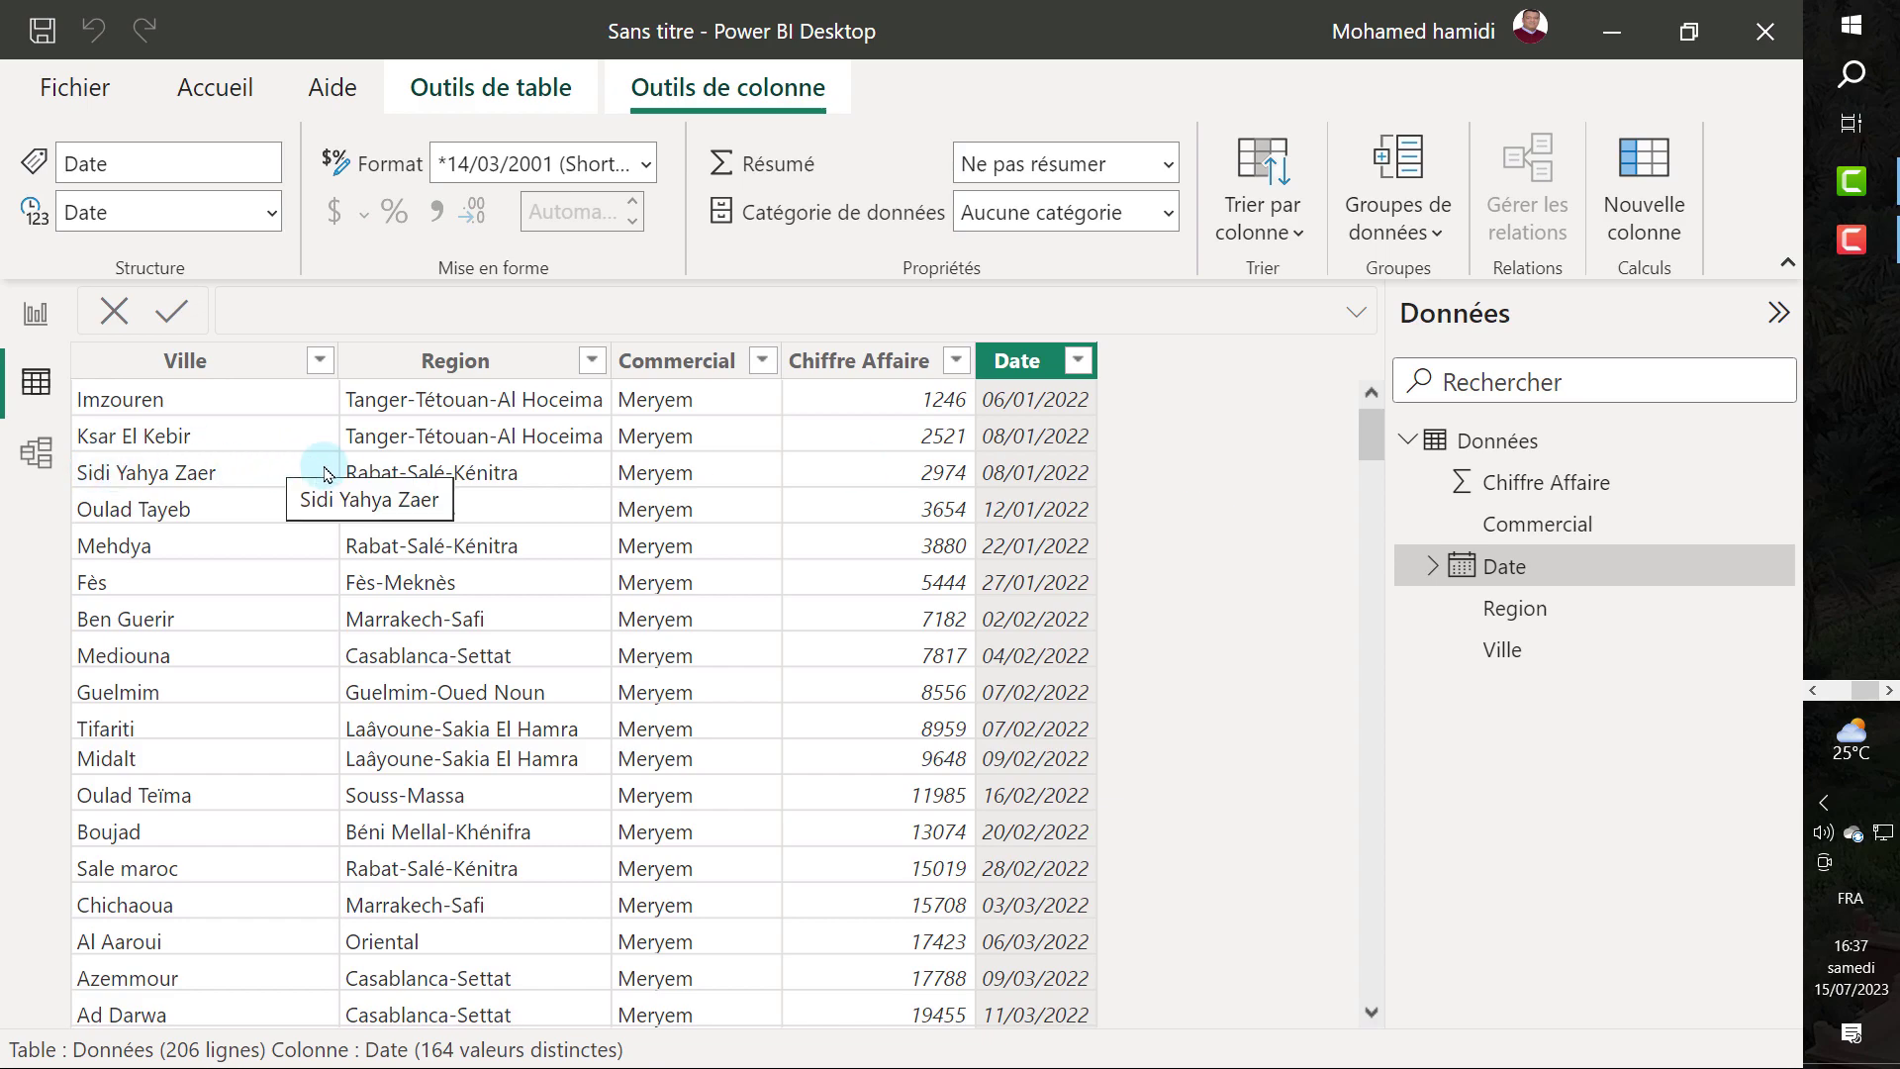
mouse_move(1496, 441)
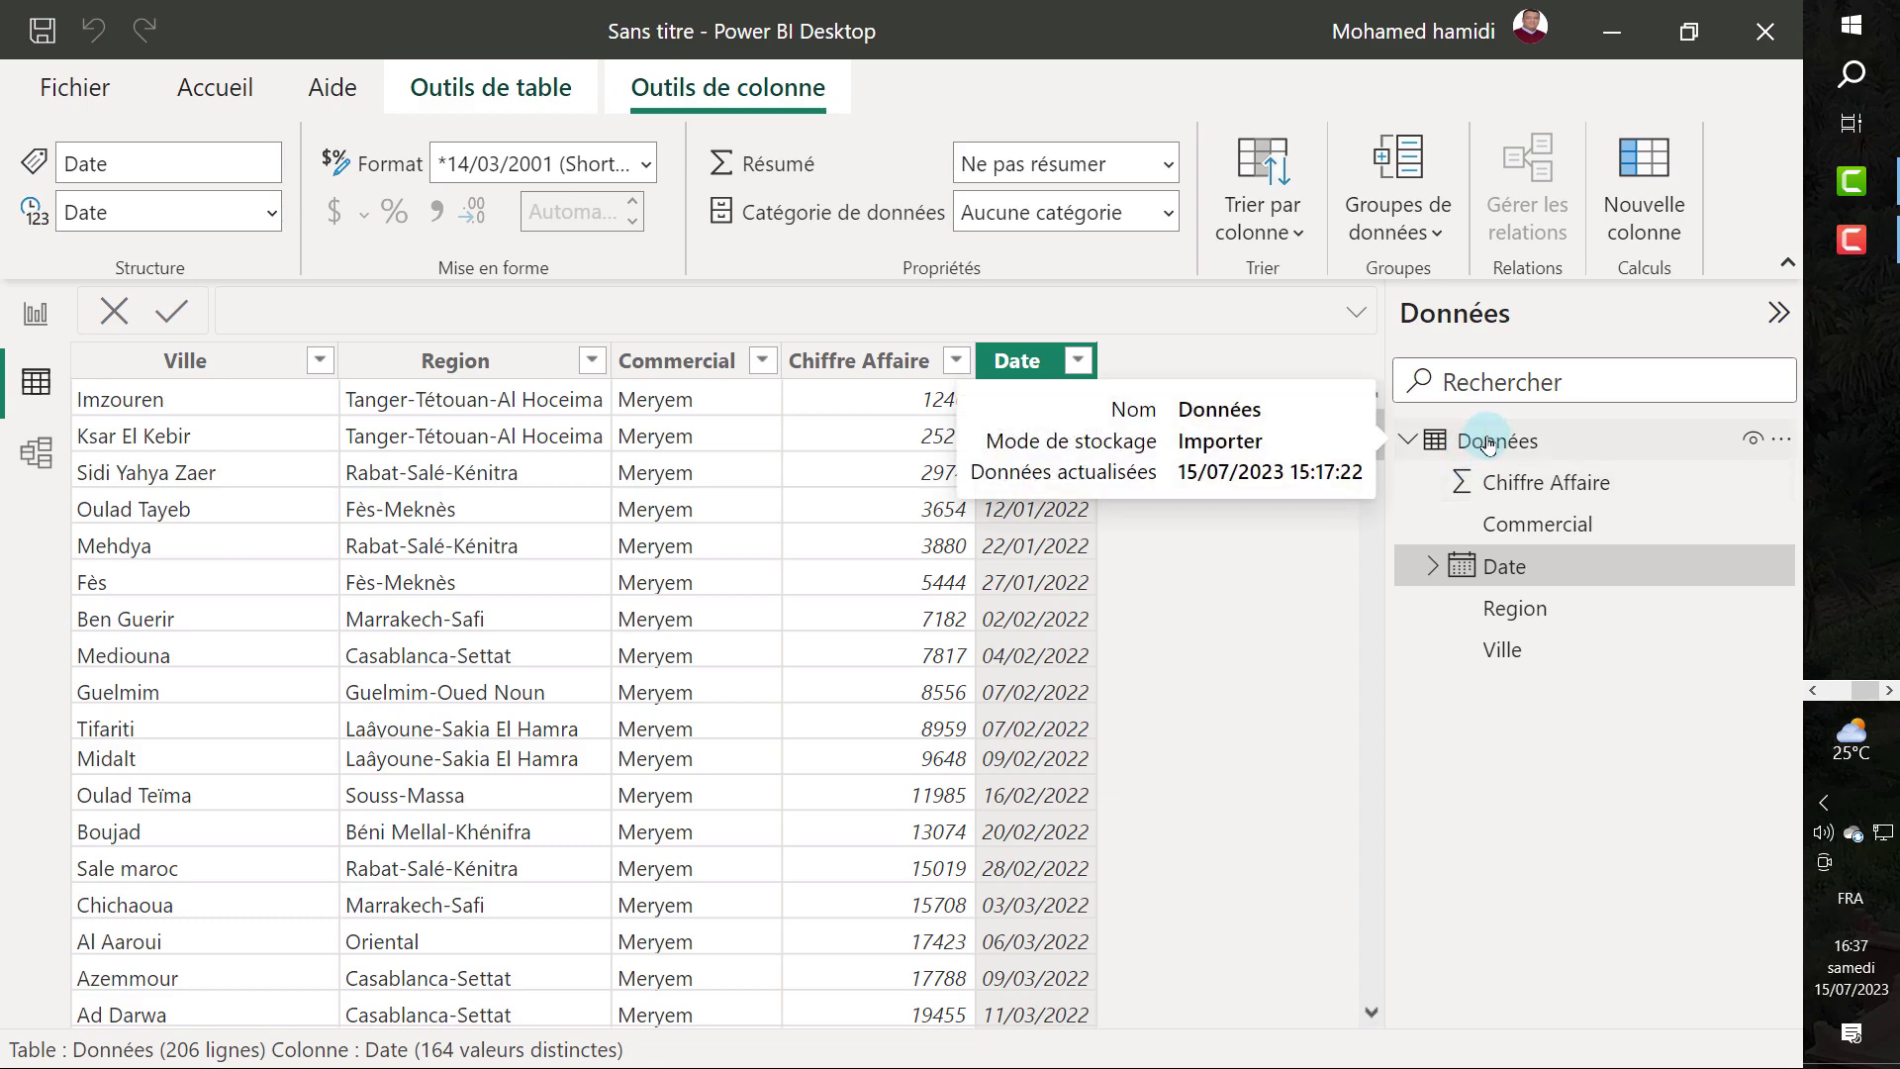
- Start a new measure in the Données table with CALCULATE(SUM( as its formula
right_click(1489, 443)
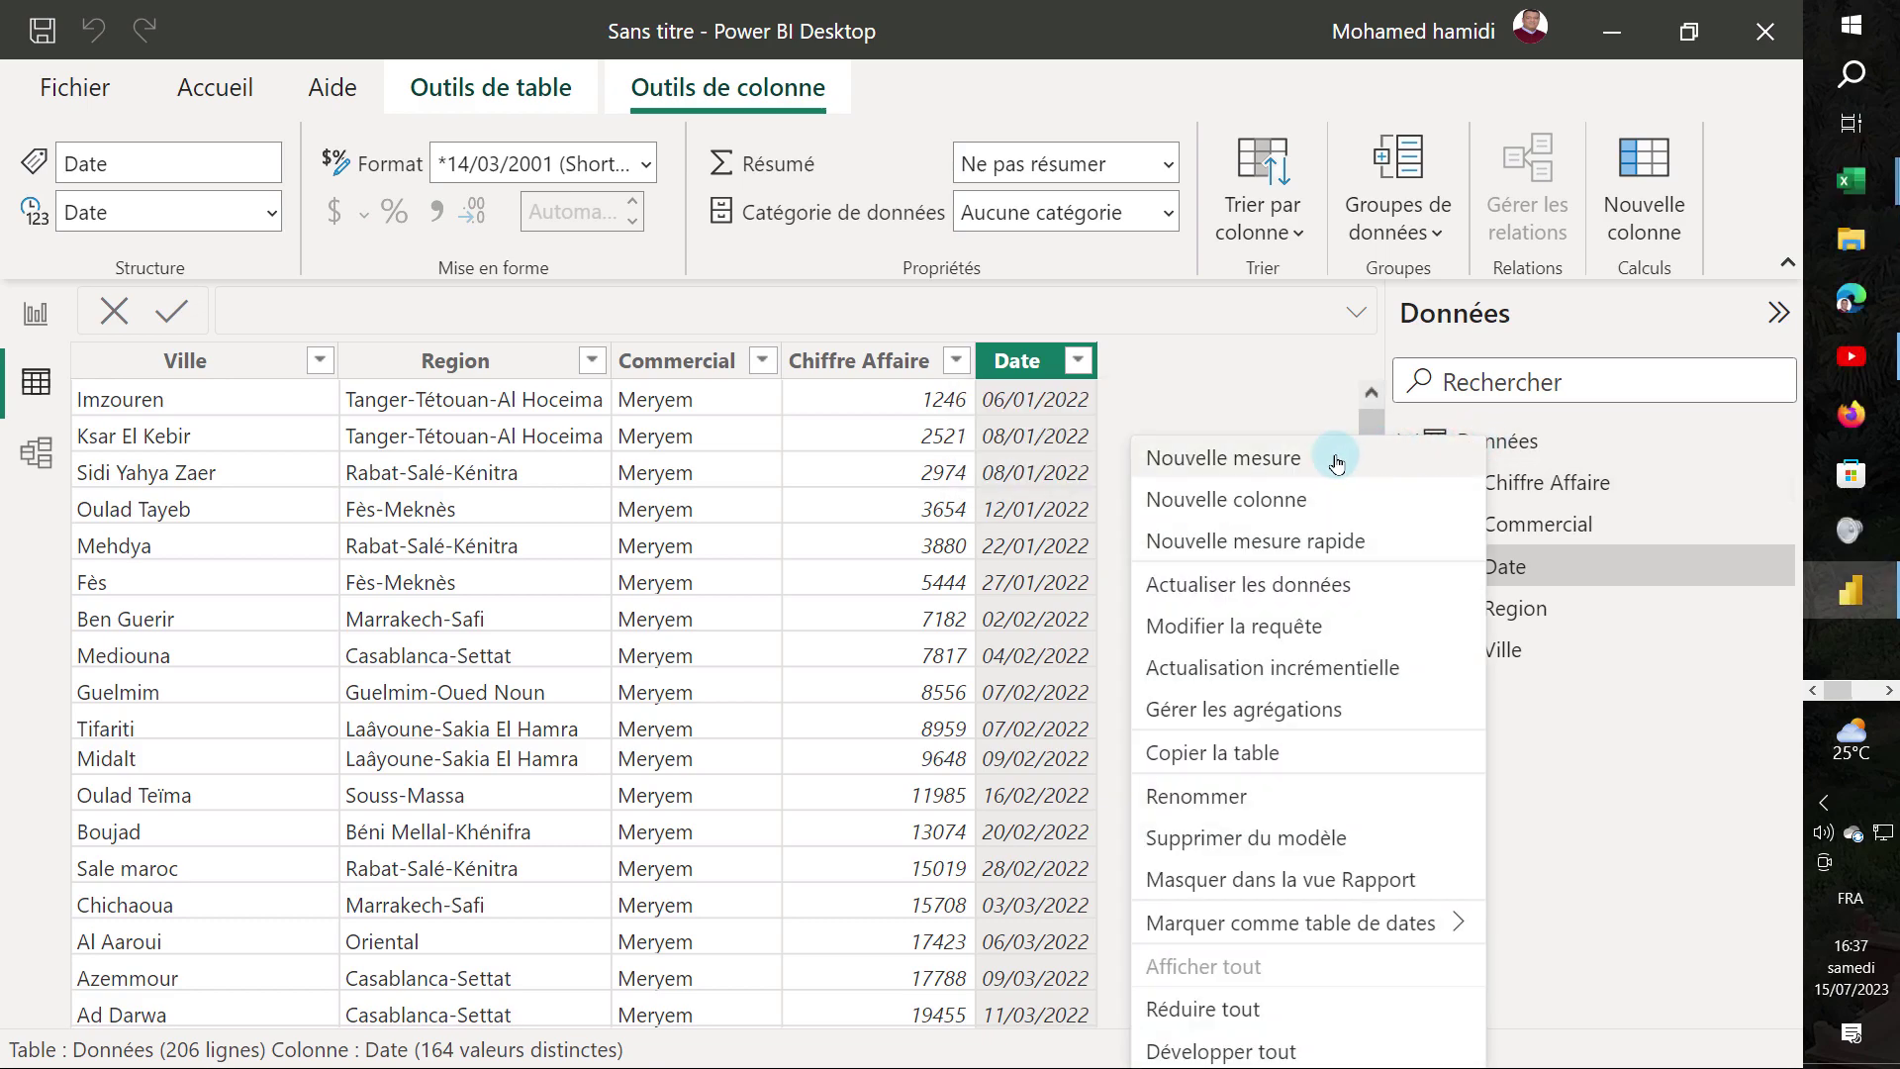
left_click(1192, 462)
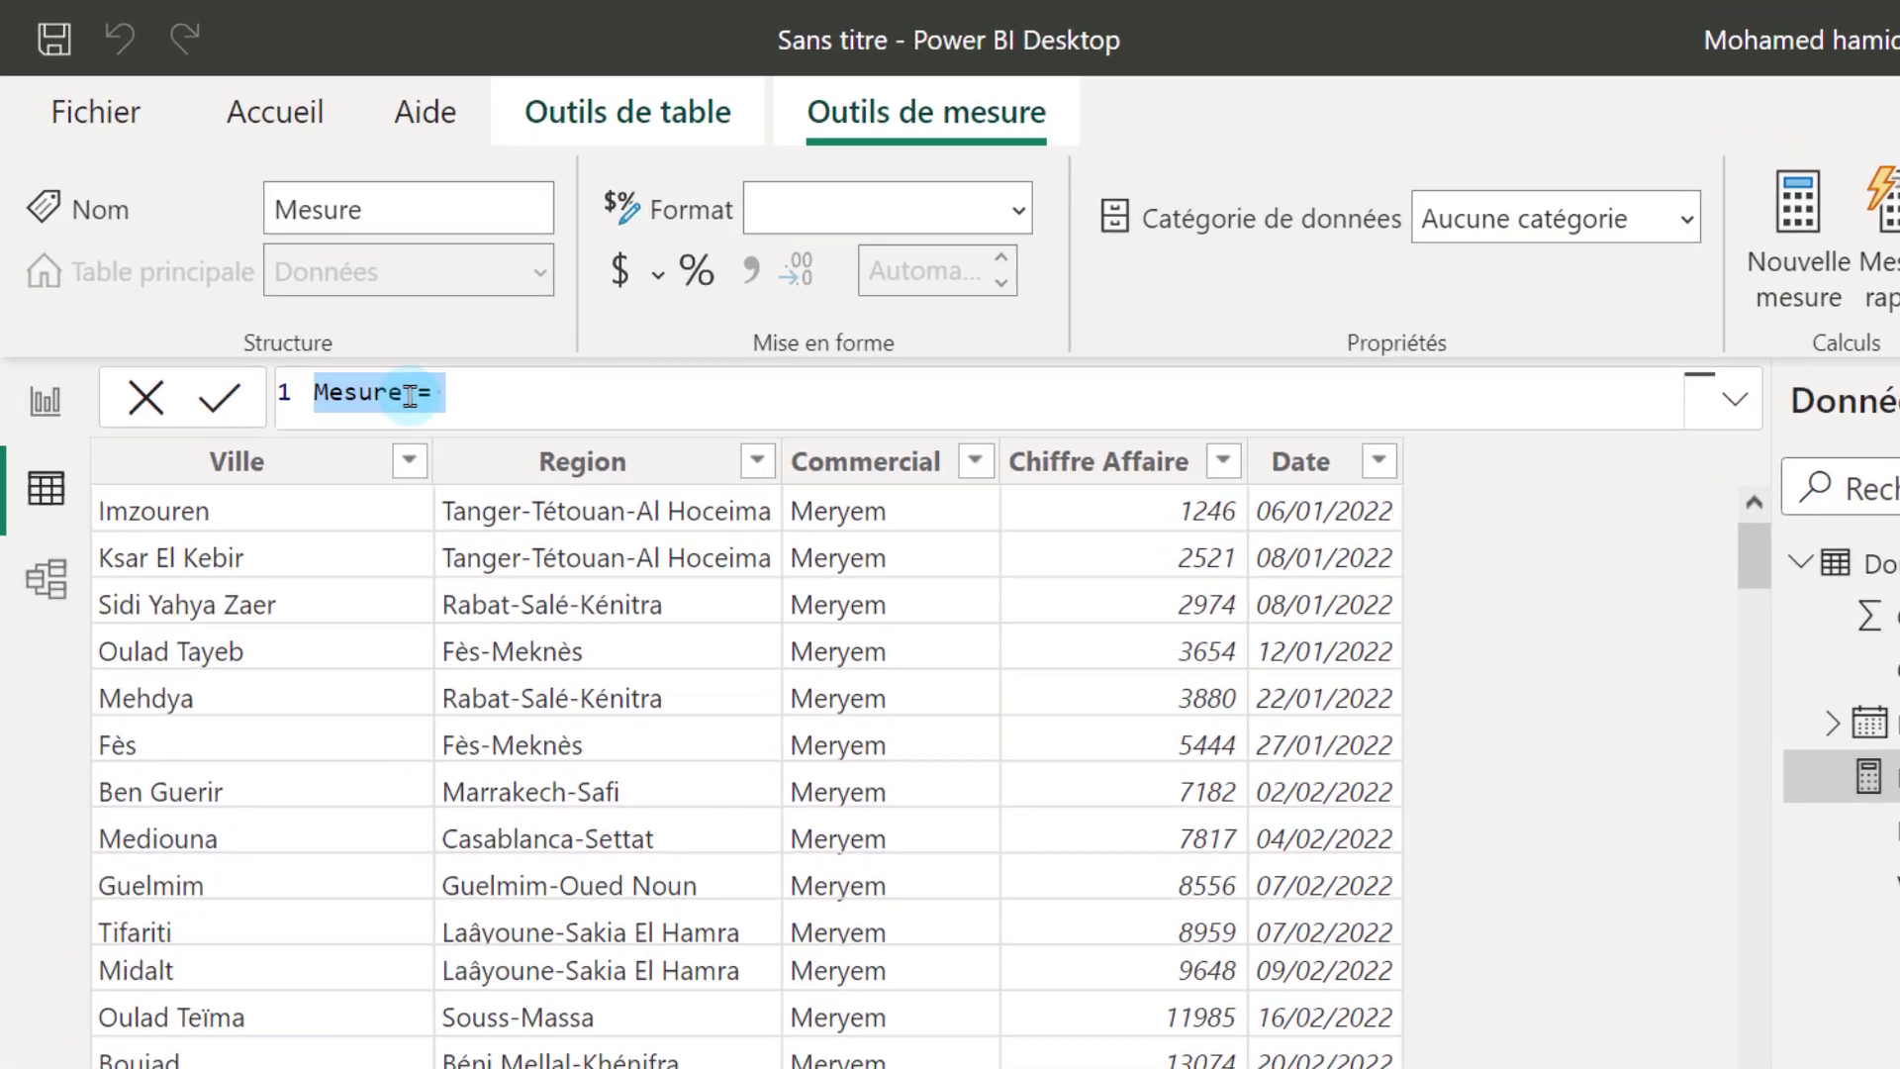
left_click(410, 395)
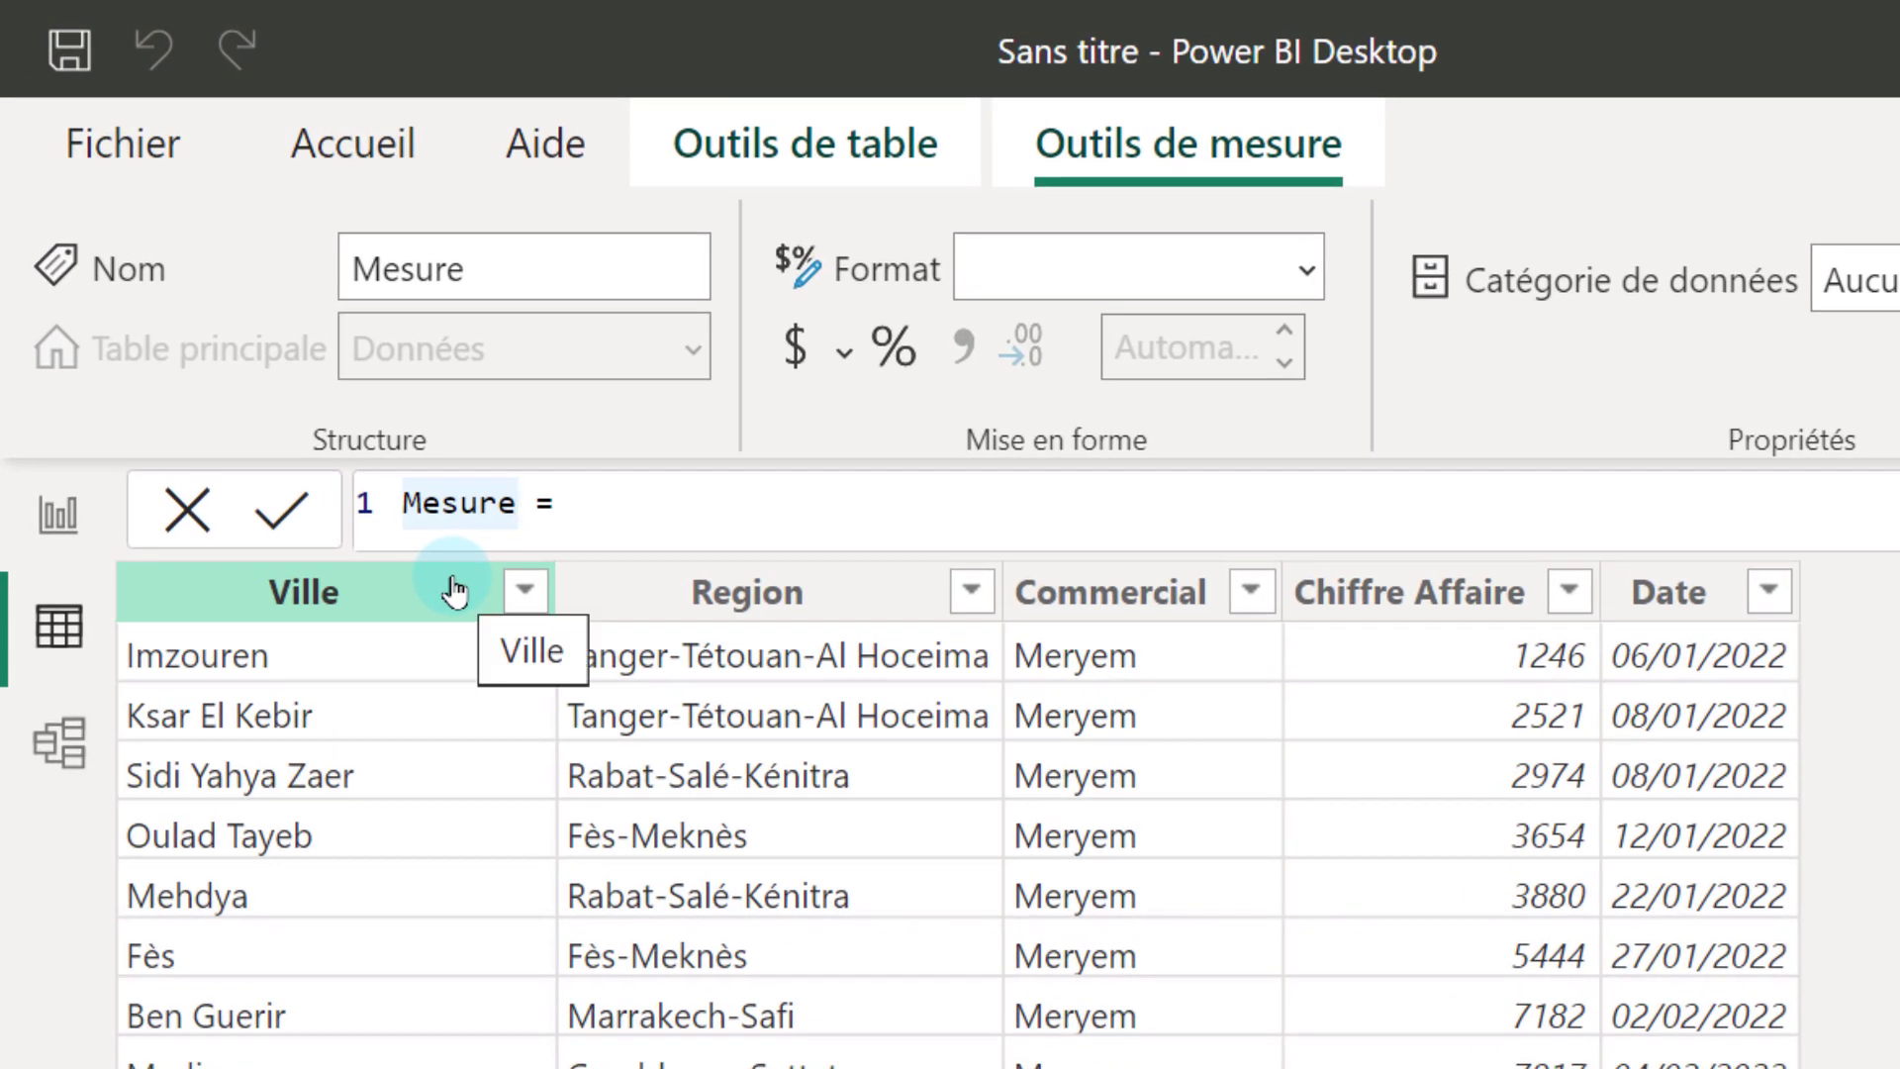
key("BackSpace")
key("BackSpace")
key("BackSpace")
type("cumil ca")
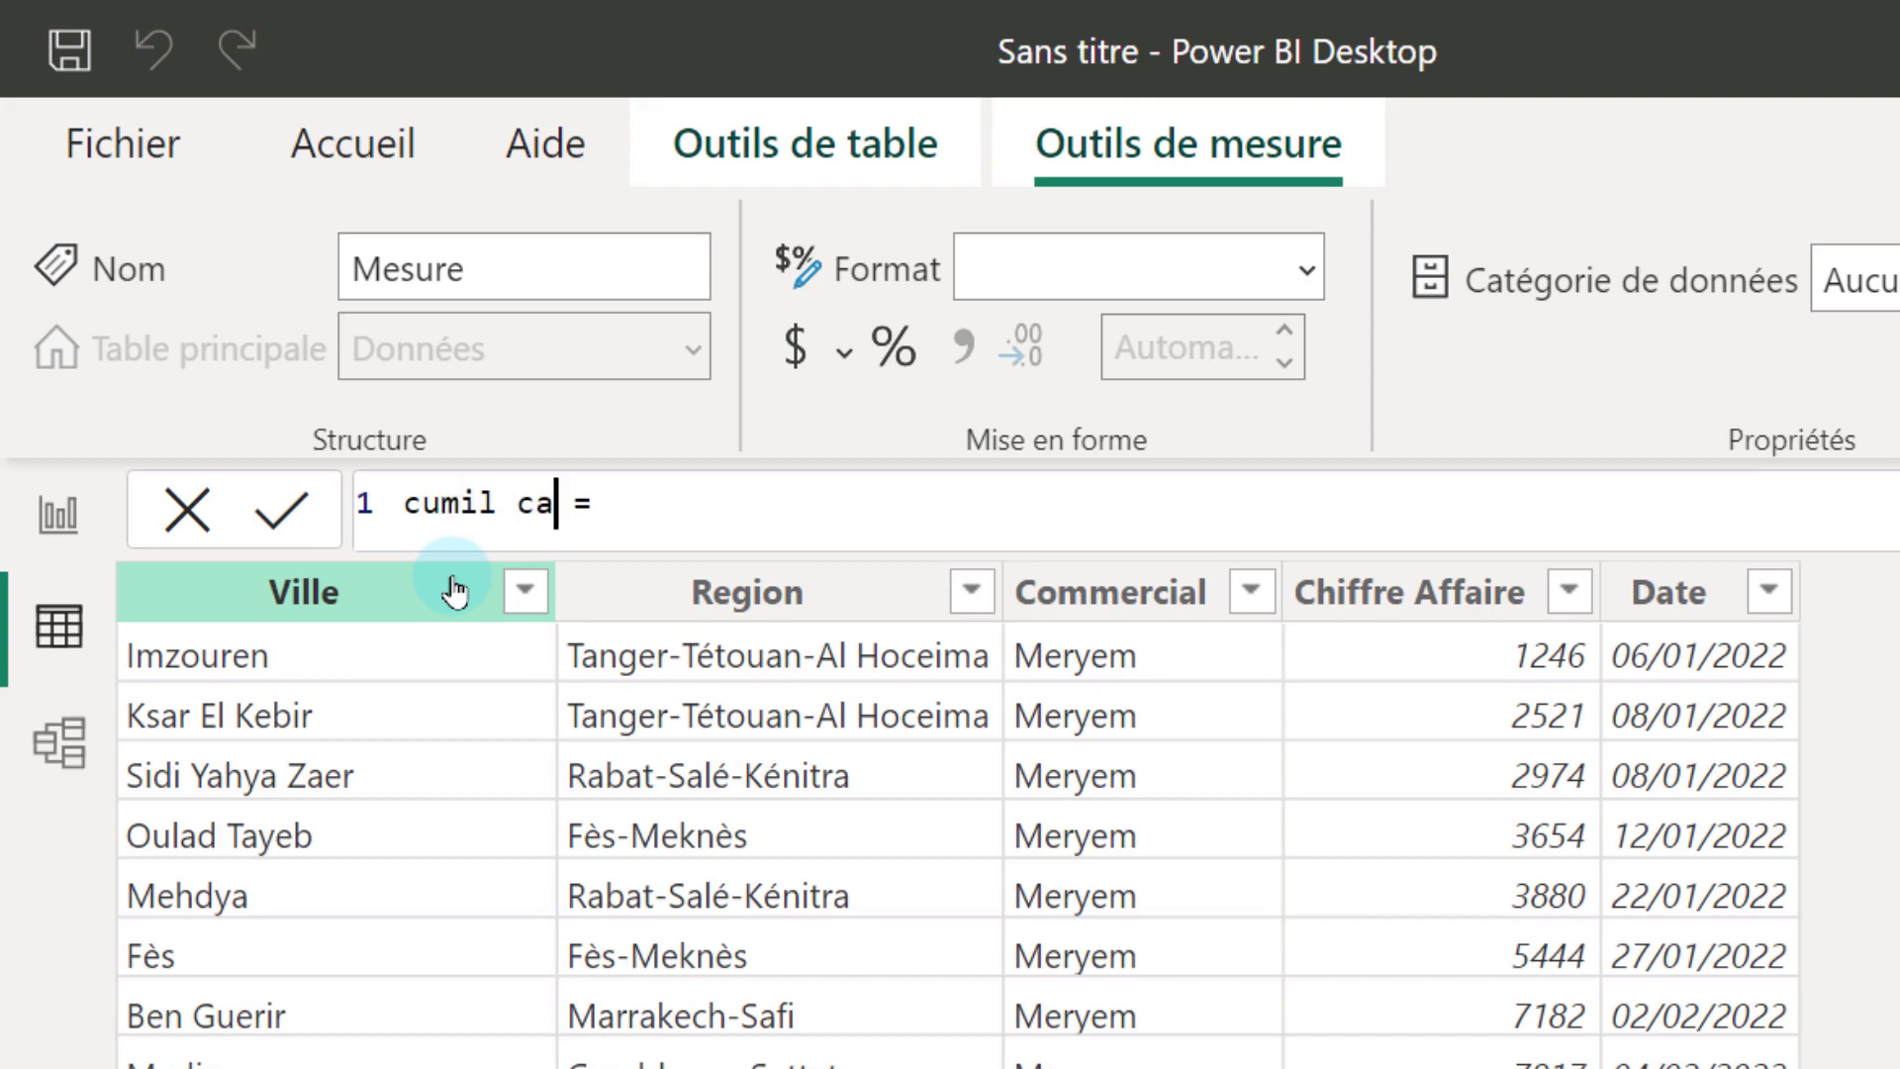
left_click(639, 507)
type("c")
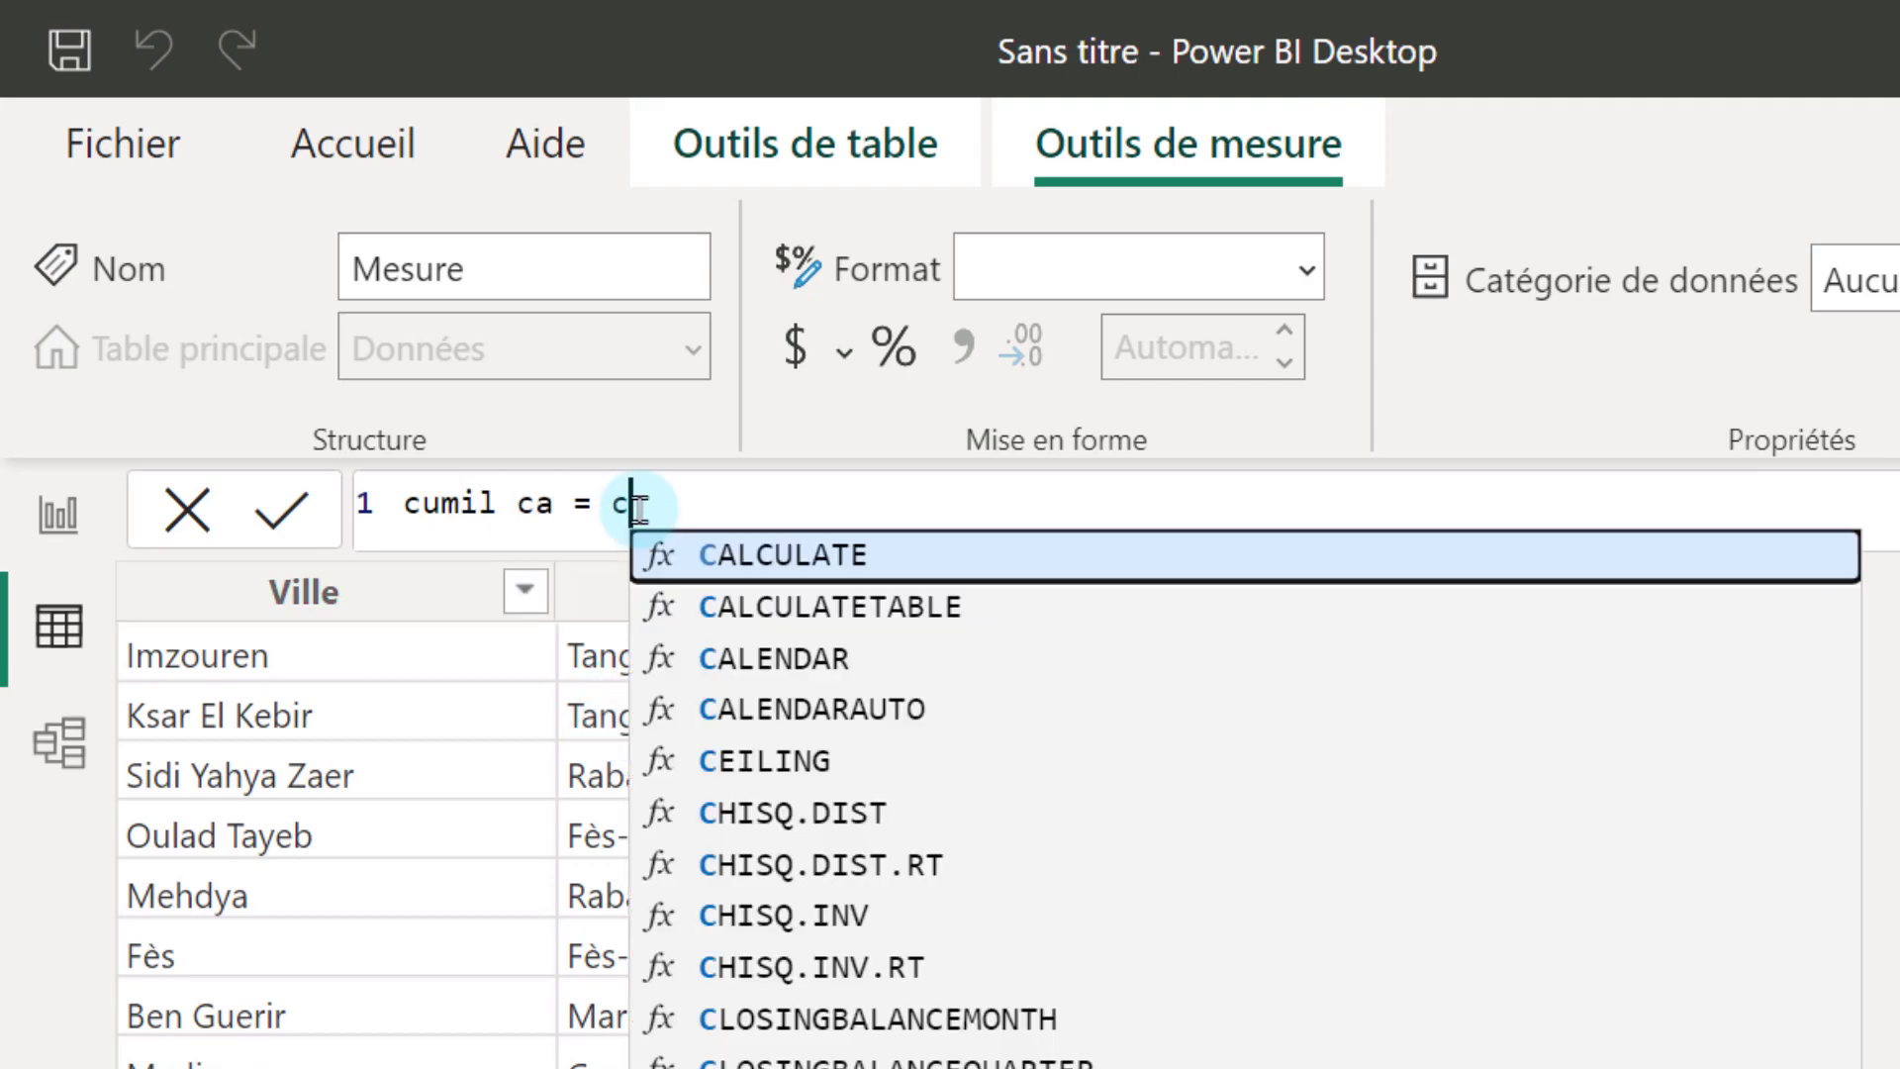
type("a")
left_click(807, 544)
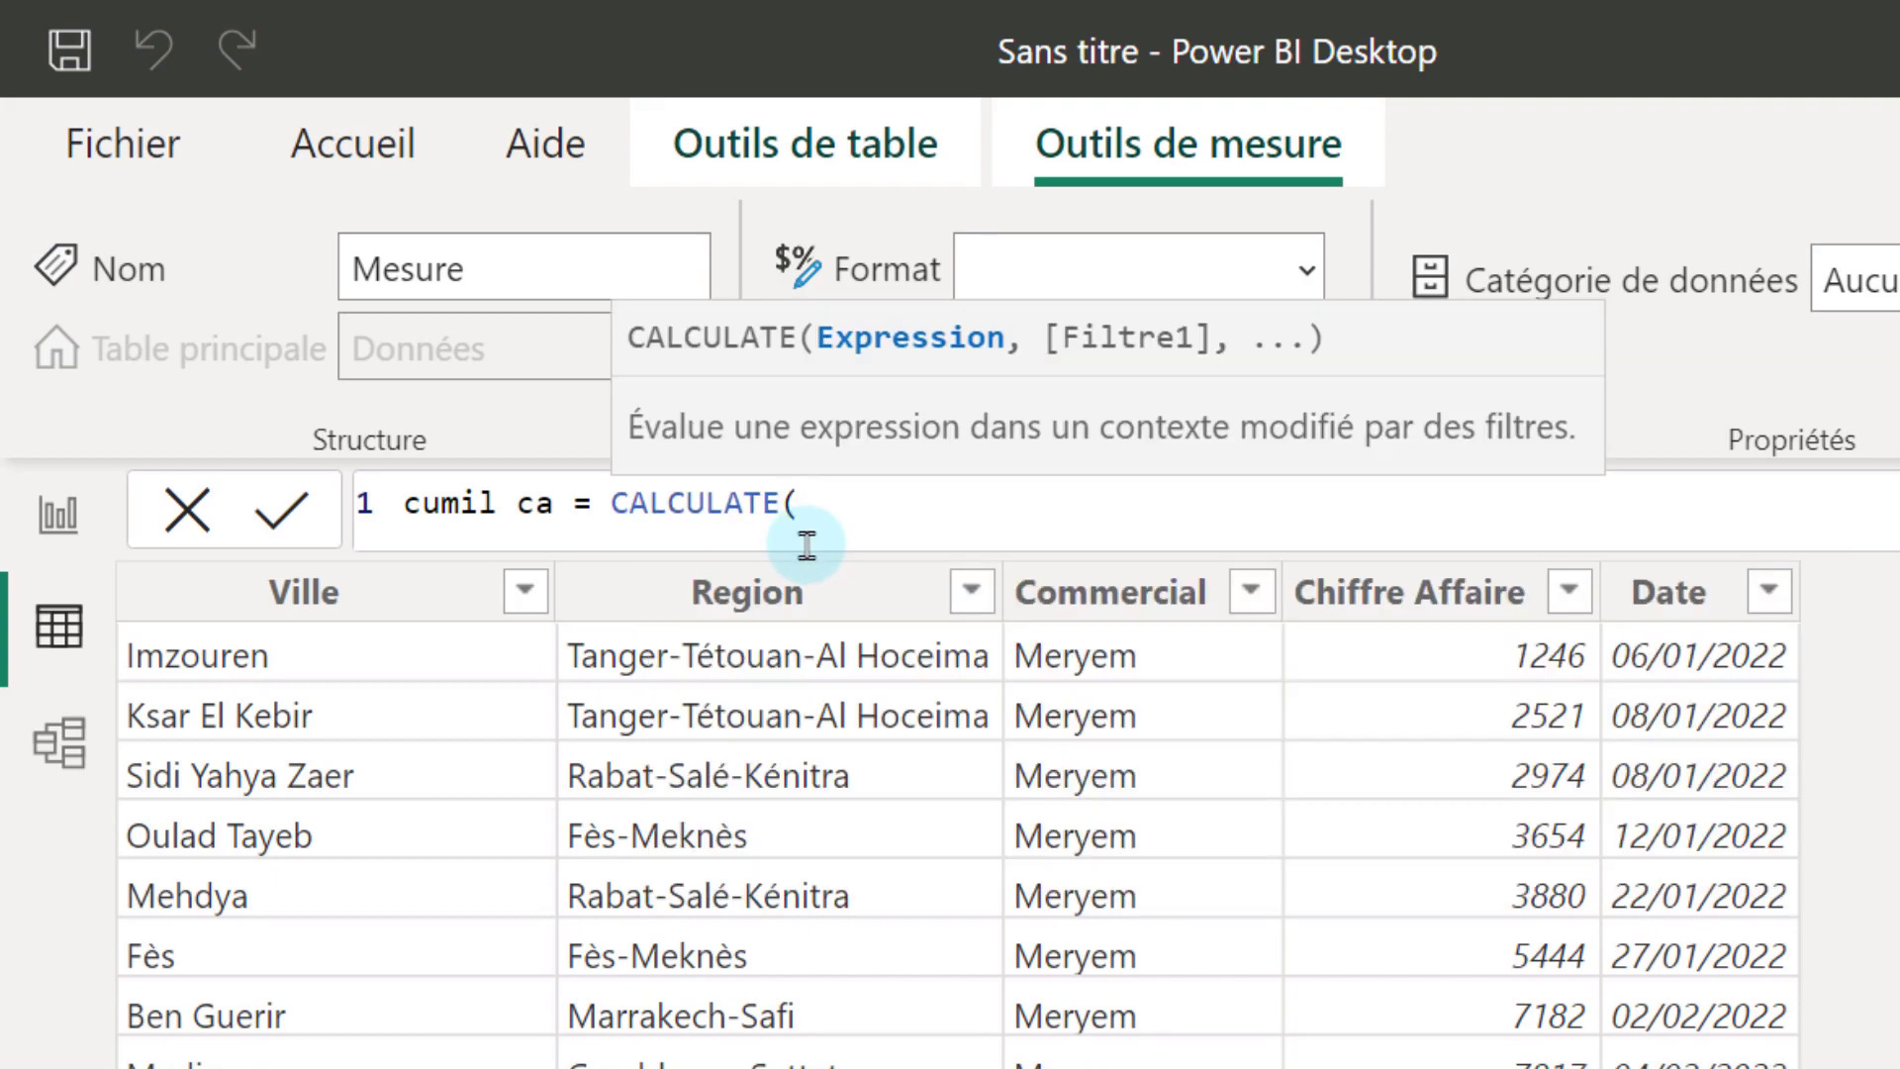
type("sum(")
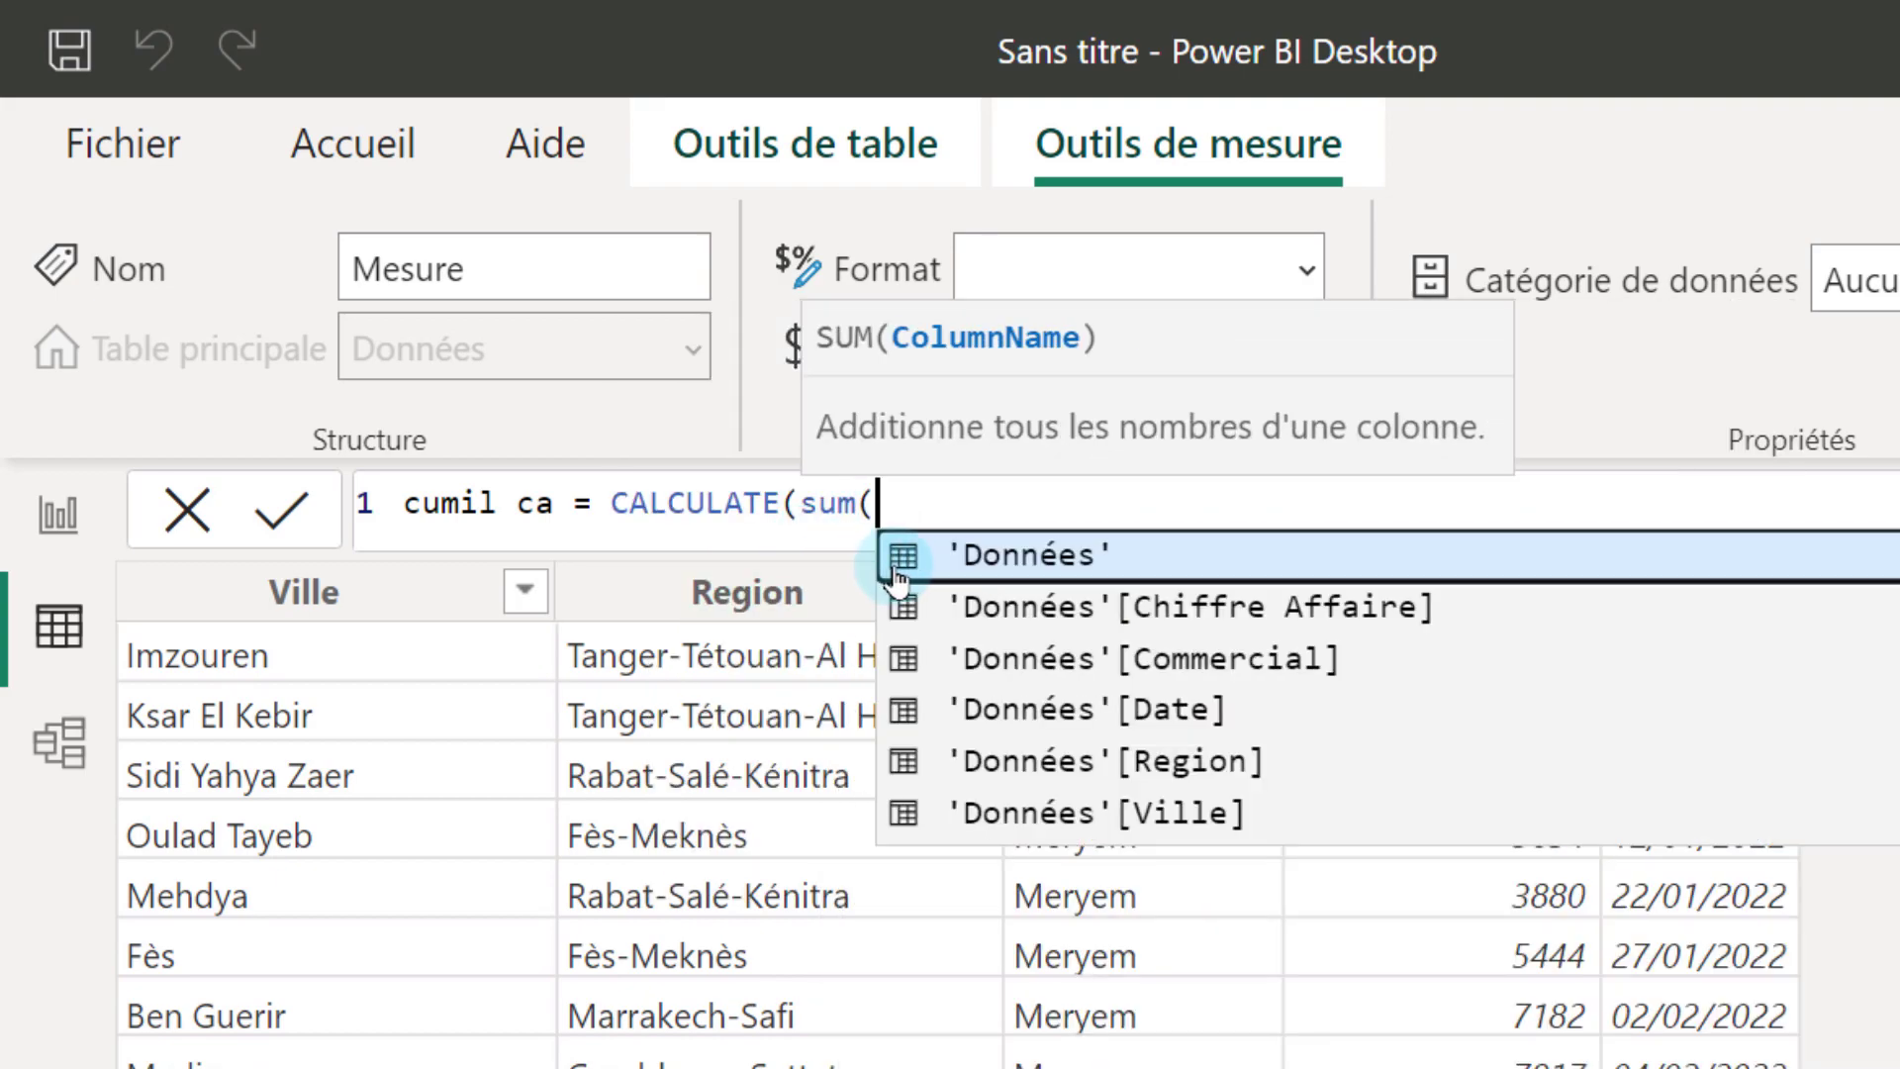
- Complete the formula: sum Chiffre Affaire, ALL('Données'), and 'Données'[Date] <= MAX('Données'[Date])
left_click(1306, 603)
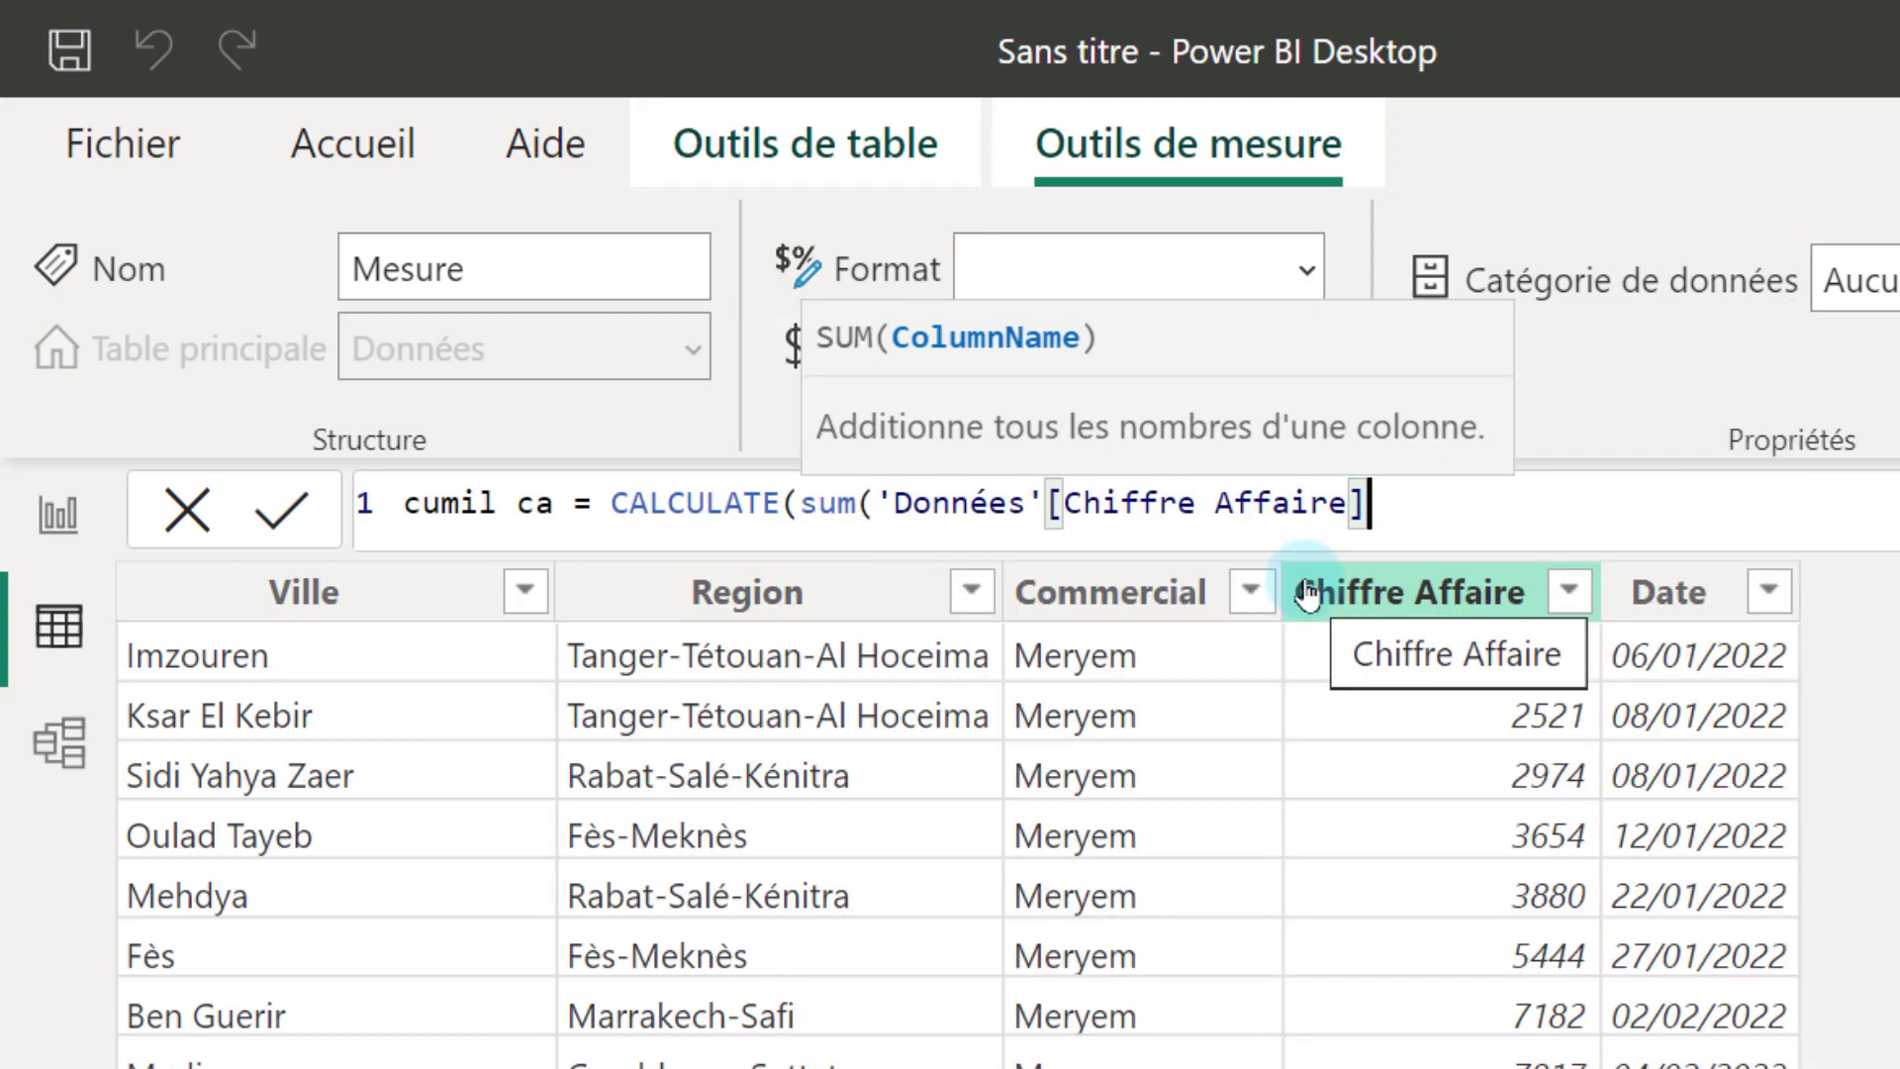
type("),")
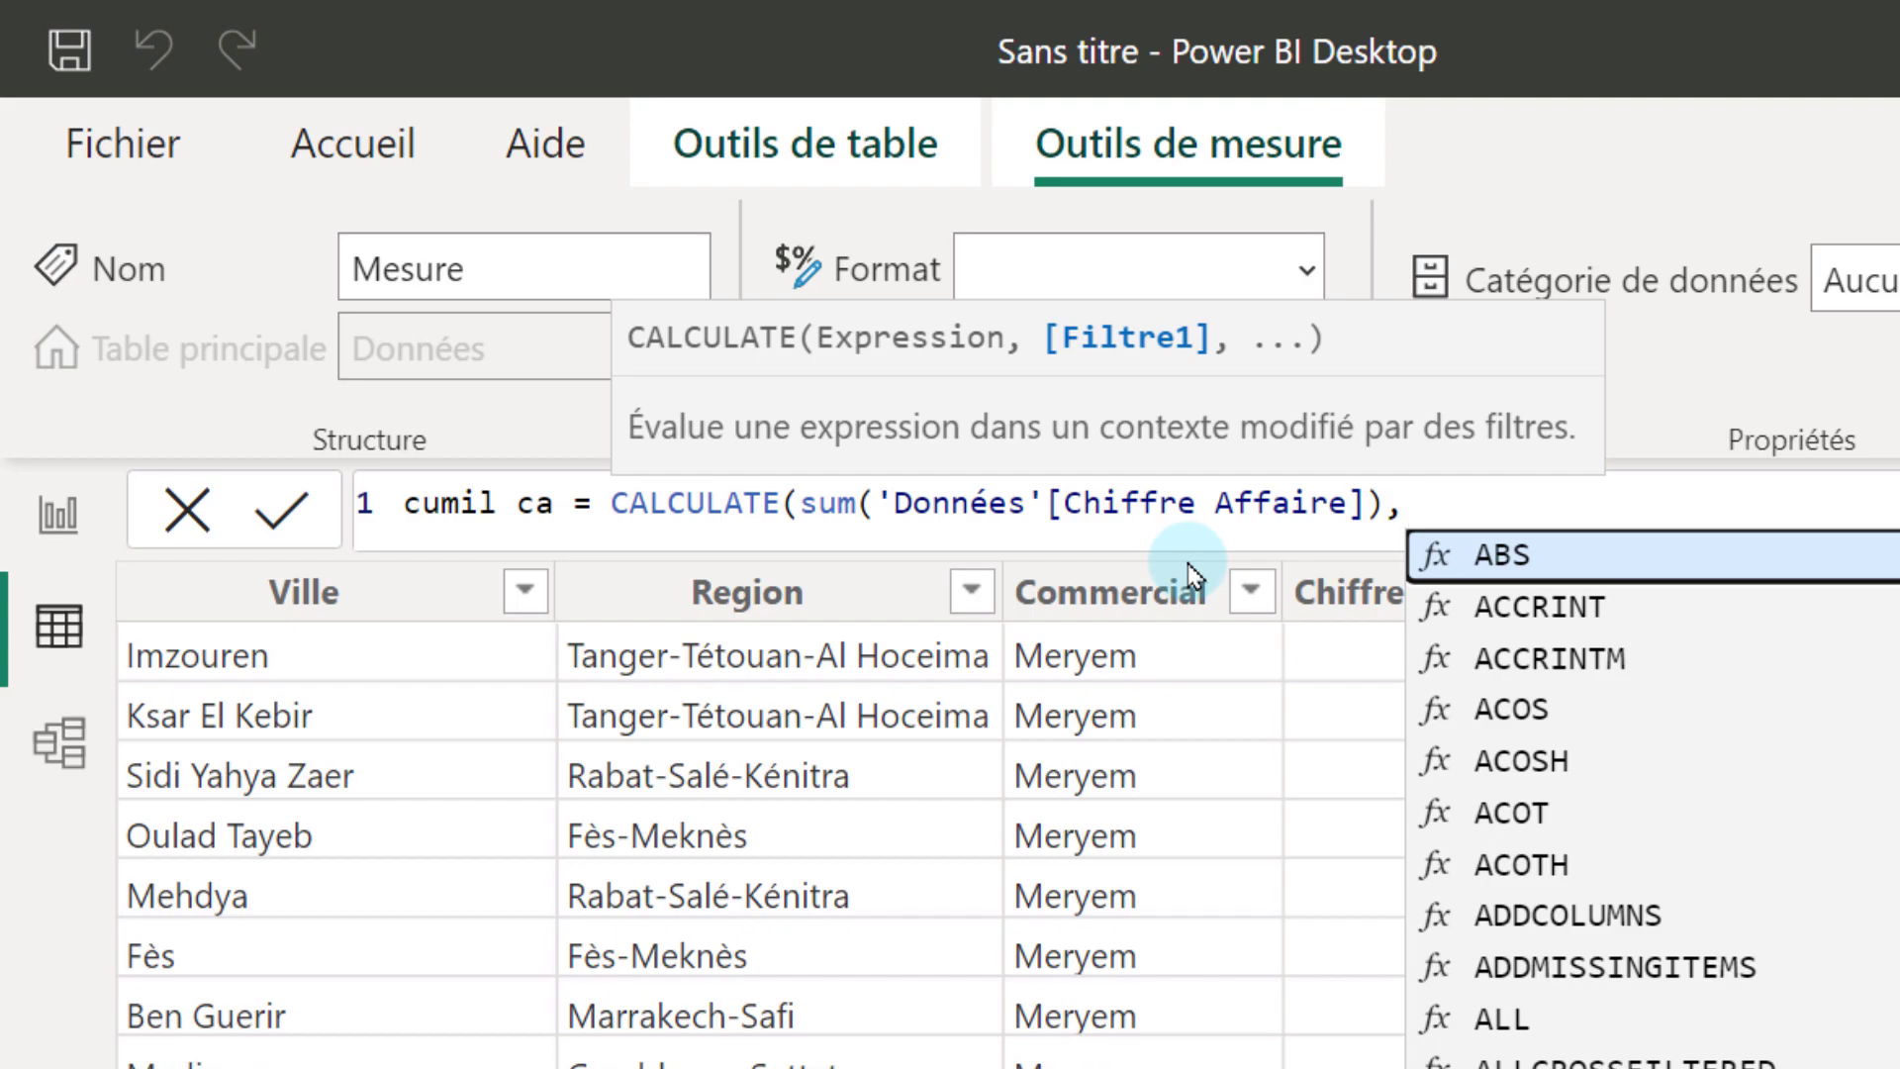
type("all(")
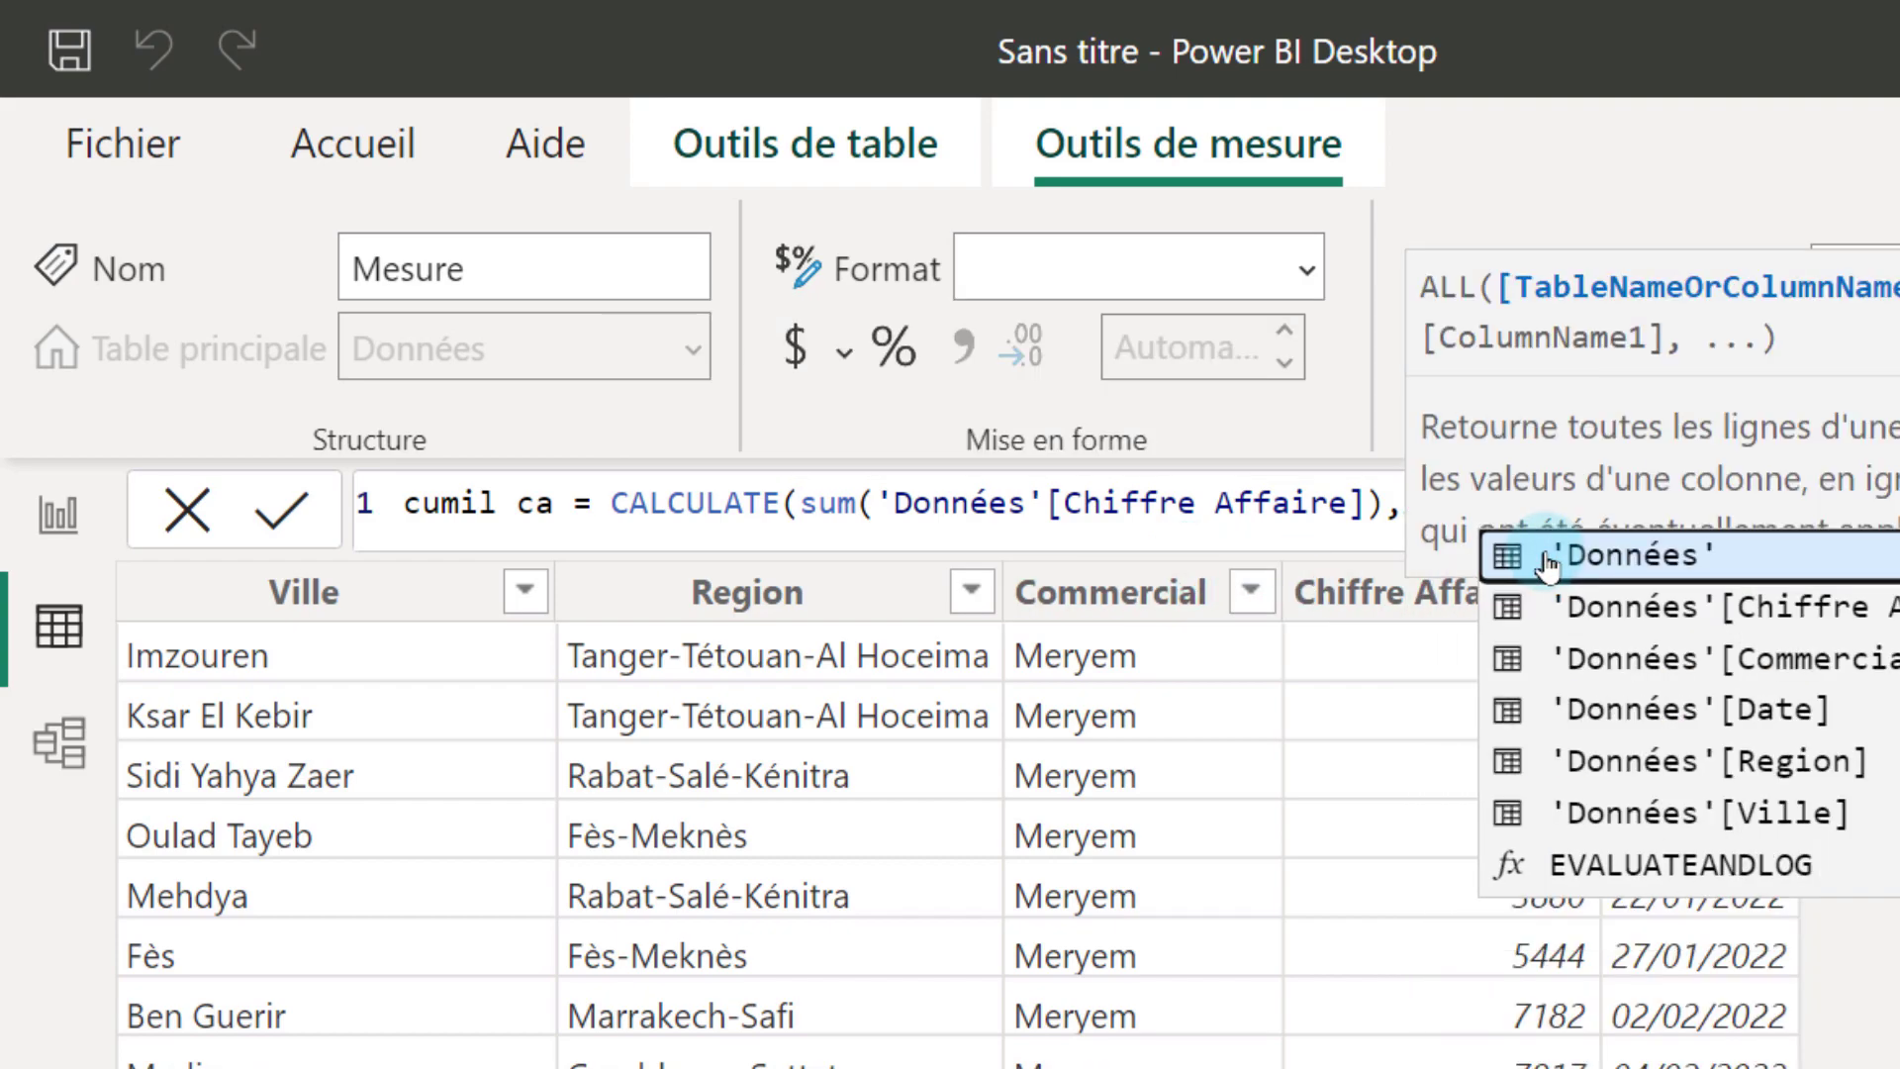
left_click(1600, 560)
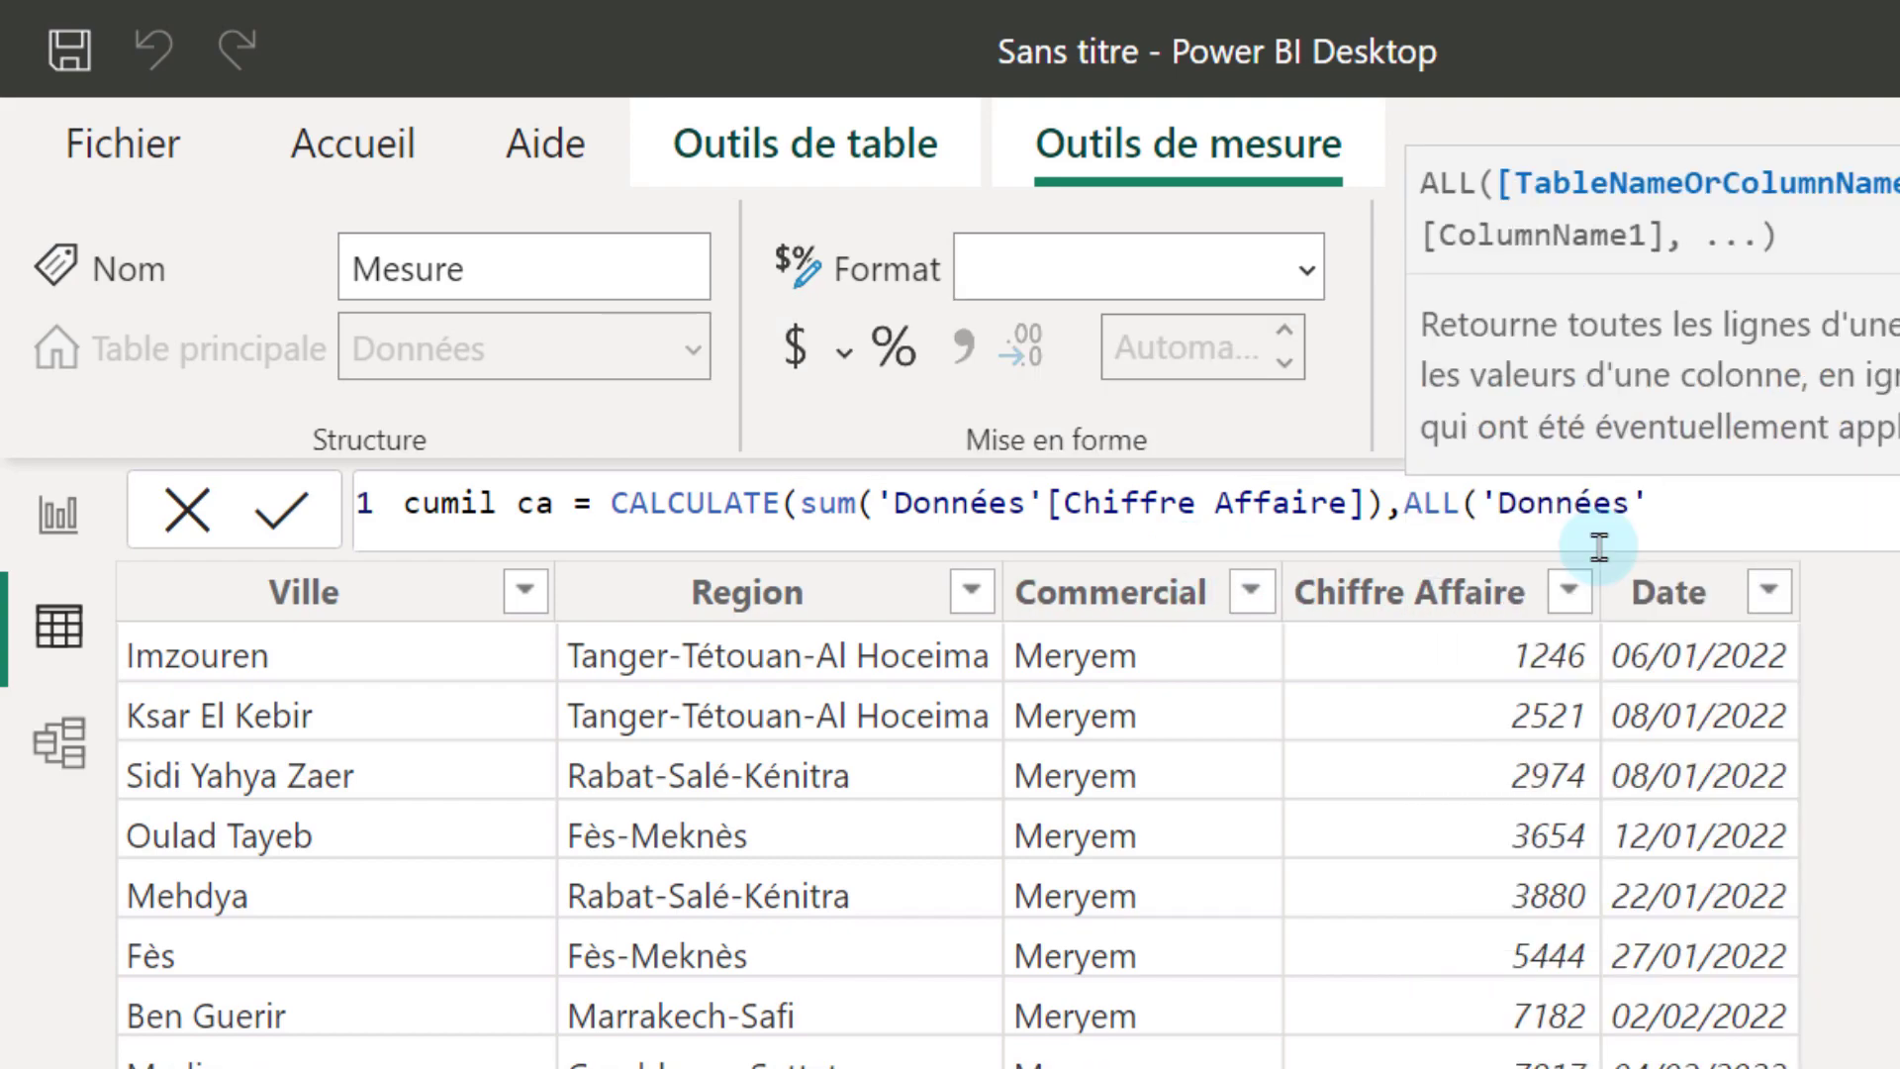
type("),")
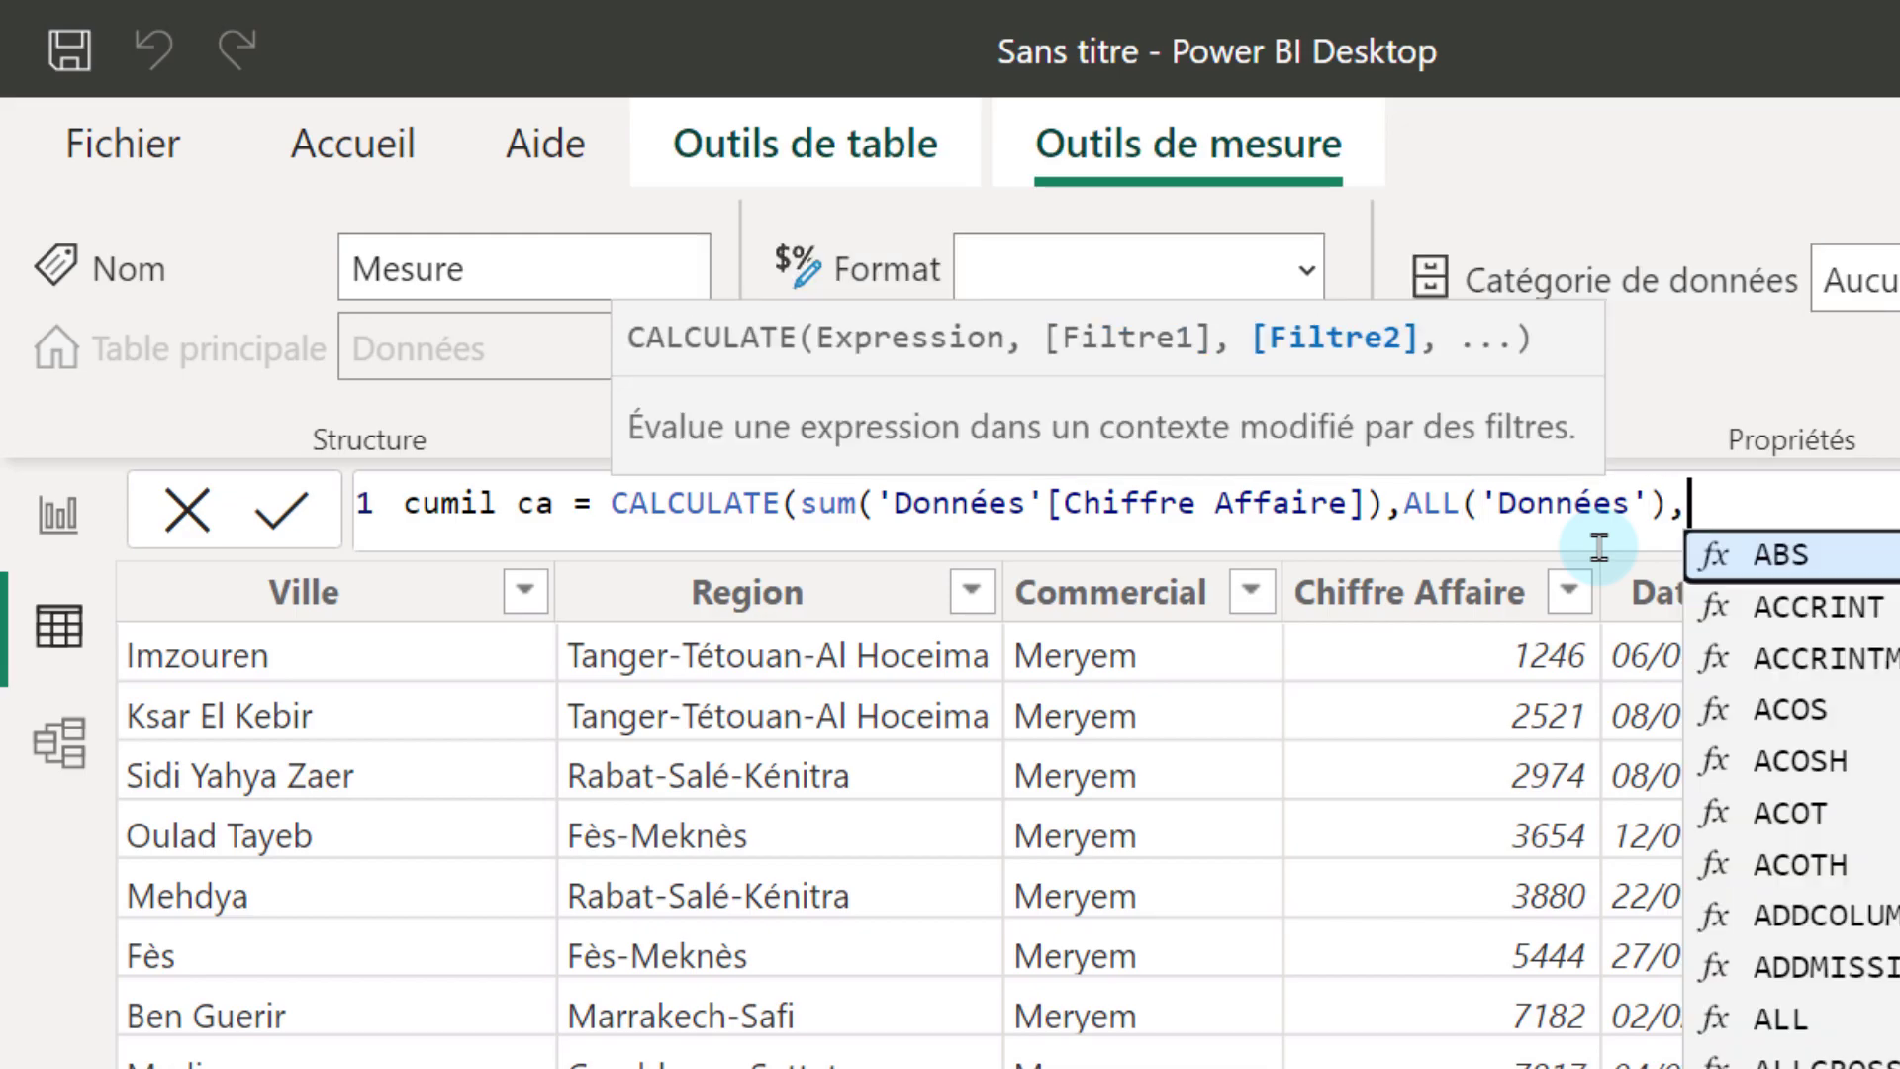
type("'")
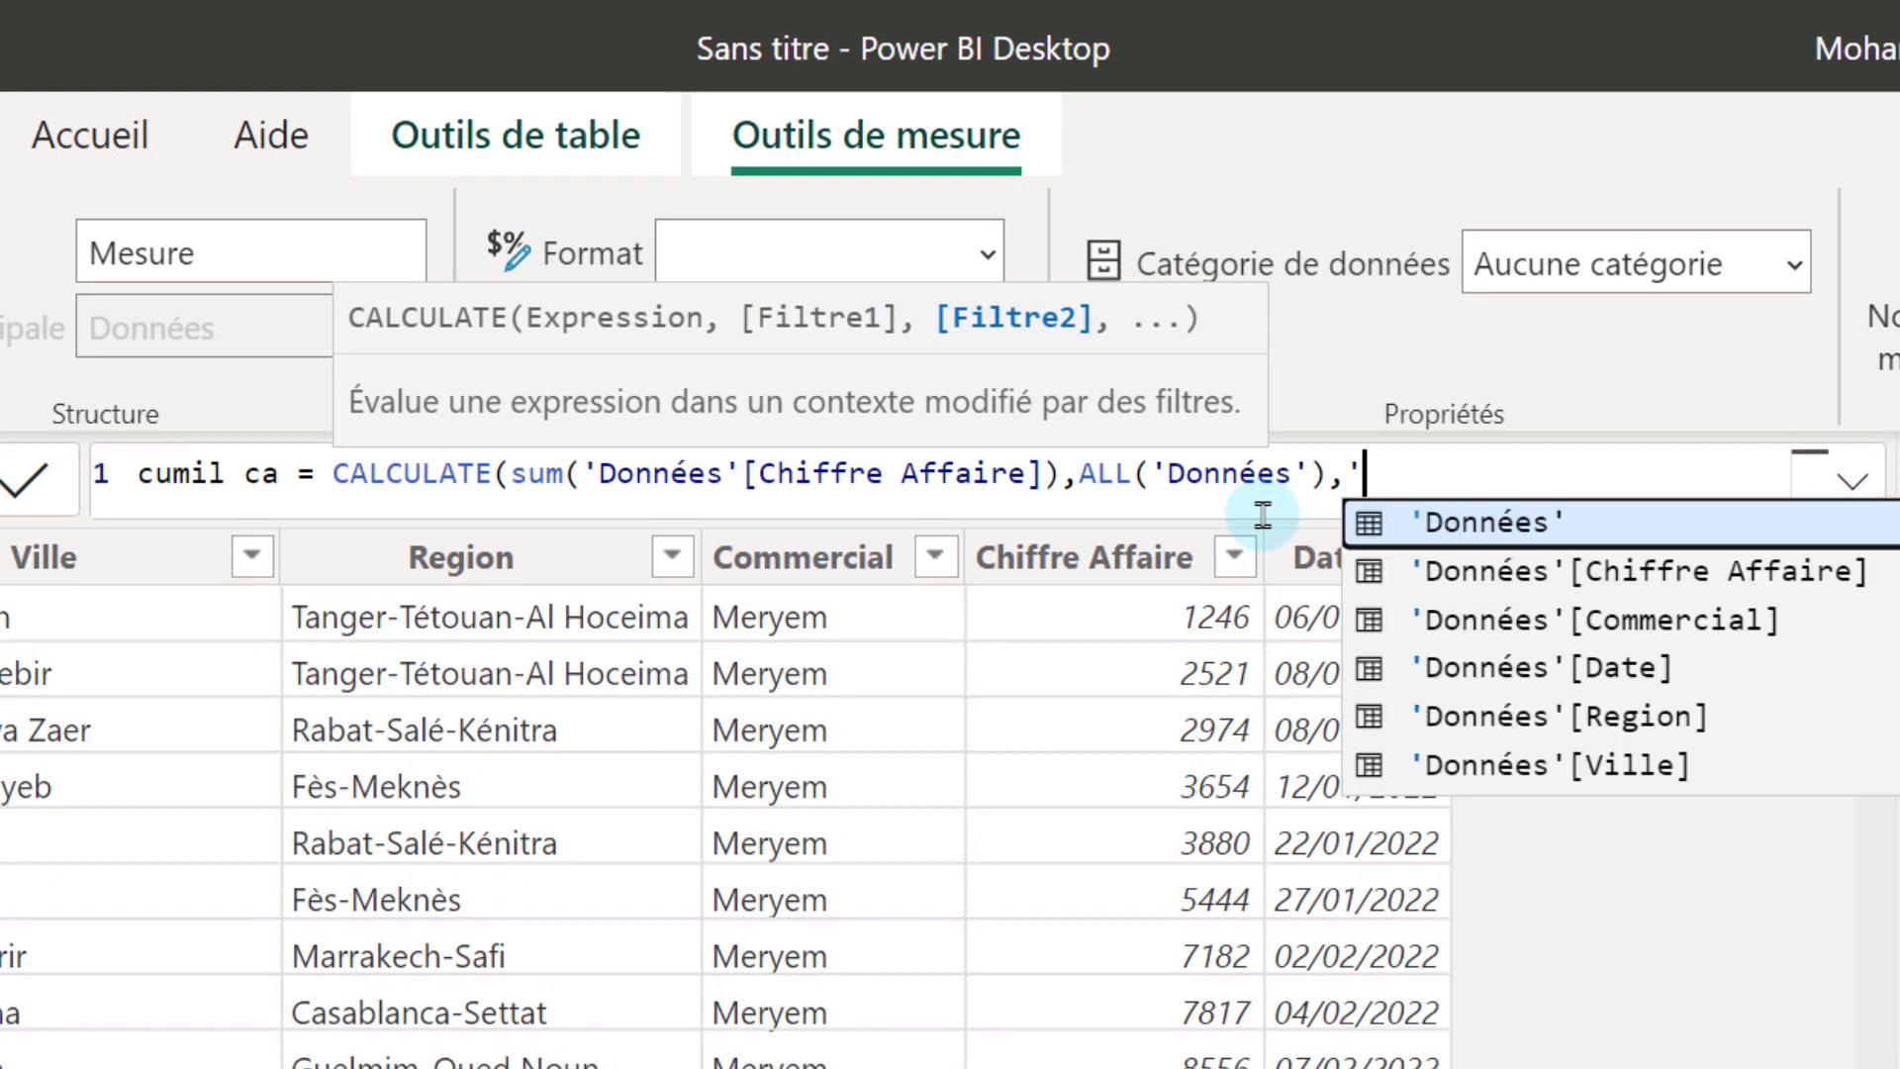
left_click(1573, 667)
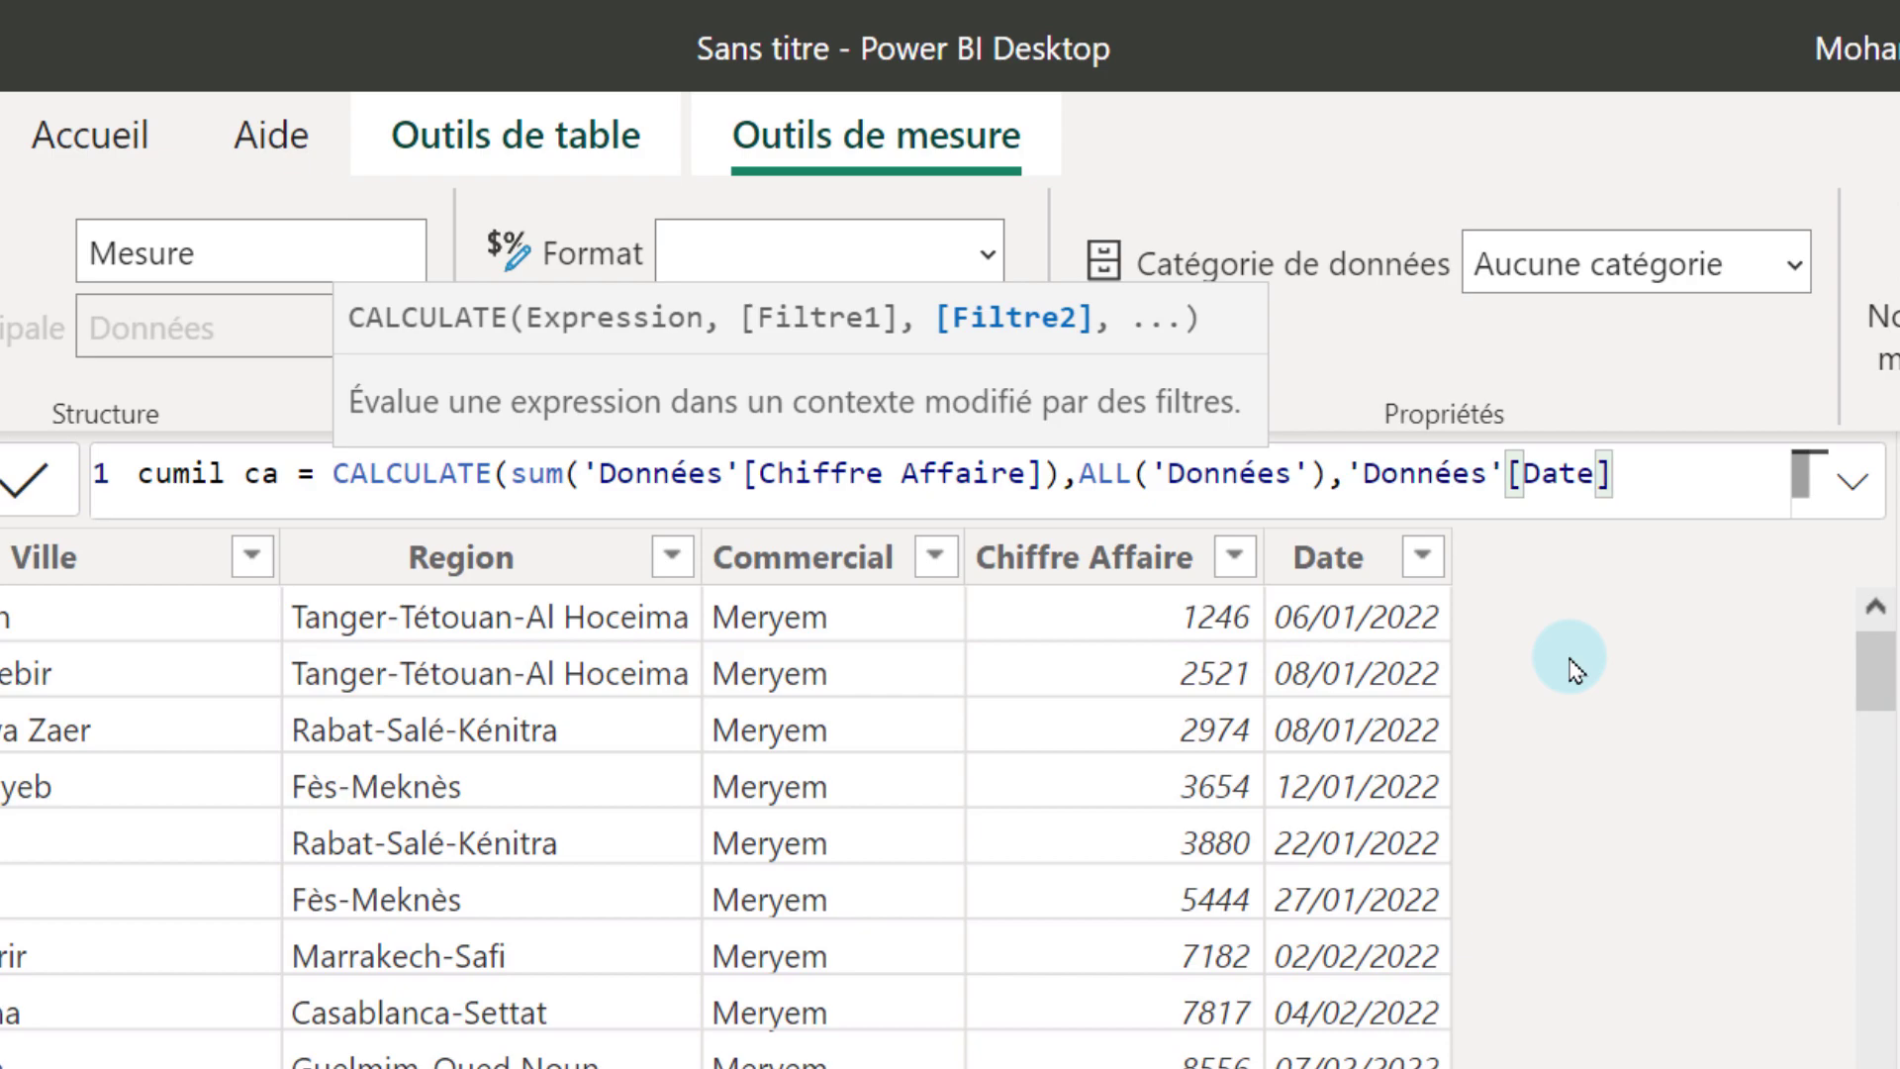
type("<")
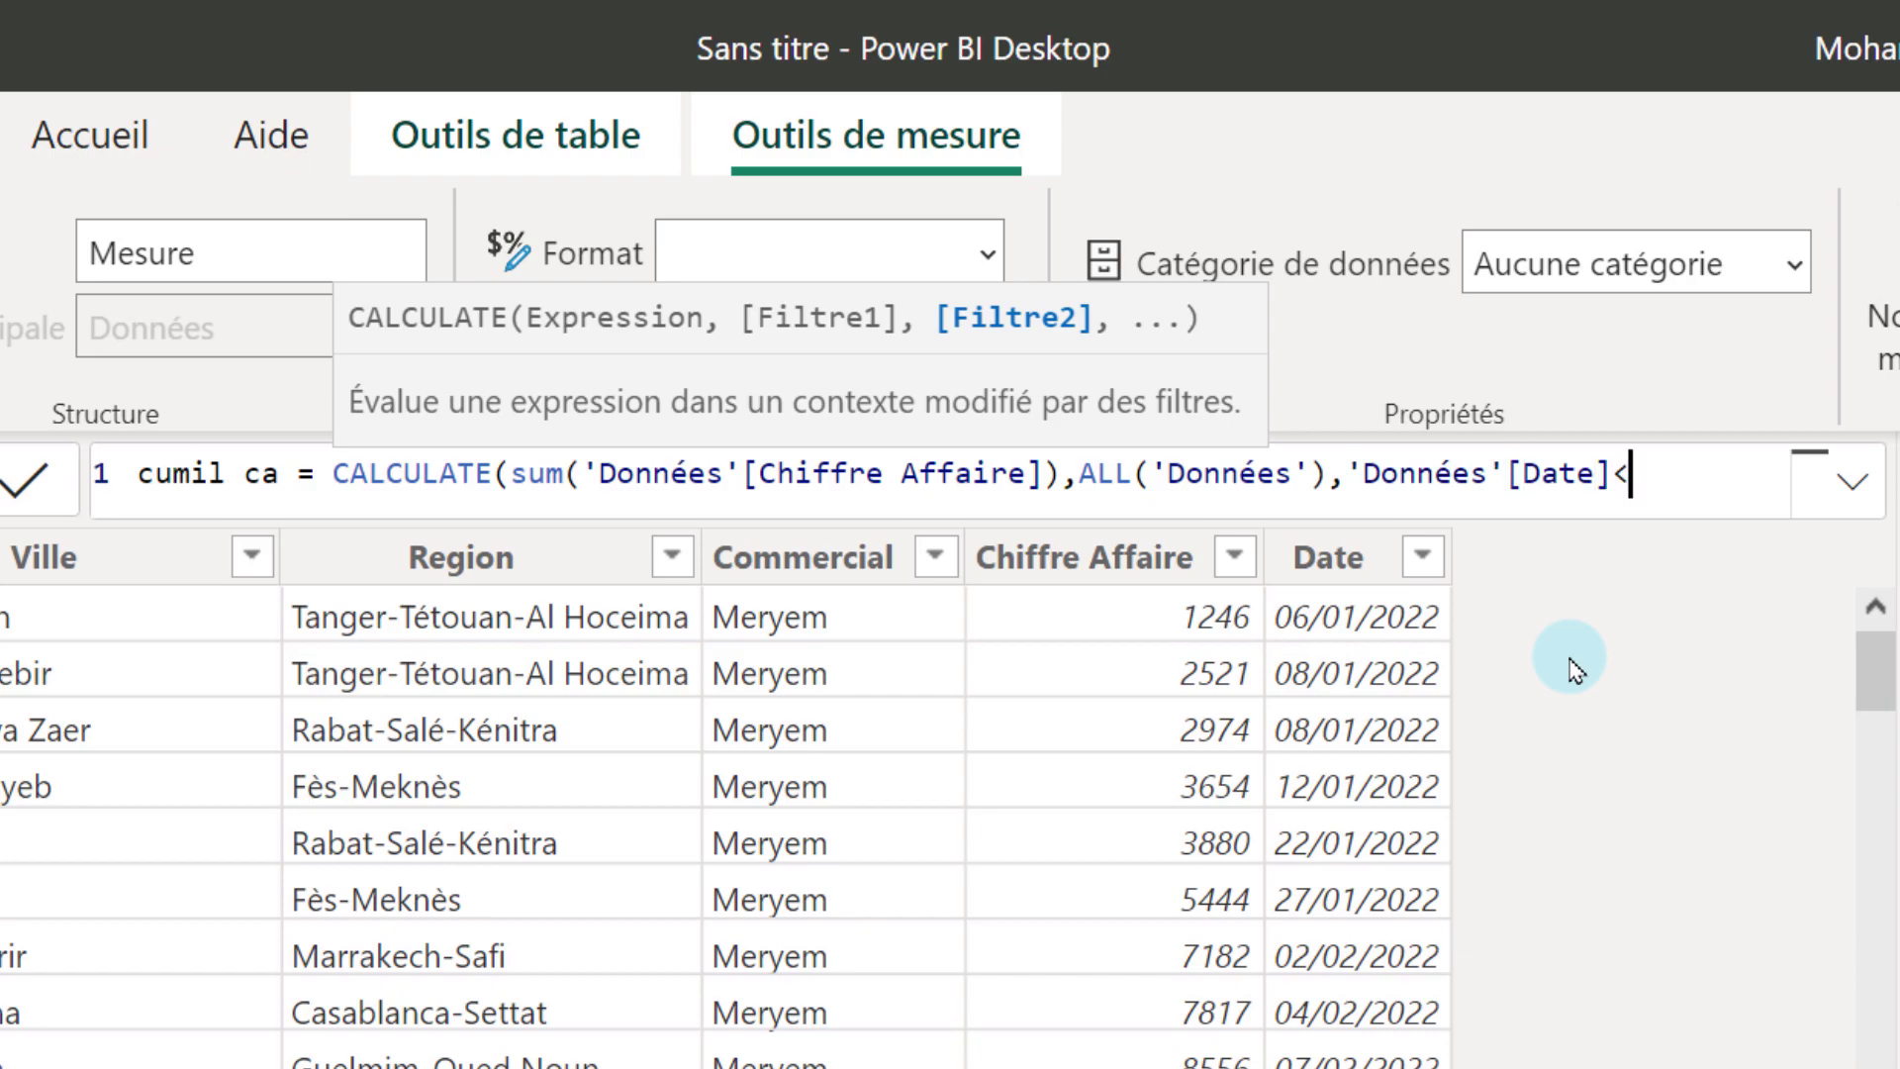
type("=max")
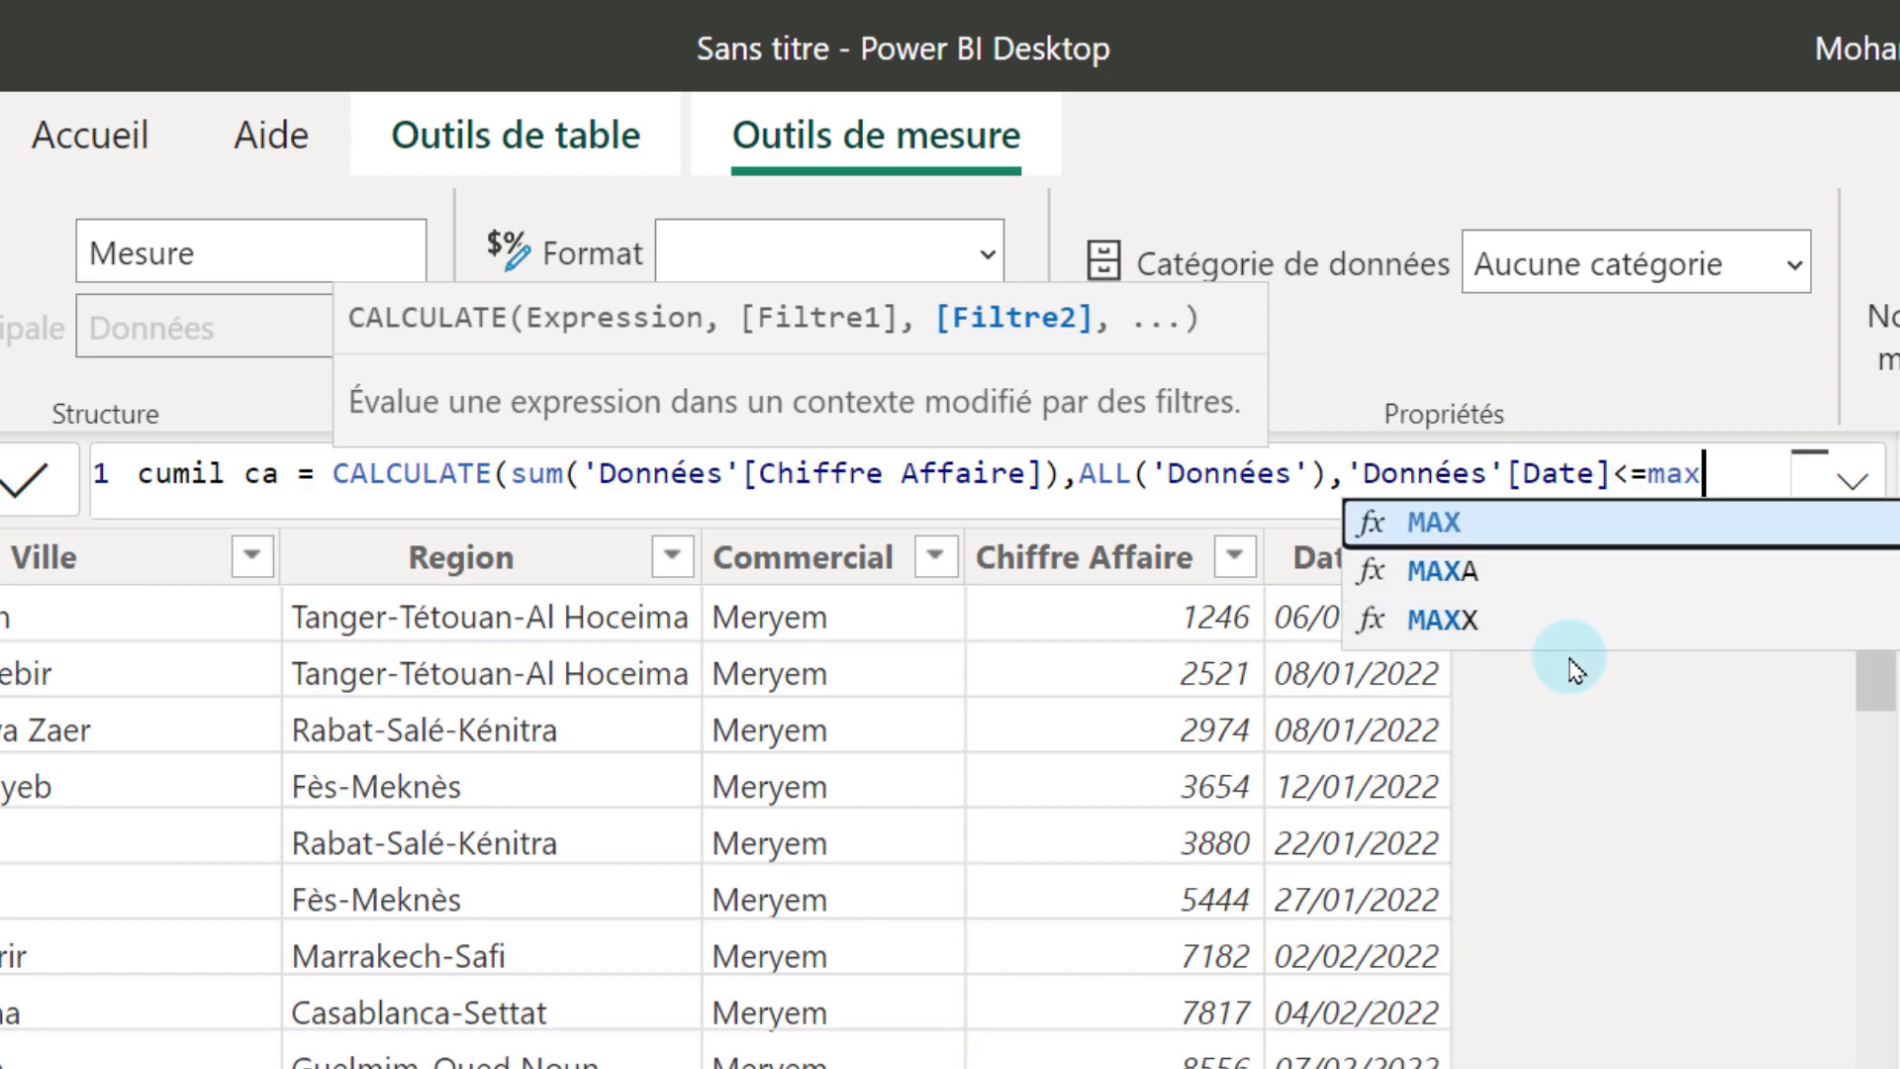
type("(")
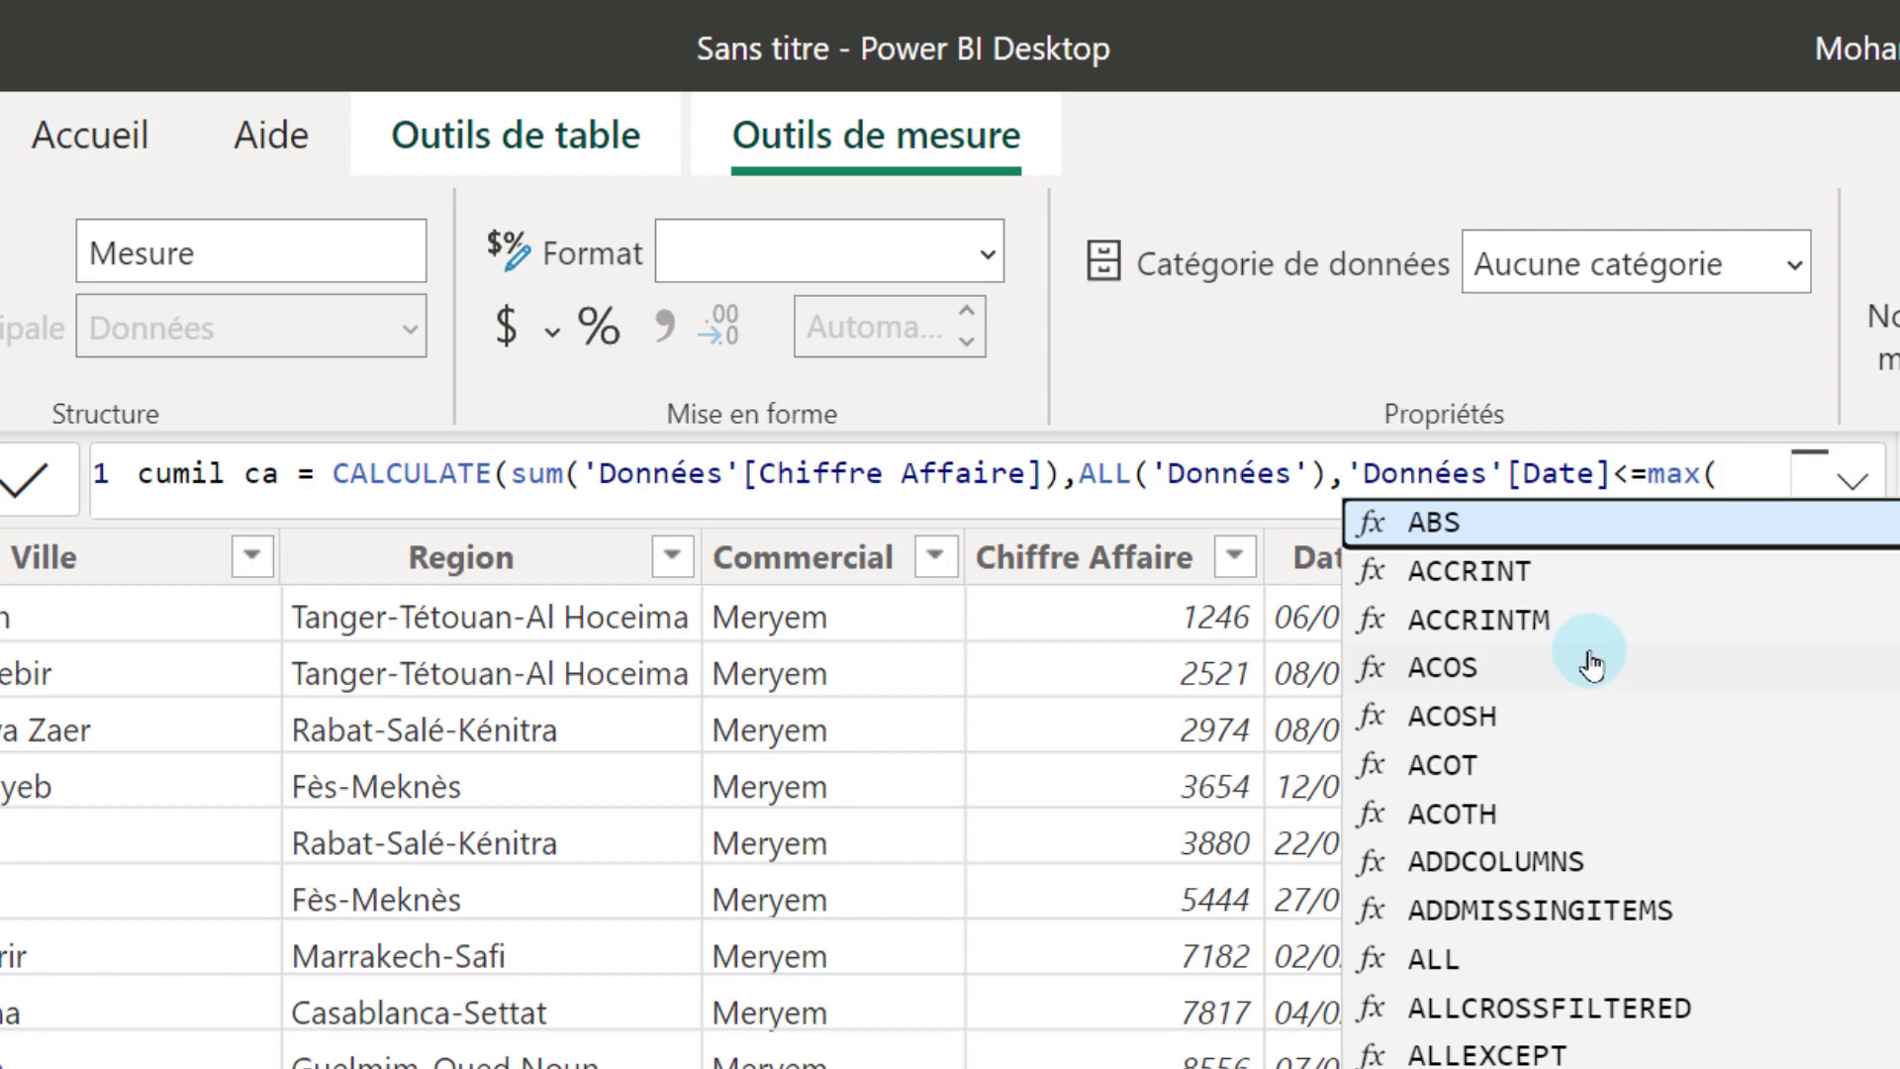
type("'")
left_click(1627, 666)
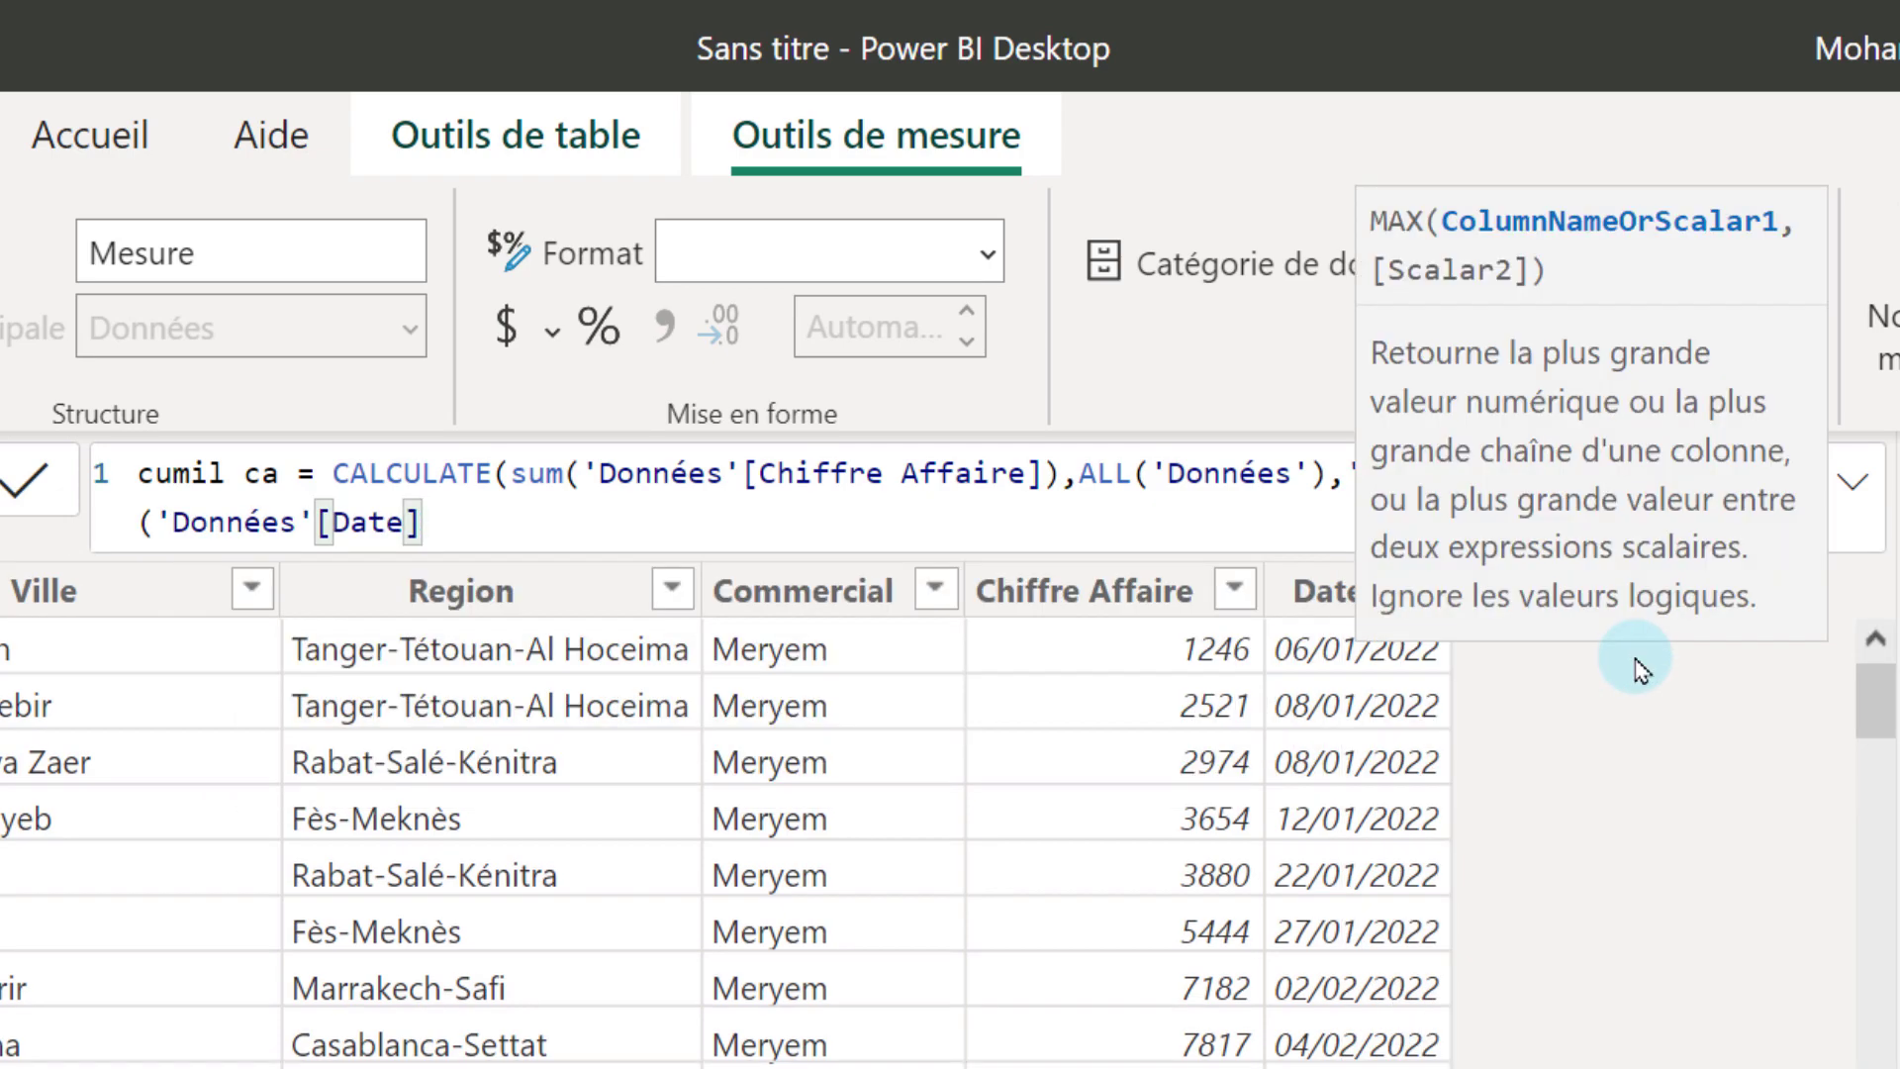
type("))")
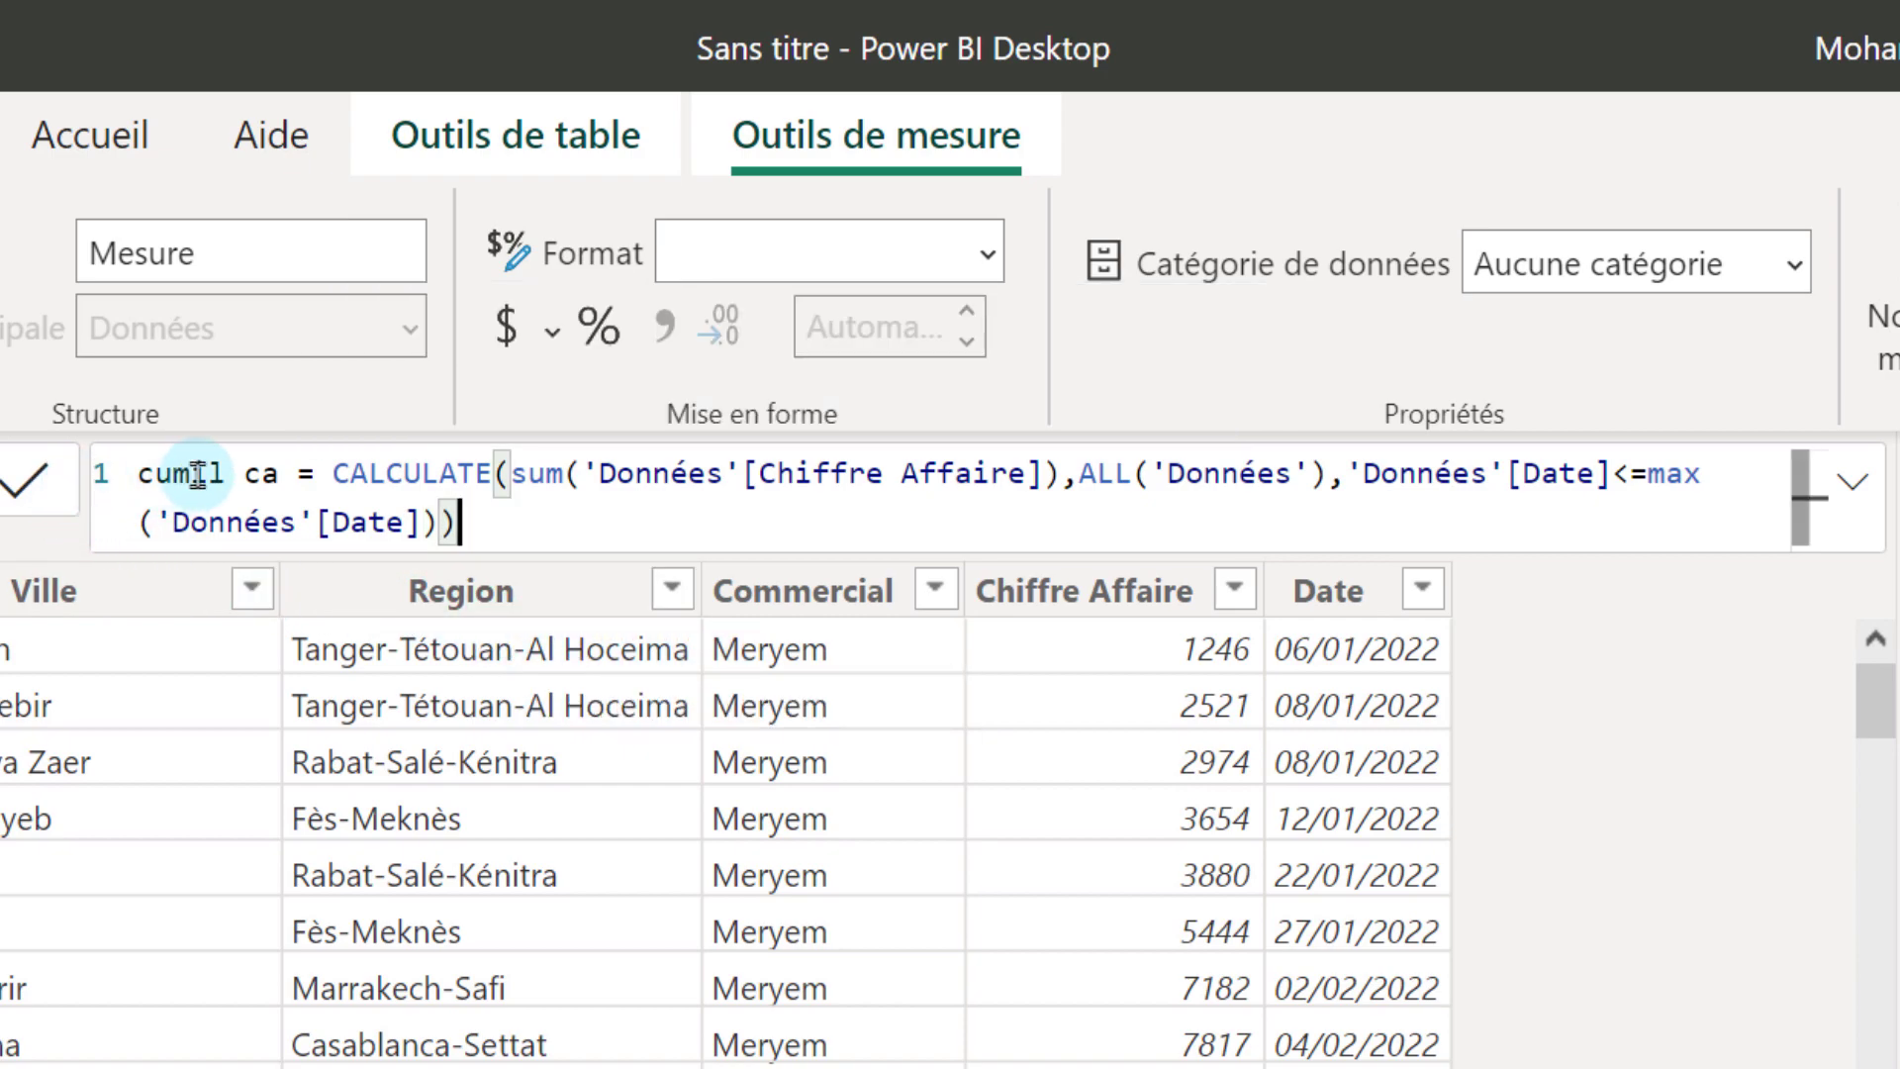
- Correct the measure name to 'cumul ca' and commit it
left_click(207, 472)
key("BackSpace")
key("BackSpace")
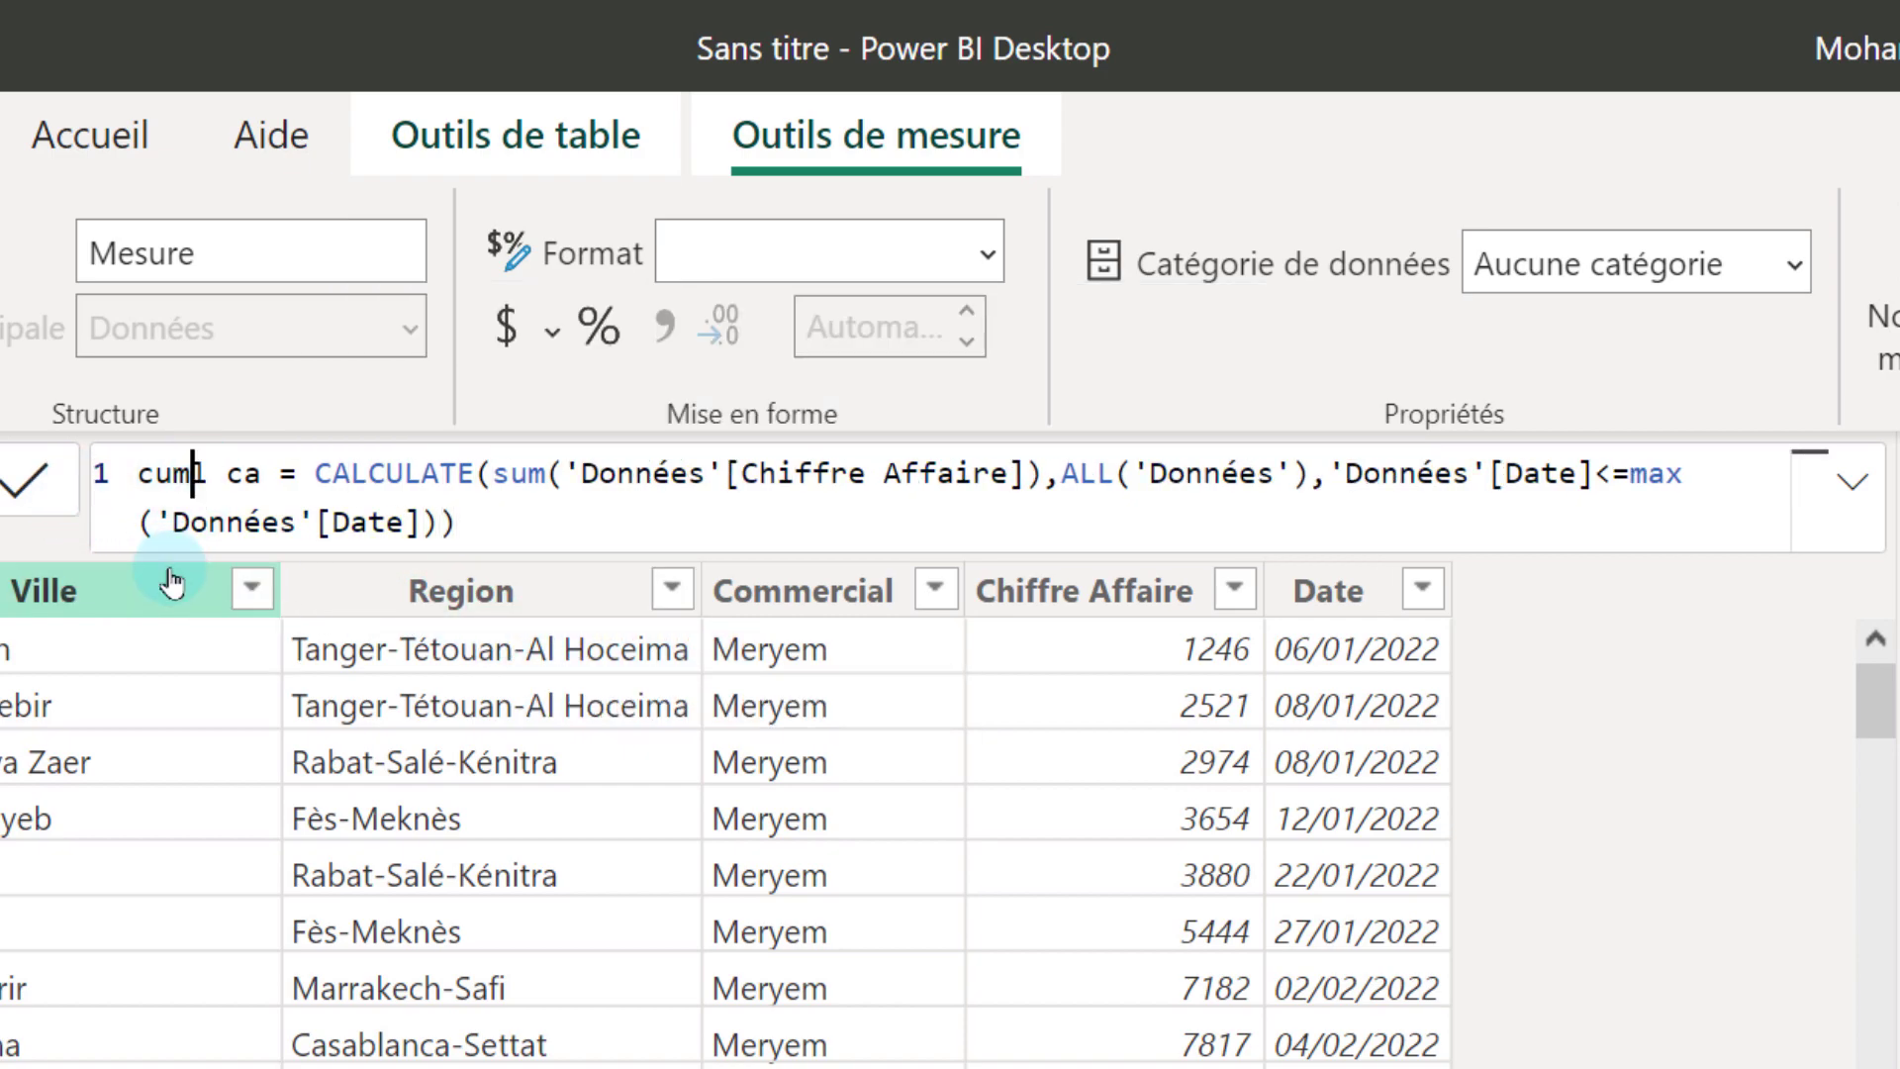
type("ul")
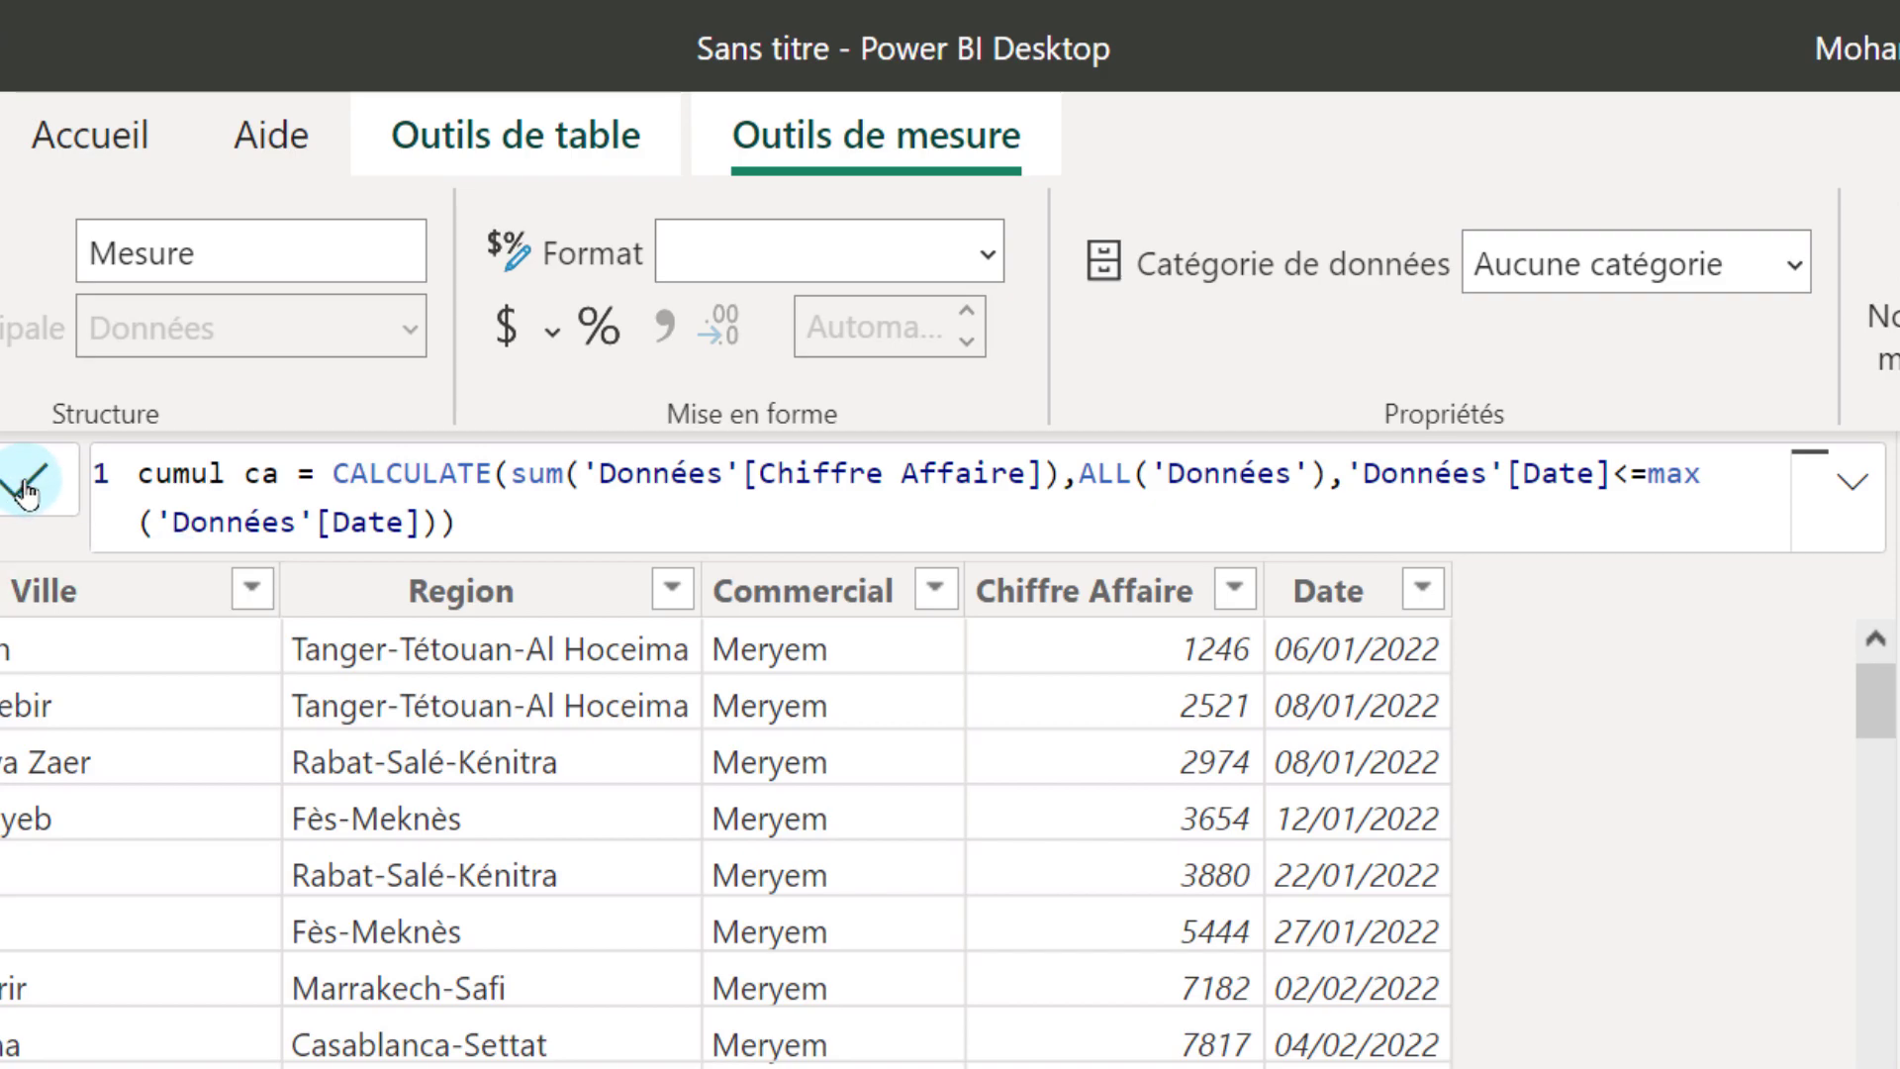
left_click(27, 487)
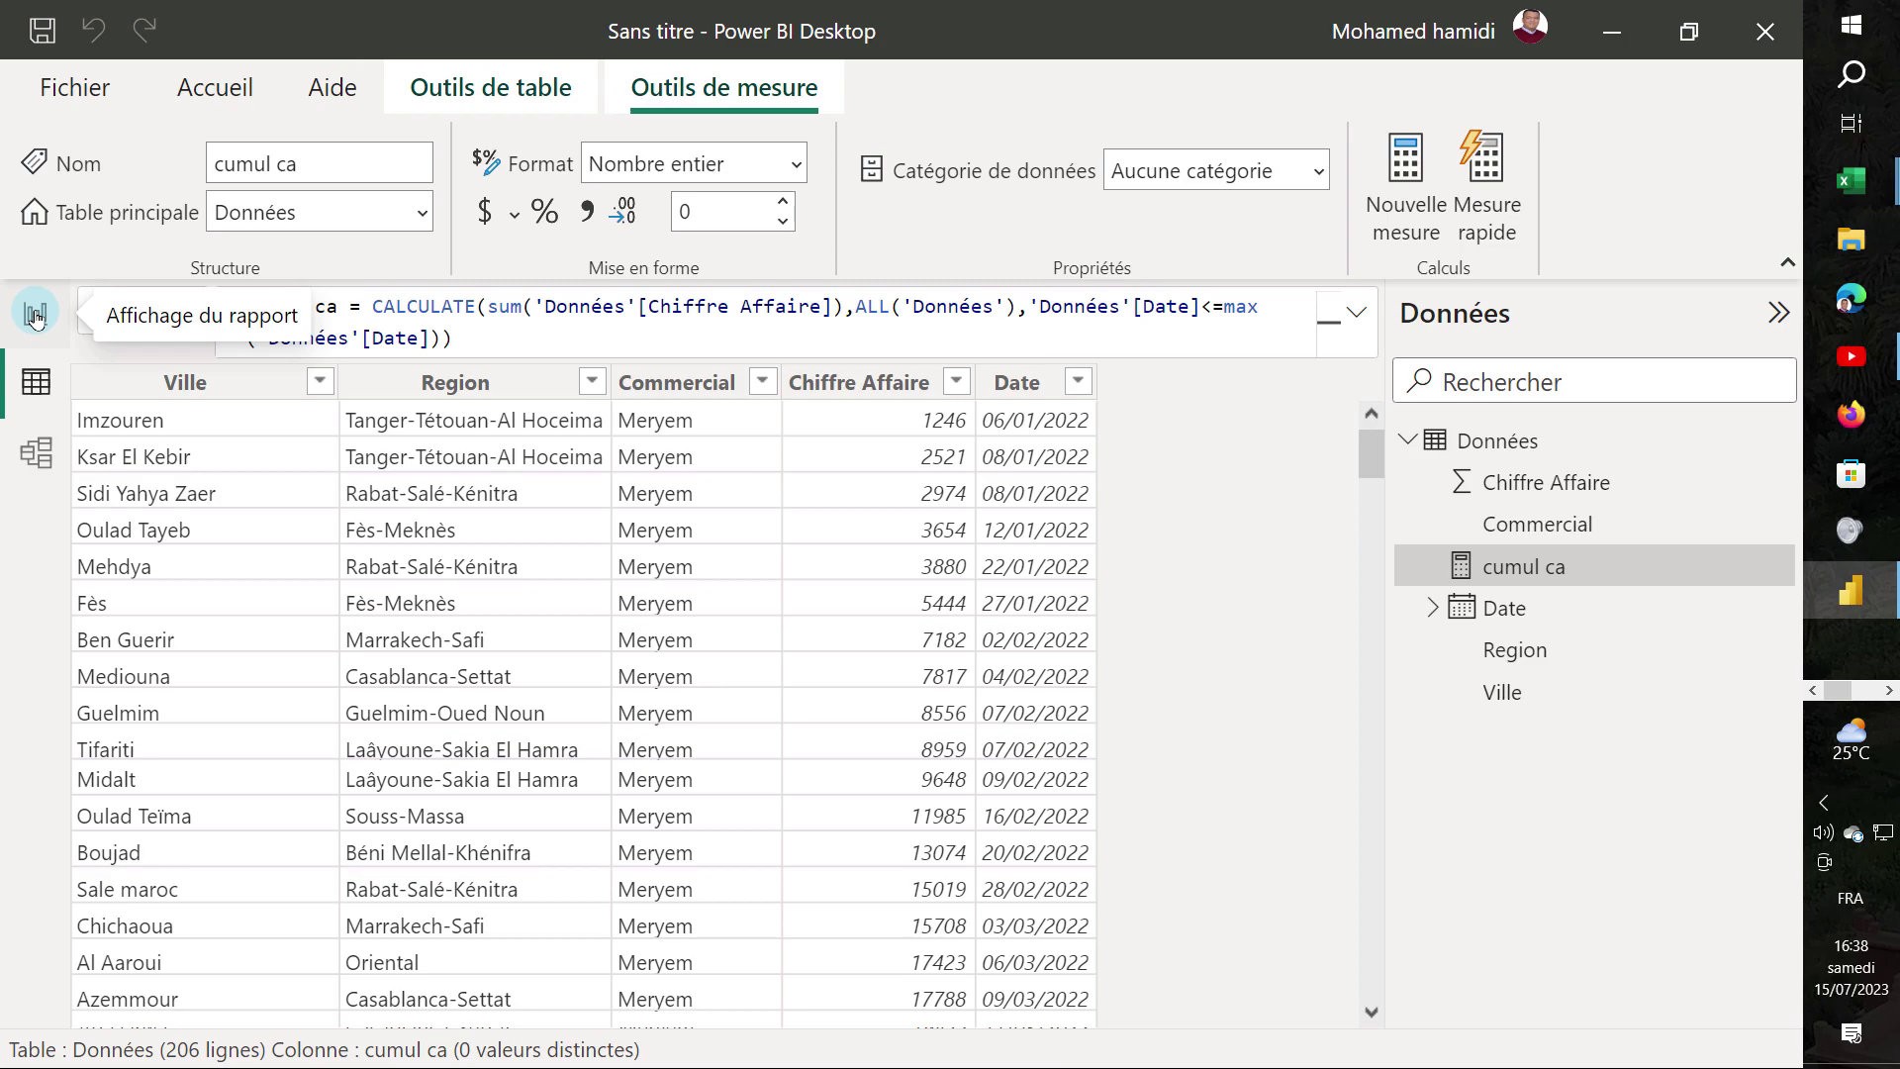
- On the report page, add a matrix visual with individual Date values as rows
left_click(35, 314)
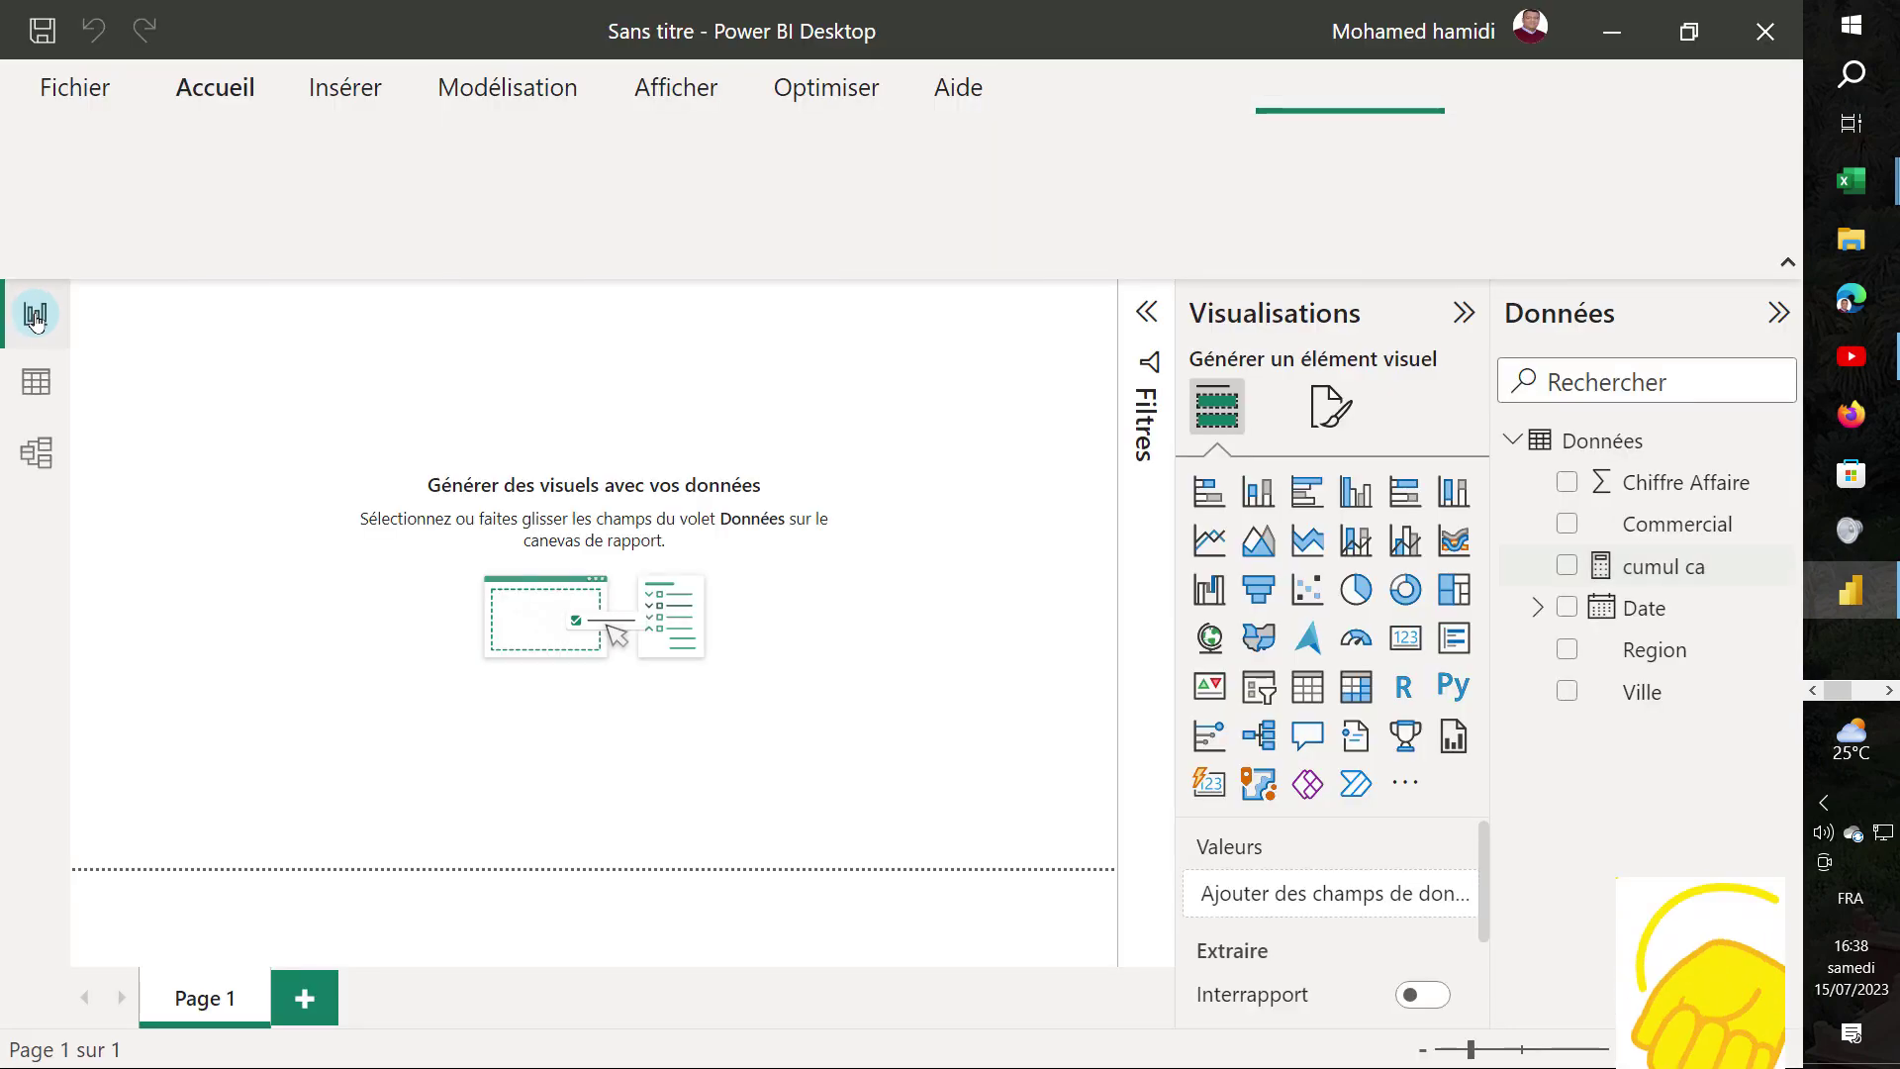
left_click(1355, 685)
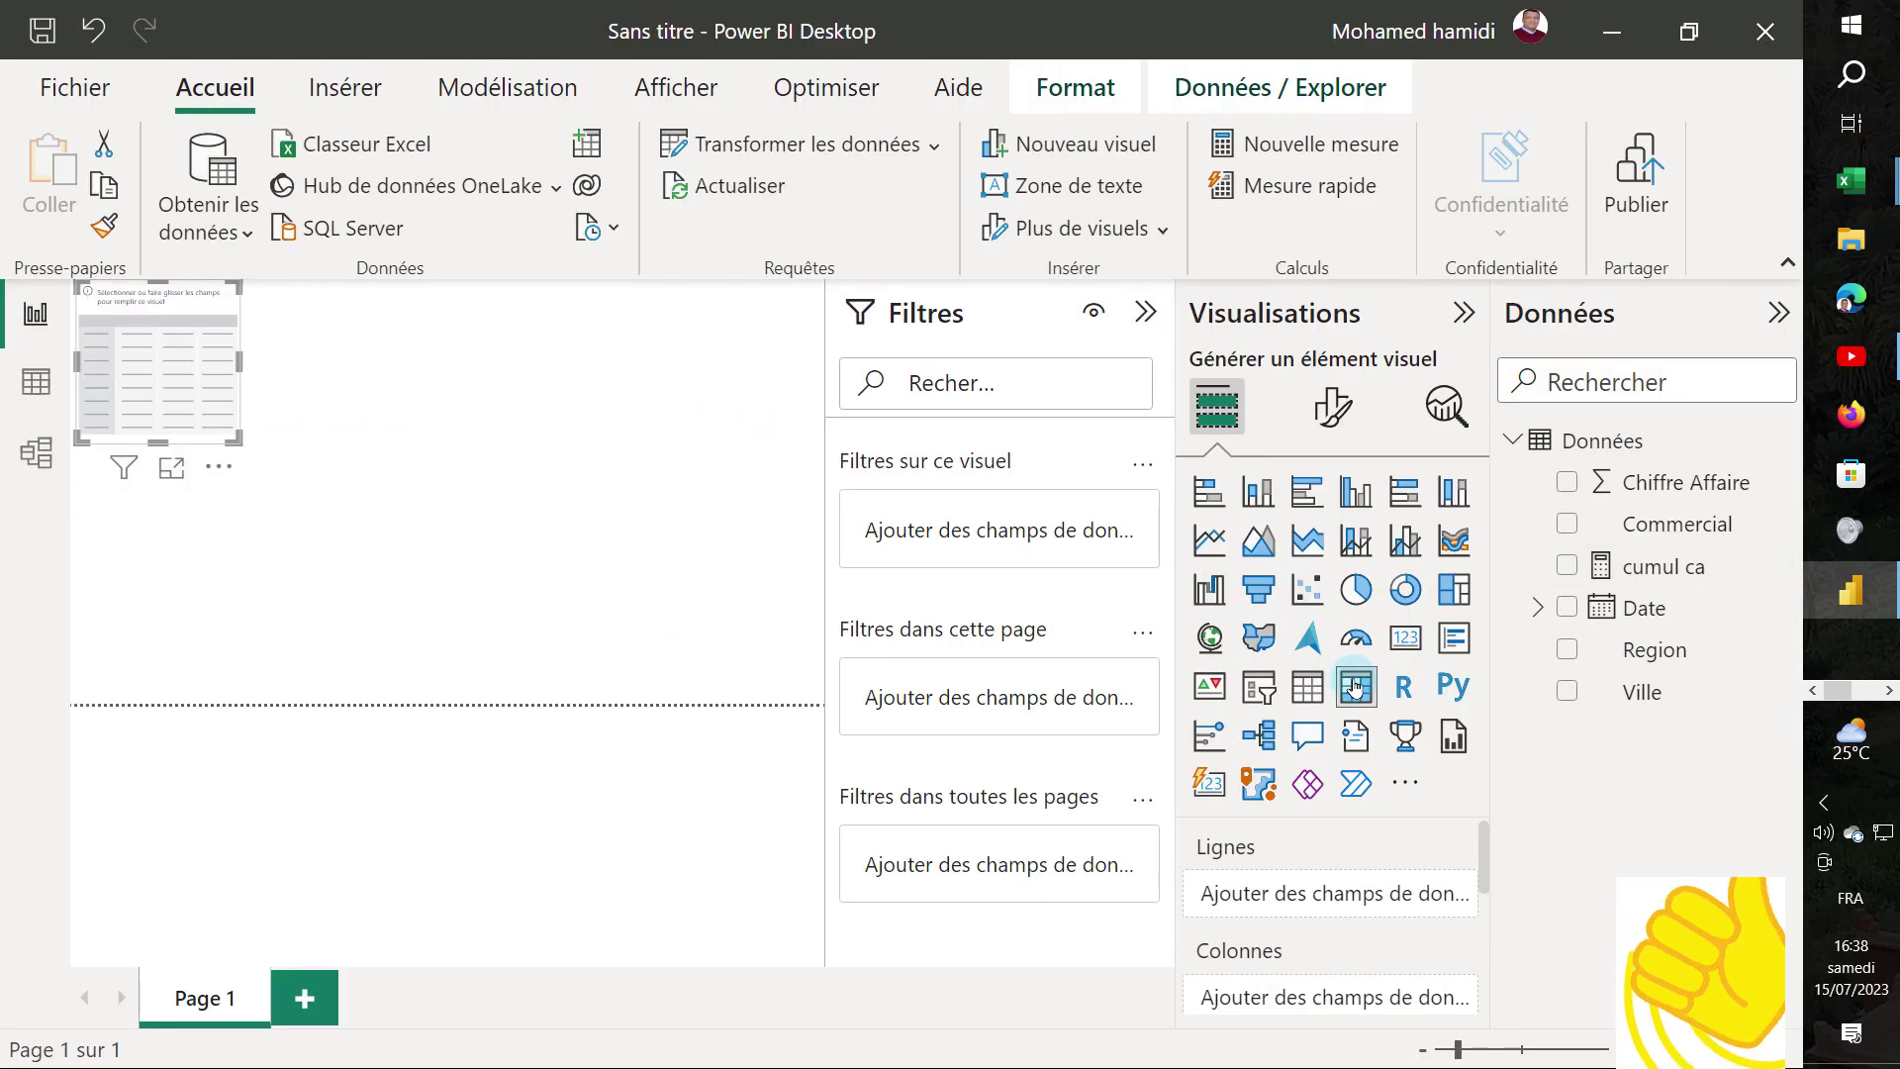
left_click_drag(239, 442, 352, 587)
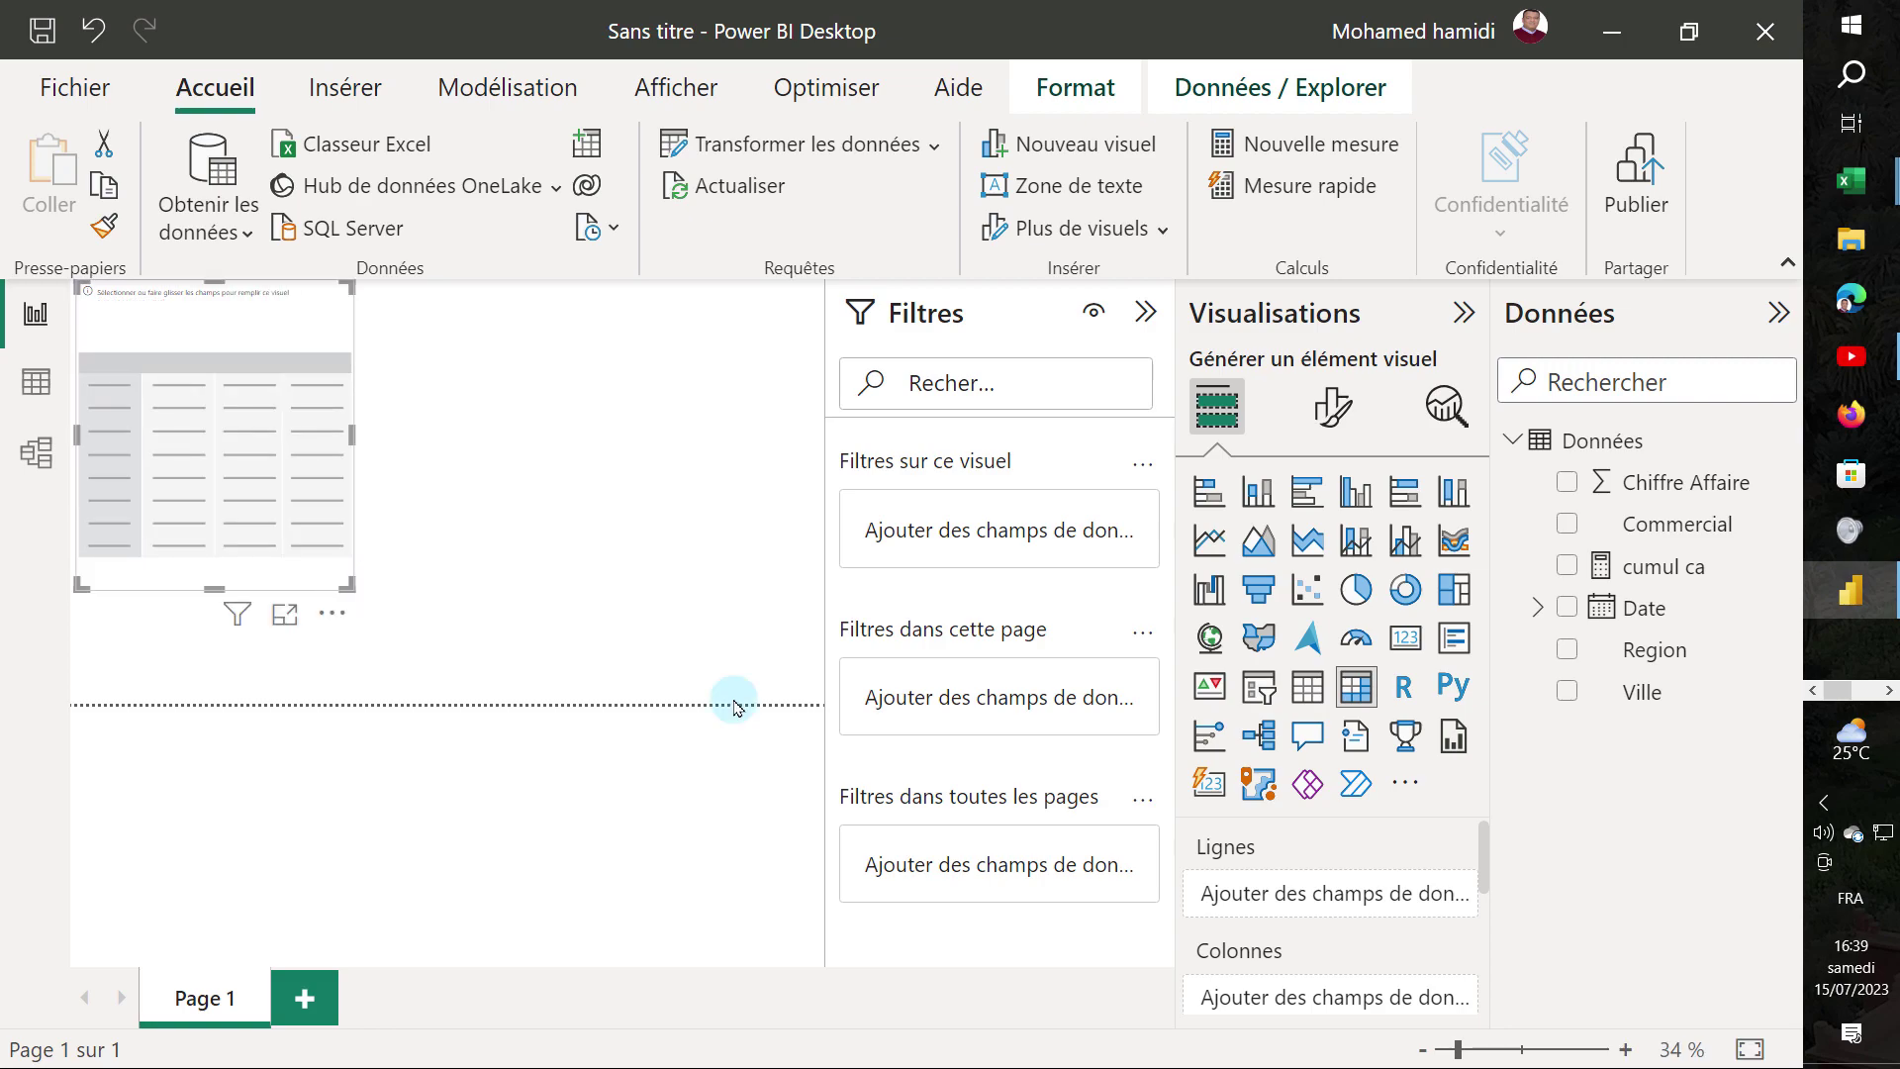
left_click_drag(1459, 1057, 1481, 1061)
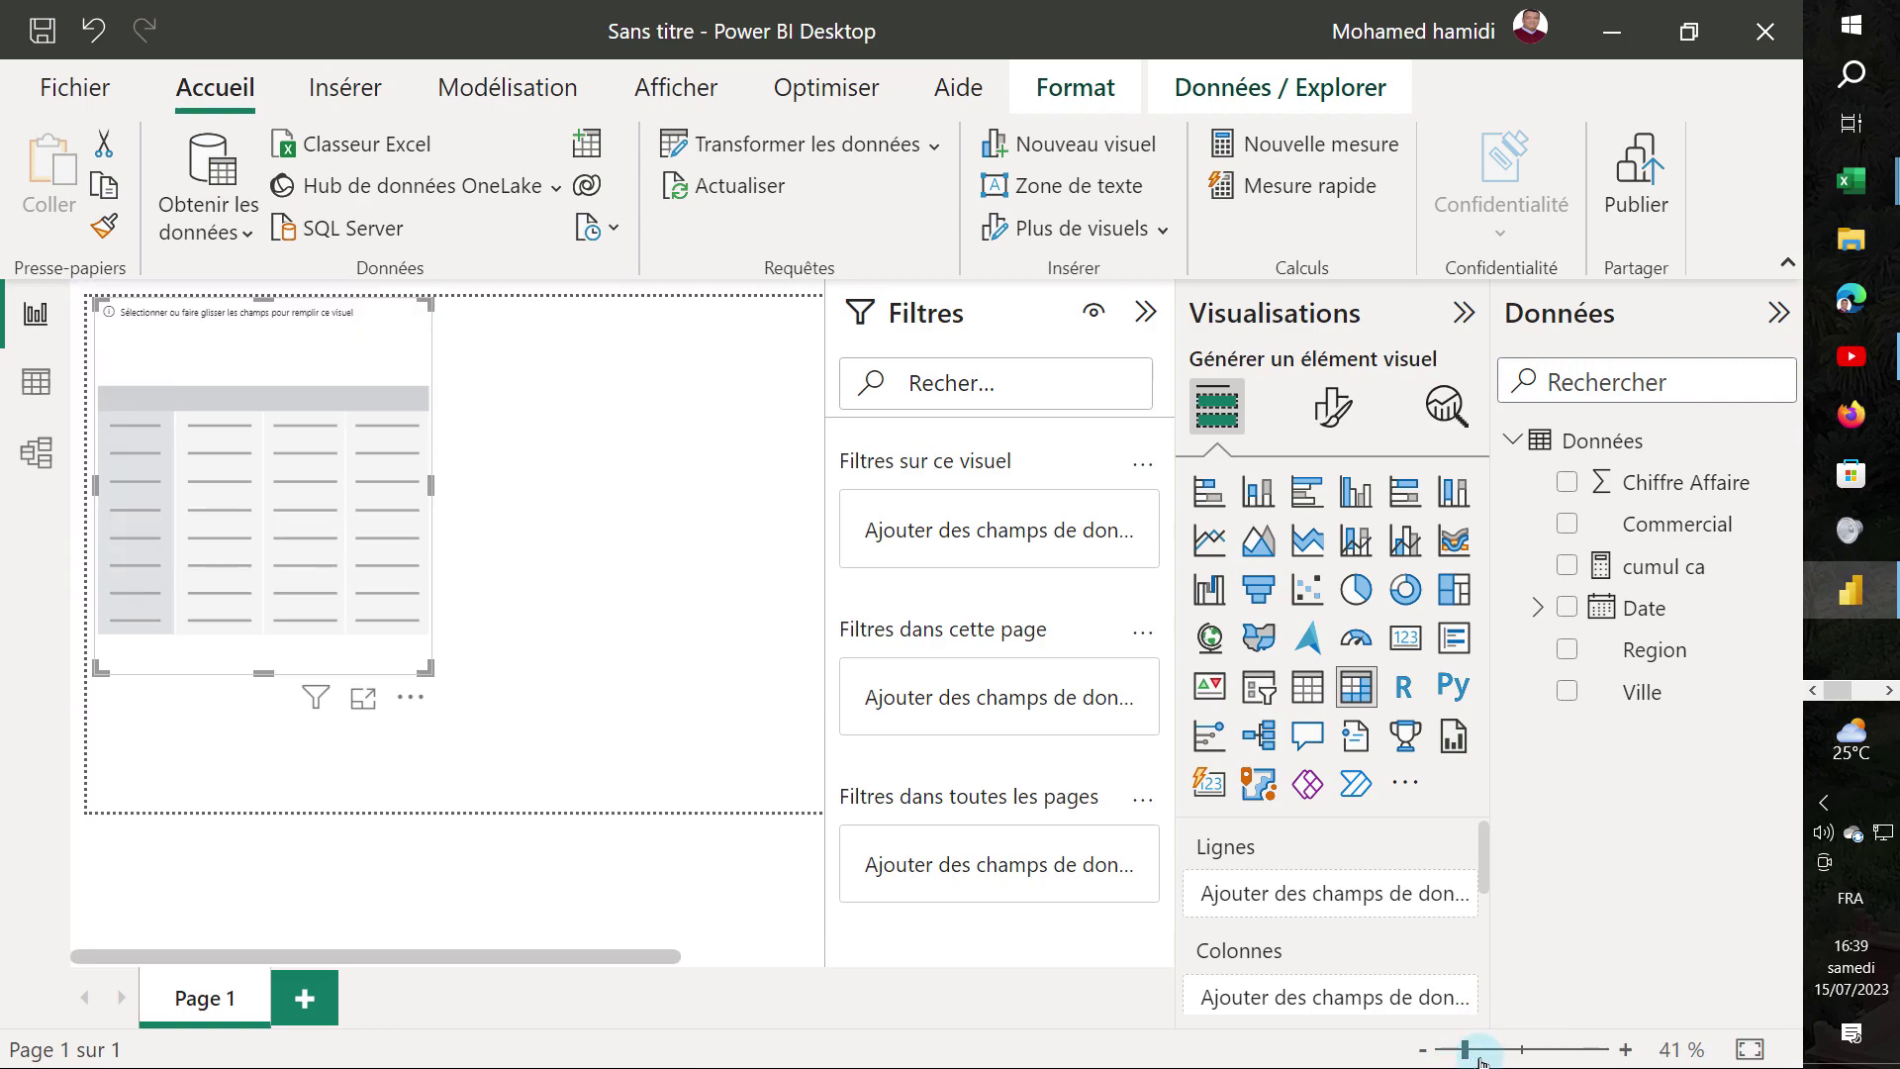
left_click(1567, 612)
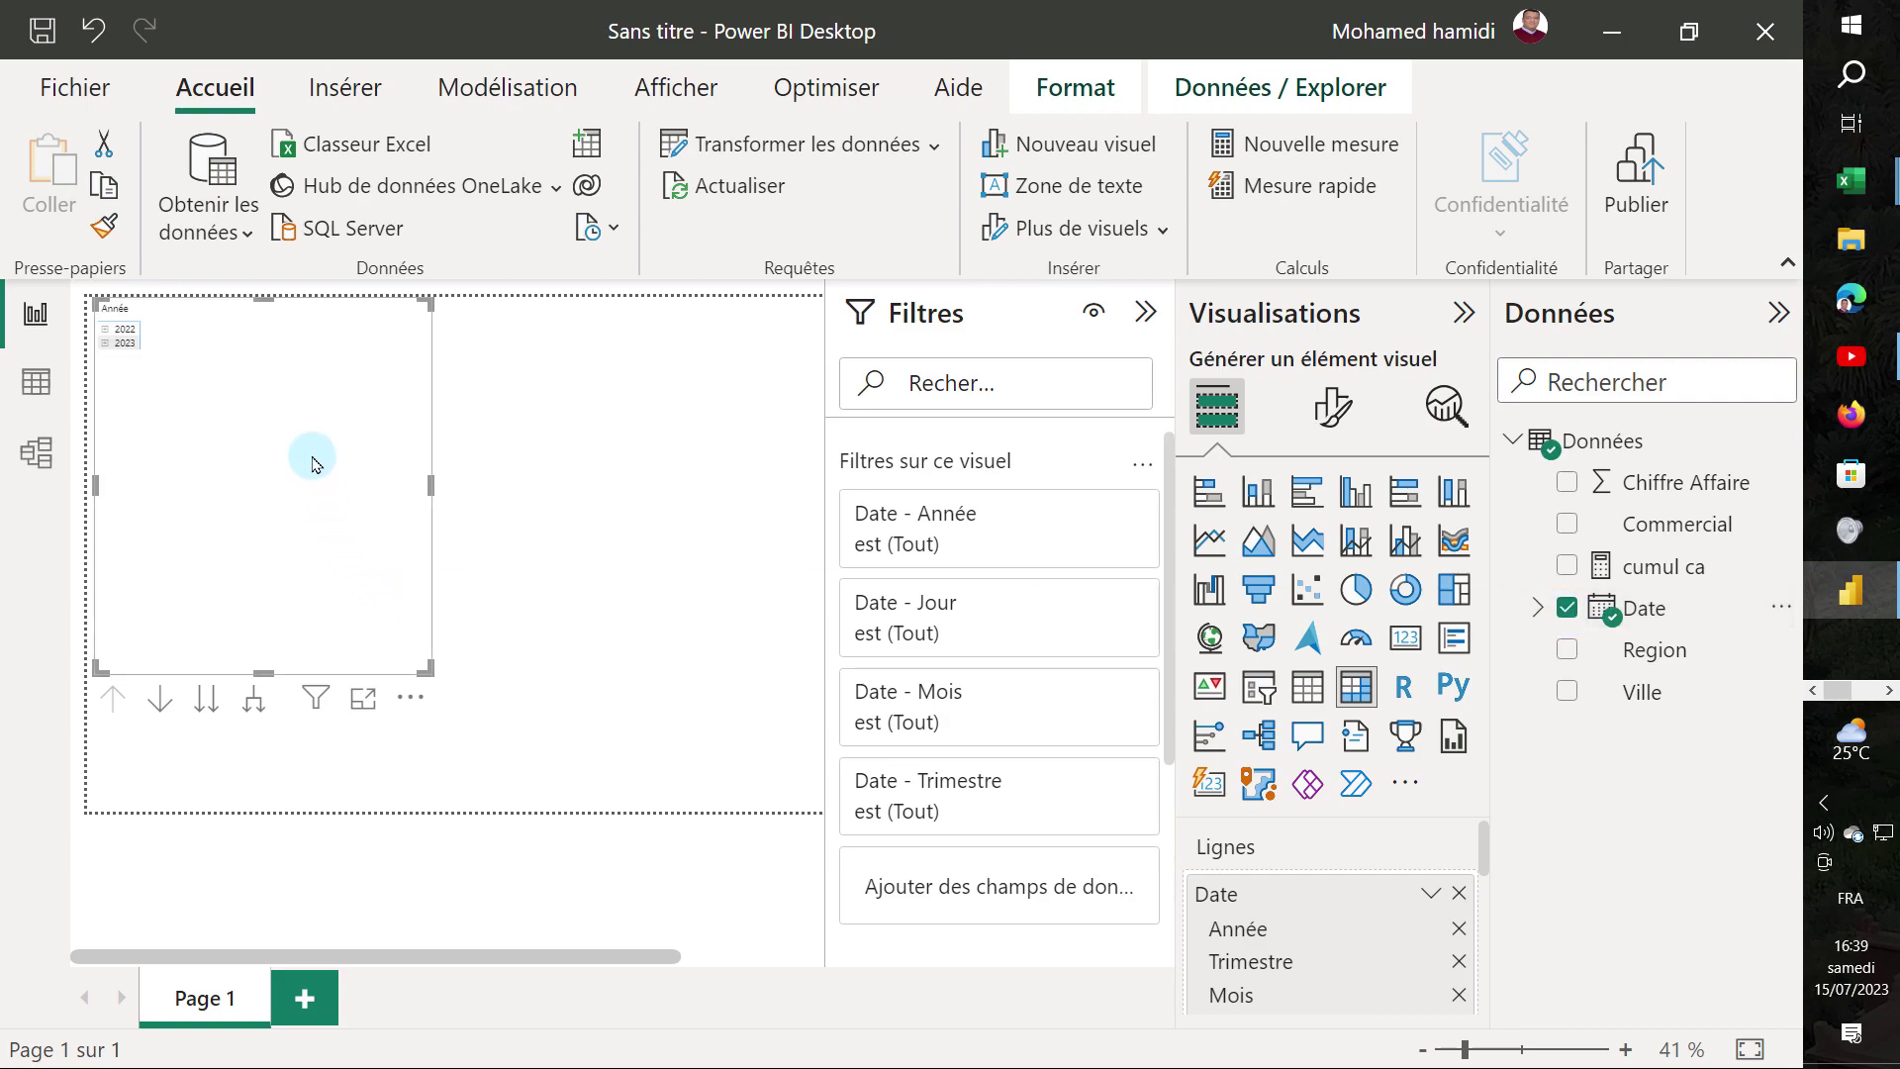
left_click(1426, 896)
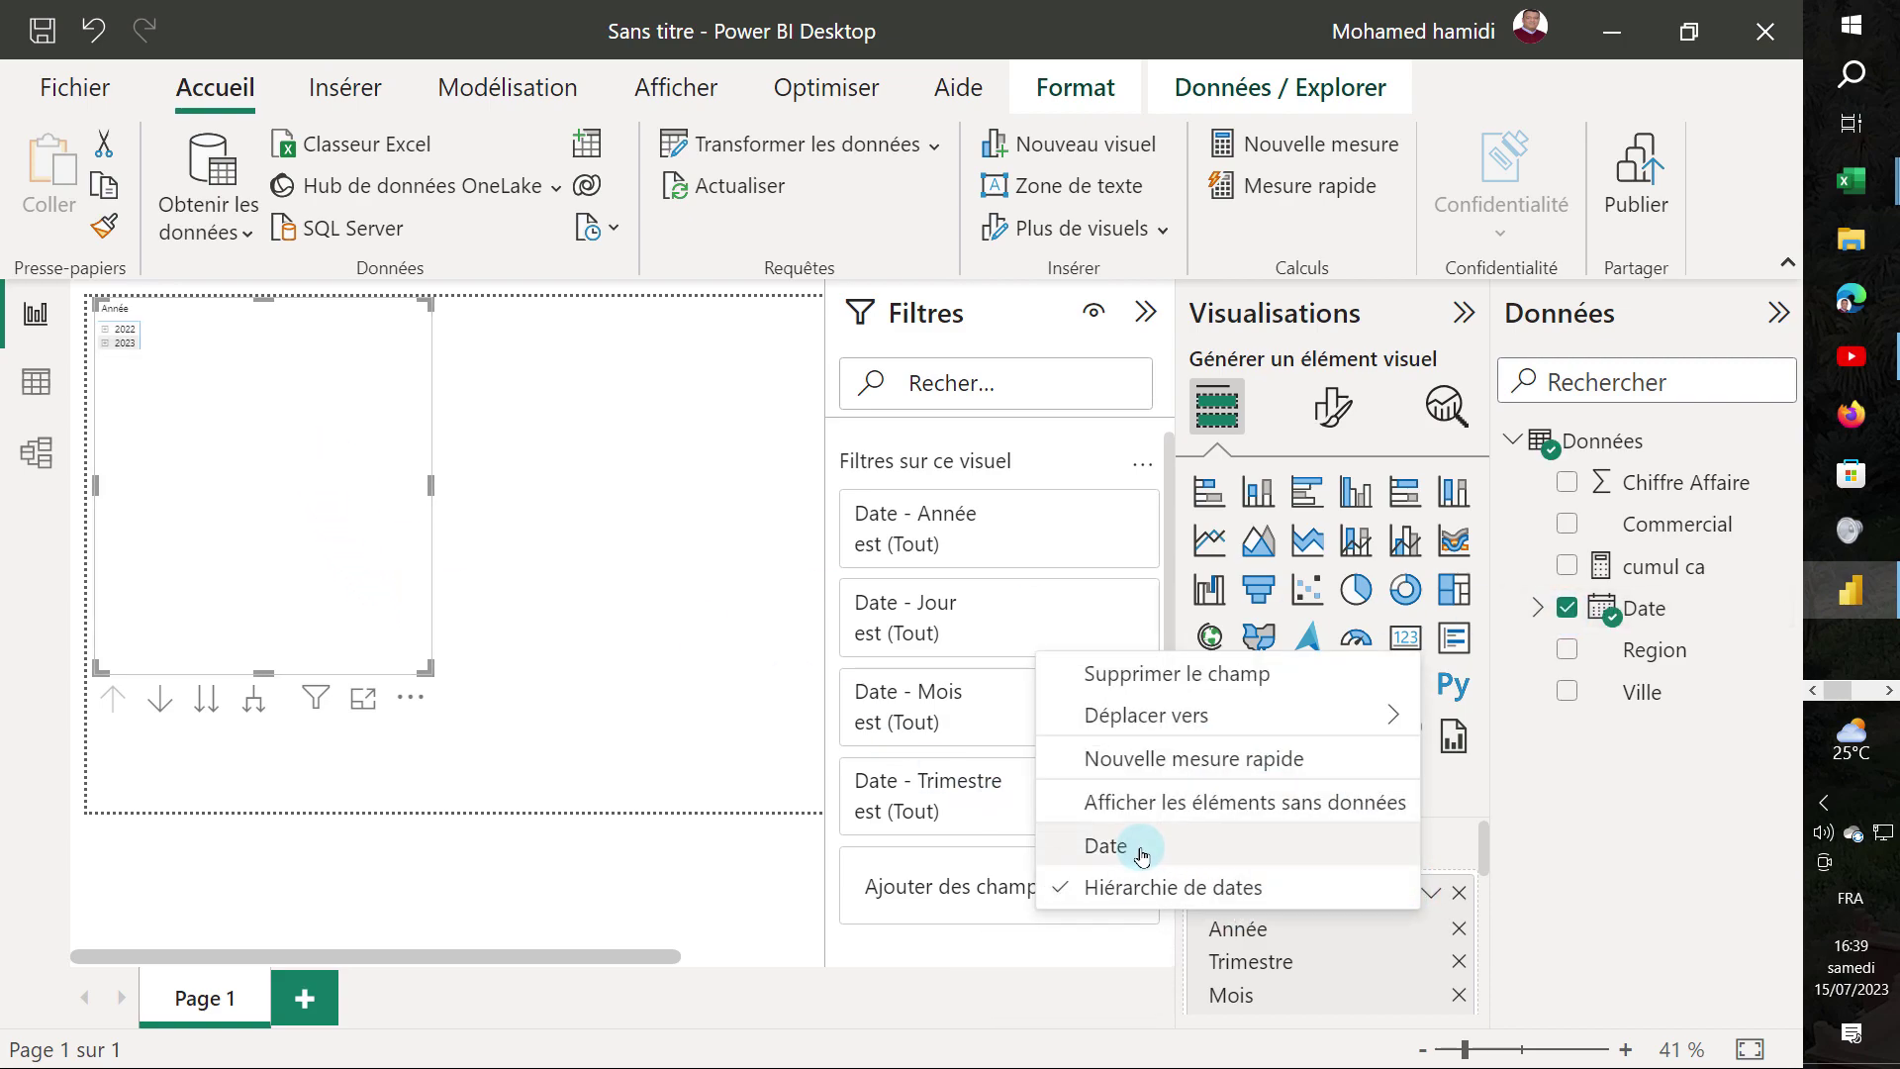
left_click(1136, 846)
mouse_move(1642, 692)
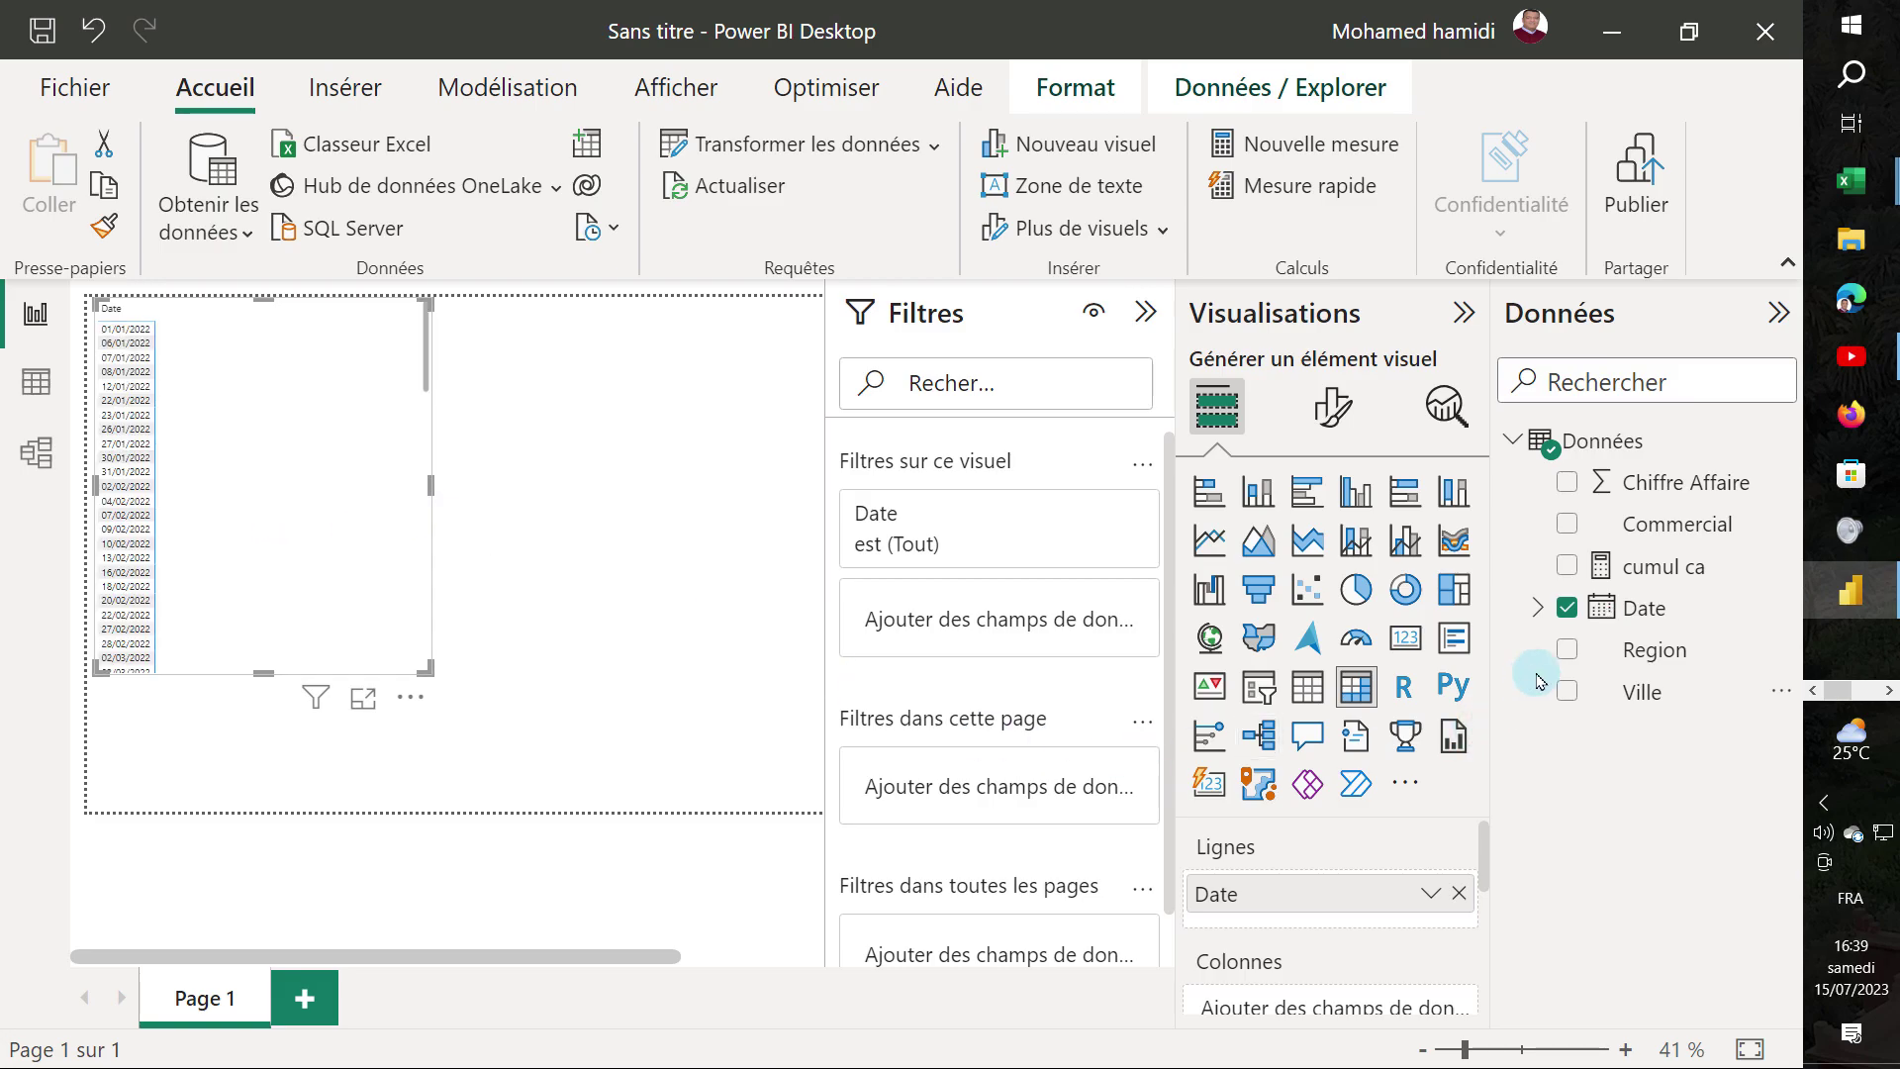
- Add Somme de Chiffre Affaire and cumul ca columns, enlarge the table, and check the running total
left_click(1568, 482)
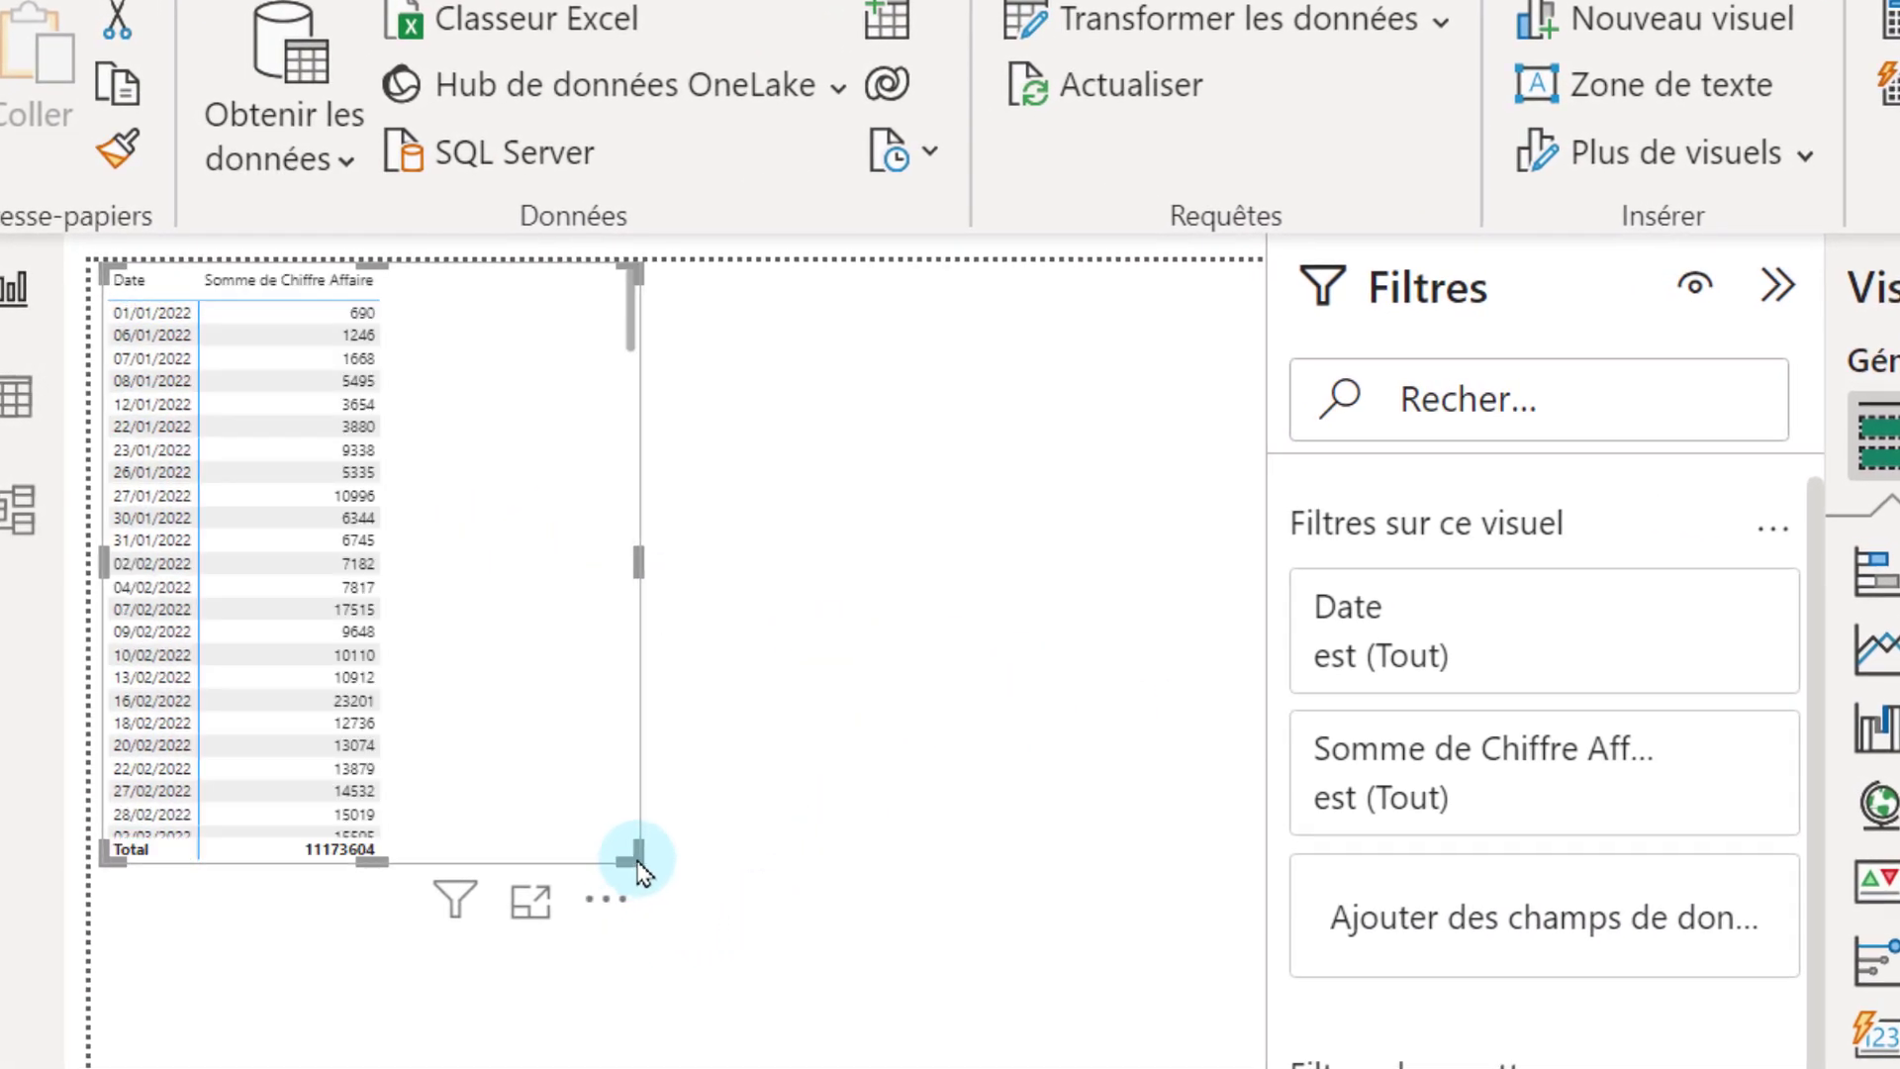
left_click_drag(634, 857, 756, 896)
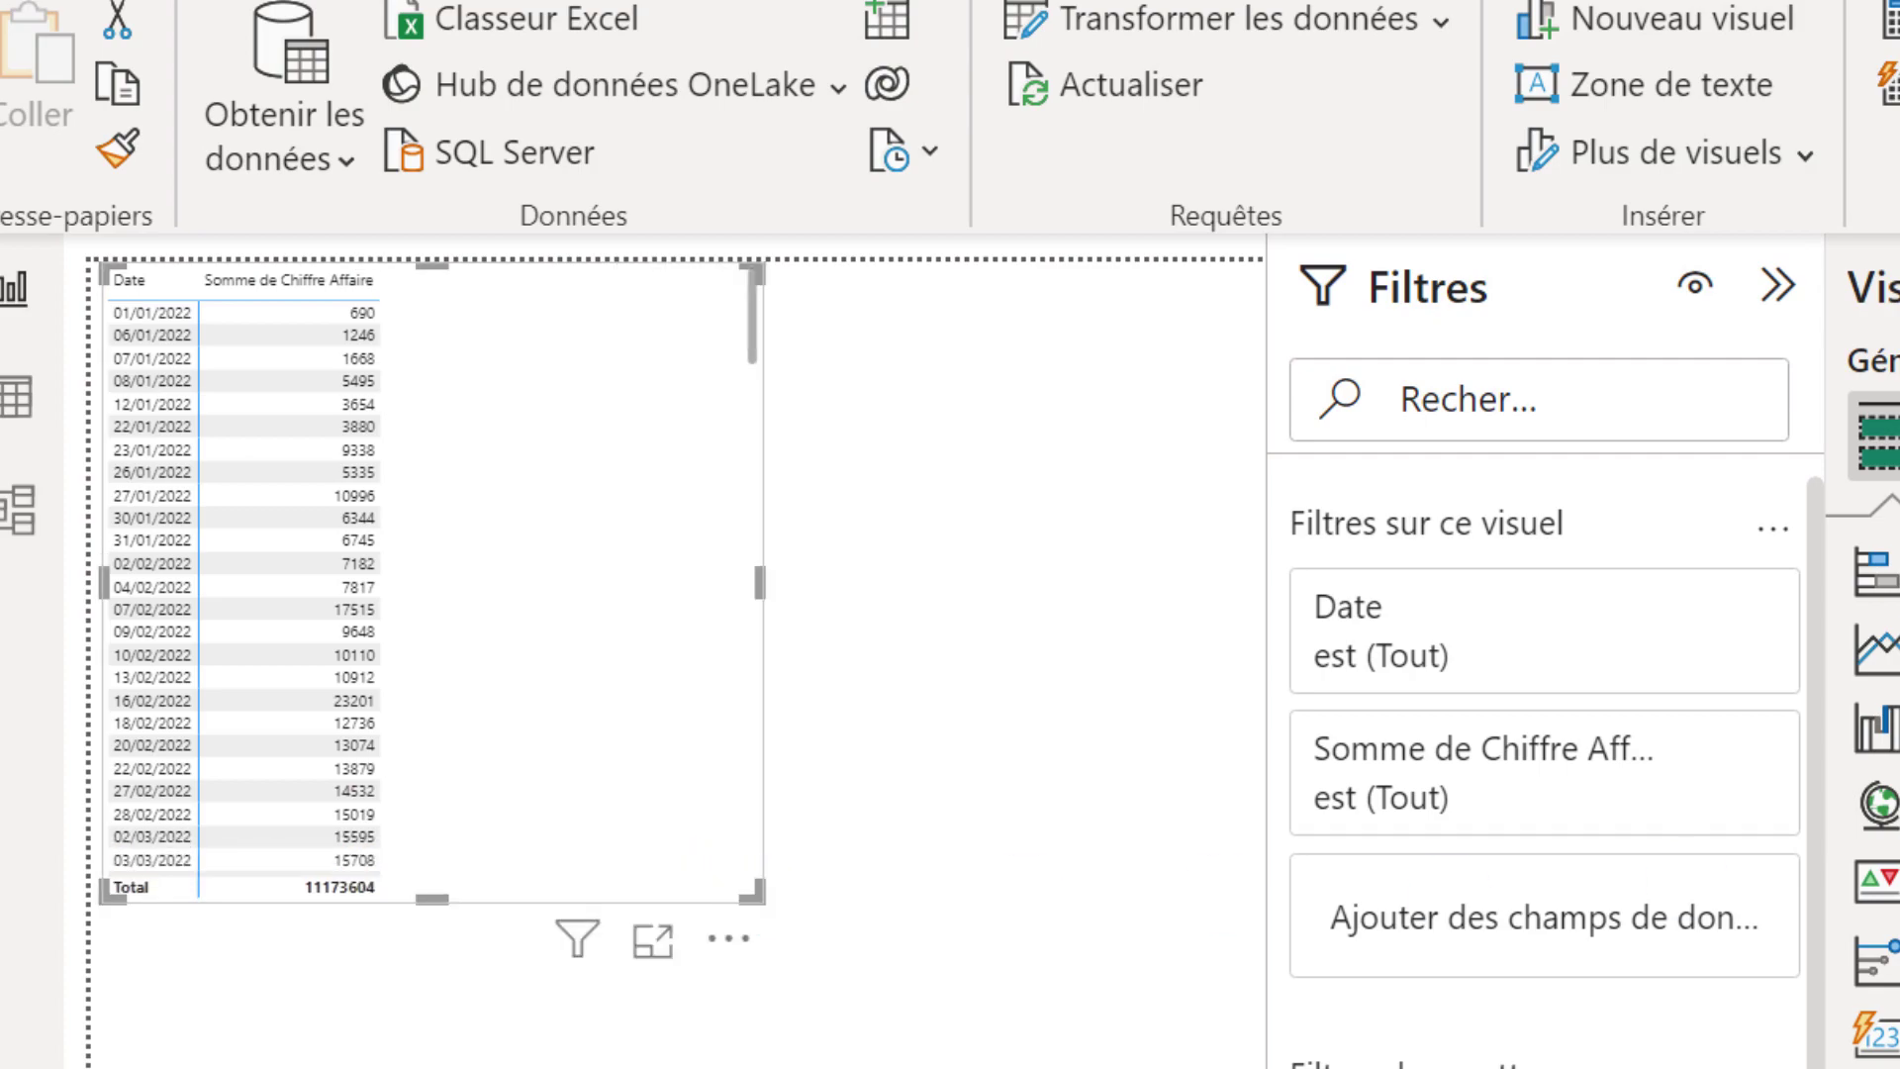
left_click_drag(1898, 583, 670, 581)
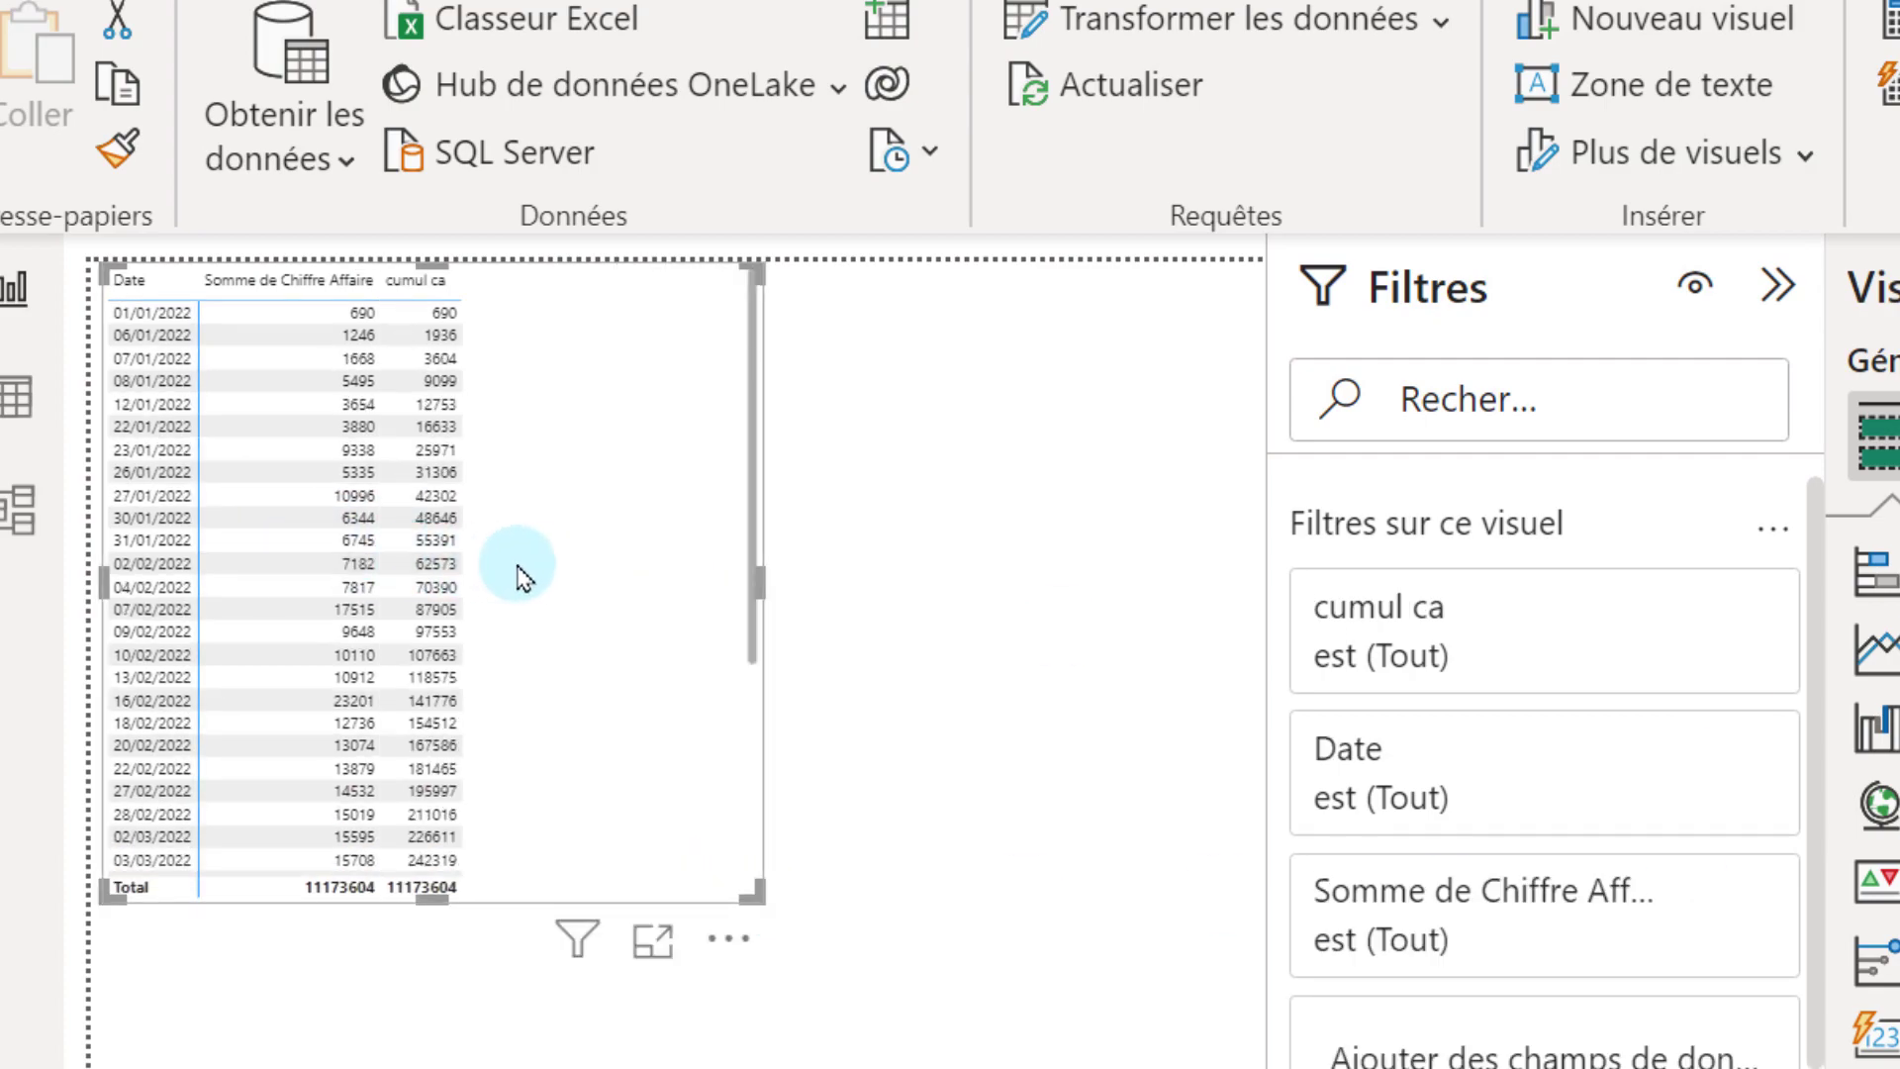
scroll(531, 729, "down", 1)
scroll(534, 737, "down", 2)
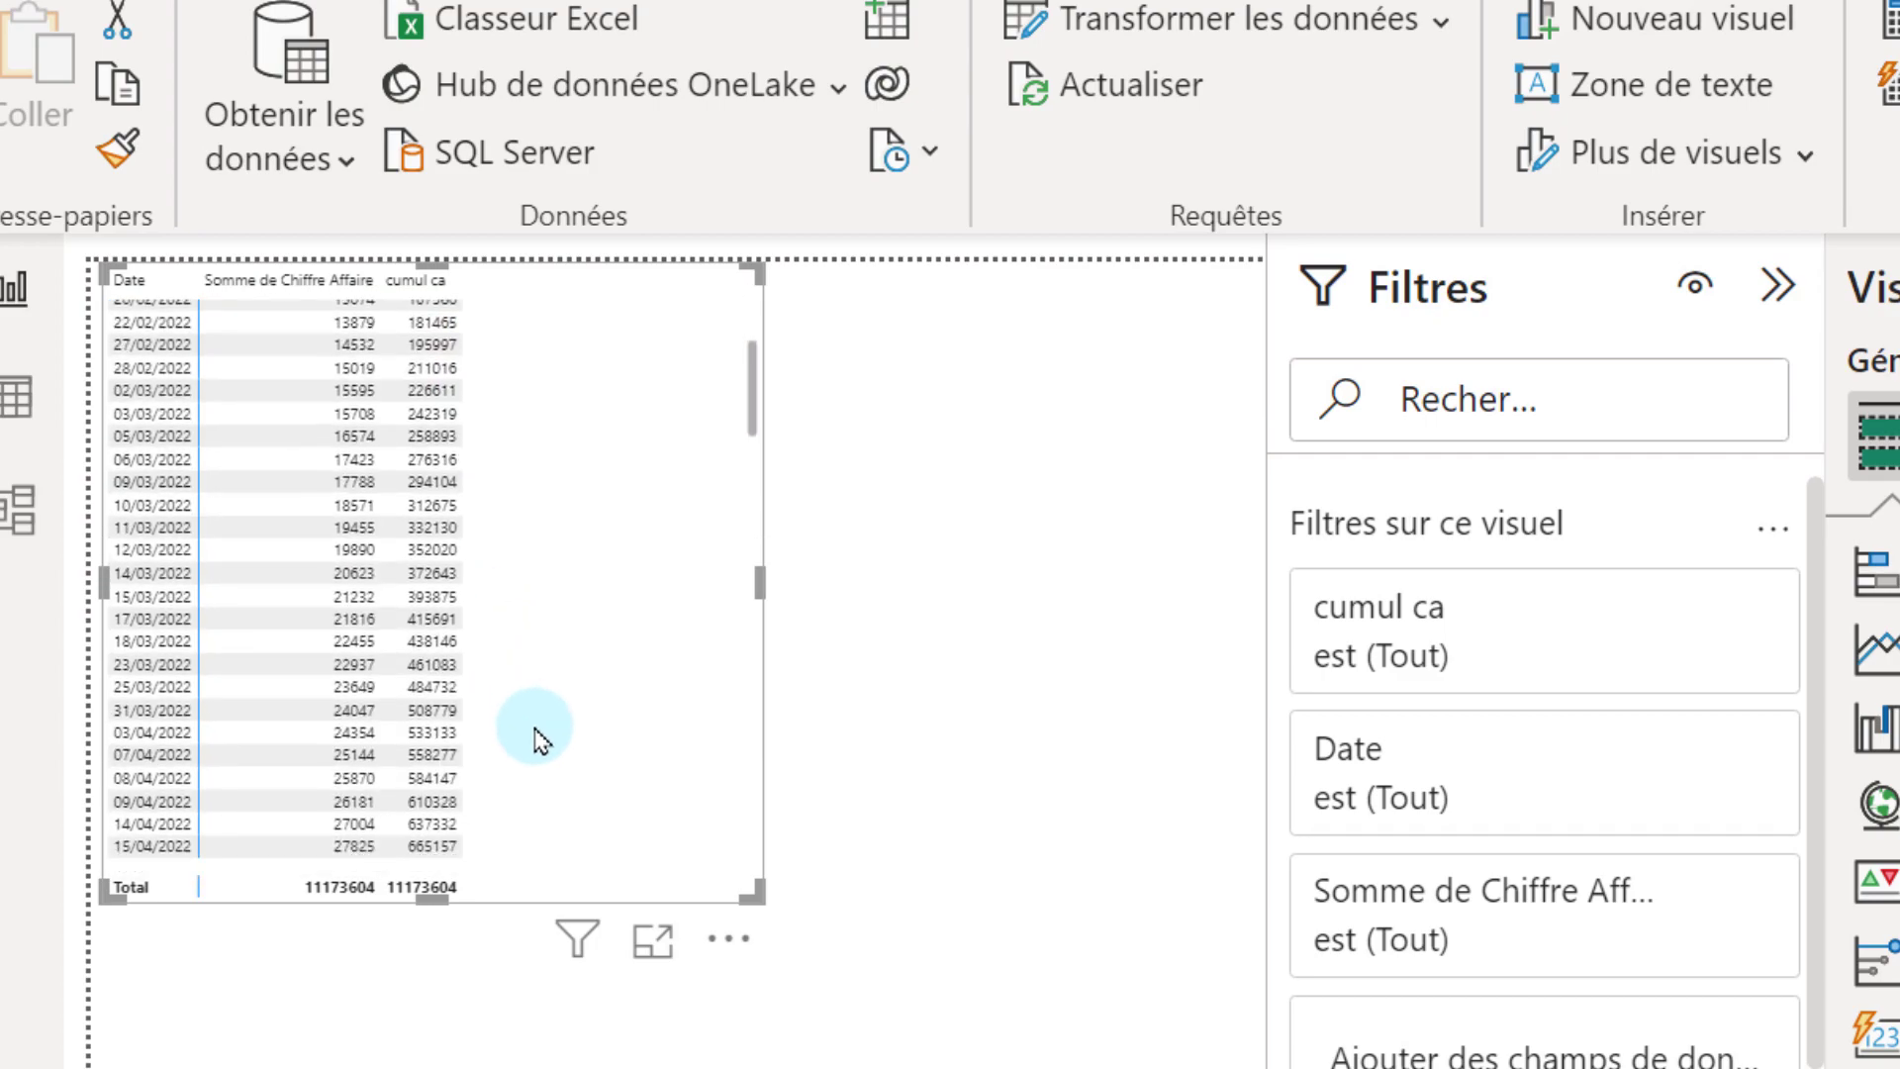
scroll(543, 729, "down", 2)
scroll(625, 699, "up", 3)
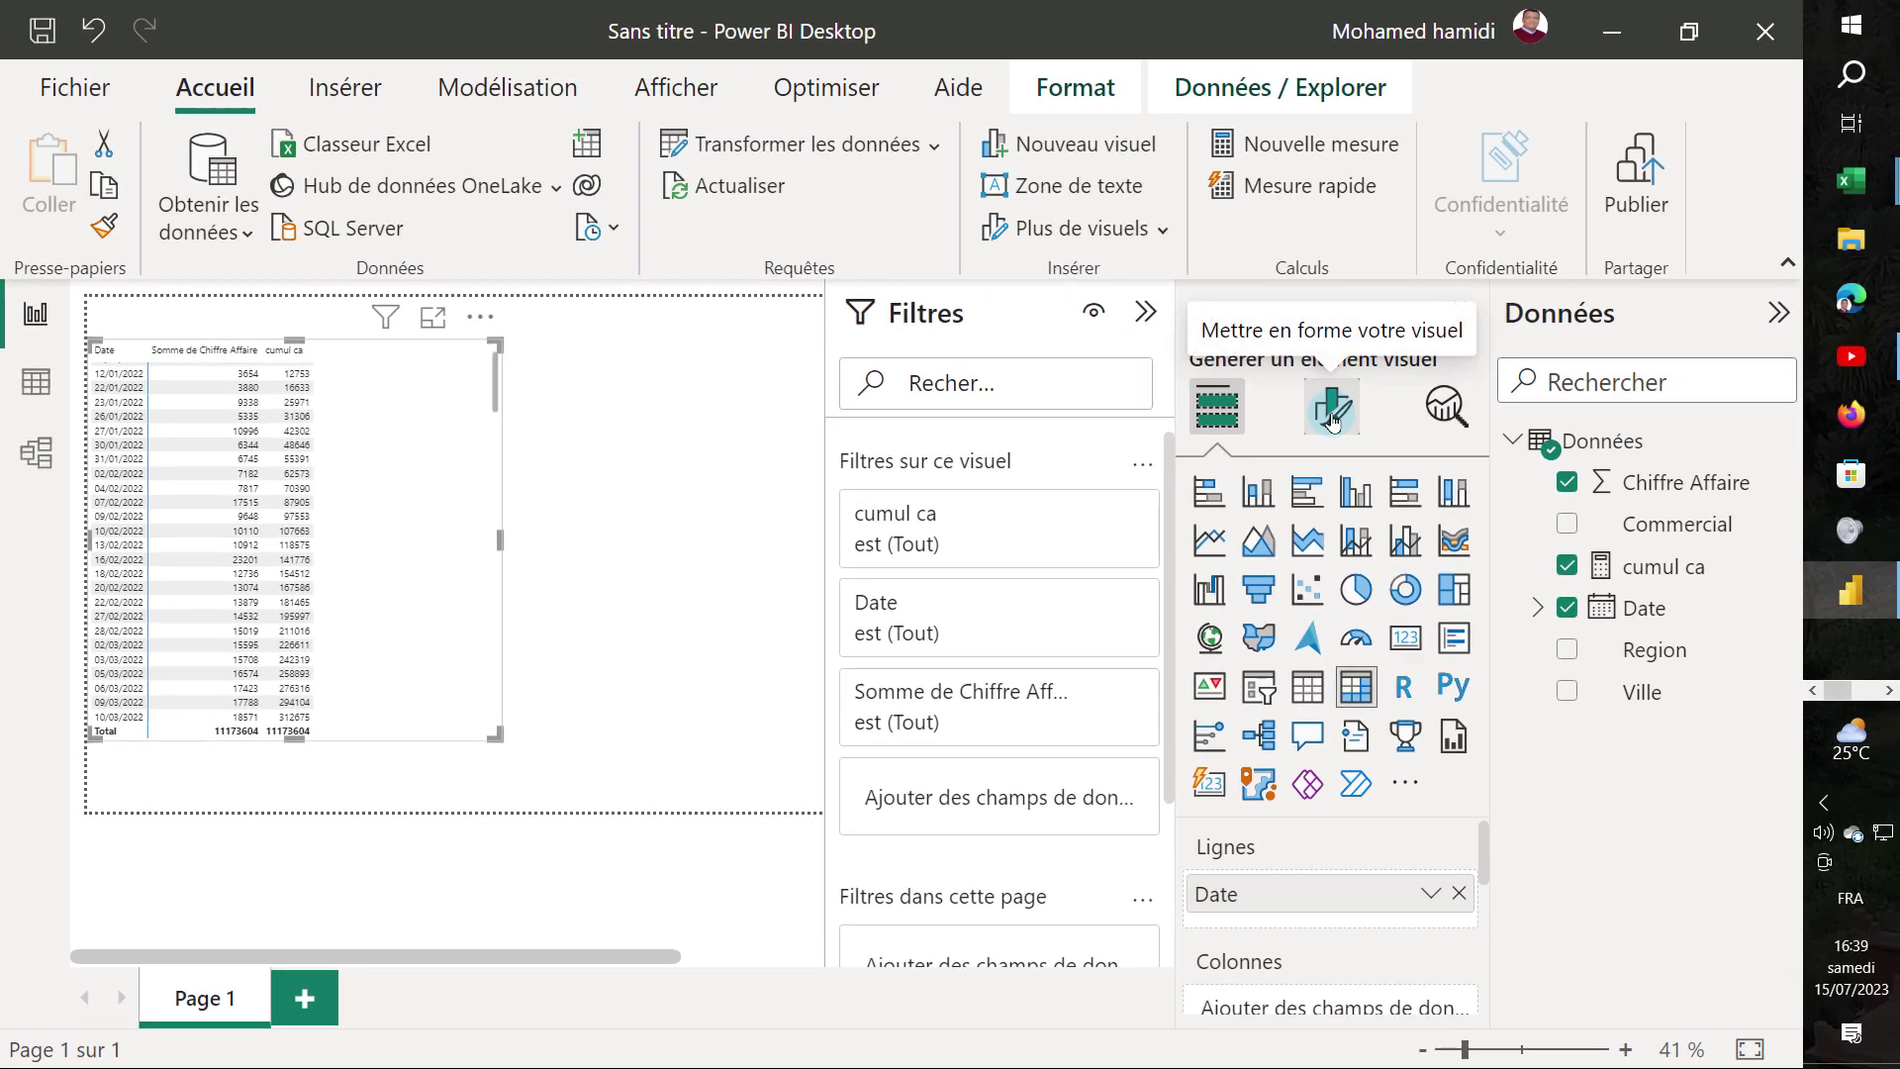
- In the table's format settings, target Éléments de cellule at the cumul ca series
left_click(1332, 412)
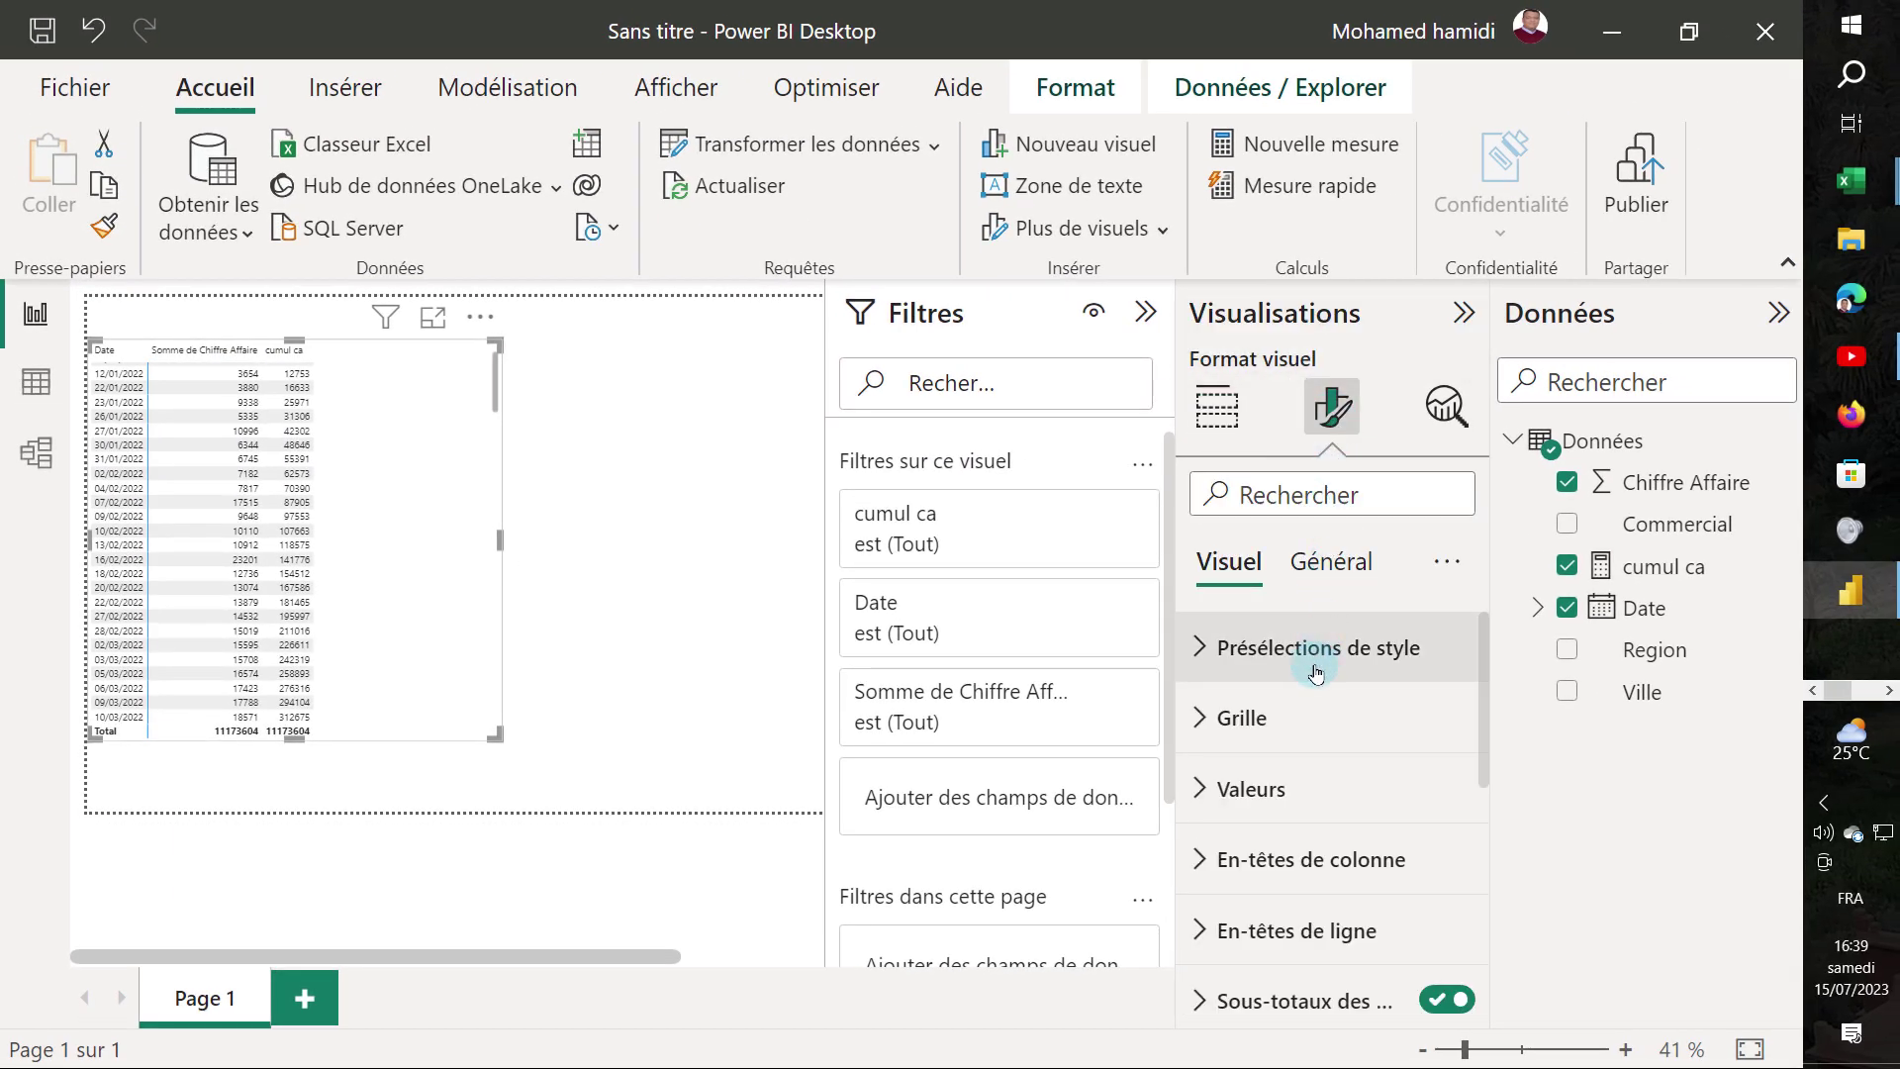
scroll(1296, 732, "down", 3)
scroll(1291, 795, "down", 2)
scroll(1293, 792, "down", 4)
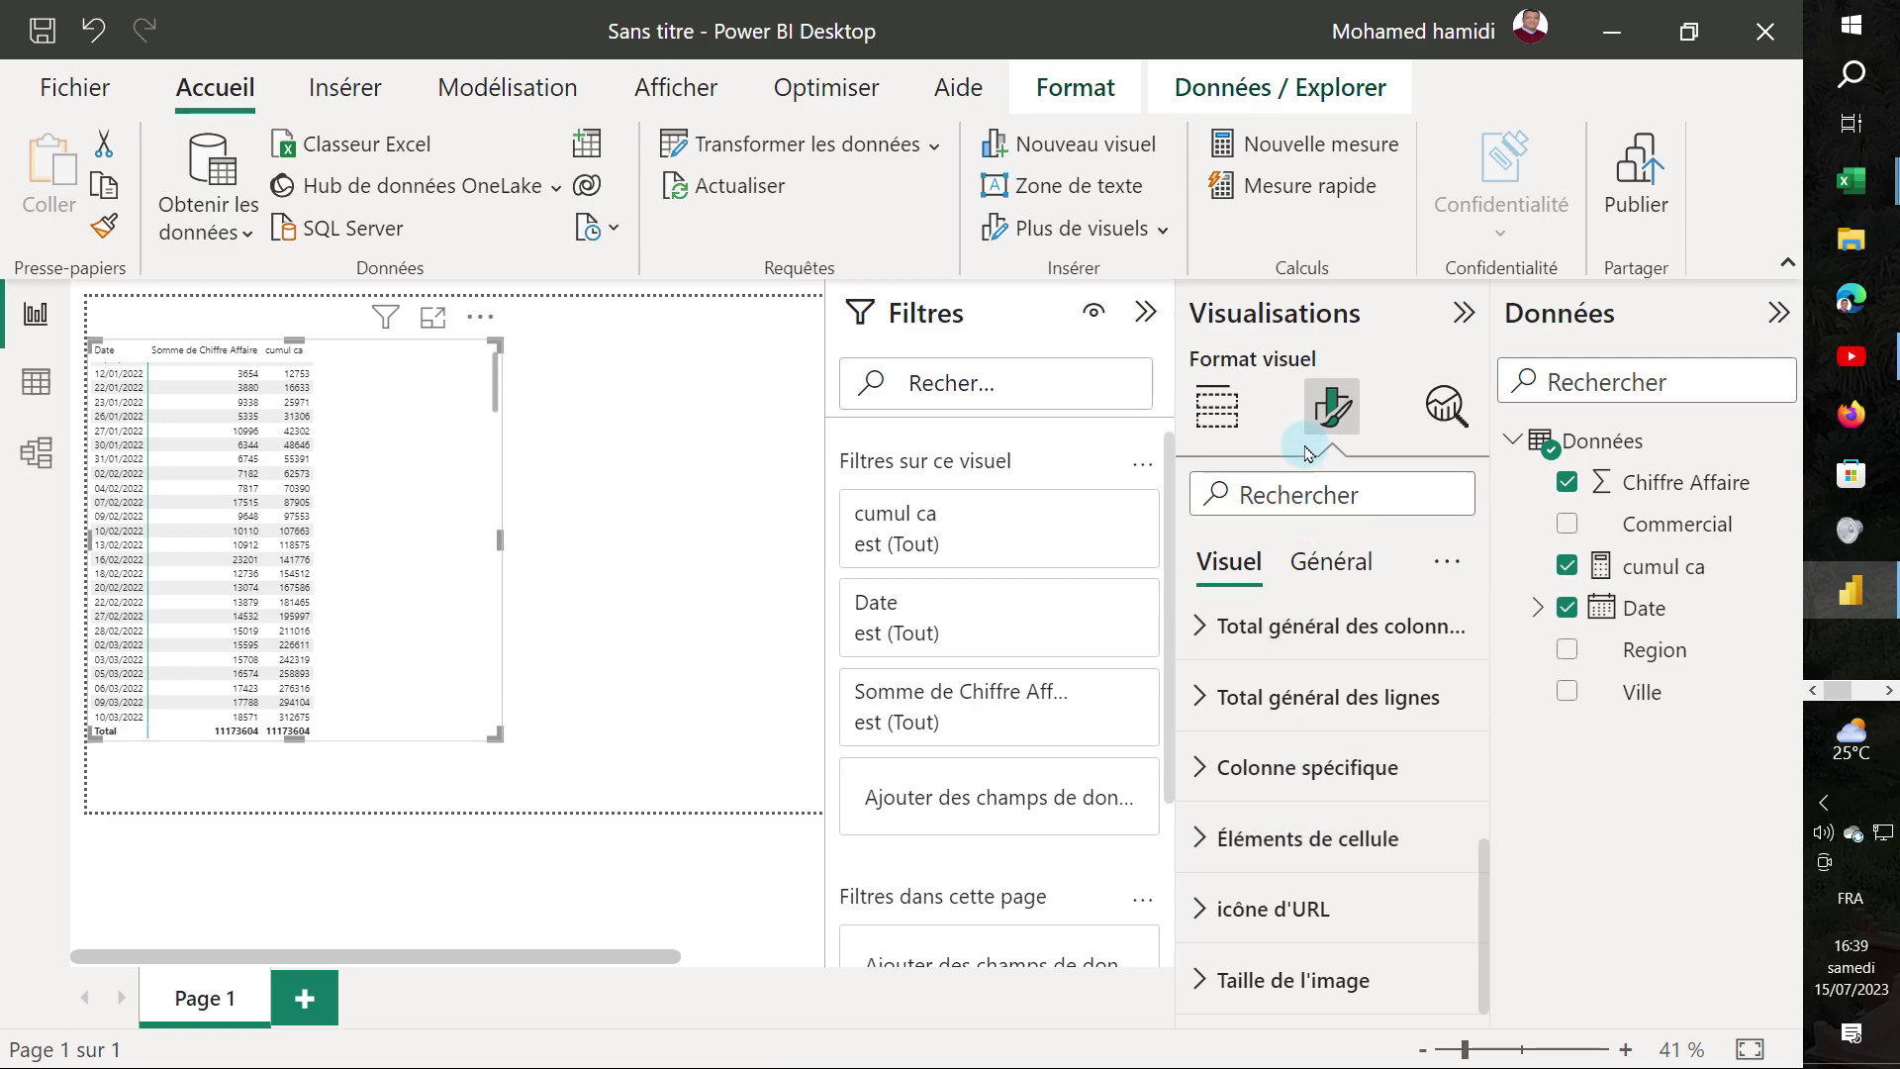
left_click(1200, 849)
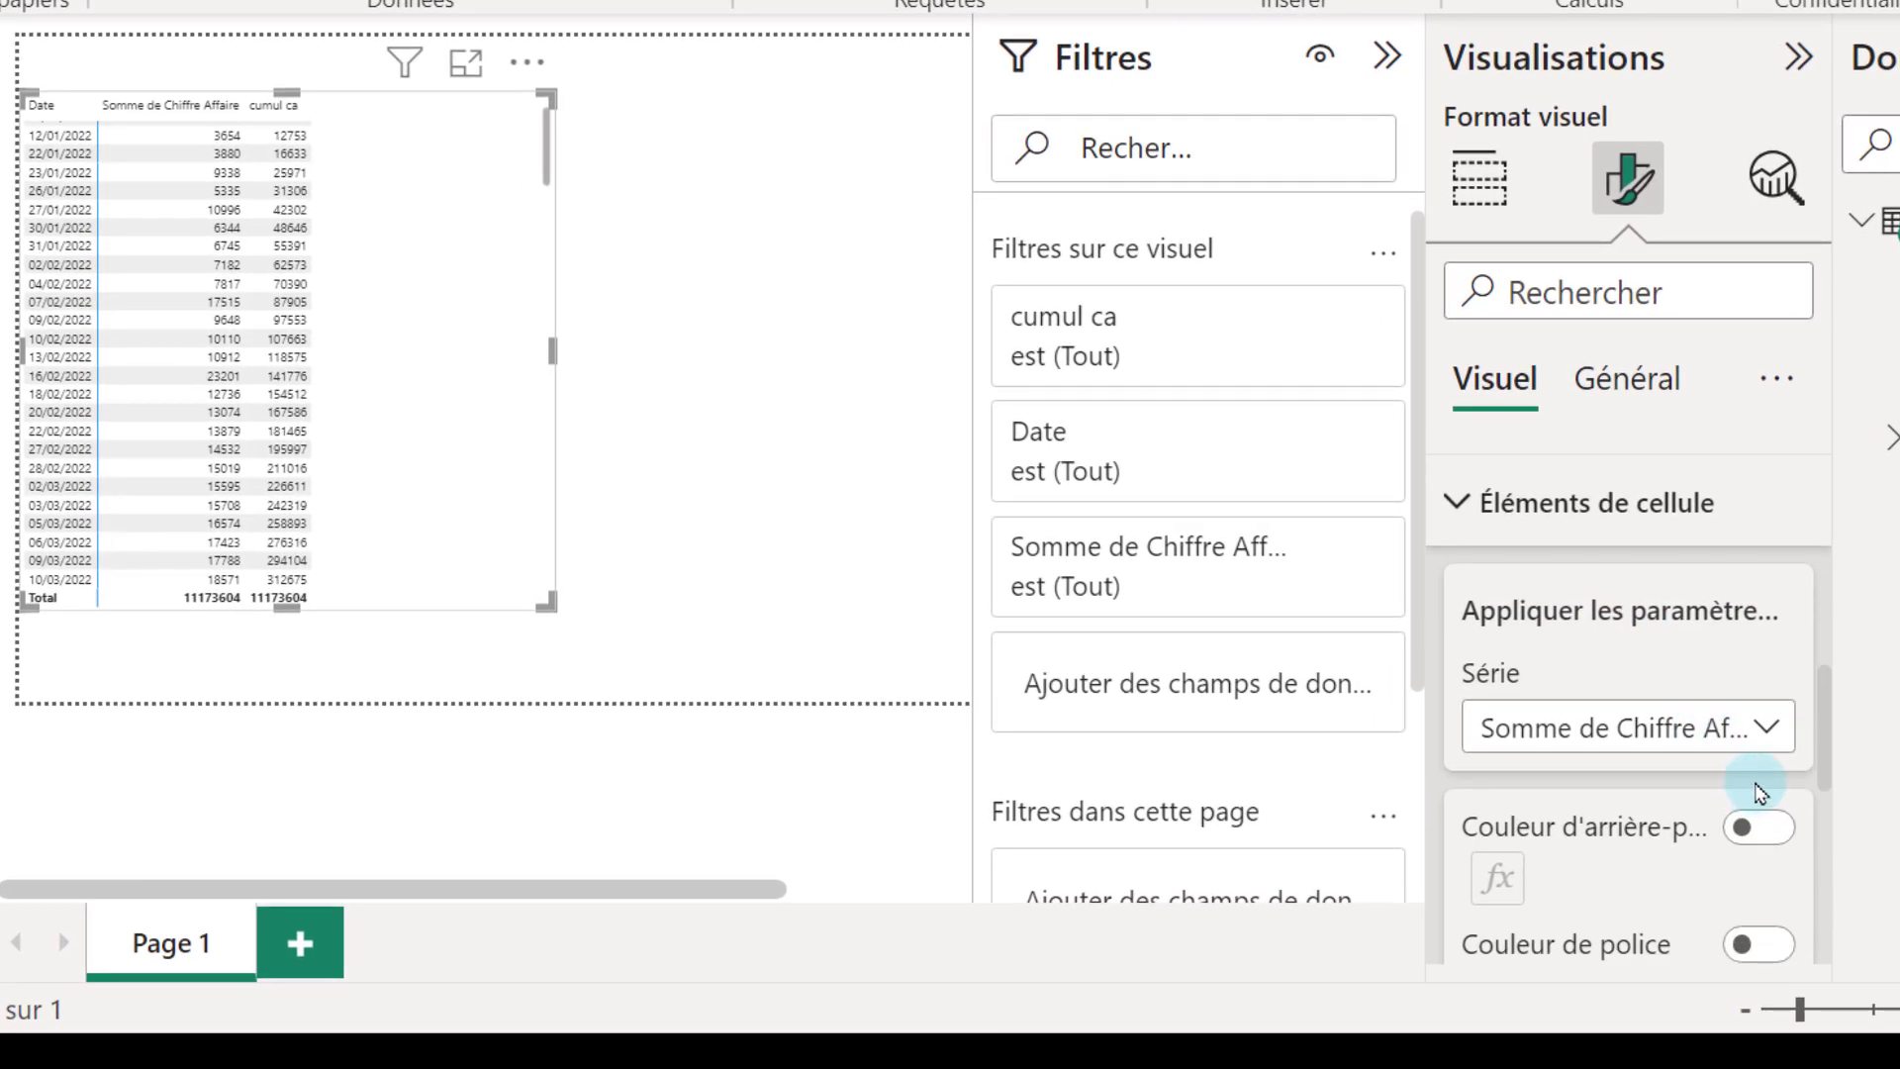
left_click(1768, 730)
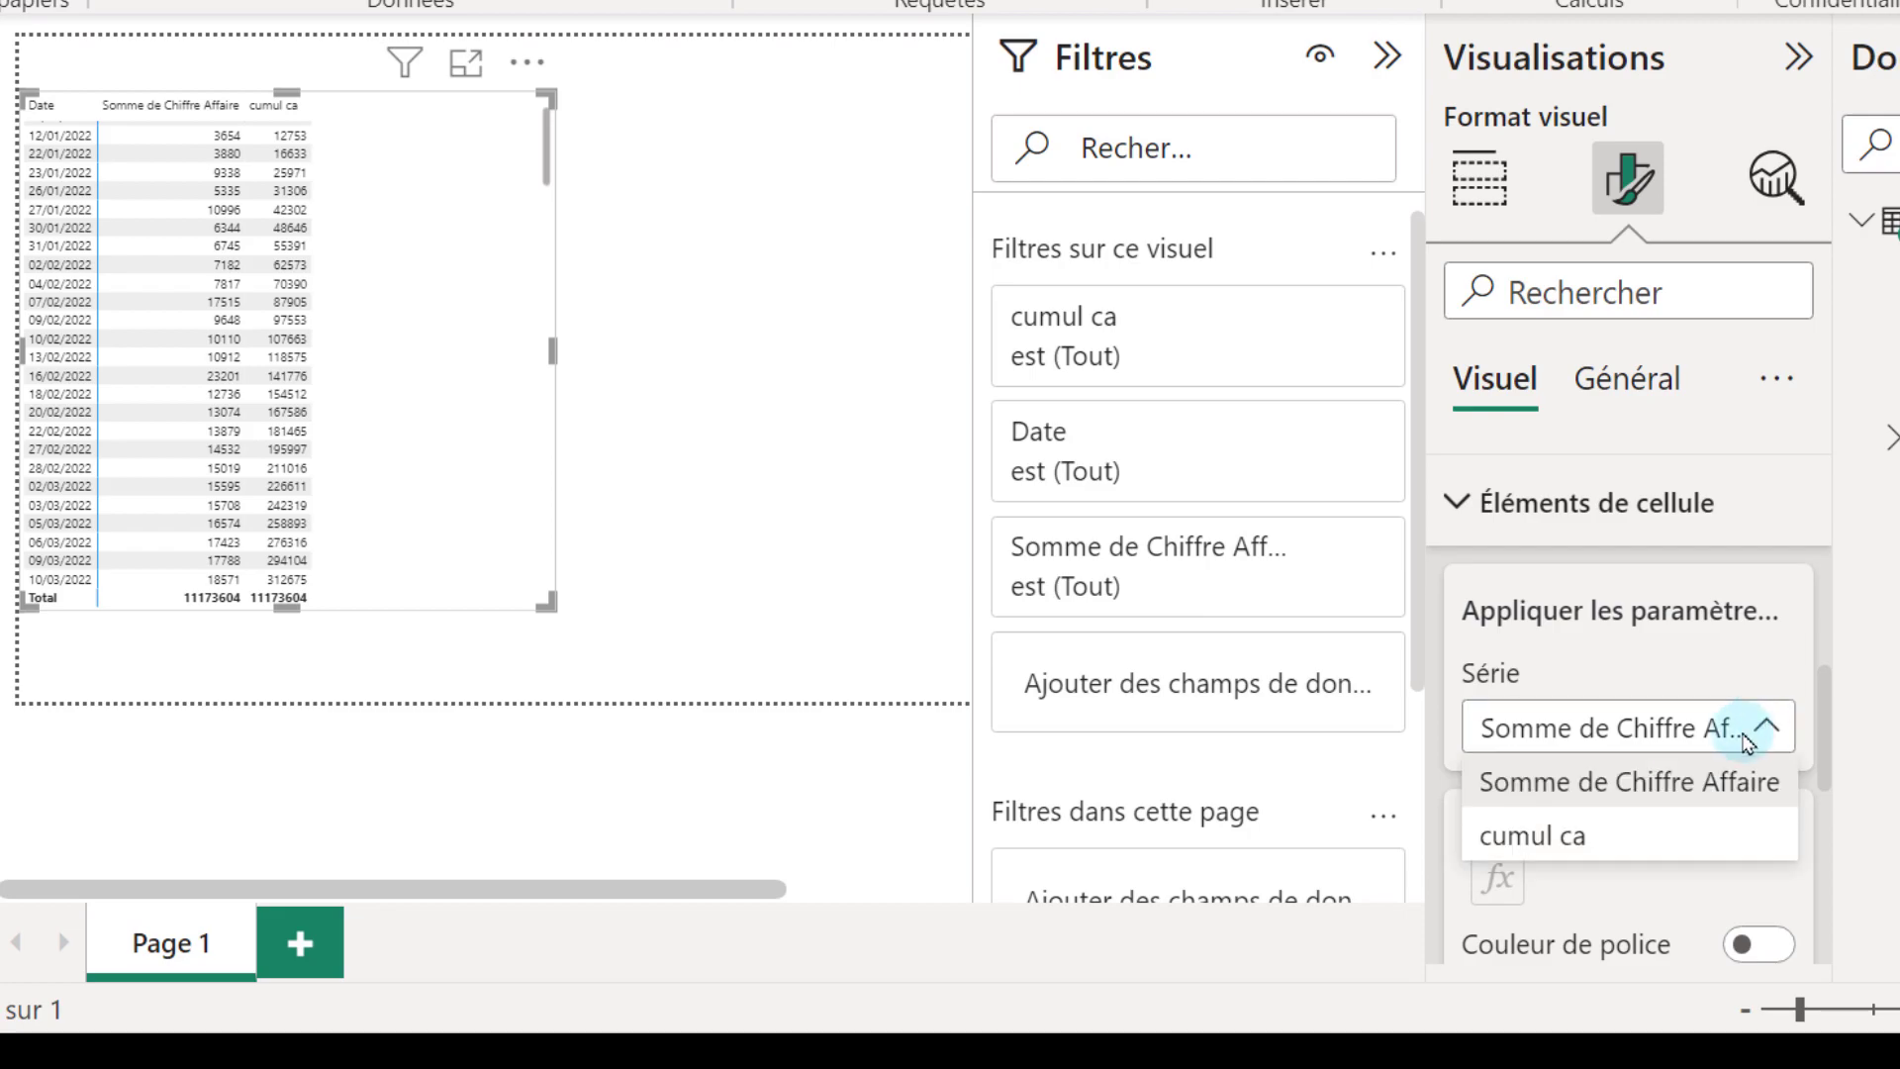
left_click(1570, 836)
- Turn on Barres de données for cumul ca and scroll through to review them
scroll(1602, 806, "down", 3)
scroll(1641, 785, "down", 2)
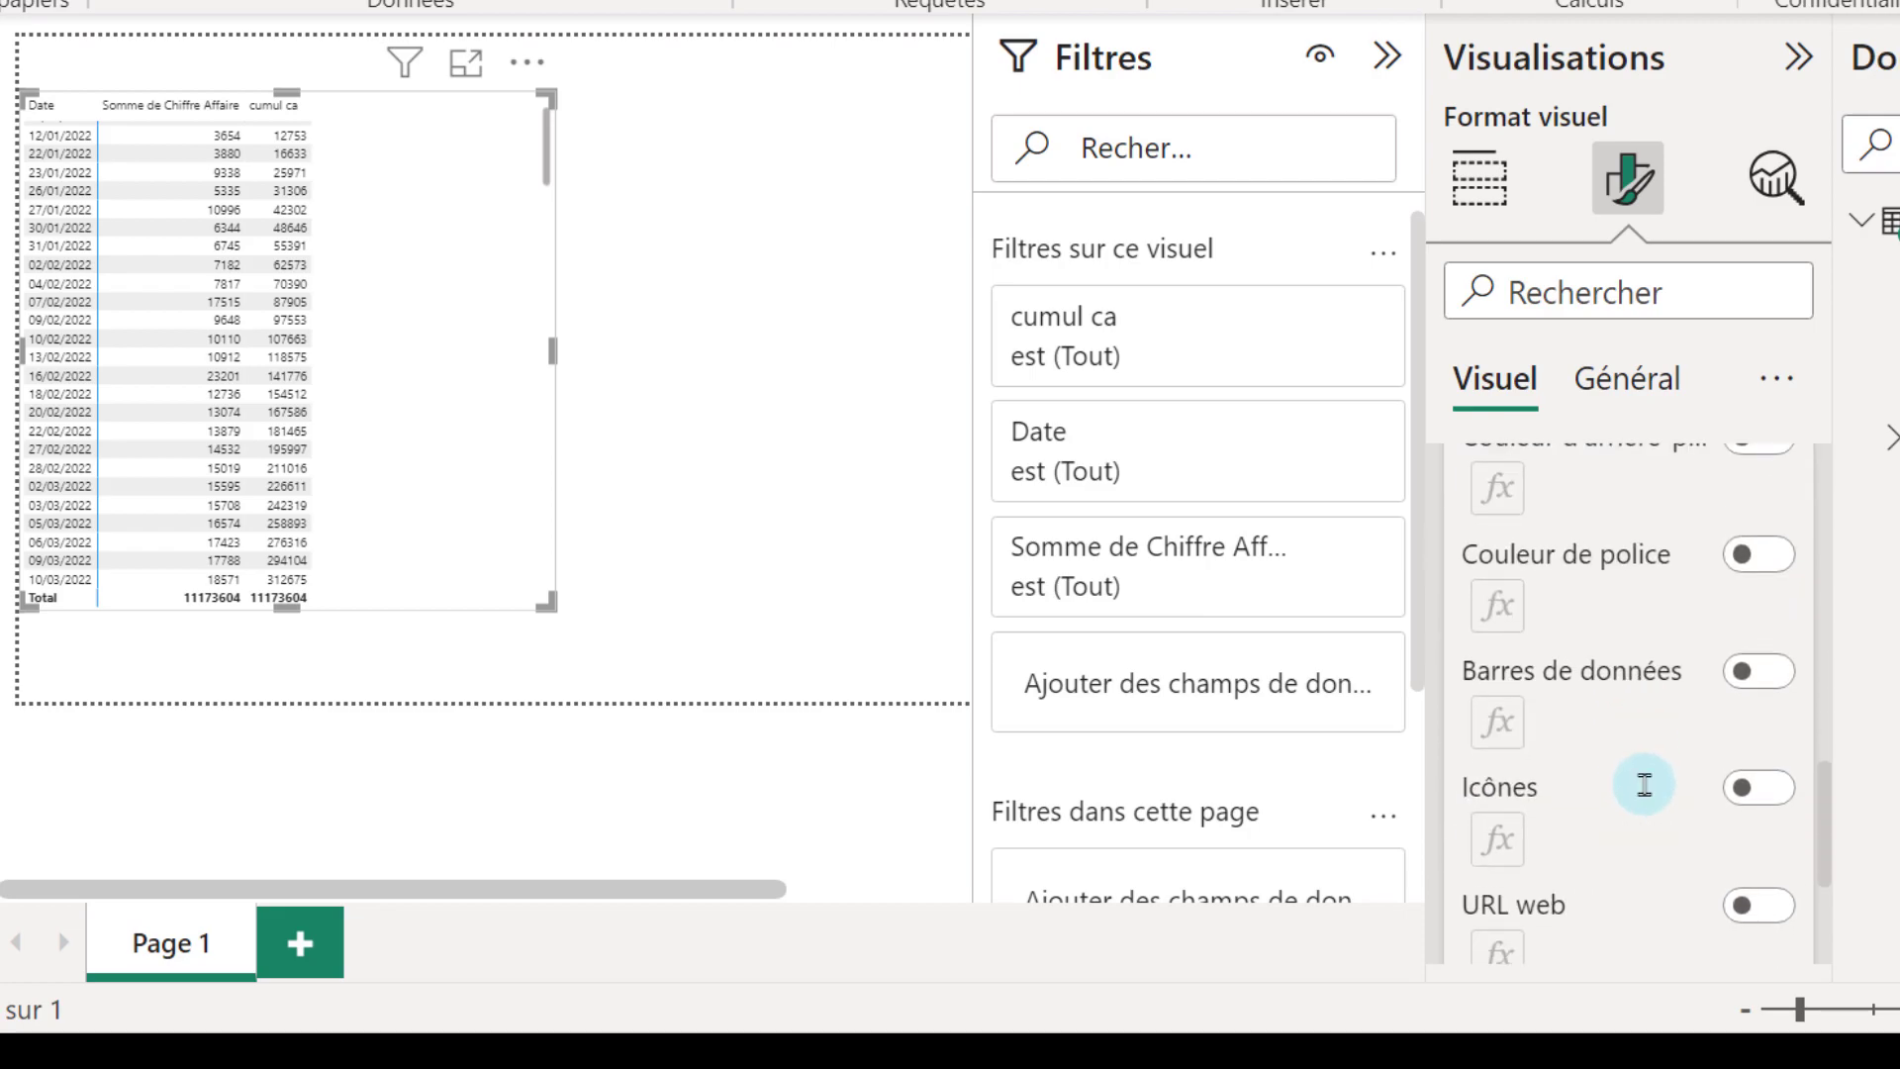
left_click(1759, 672)
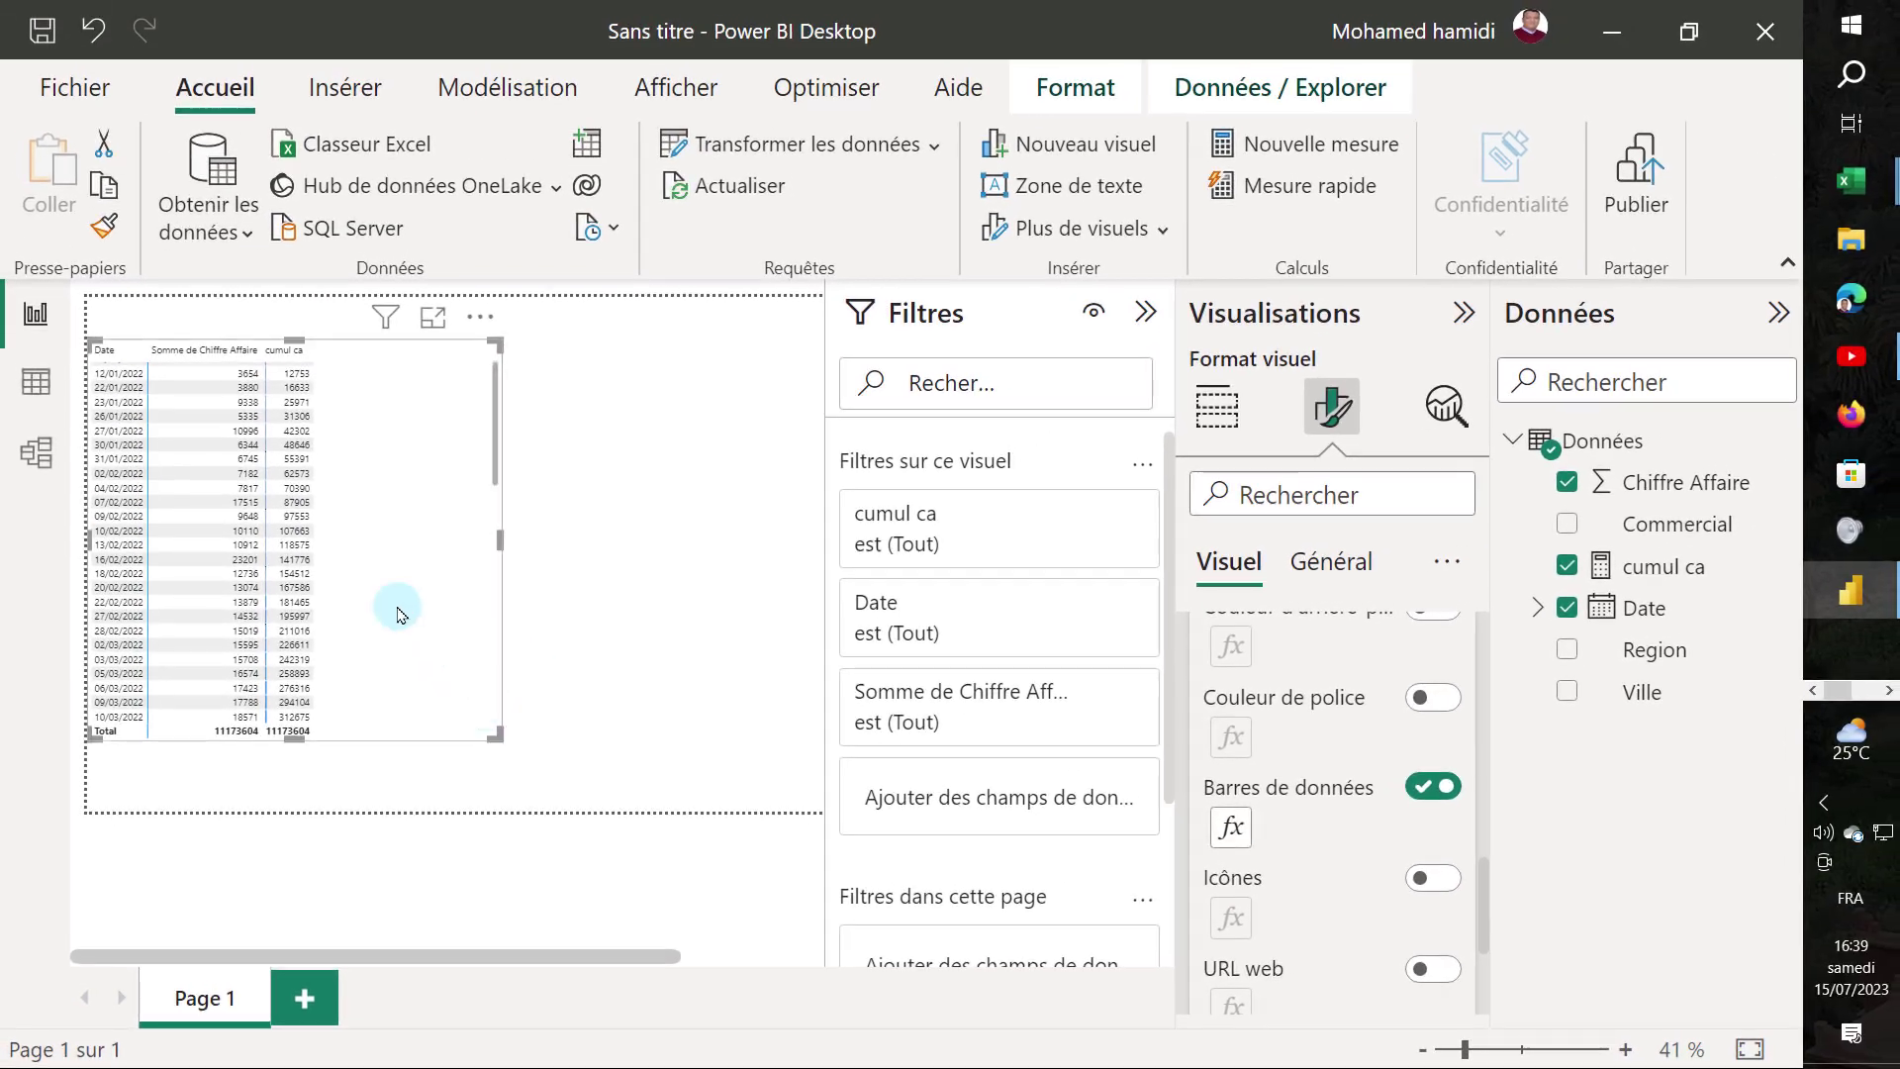
scroll(386, 565, "down", 3)
scroll(386, 566, "down", 5)
scroll(391, 574, "down", 5)
scroll(396, 580, "down", 5)
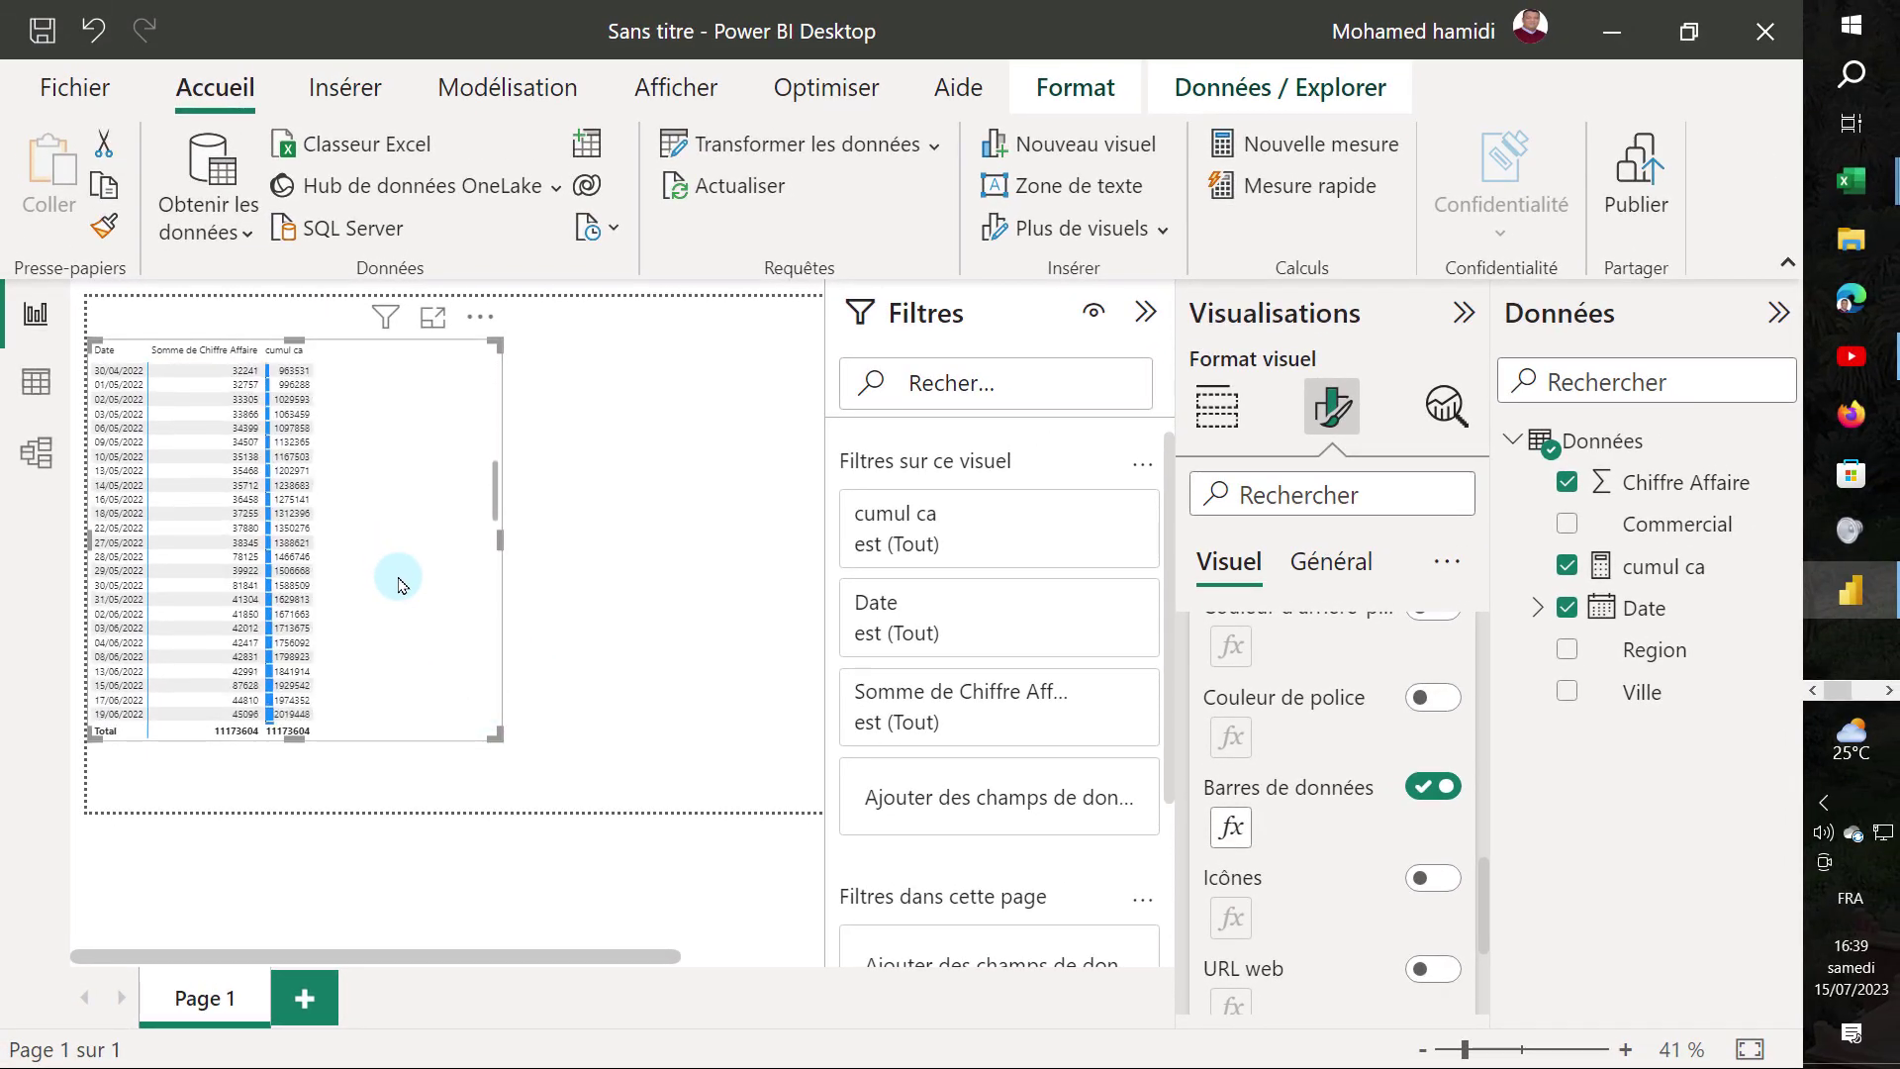
scroll(398, 585, "down", 5)
scroll(399, 579, "down", 5)
scroll(399, 567, "down", 5)
scroll(393, 554, "down", 5)
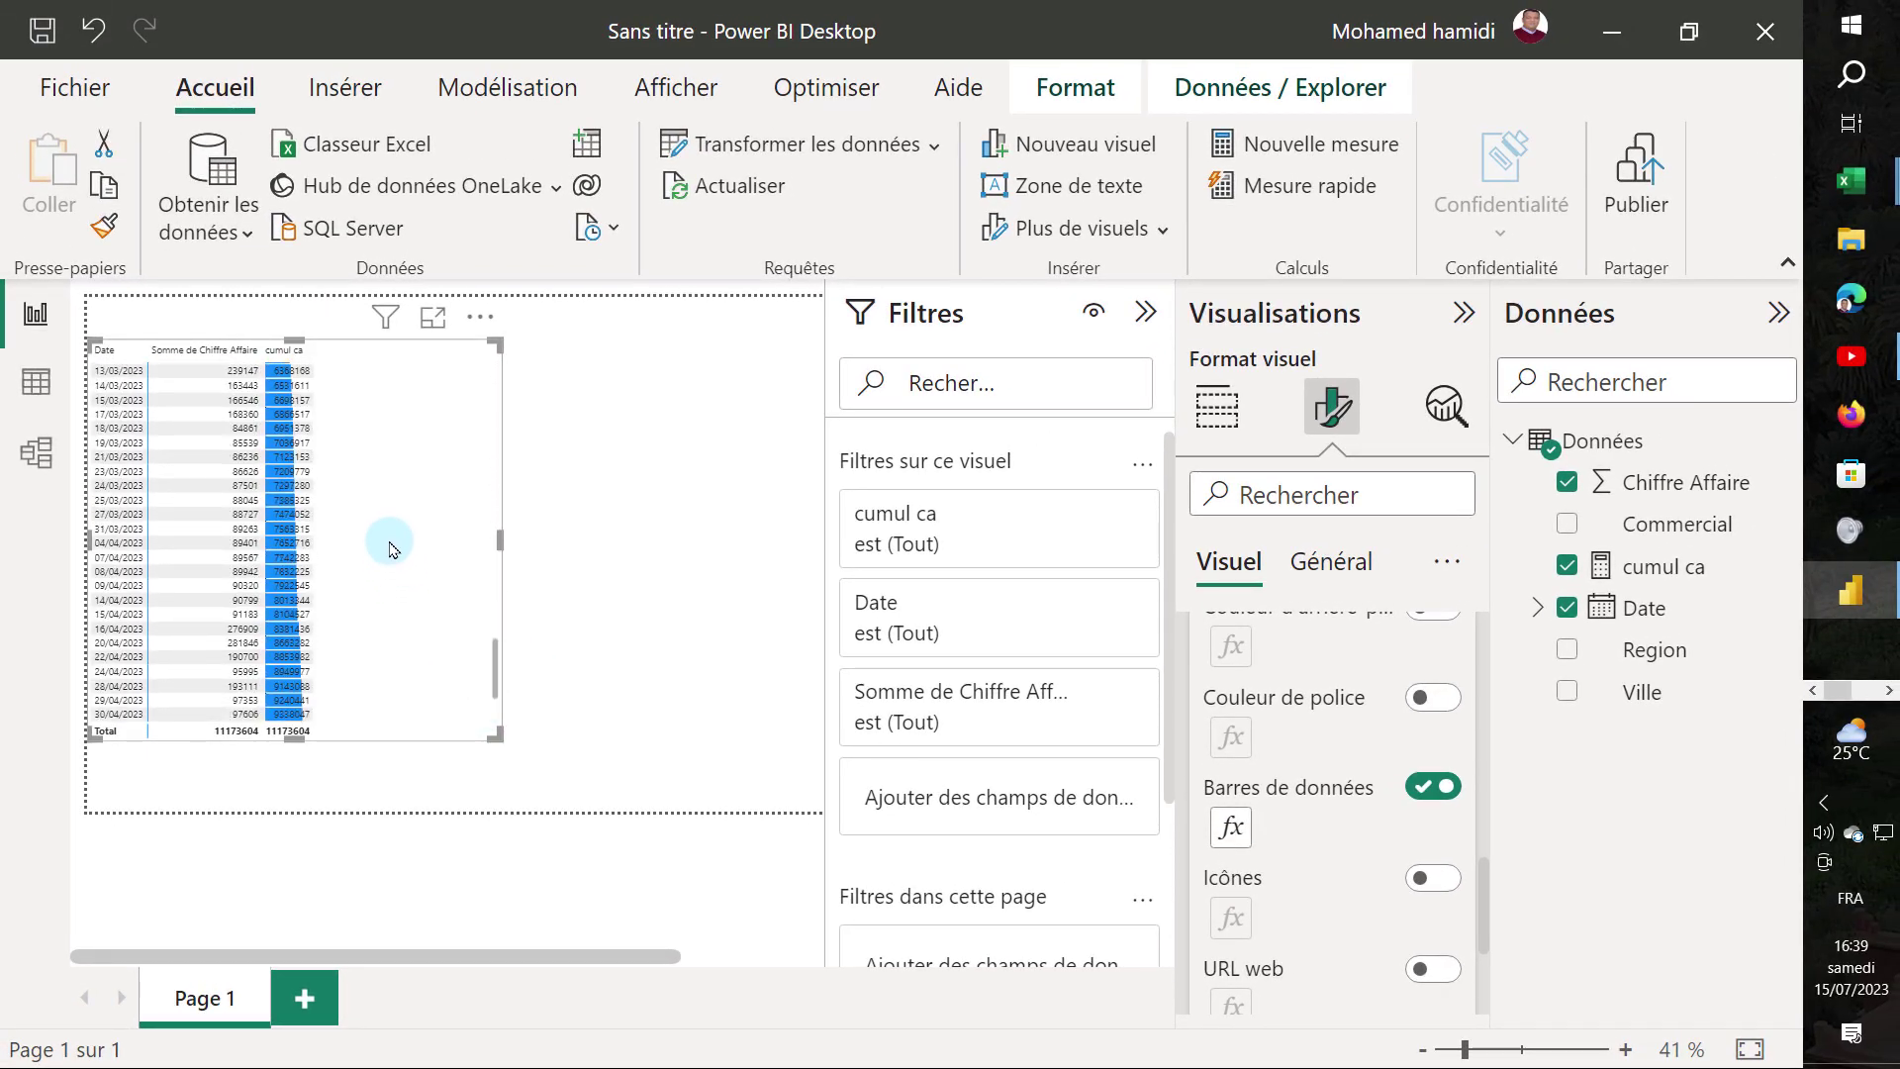
scroll(389, 549, "down", 5)
scroll(376, 593, "up", 5)
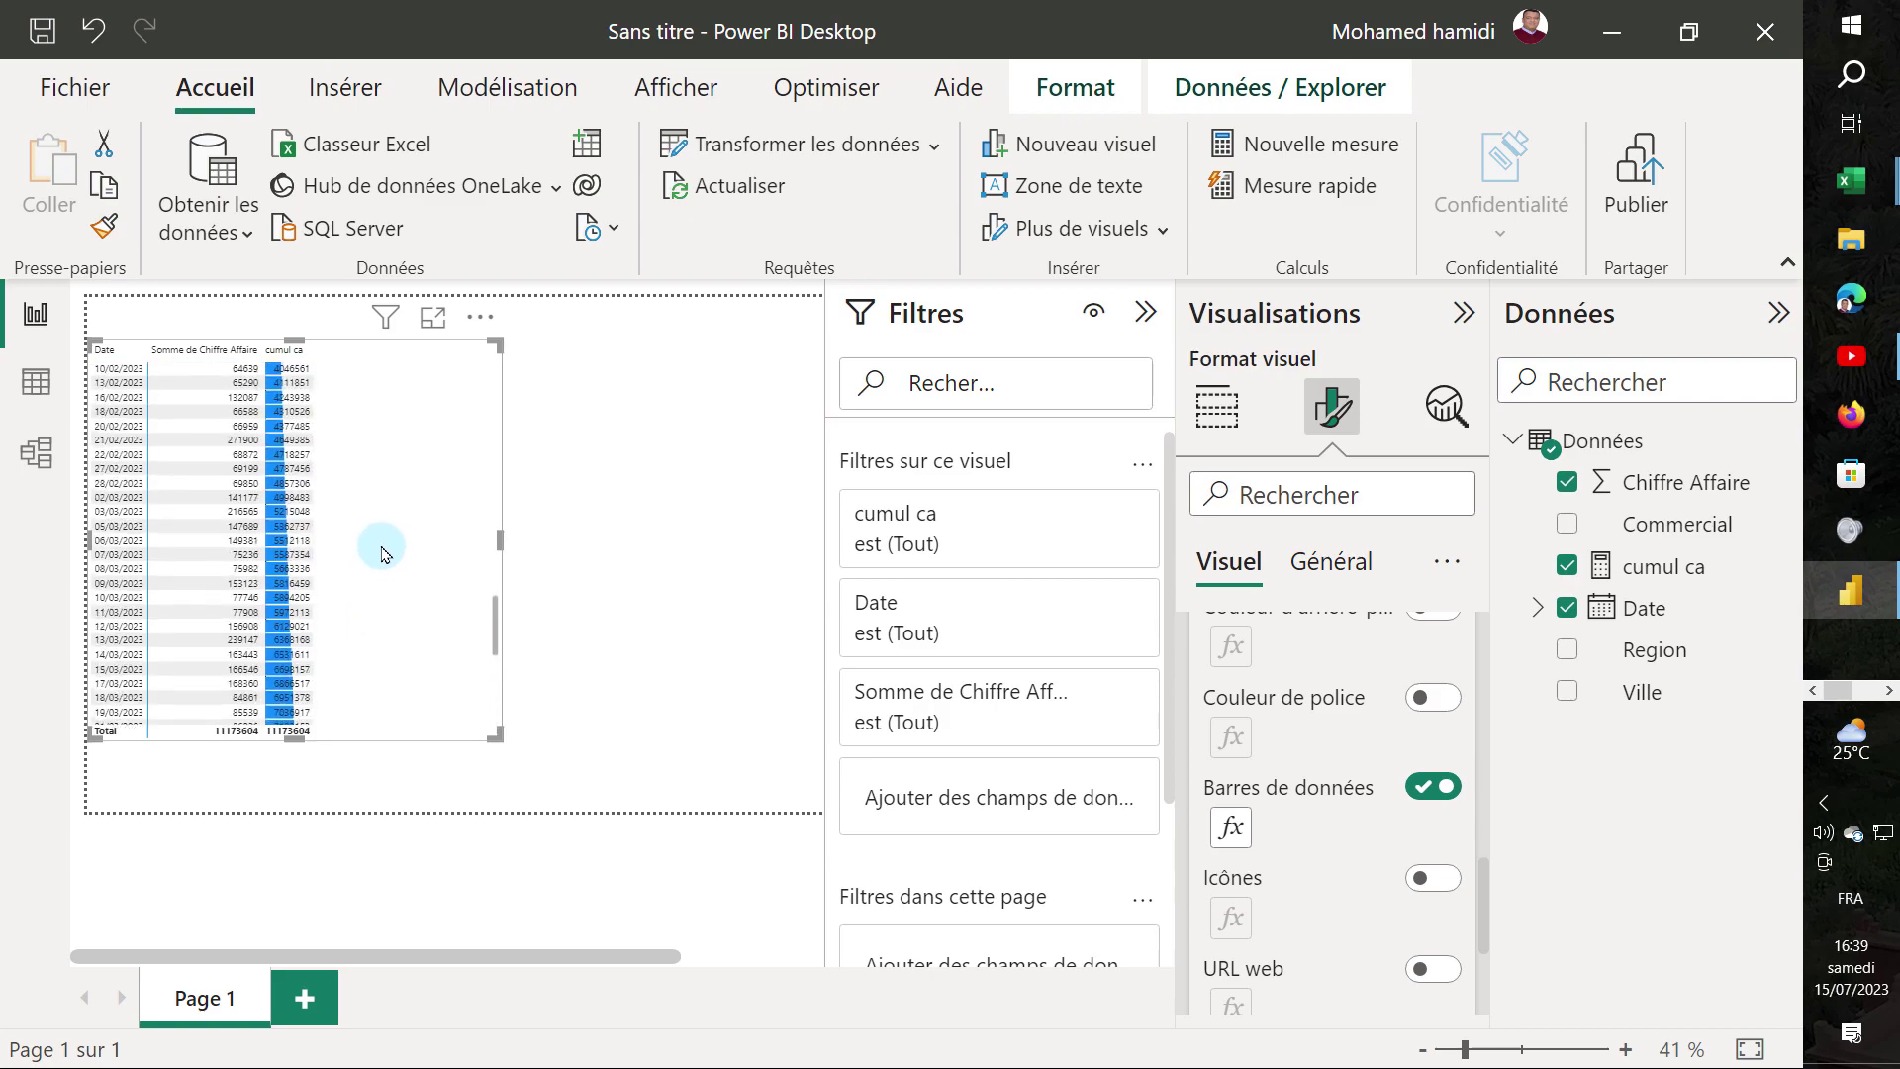
scroll(381, 542, "up", 5)
scroll(296, 514, "up", 5)
scroll(156, 425, "up", 5)
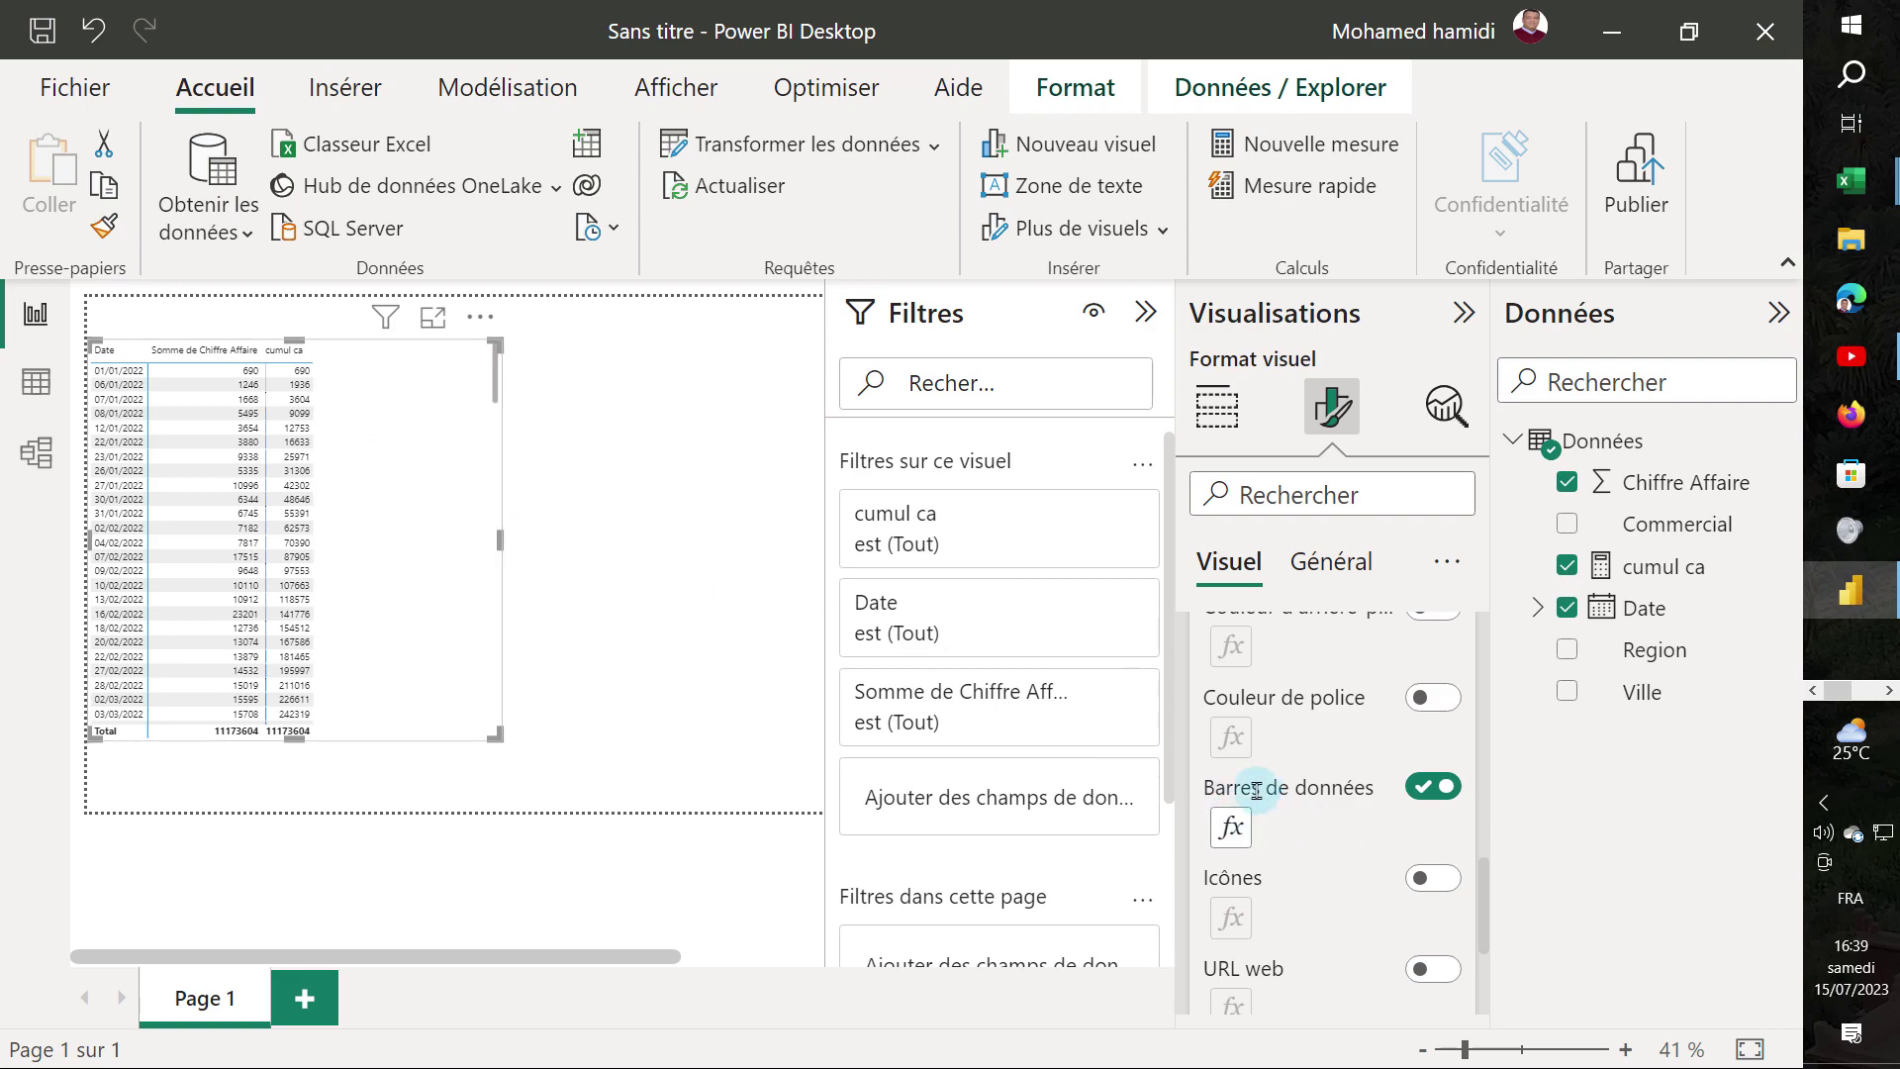
- Drop Somme de Chiffre Affaire, convert the table to a line chart of cumul ca by Date, and widen it
left_click(1225, 409)
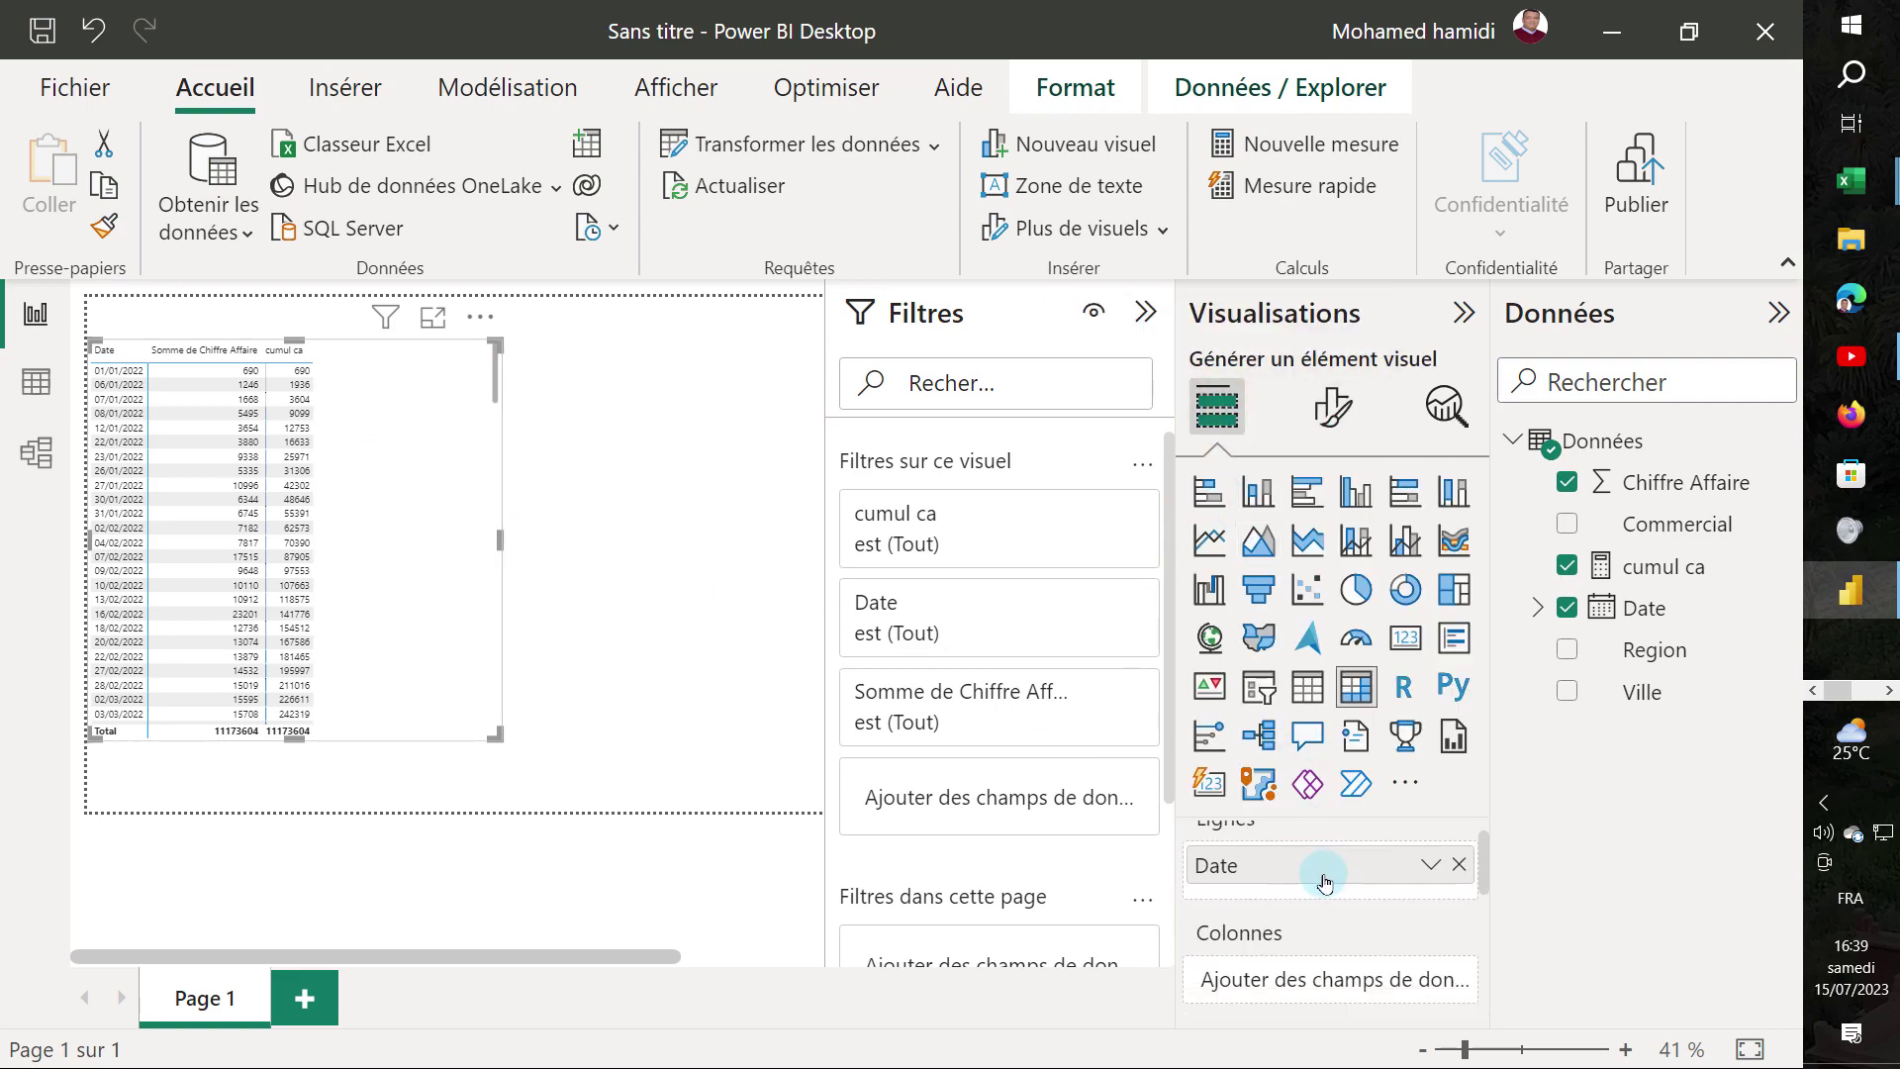
scroll(1323, 871, "down", 4)
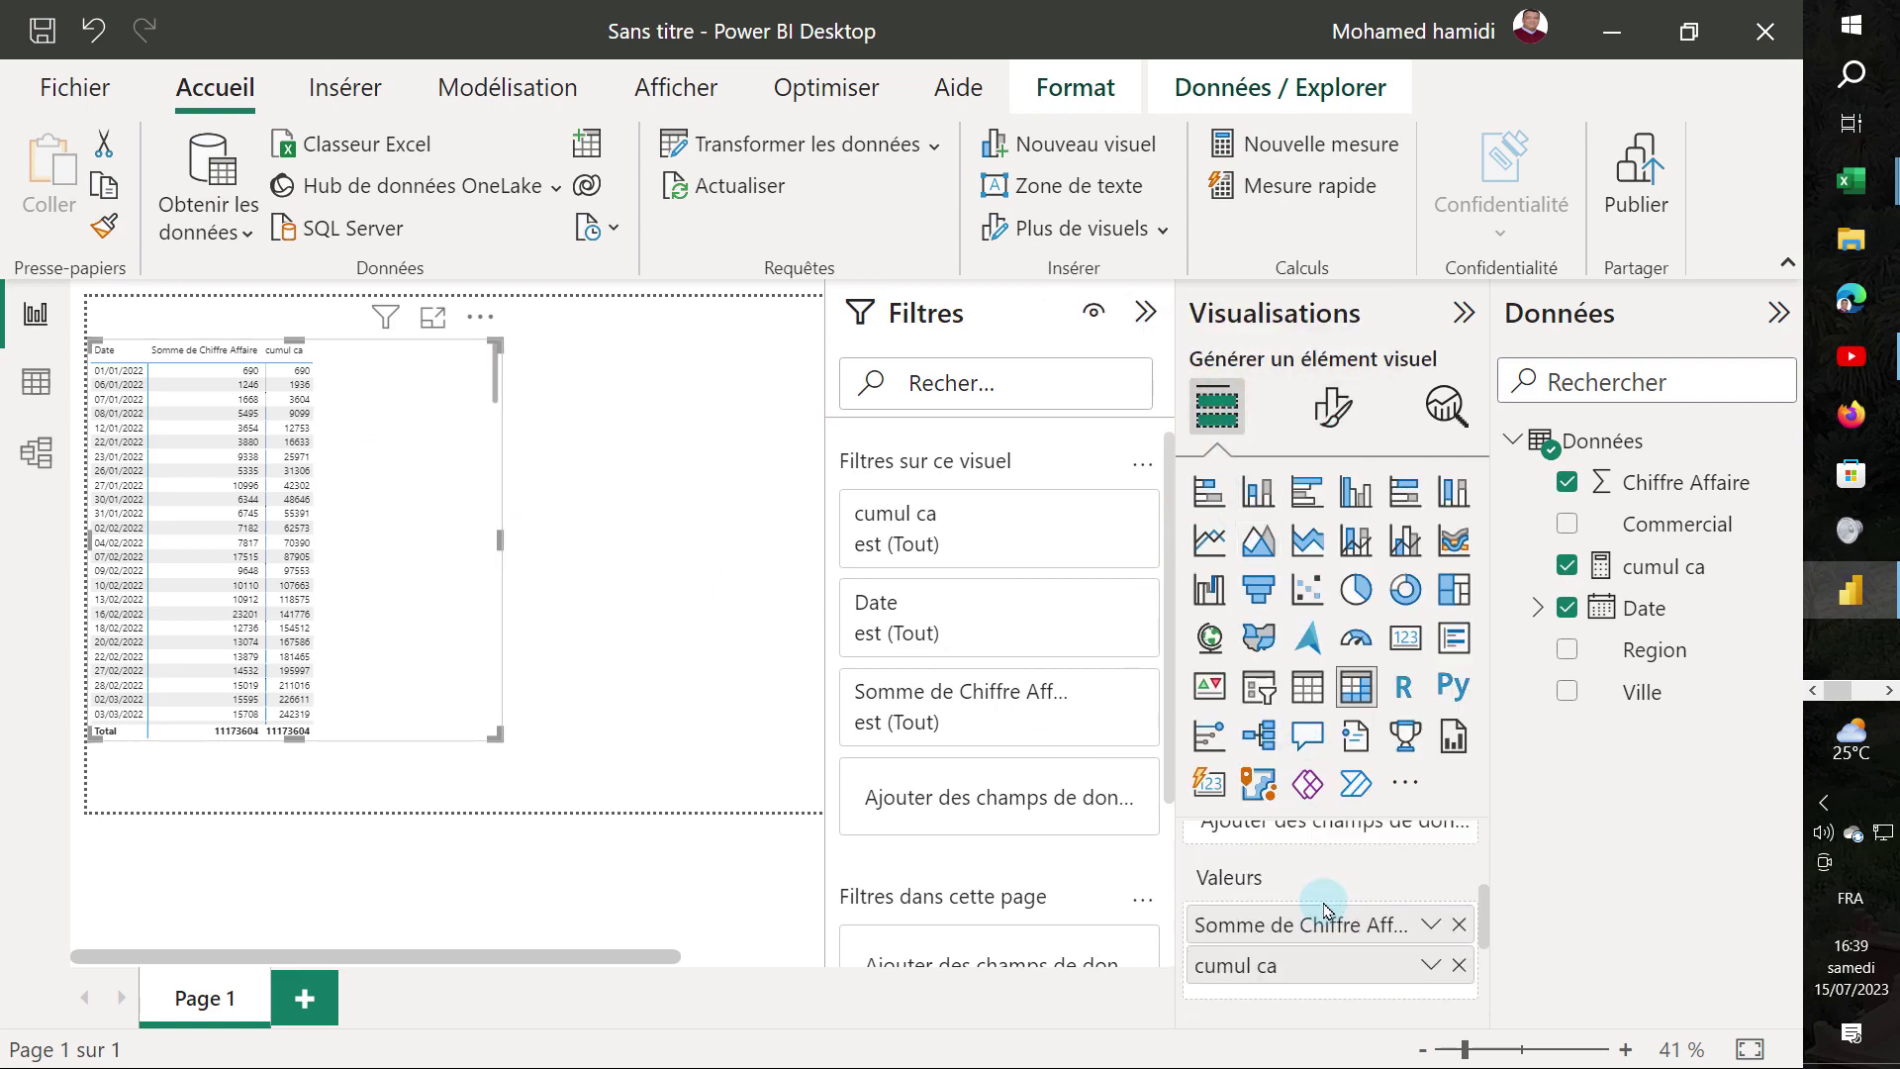
left_click(1458, 908)
left_click(274, 478)
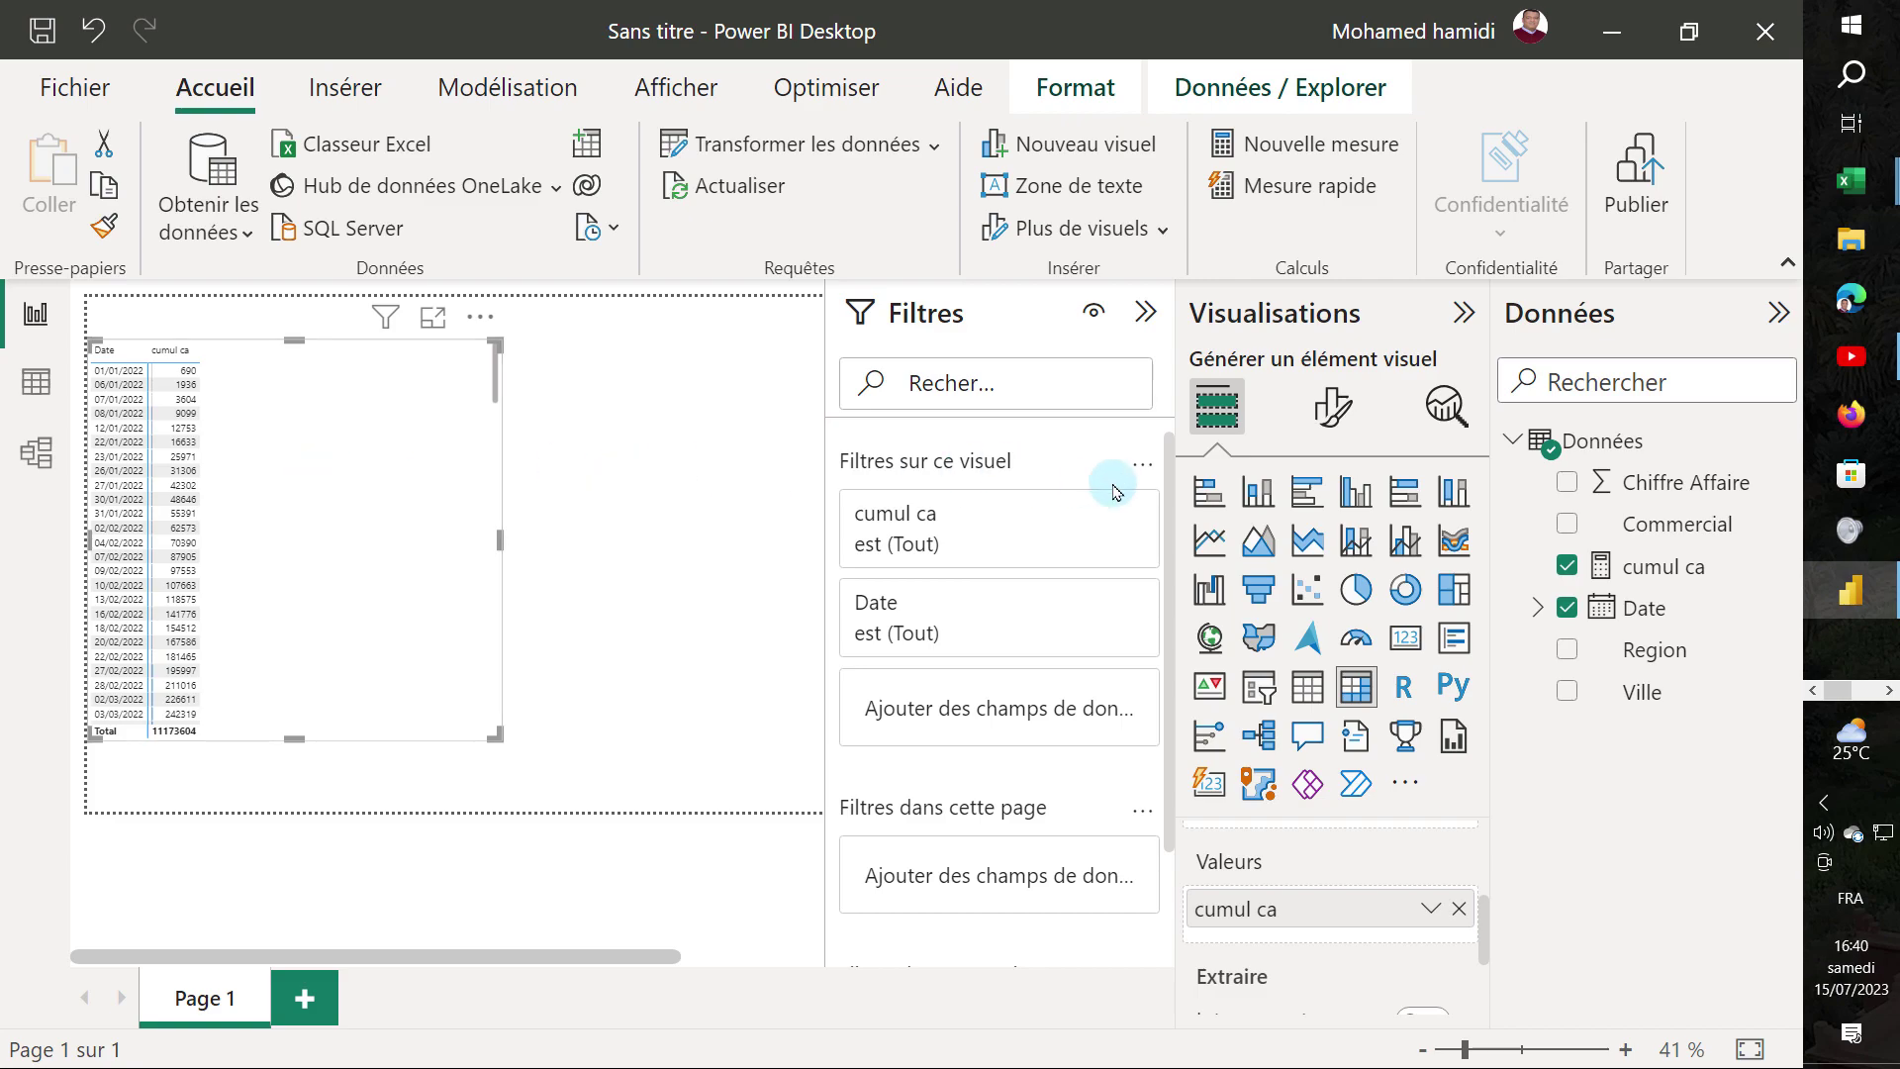
left_click(1210, 544)
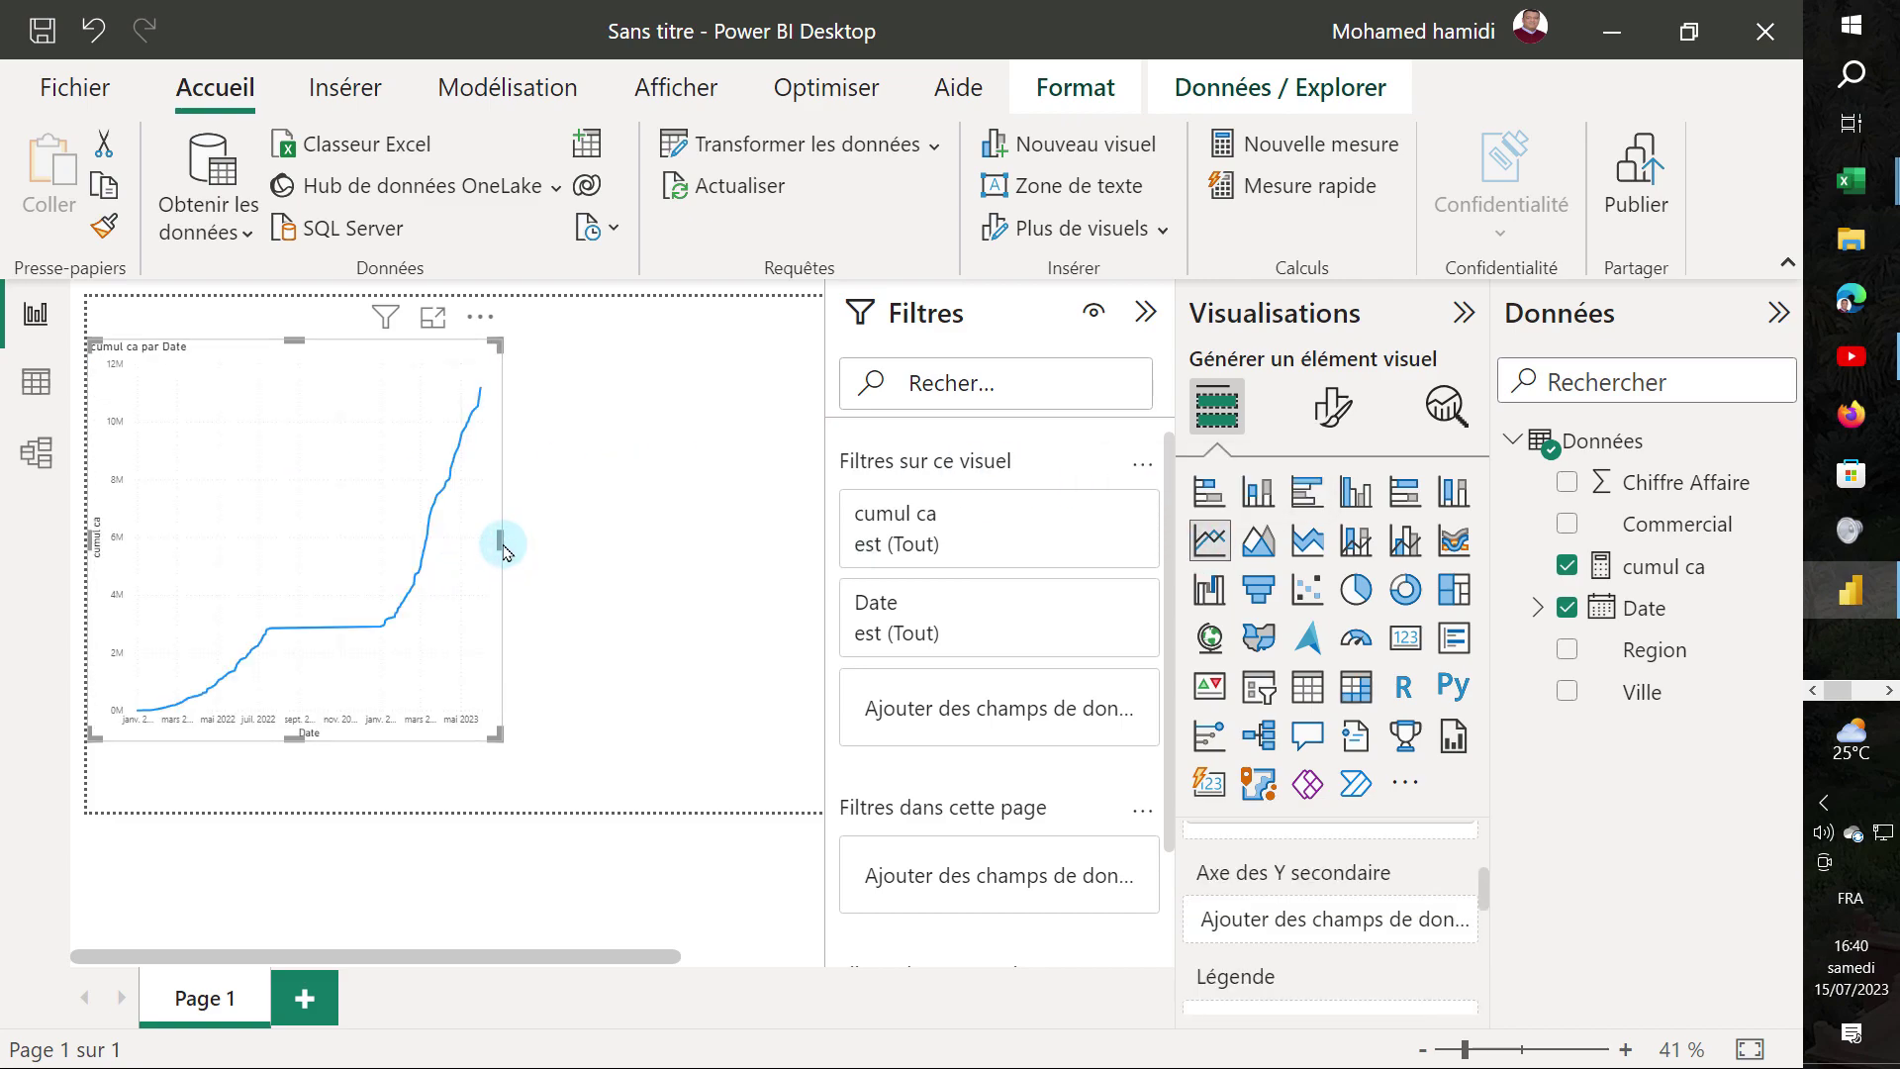
left_click_drag(500, 544, 742, 542)
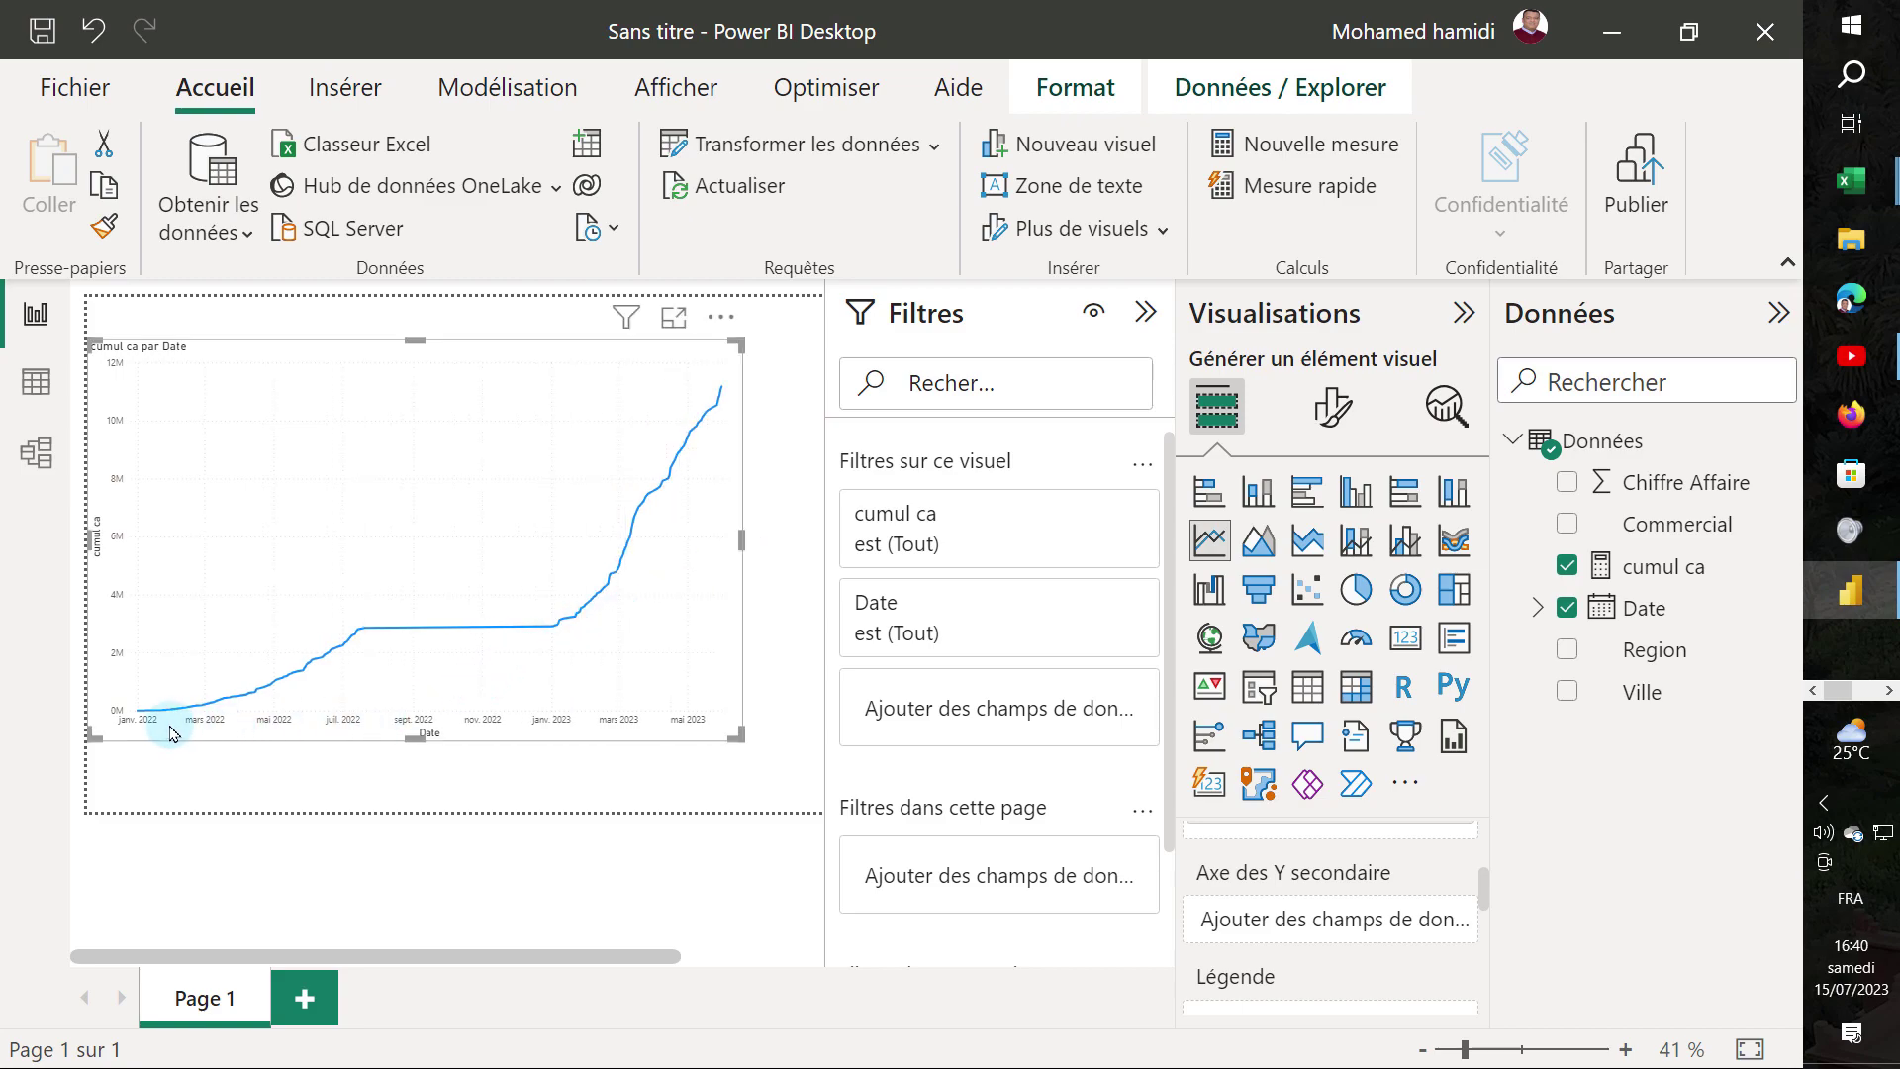
mouse_move(602, 703)
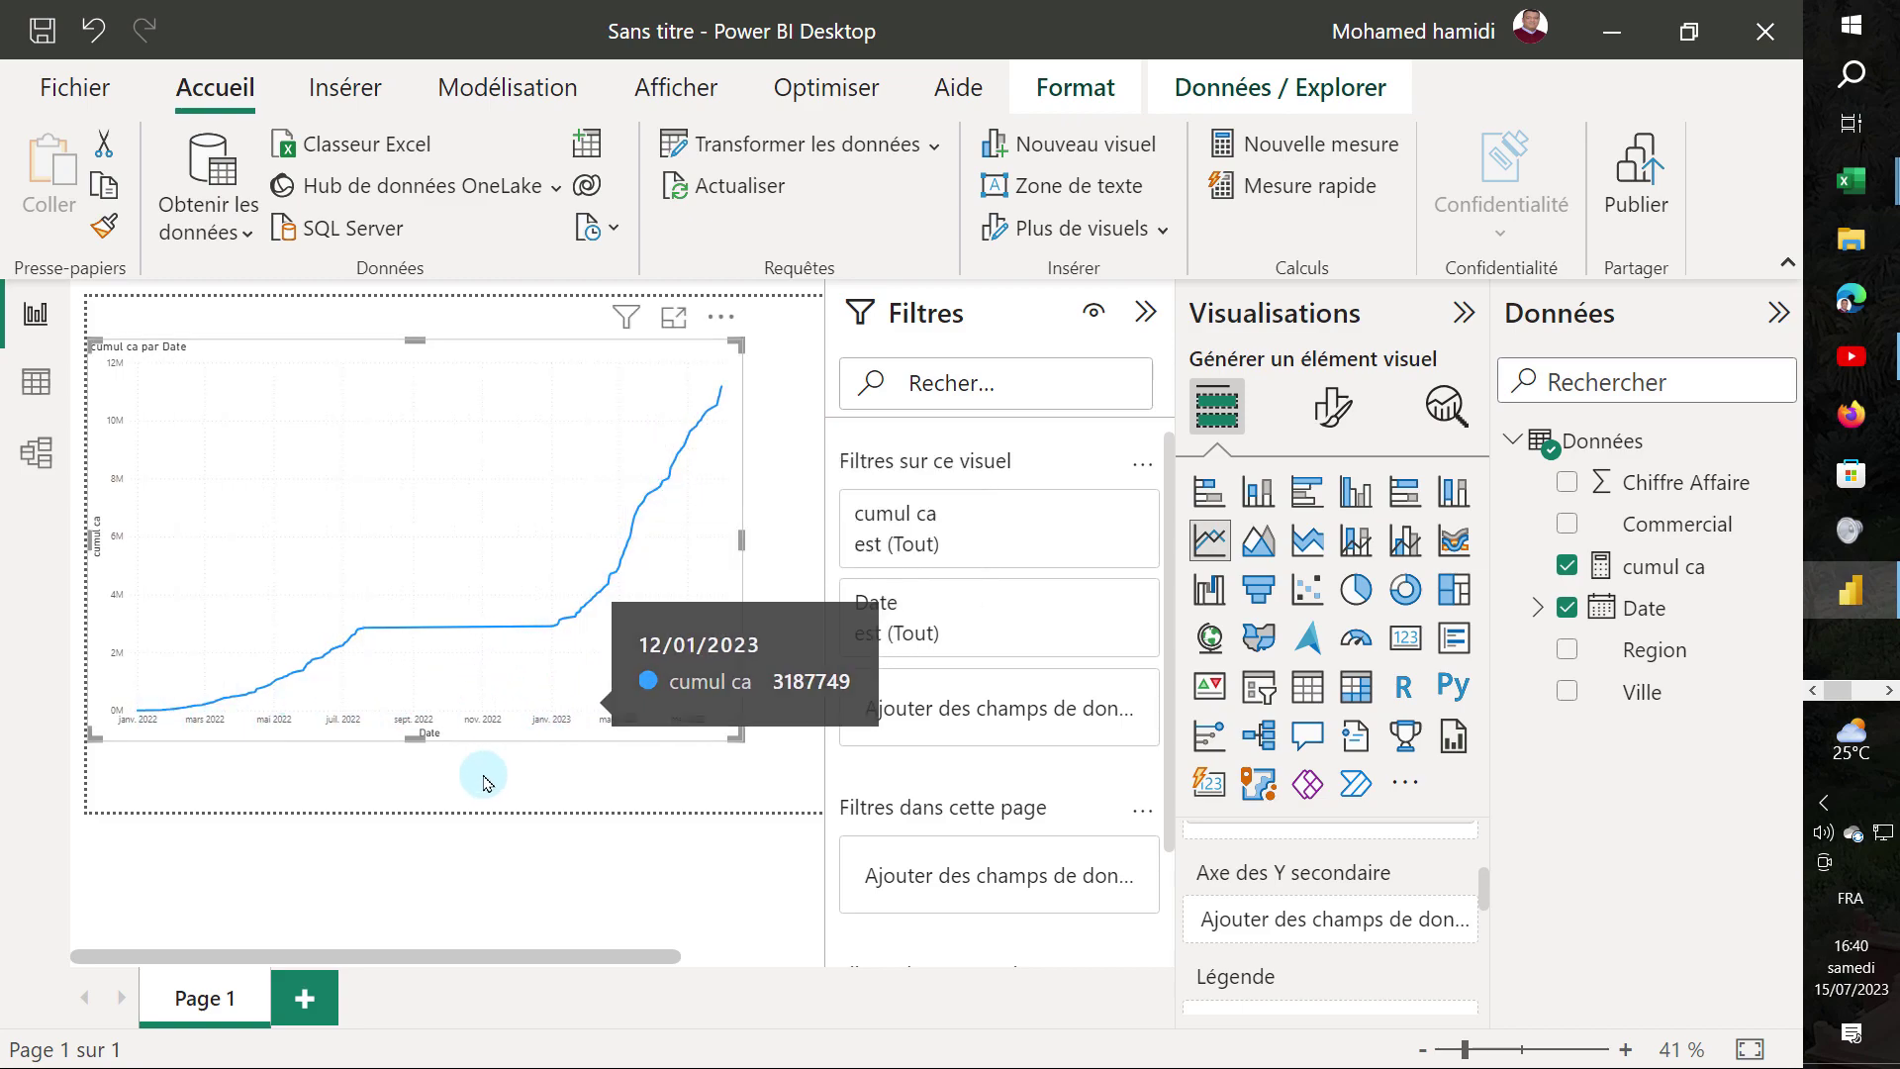
left_click(484, 782)
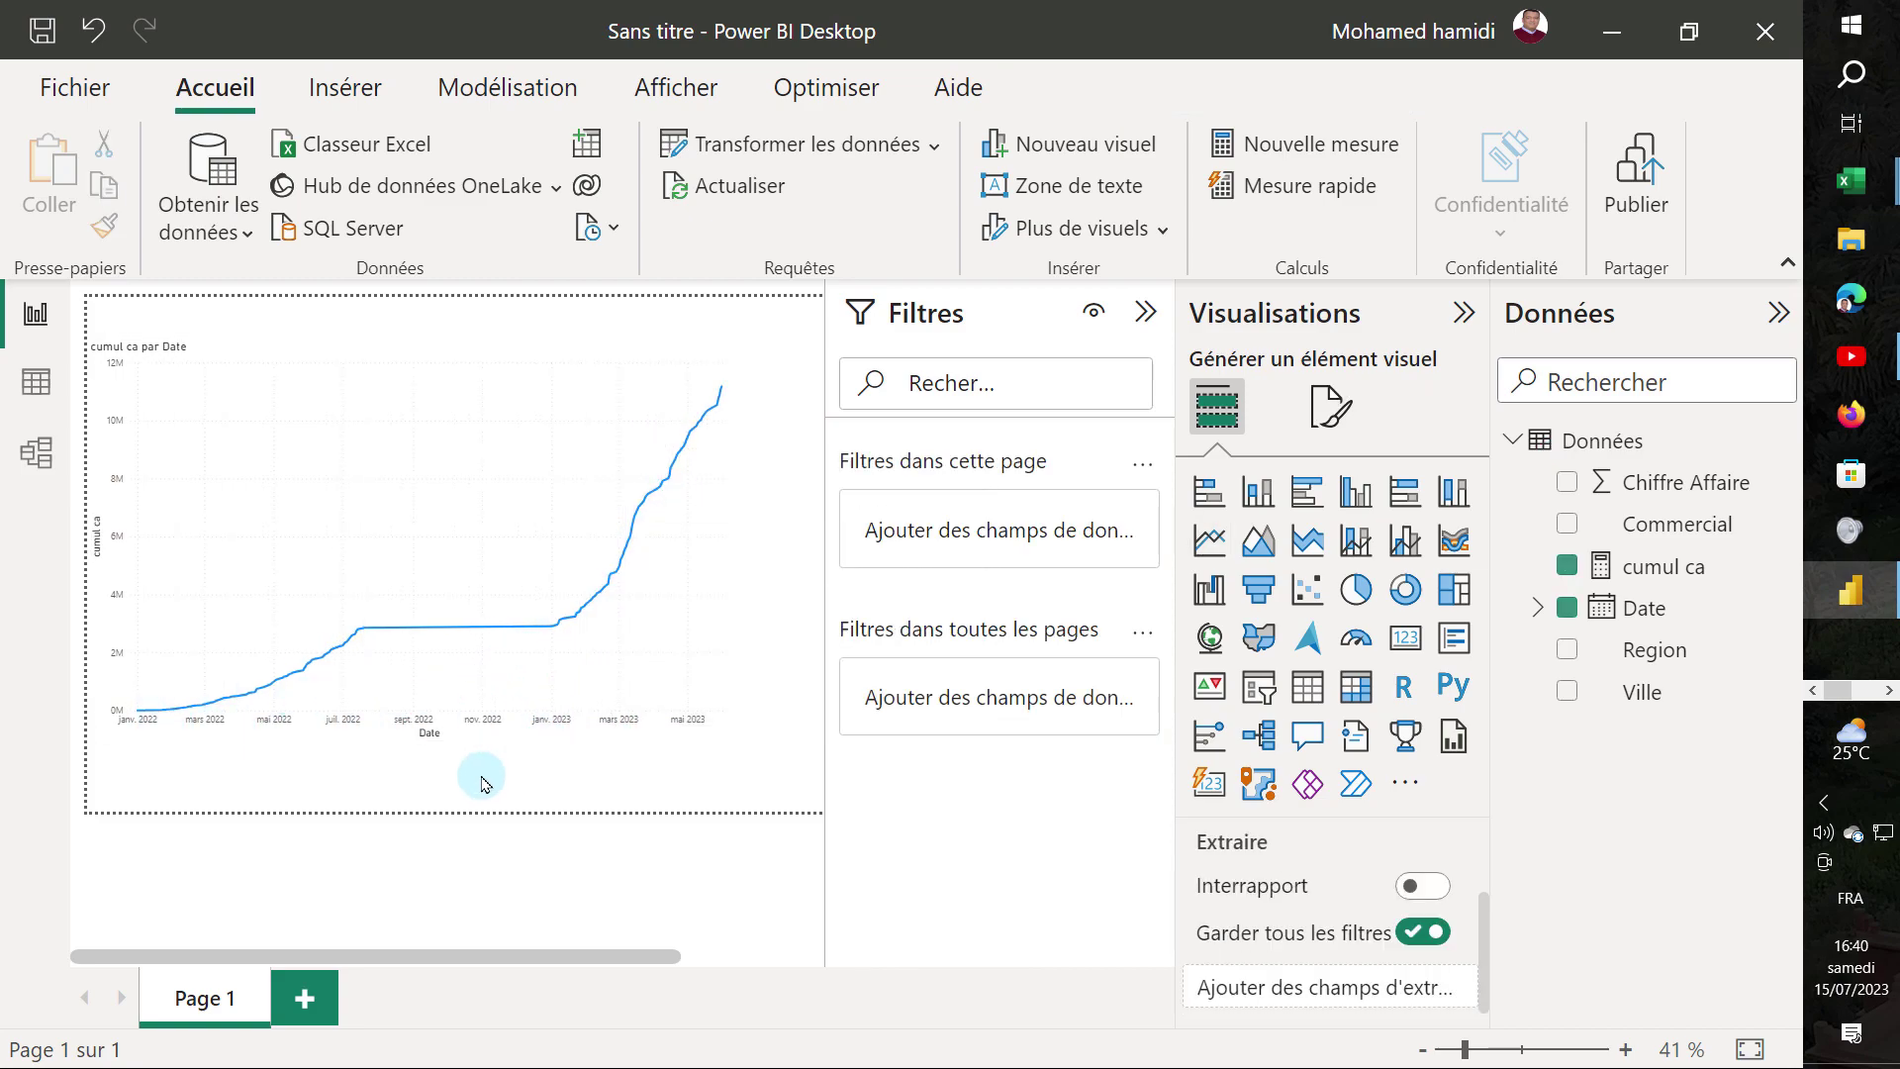
- Add a new report page and start a Données measure with CALCULATE(SUM(
left_click(305, 1003)
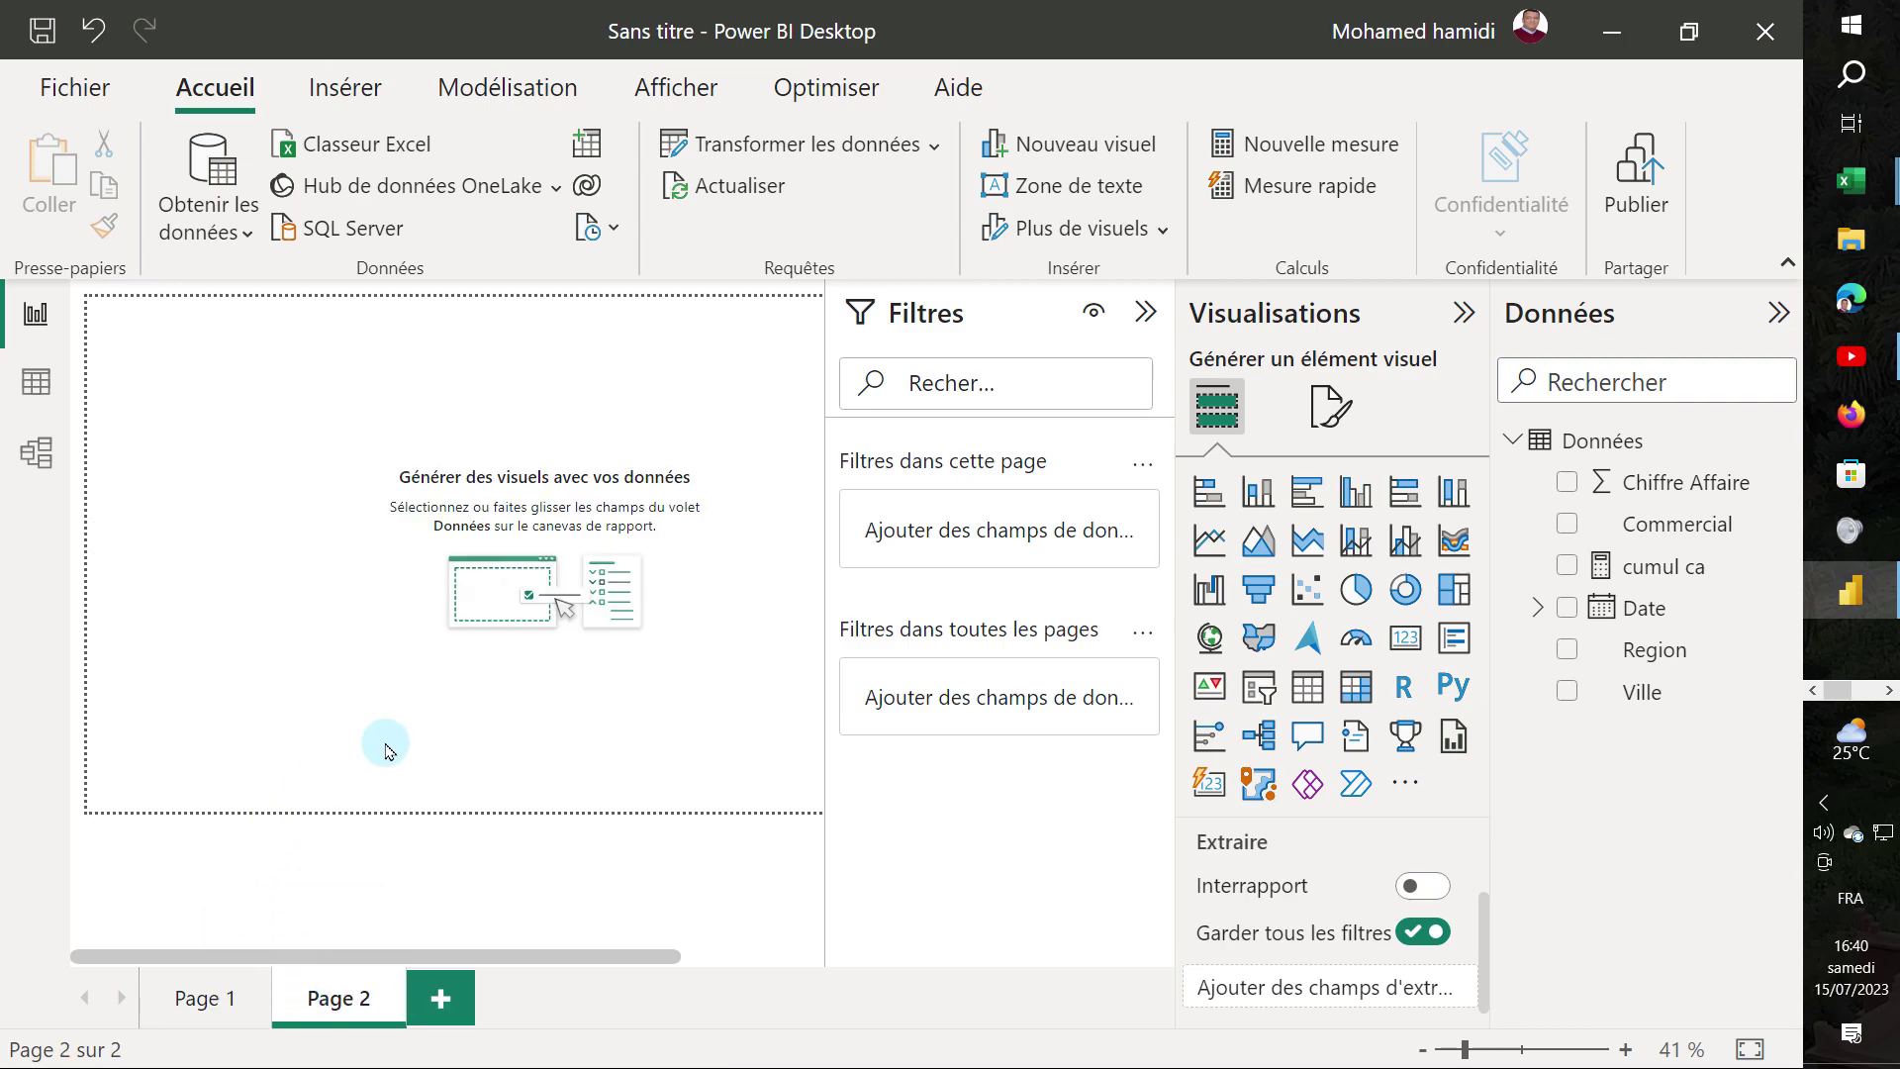
right_click(1595, 443)
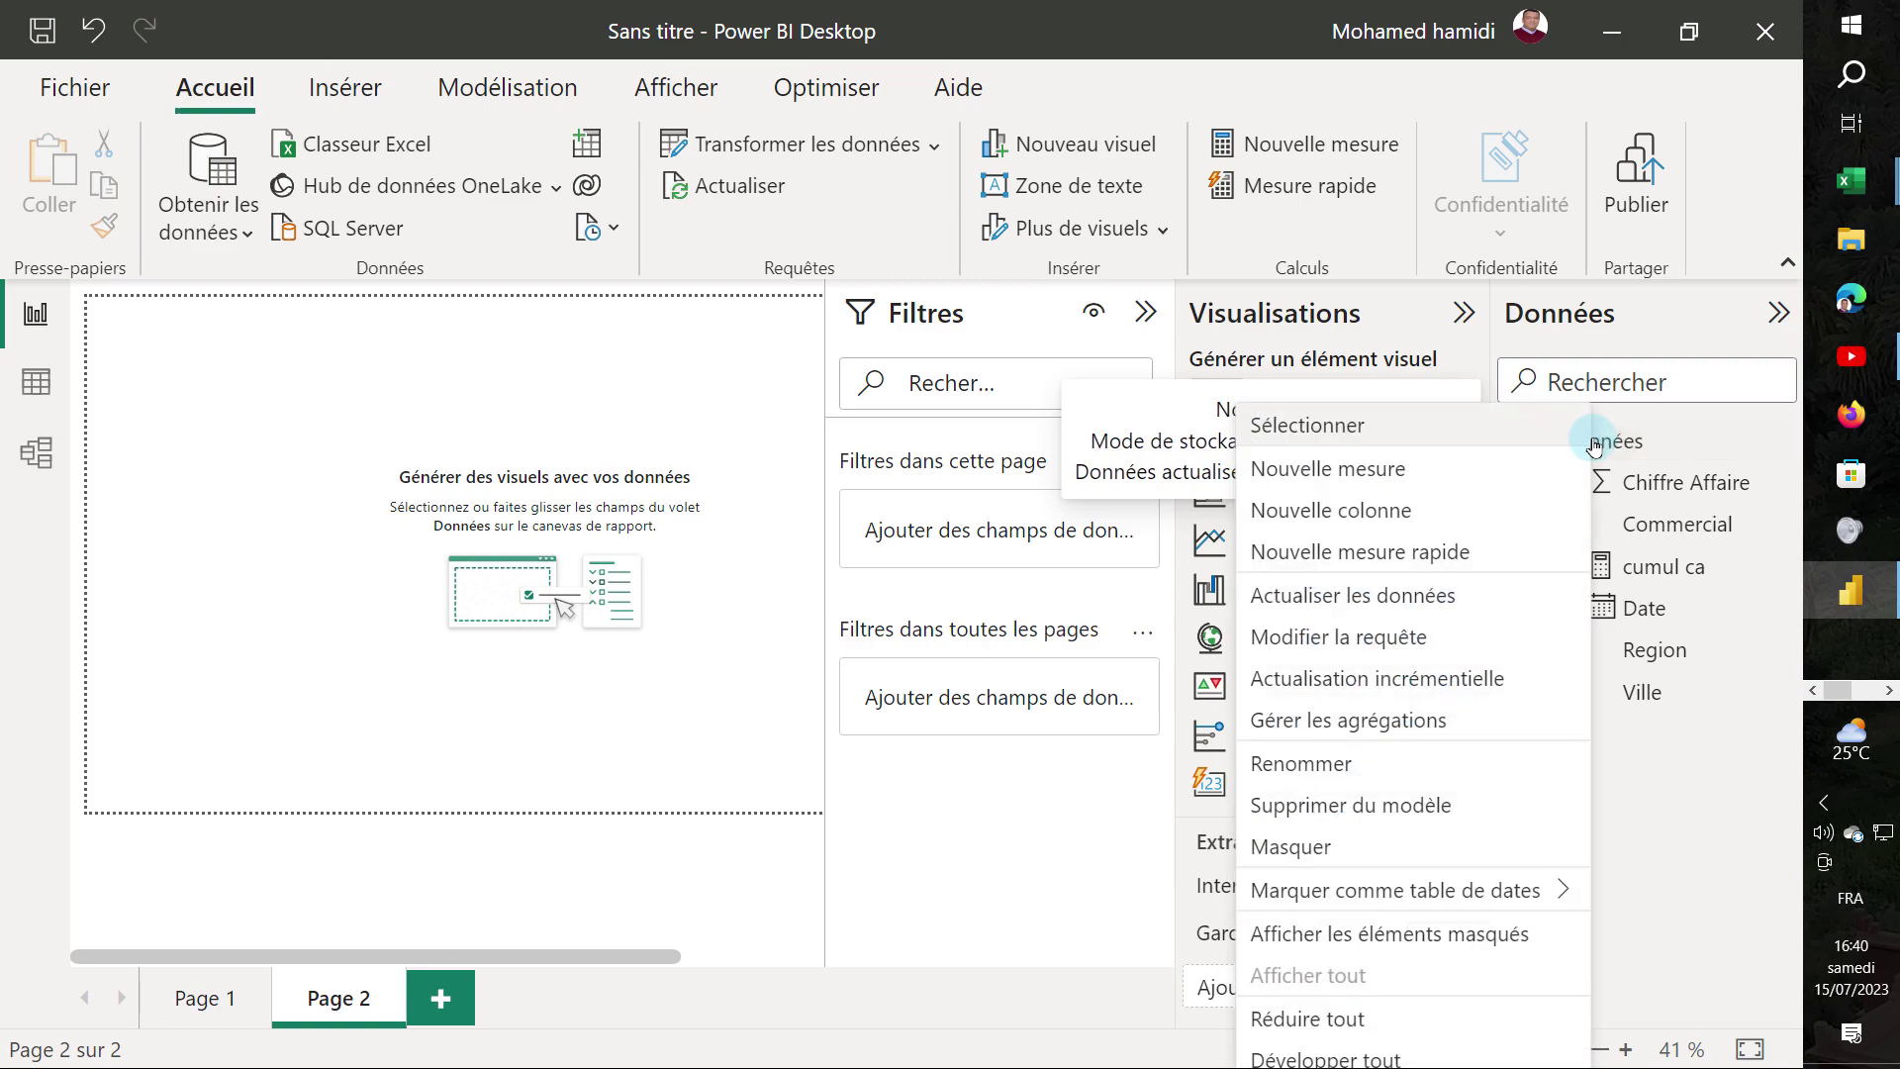
left_click(1315, 473)
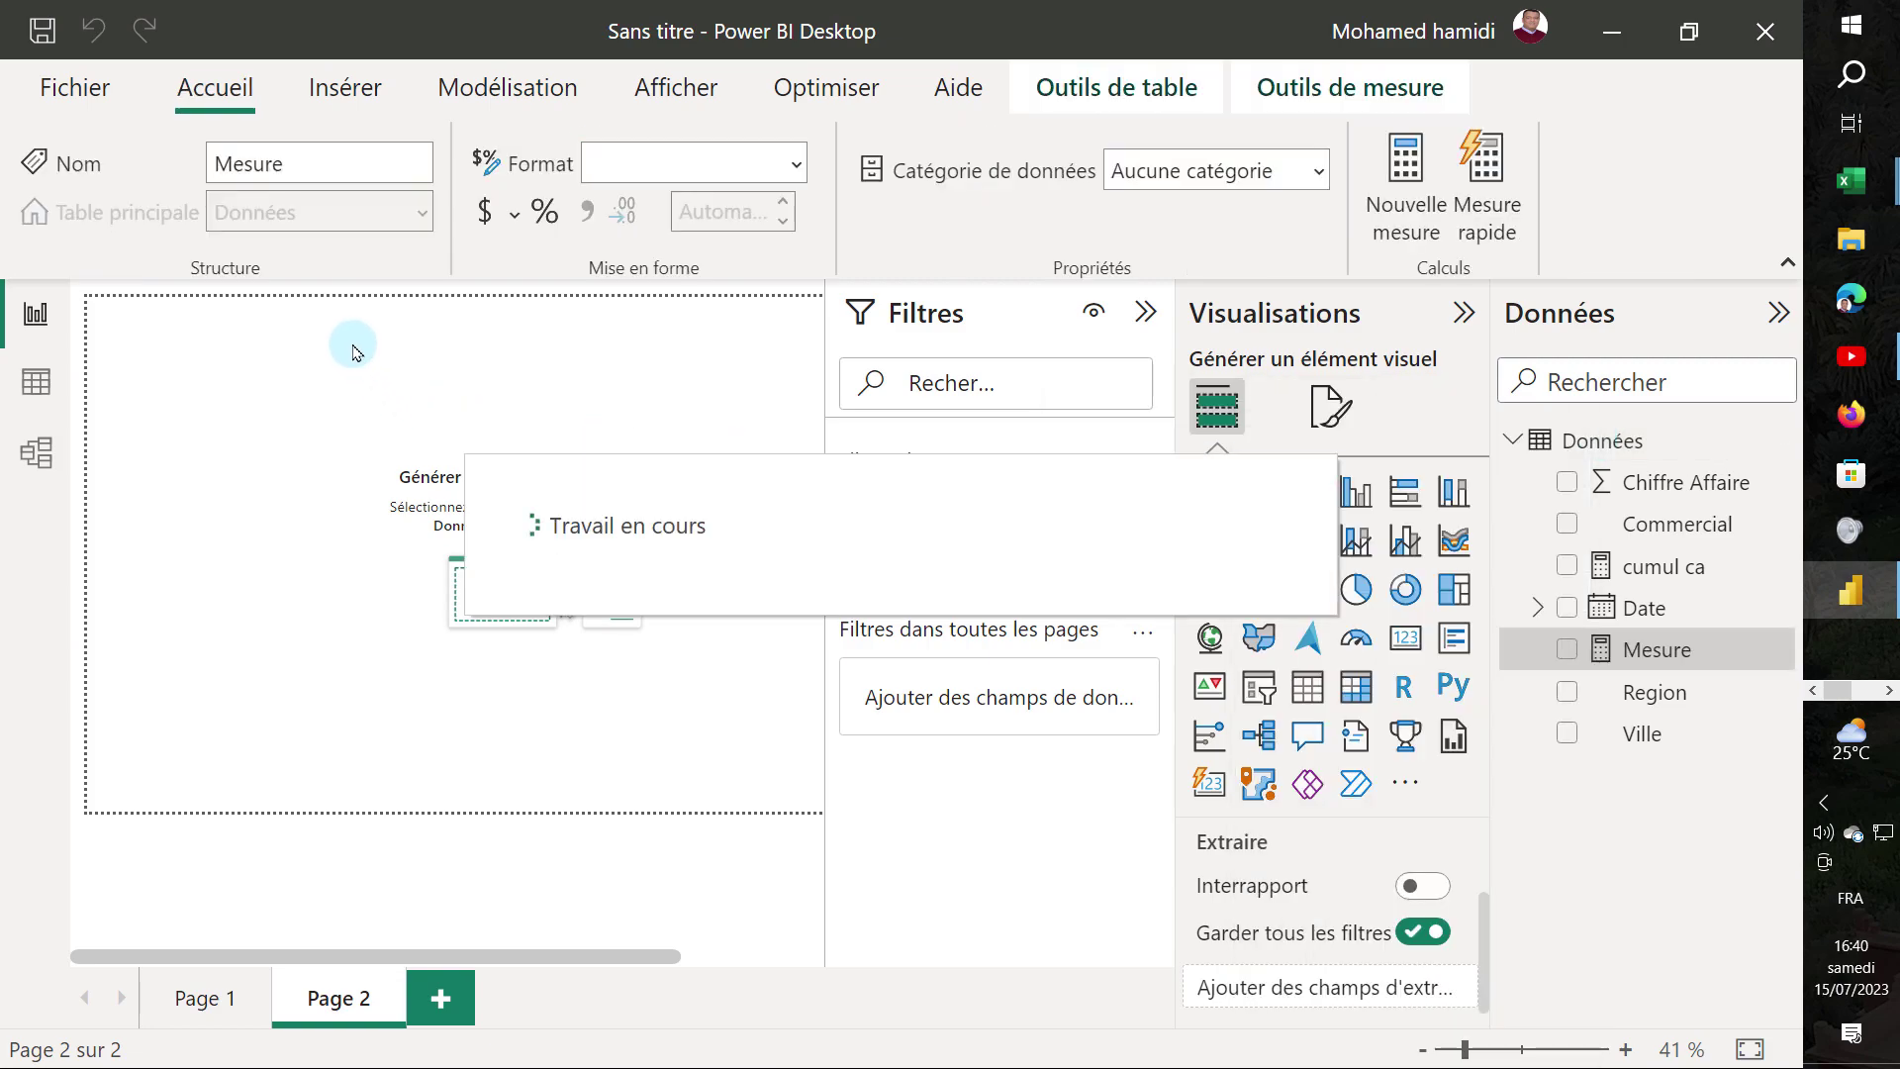
left_click(351, 301)
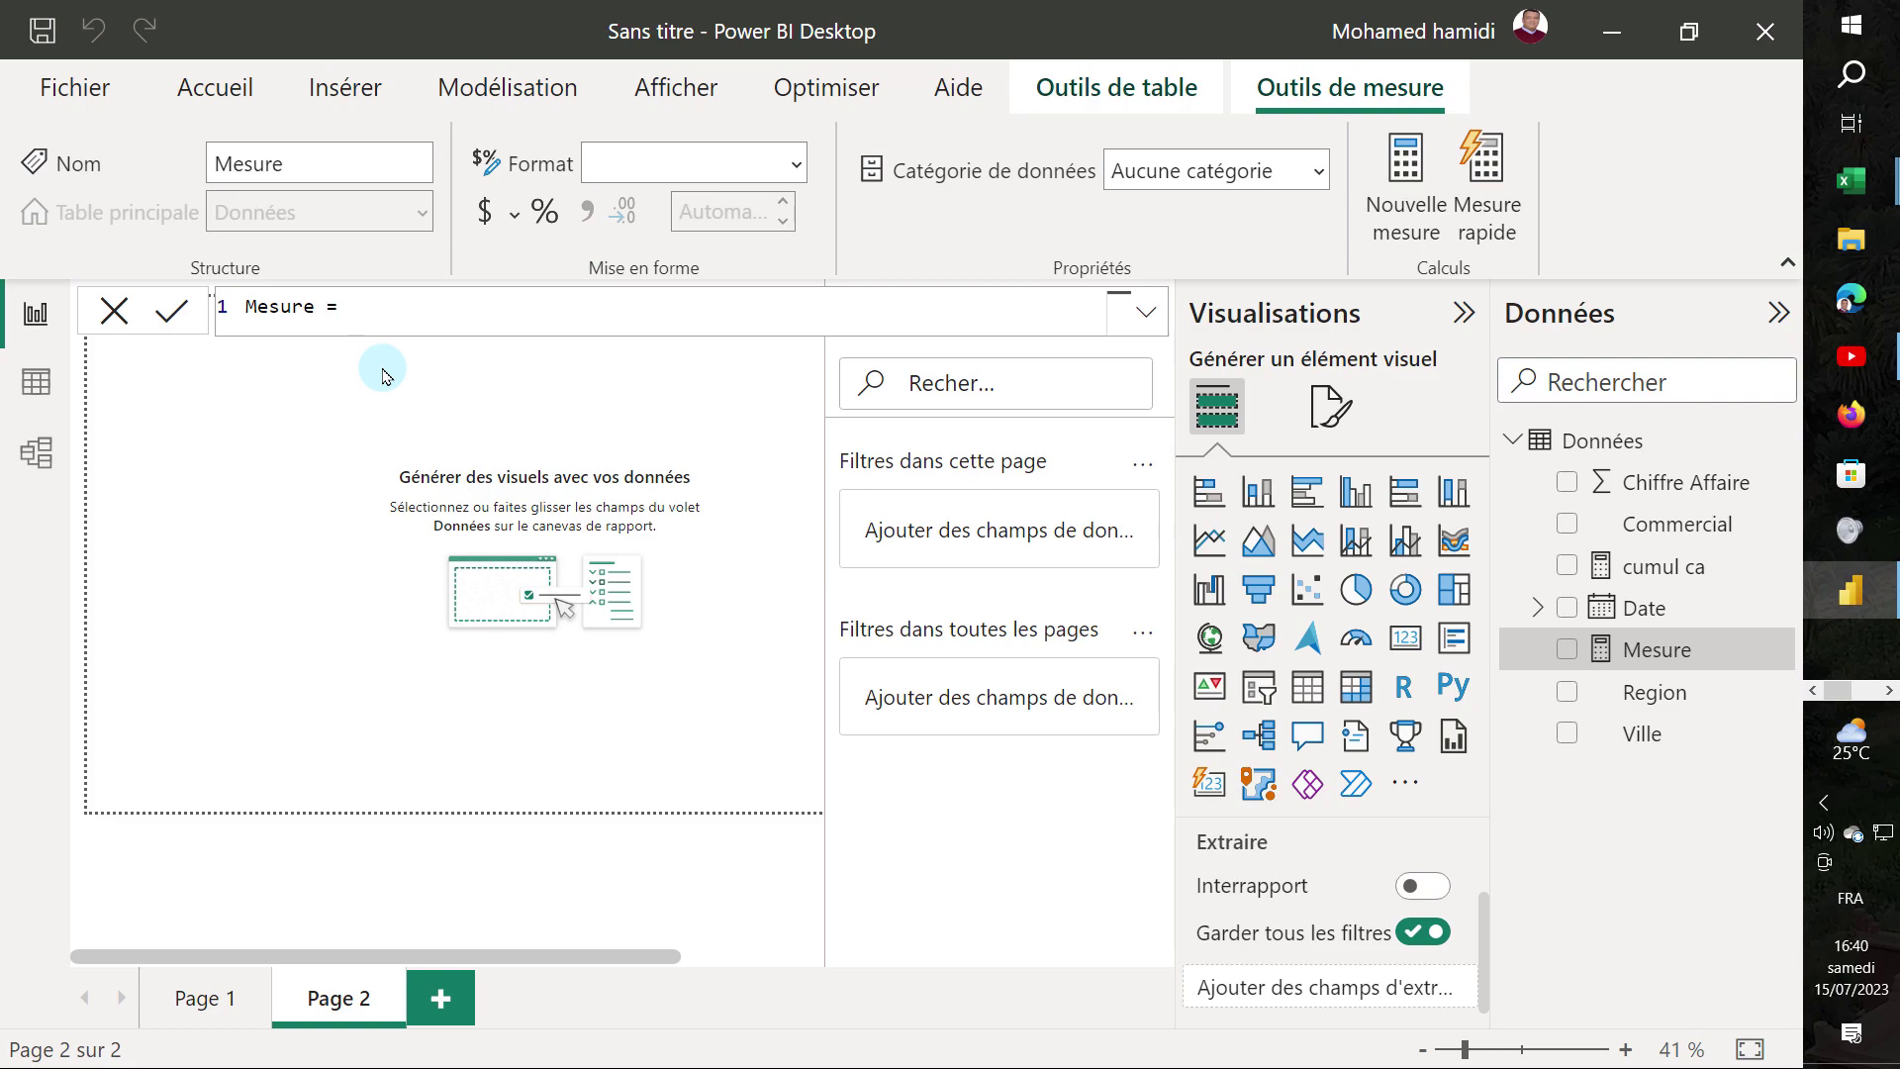
type("ca")
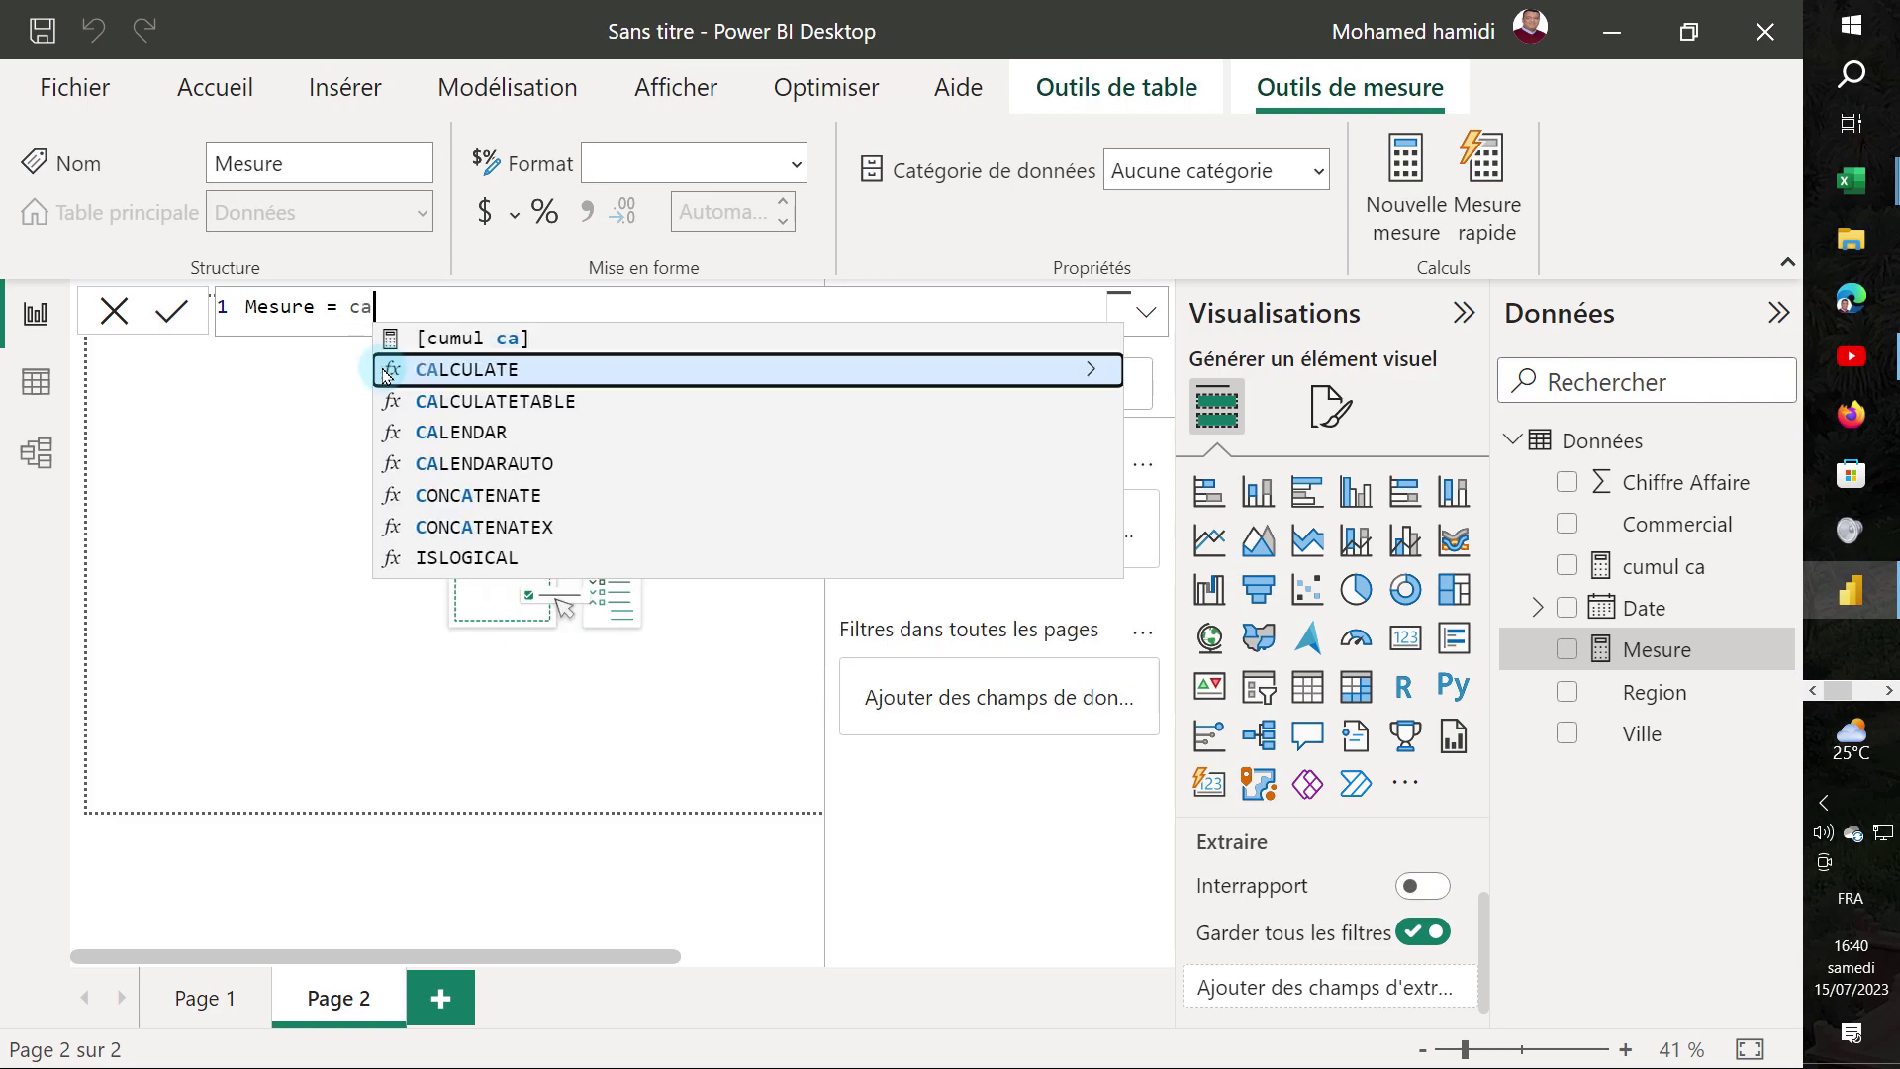
type("l")
left_click(462, 333)
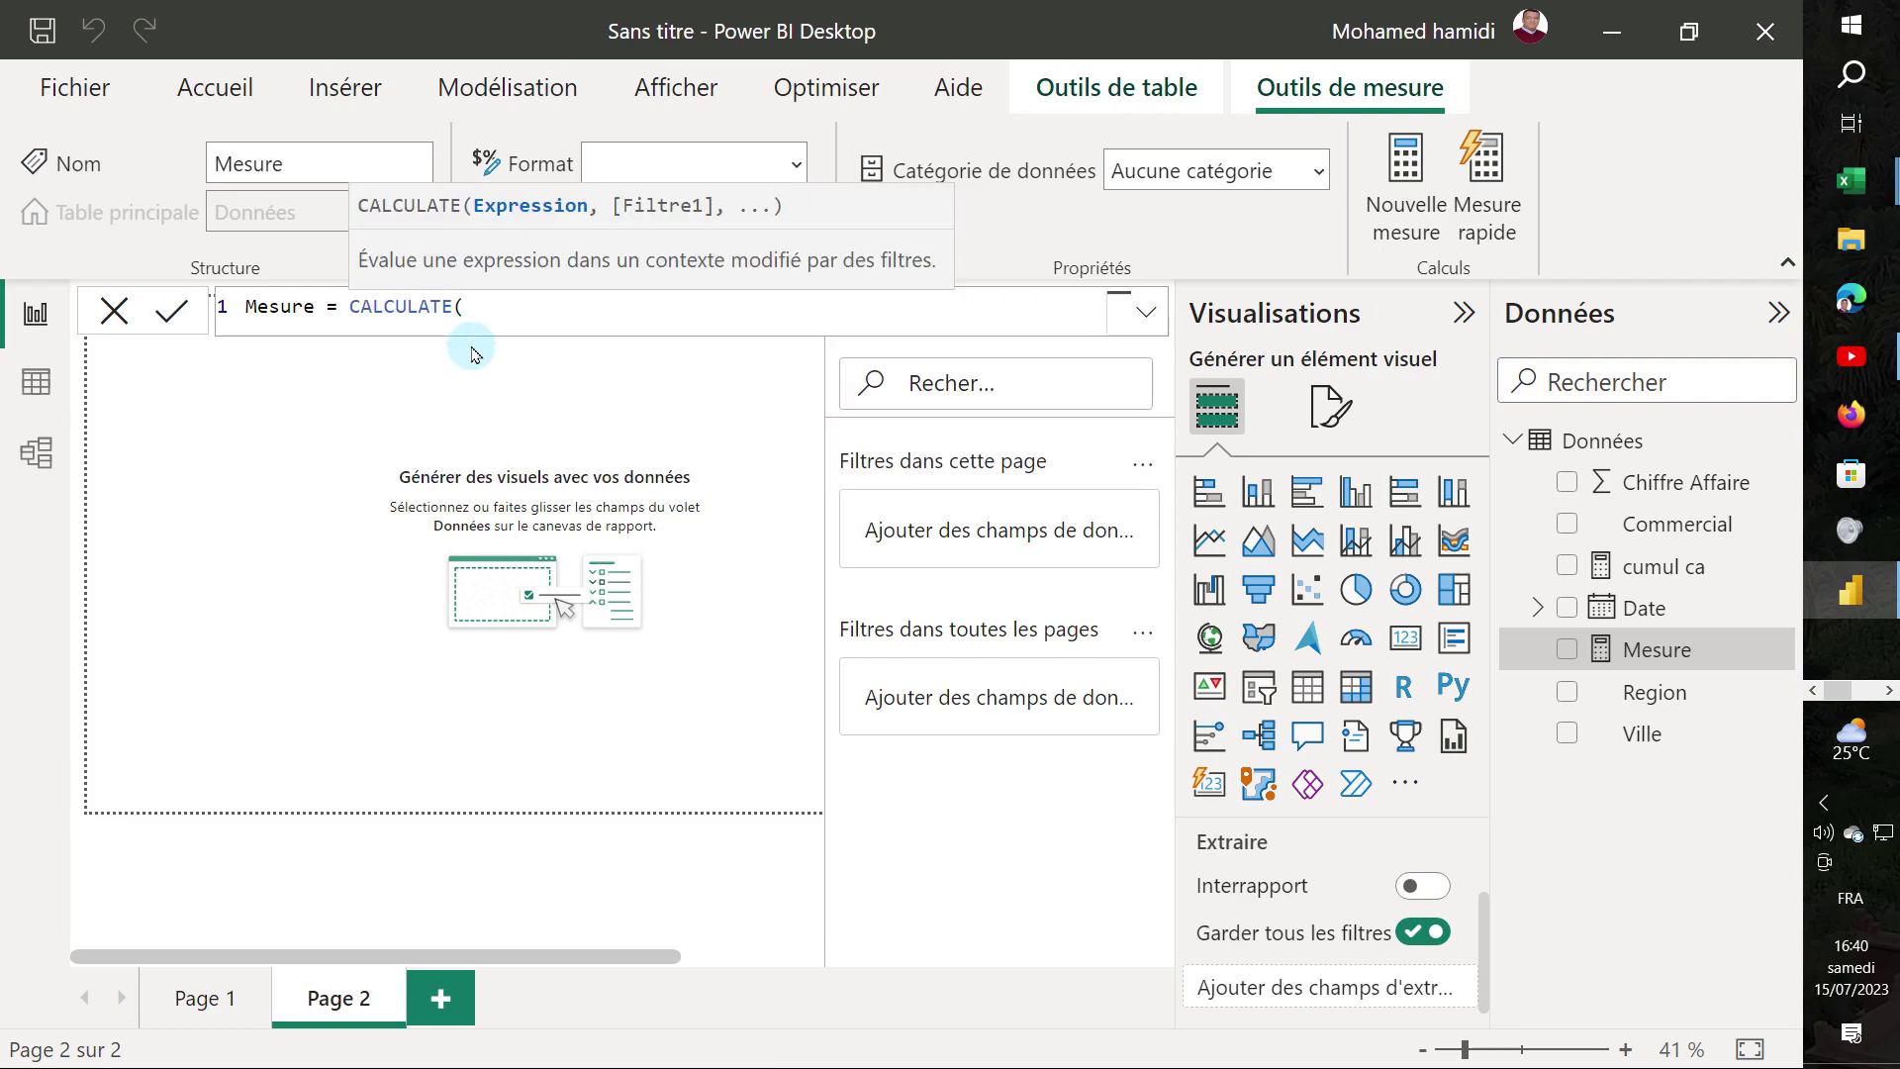
type("sum(")
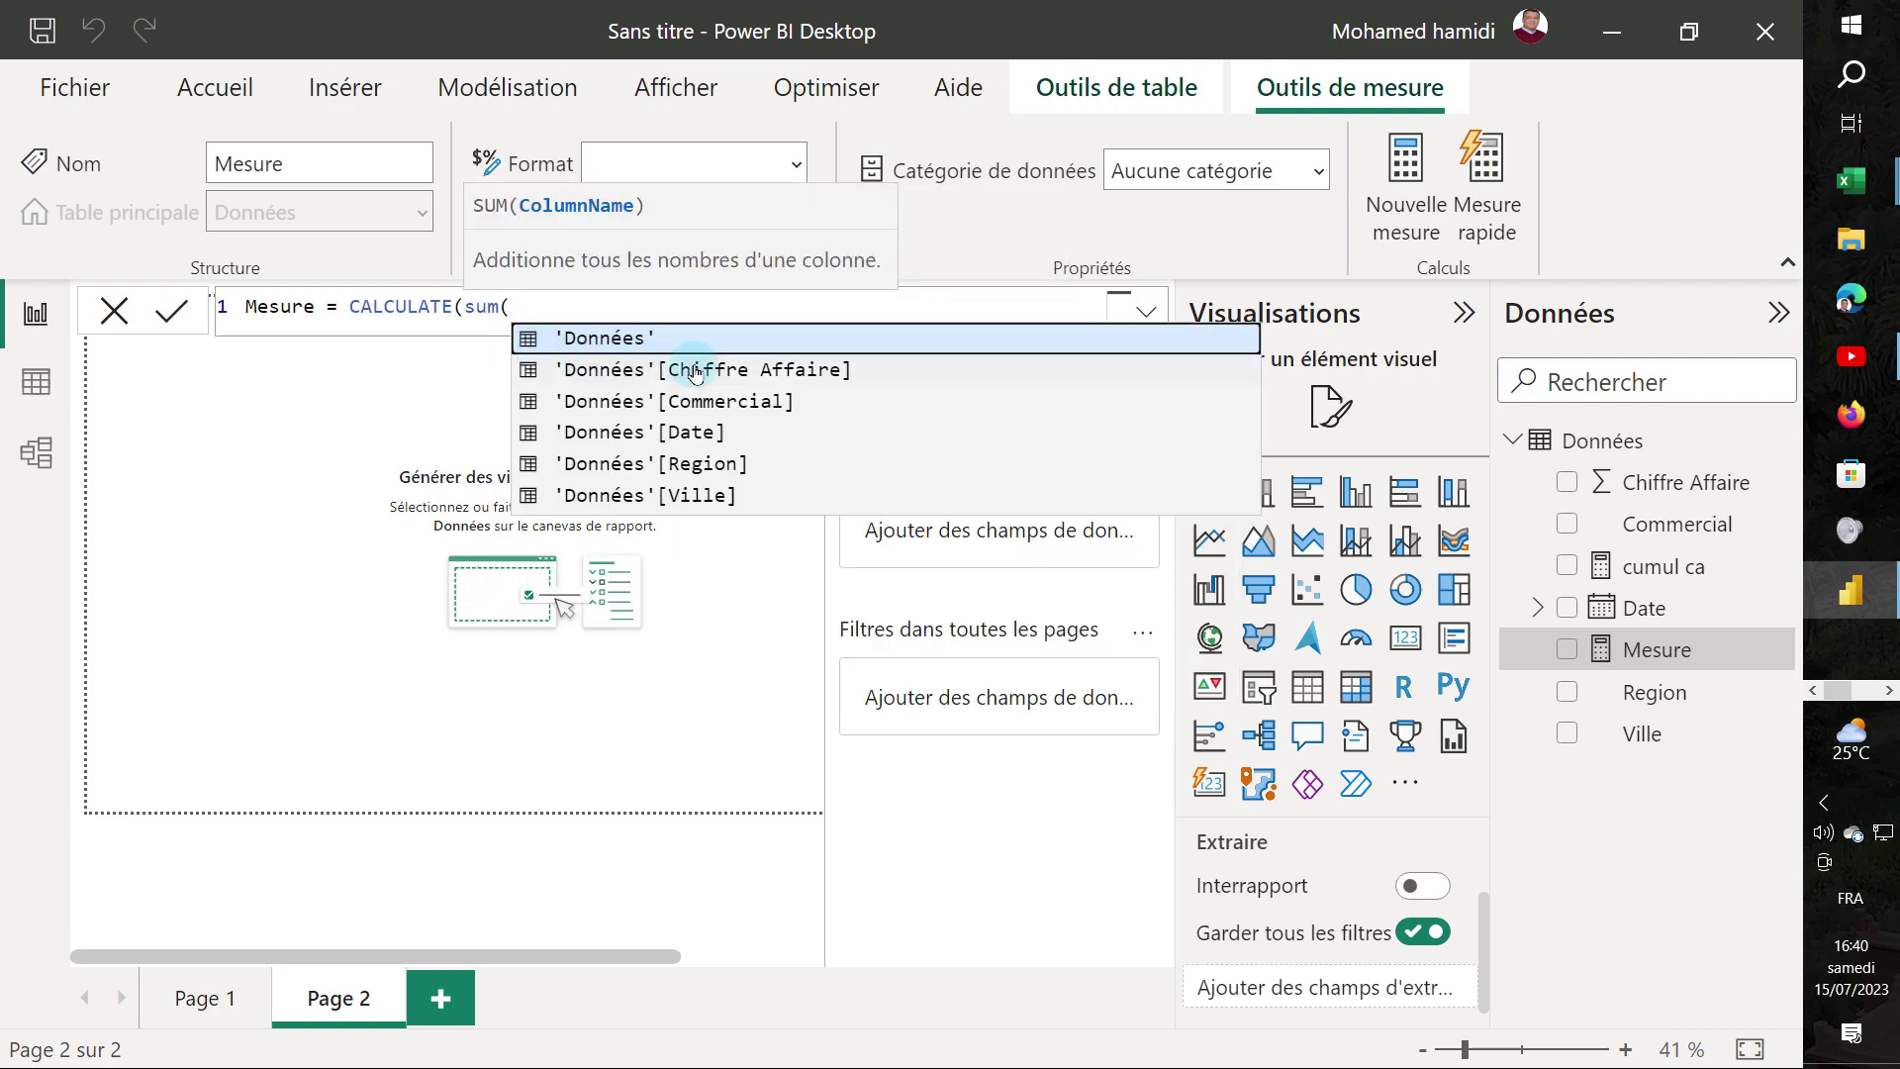
- Sum Chiffre Affaire over DATESMTD('Données'[Date]), name the measure 'cumul mois', and commit it
left_click(695, 371)
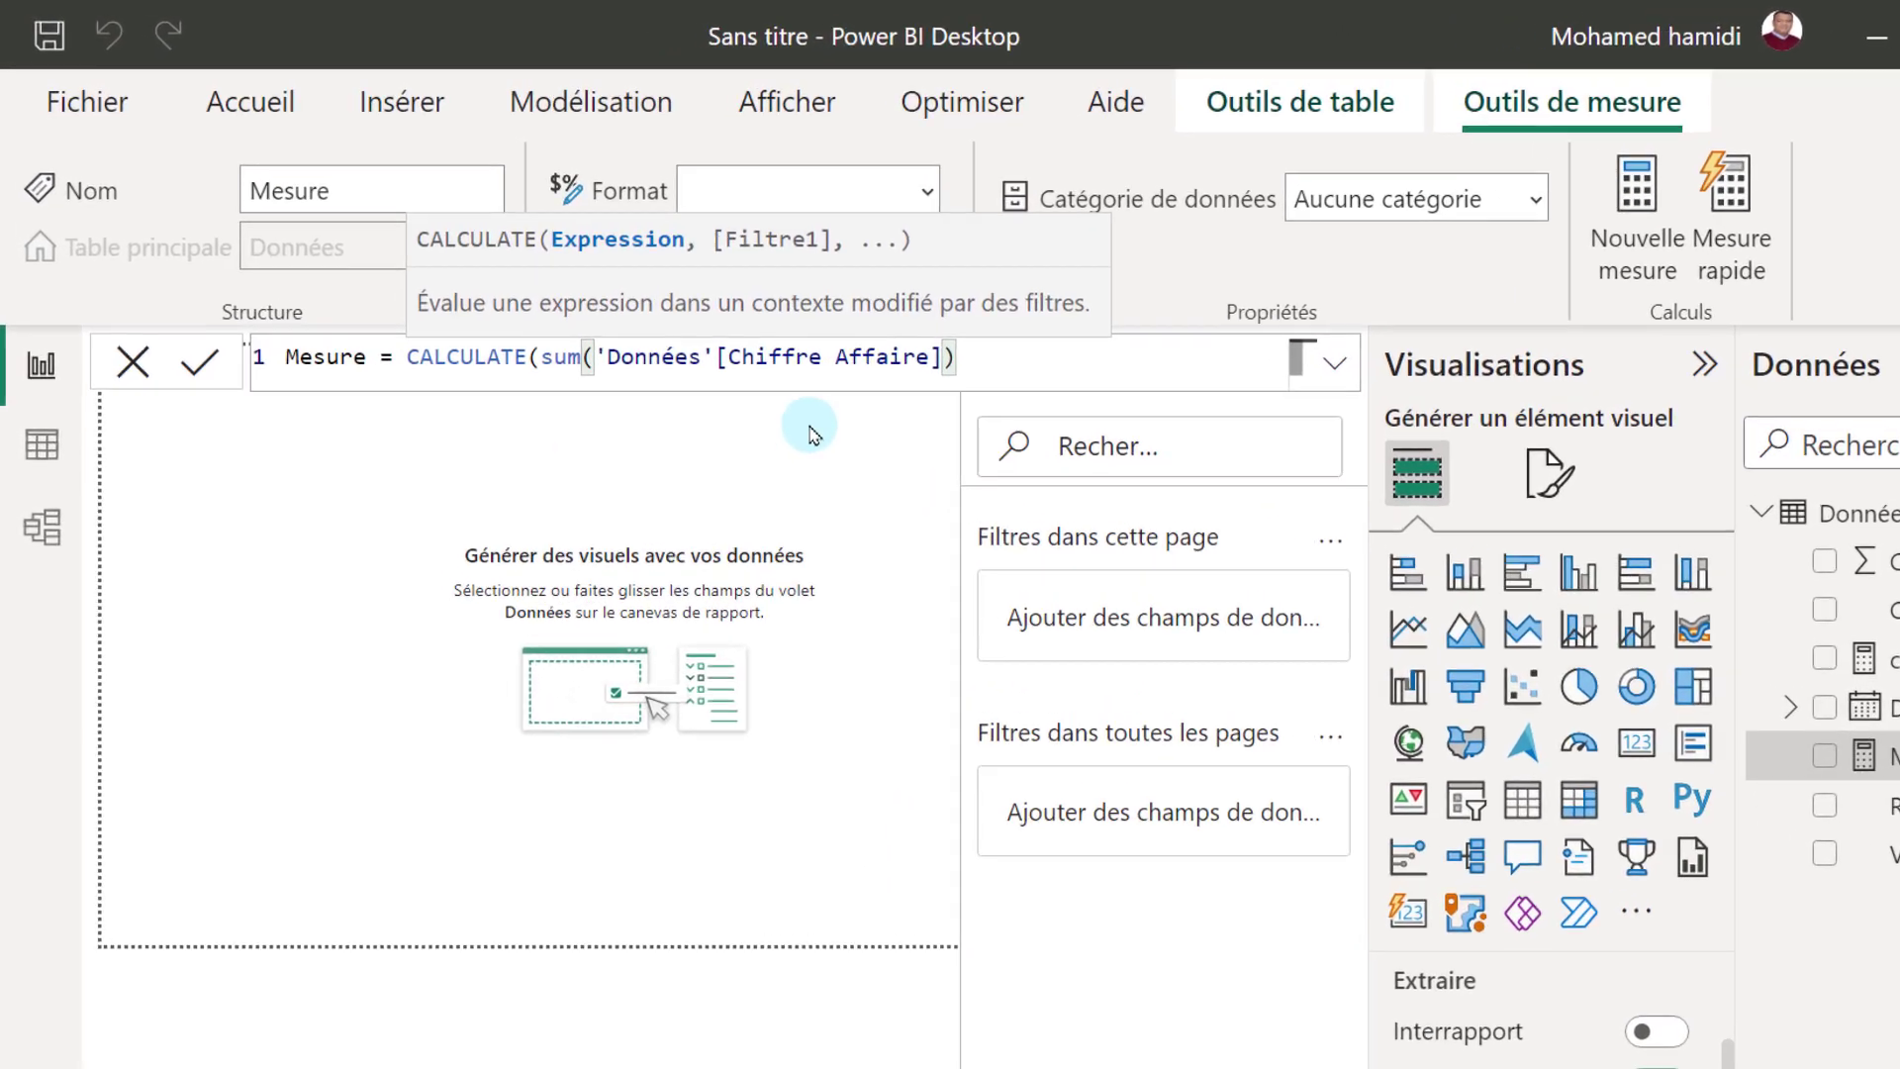
type(",")
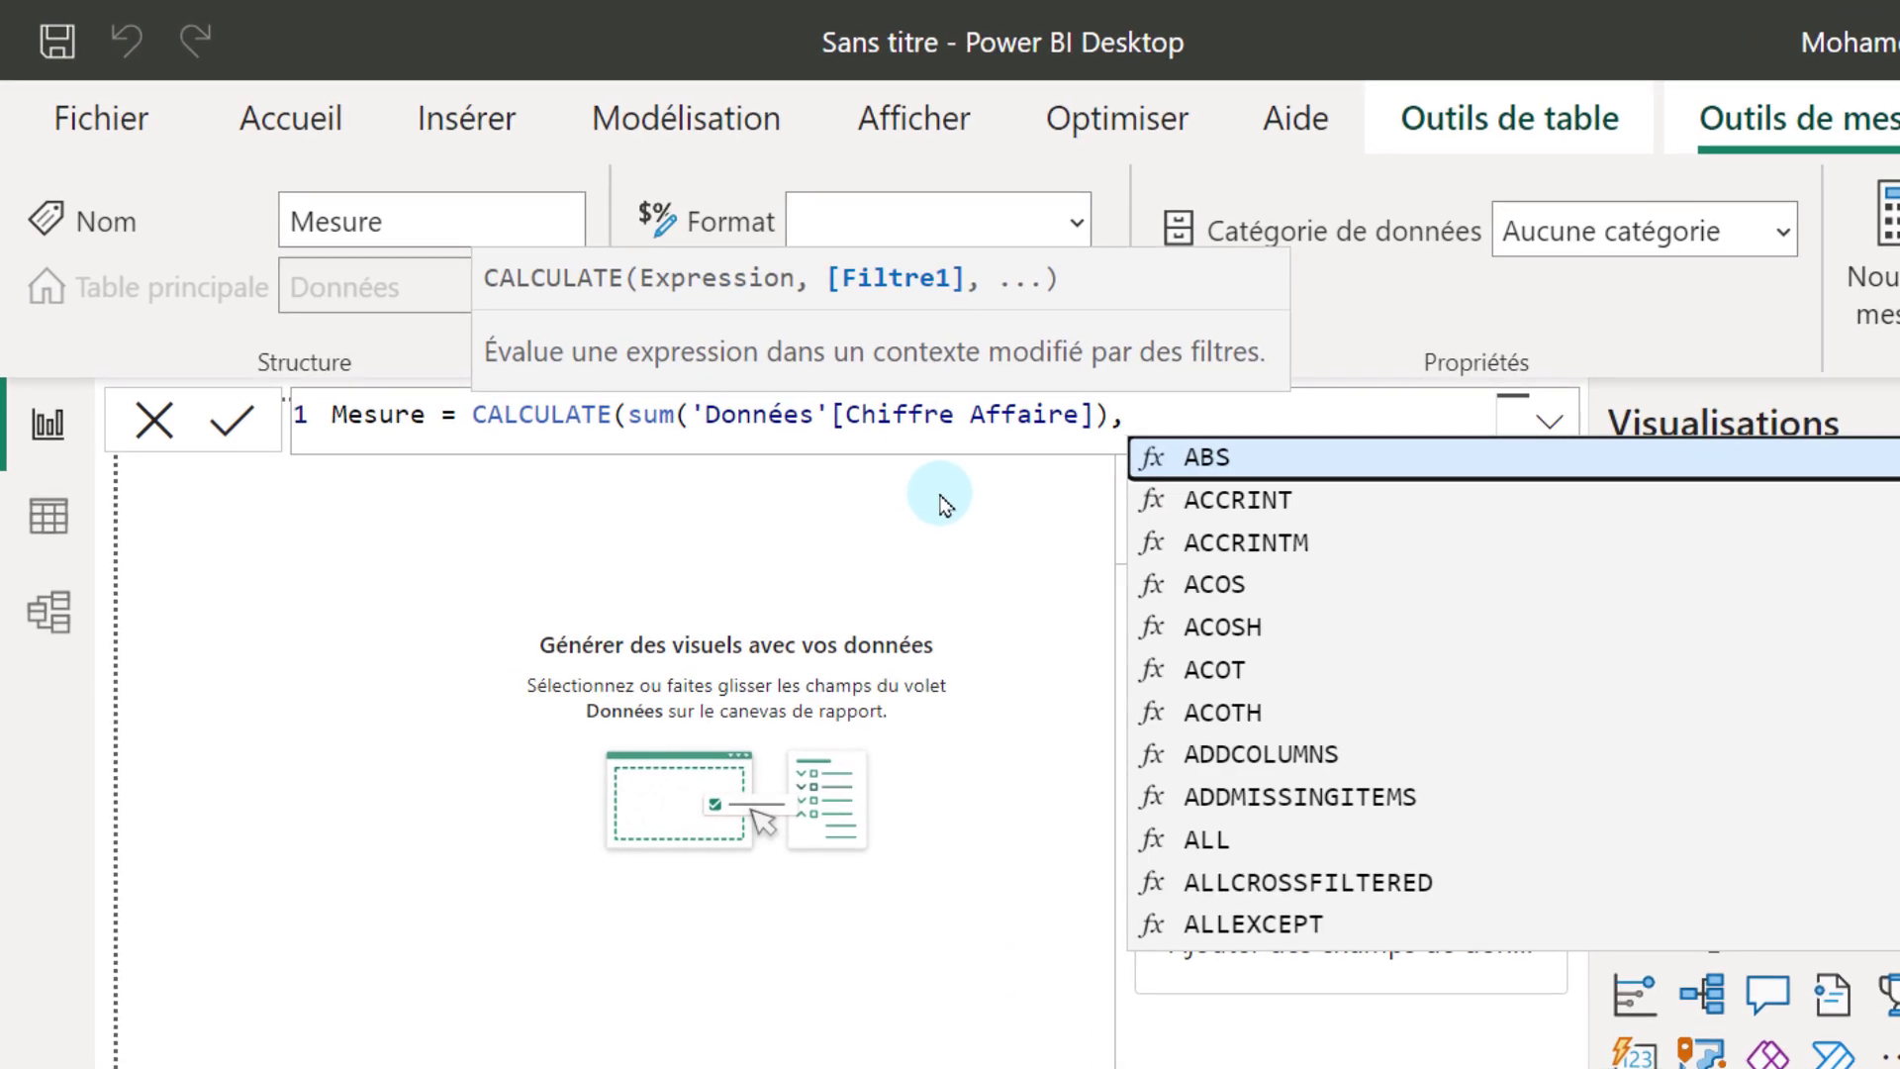
type("mtd")
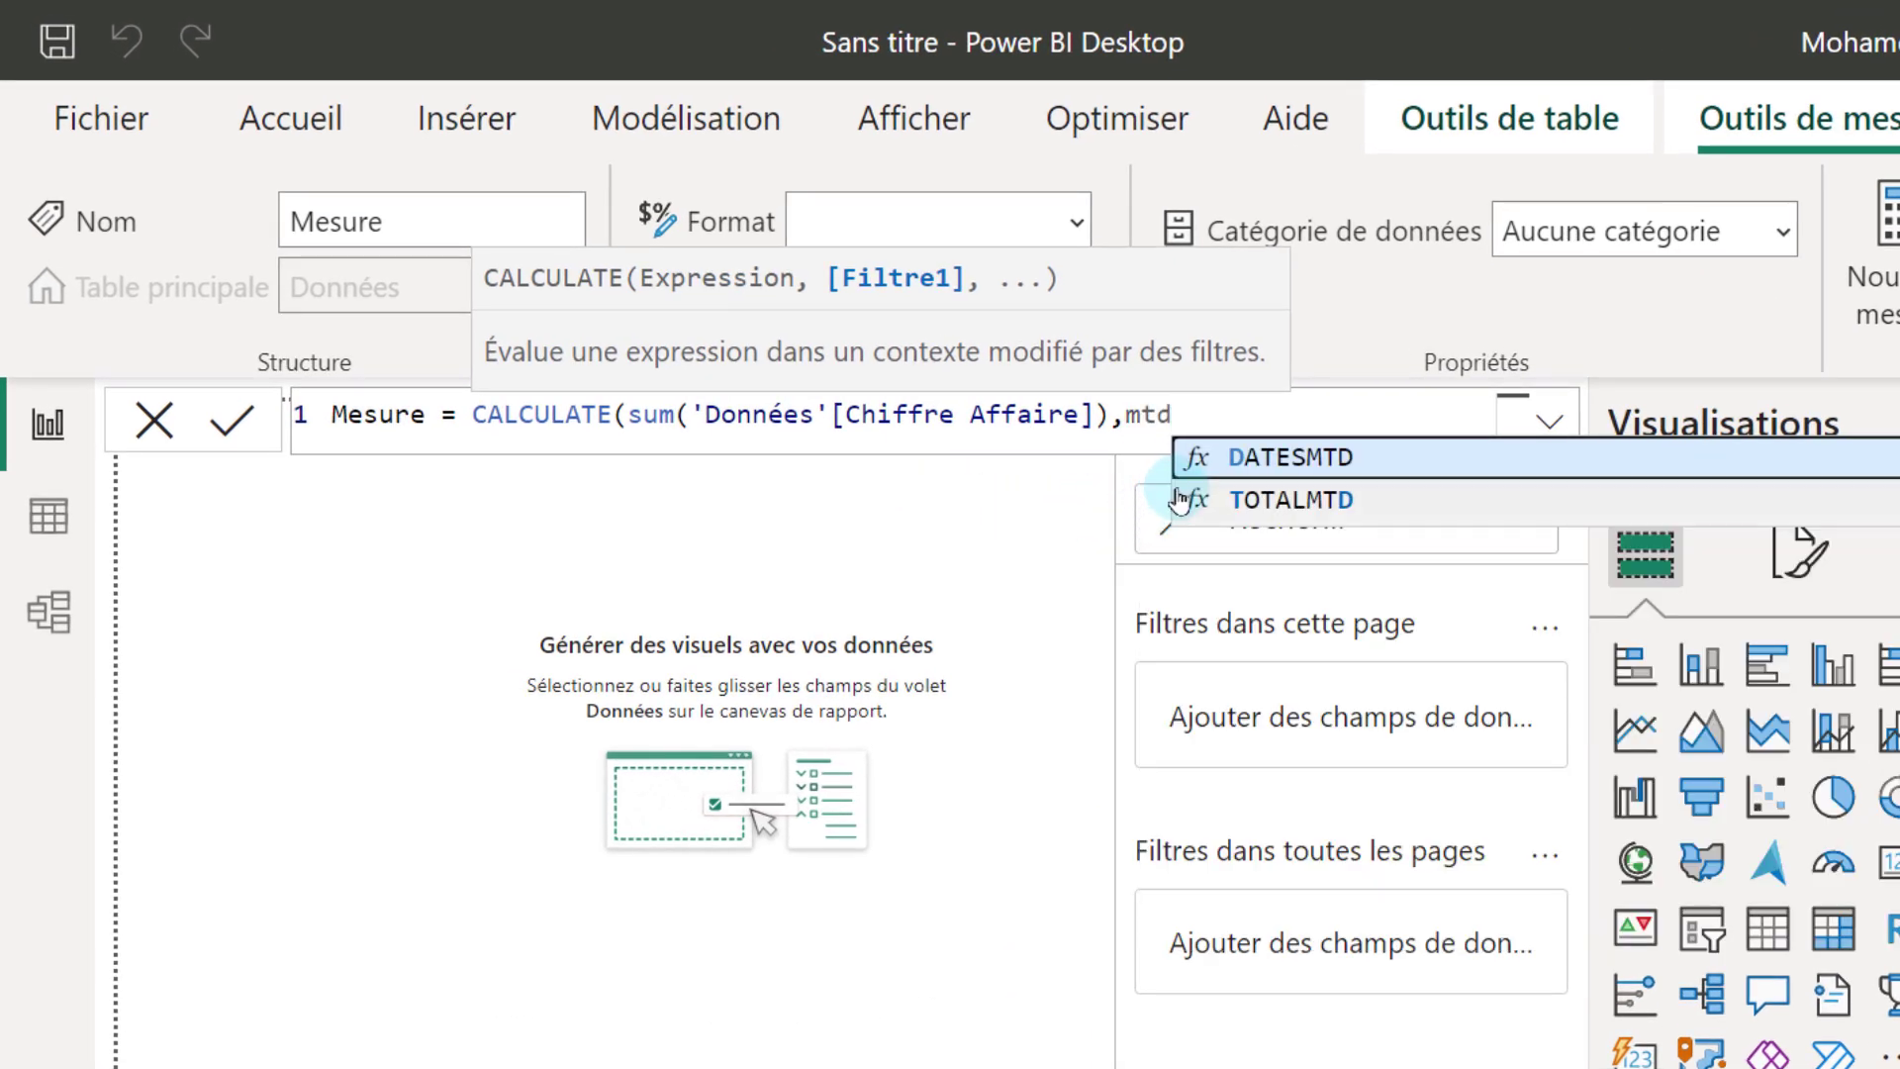
left_click(1254, 456)
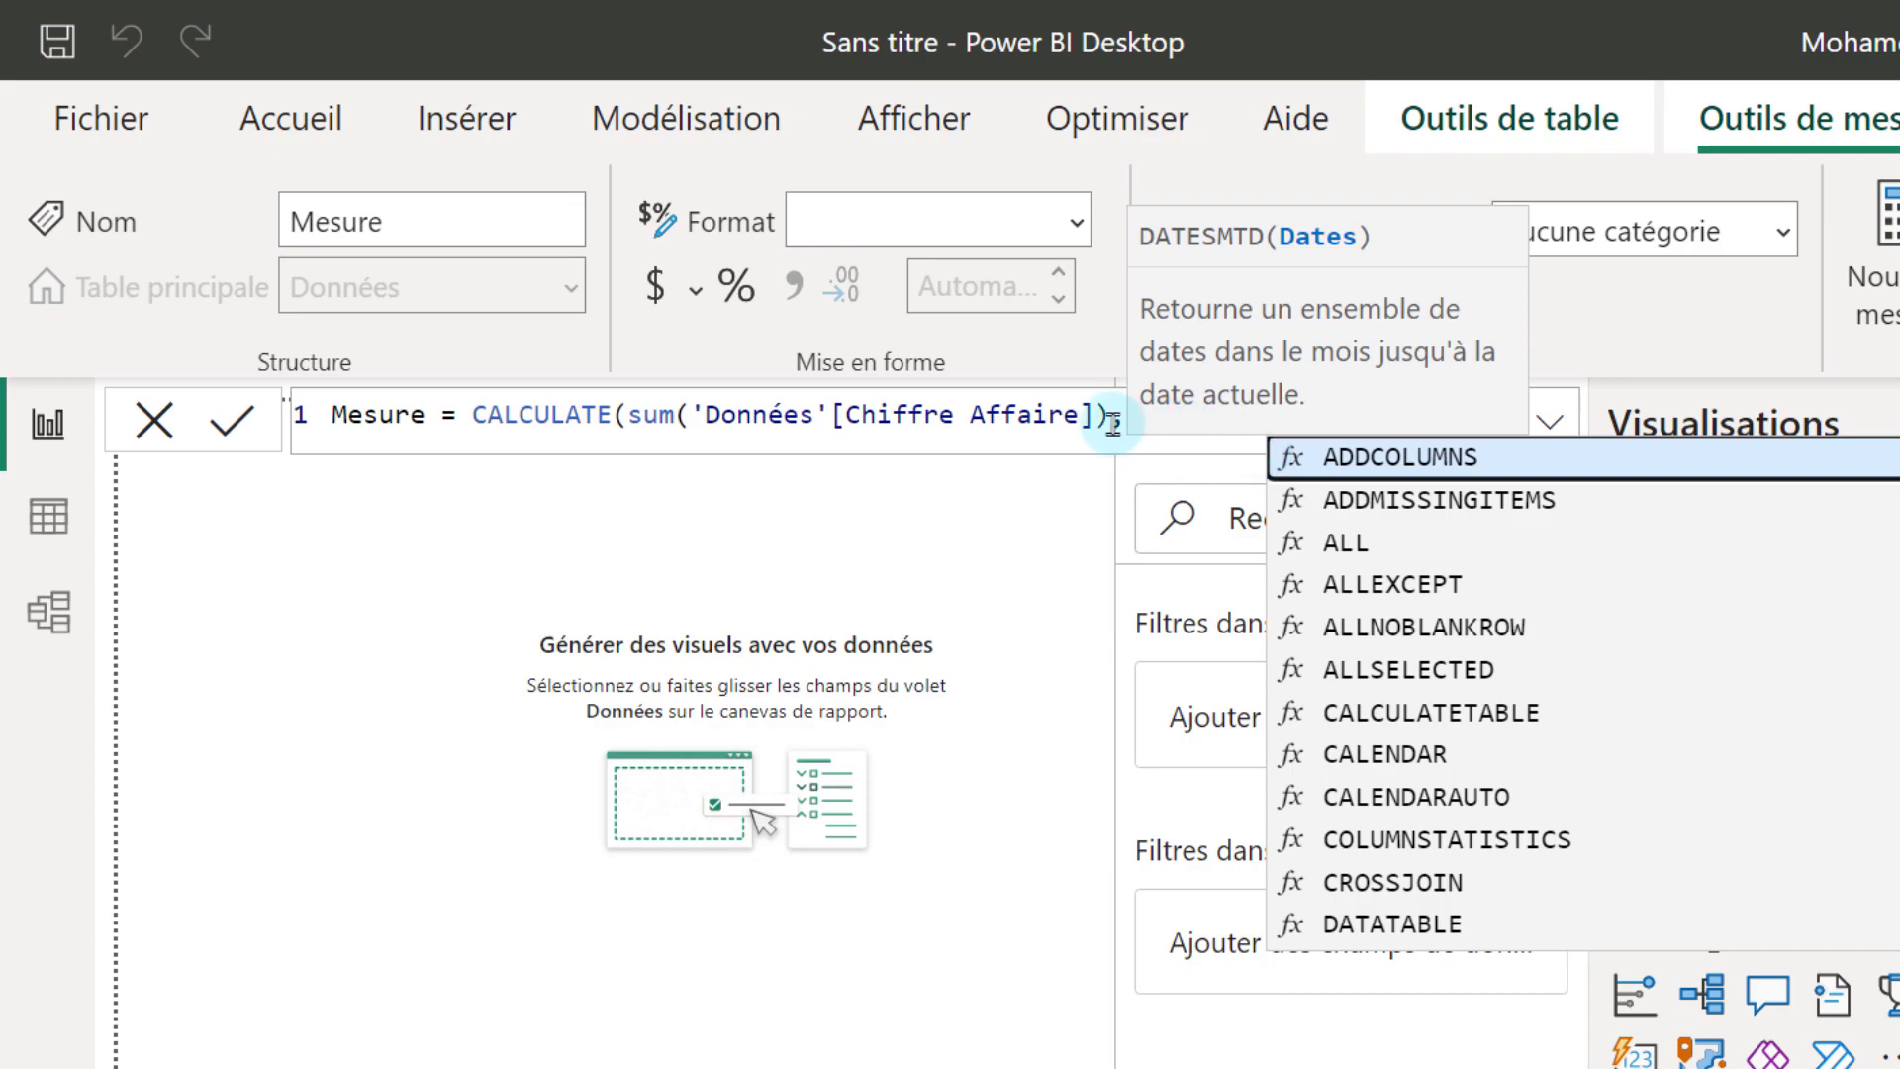
key("Escape")
type("'")
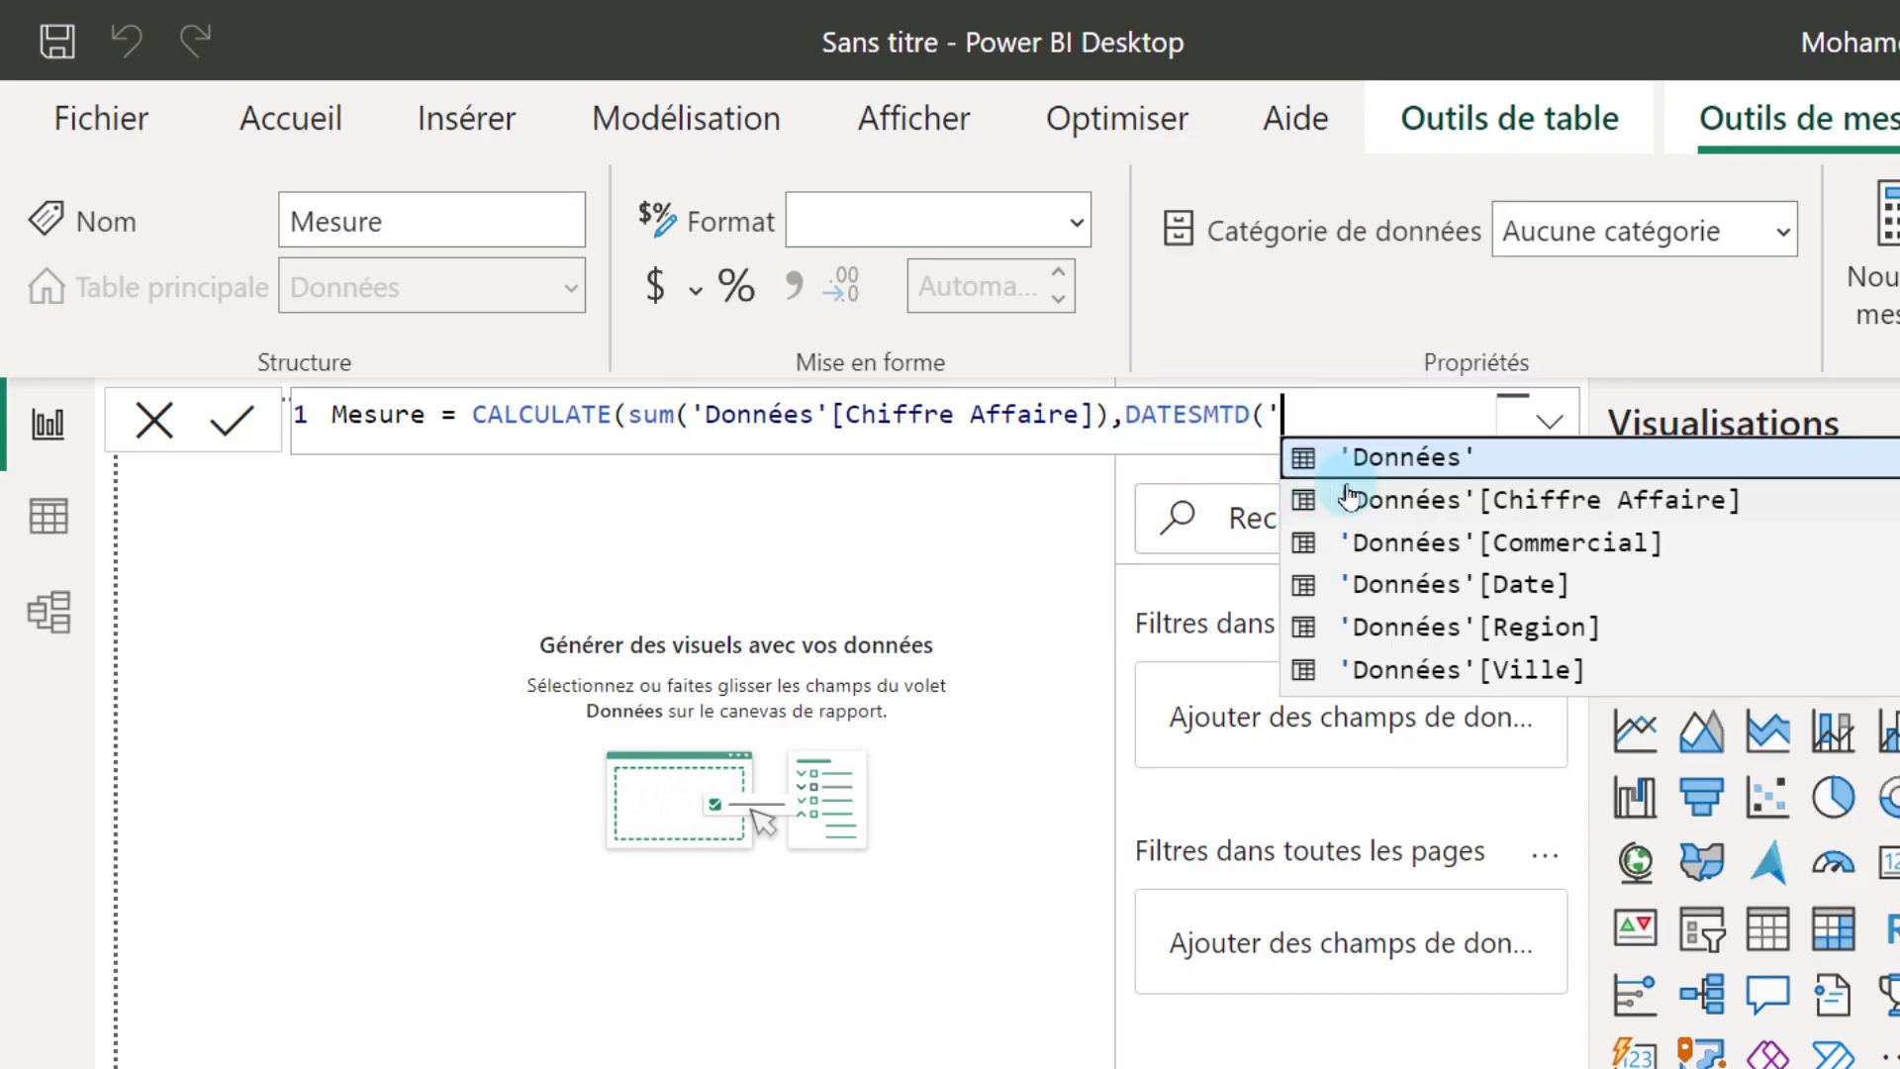
left_click(1493, 578)
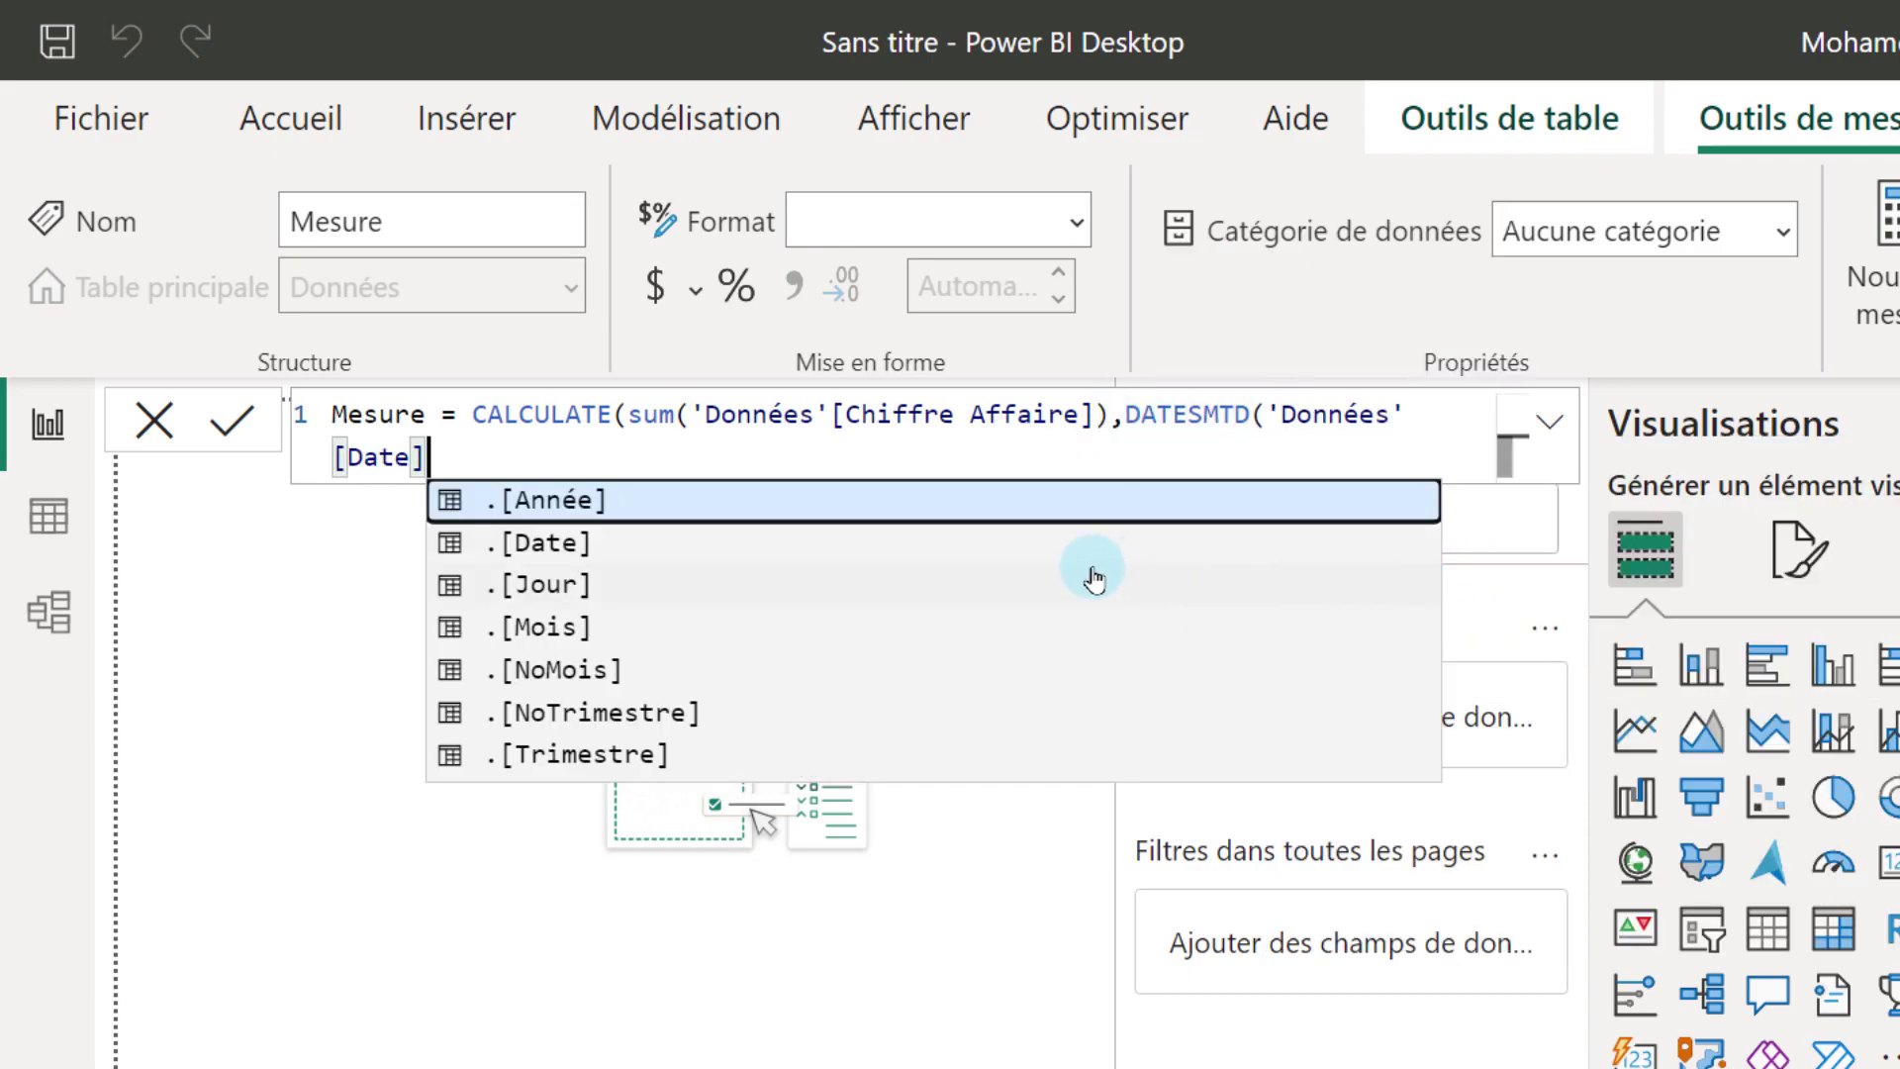
type("))")
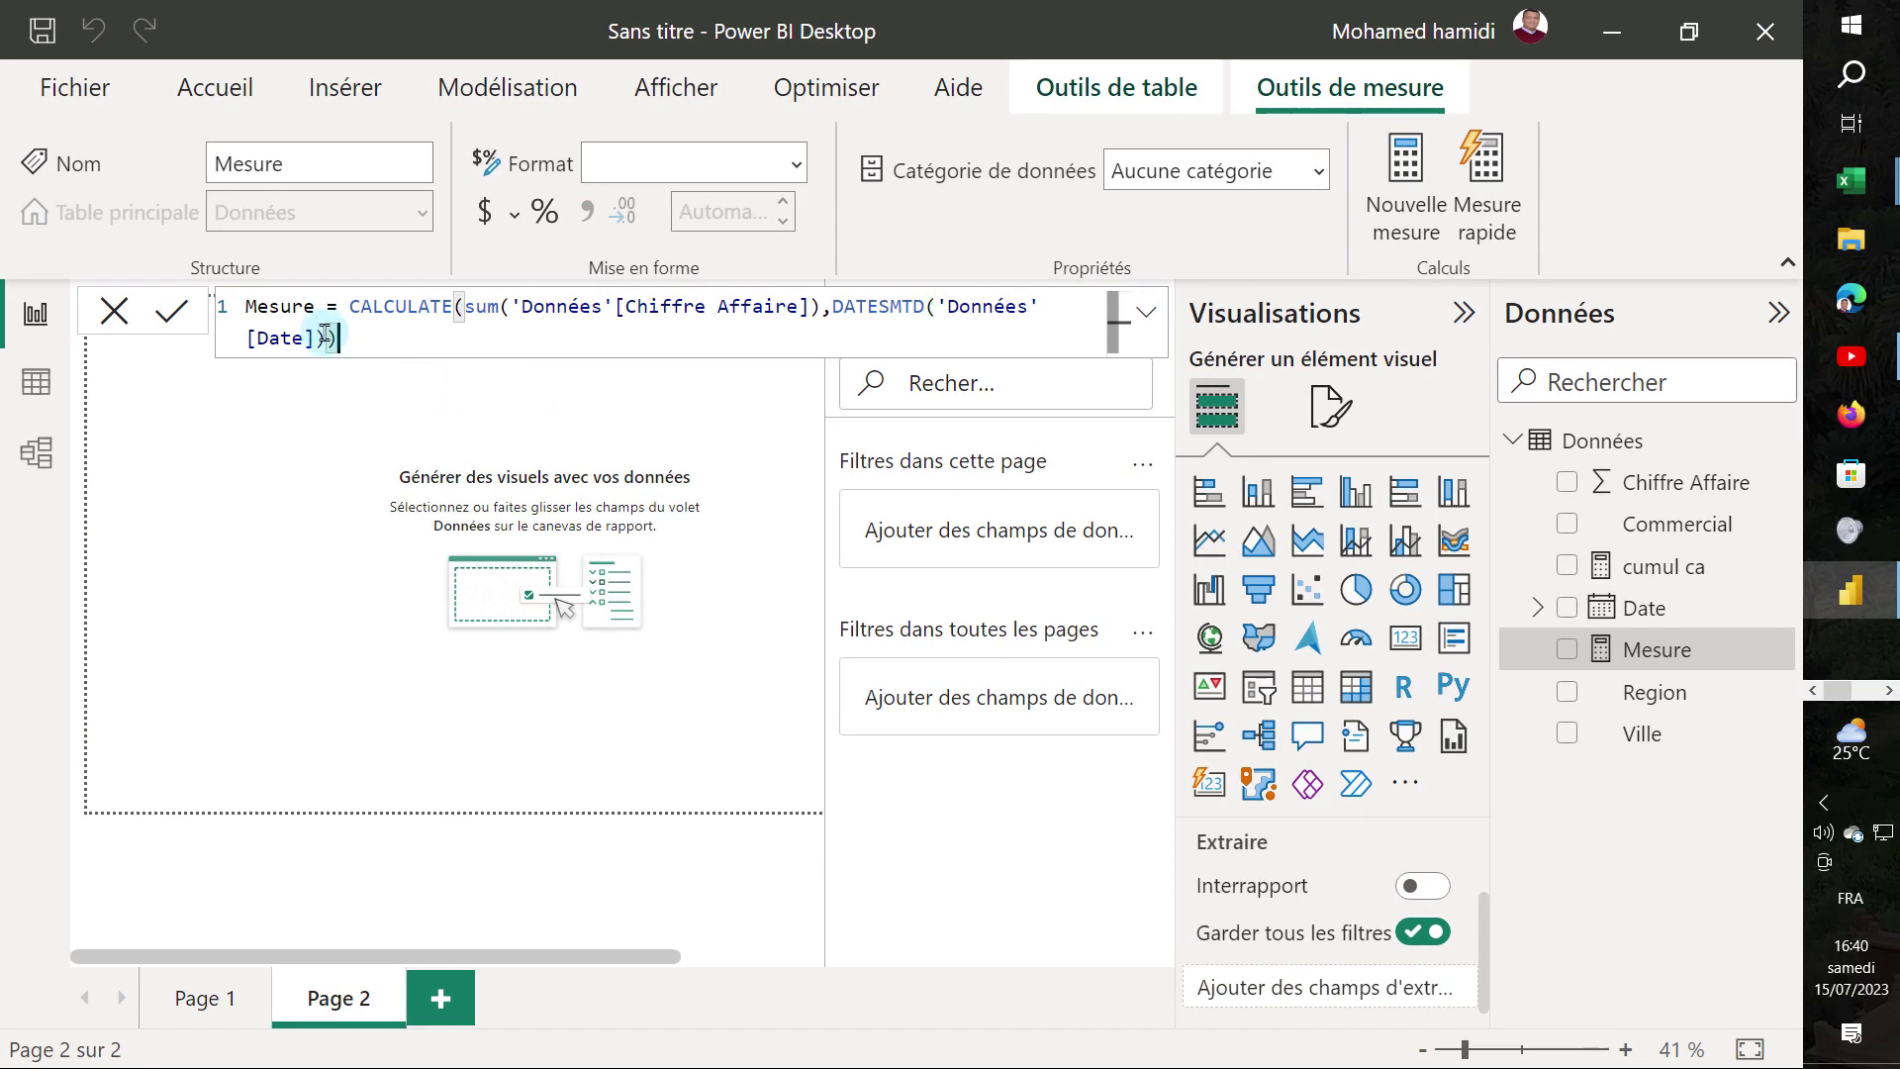
left_click_drag(315, 307, 144, 308)
type("cu")
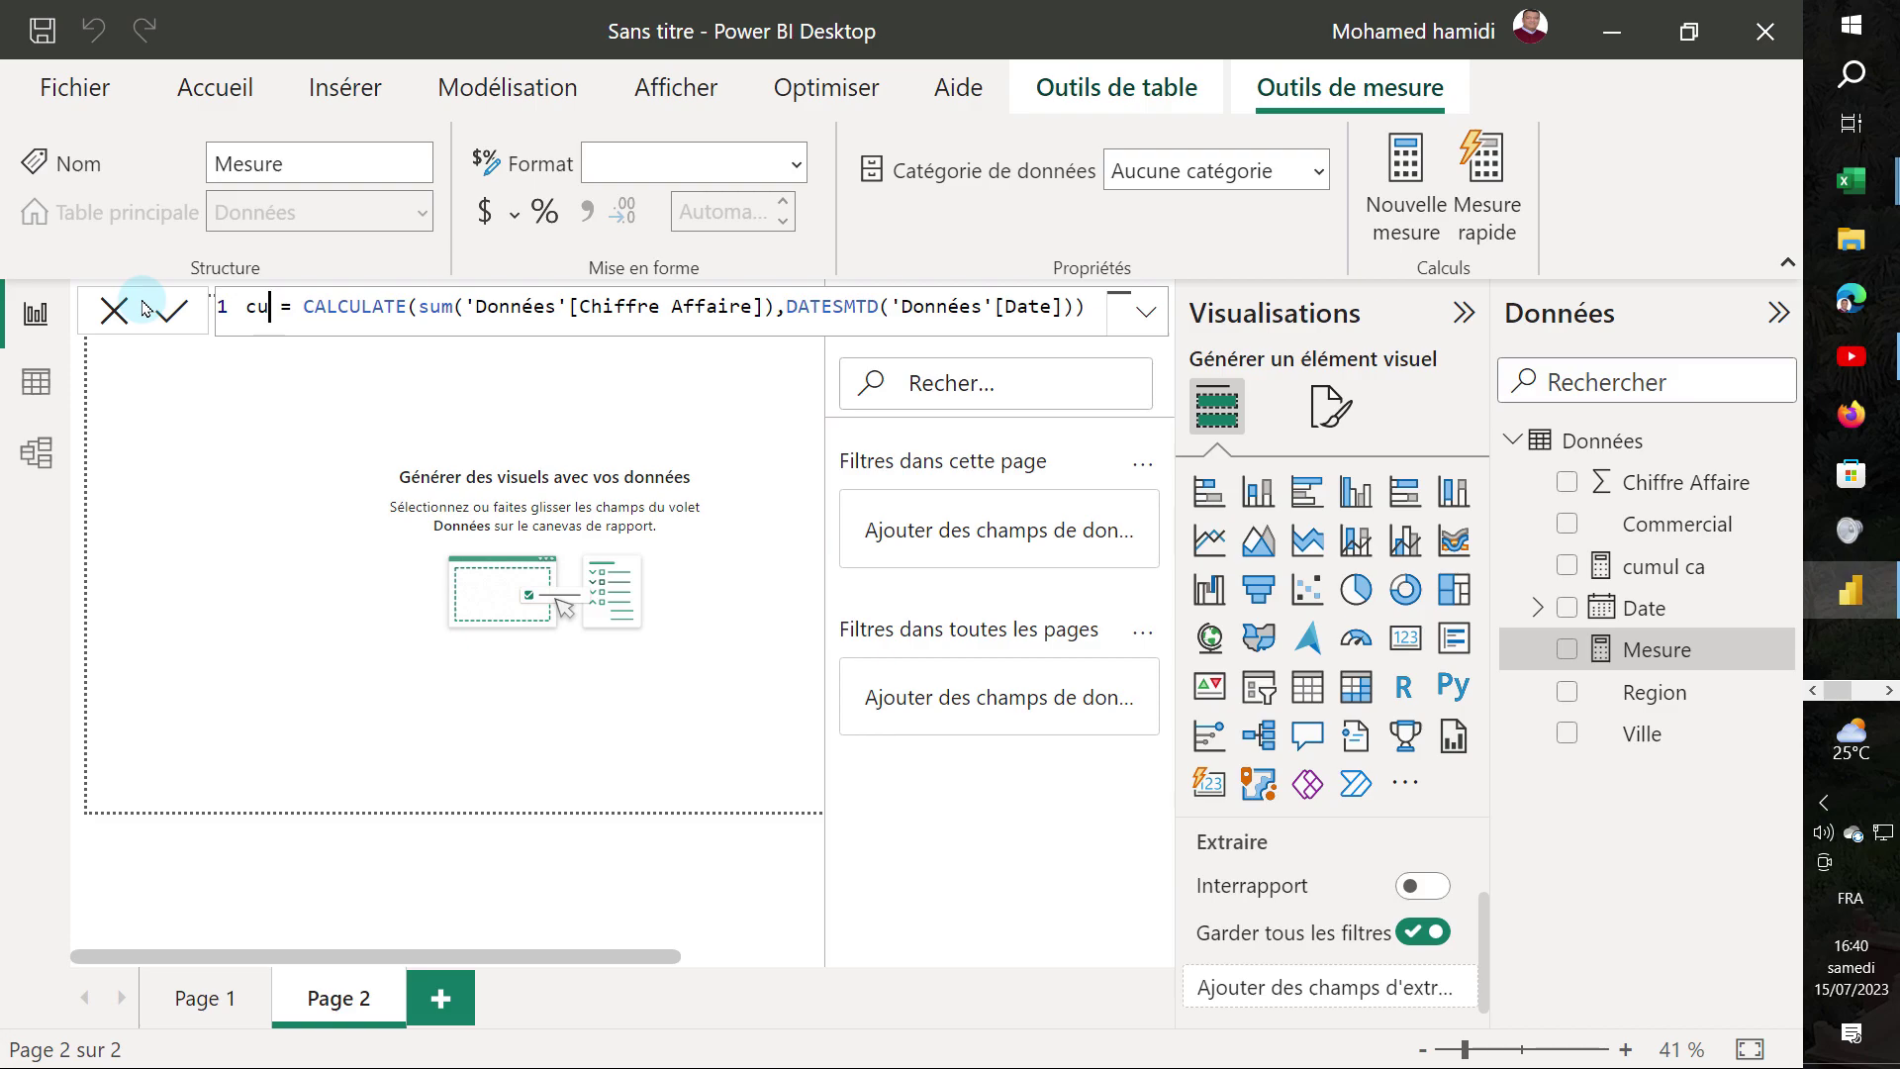
type("mul mois")
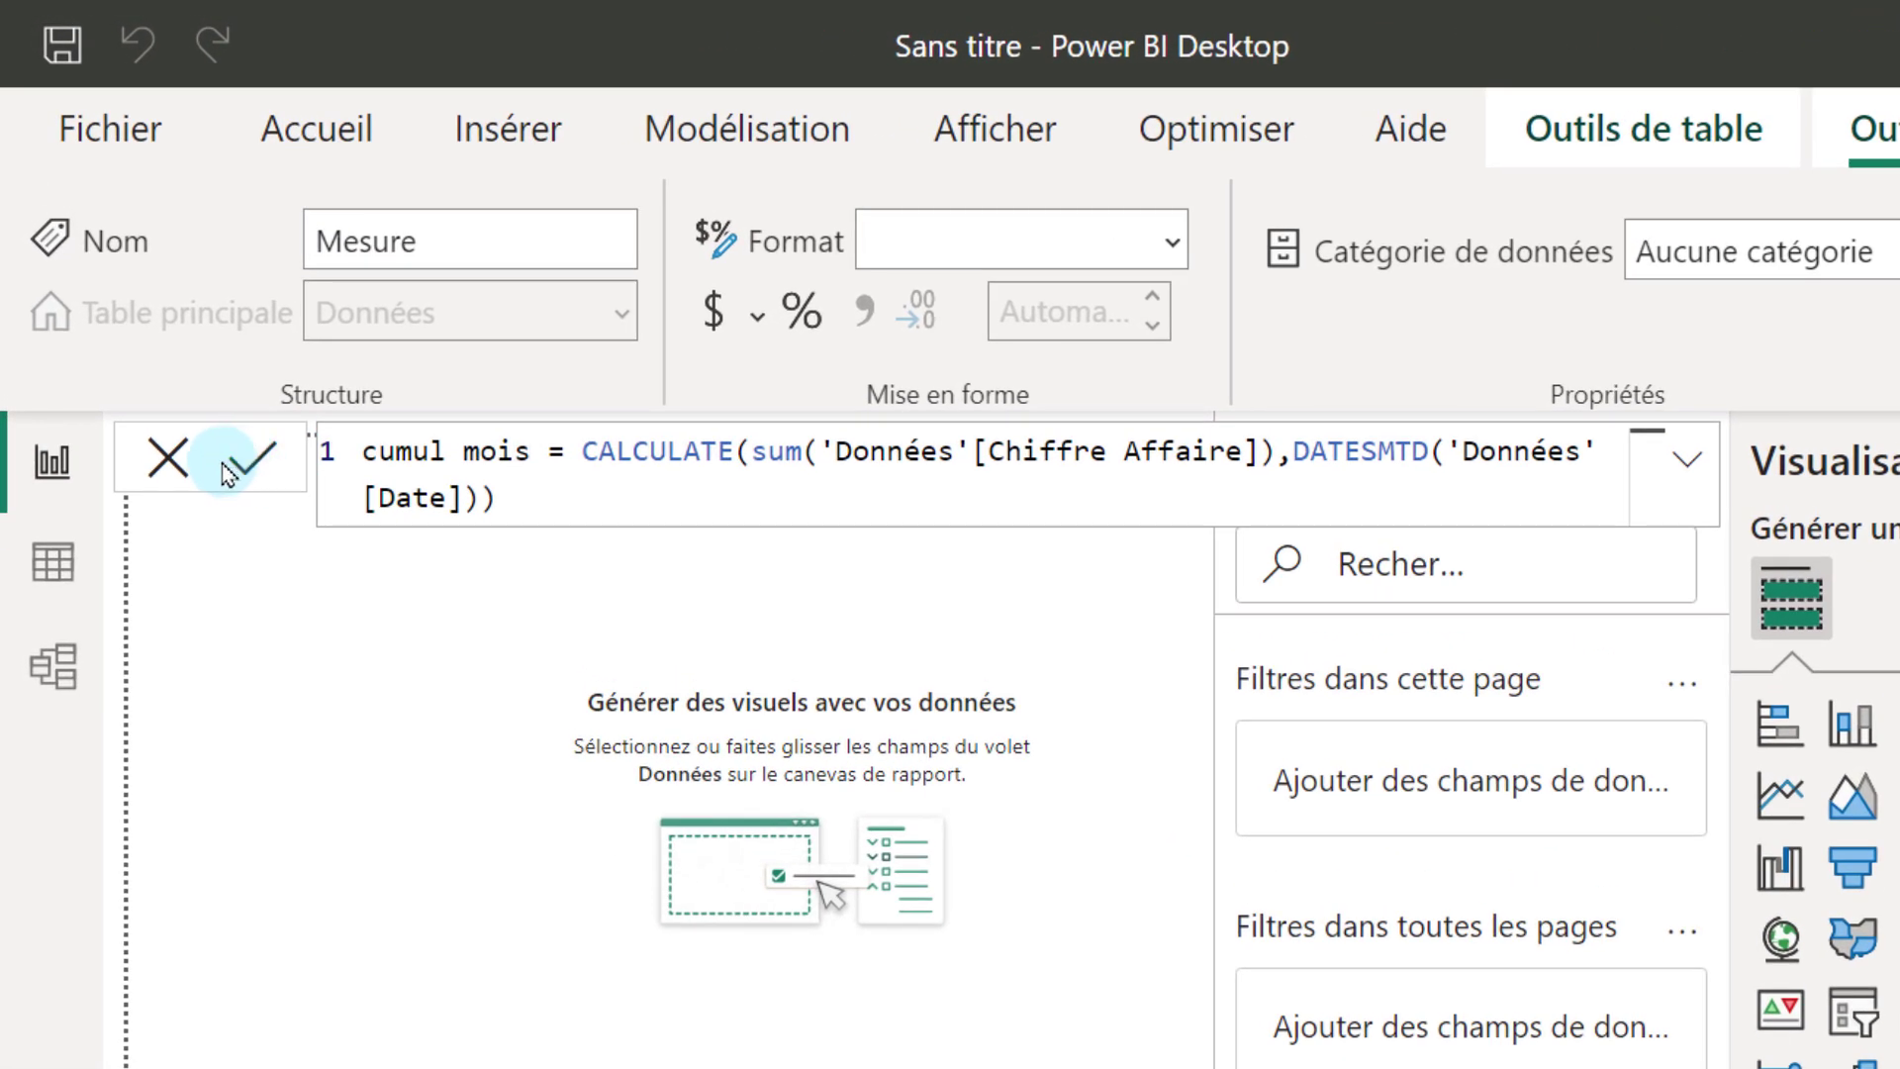
left_click(247, 460)
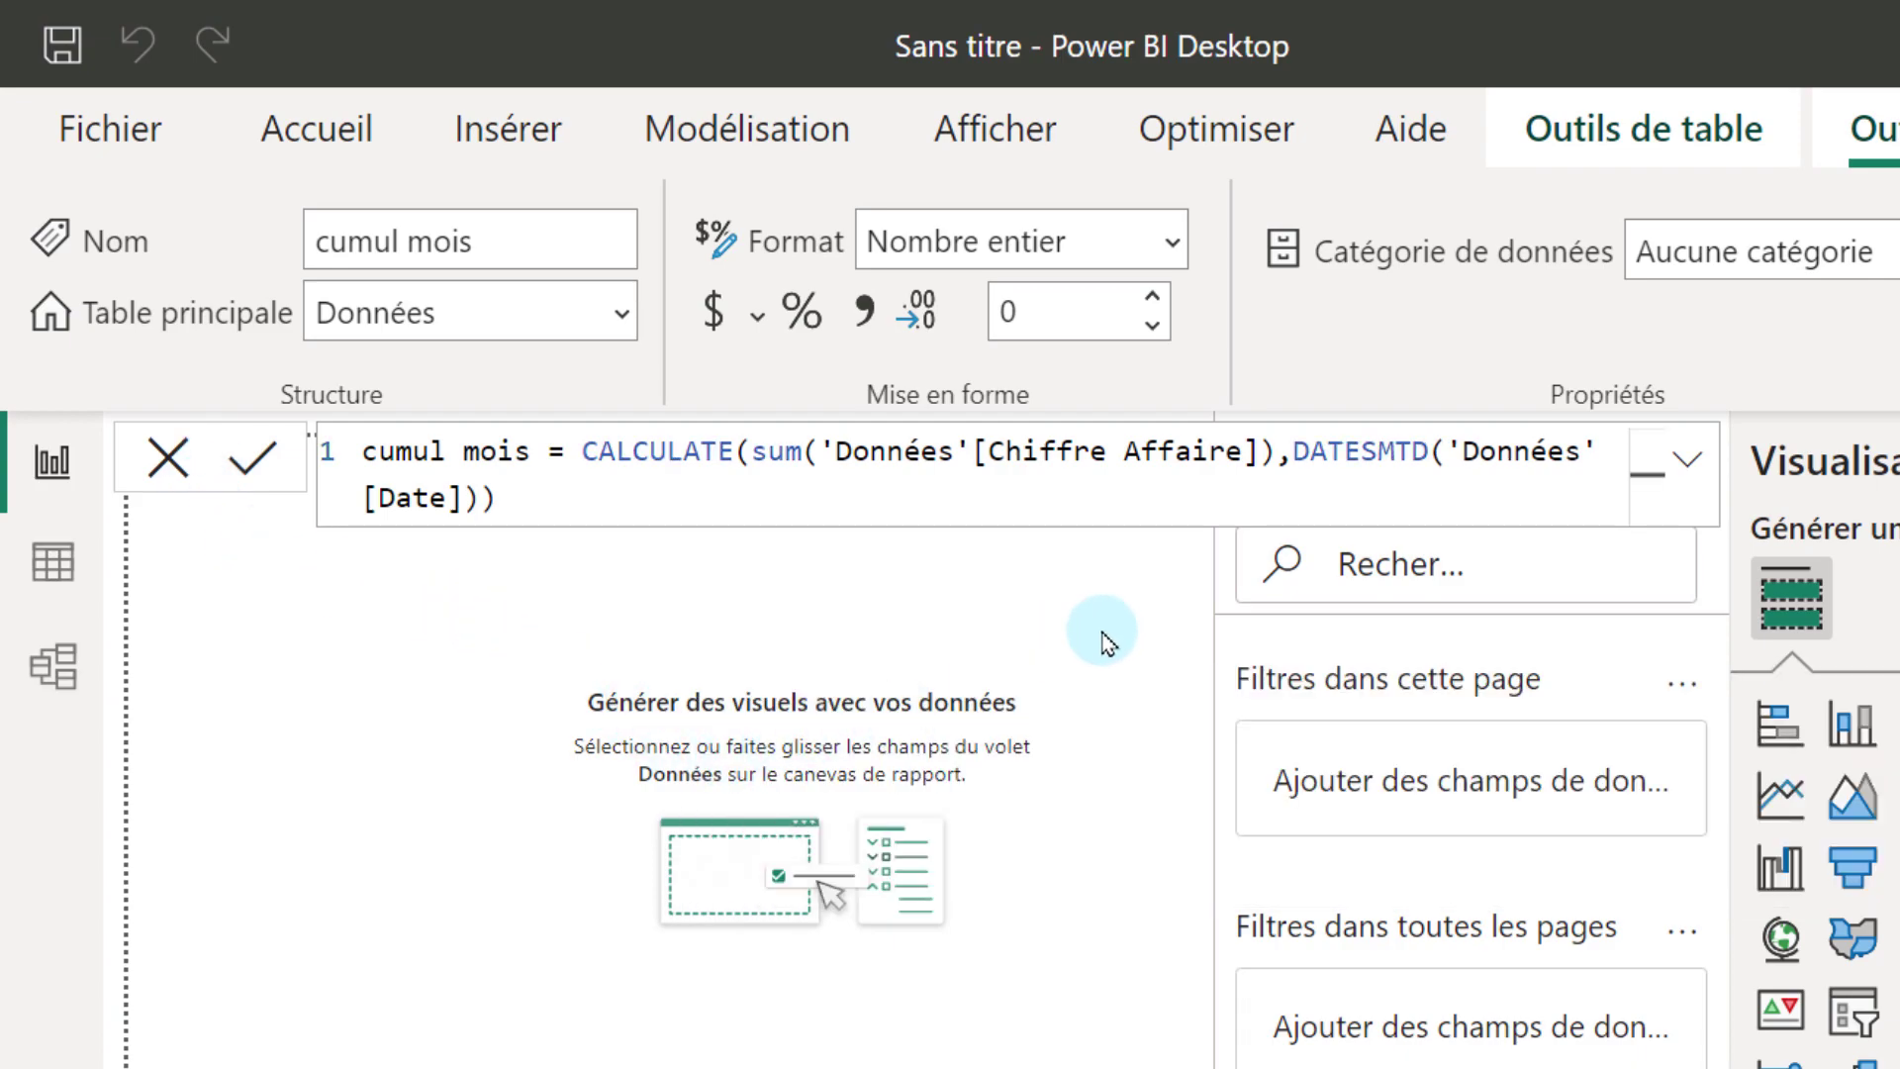
- Add a table on Page 2 listing individual dates with cumul mois, stretched taller
left_click(395, 653)
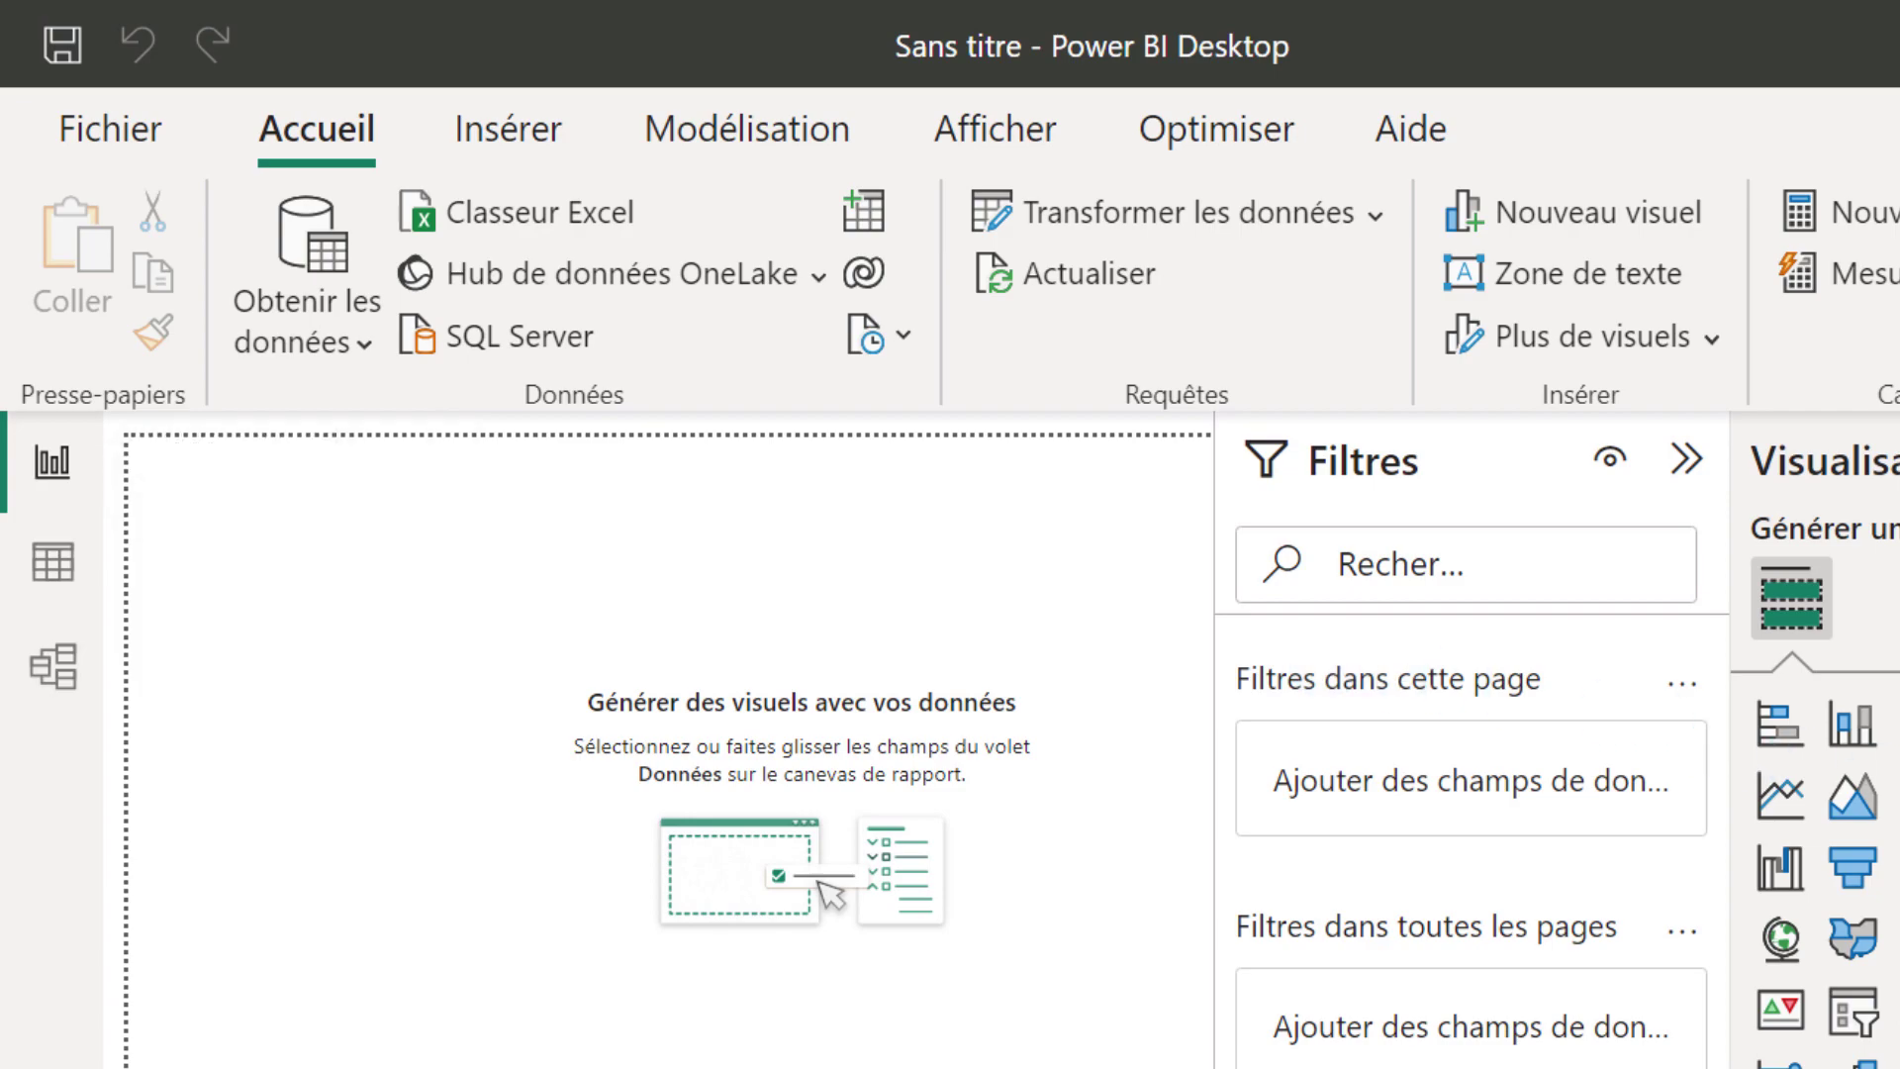
left_click(1790, 596)
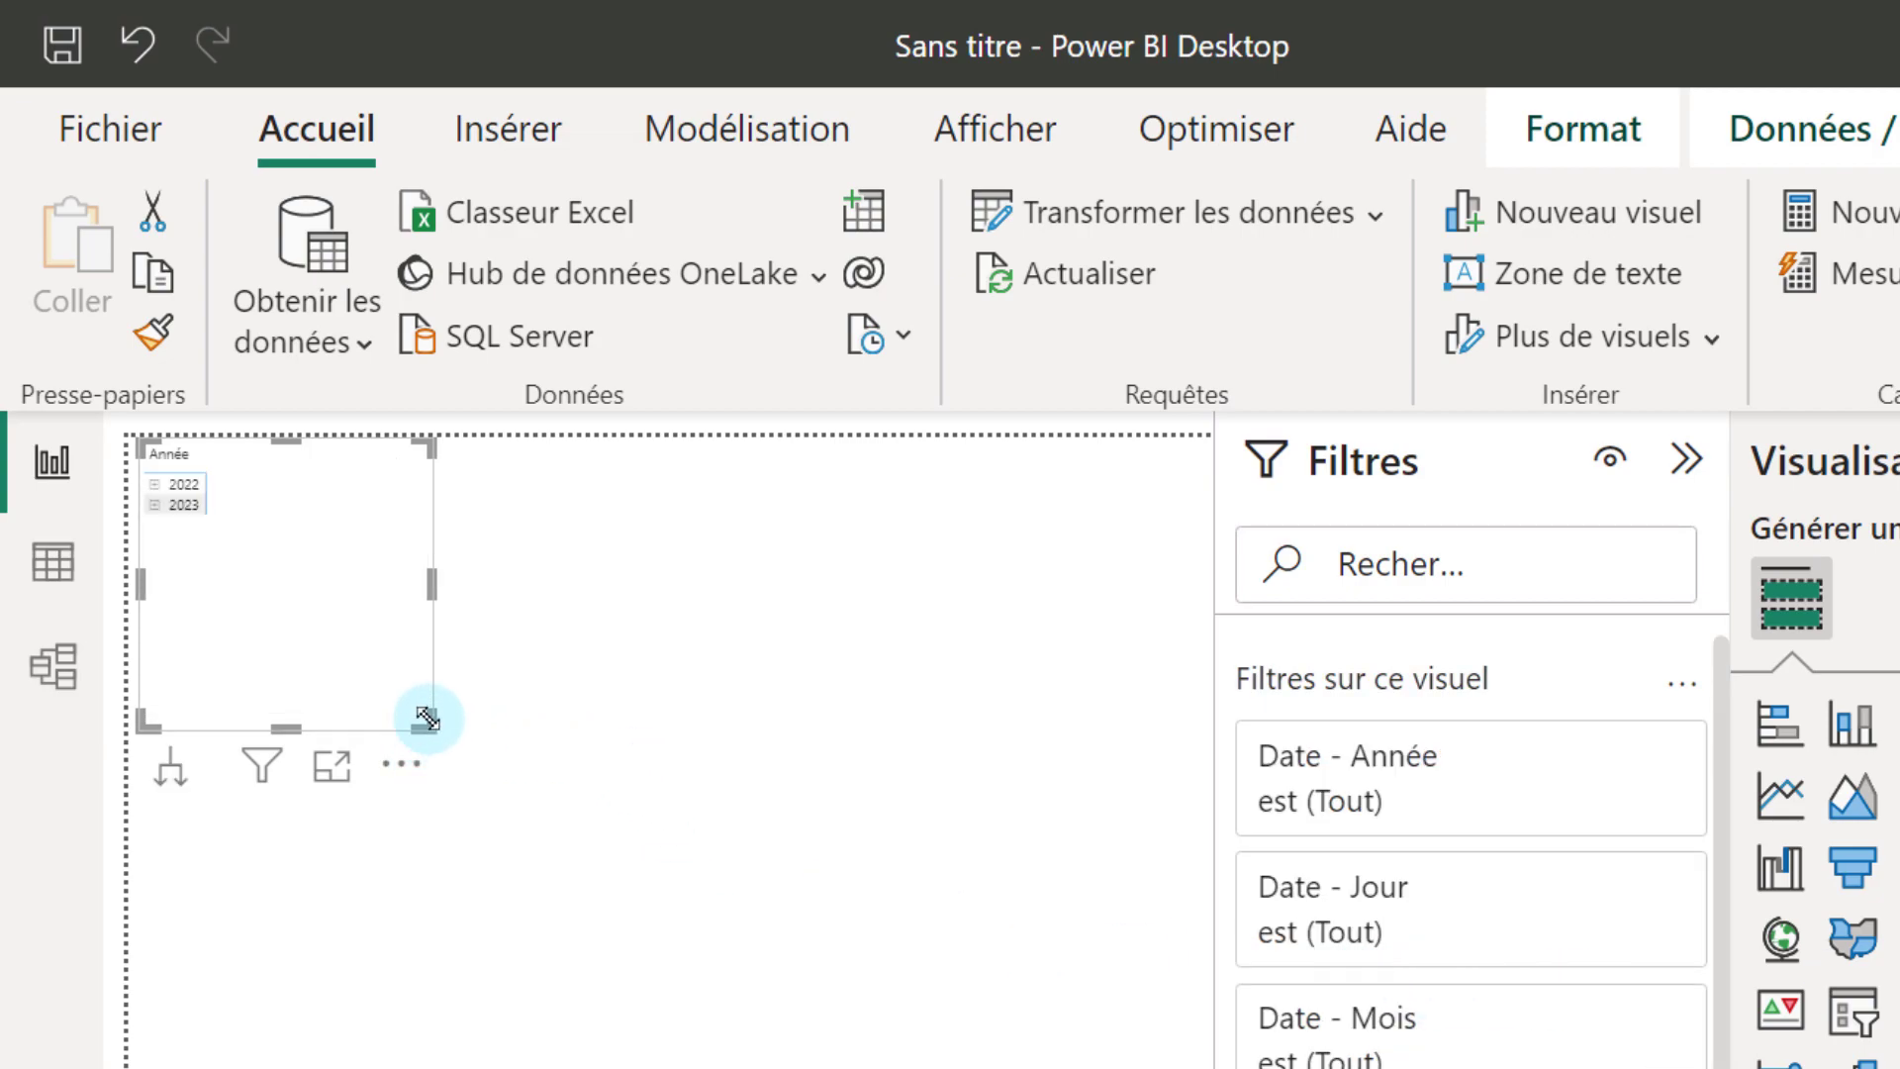
left_click_drag(433, 723, 457, 759)
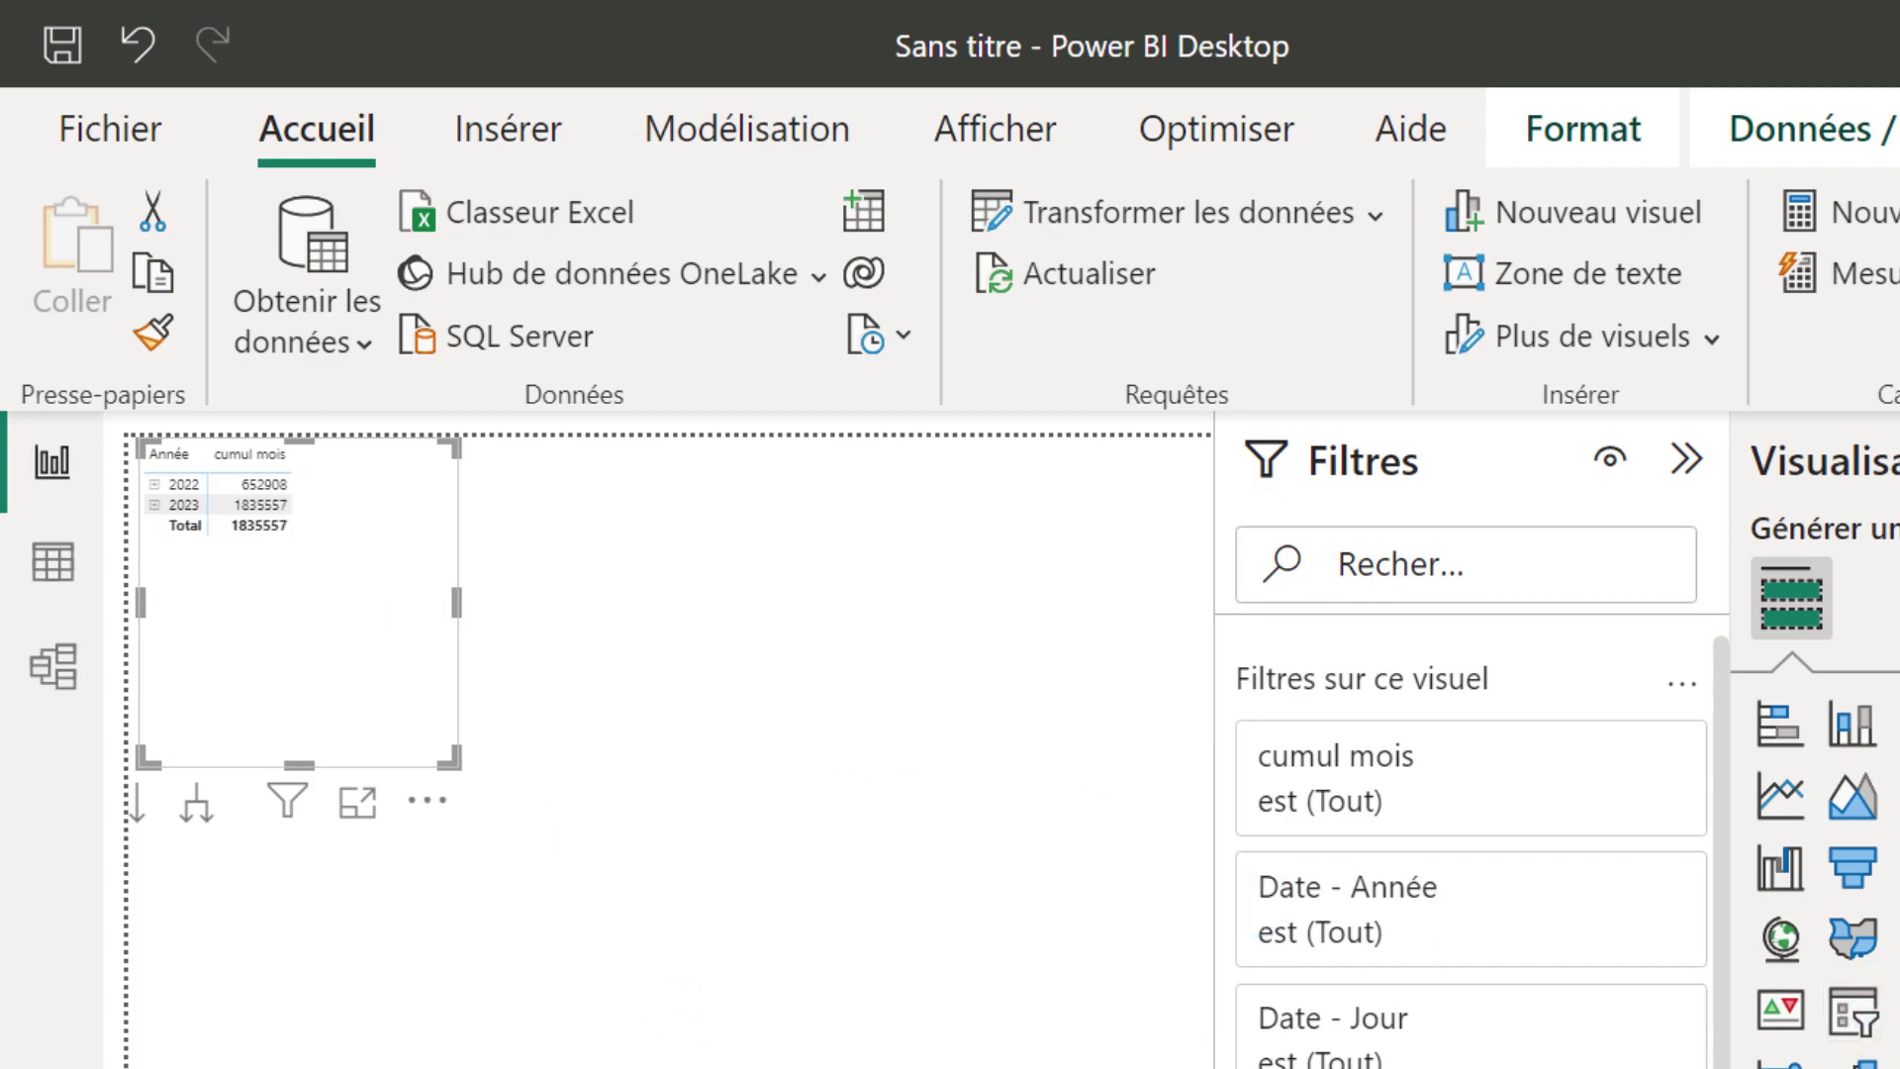
right_click(1528, 951)
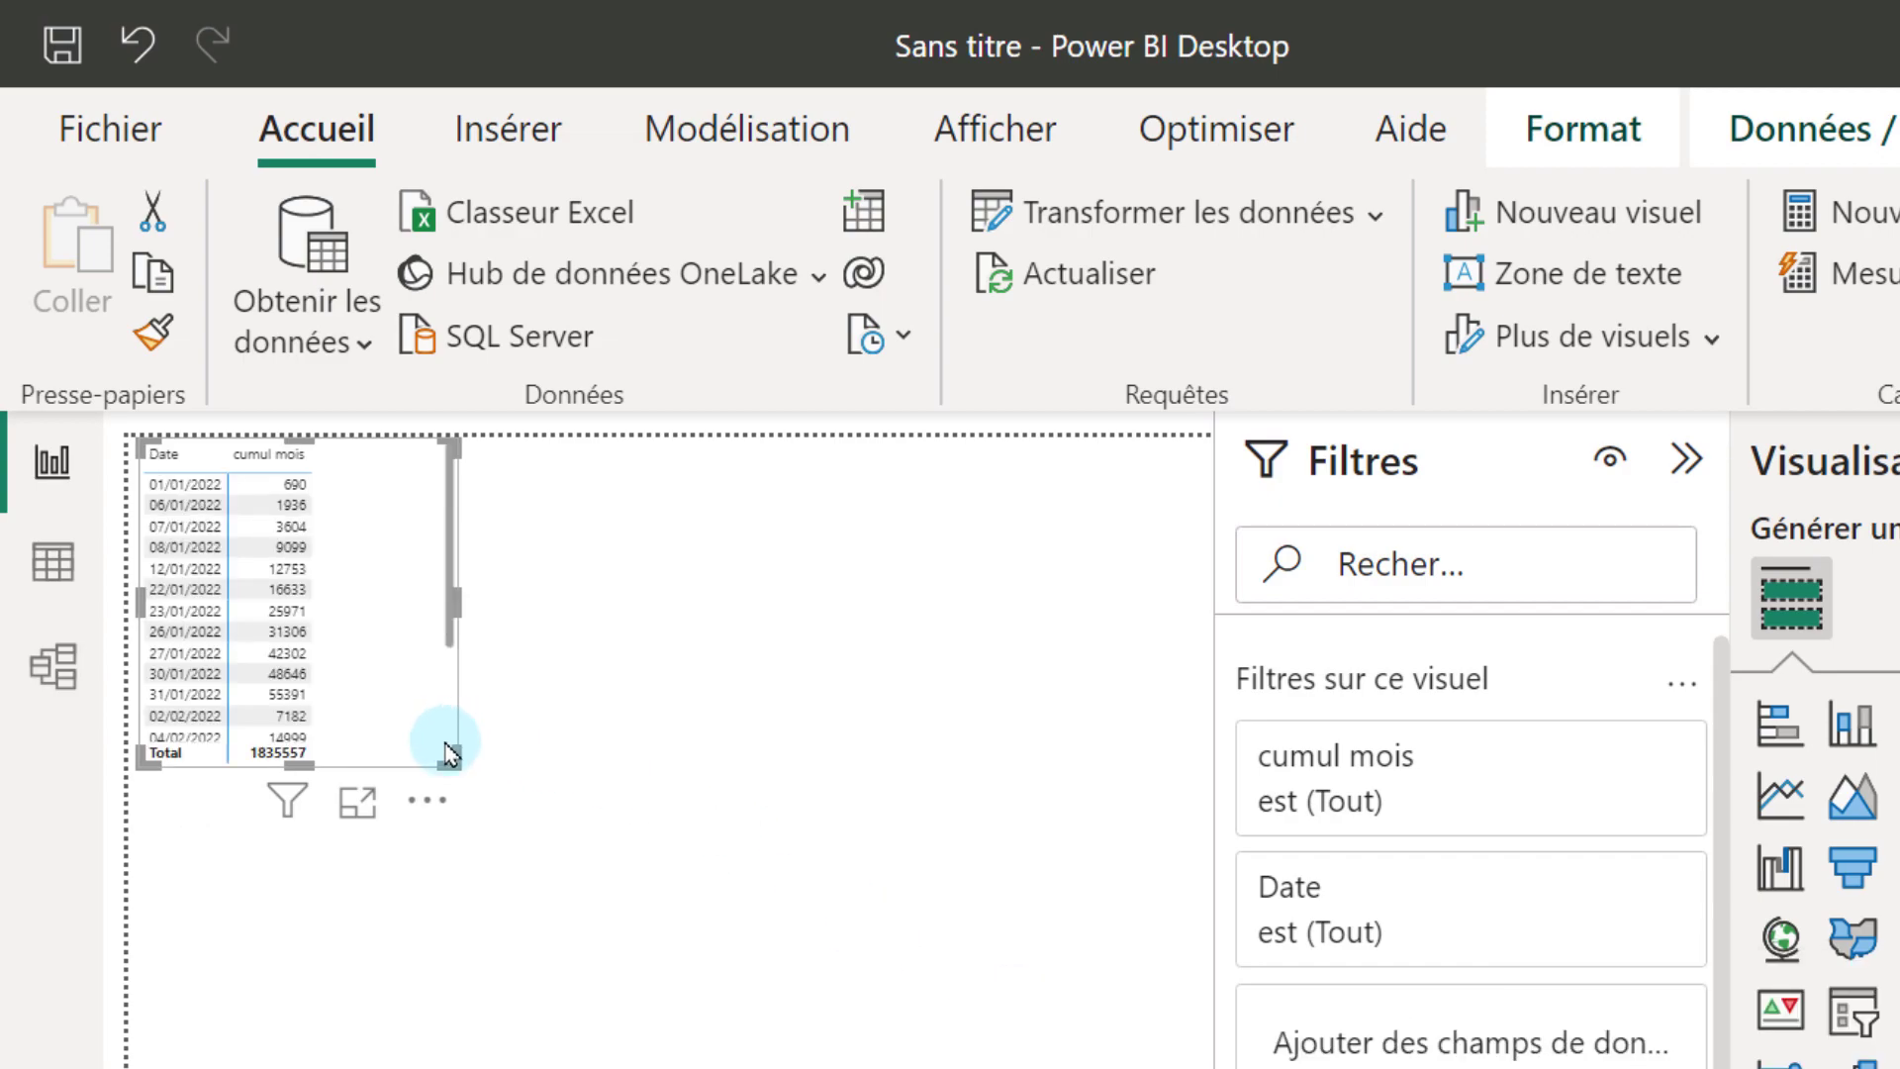
left_click_drag(621, 1029, 602, 1018)
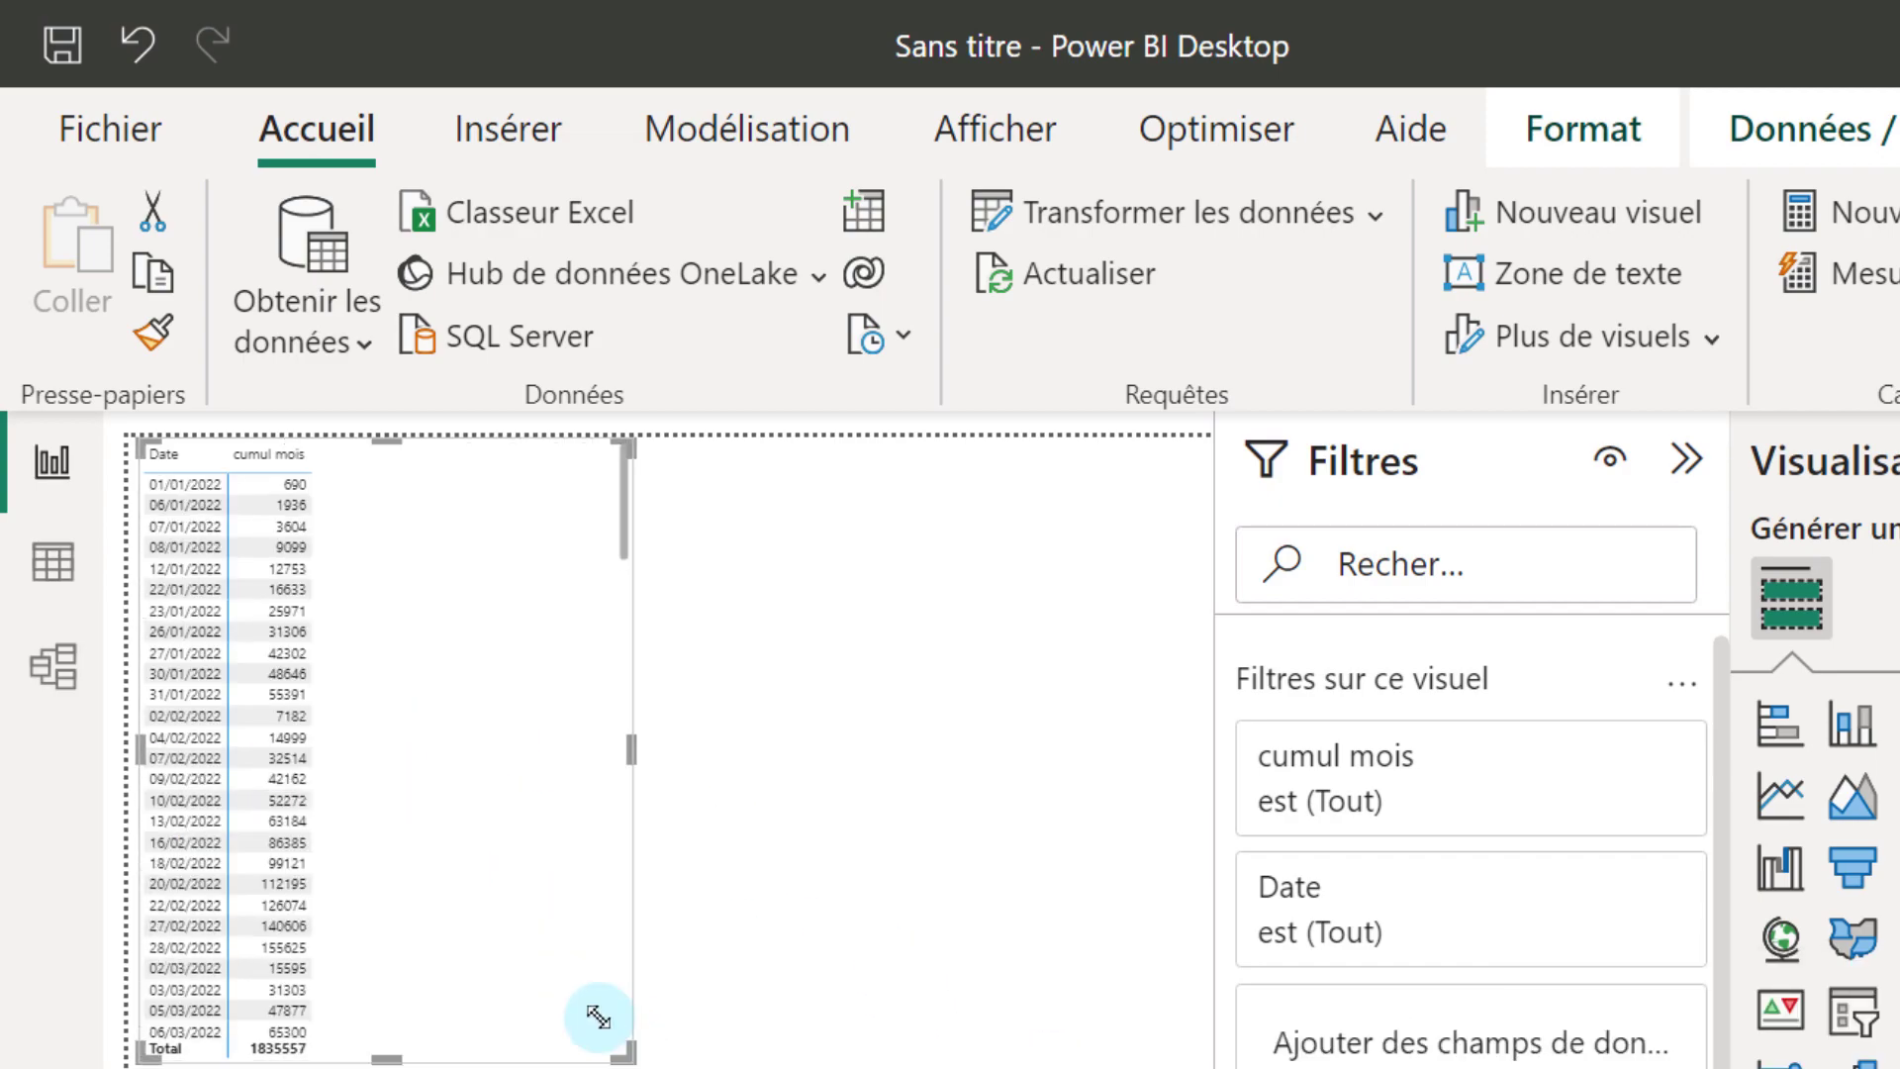
left_click(447, 767)
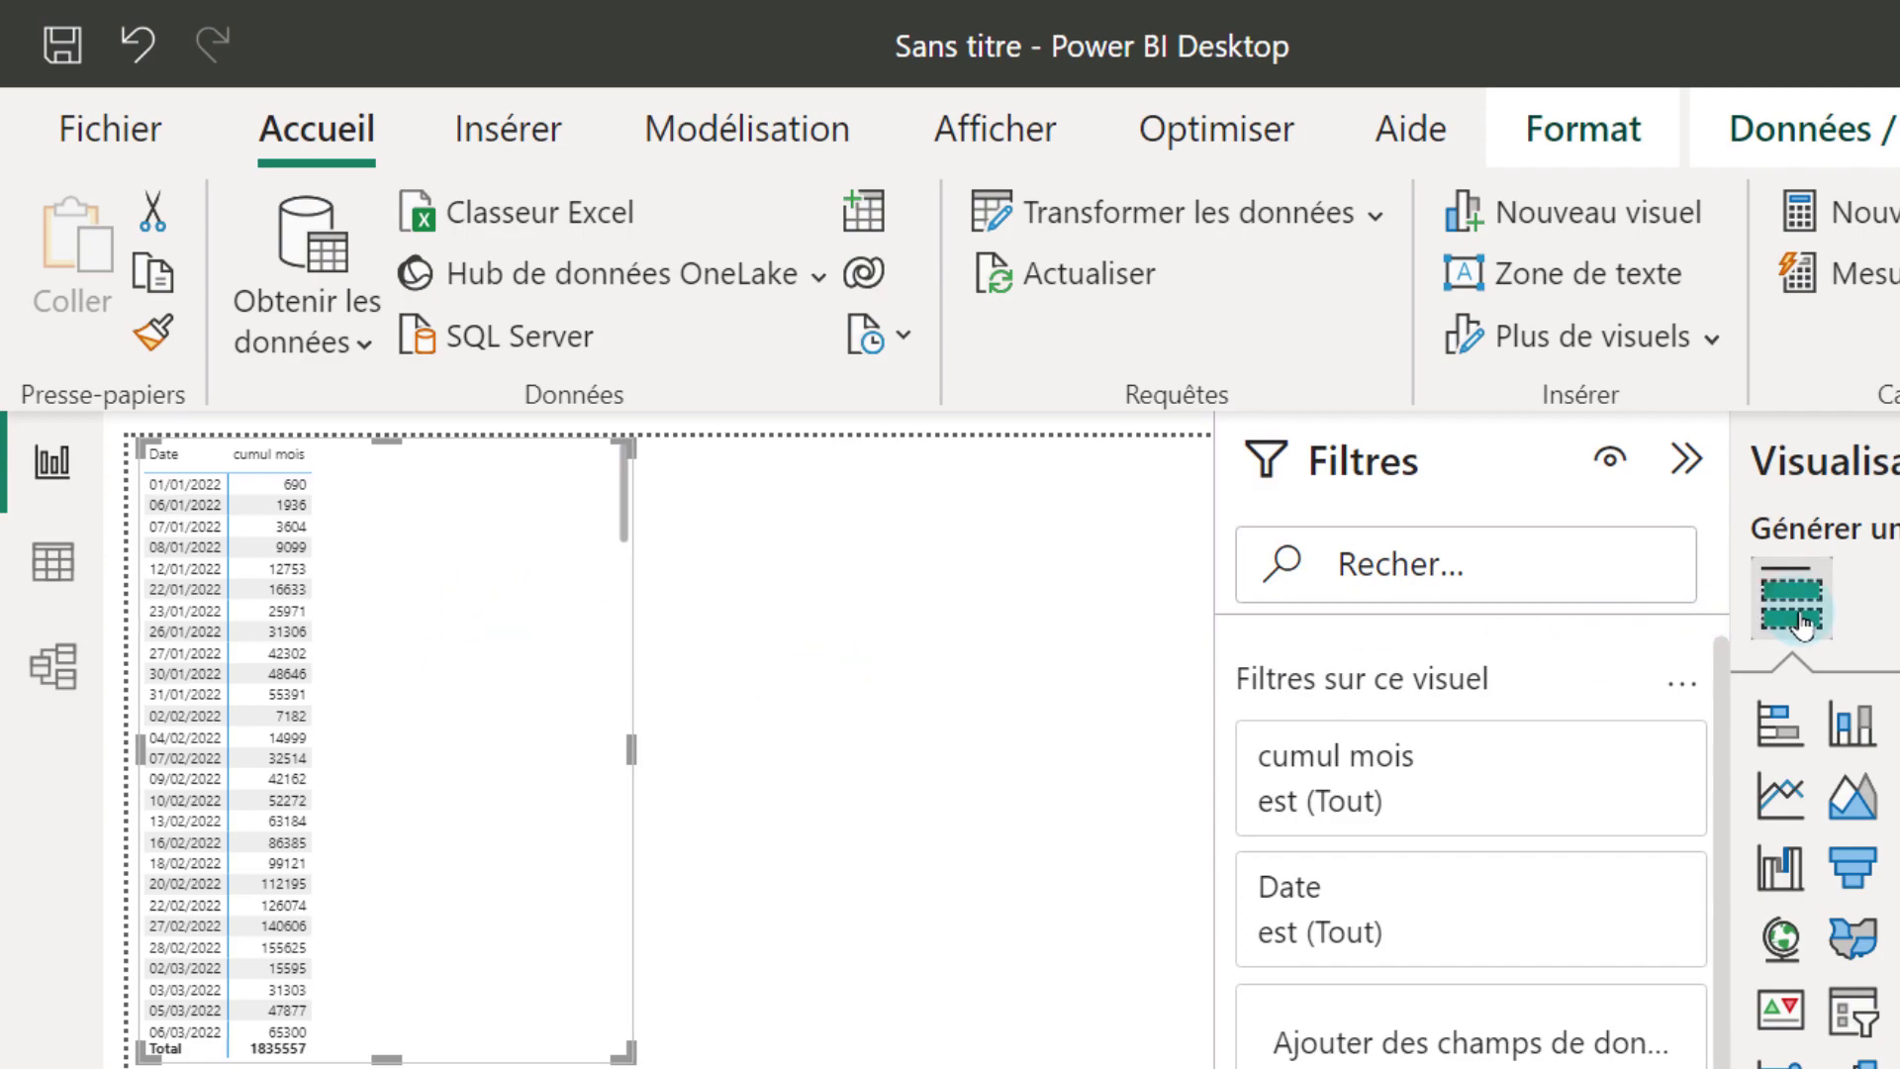
- Turn on Barres de données for the cumul mois values and scroll to review them
left_click(1860, 598)
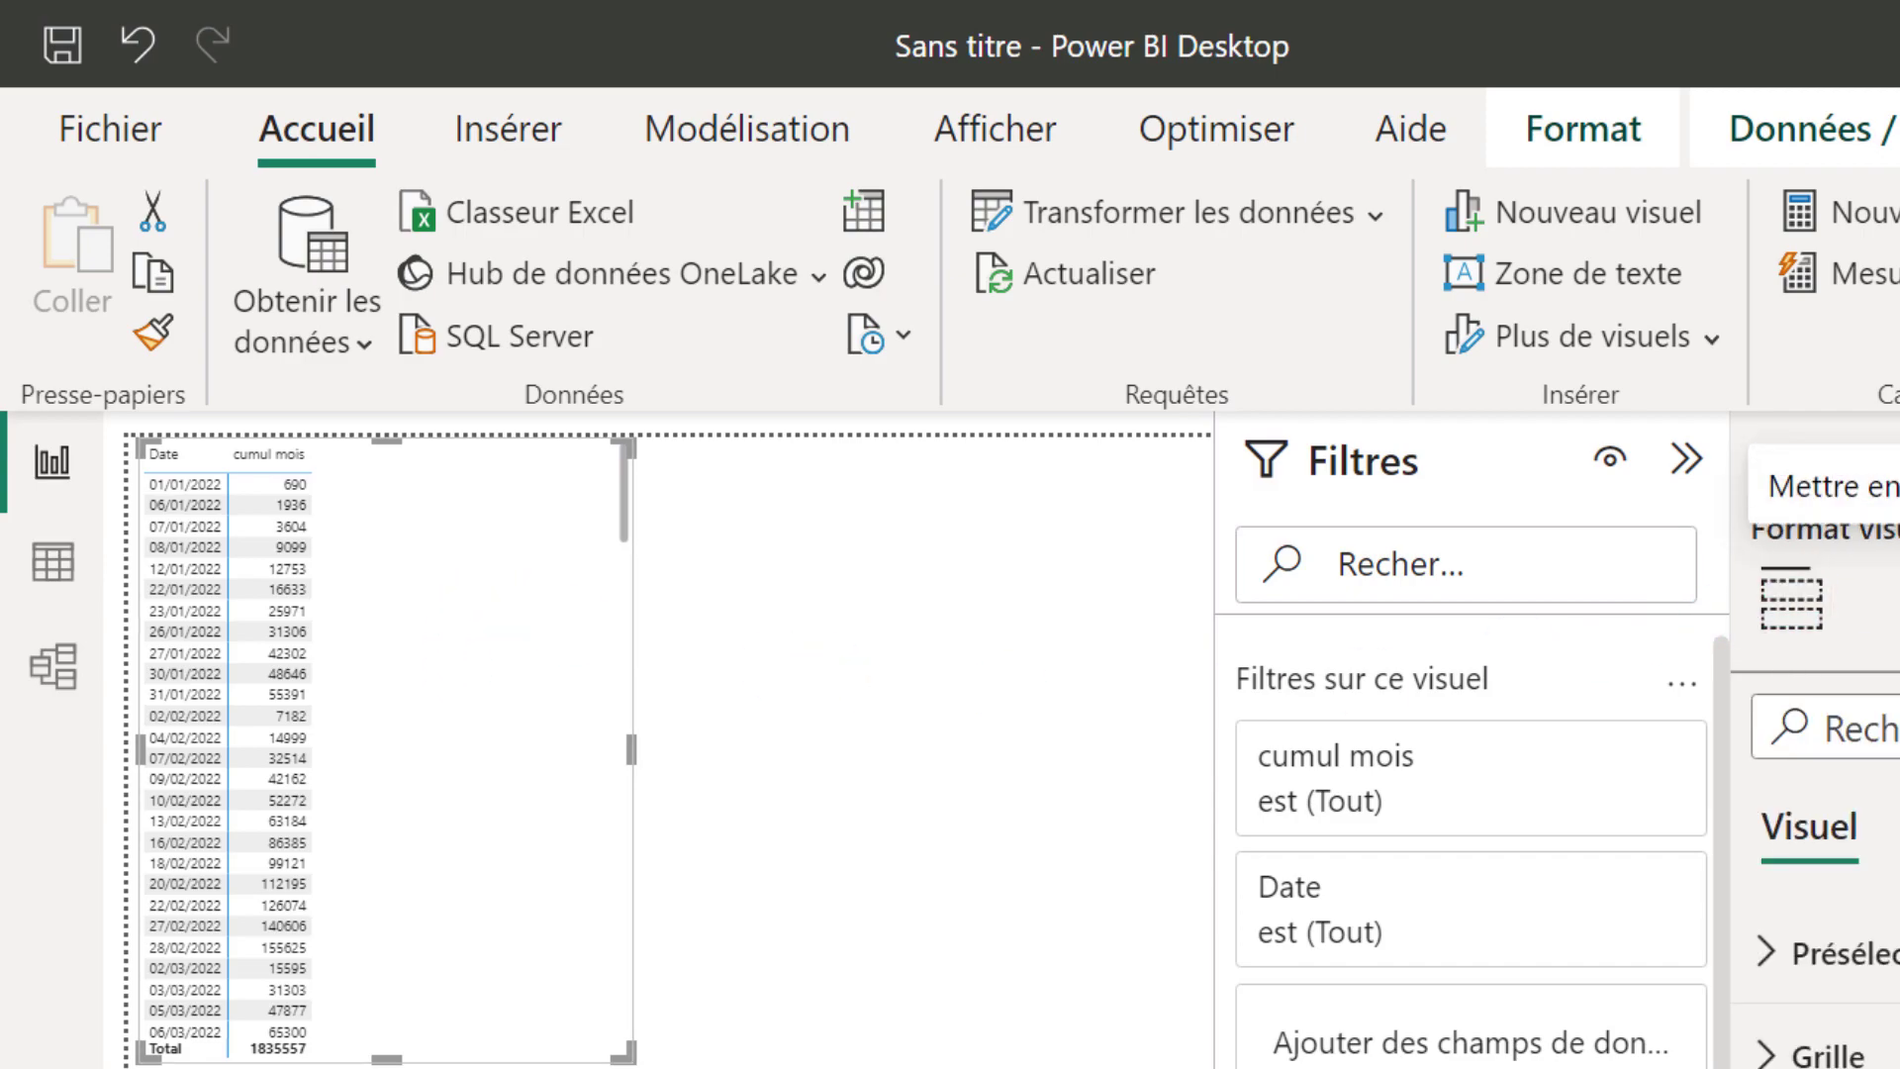
scroll(1894, 737, "down", 3)
scroll(1894, 737, "down", 3)
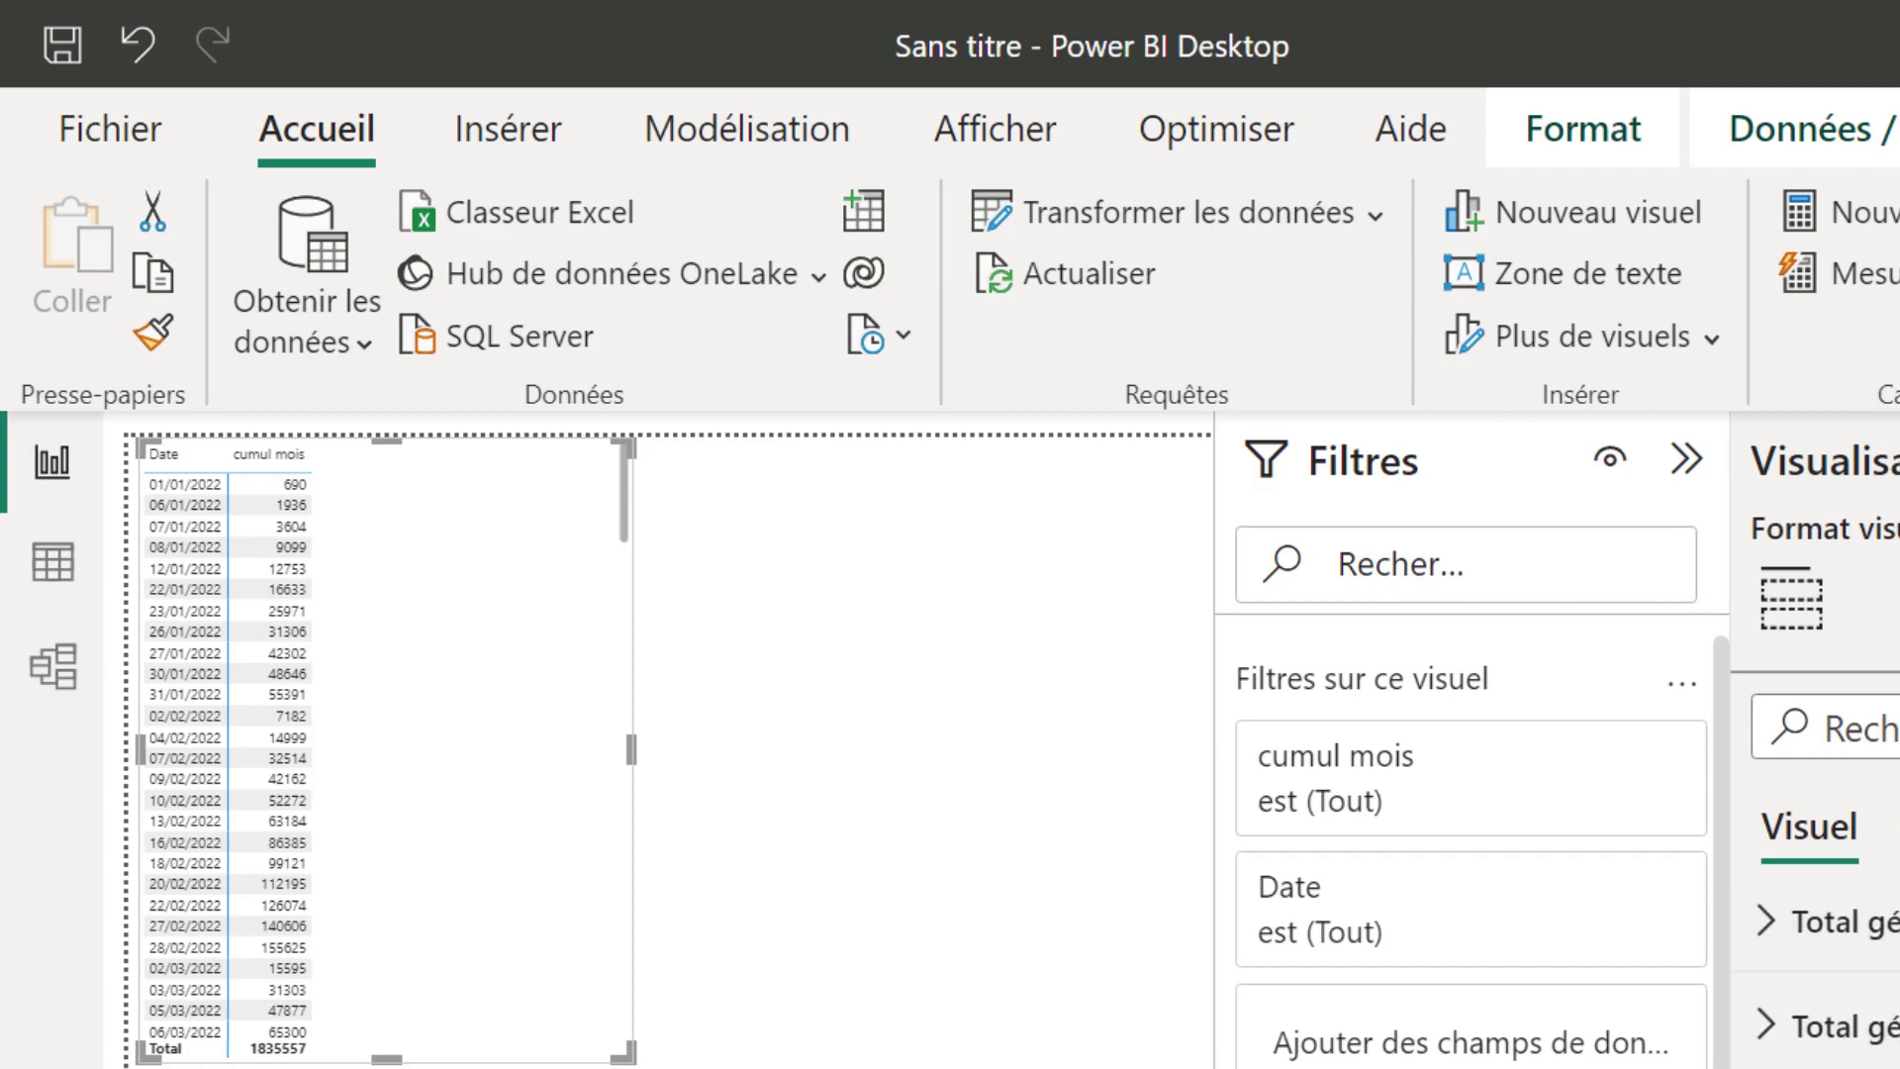
scroll(1816, 890, "down", 2)
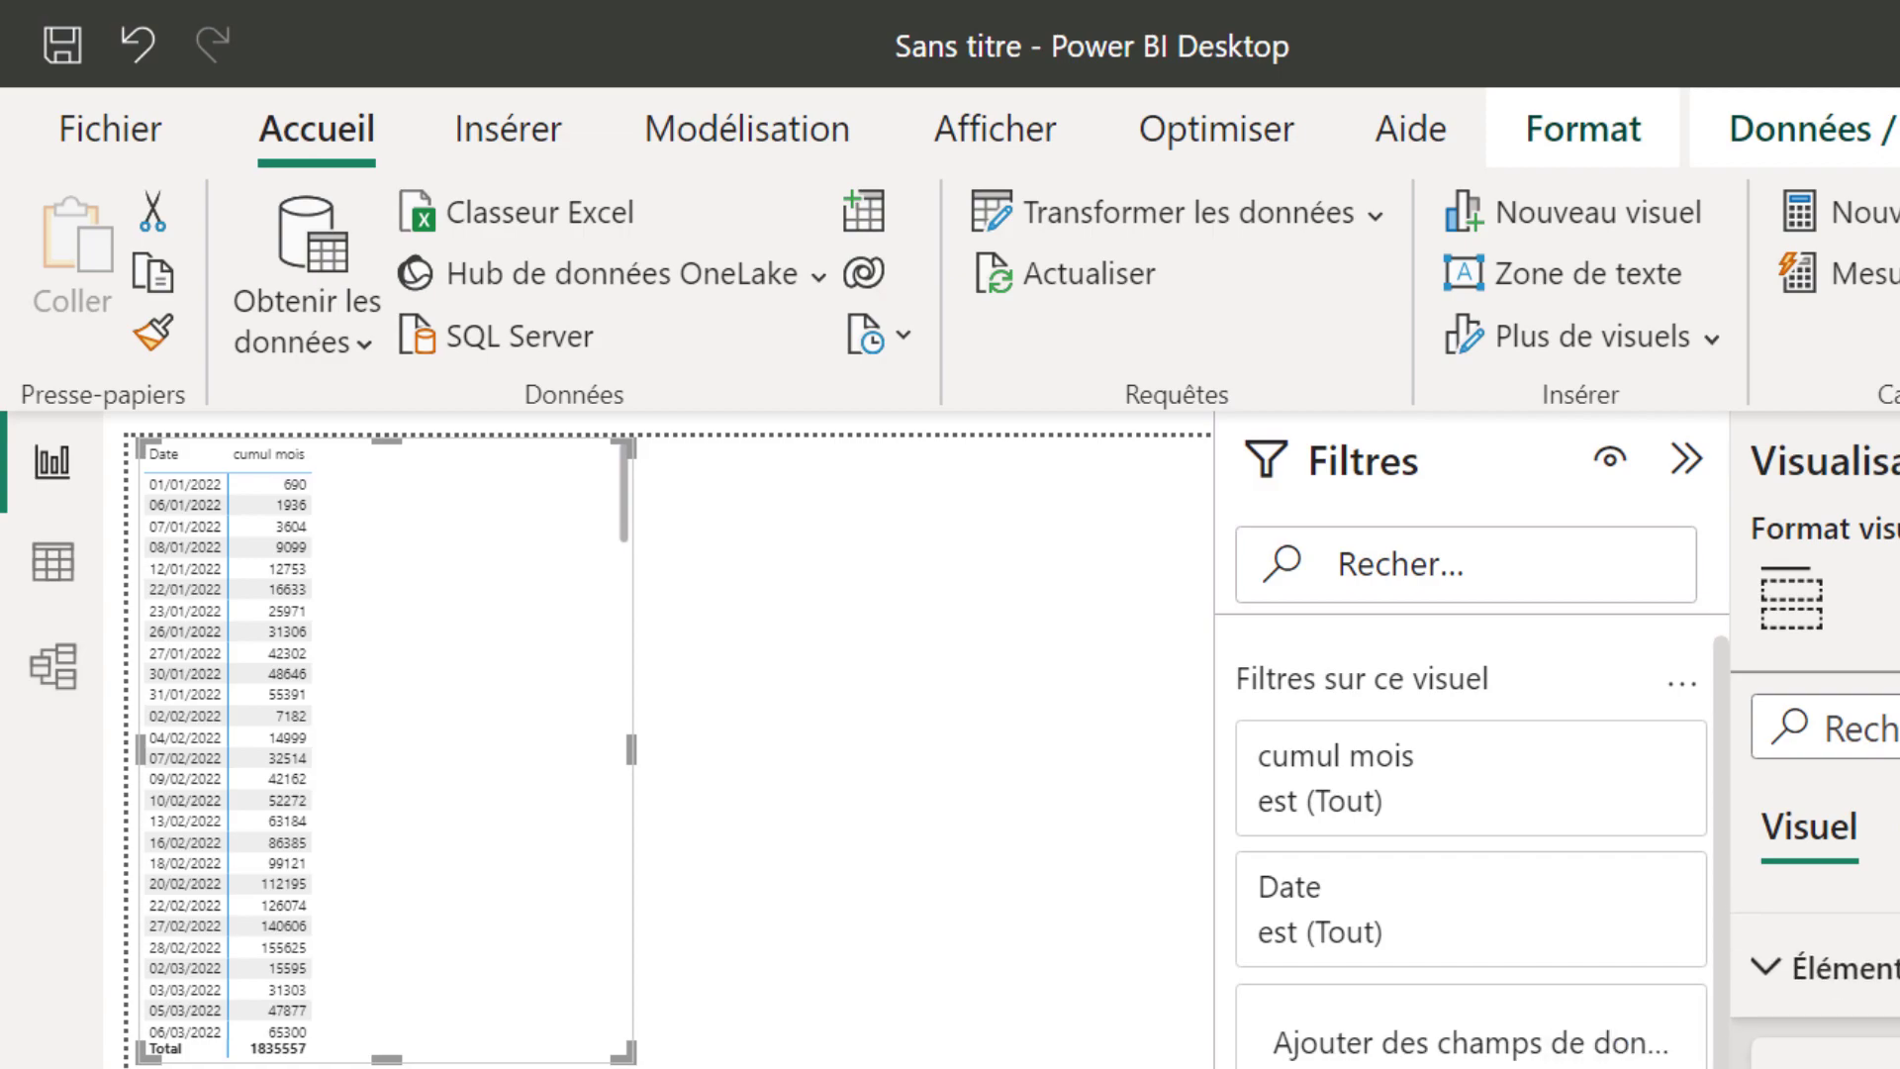
scroll(1826, 969, "down", 2)
scroll(1825, 970, "down", 2)
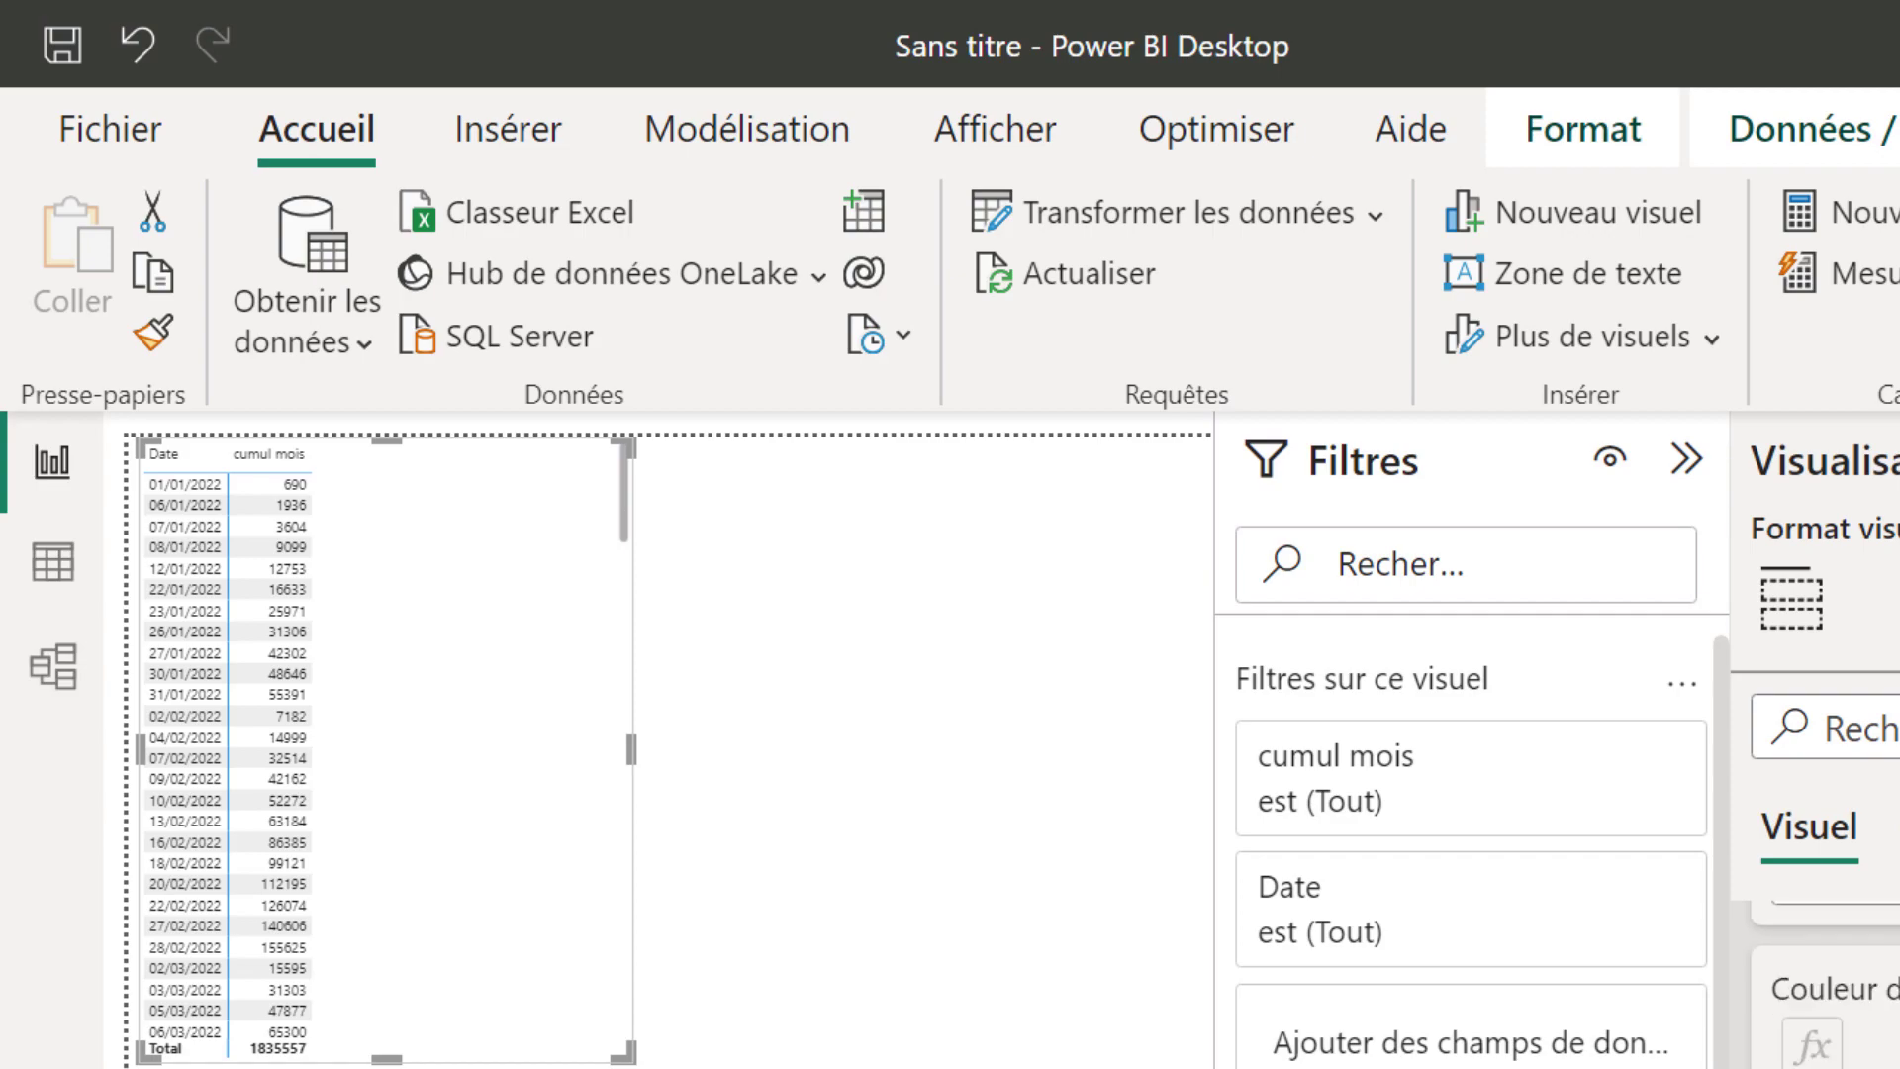
left_click(653, 1057)
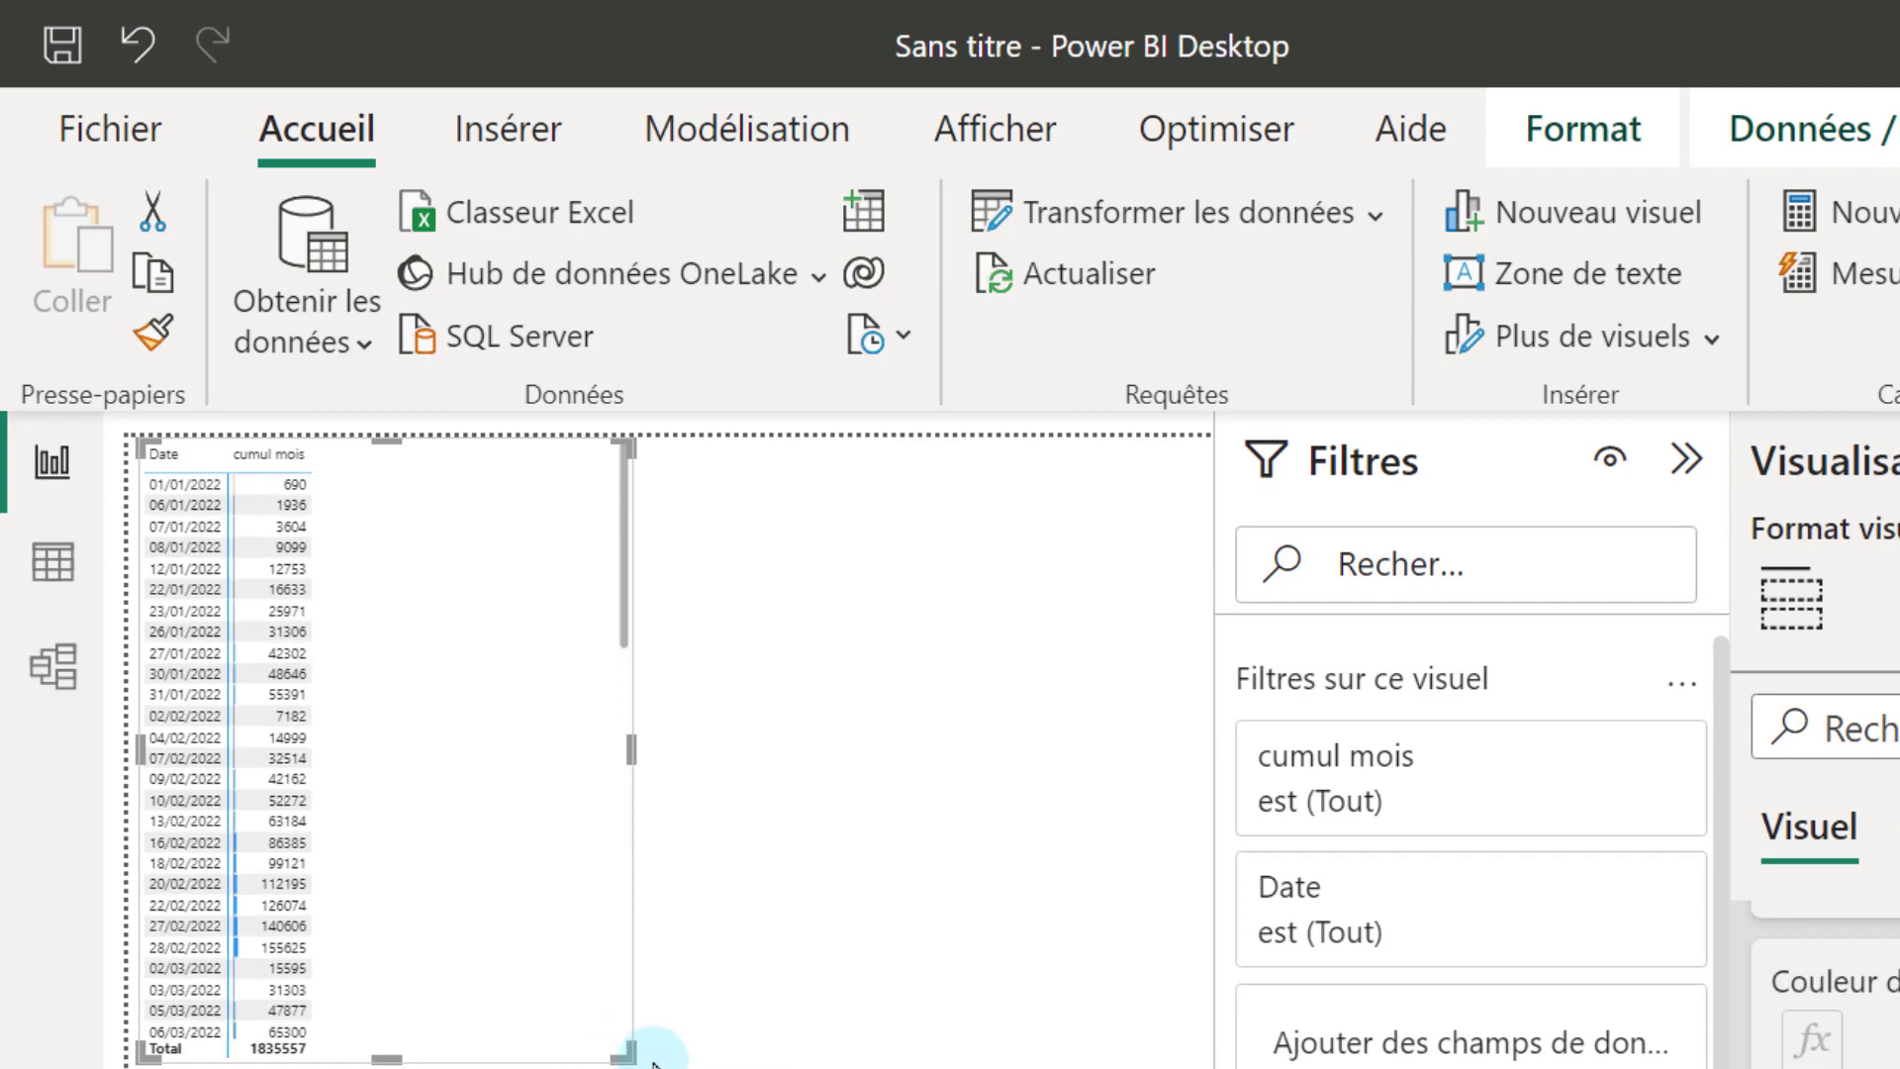
left_click_drag(623, 1047, 821, 1068)
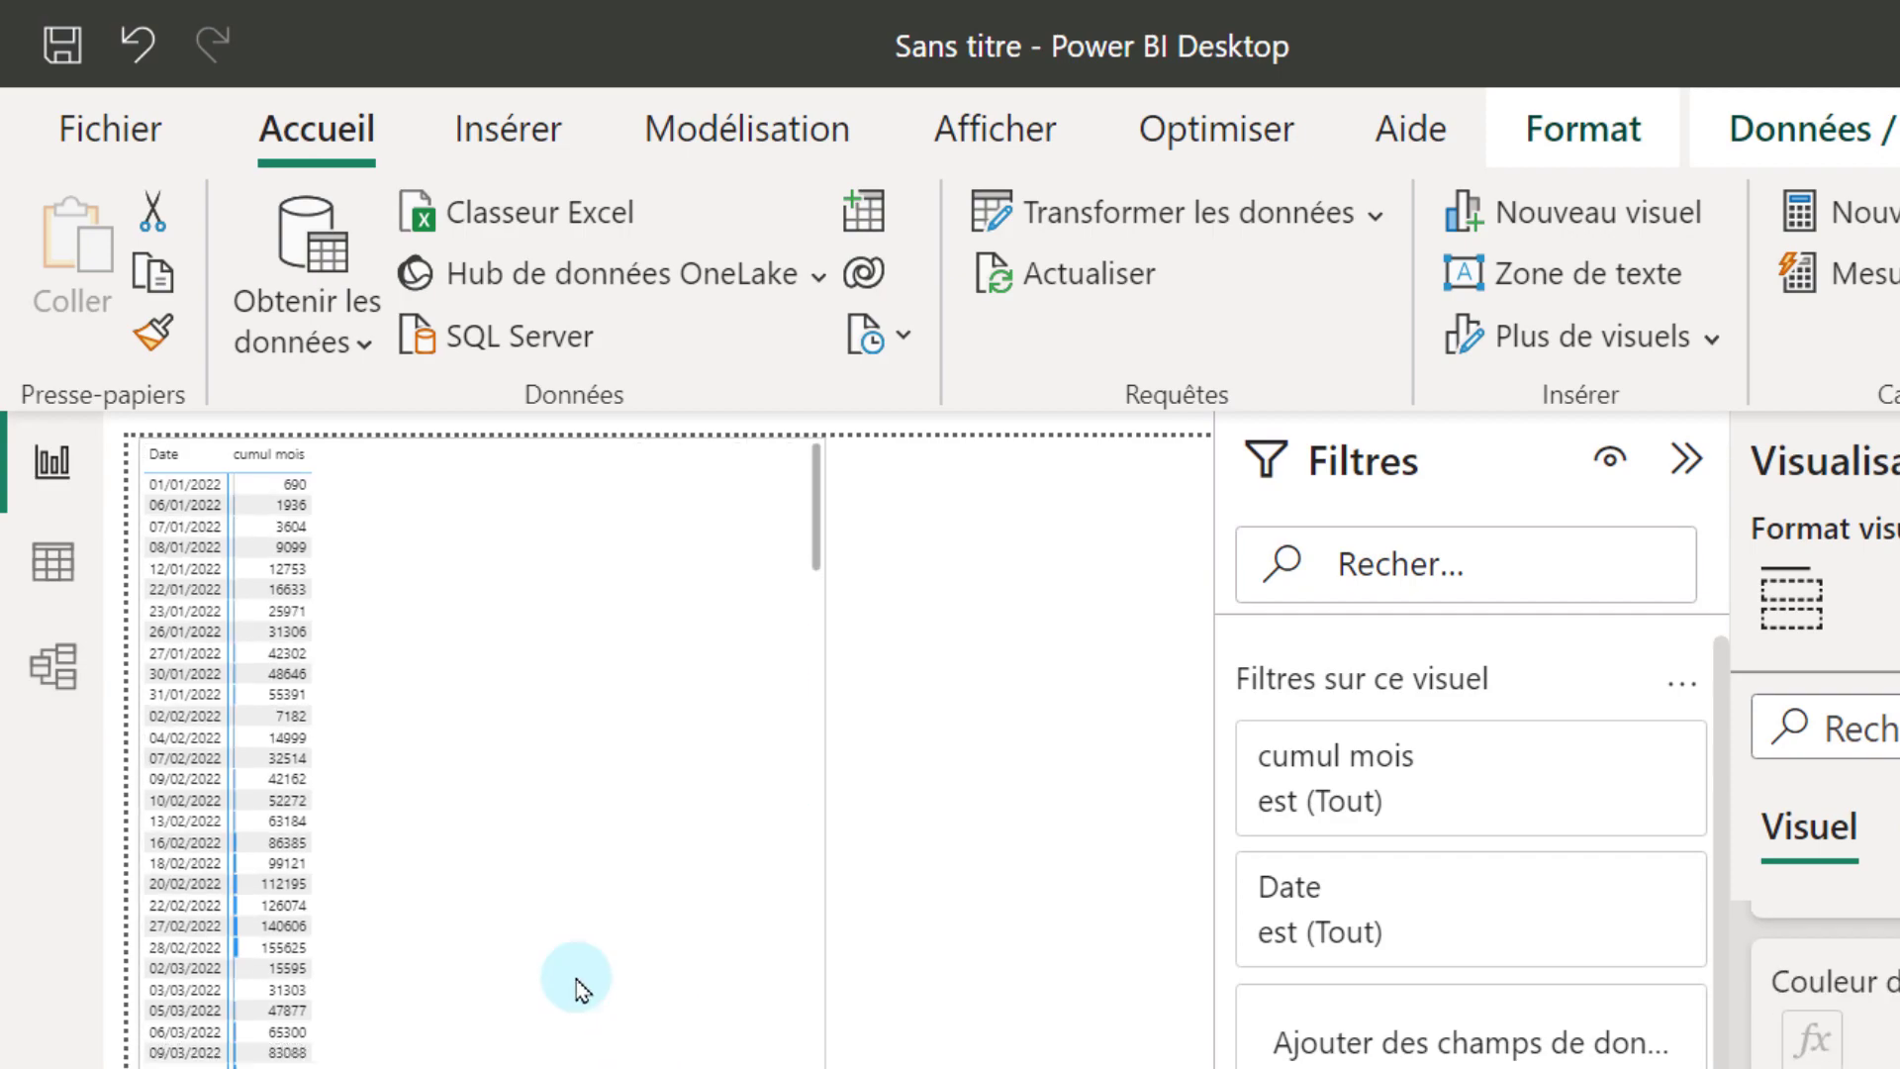
scroll(574, 905, "down", 3)
scroll(554, 895, "down", 2)
scroll(287, 644, "down", 2)
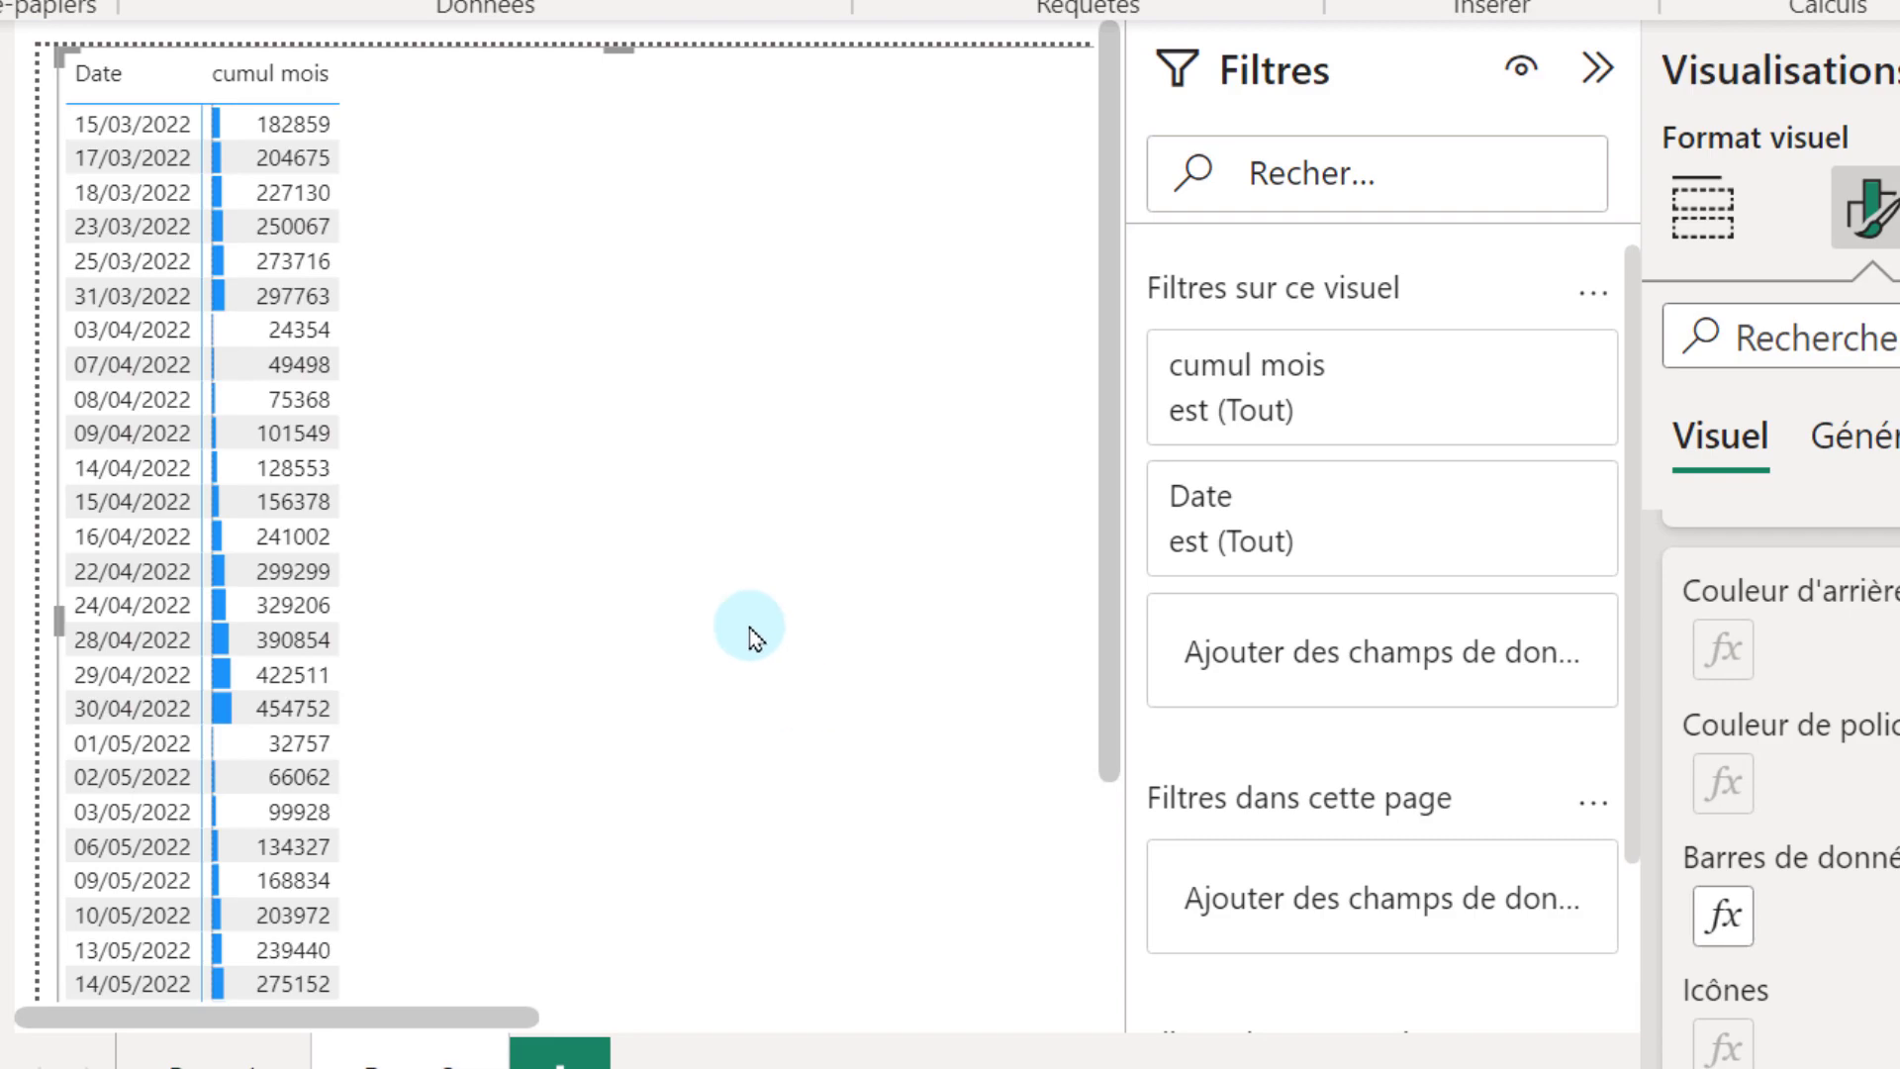
scroll(484, 492, "down", 2)
scroll(485, 494, "down", 3)
scroll(475, 497, "down", 1)
scroll(424, 495, "down", 4)
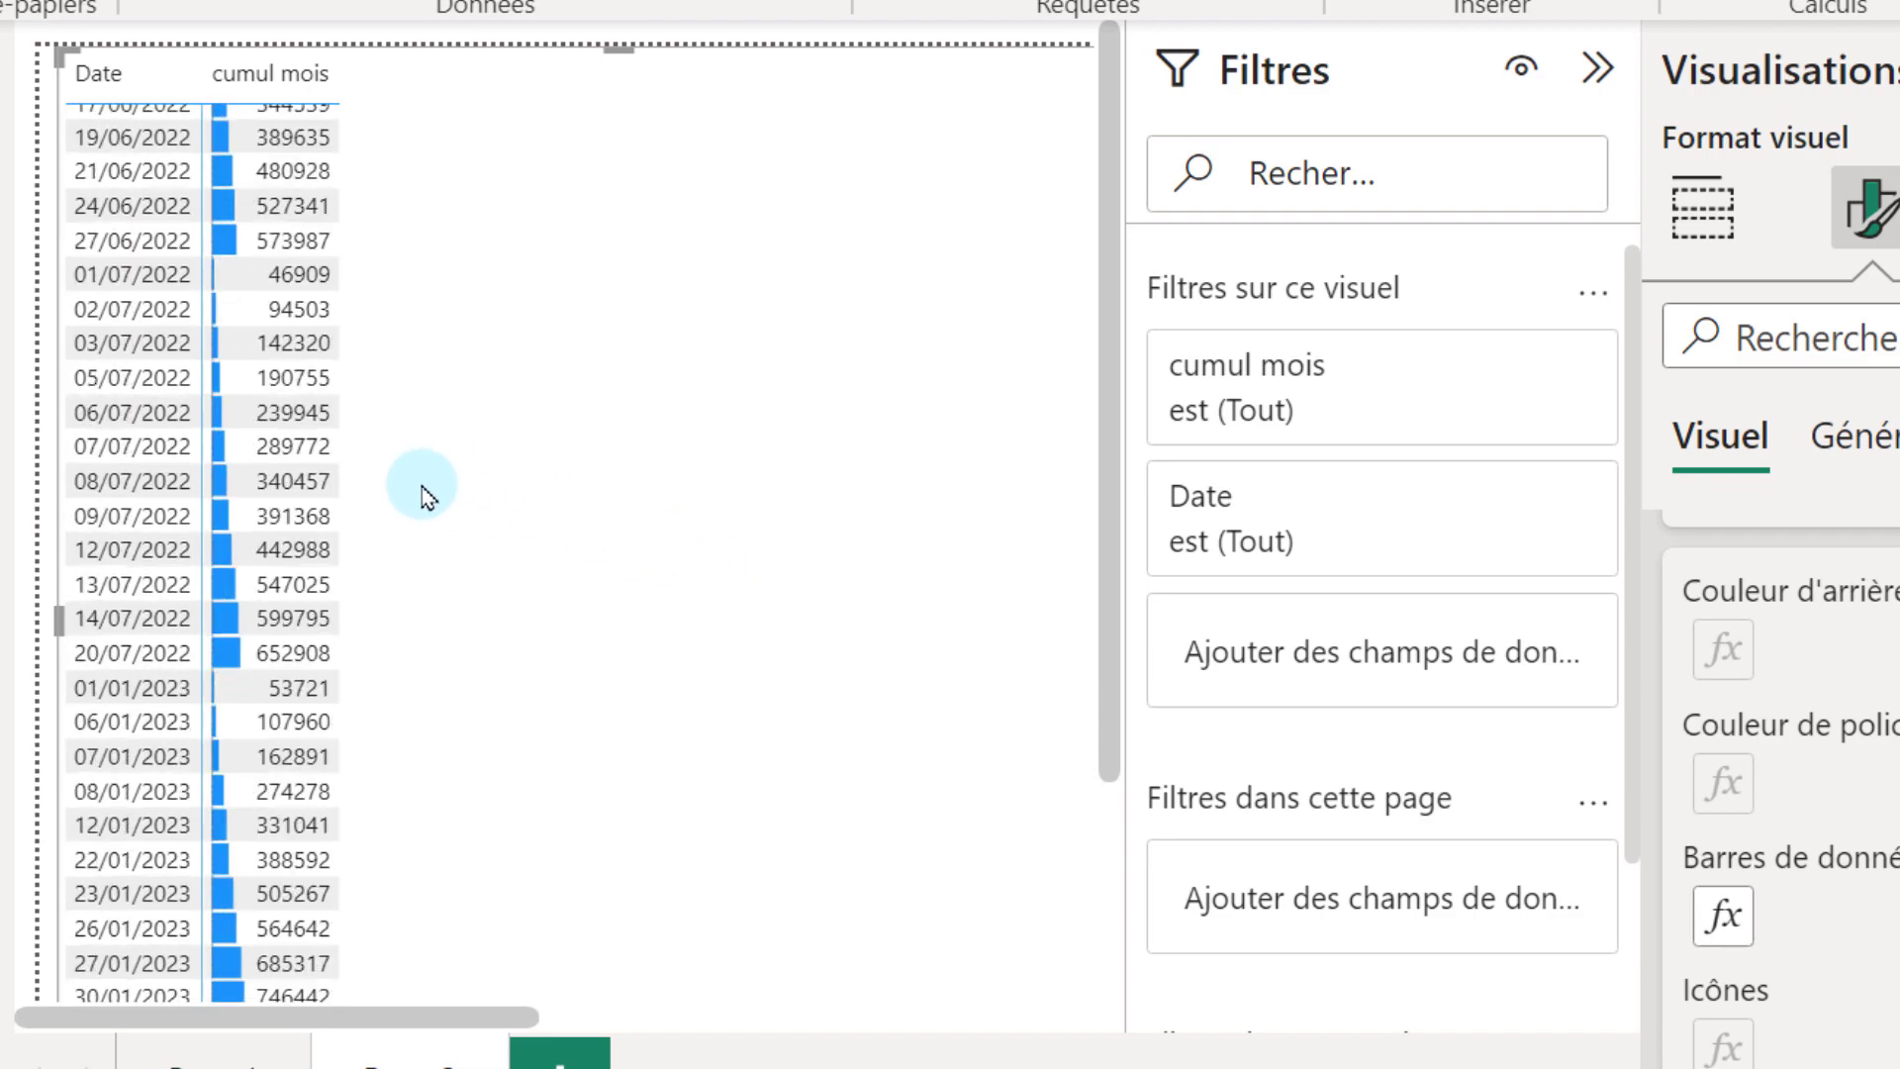
scroll(425, 498, "down", 2)
scroll(423, 494, "down", 3)
scroll(423, 495, "down", 7)
scroll(423, 495, "up", 5)
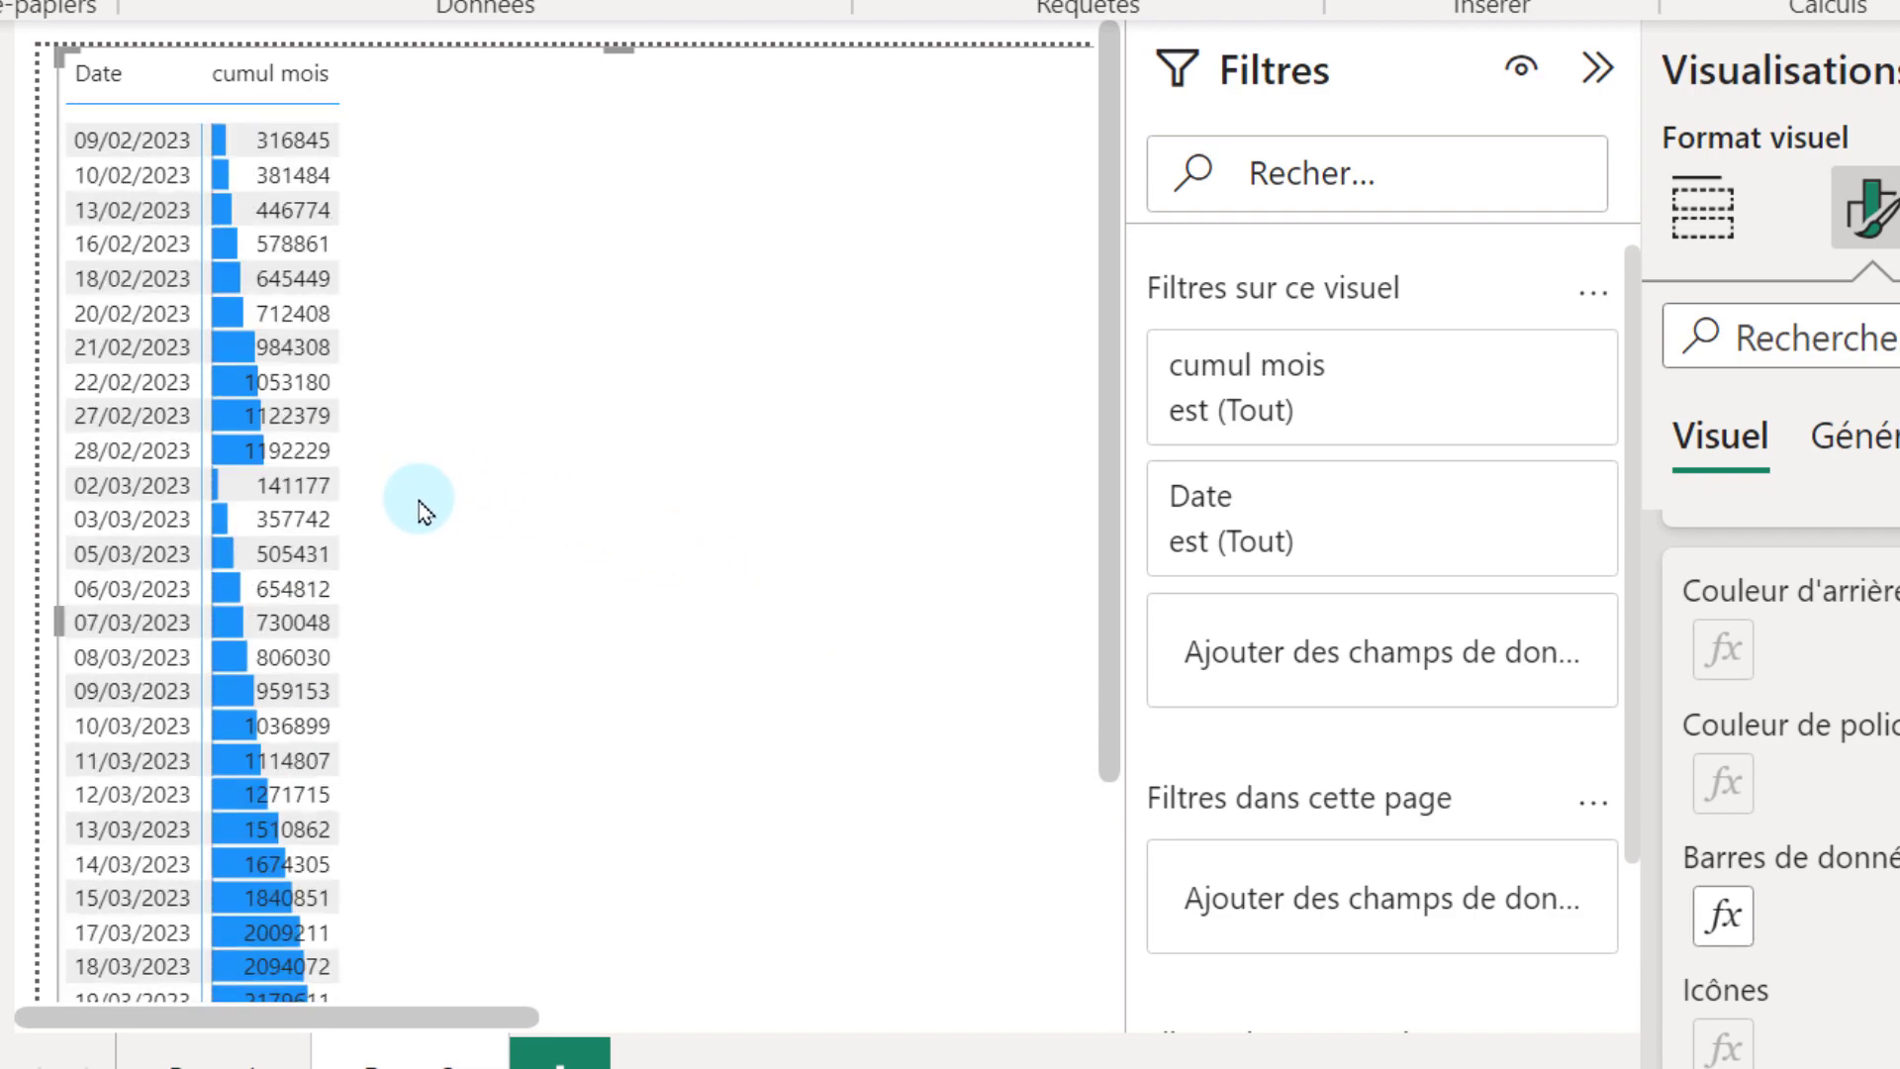
scroll(423, 465, "up", 10)
scroll(430, 438, "up", 5)
scroll(525, 361, "up", 3)
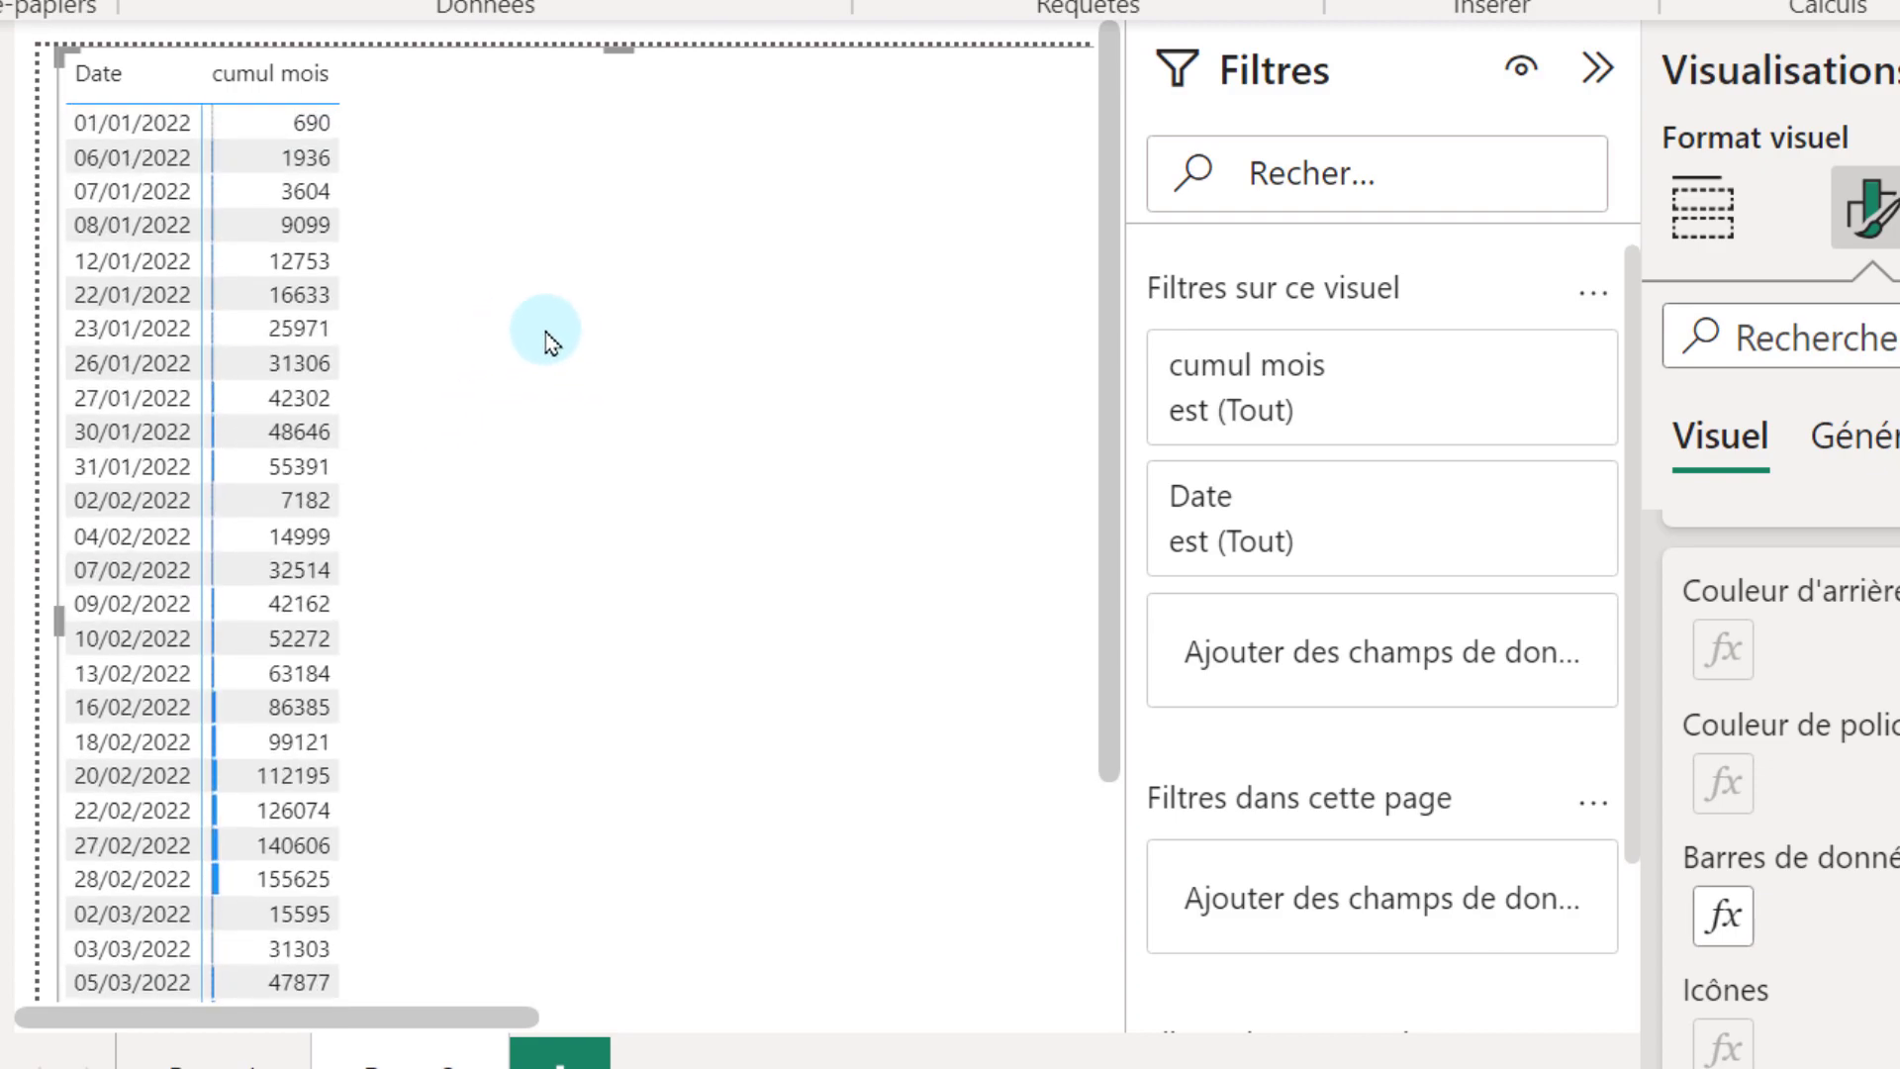
- Collapse the Filtres pane and narrow the table to fit its two columns
left_click(1597, 67)
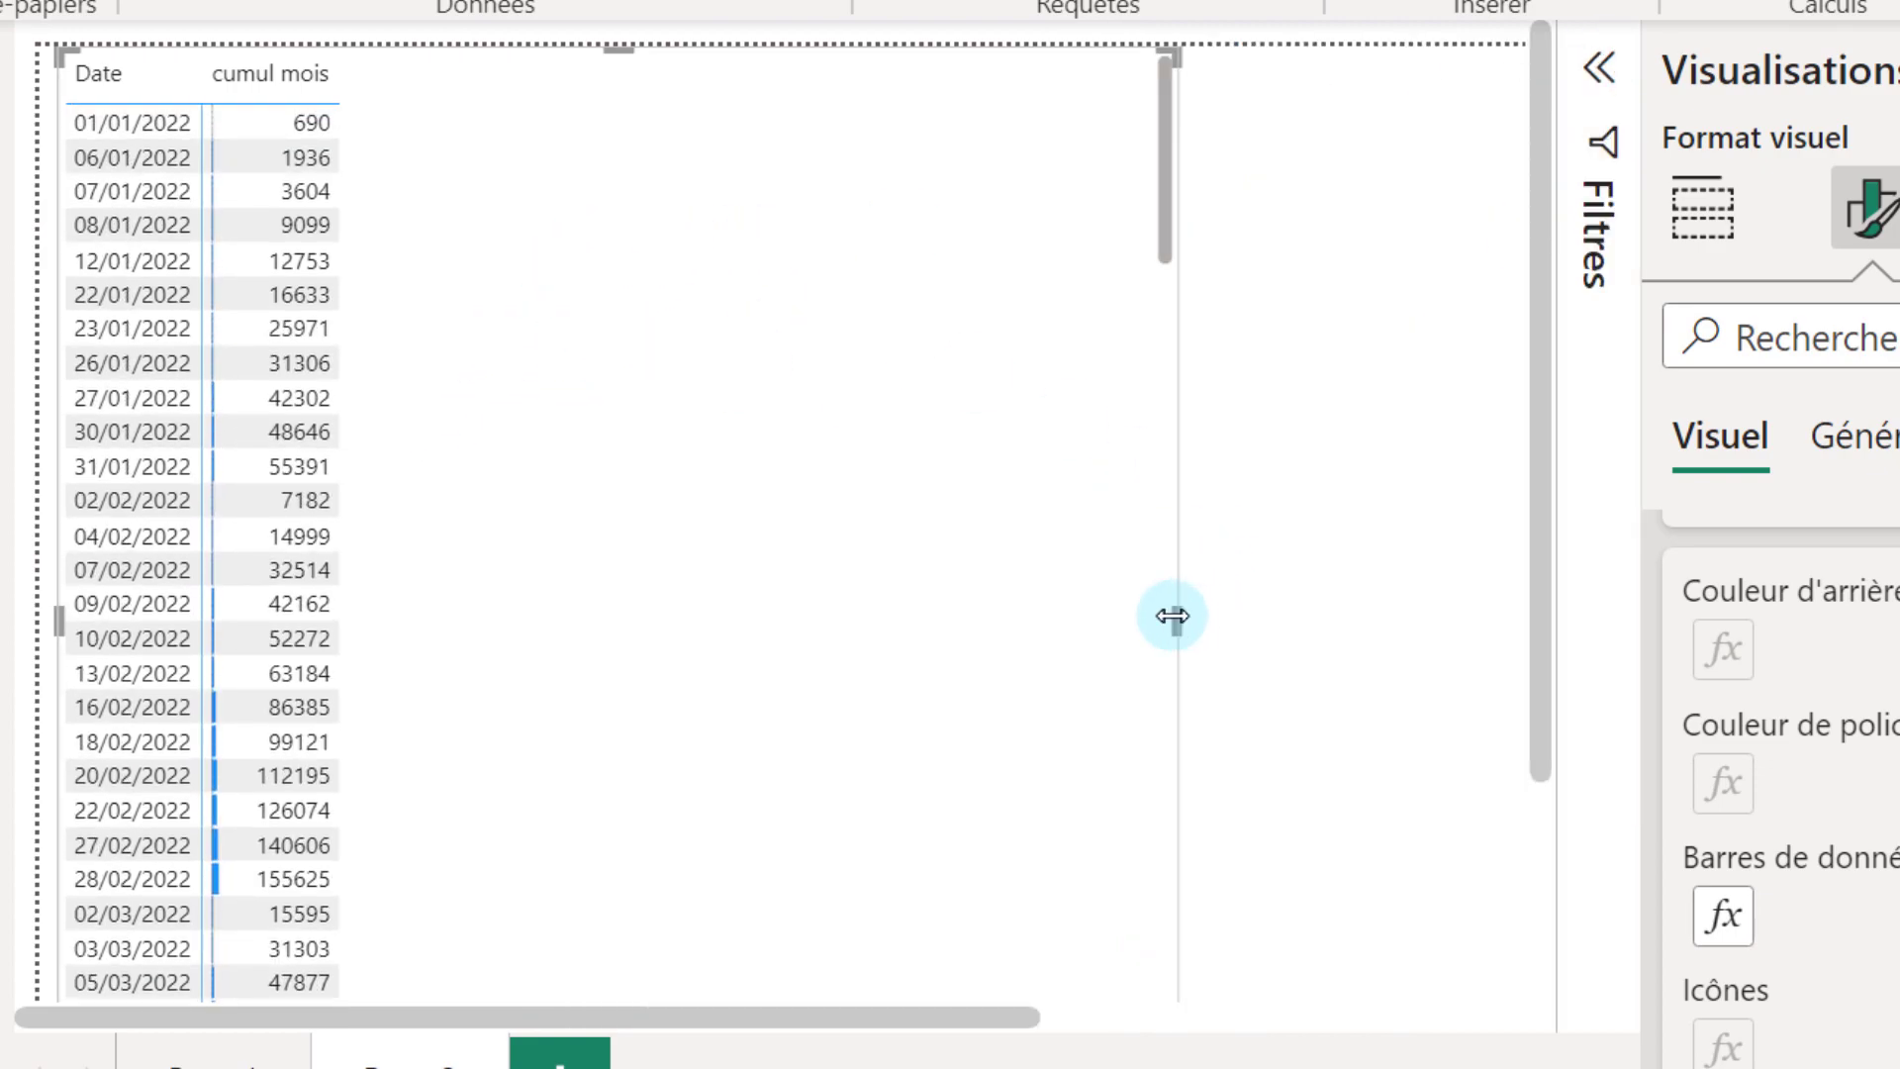
left_click_drag(1175, 622, 571, 563)
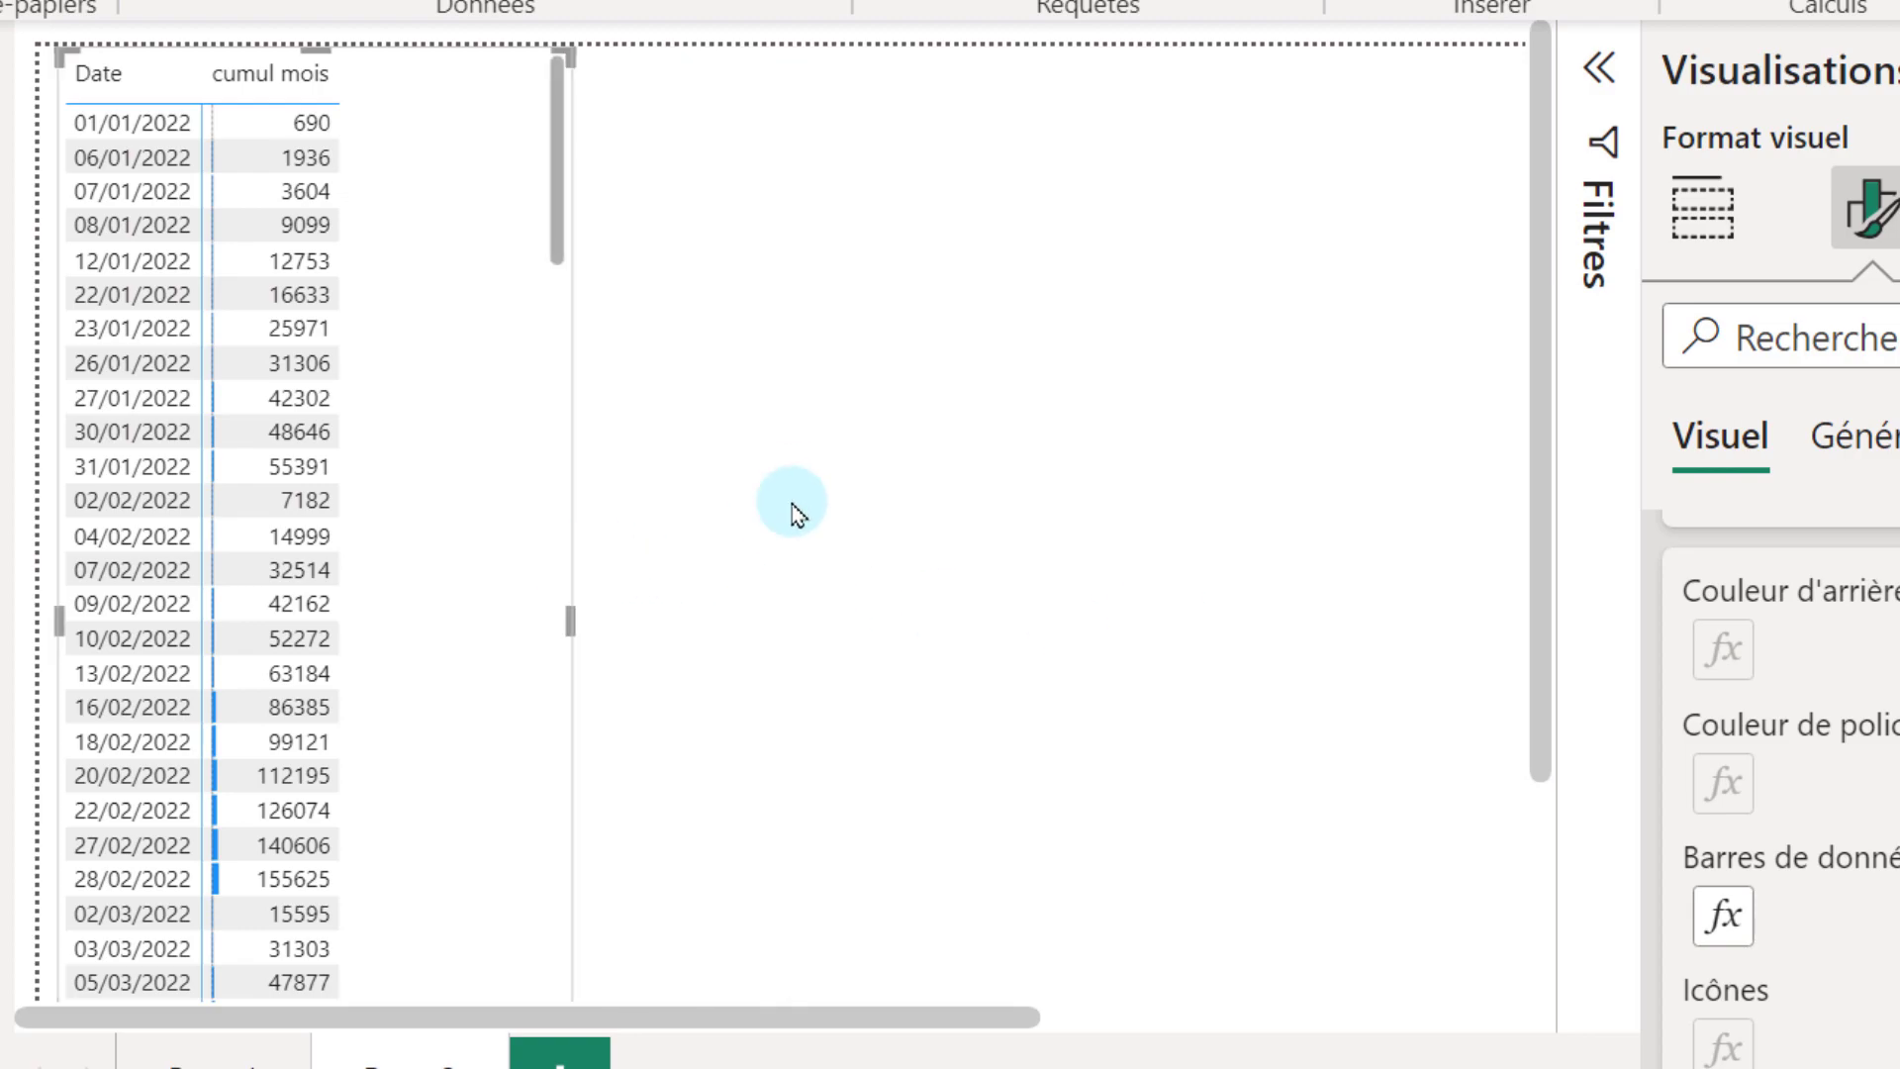
left_click(881, 426)
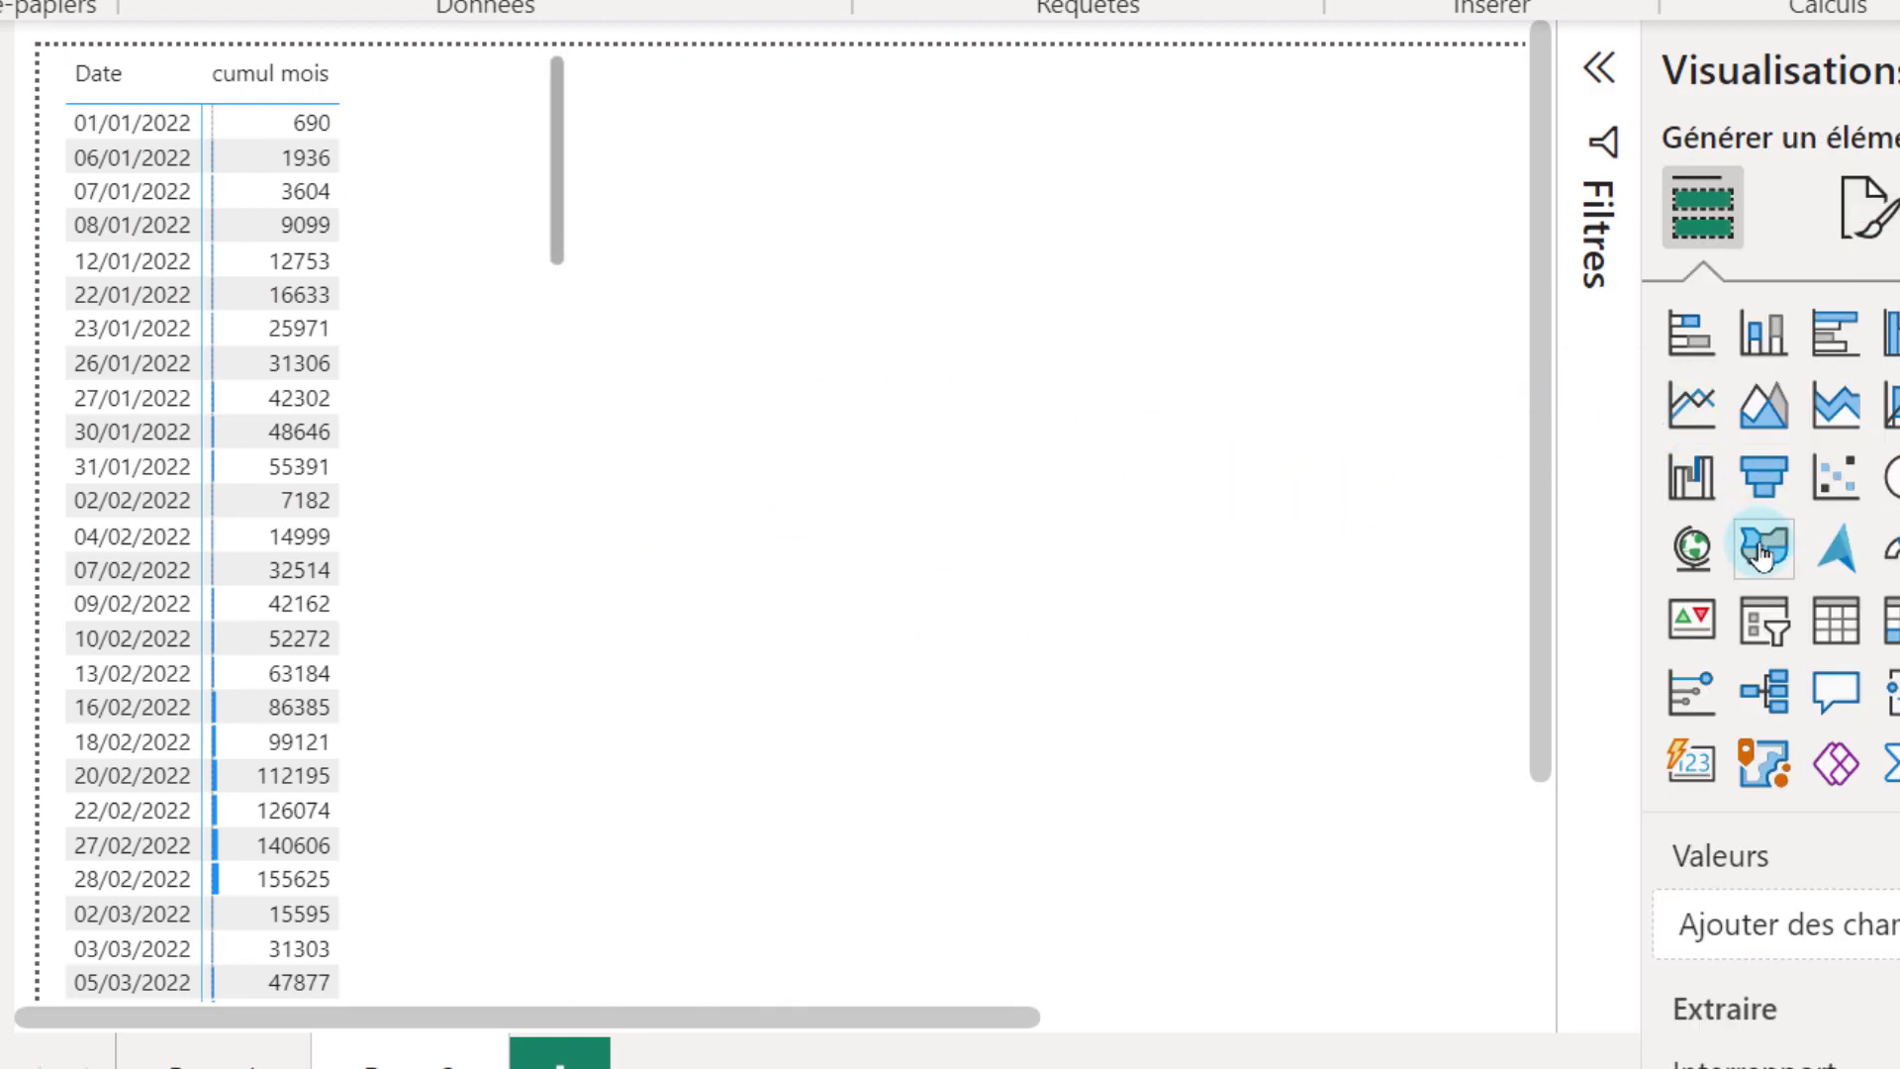
- Add a Commercial slicer beside the table filtered to Karim, then add a blank Page 3
left_click(1764, 620)
left_click_drag(895, 455, 1012, 478)
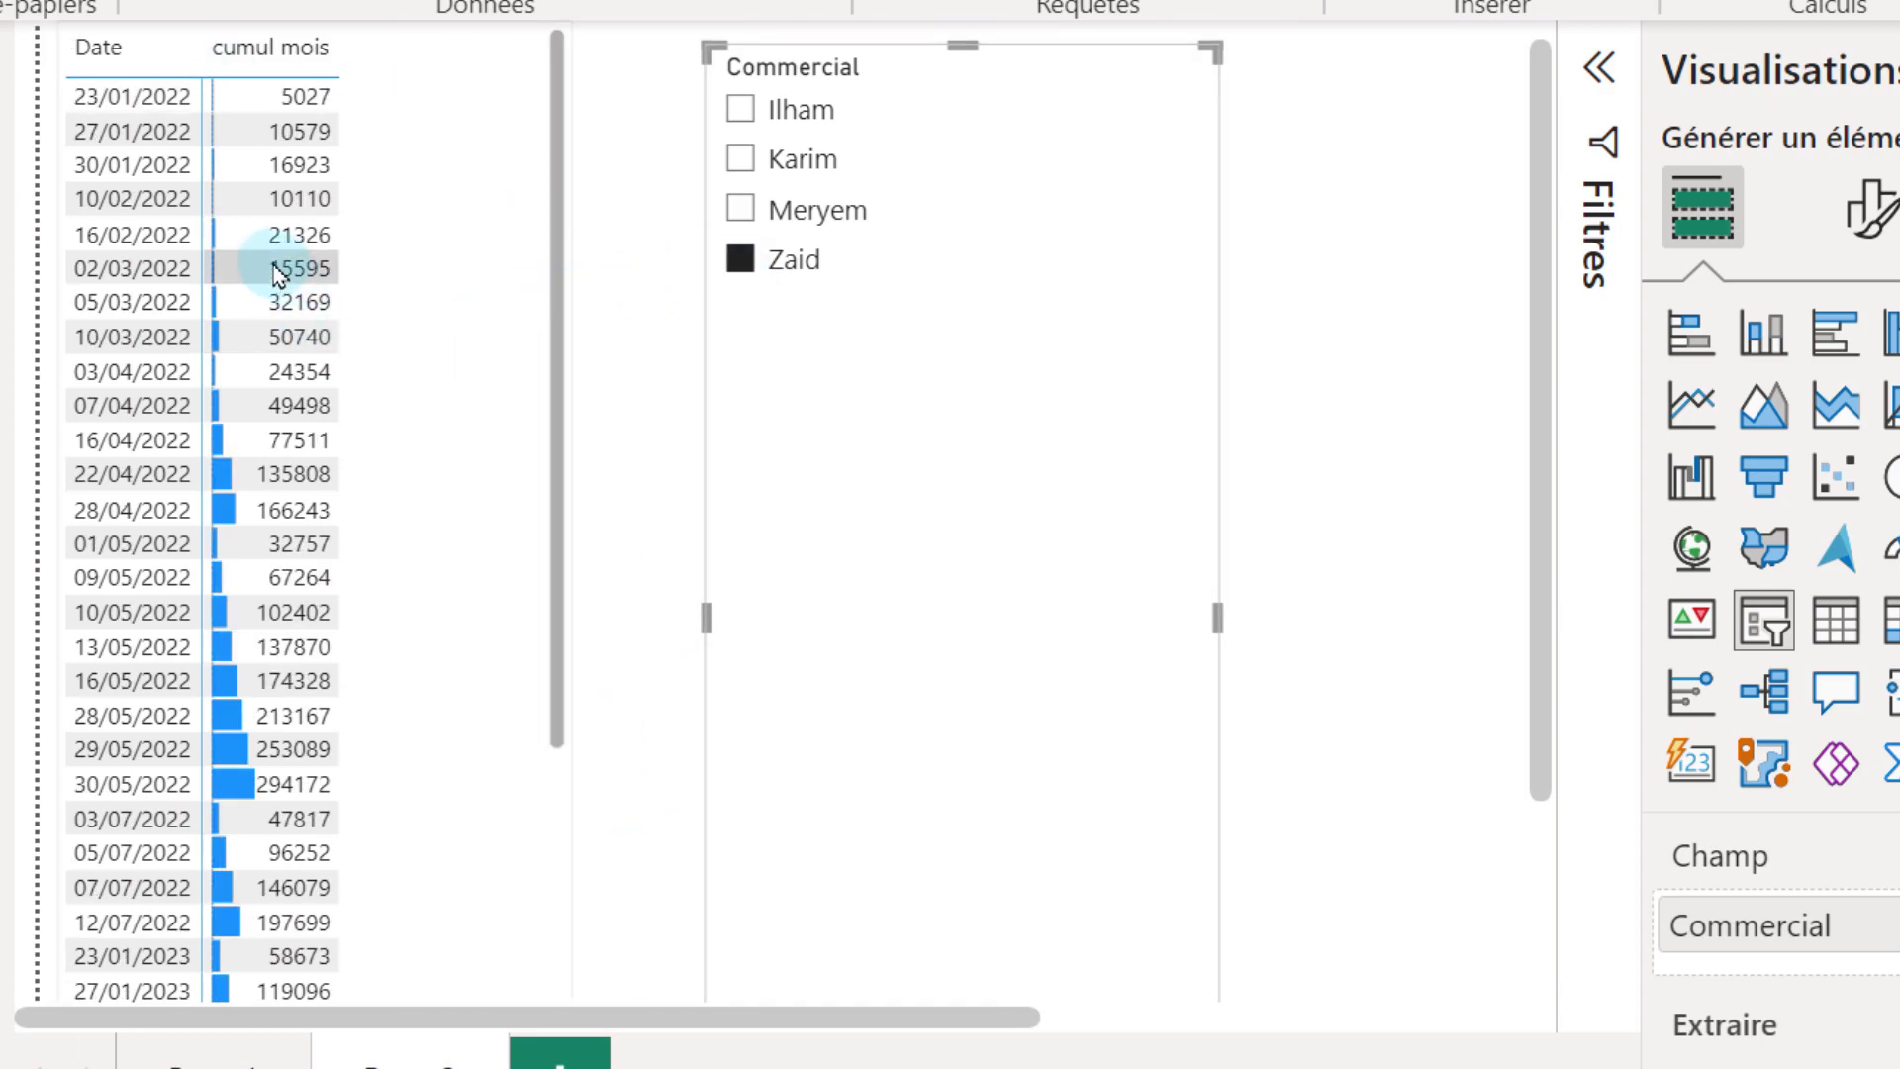
left_click(743, 209)
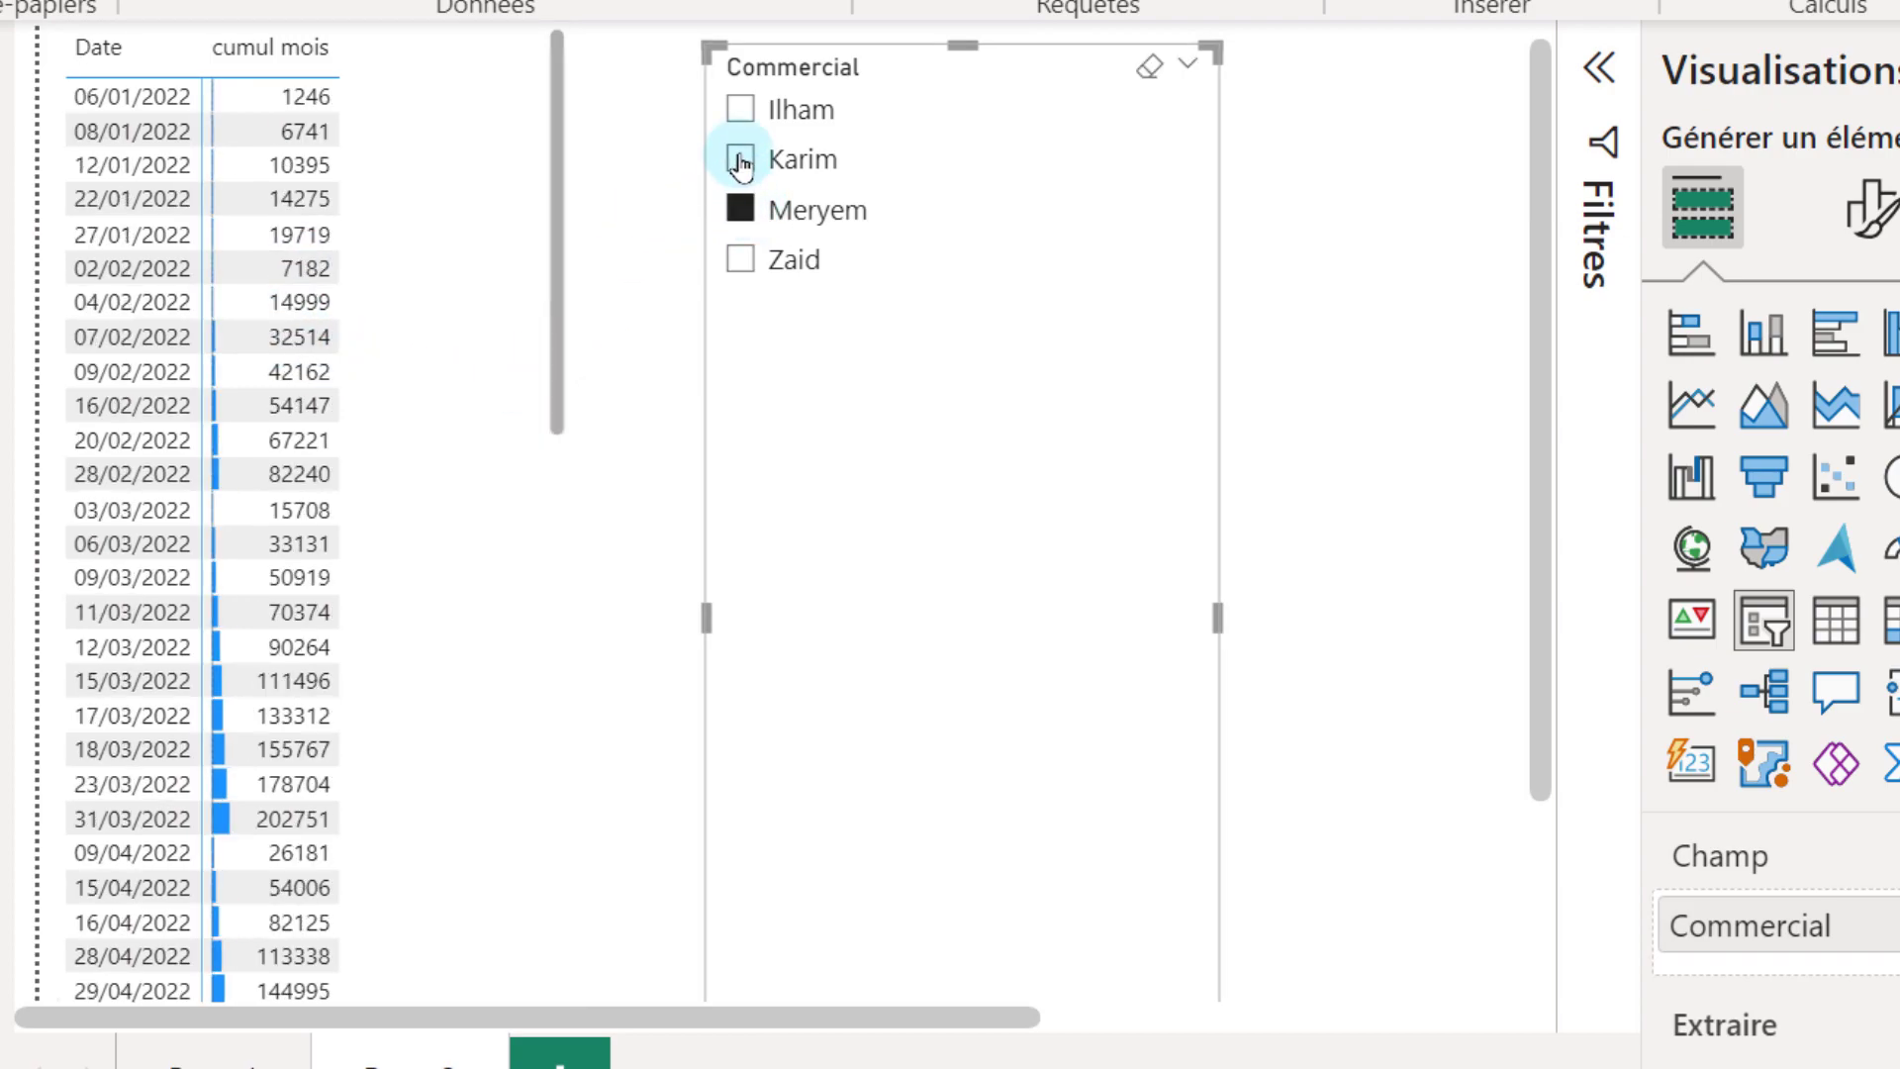
left_click(741, 159)
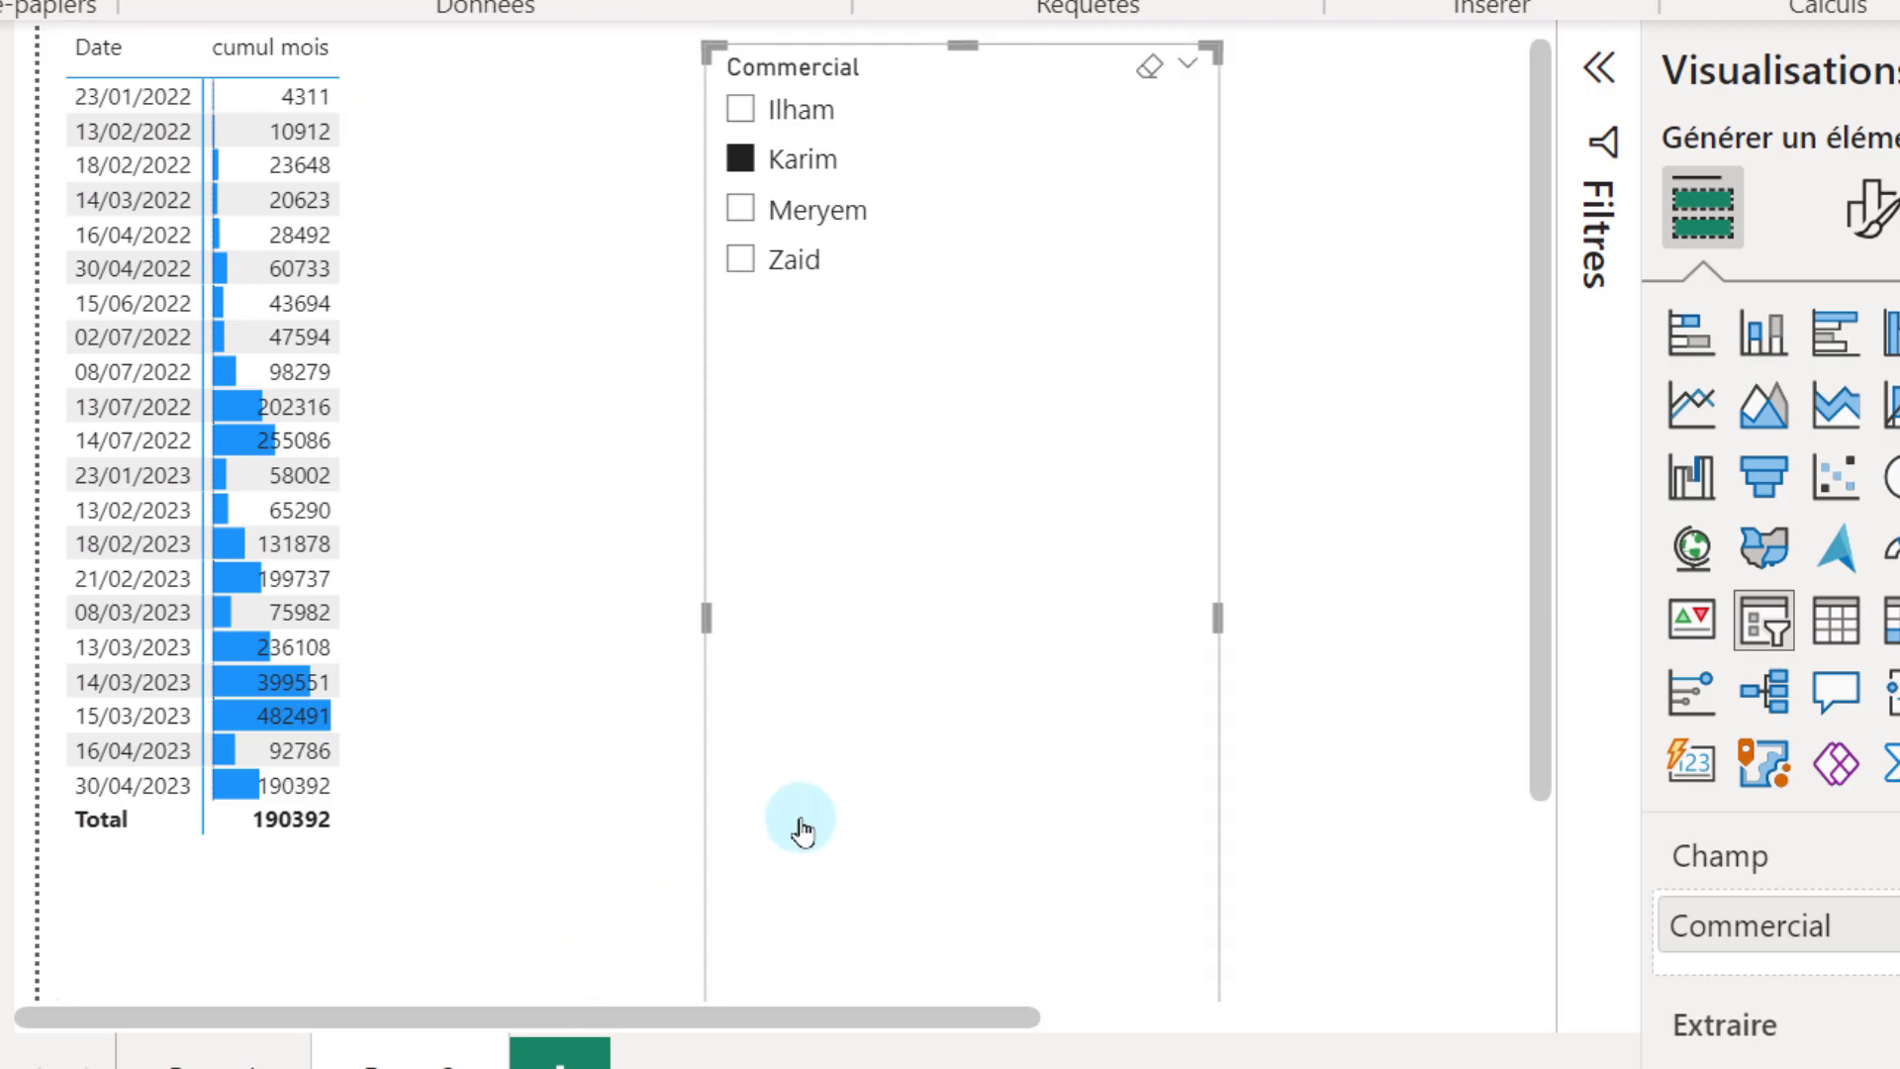
left_click(560, 1059)
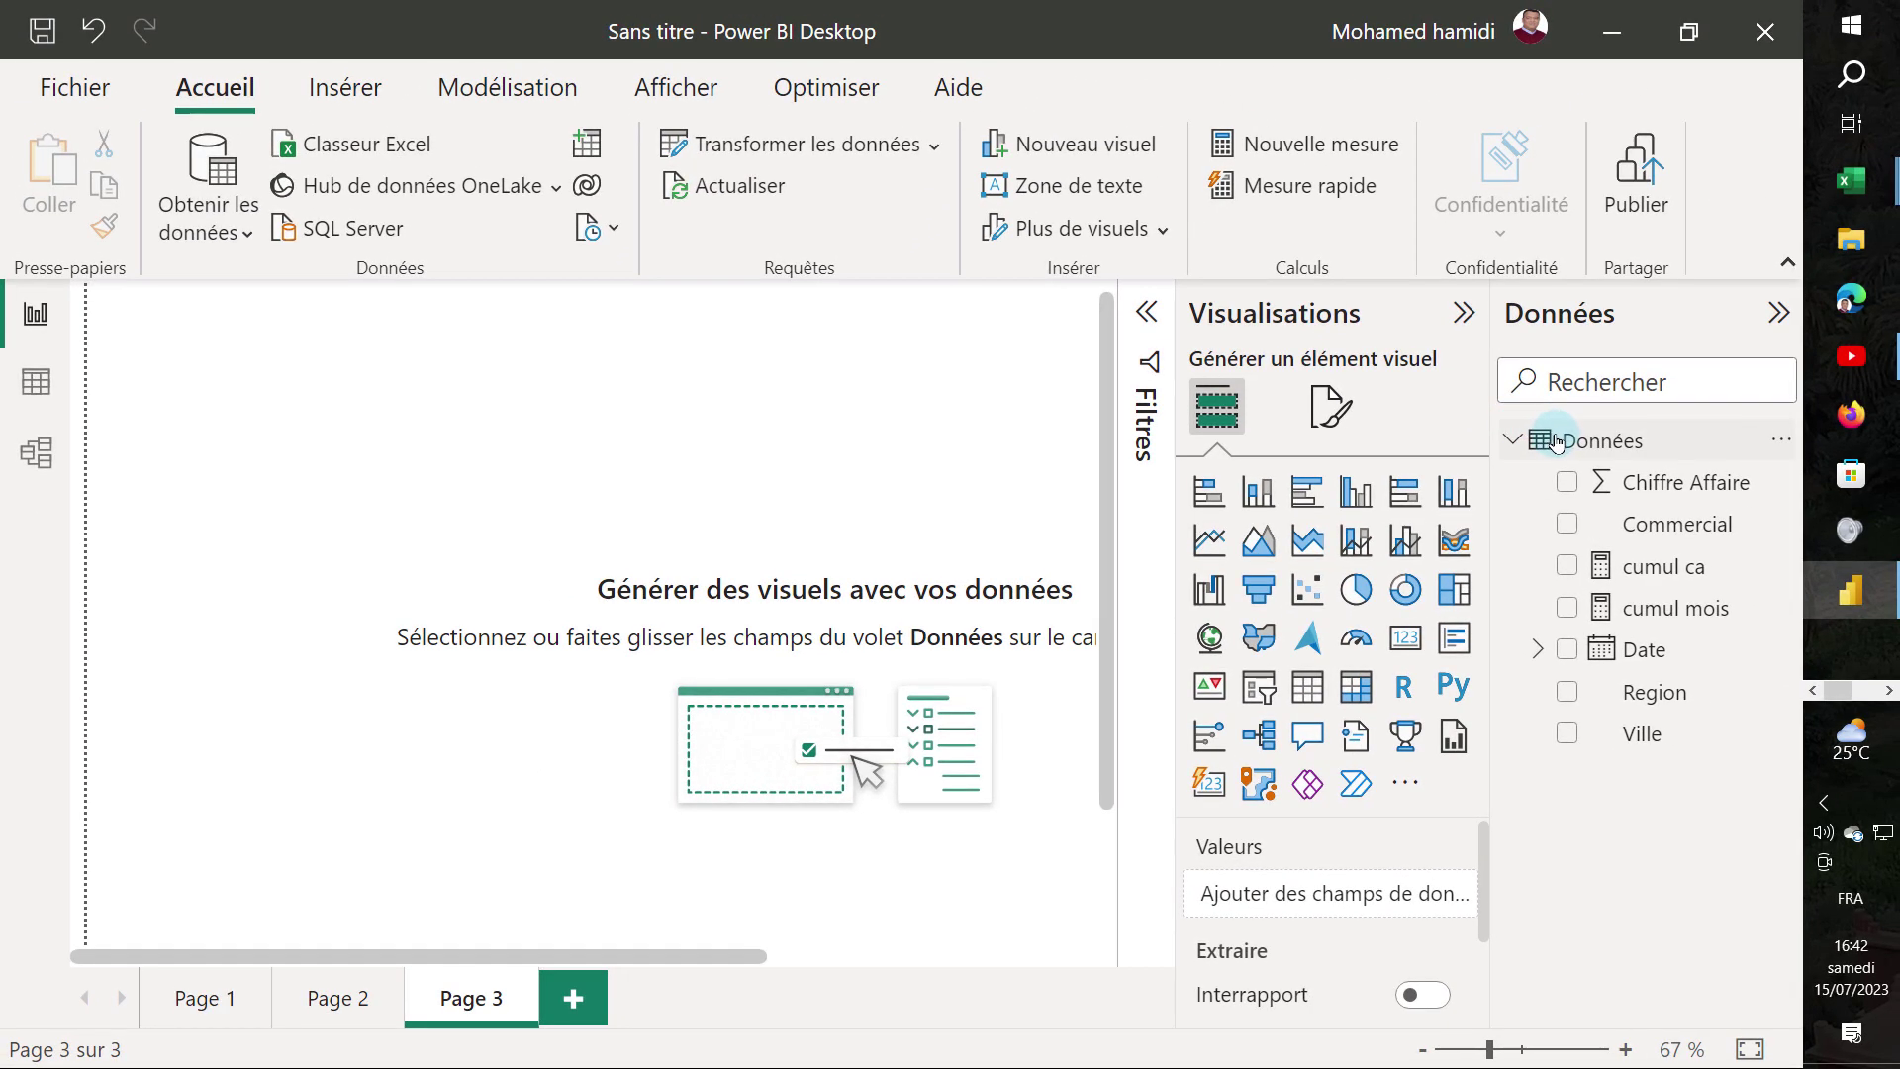
- Start a new Données measure summing Chiffre Affaire inside CALCULATE
right_click(1557, 442)
left_click(1276, 470)
type("samperiode =")
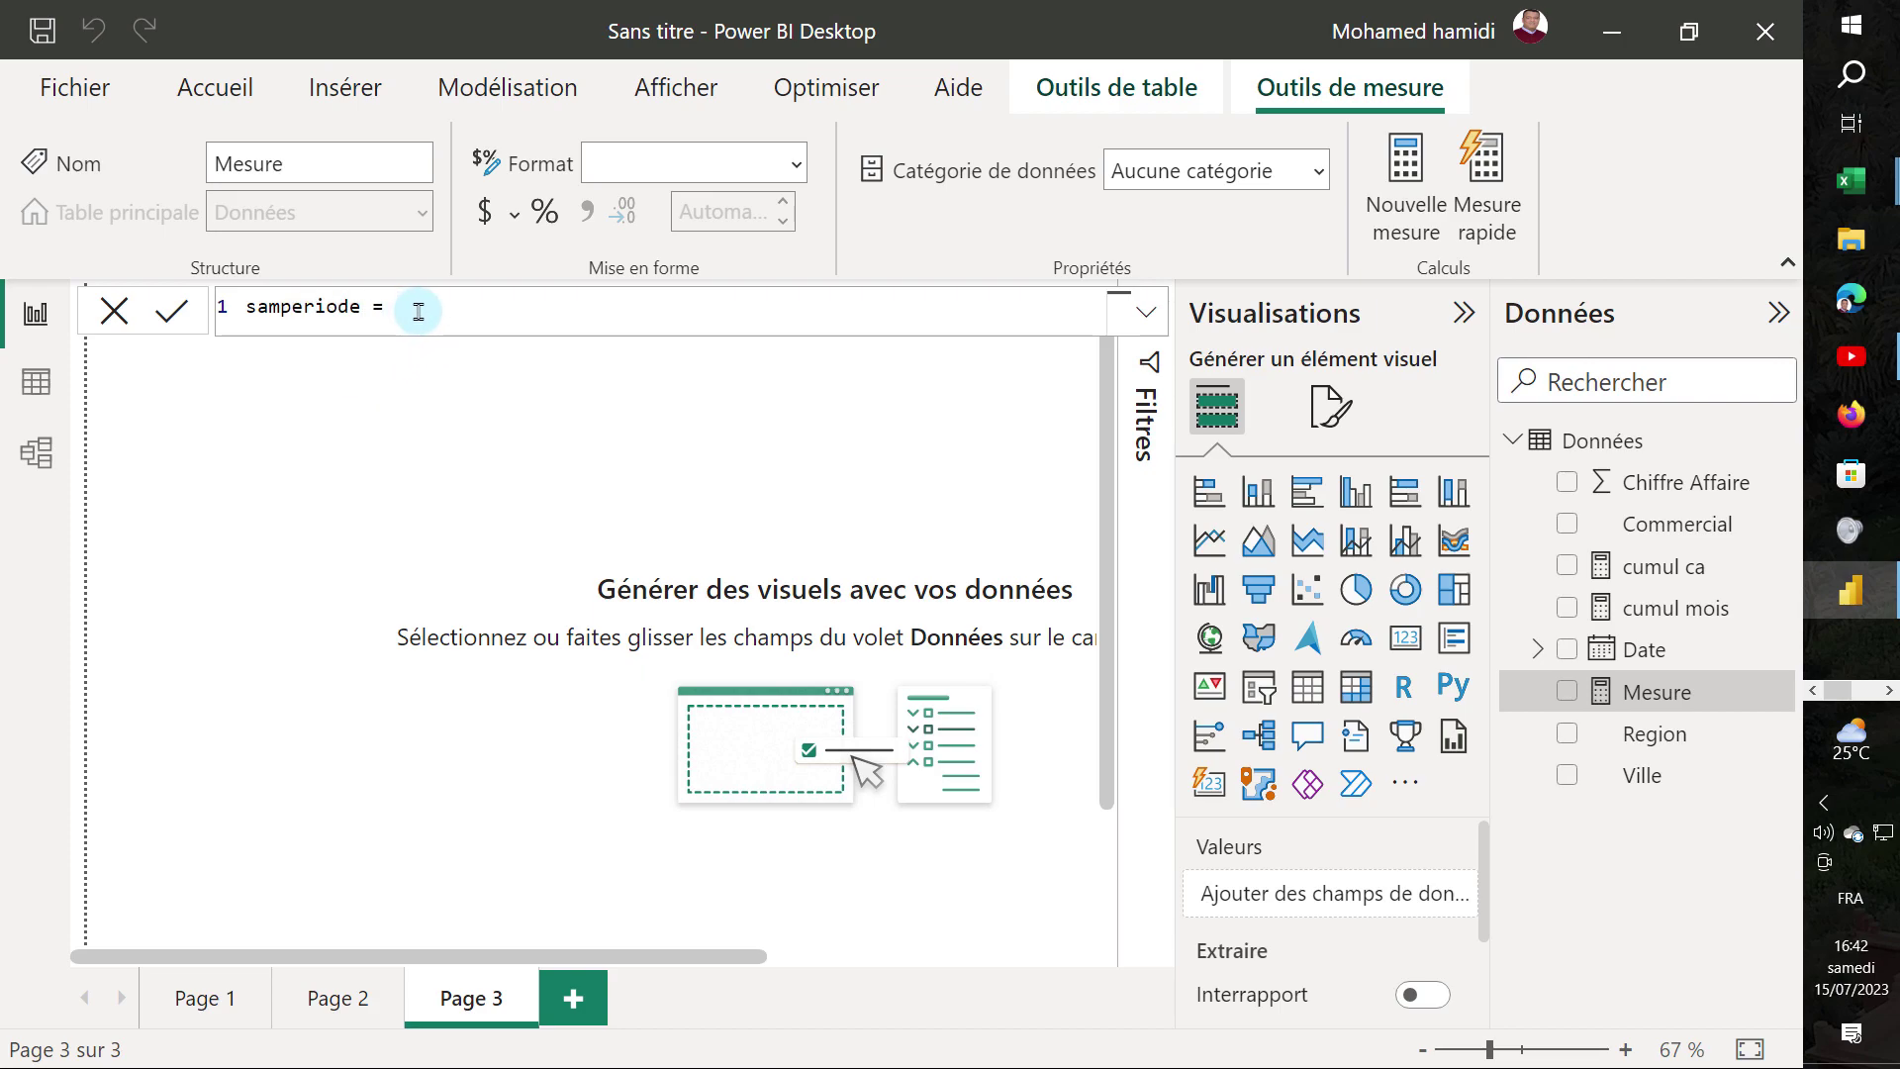
type("ca")
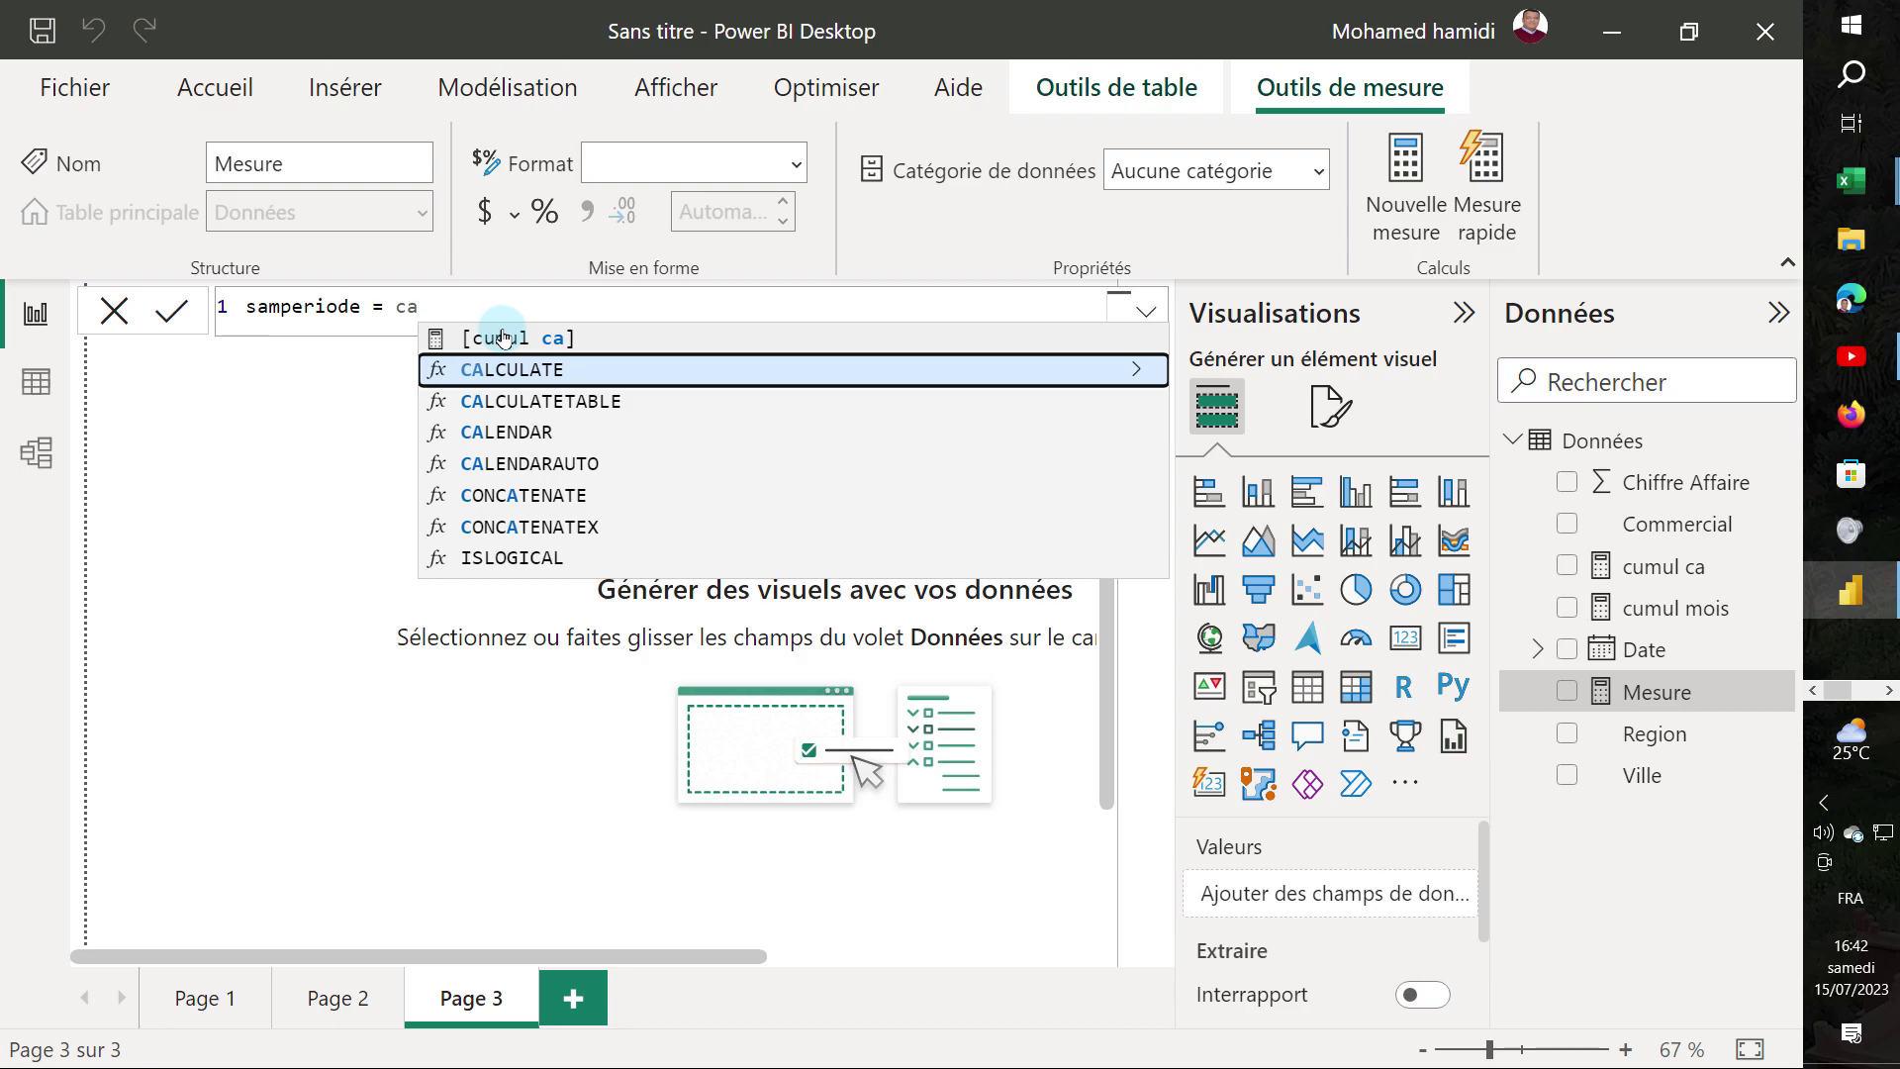
left_click(504, 370)
type("su")
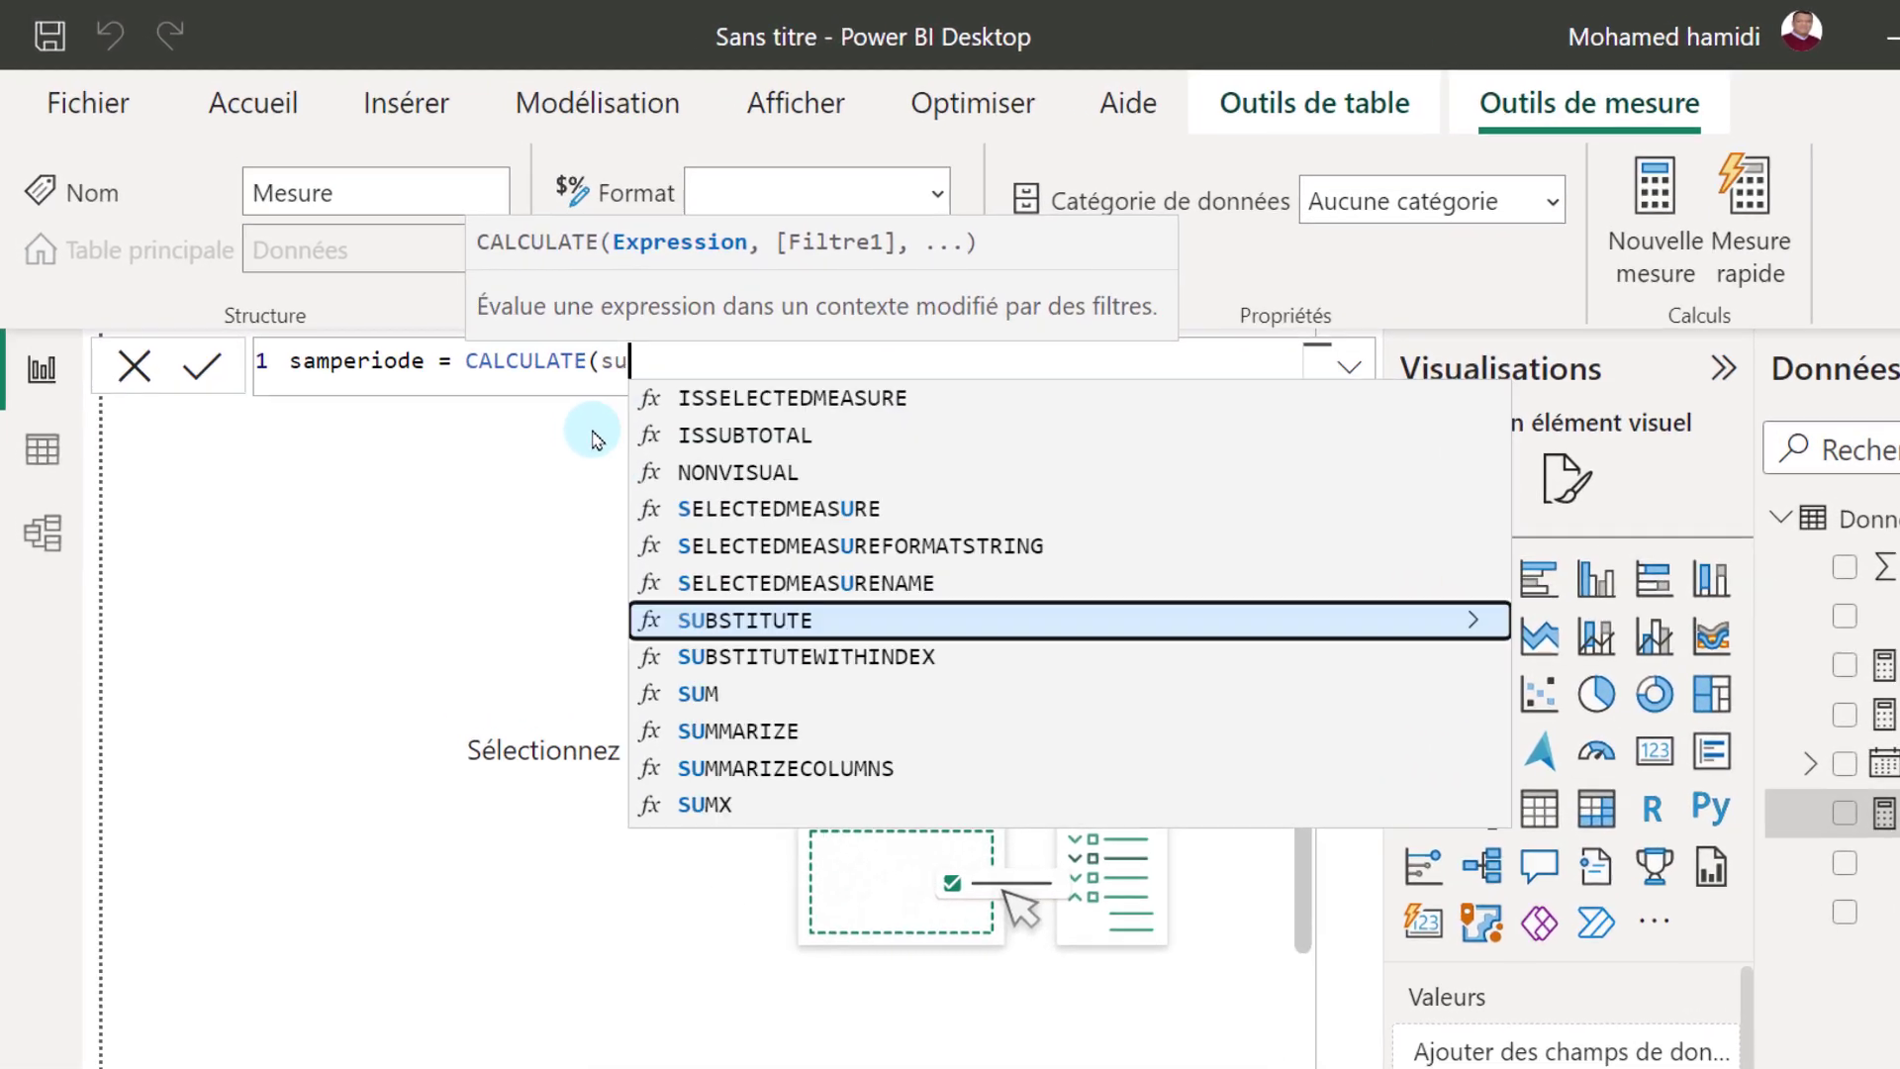
type("m(")
left_click(984, 541)
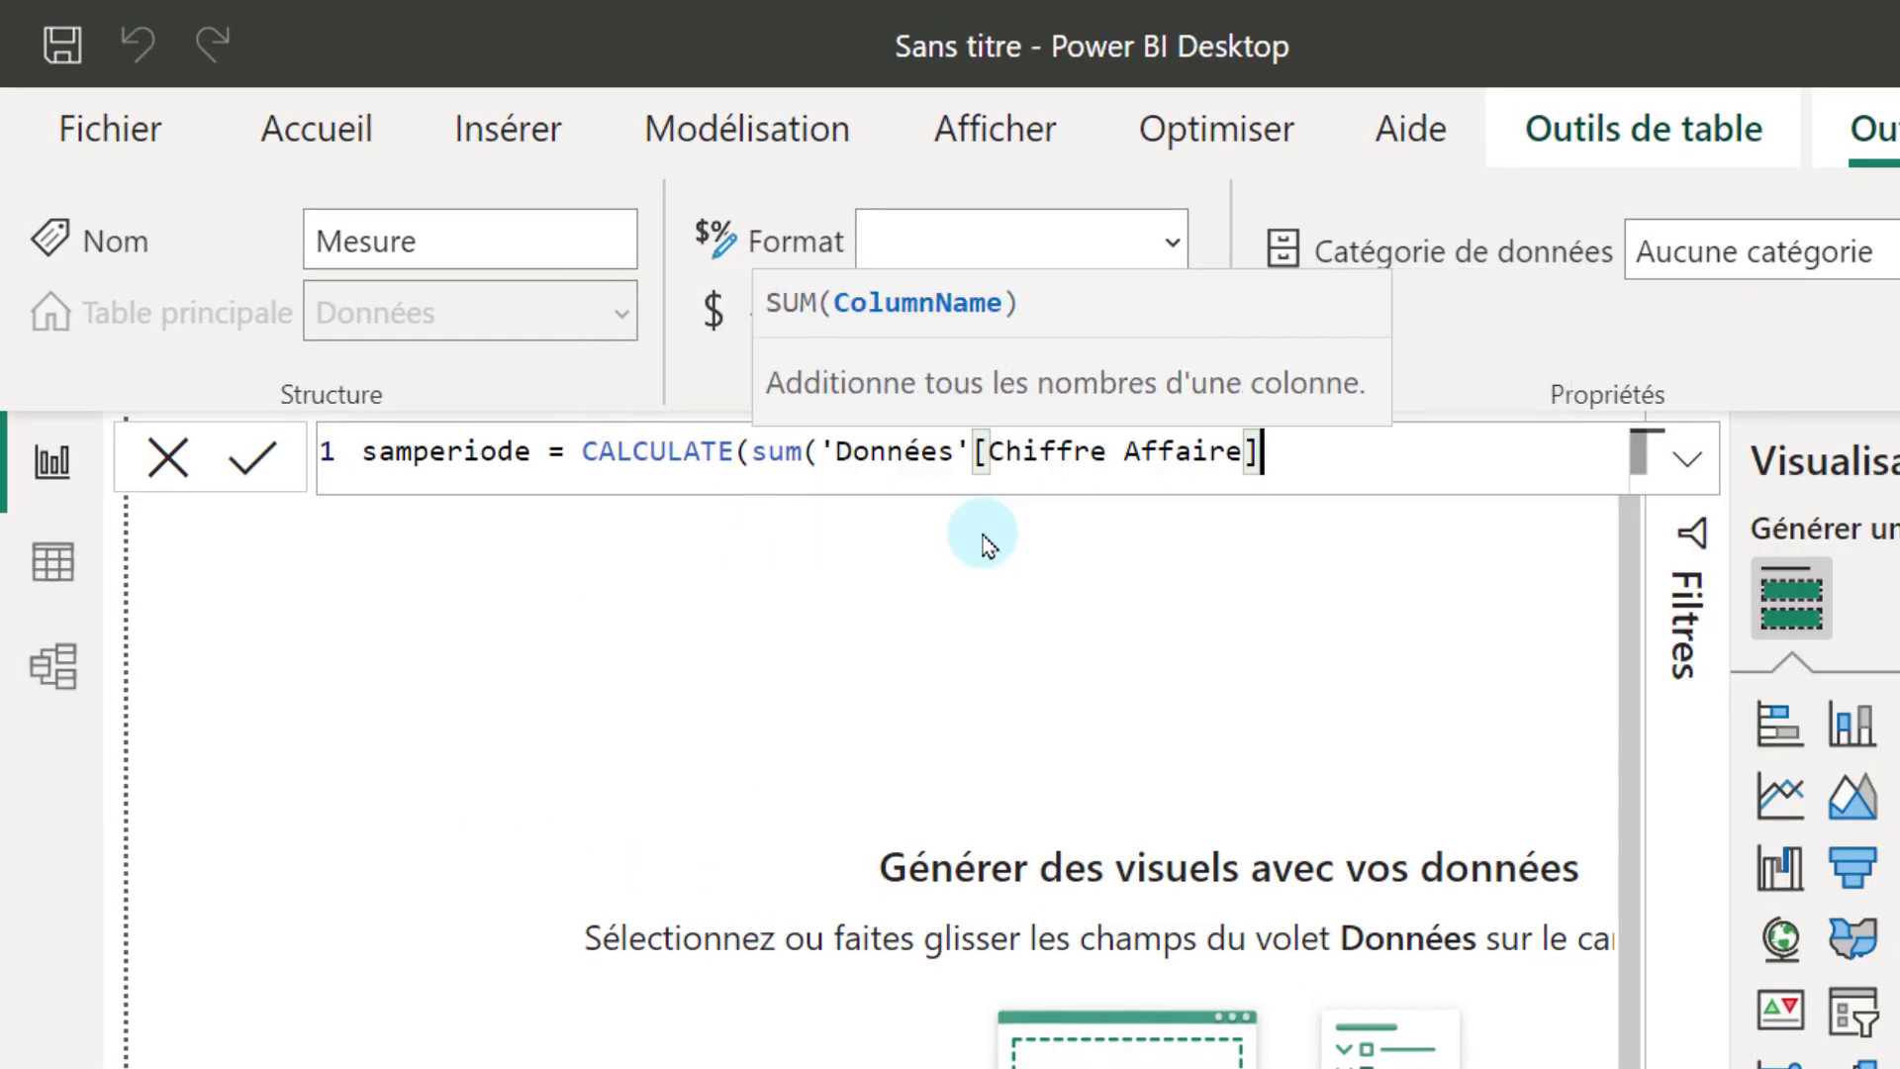
- Filter it with SAMEPERIODLASTYEAR('Données'[Date]), commit samperiode, and insert a matrix visual
type("),")
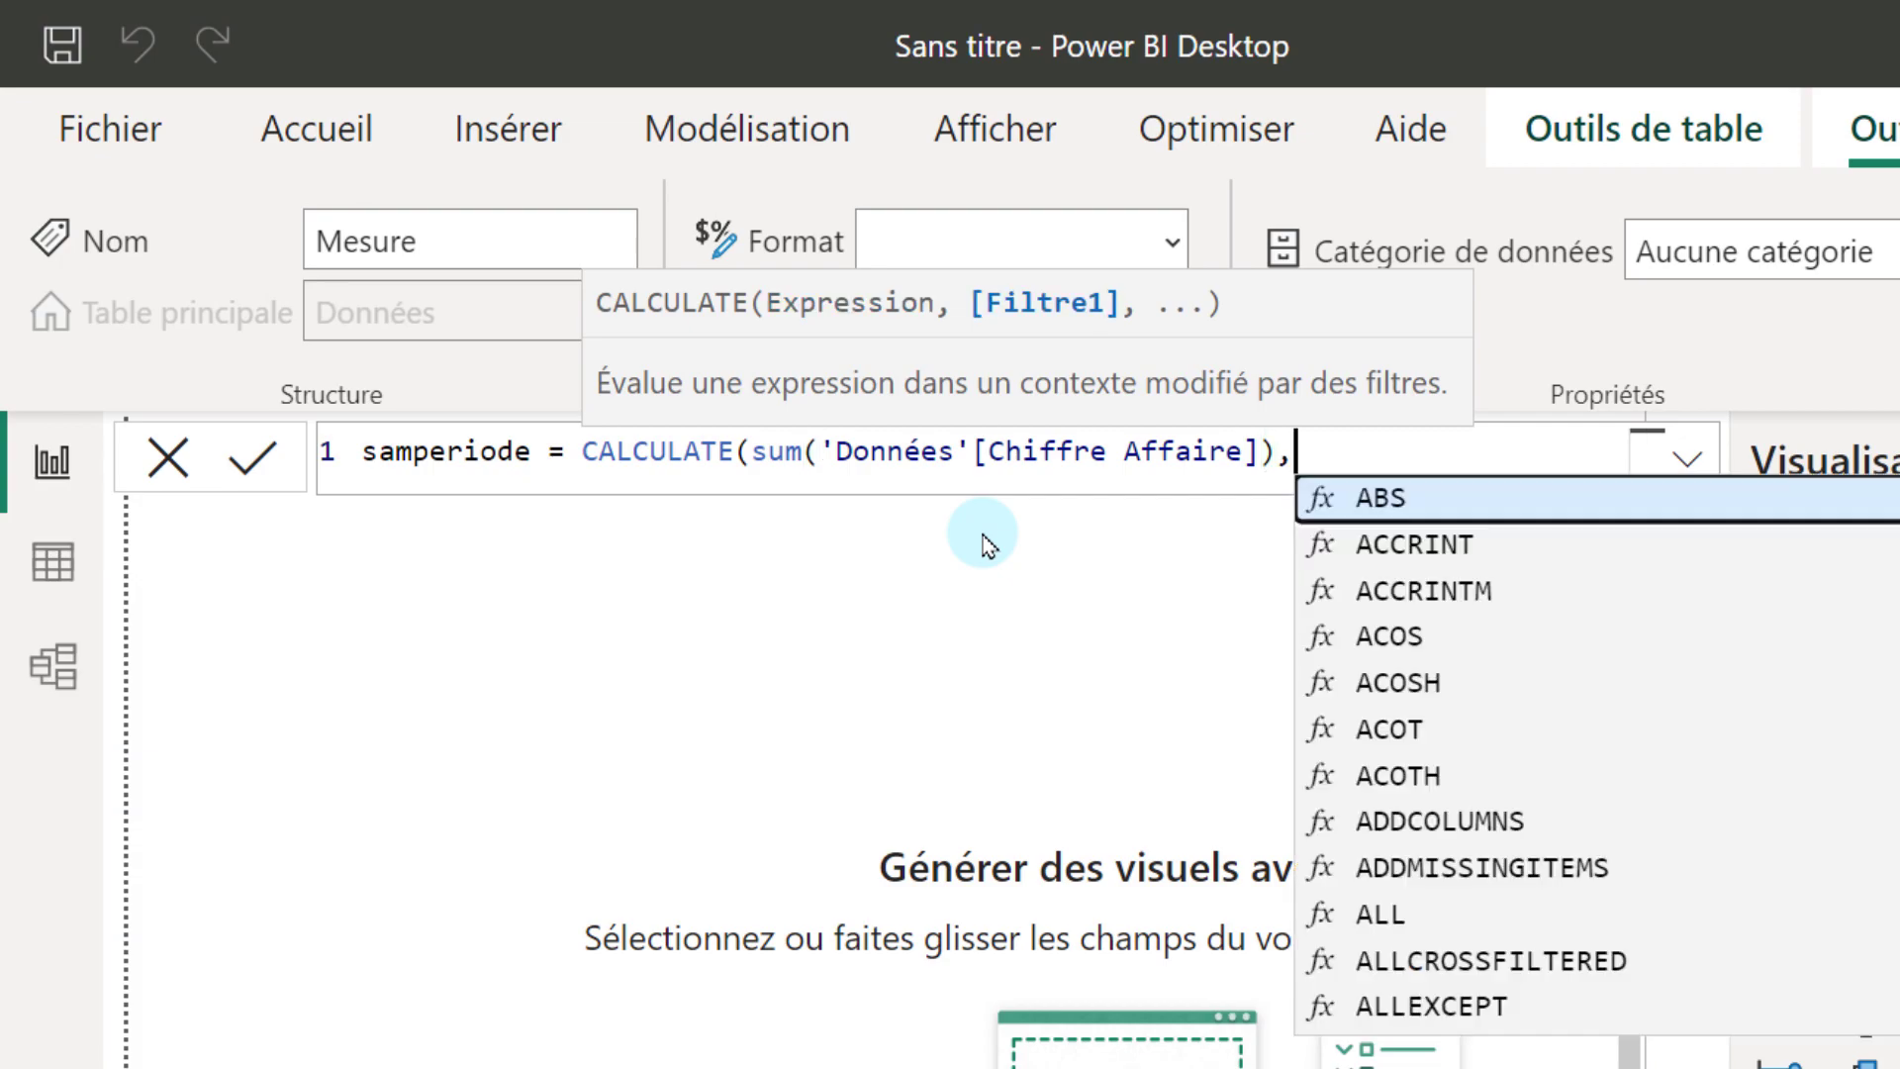
type("sa")
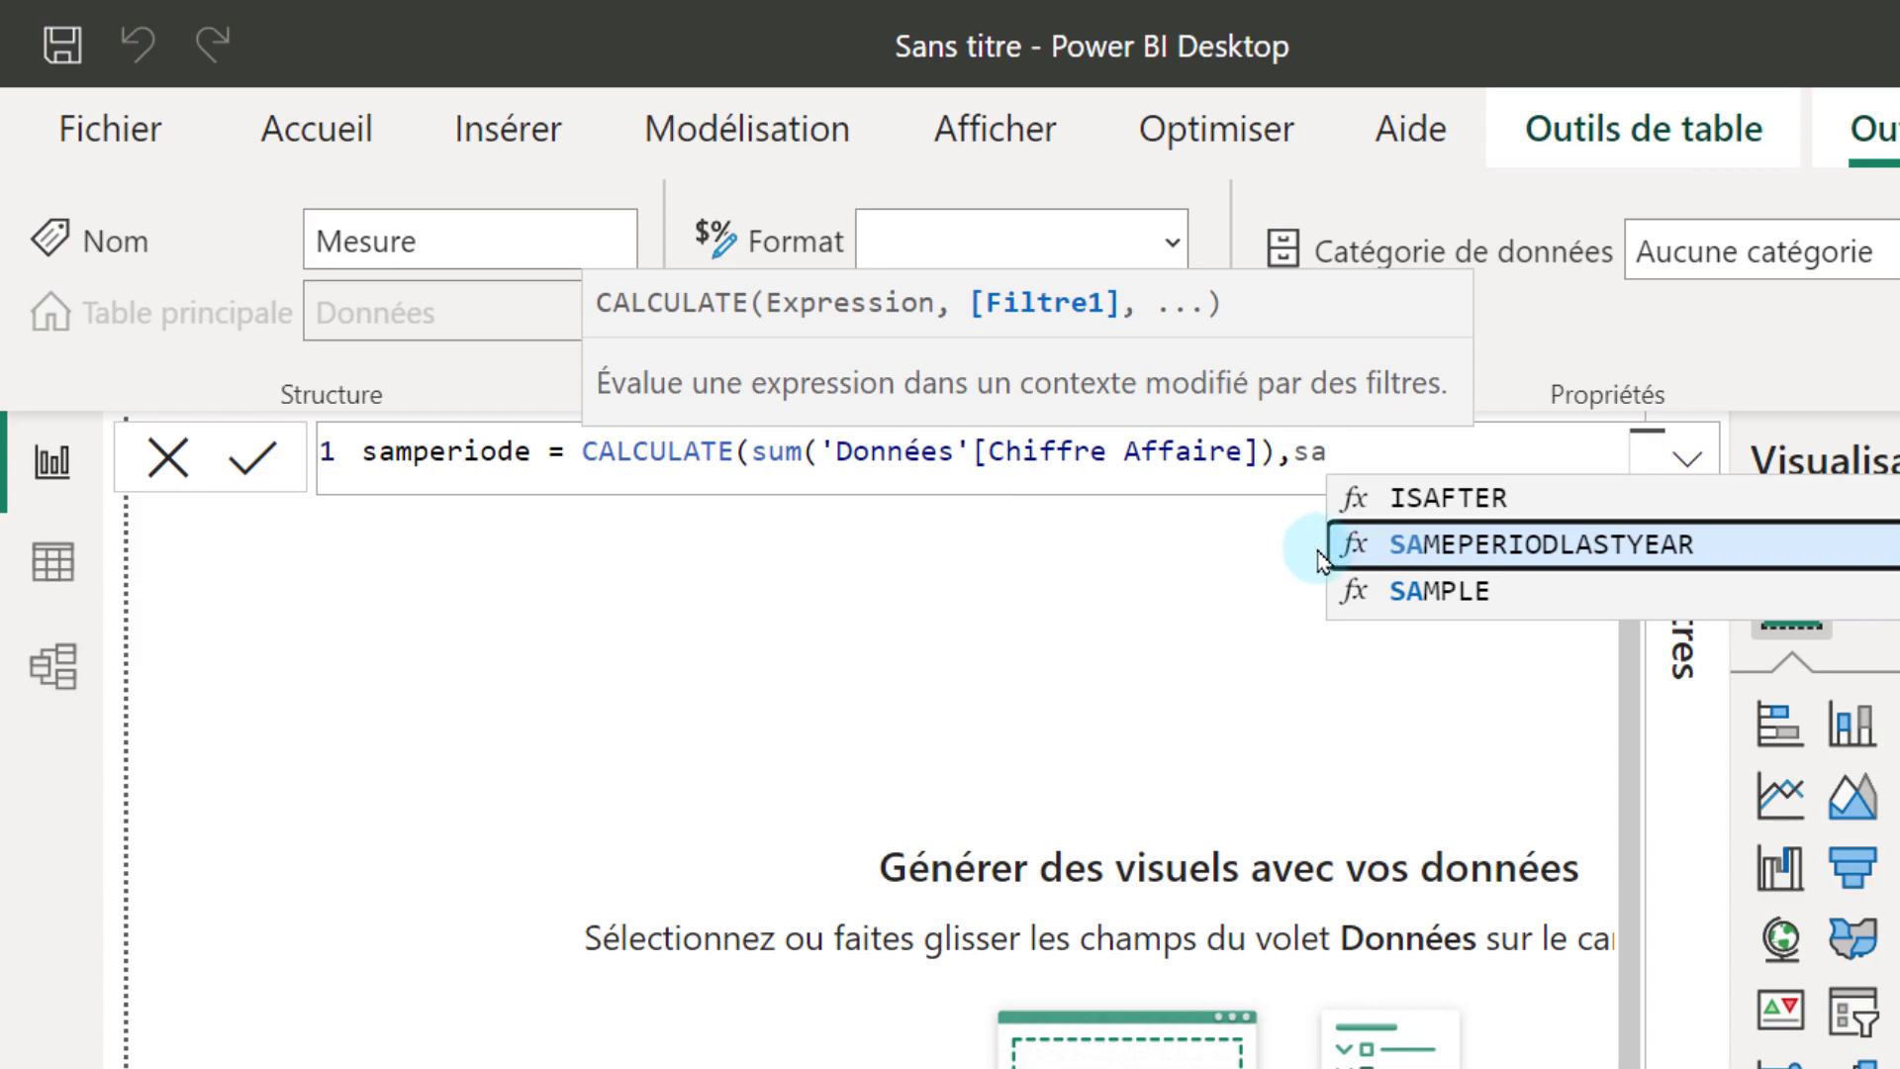
left_click(1499, 544)
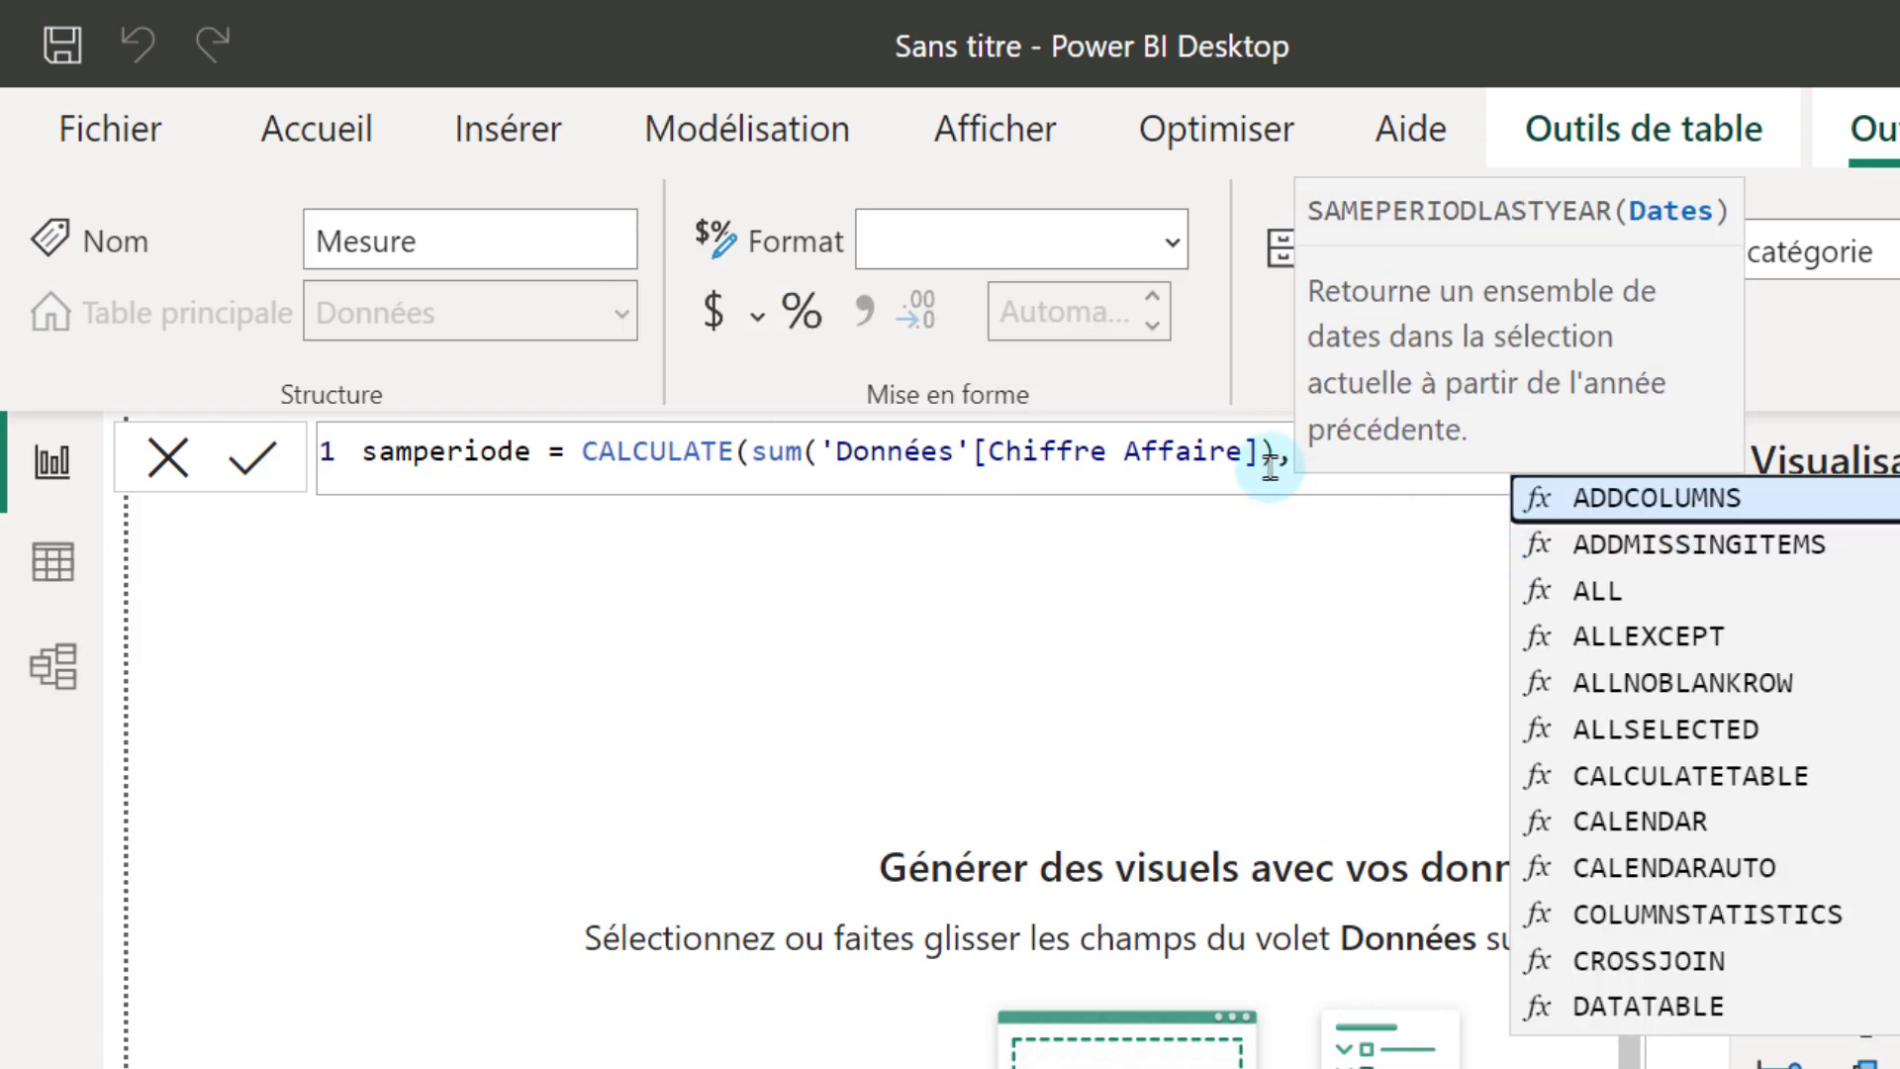
key("Escape")
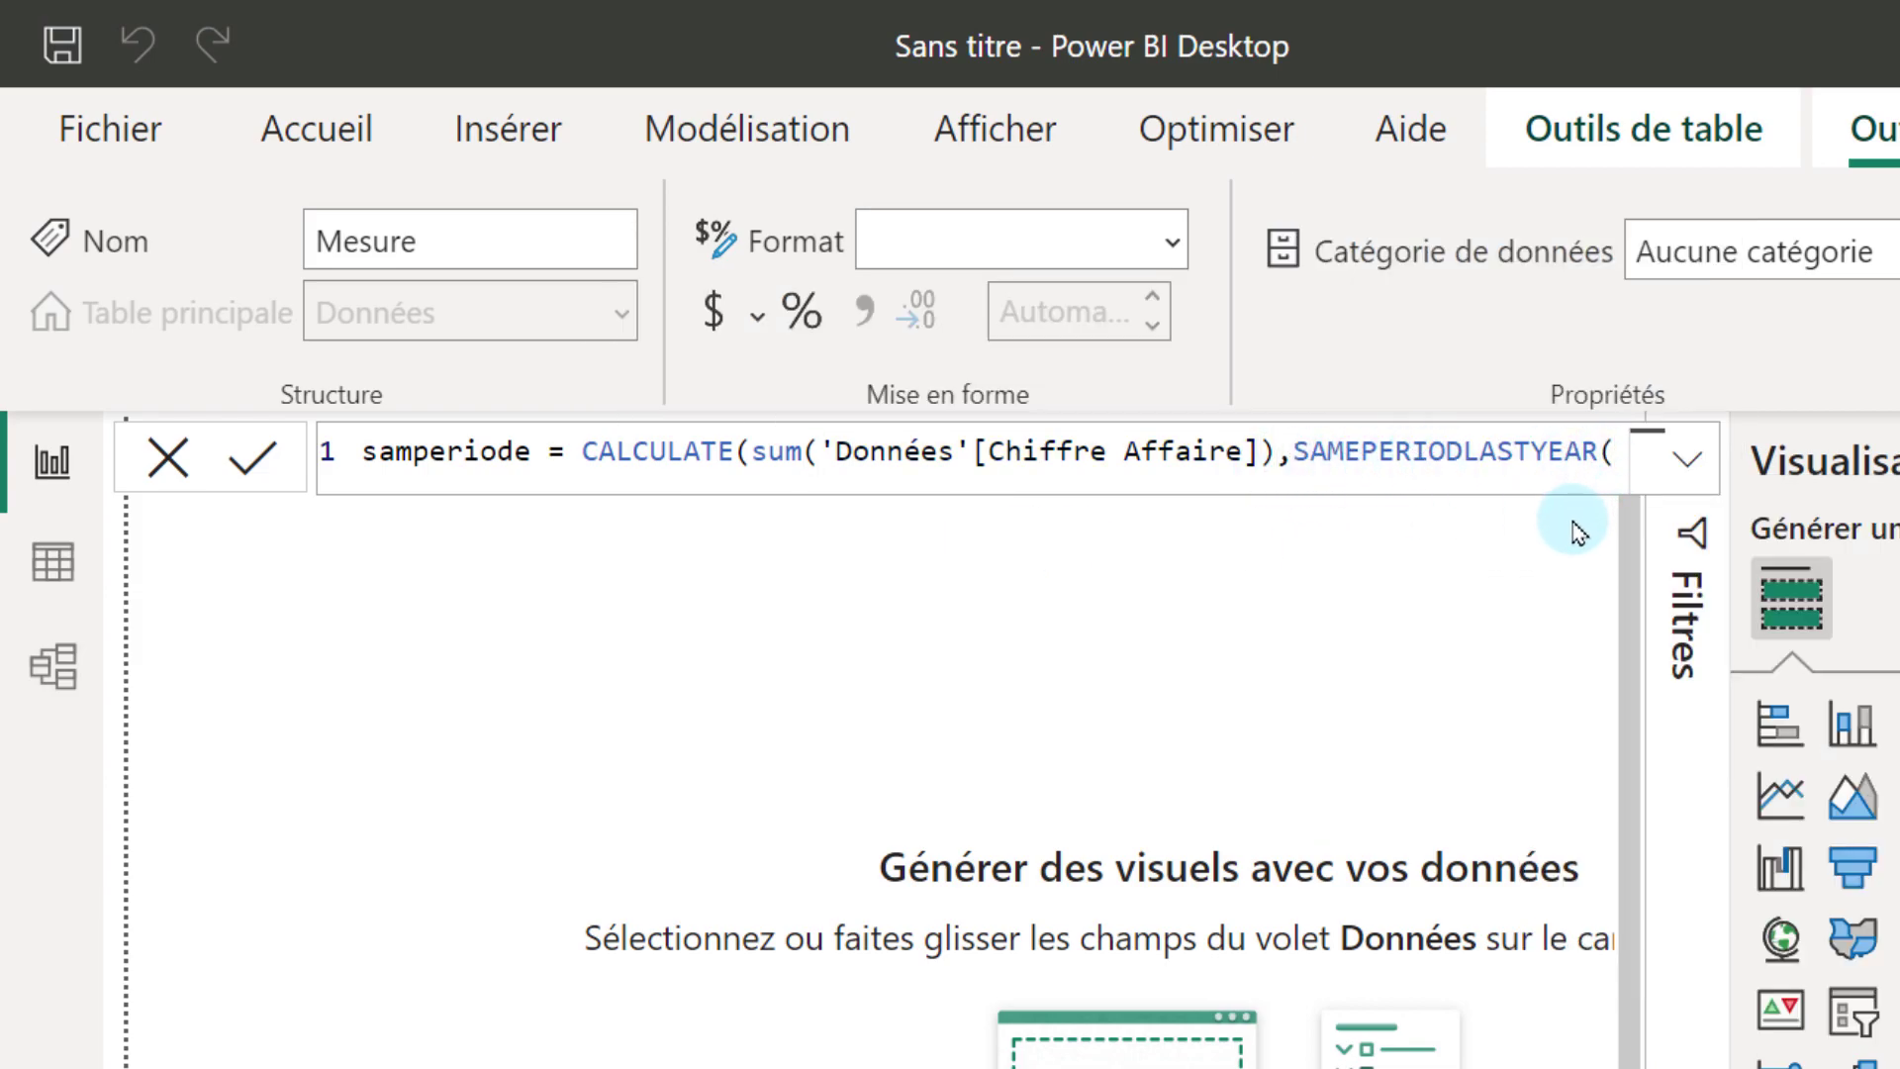
type("'")
left_click(698, 678)
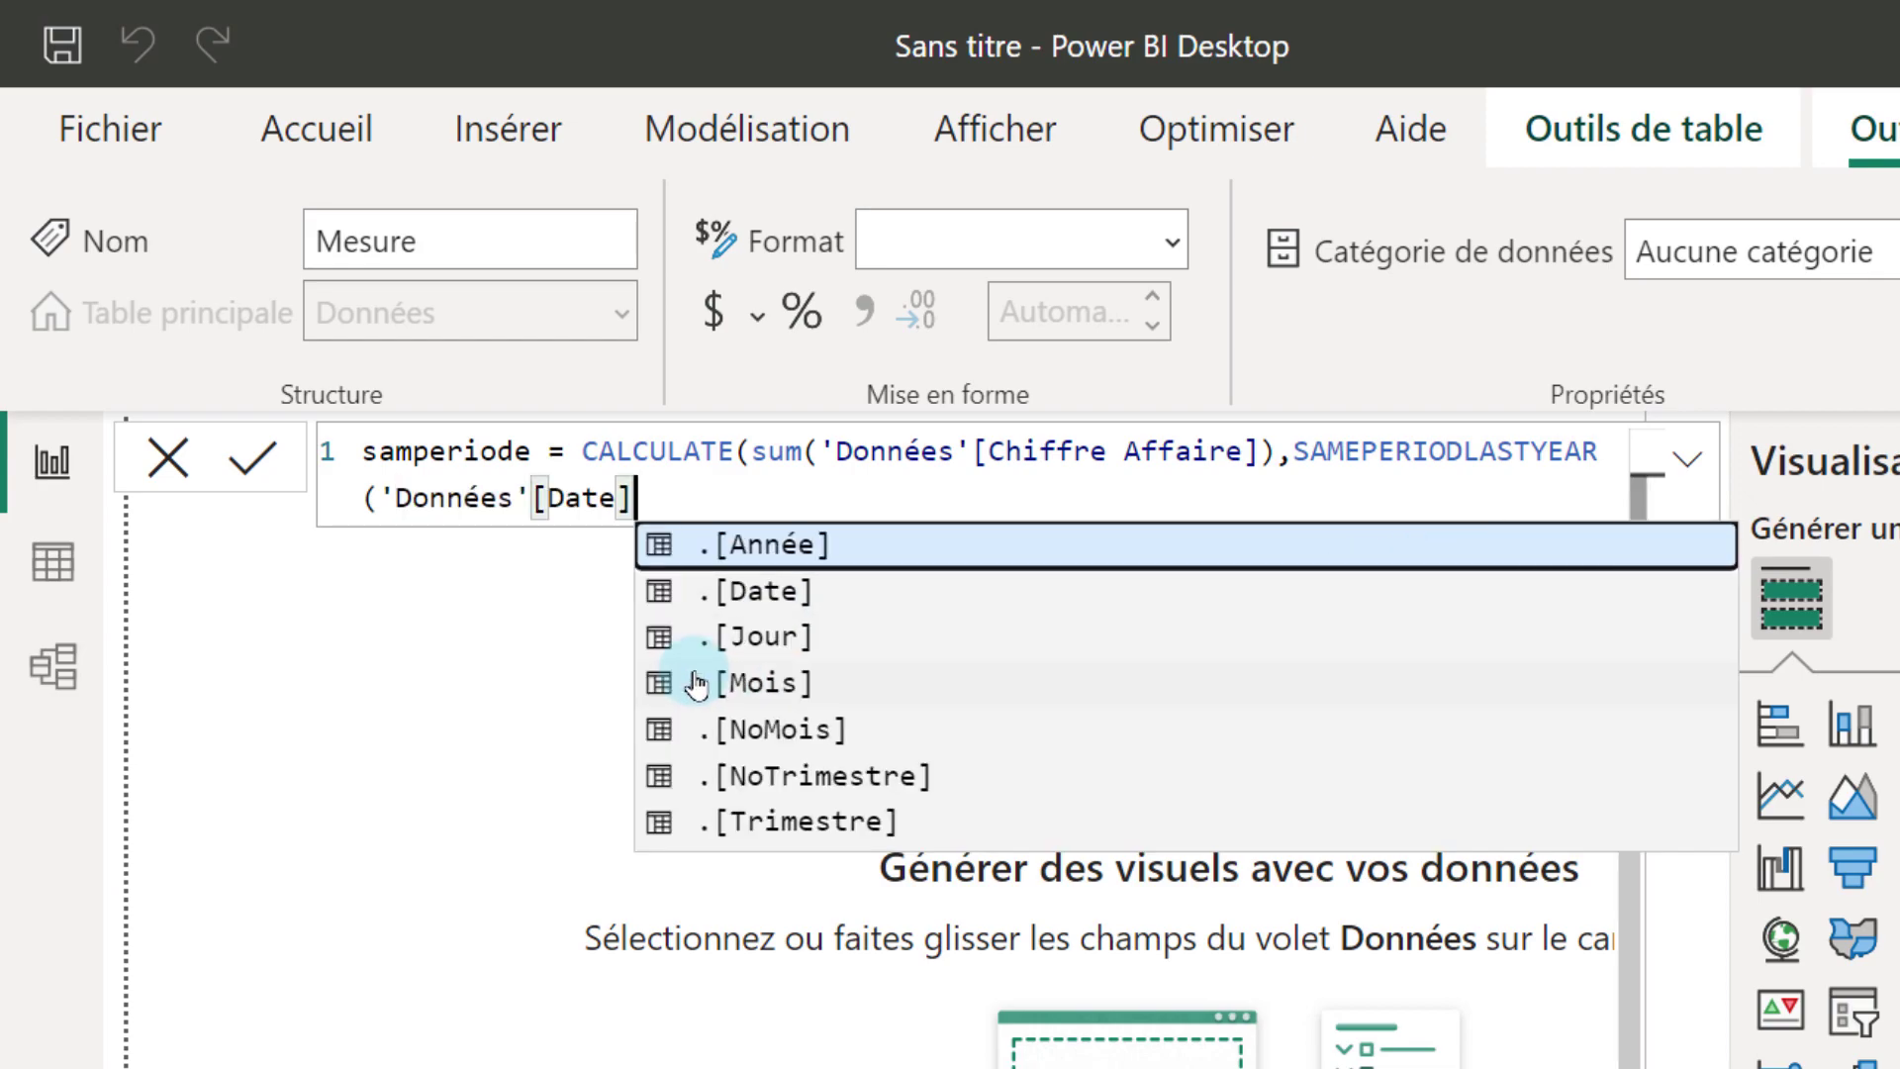
type(")")
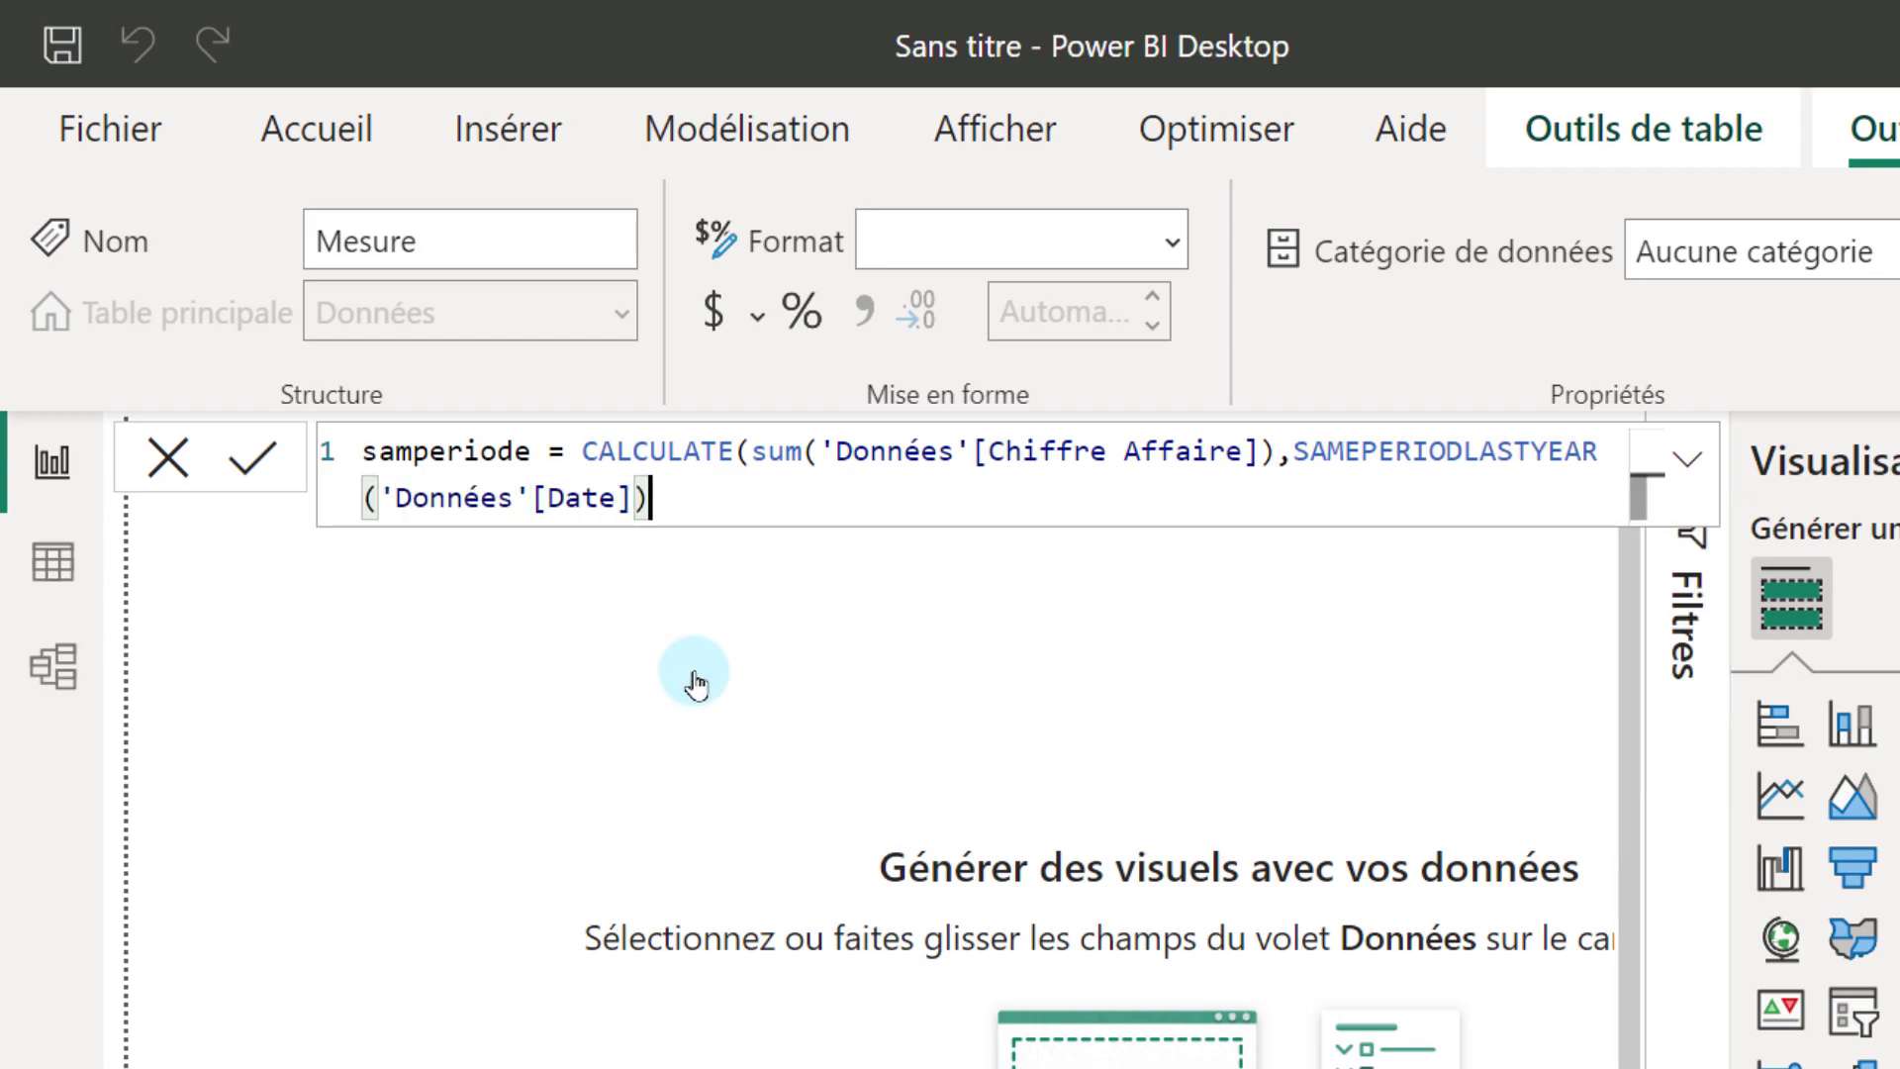
type(")")
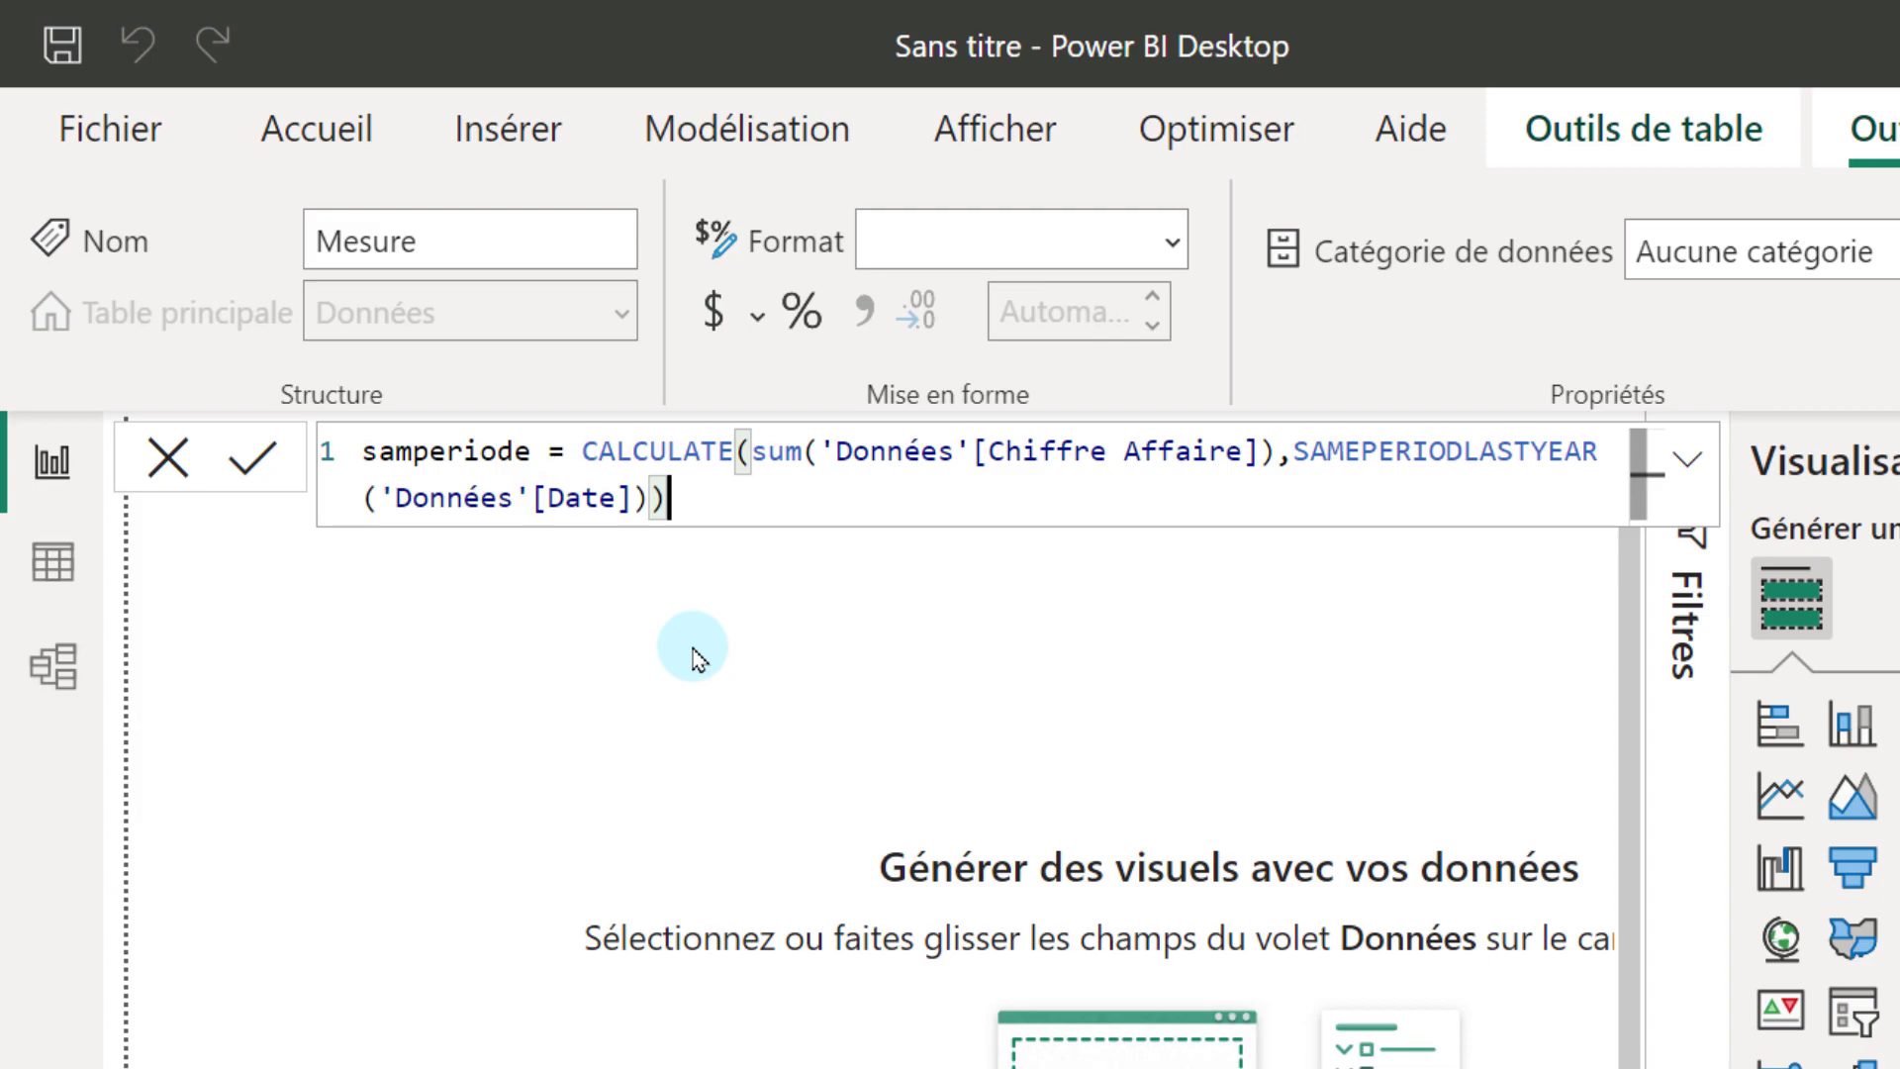
left_click(253, 461)
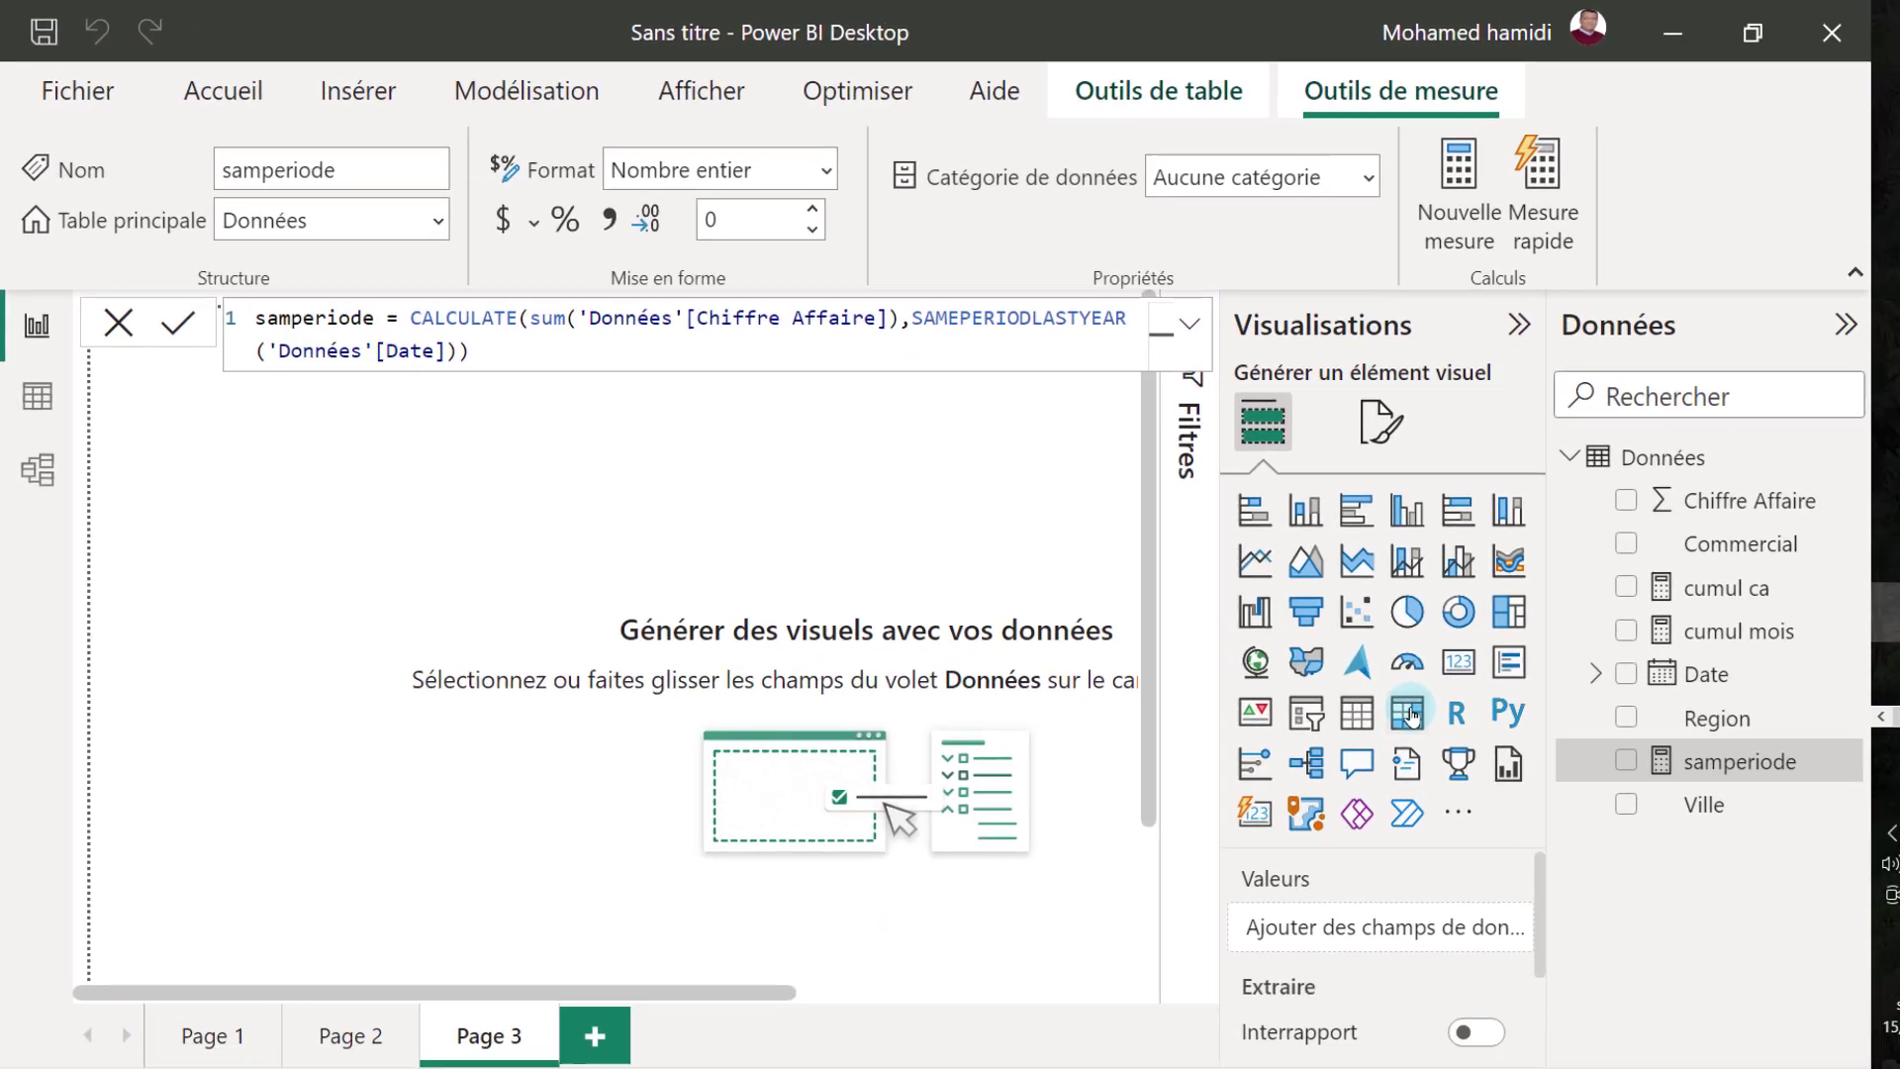
left_click(1356, 686)
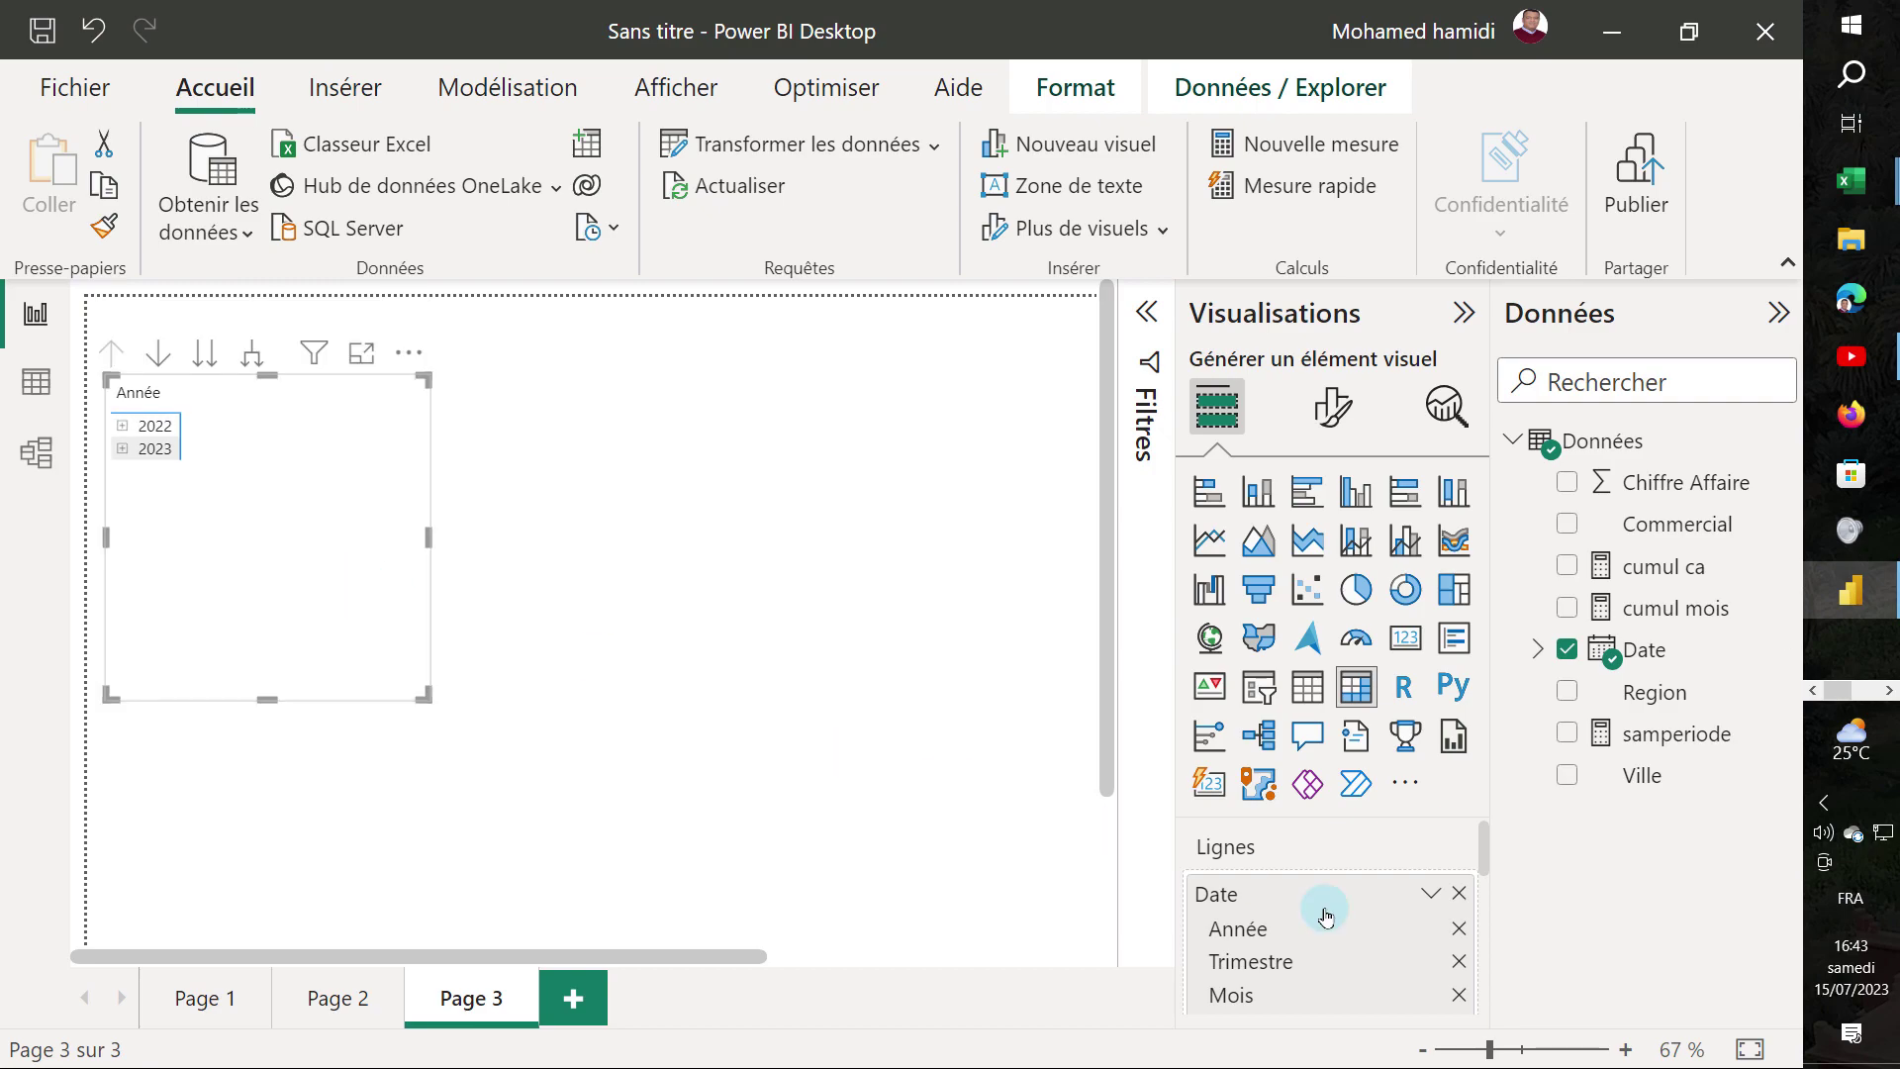
- Make the Page 3 matrix list individual dates with Somme de Chiffre Affaire and samperiode, then reposition it
left_click_drag(1492, 1057, 1502, 1057)
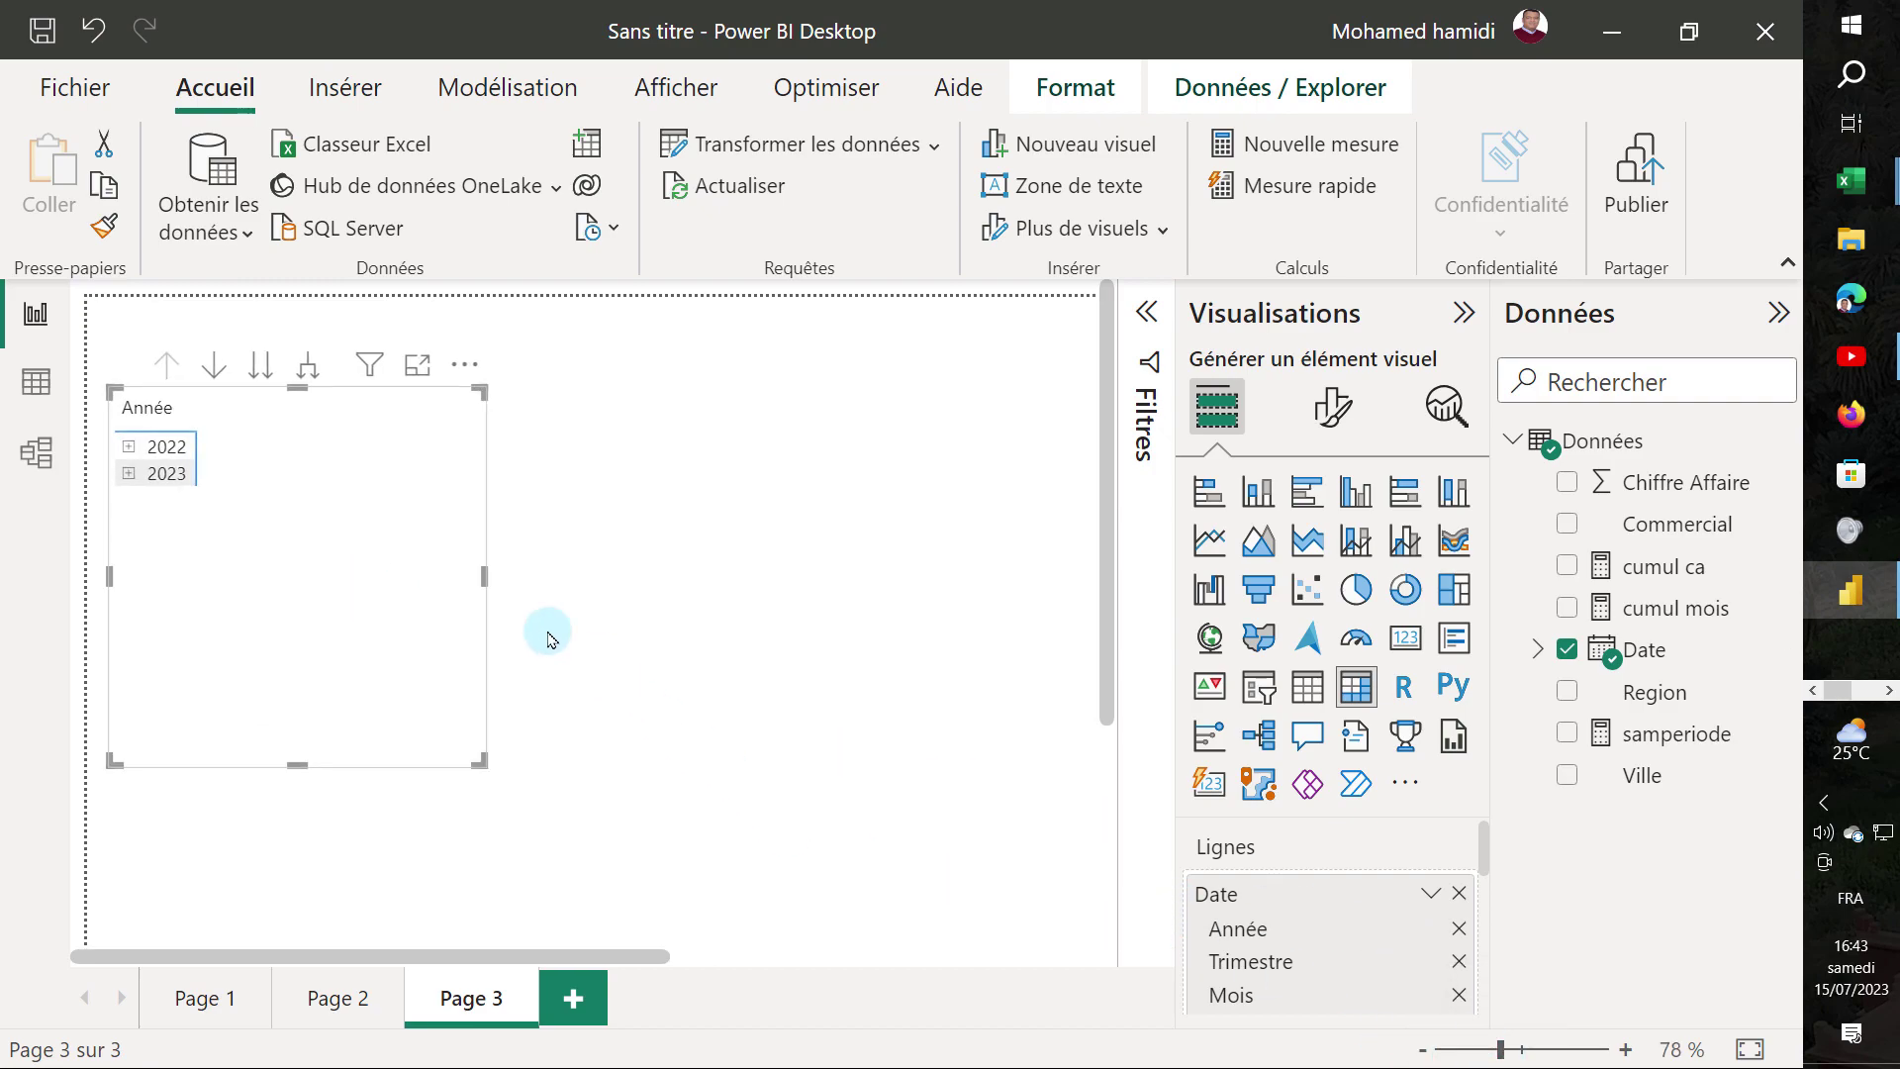
left_click(310, 379)
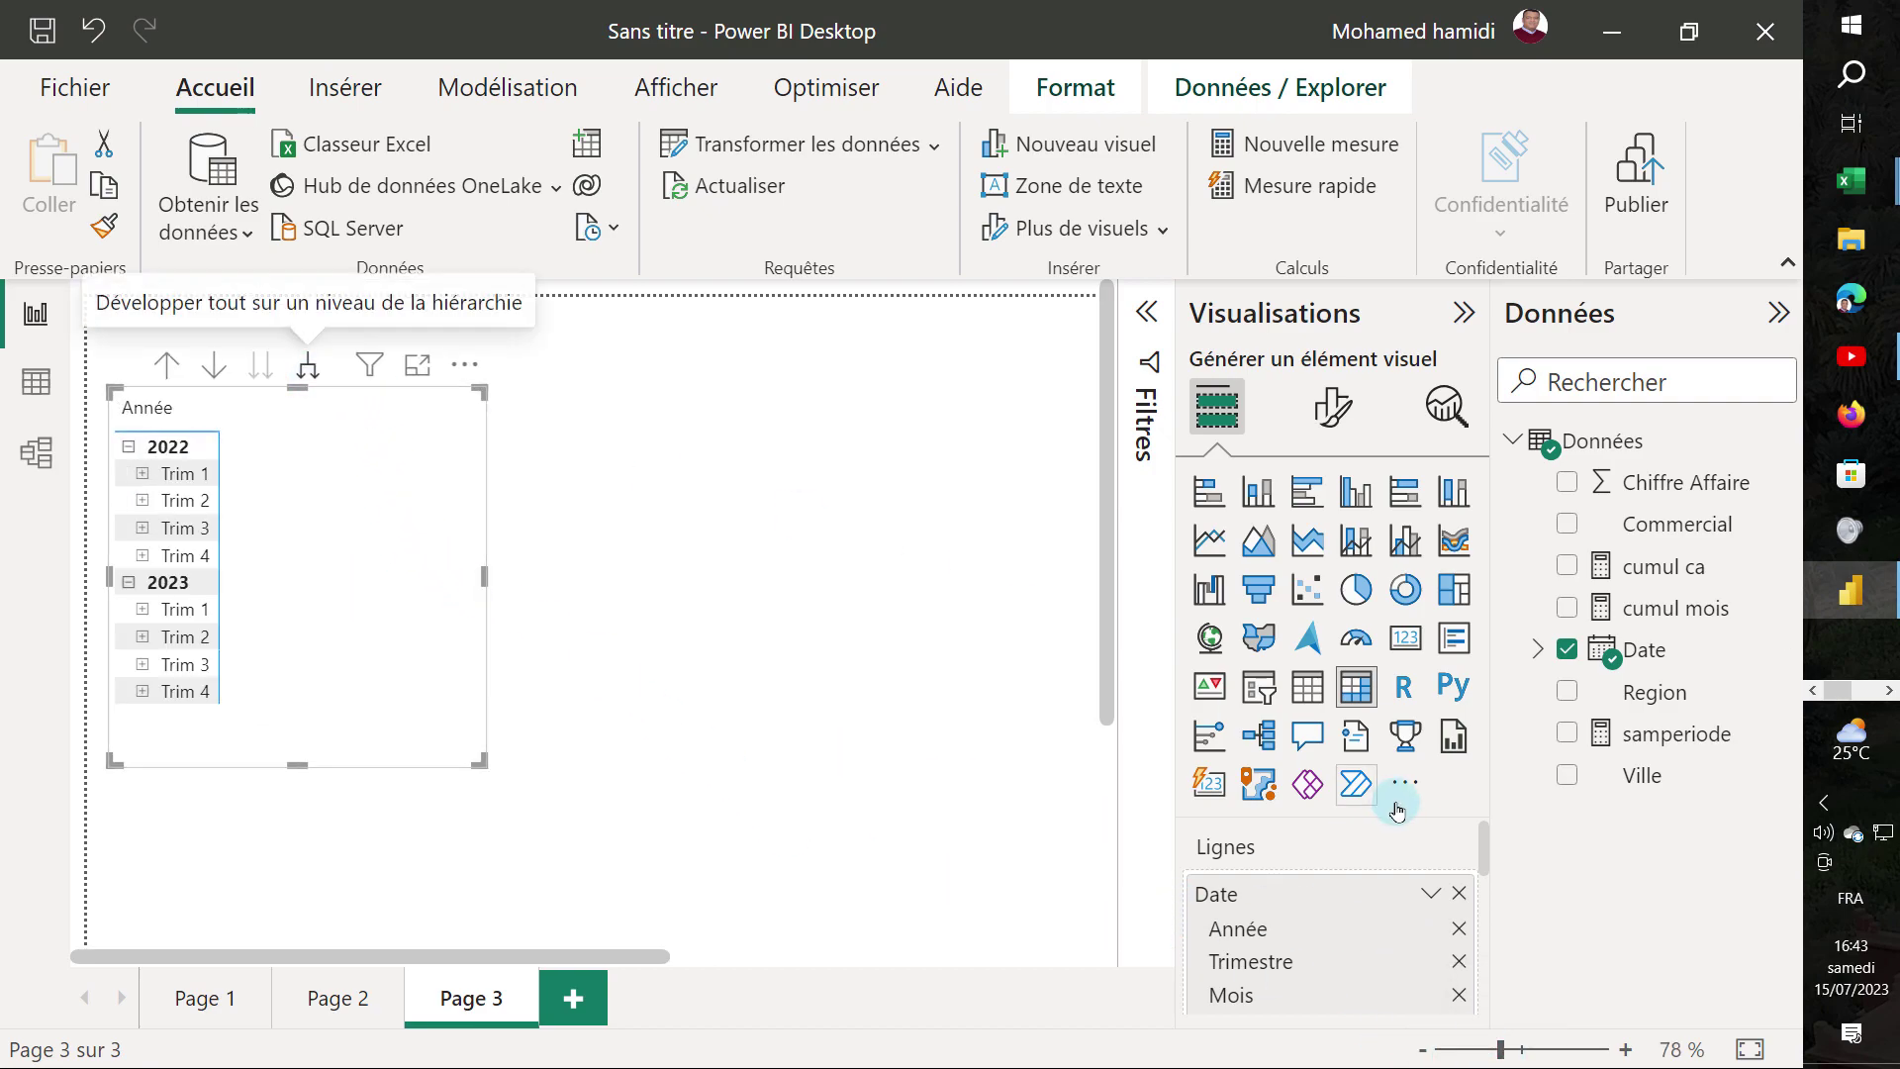
left_click(1431, 892)
left_click(1129, 846)
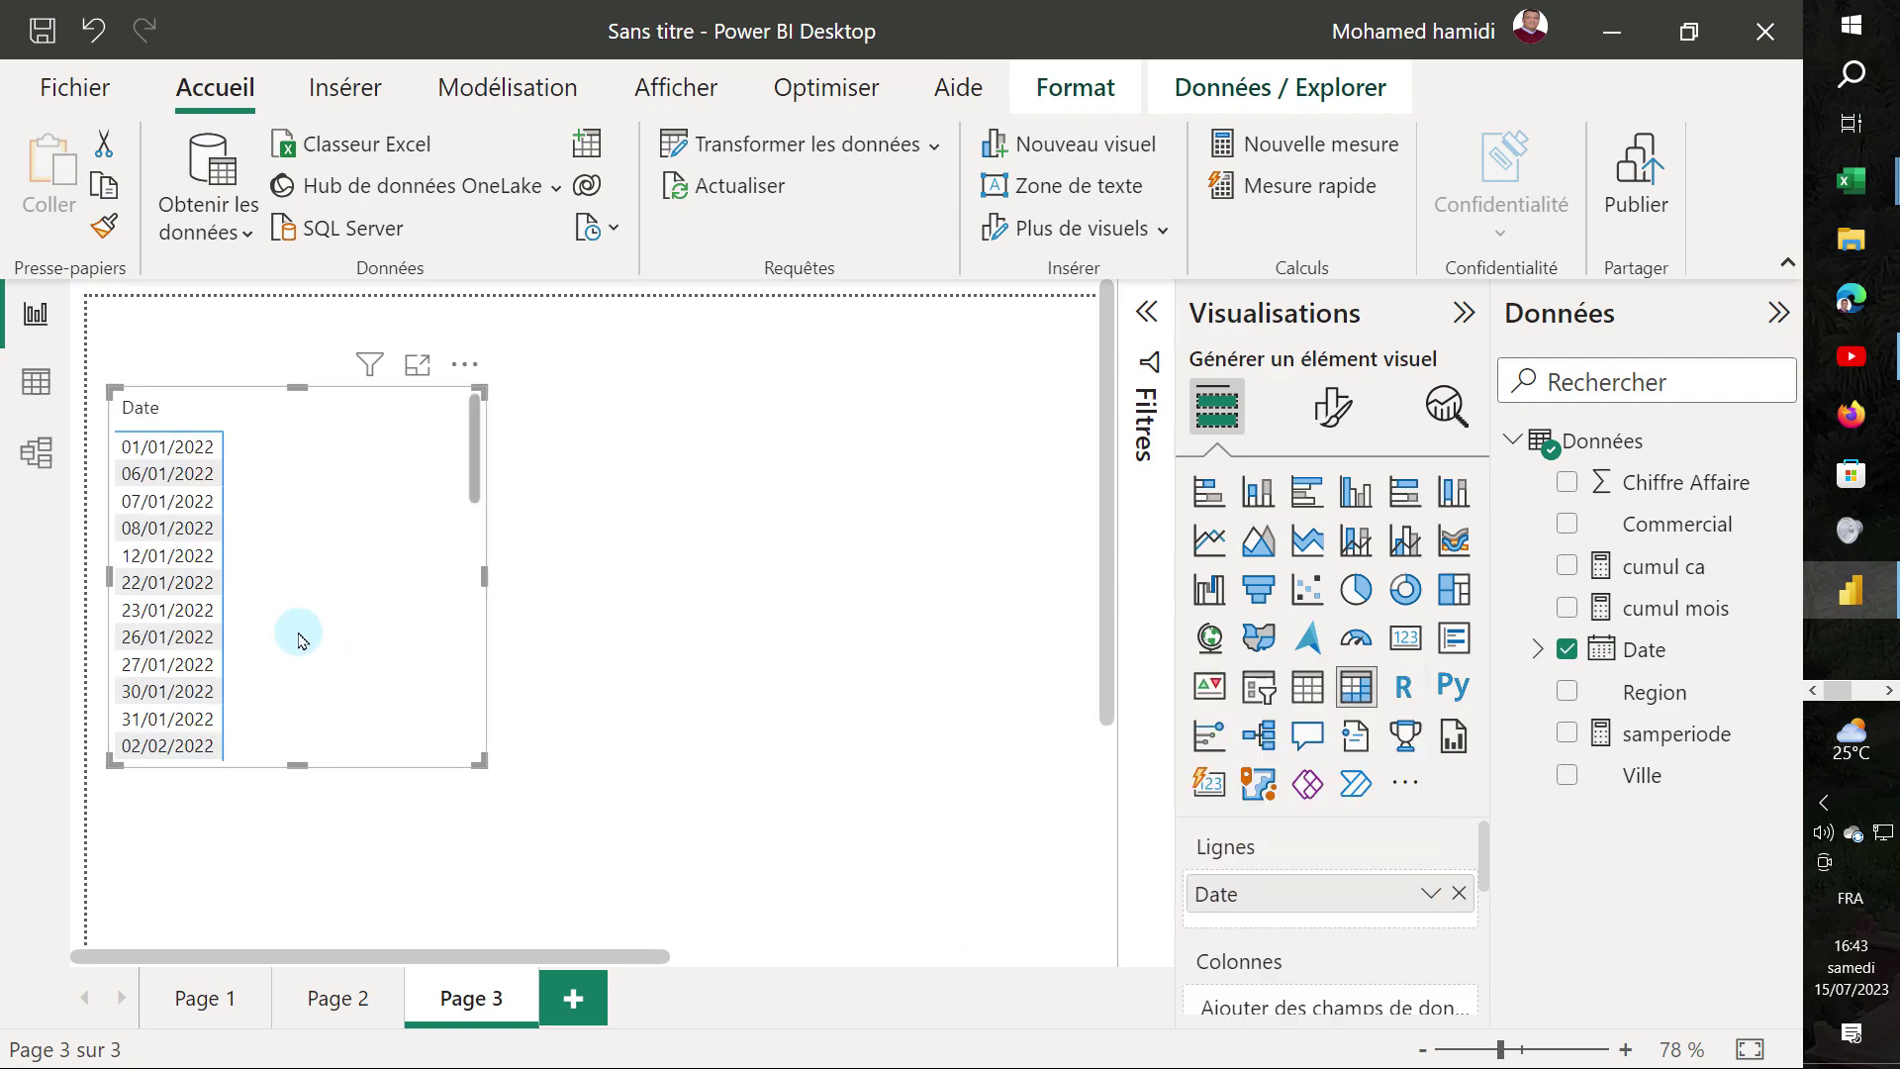
left_click(1571, 486)
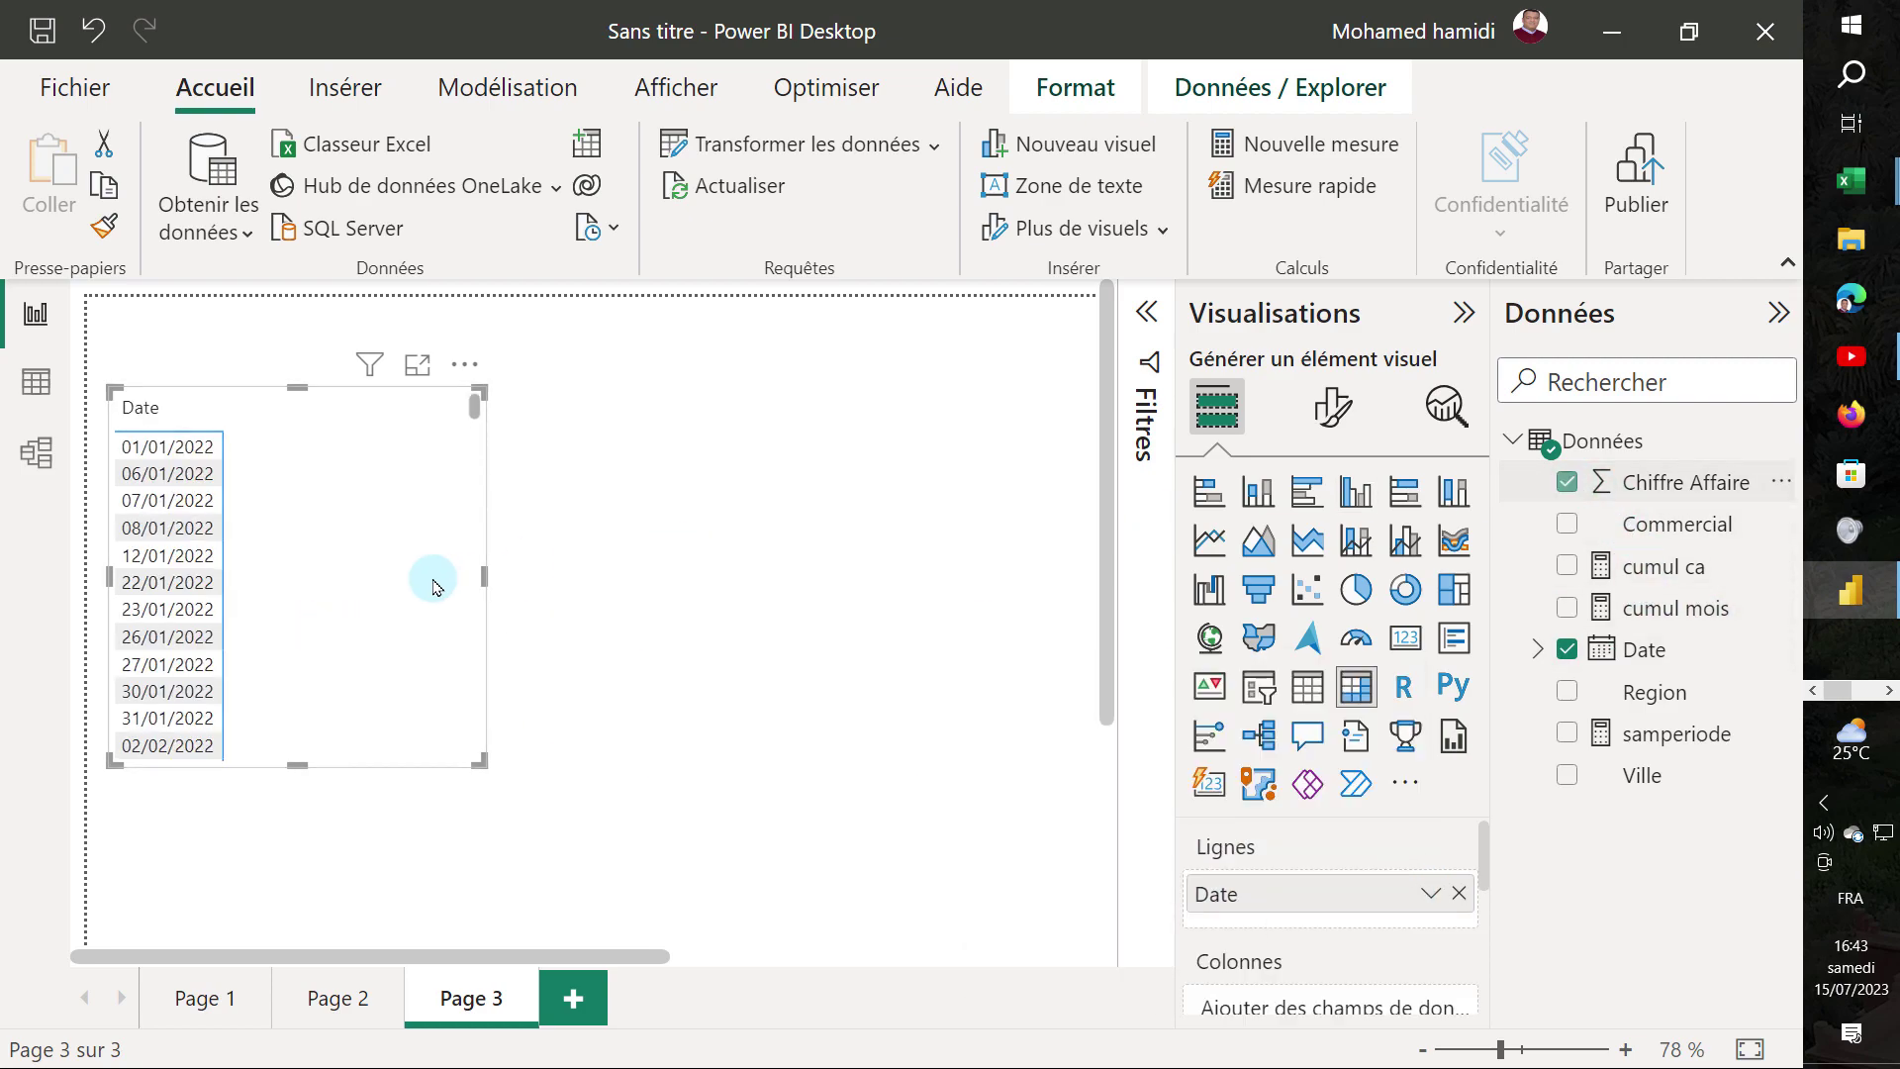
left_click_drag(589, 601, 623, 594)
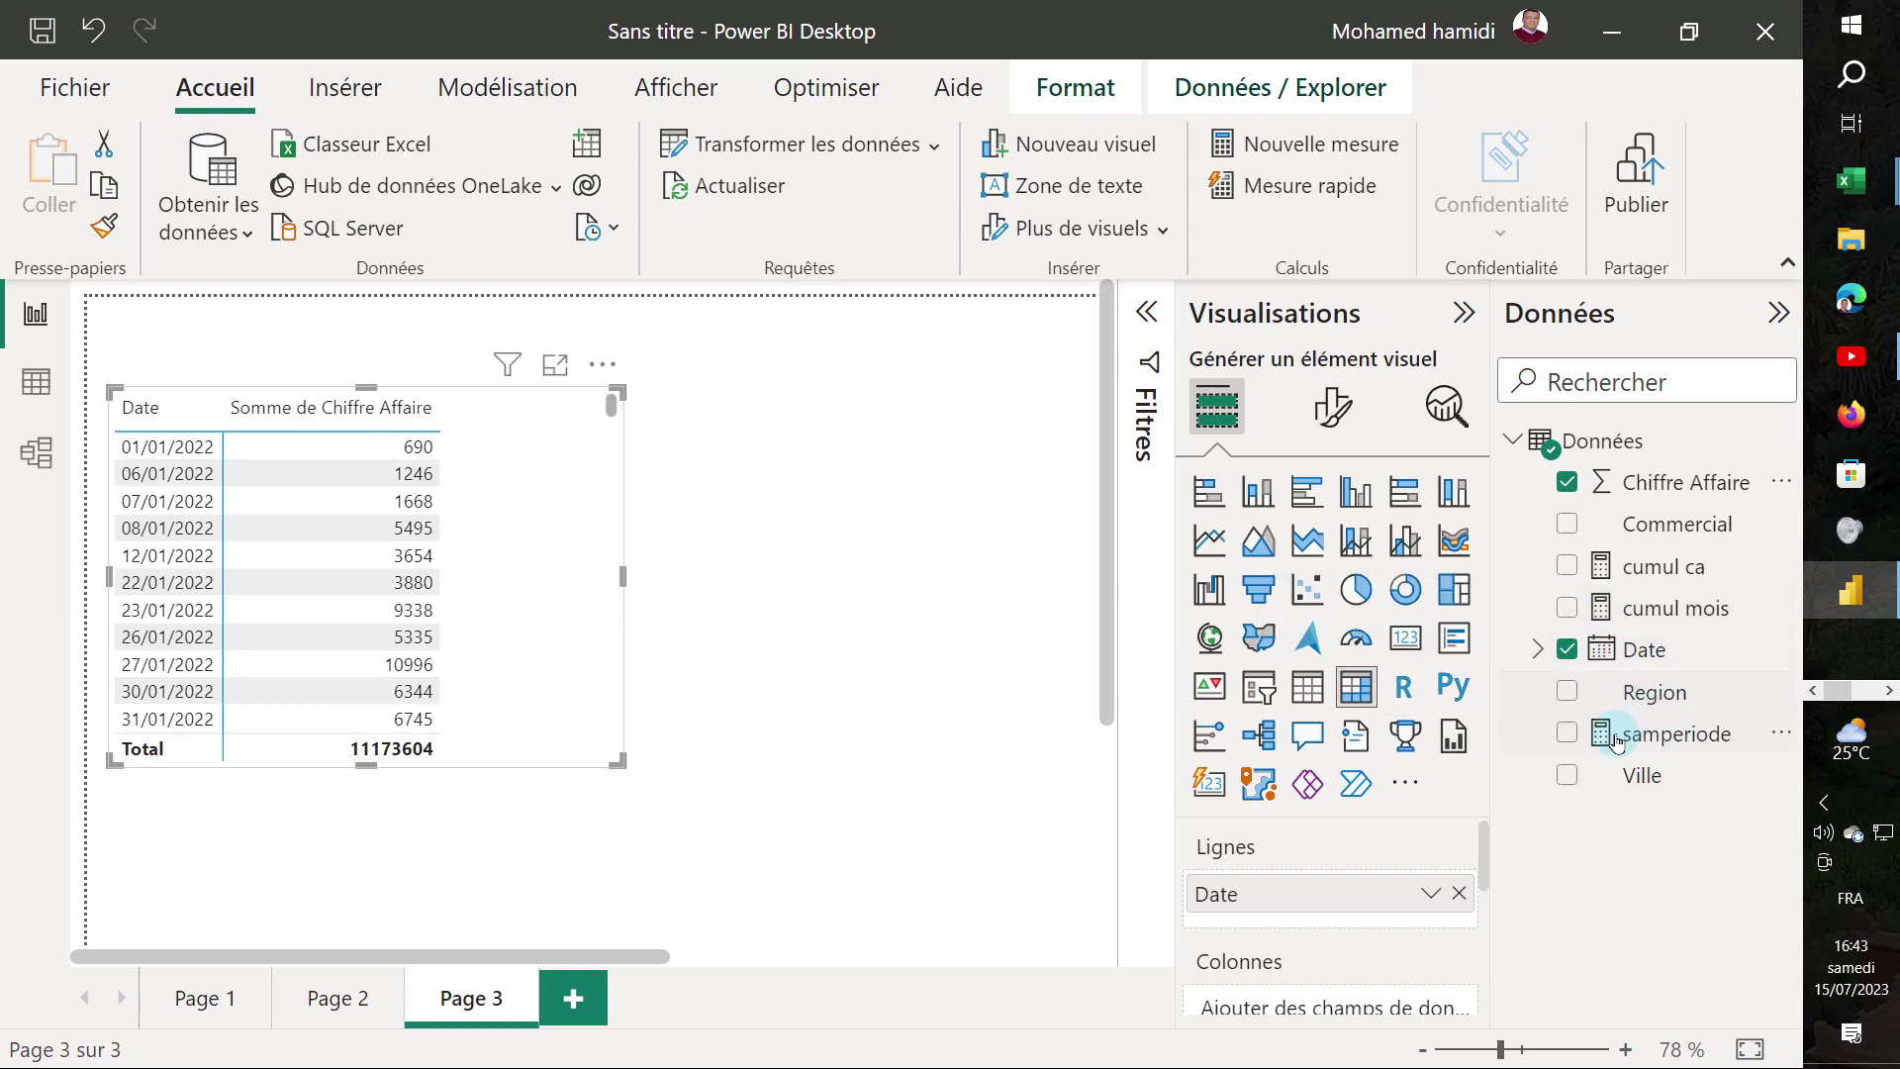
left_click(1567, 734)
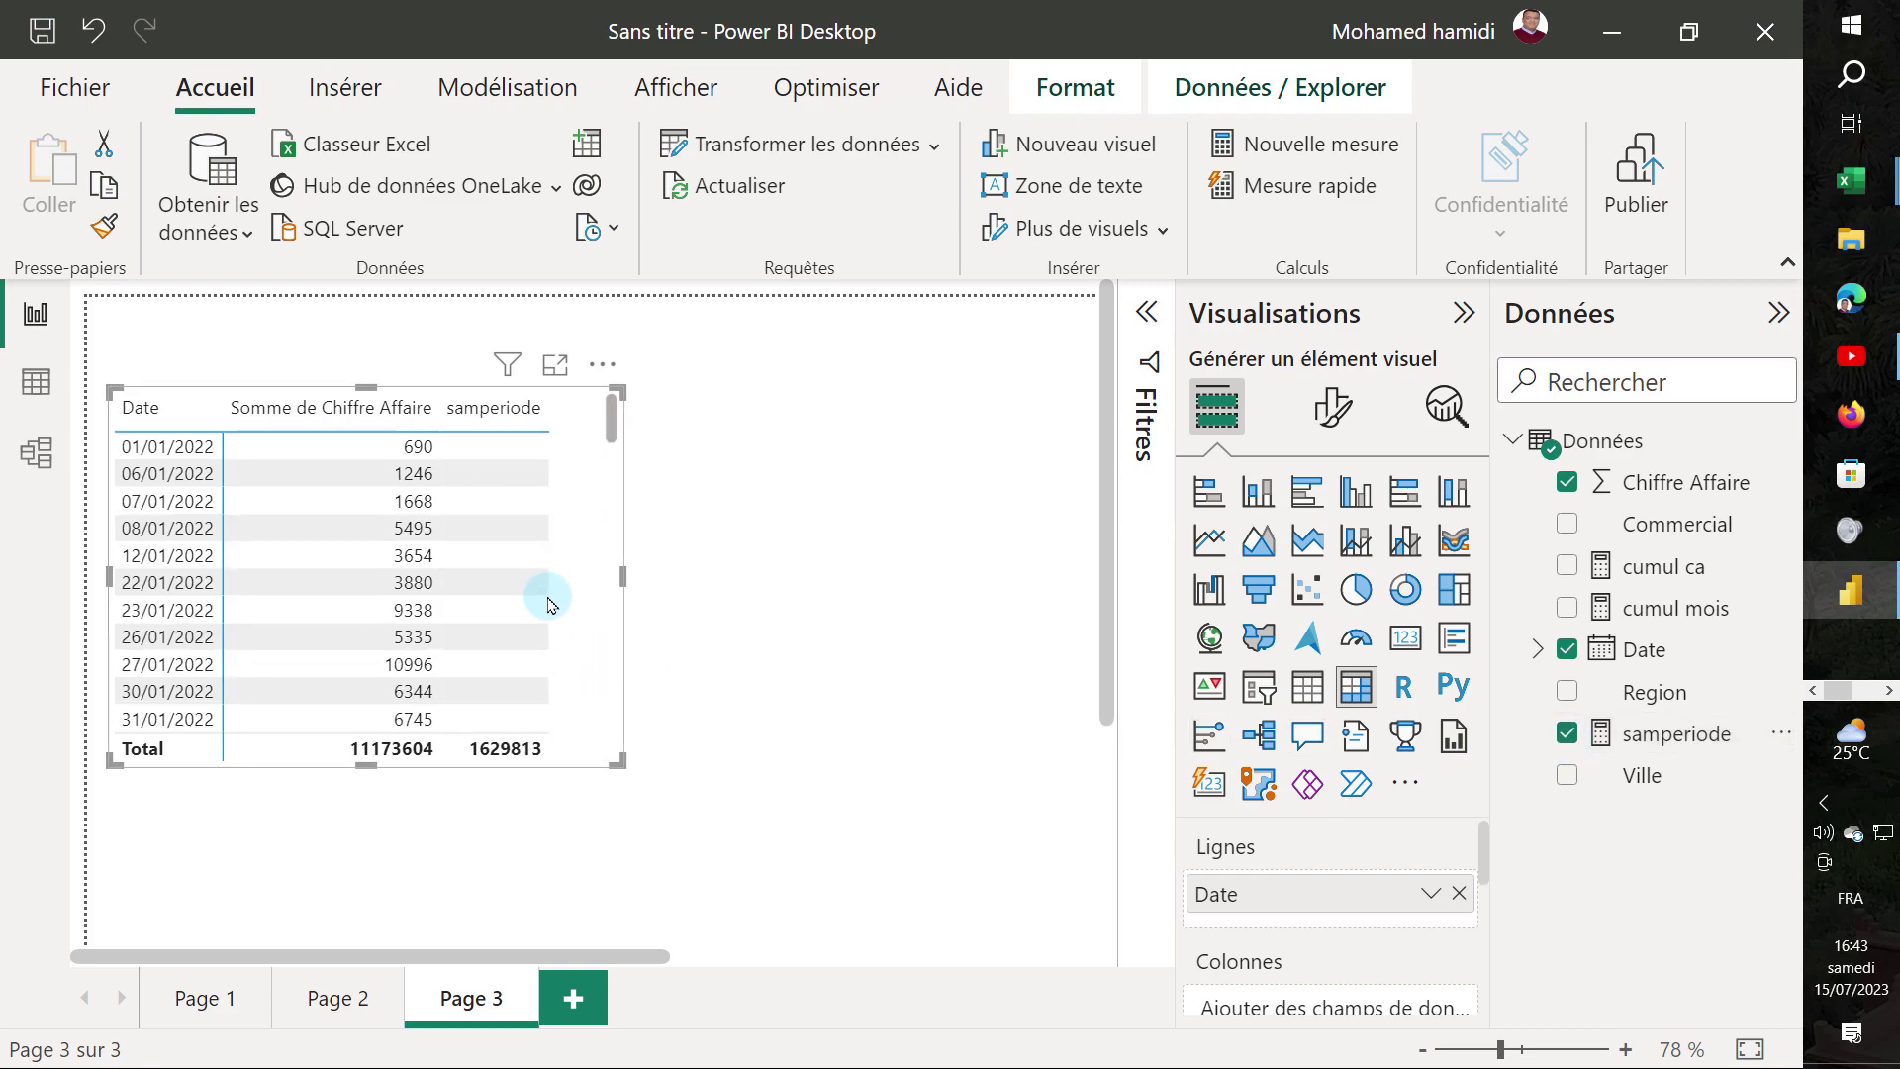
left_click_drag(560, 580, 540, 531)
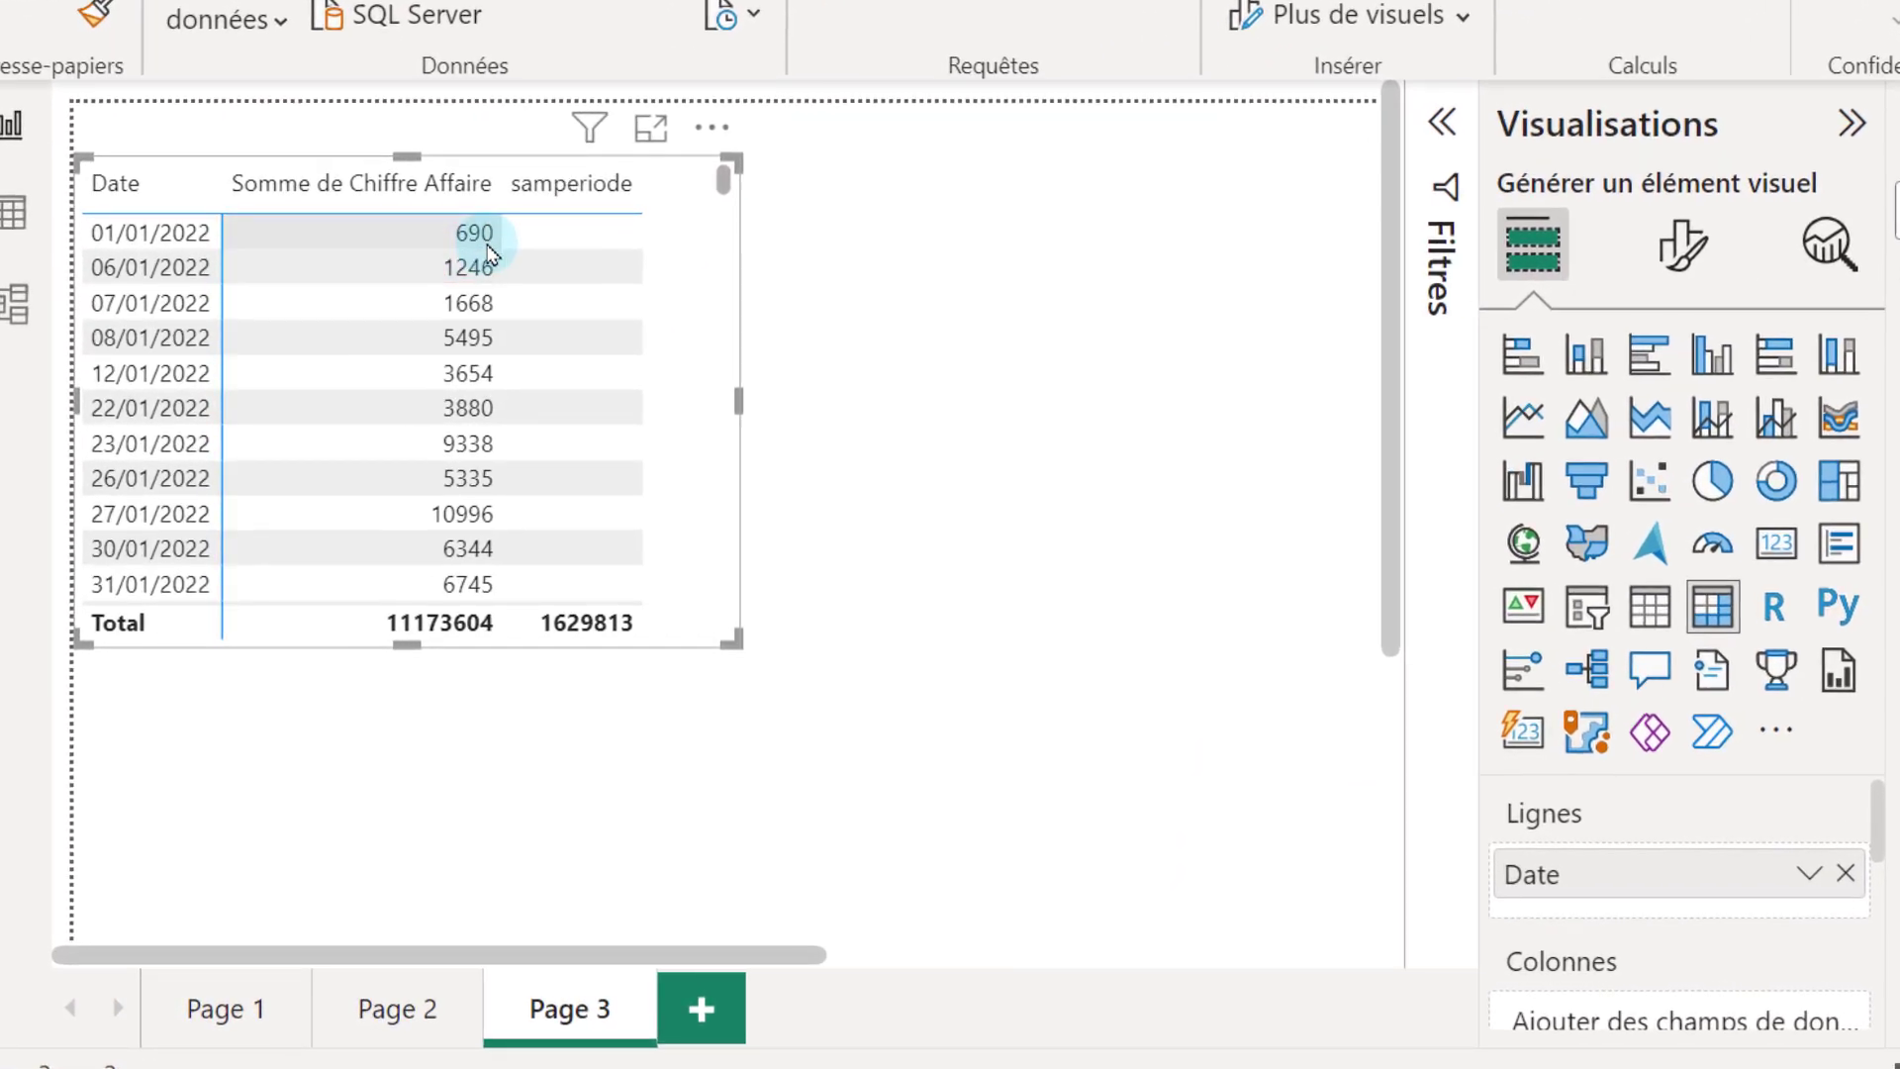
- Scroll the Page 3 date table to January 2023 and stretch it to show about twenty rows
scroll(499, 282, "down", 2)
scroll(529, 380, "down", 2)
scroll(584, 440, "down", 3)
scroll(667, 341, "down", 1)
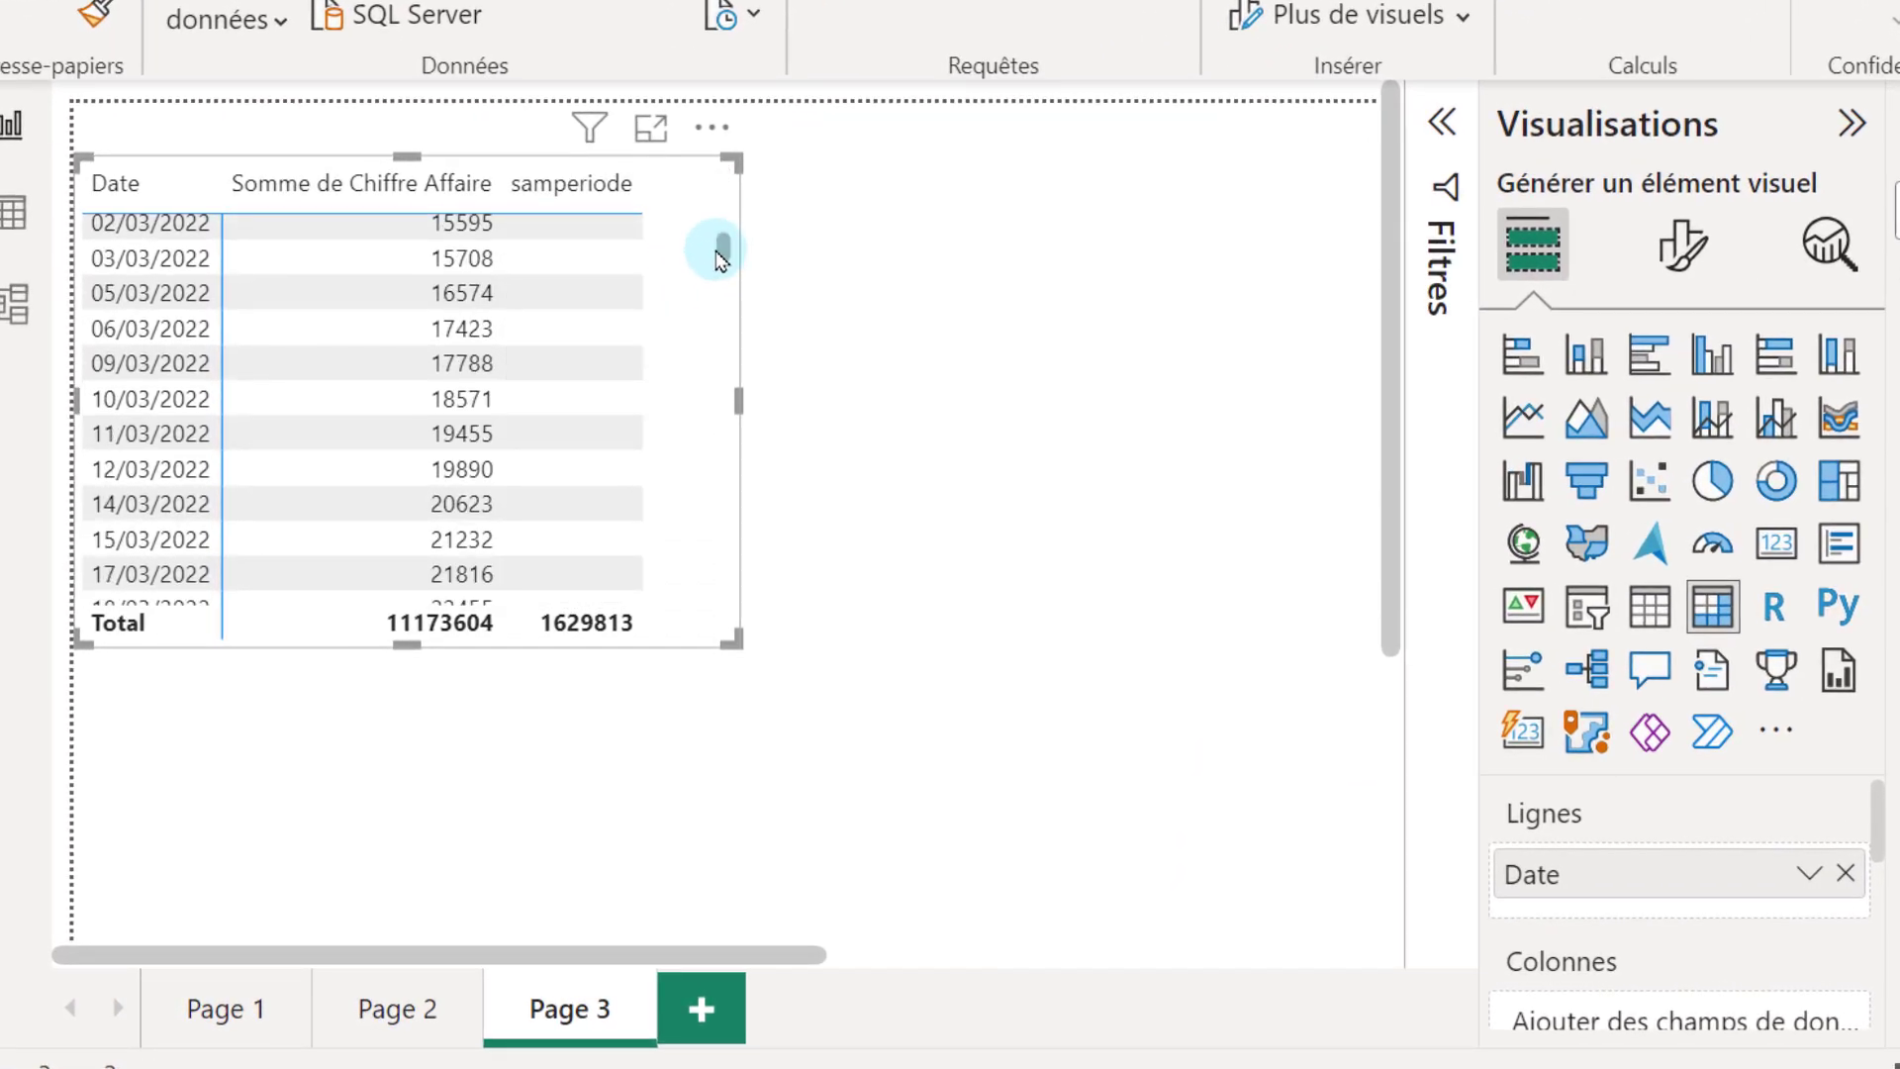
left_click_drag(723, 252, 727, 441)
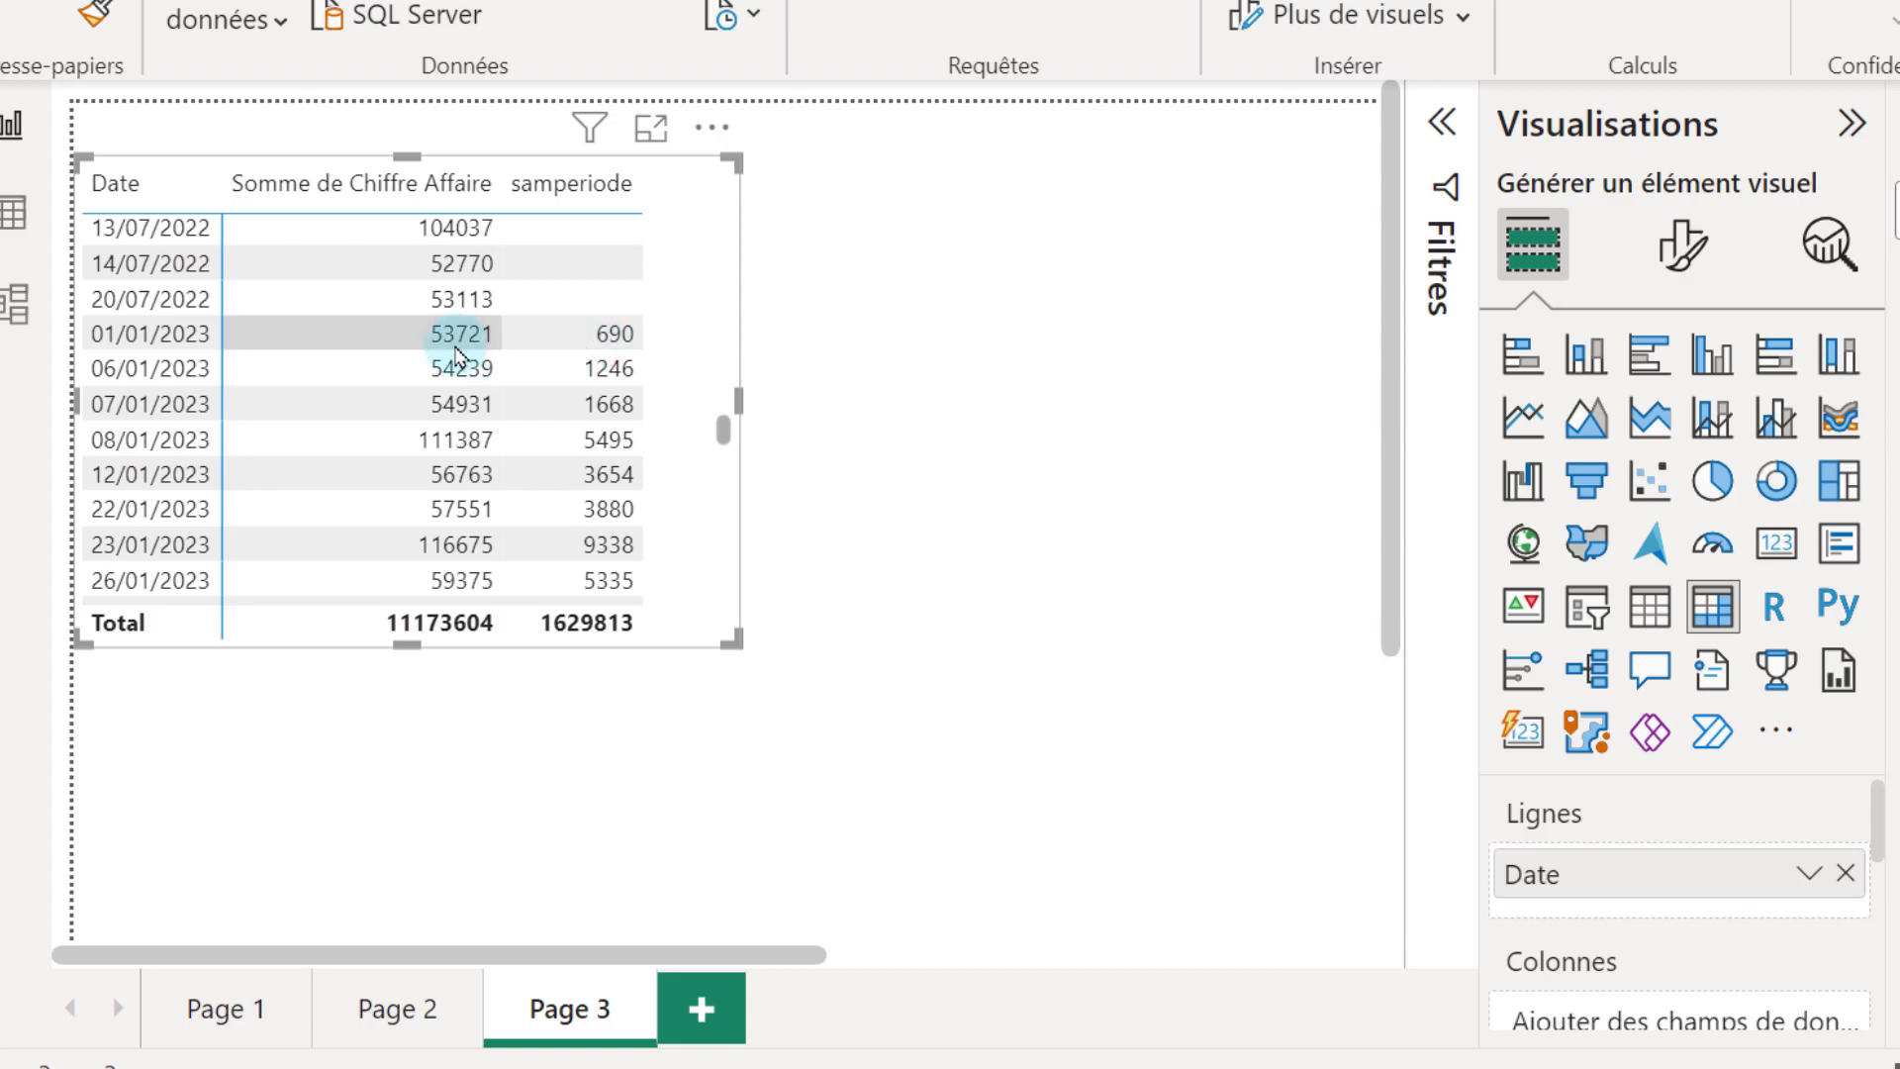
scroll(717, 436, "down", 3)
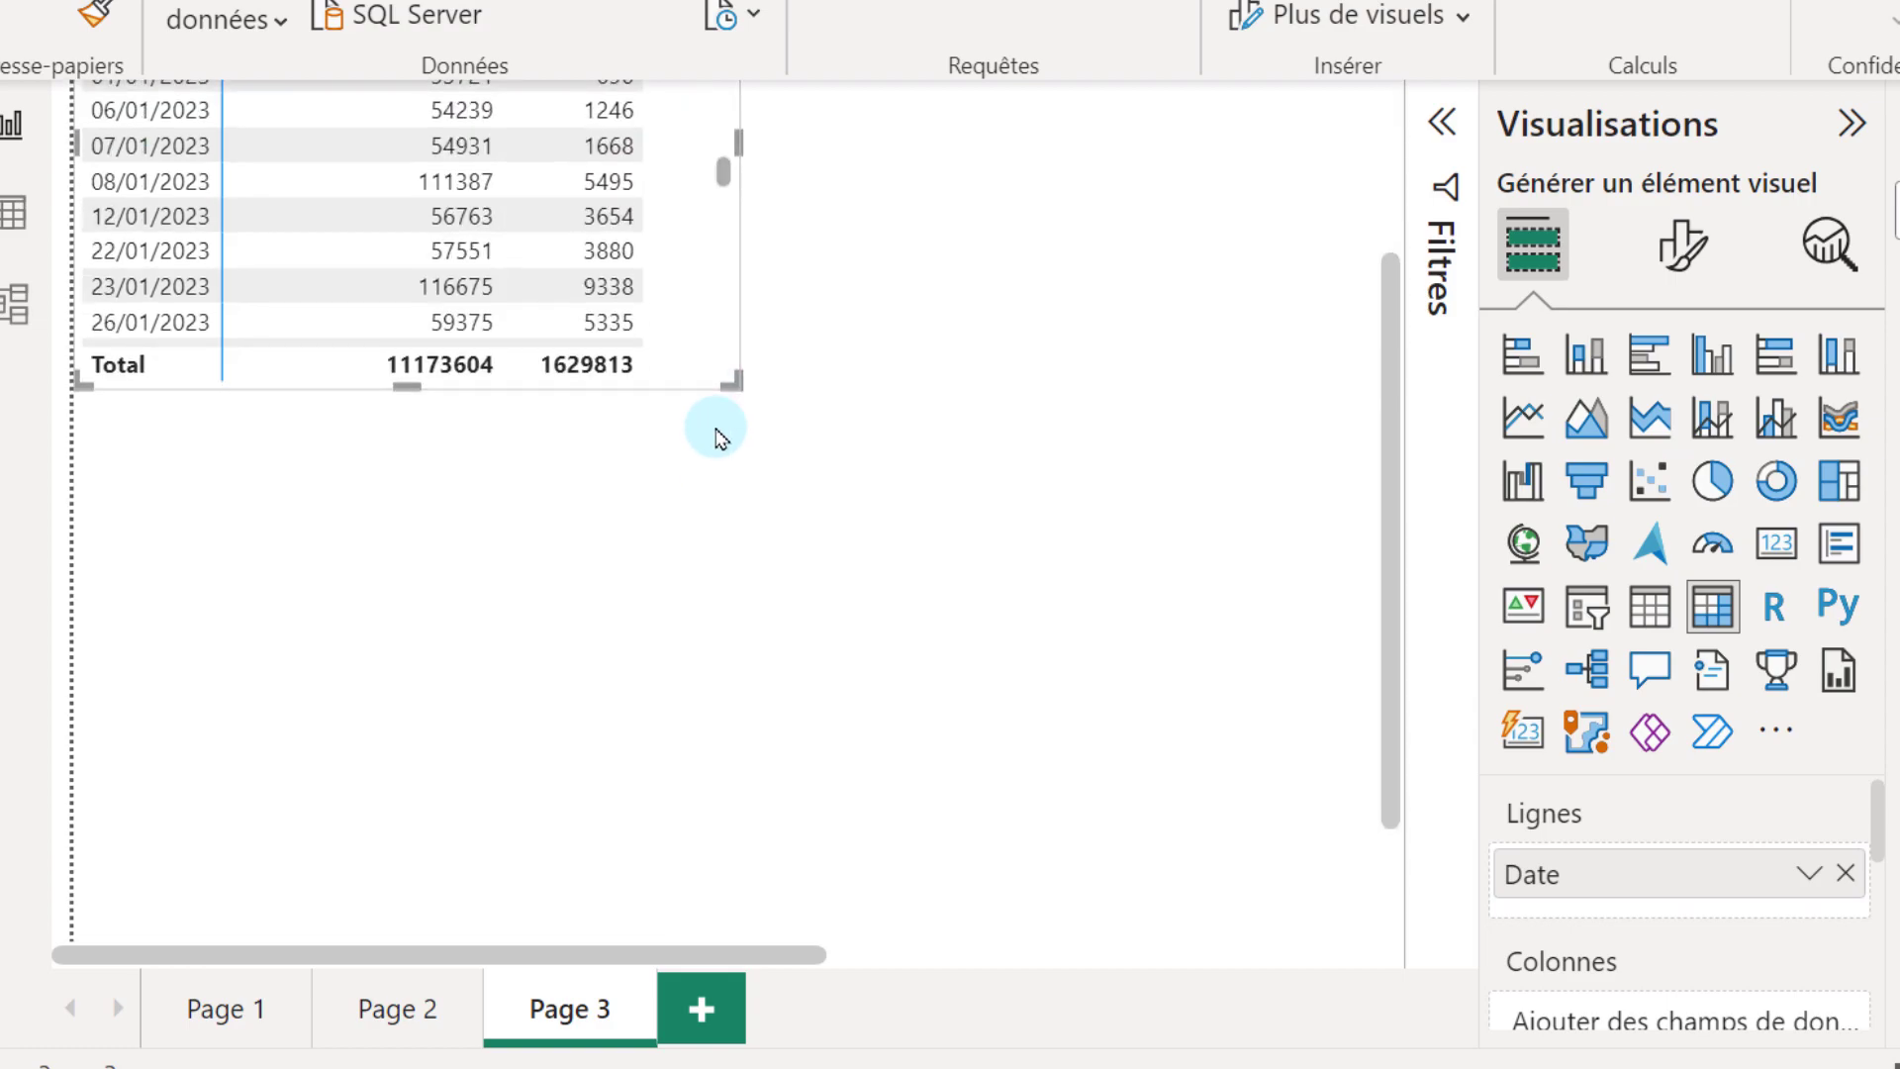
left_click_drag(412, 388, 413, 660)
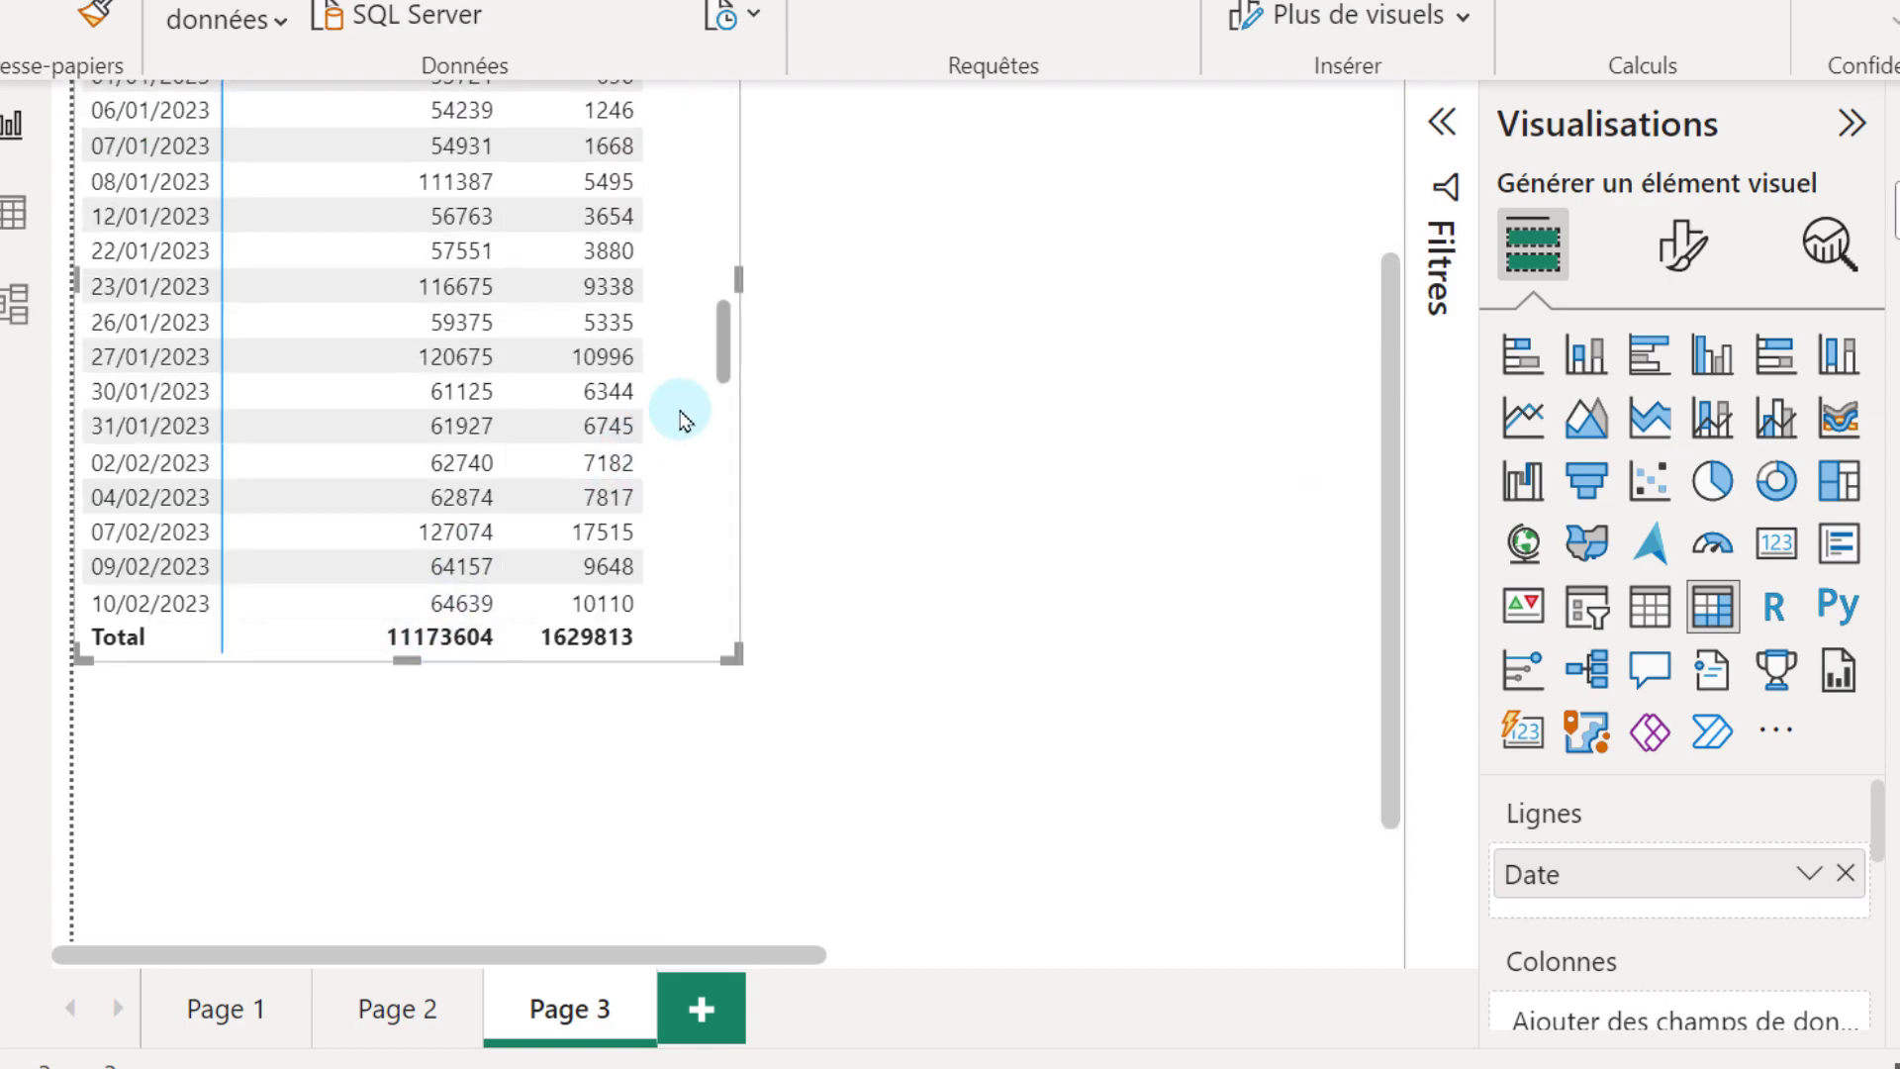
mouse_move(725, 339)
left_mouse_down()
mouse_move(713, 603)
mouse_move(729, 388)
left_mouse_up()
scroll(722, 382, "up", 3)
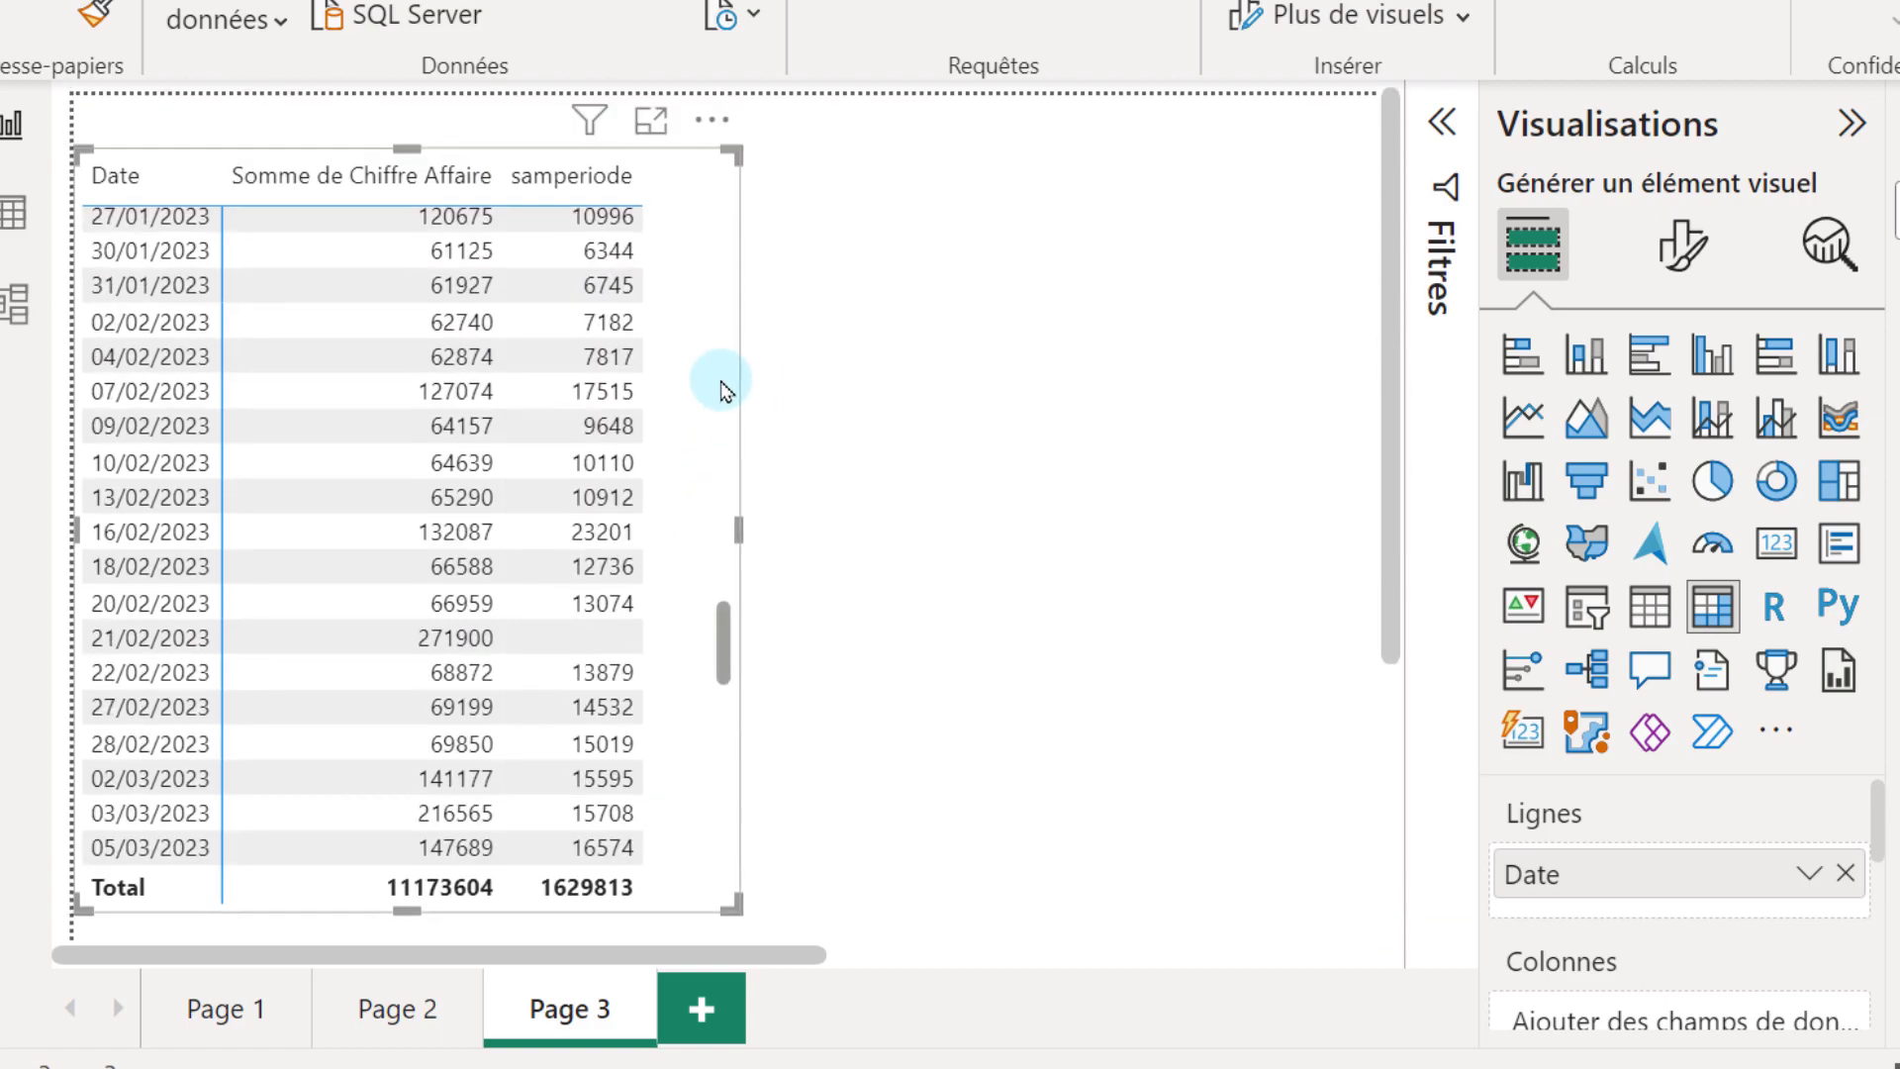
left_click(877, 393)
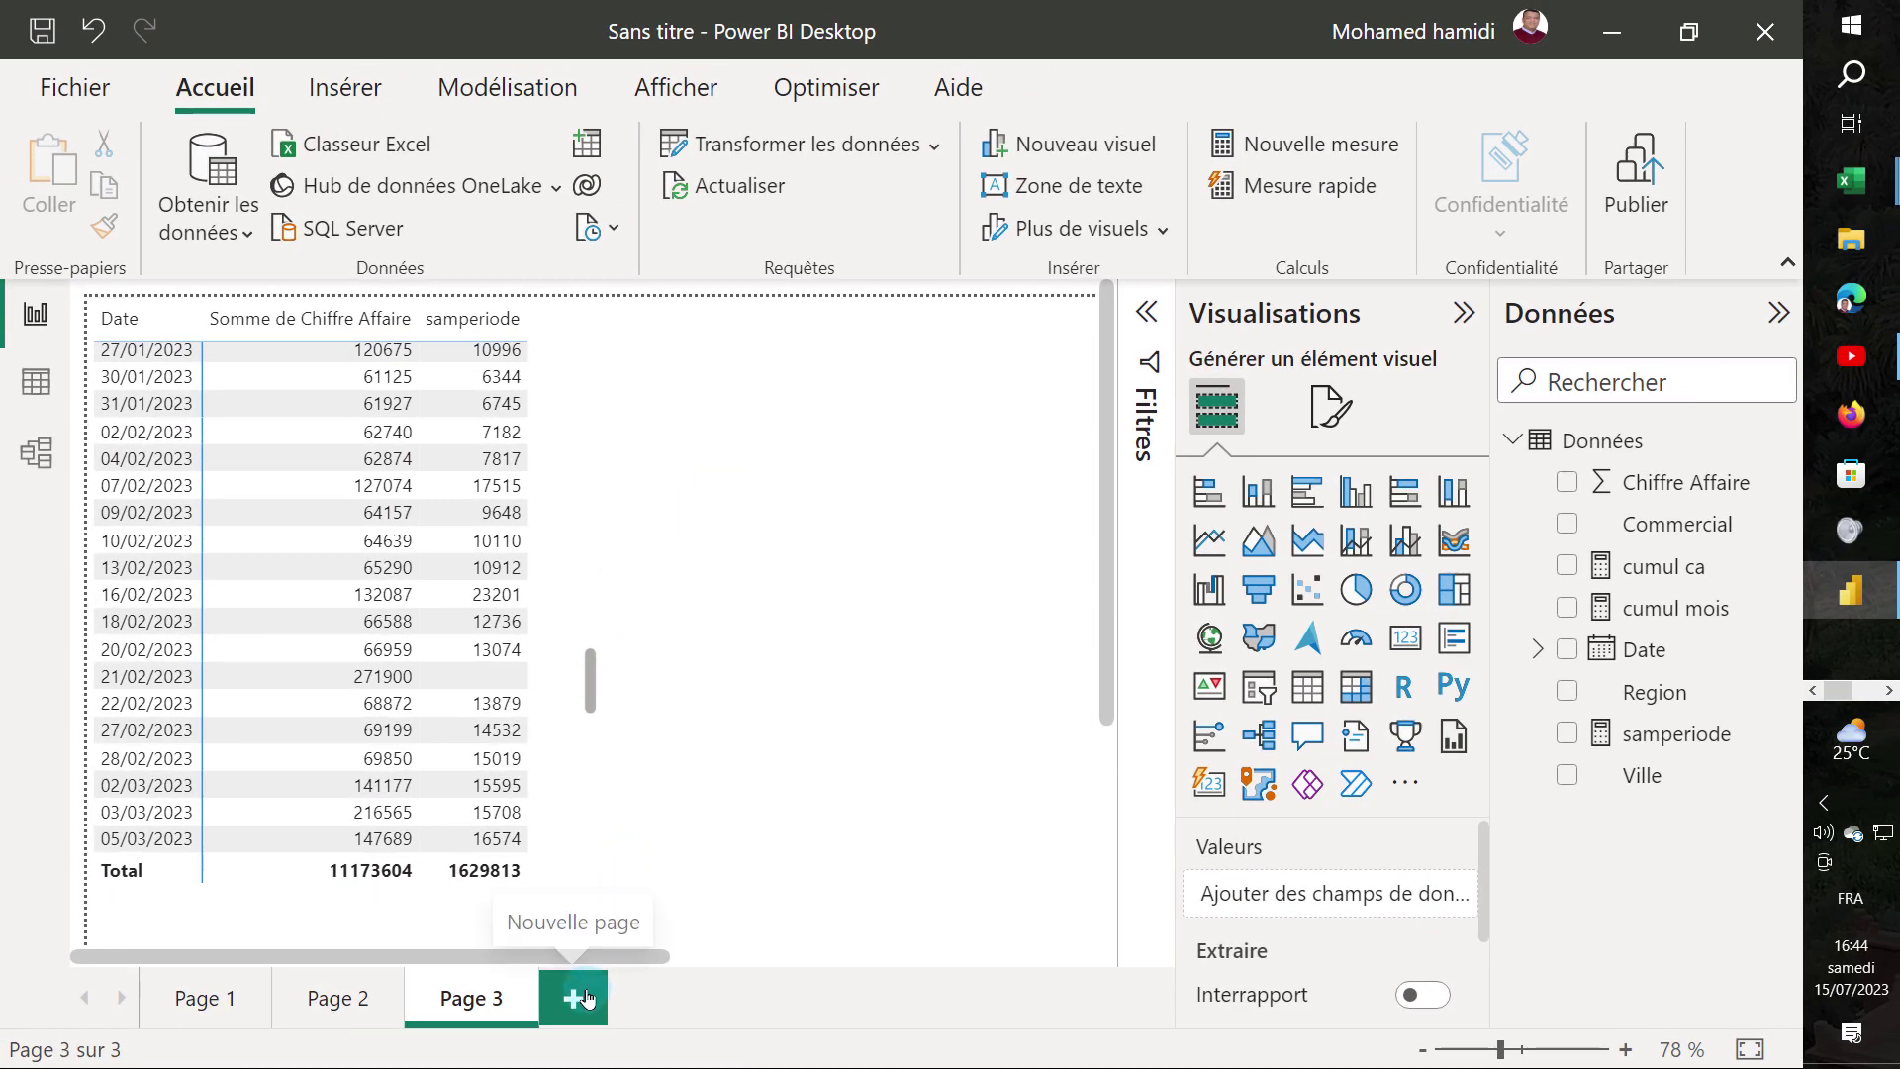
- Add a new page and start a Données measure as CALCULATE(SUM of Chiffre Affaire)
left_click(573, 998)
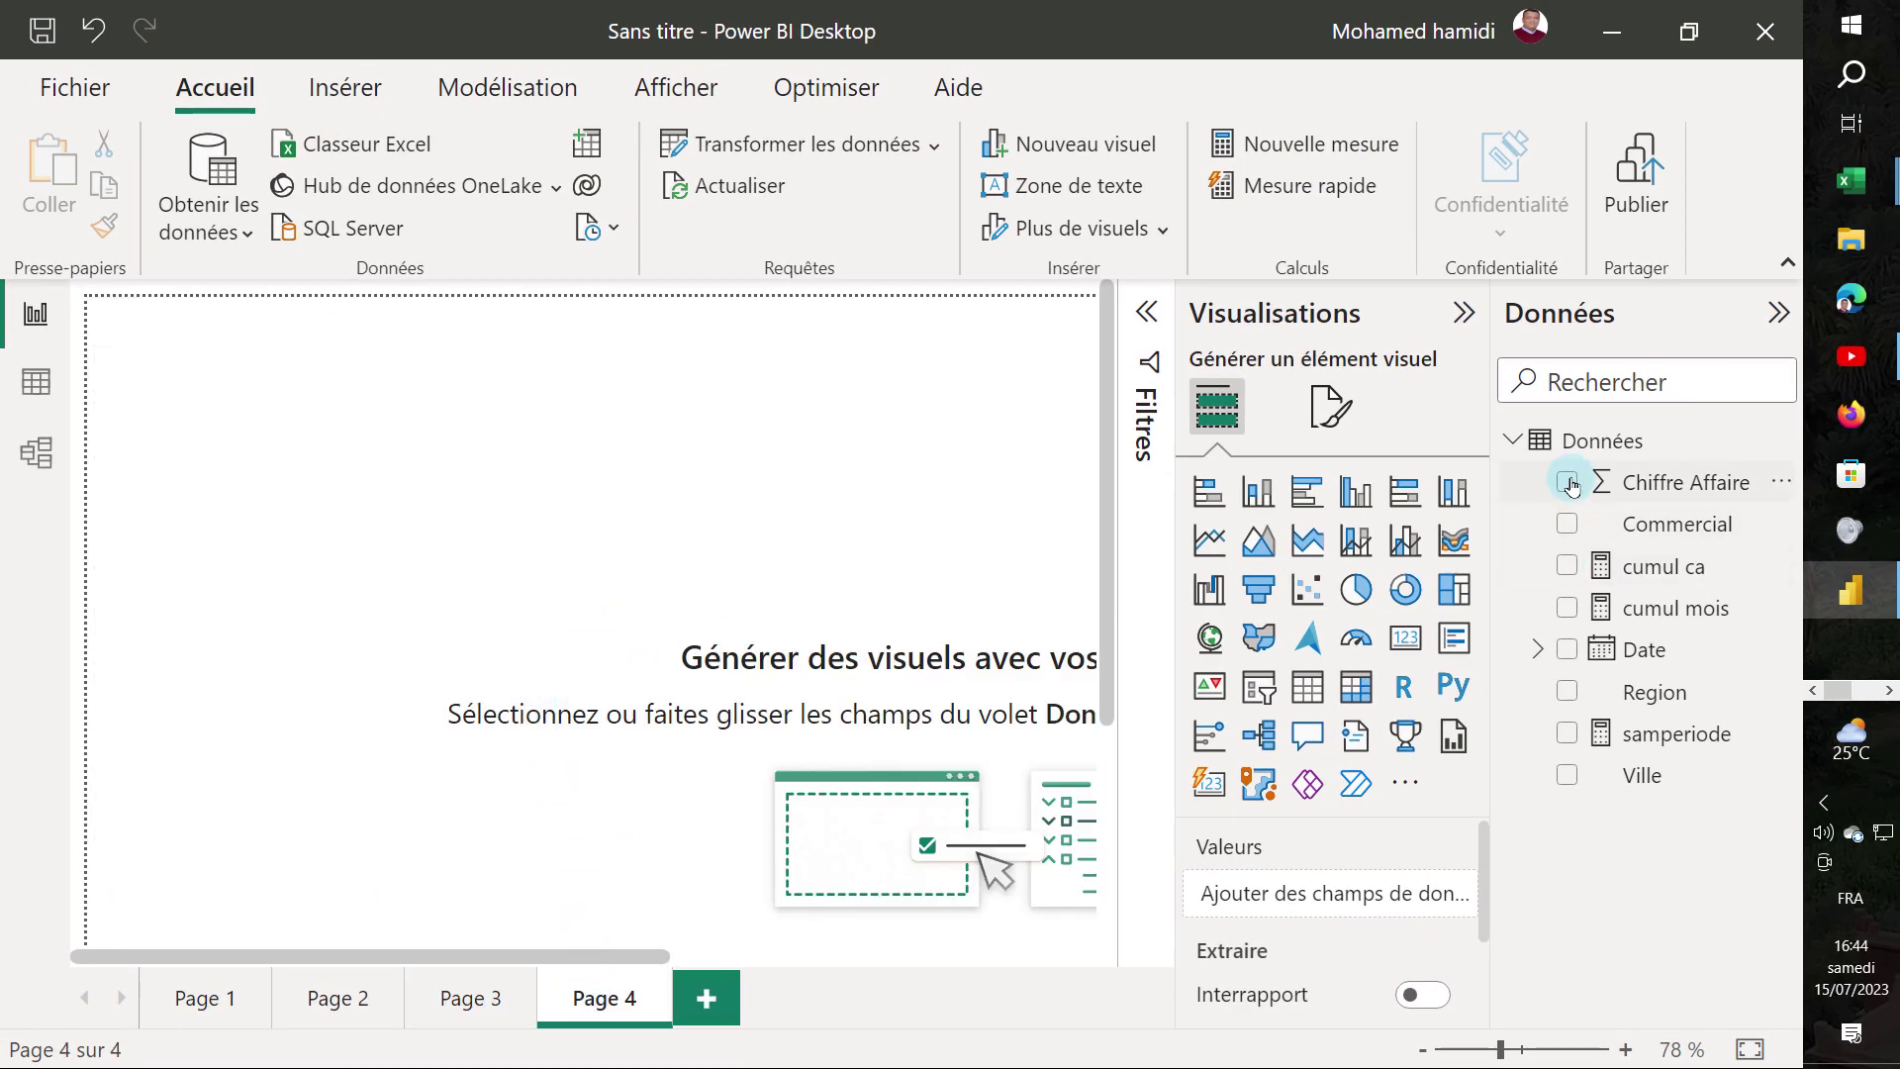
mouse_move(1601, 441)
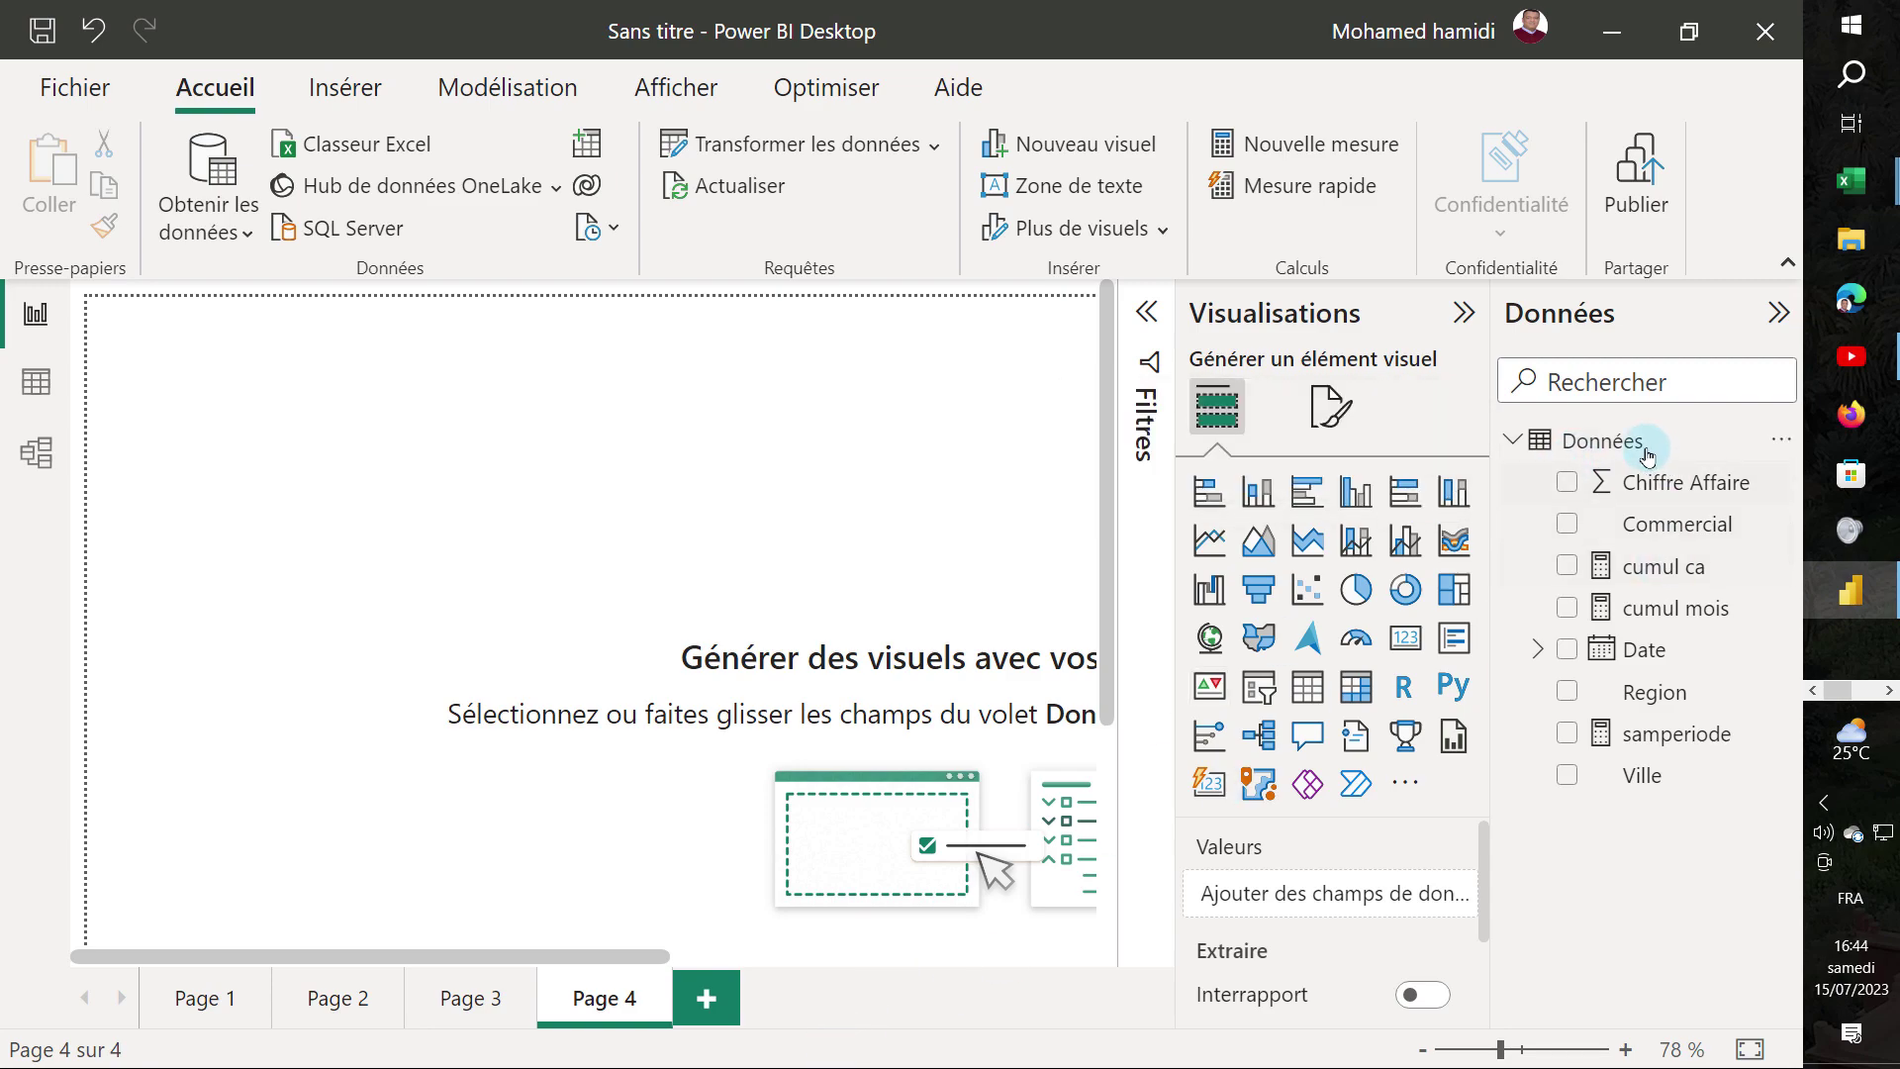
right_click(1583, 440)
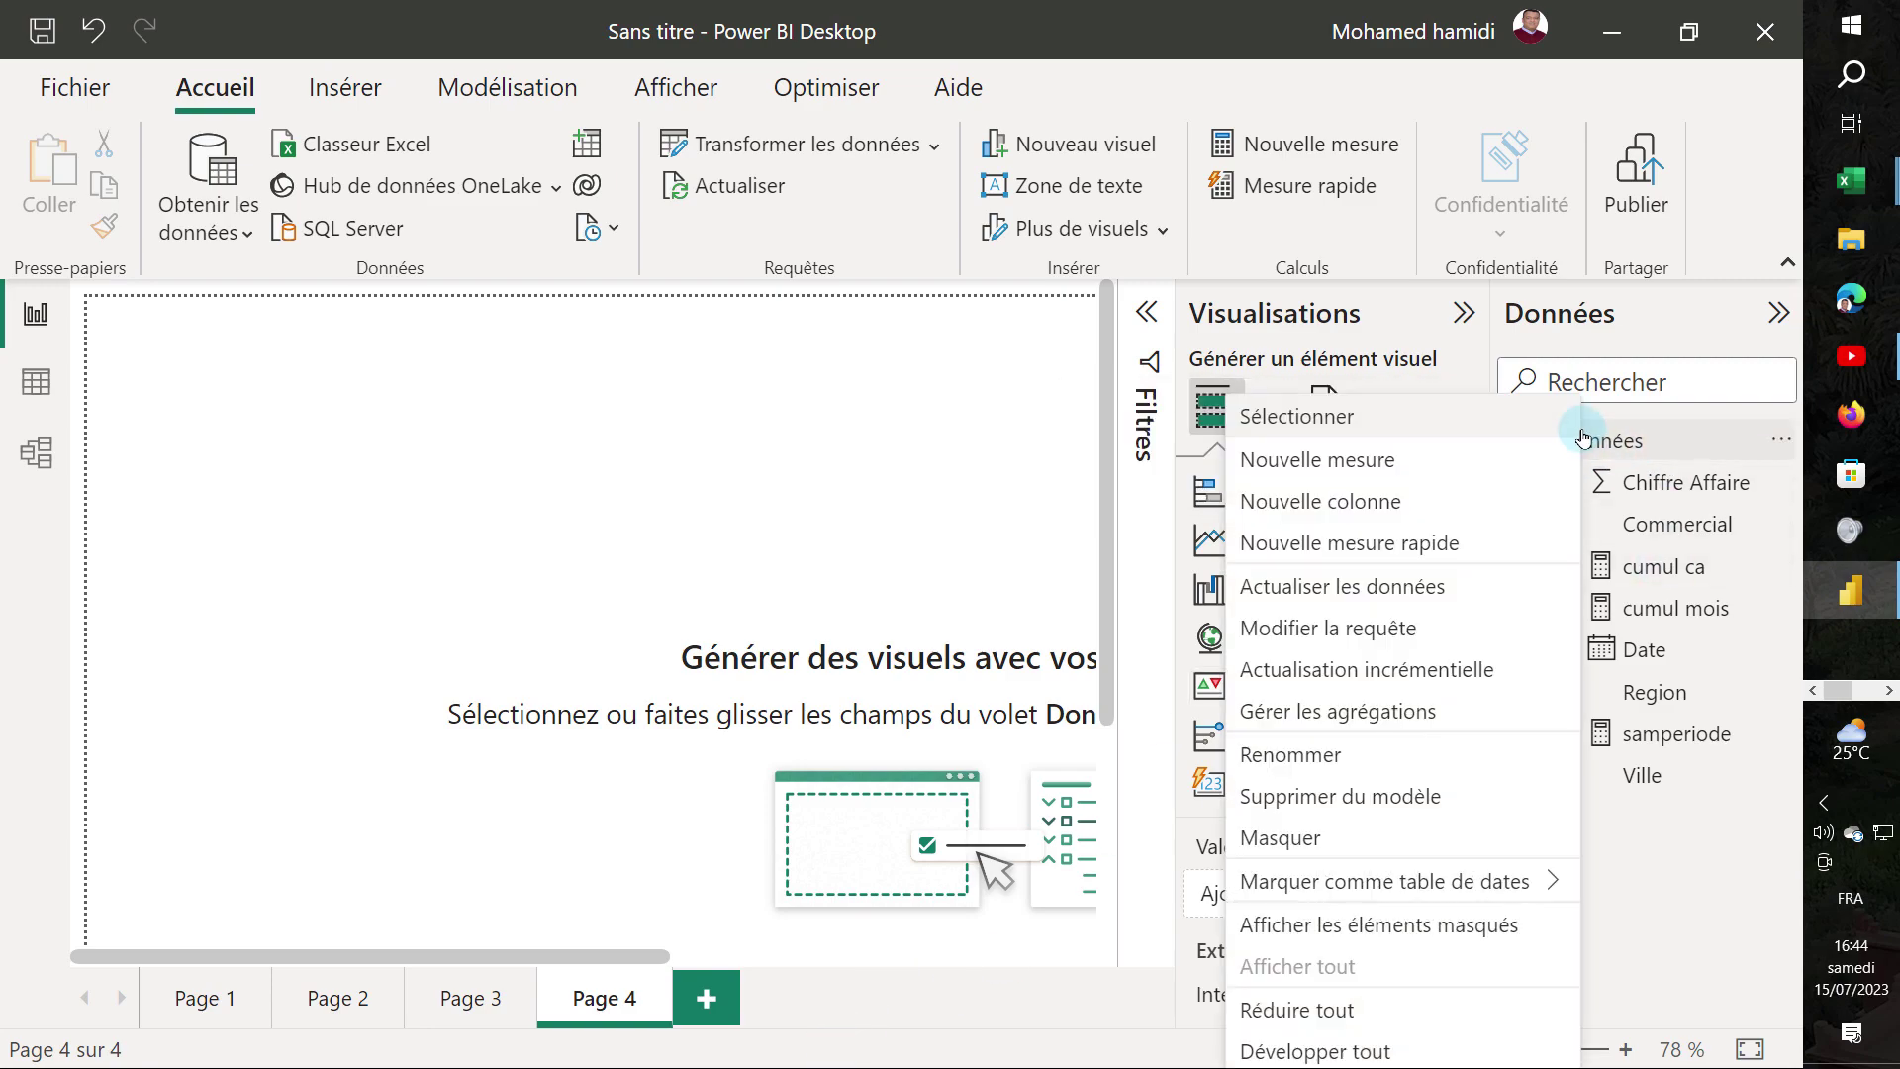
left_click(1331, 468)
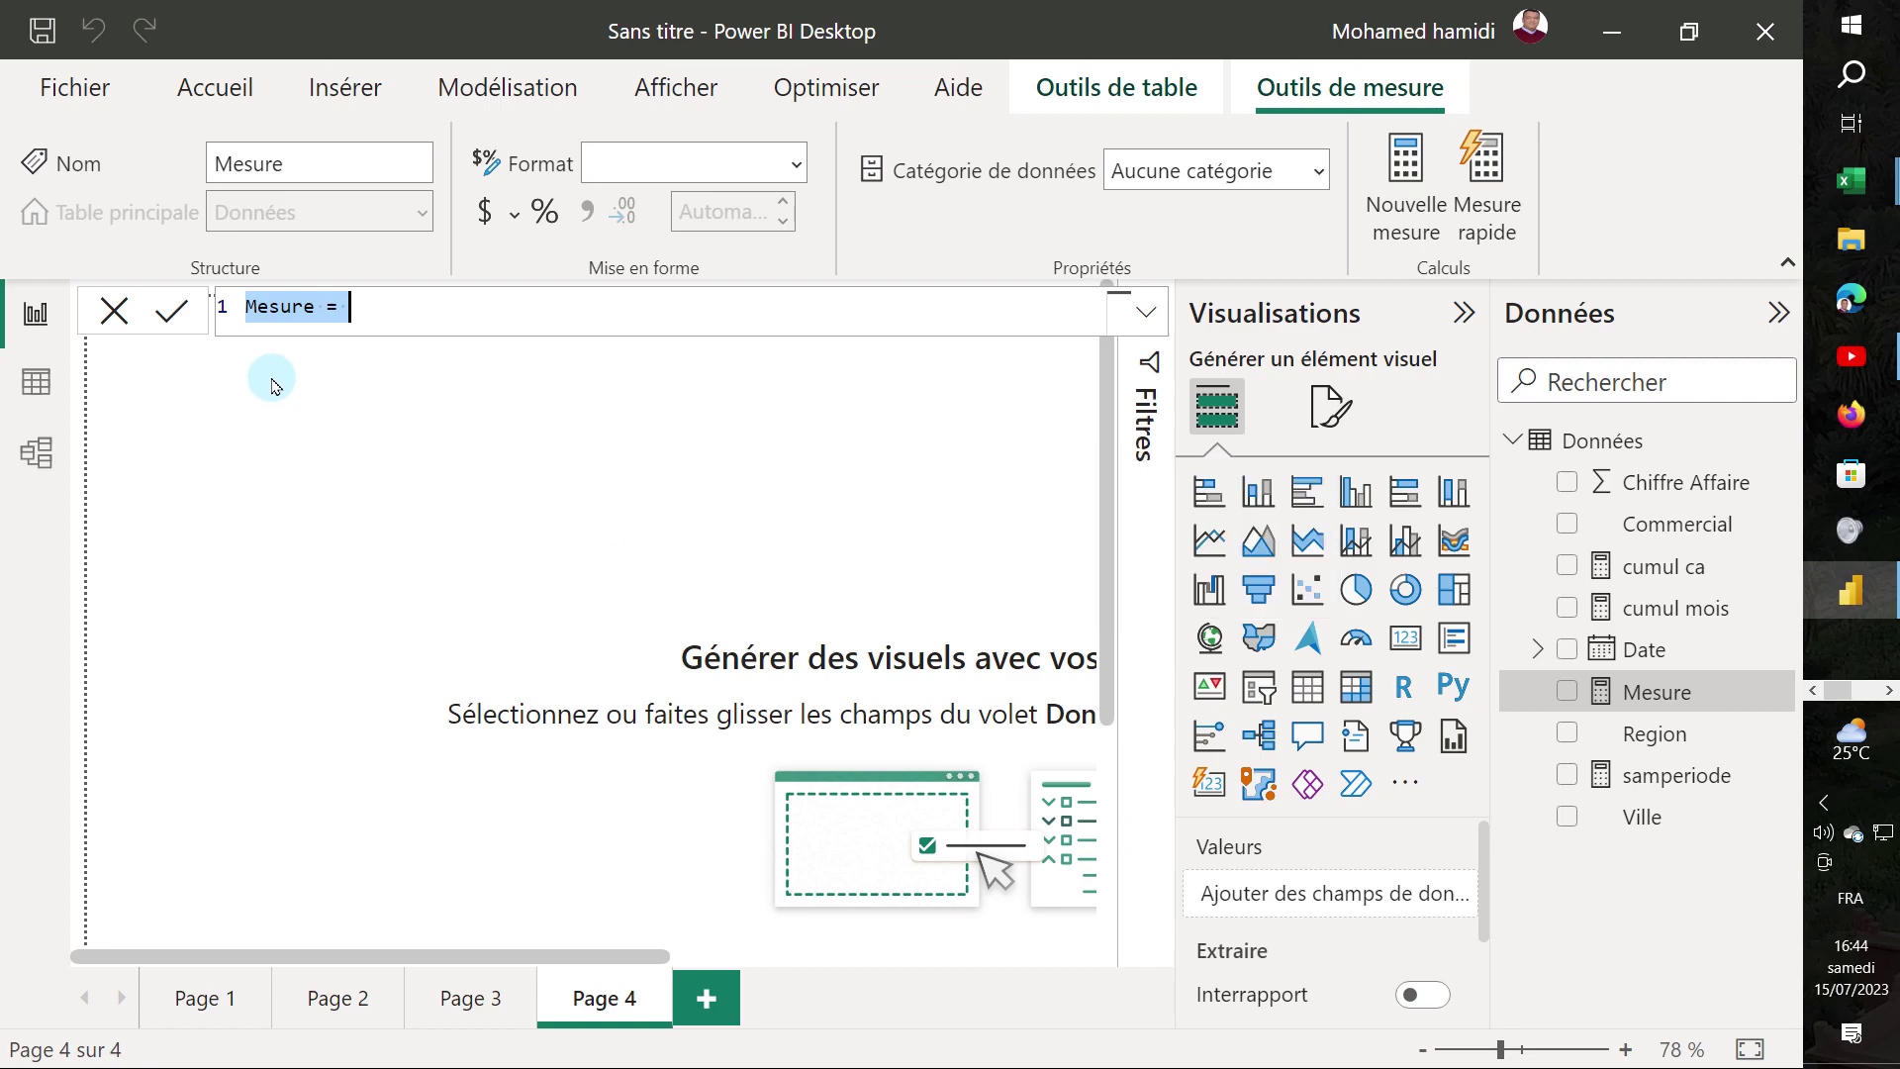
left_click(315, 307)
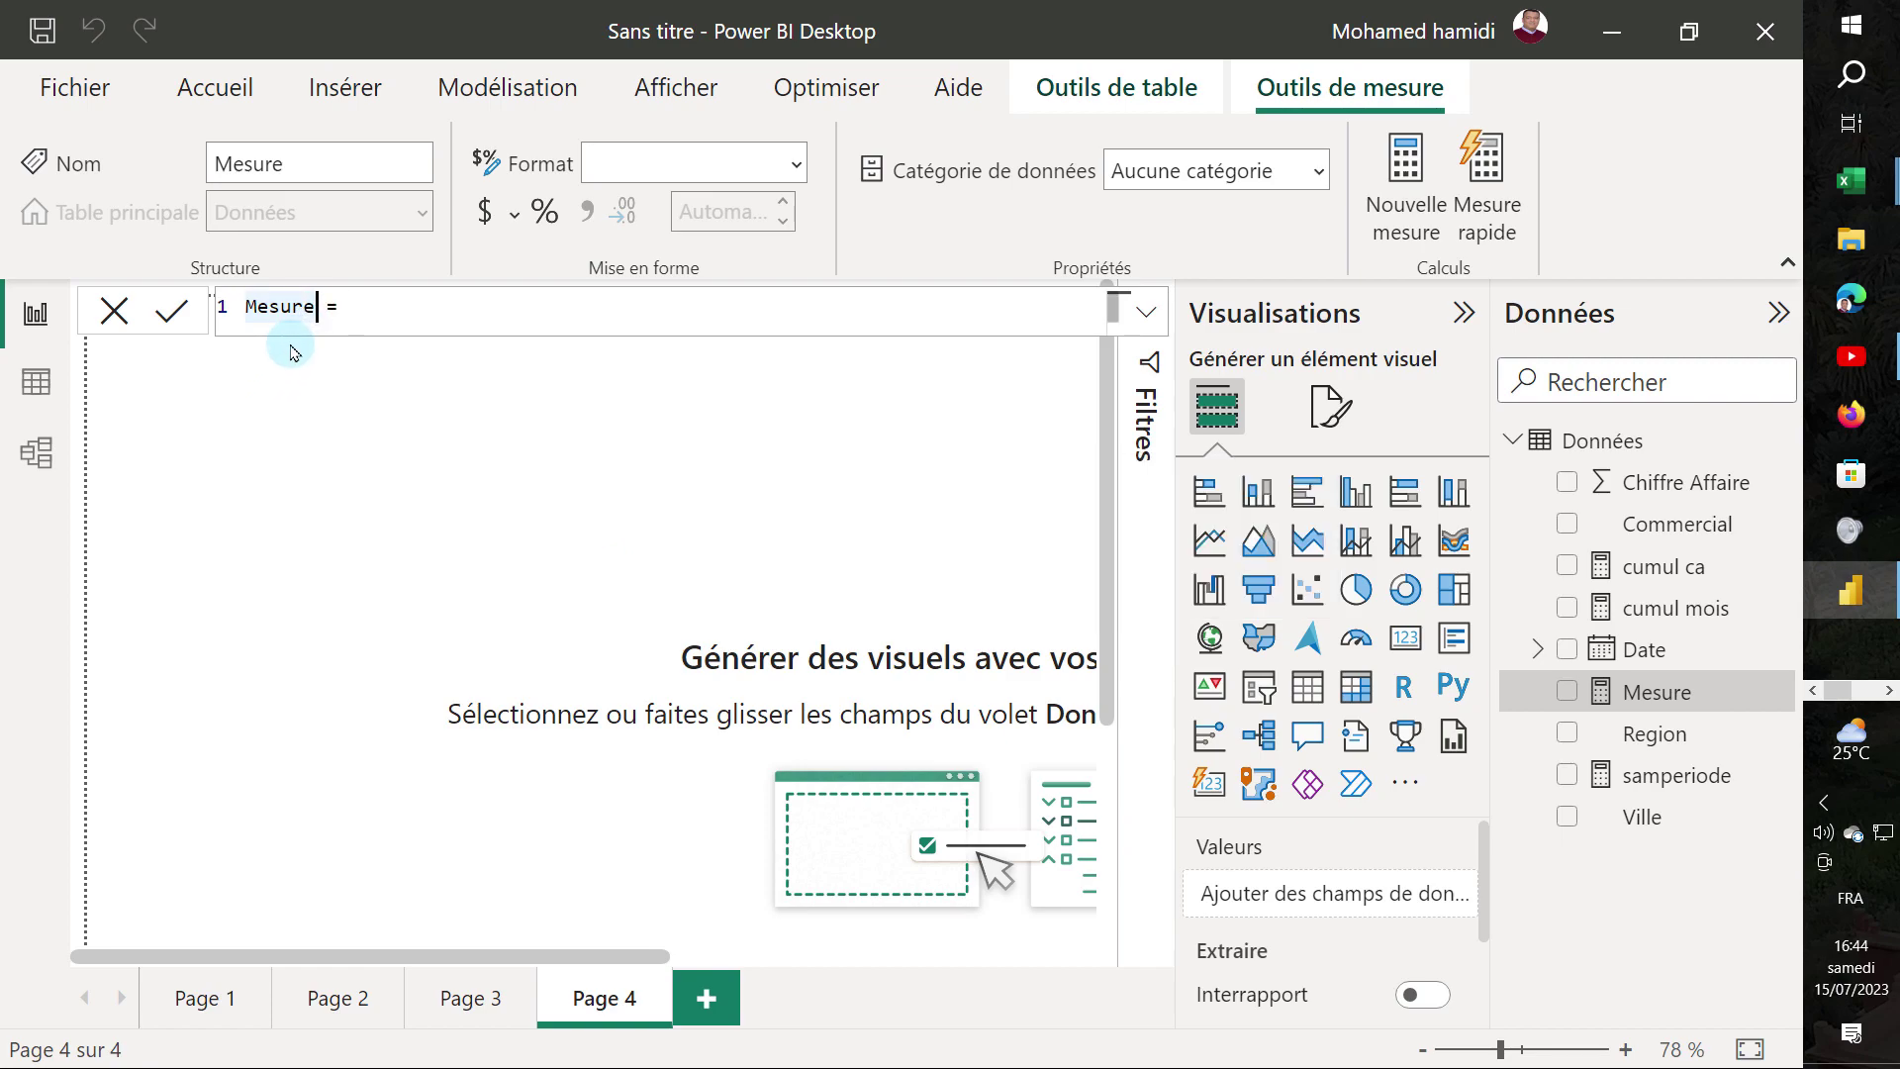
key("BackSpace")
type("paral")
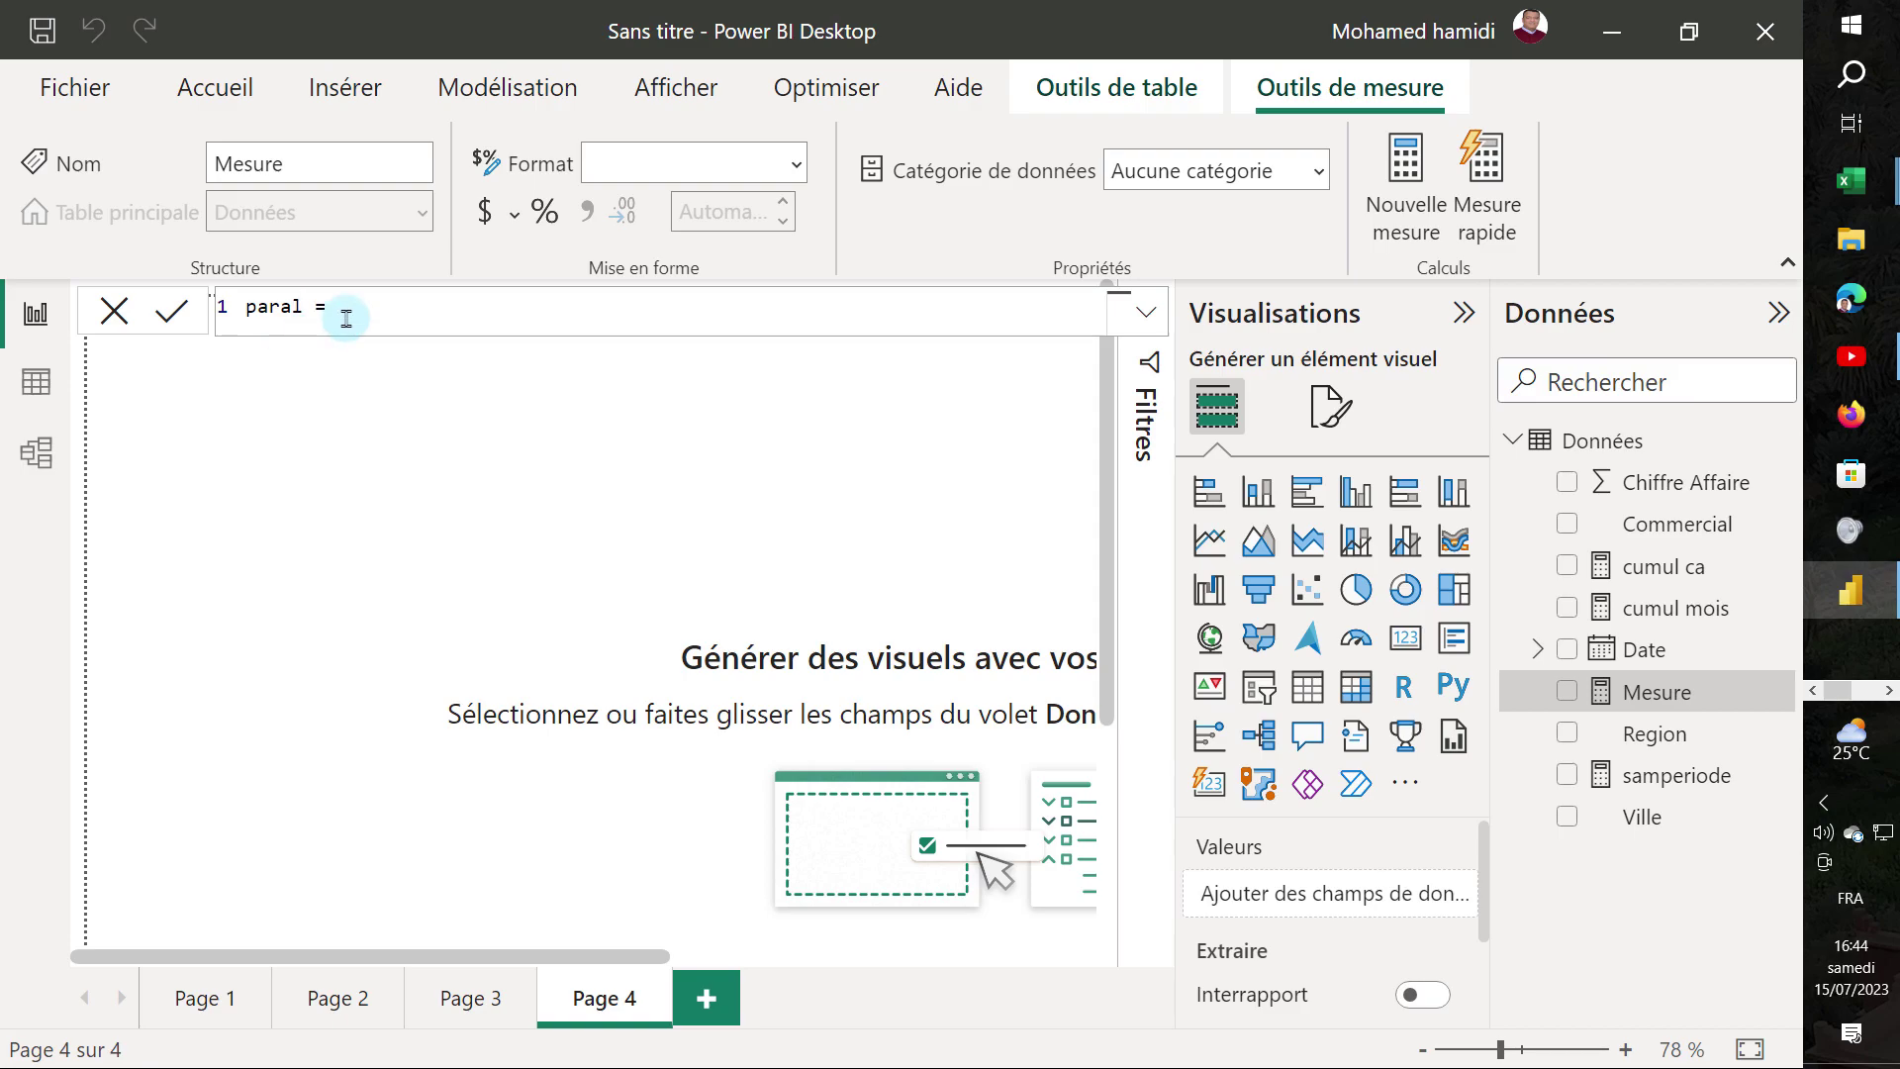
type("c")
key("Tab")
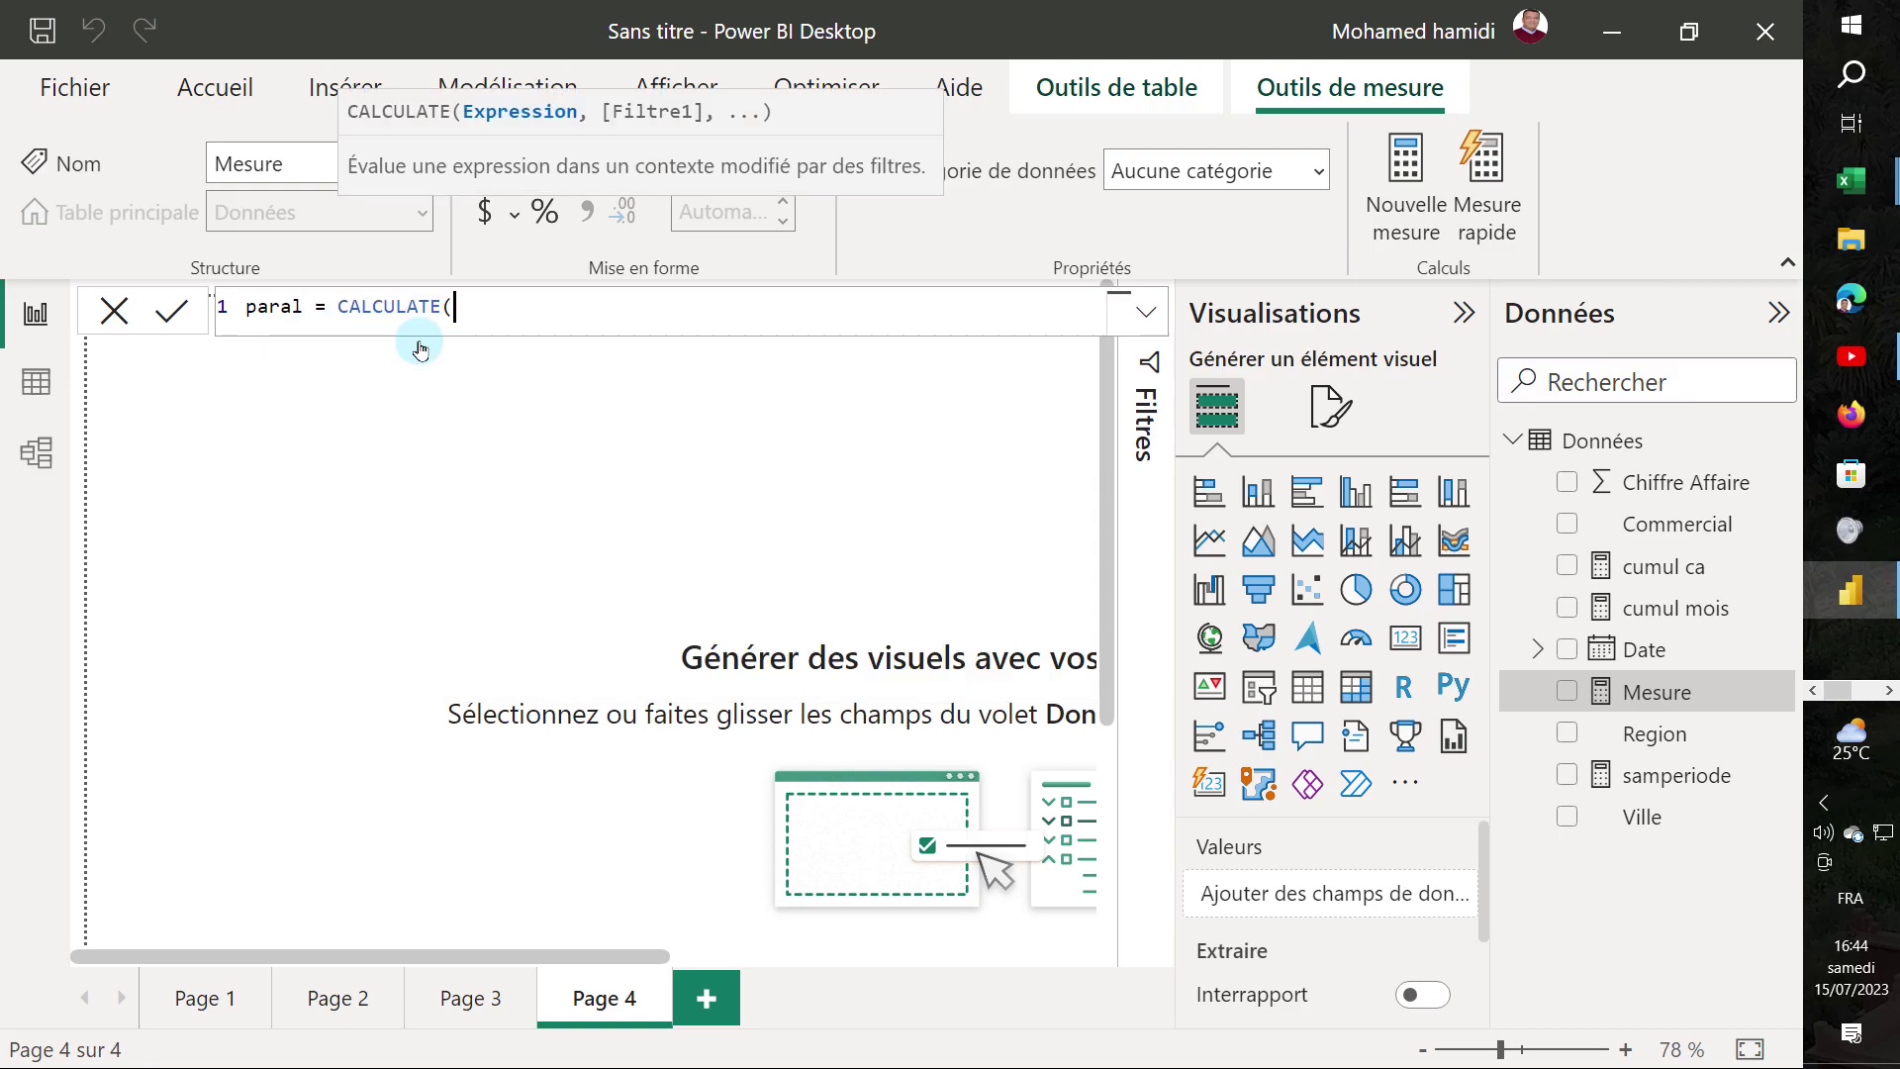
type("sum")
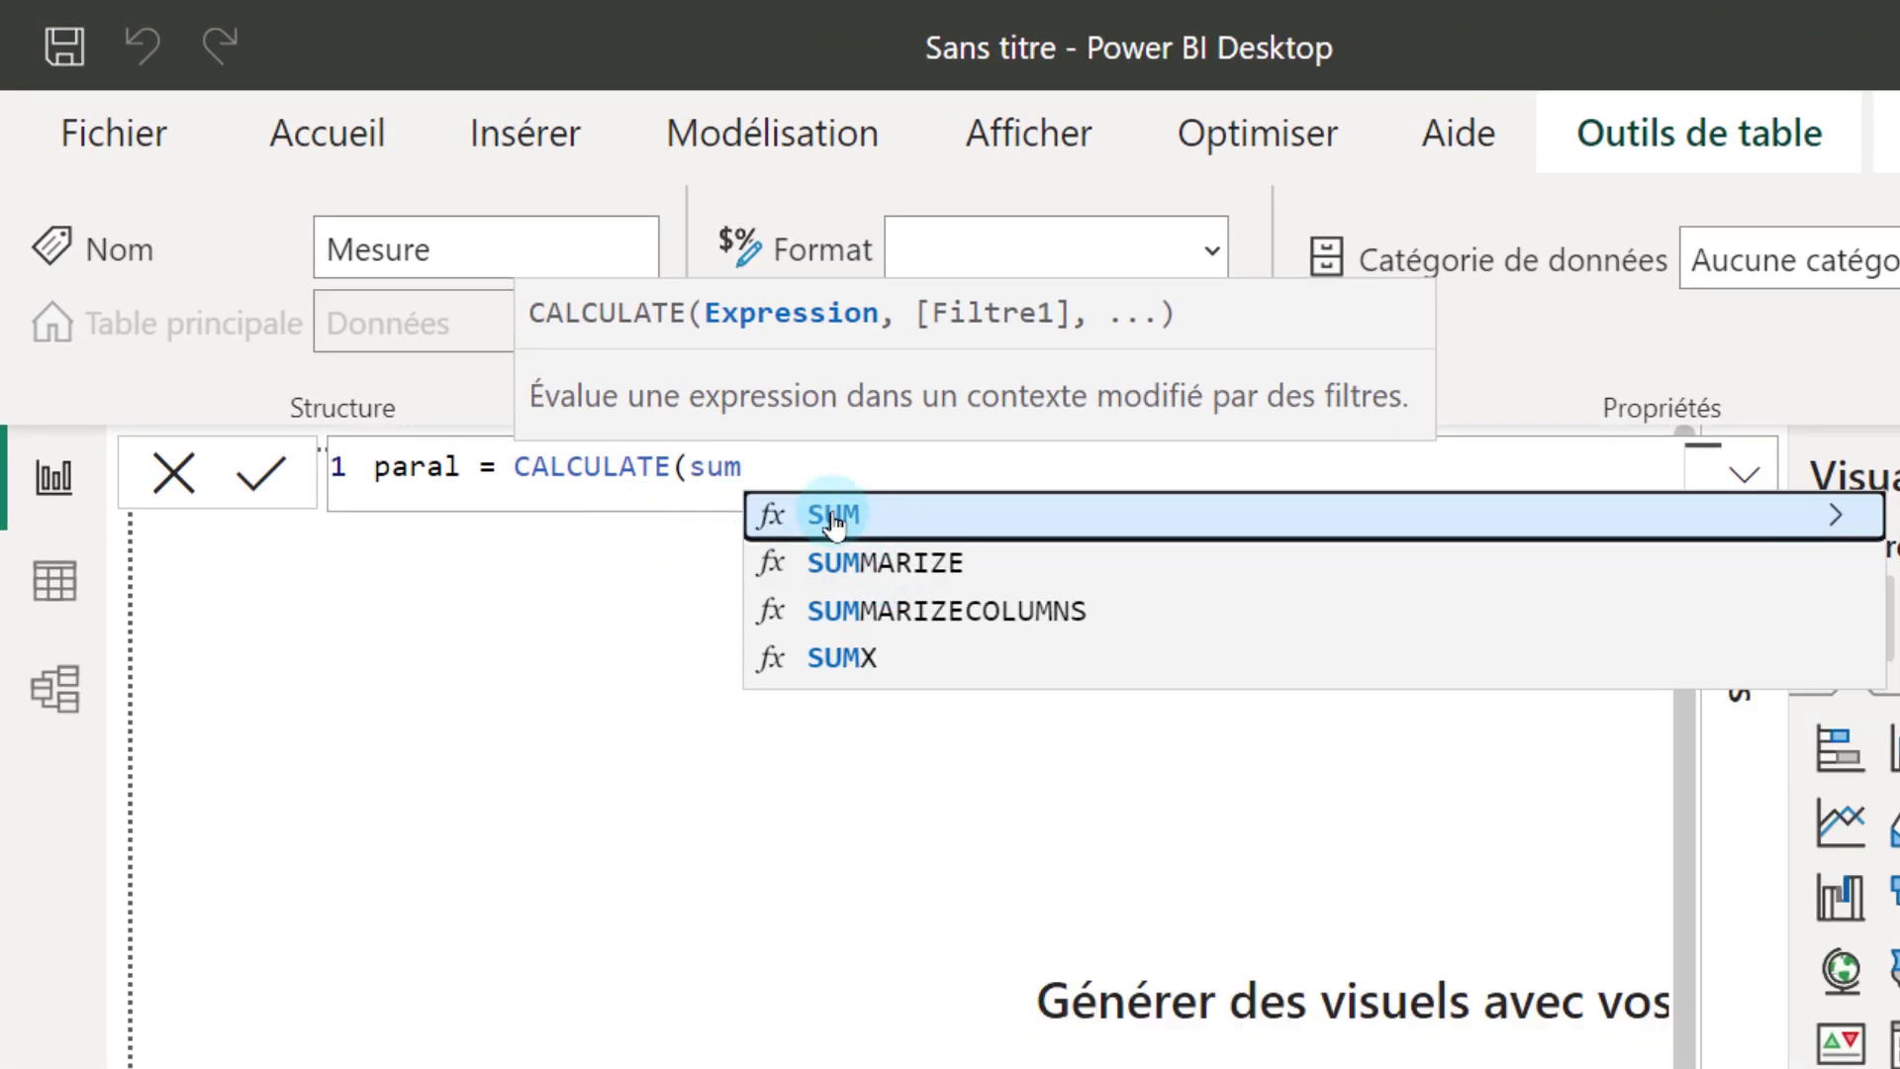
left_click(827, 513)
left_click(1063, 557)
- Filter it with PARALLELPERIOD('Données'[Date],1,MONTH) and commit the paral measure
type(")")
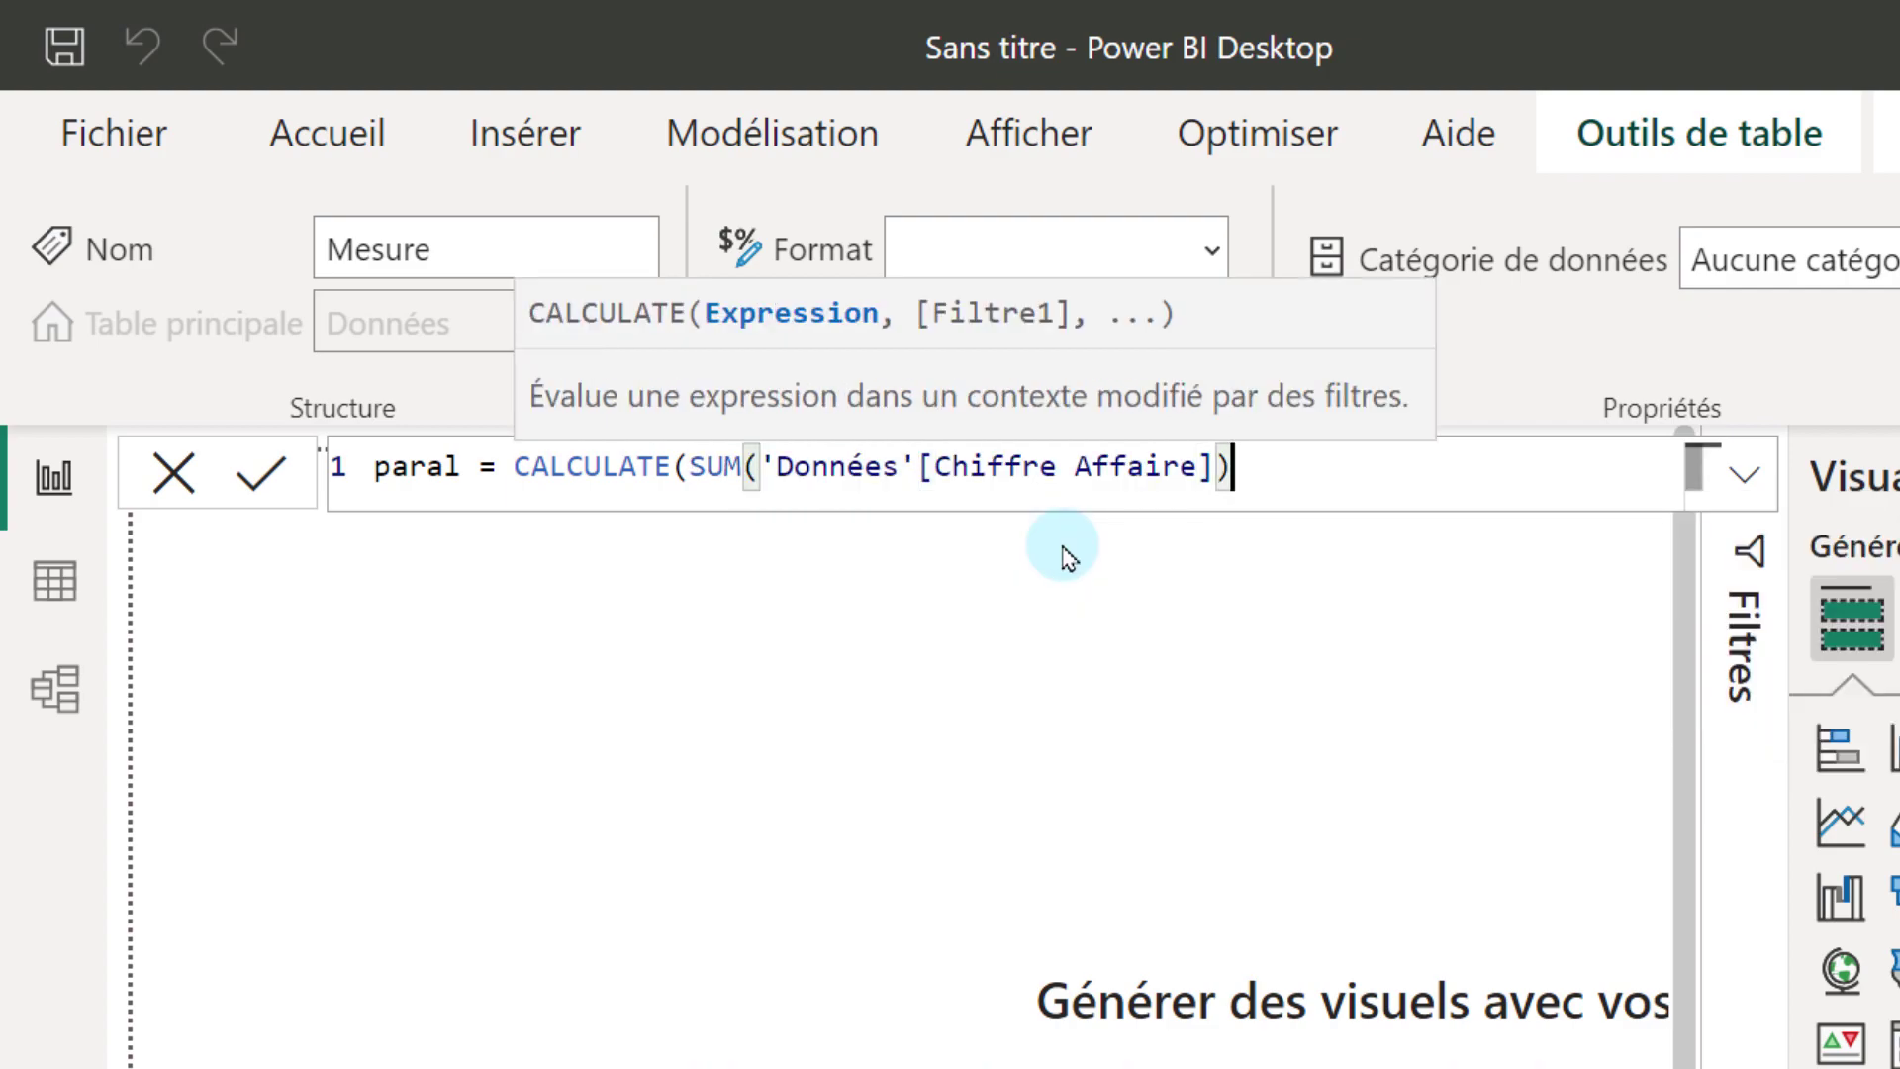
type(",p")
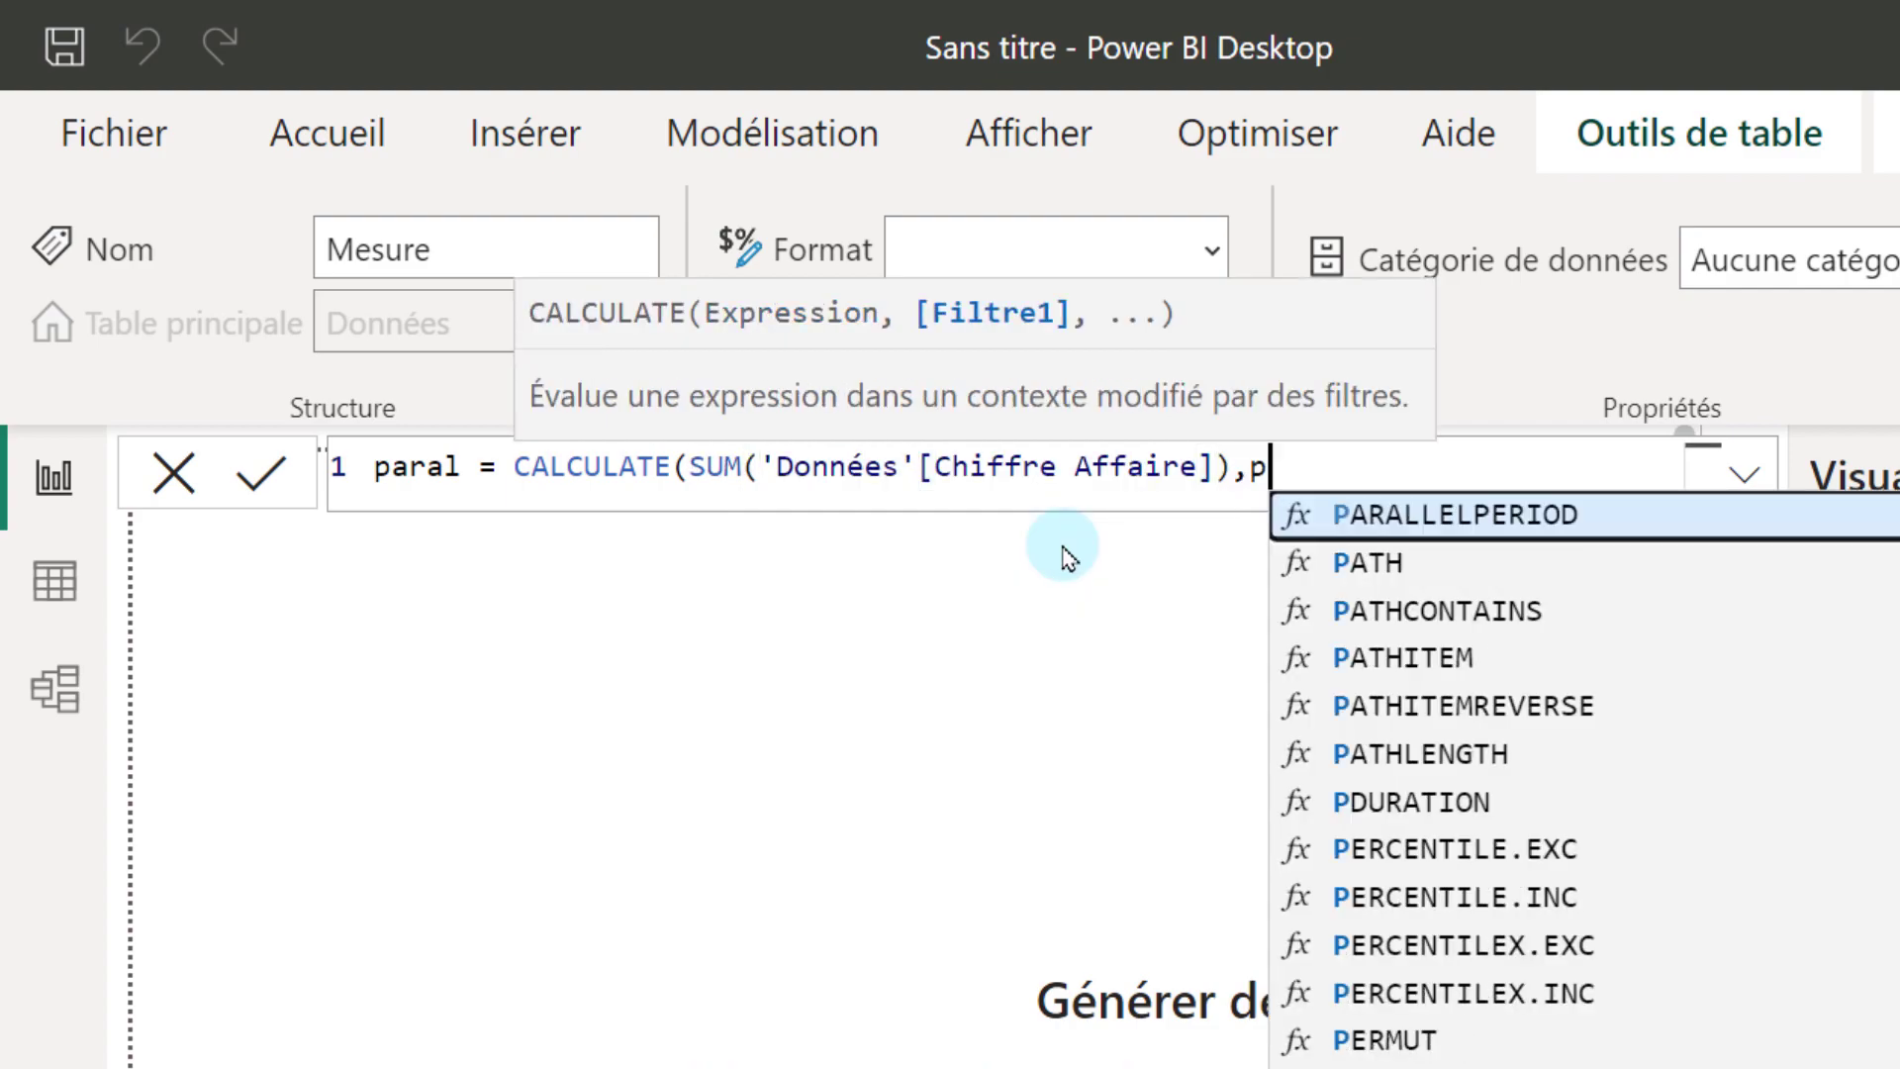
type("a")
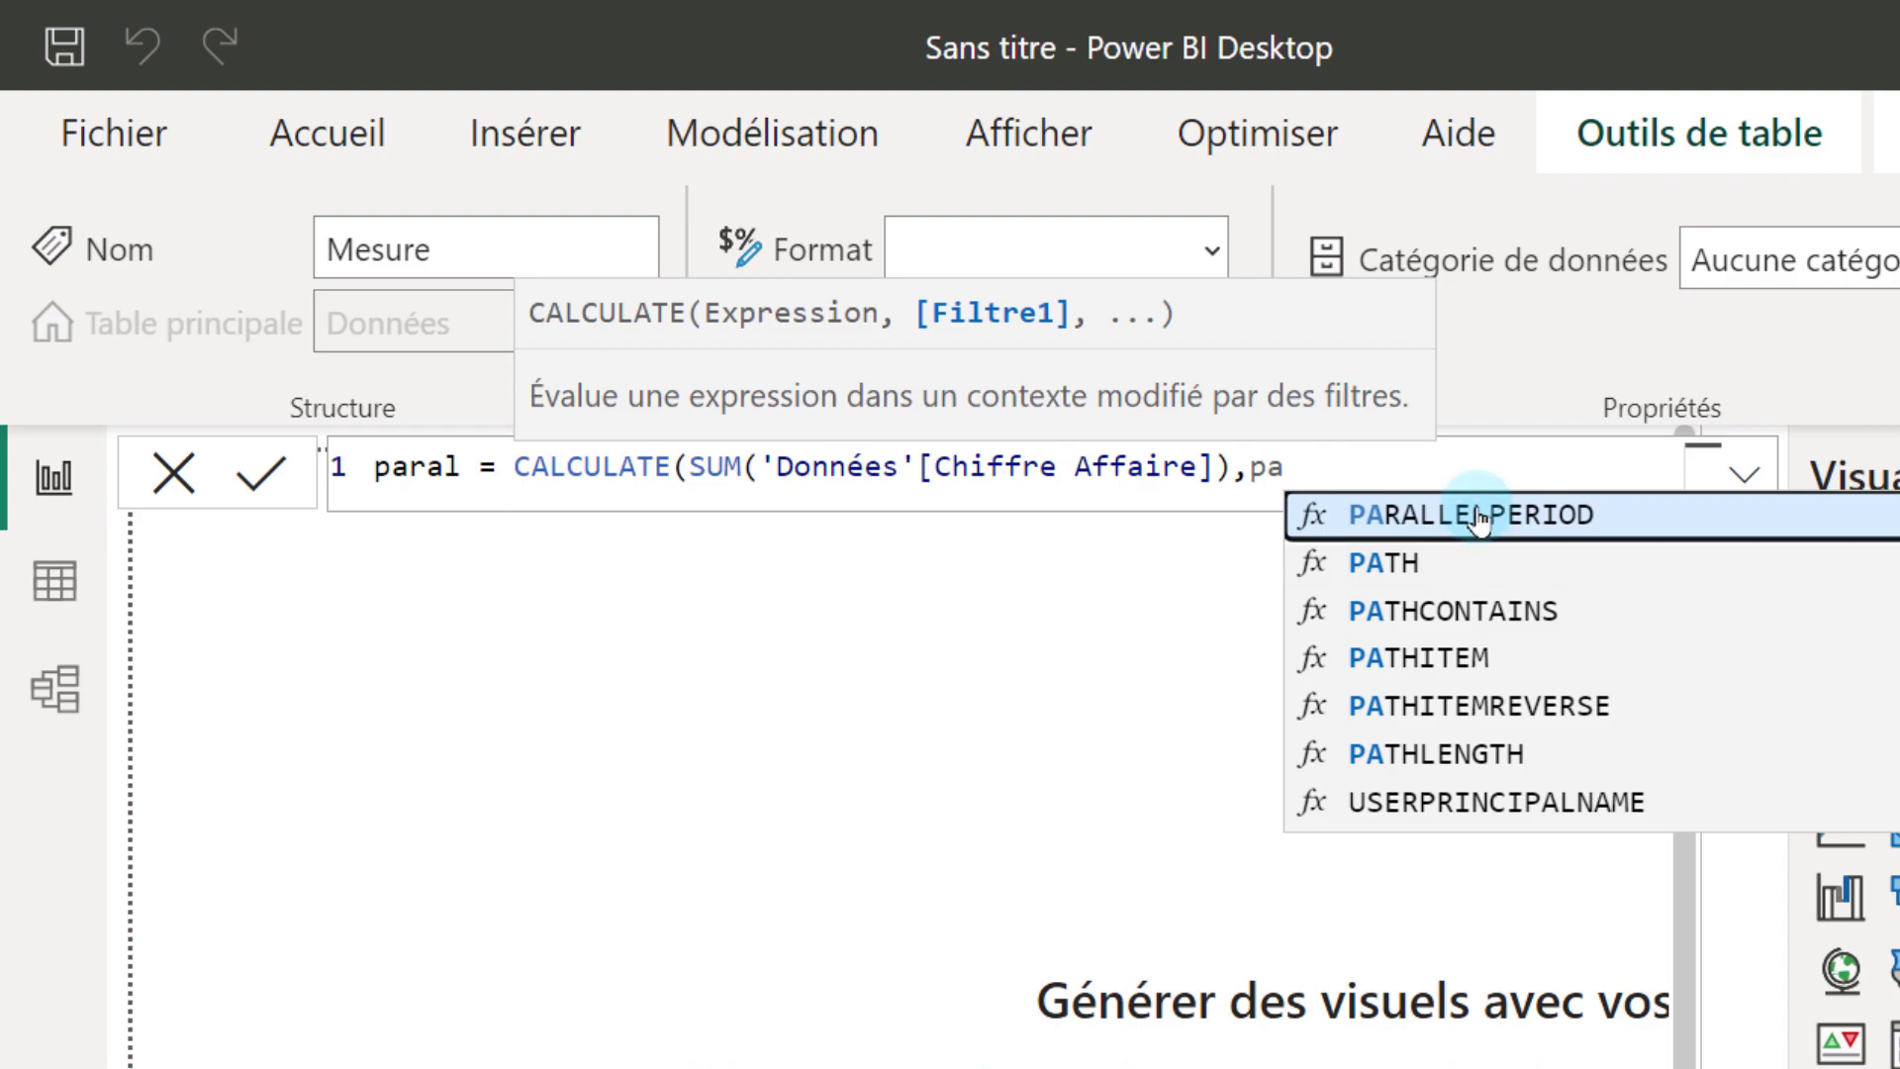
left_click(1478, 514)
key("Escape")
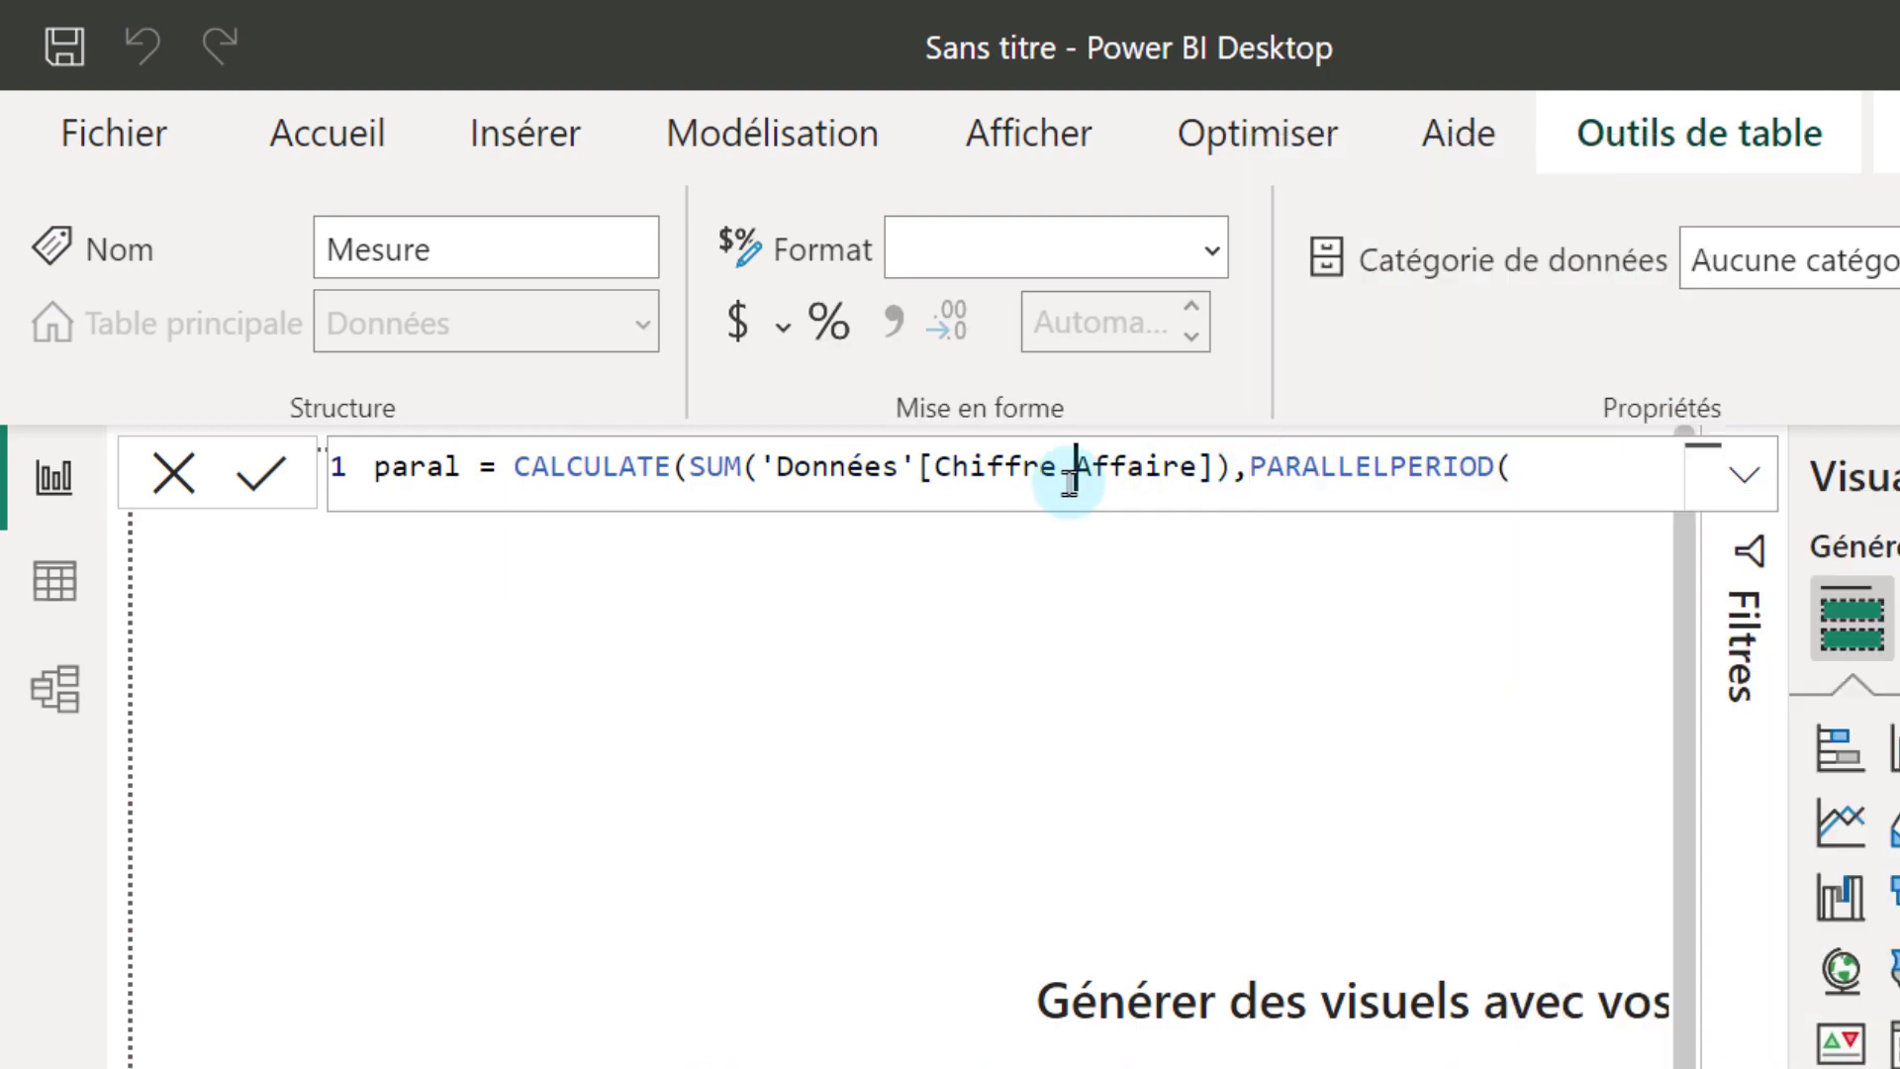
type("'")
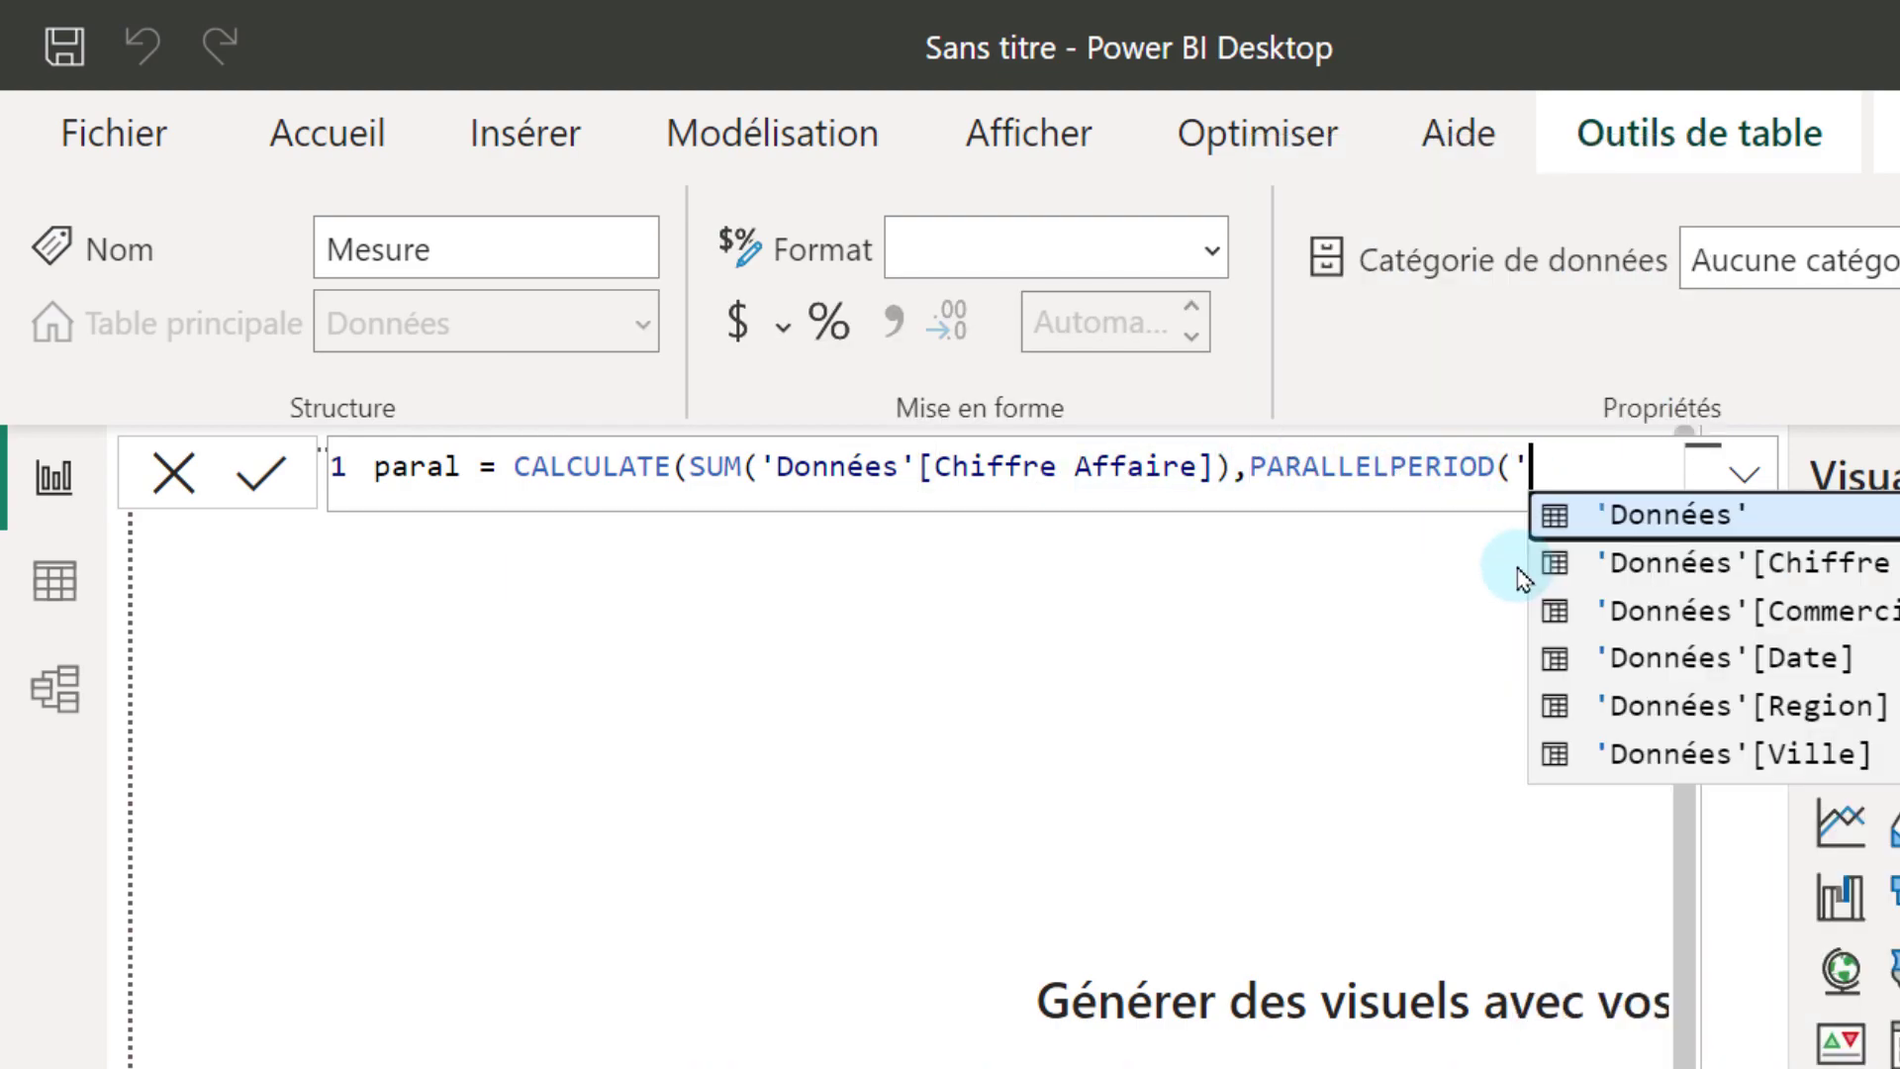
left_click(1714, 658)
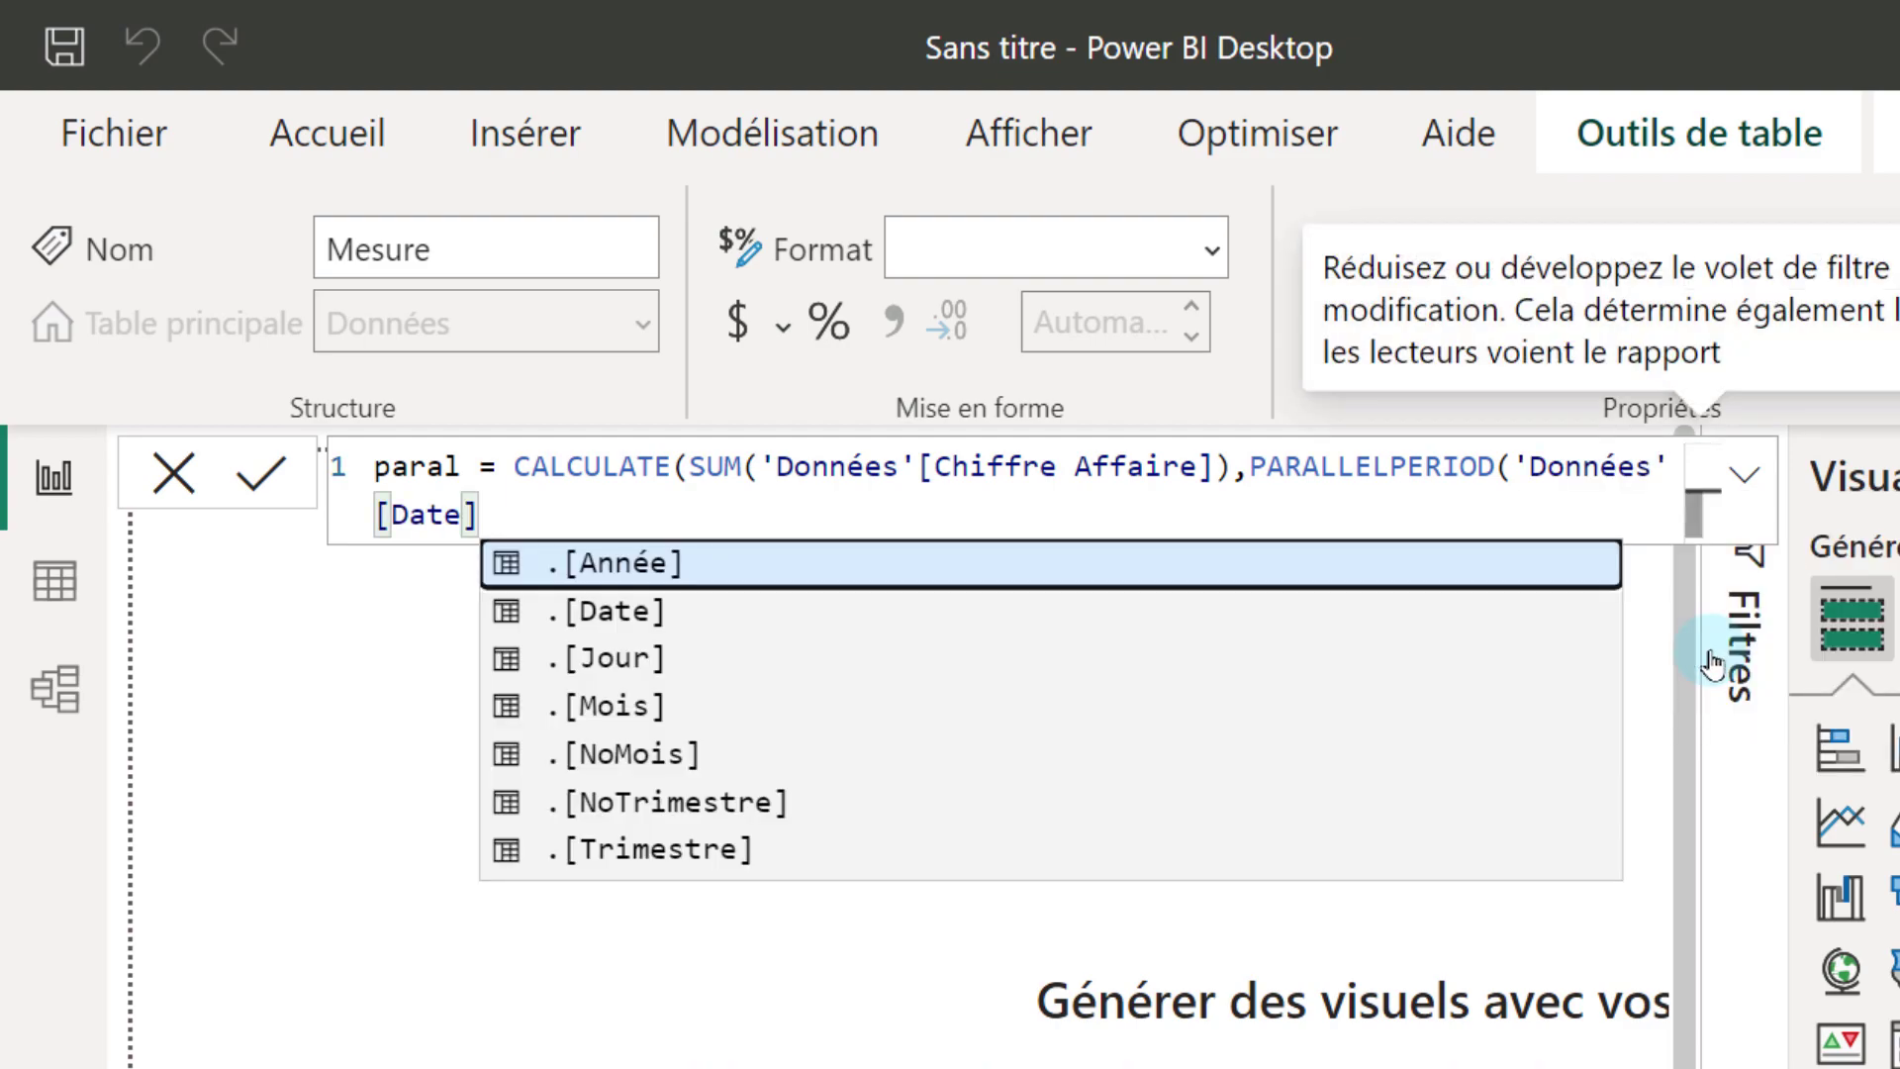
type(")")
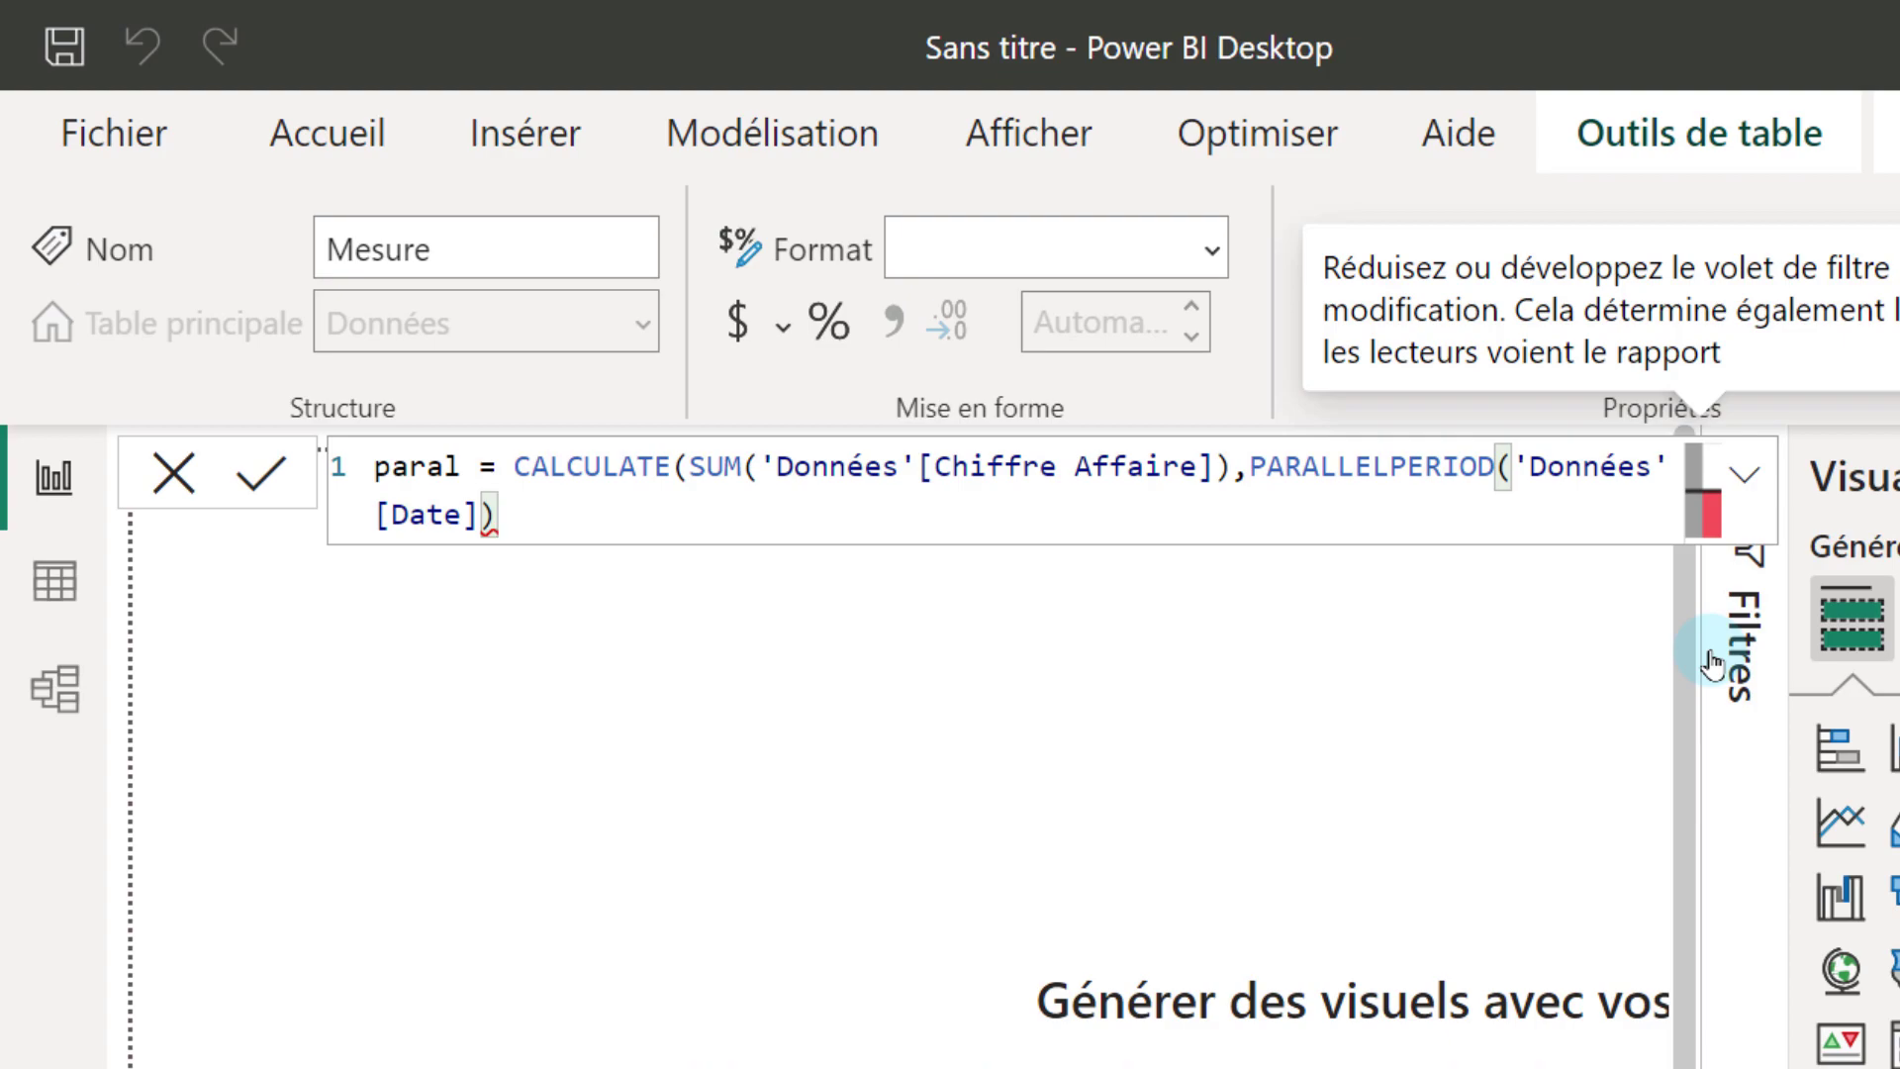
key("BackSpace")
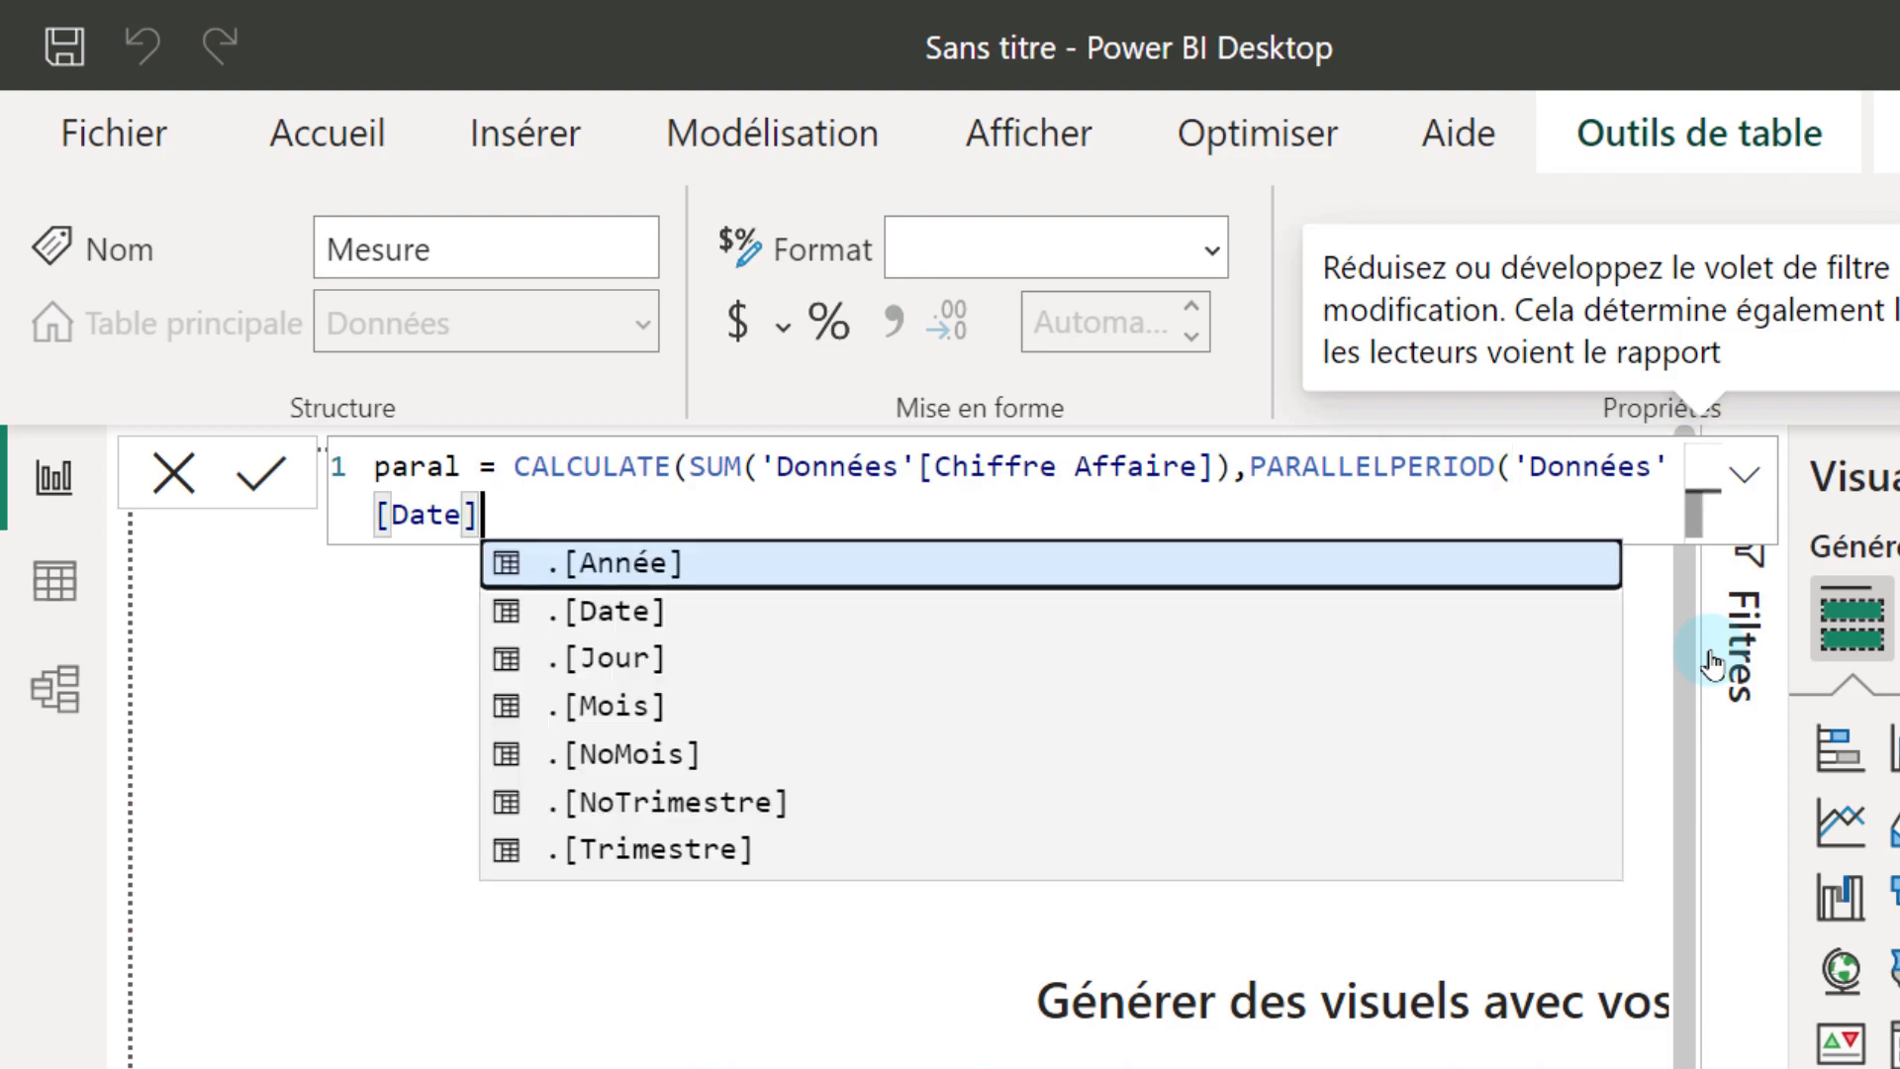
type(",1,")
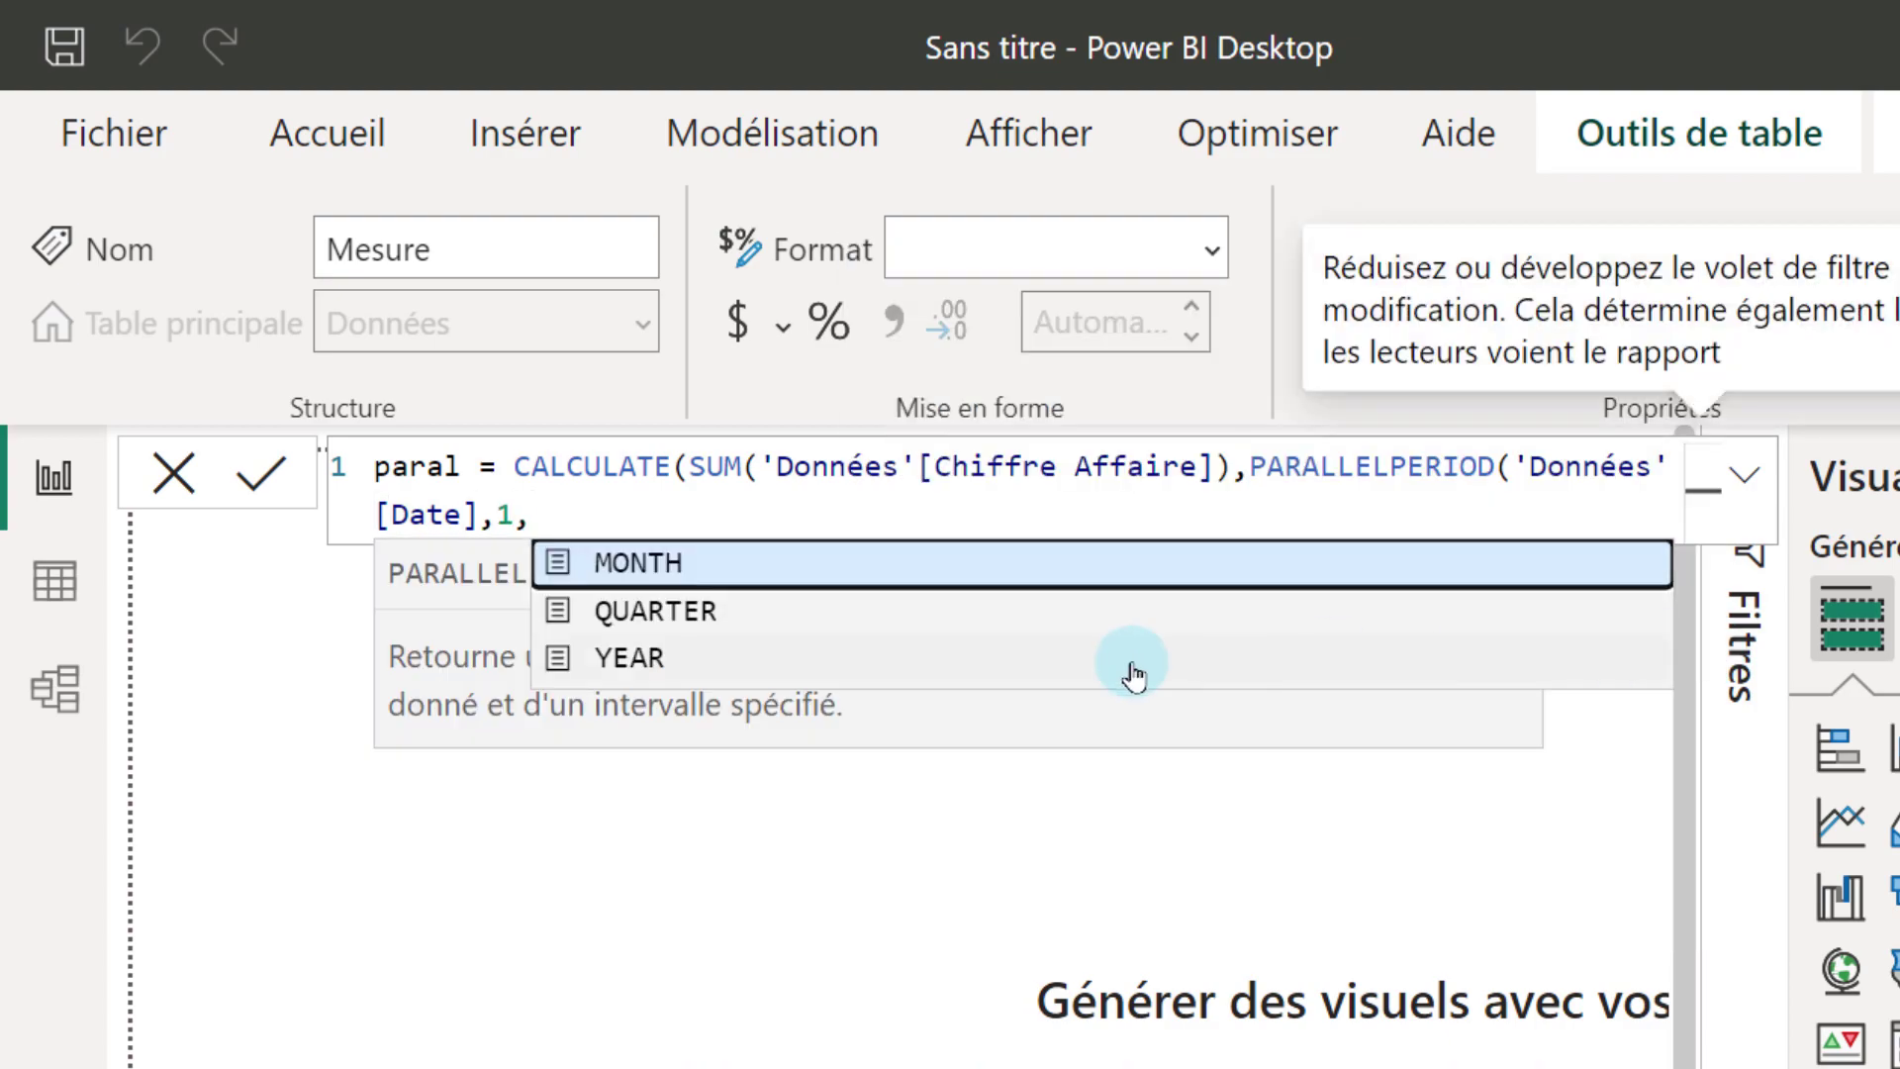
left_click(631, 563)
type(")")
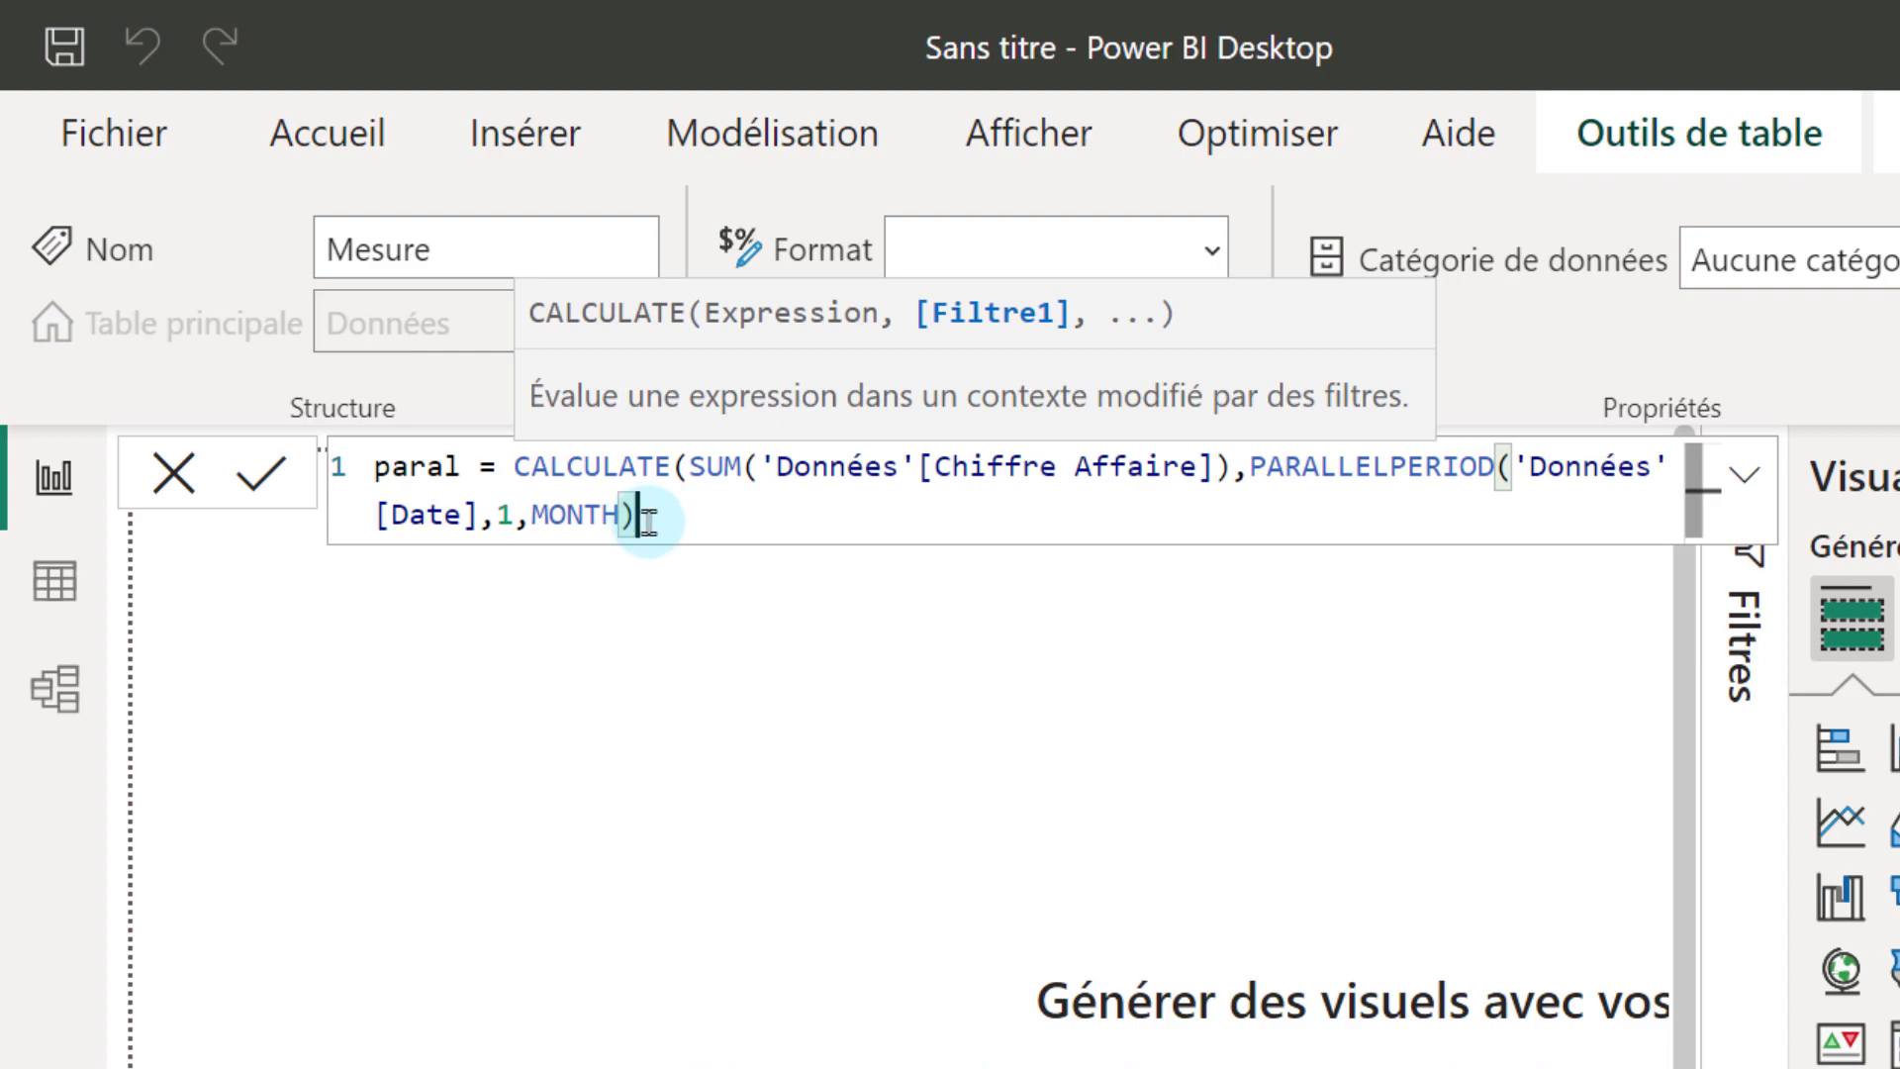
left_click(260, 474)
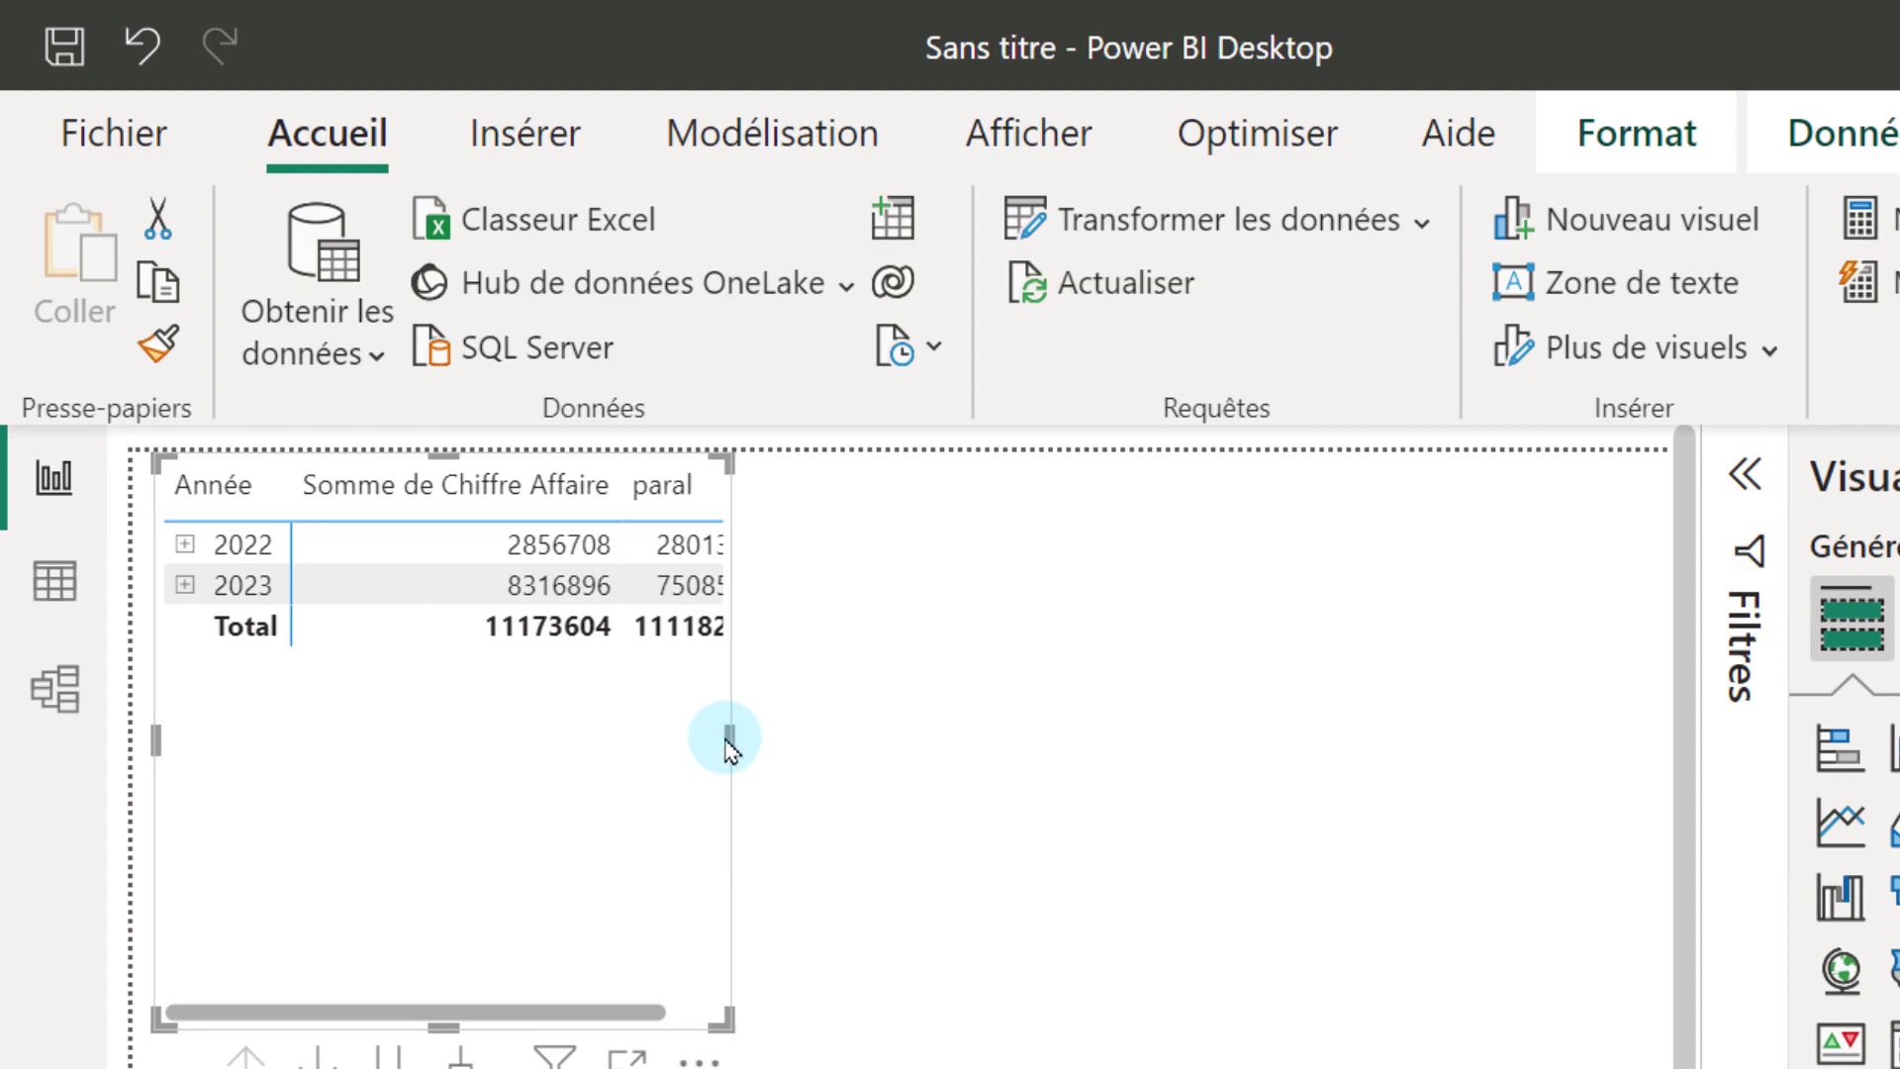
- Widen and lengthen the Page 4 matrix, expand all years, and list individual dates
left_click_drag(729, 734, 882, 747)
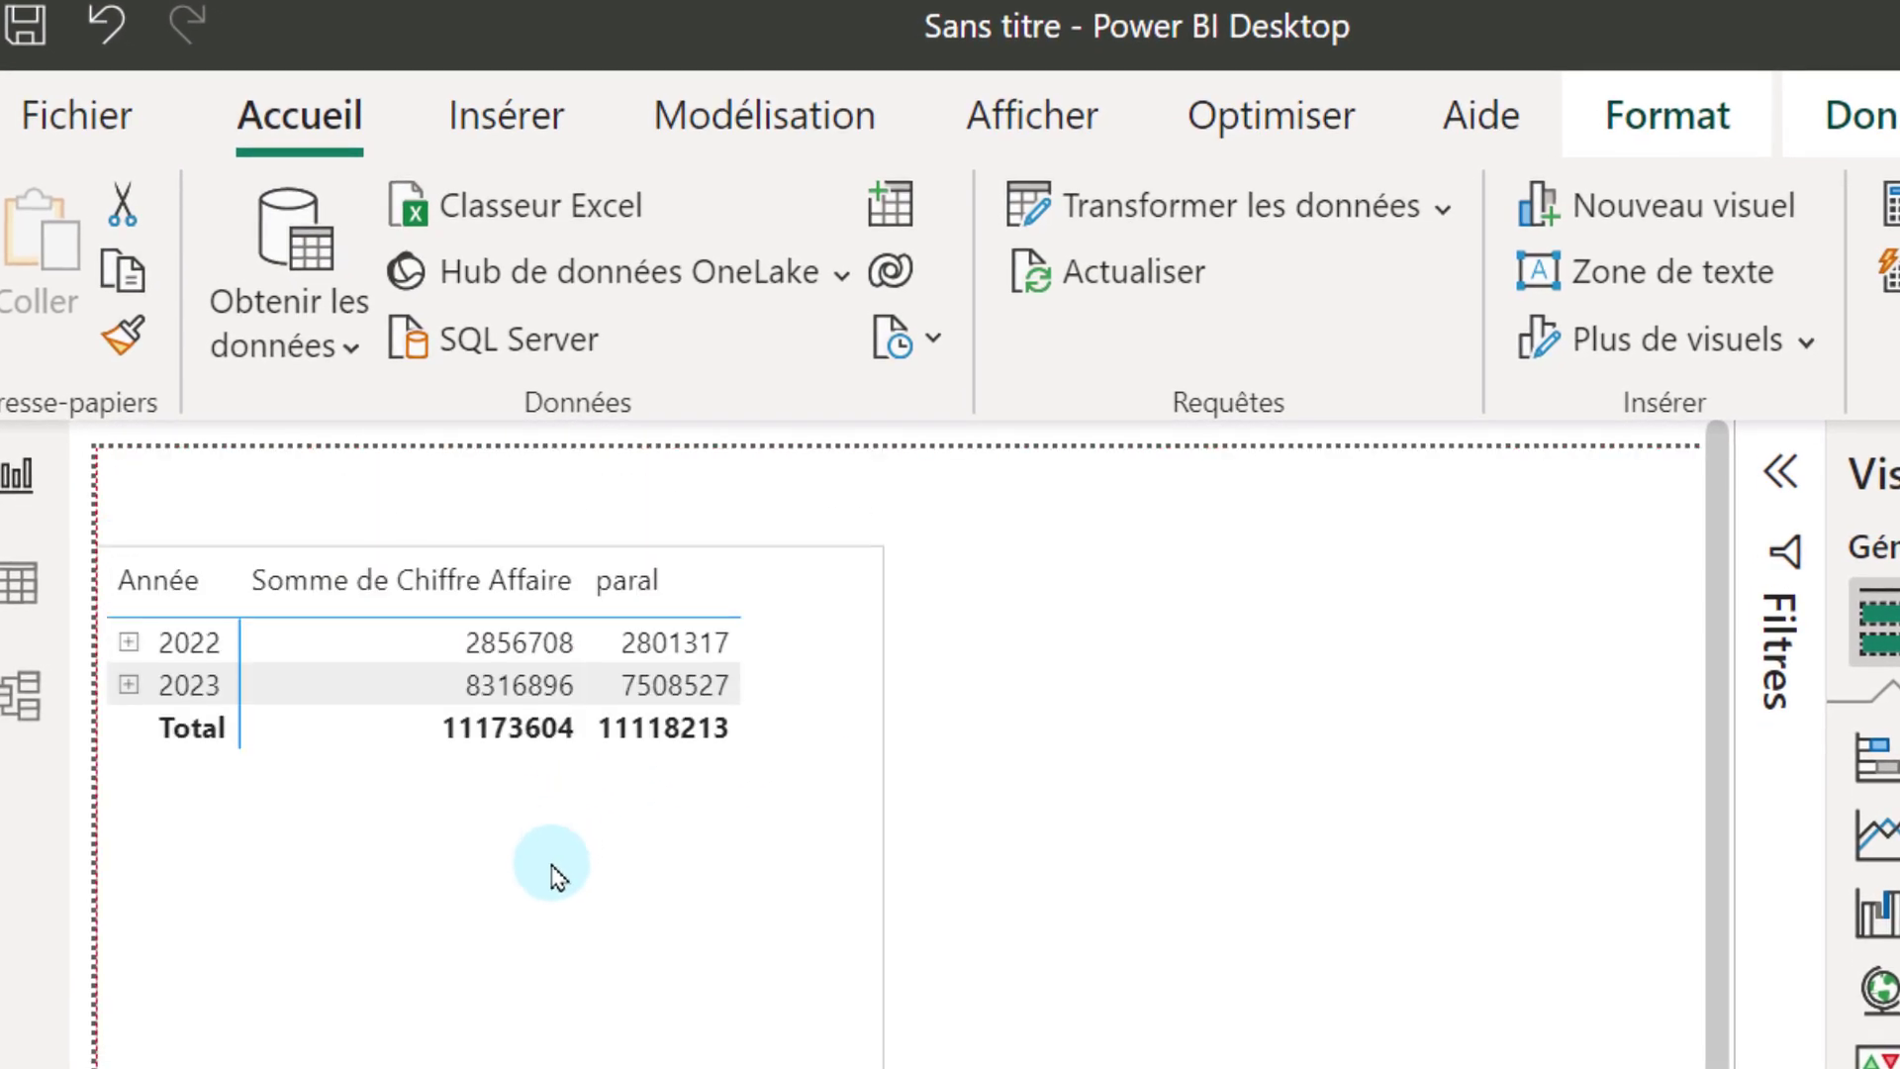
left_click(596, 513)
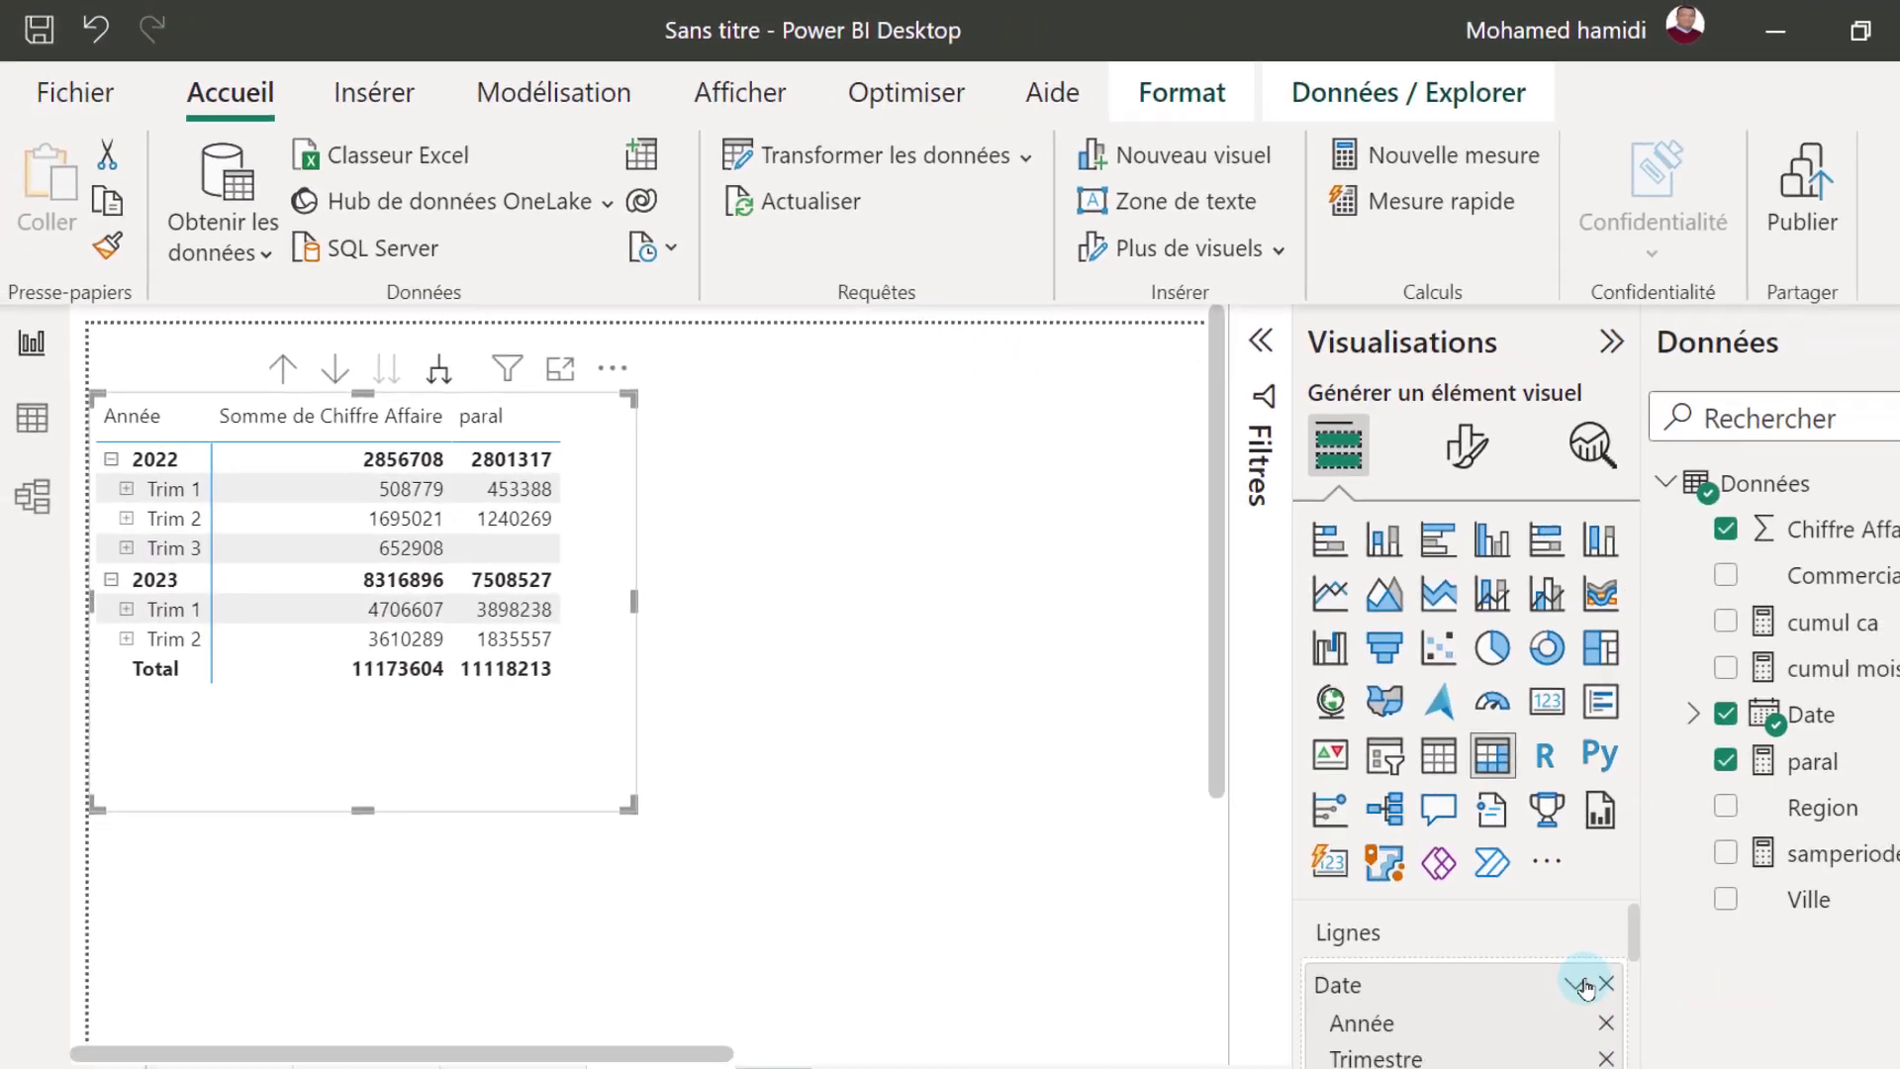
left_click(1431, 891)
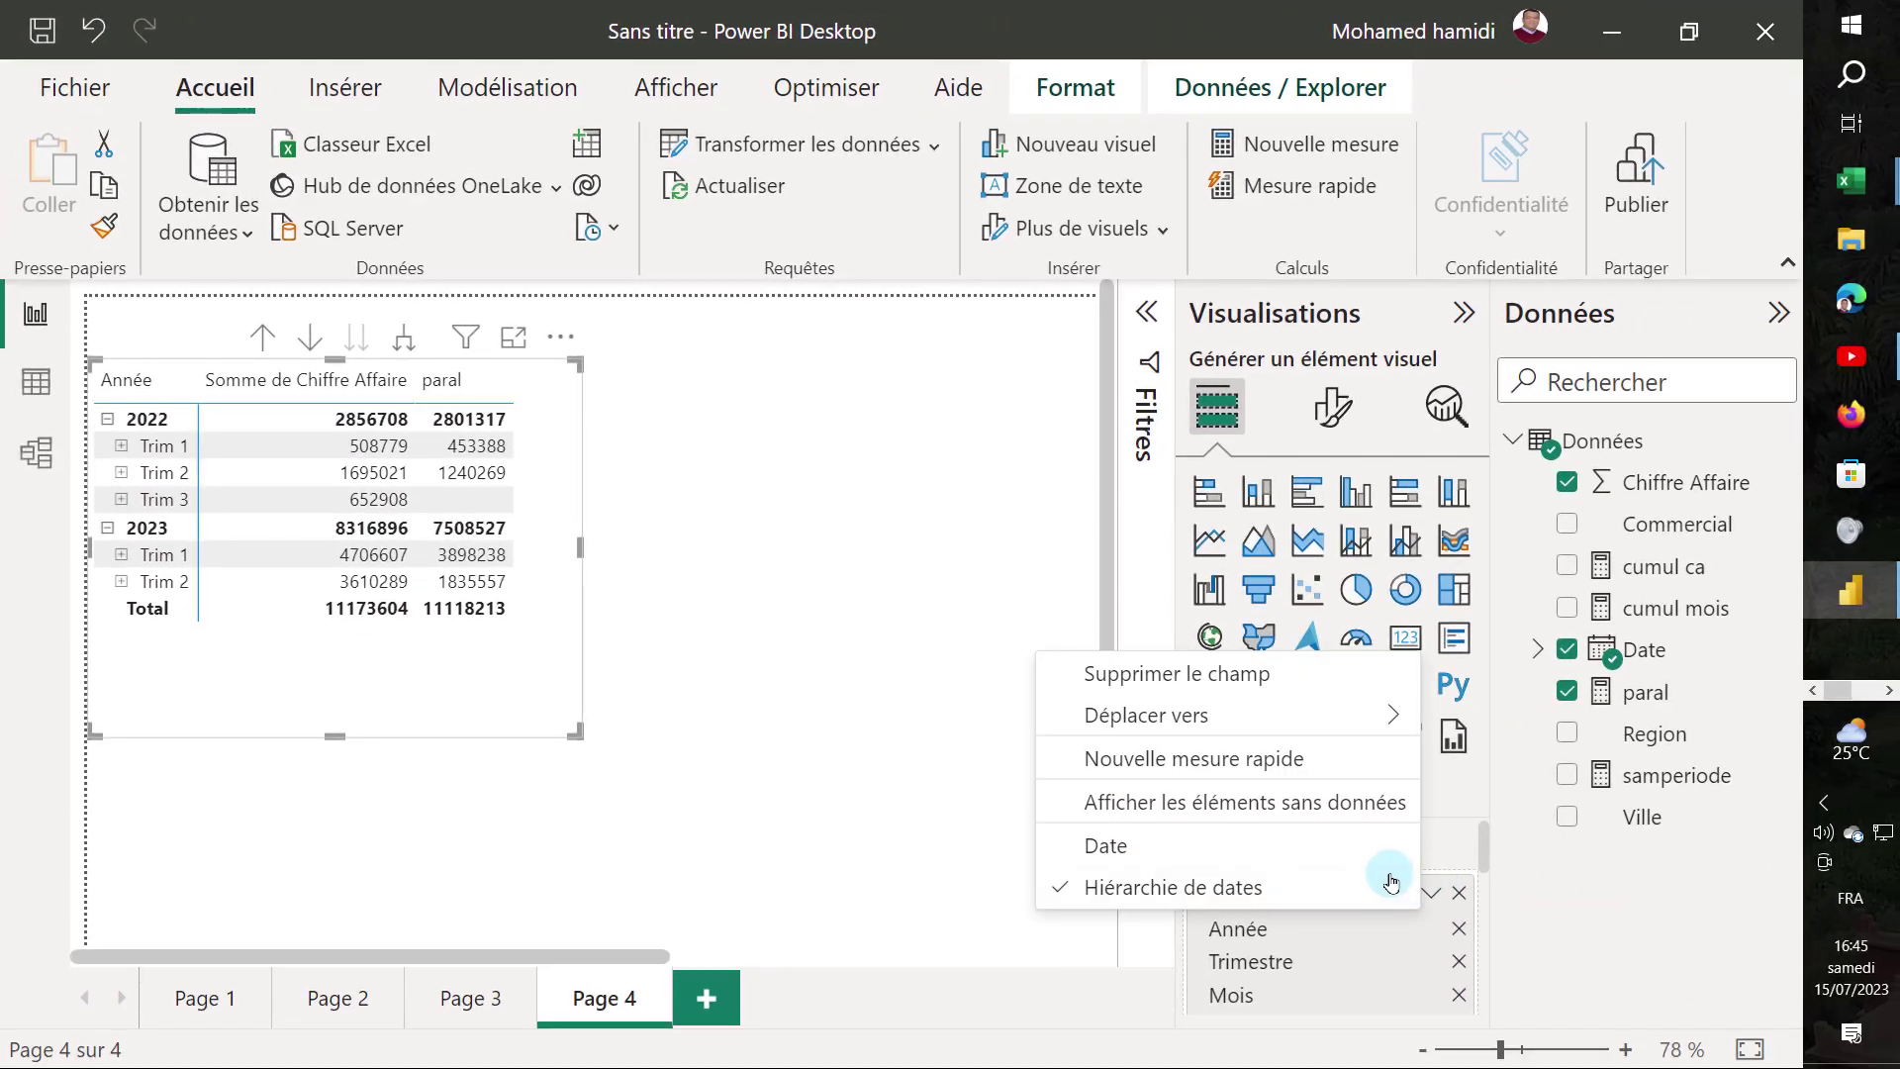
left_click(1119, 844)
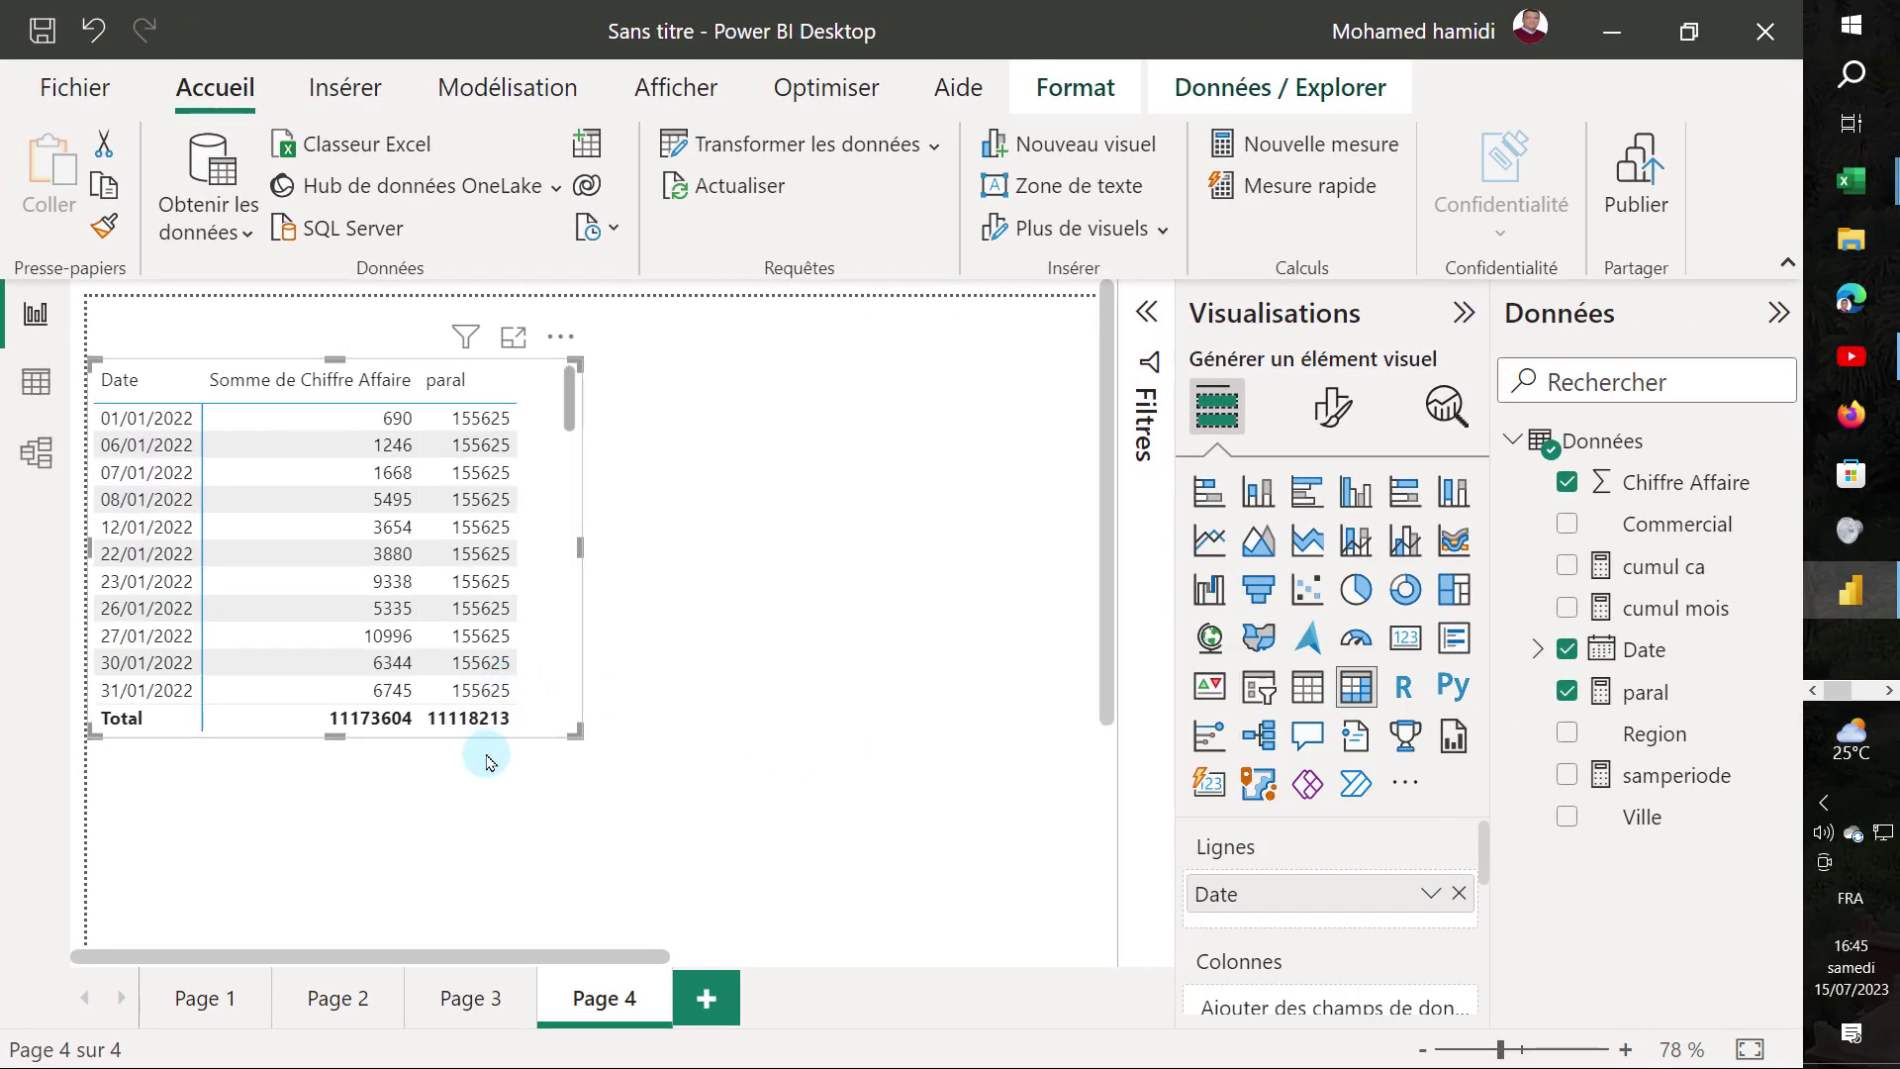
left_click_drag(310, 744, 312, 829)
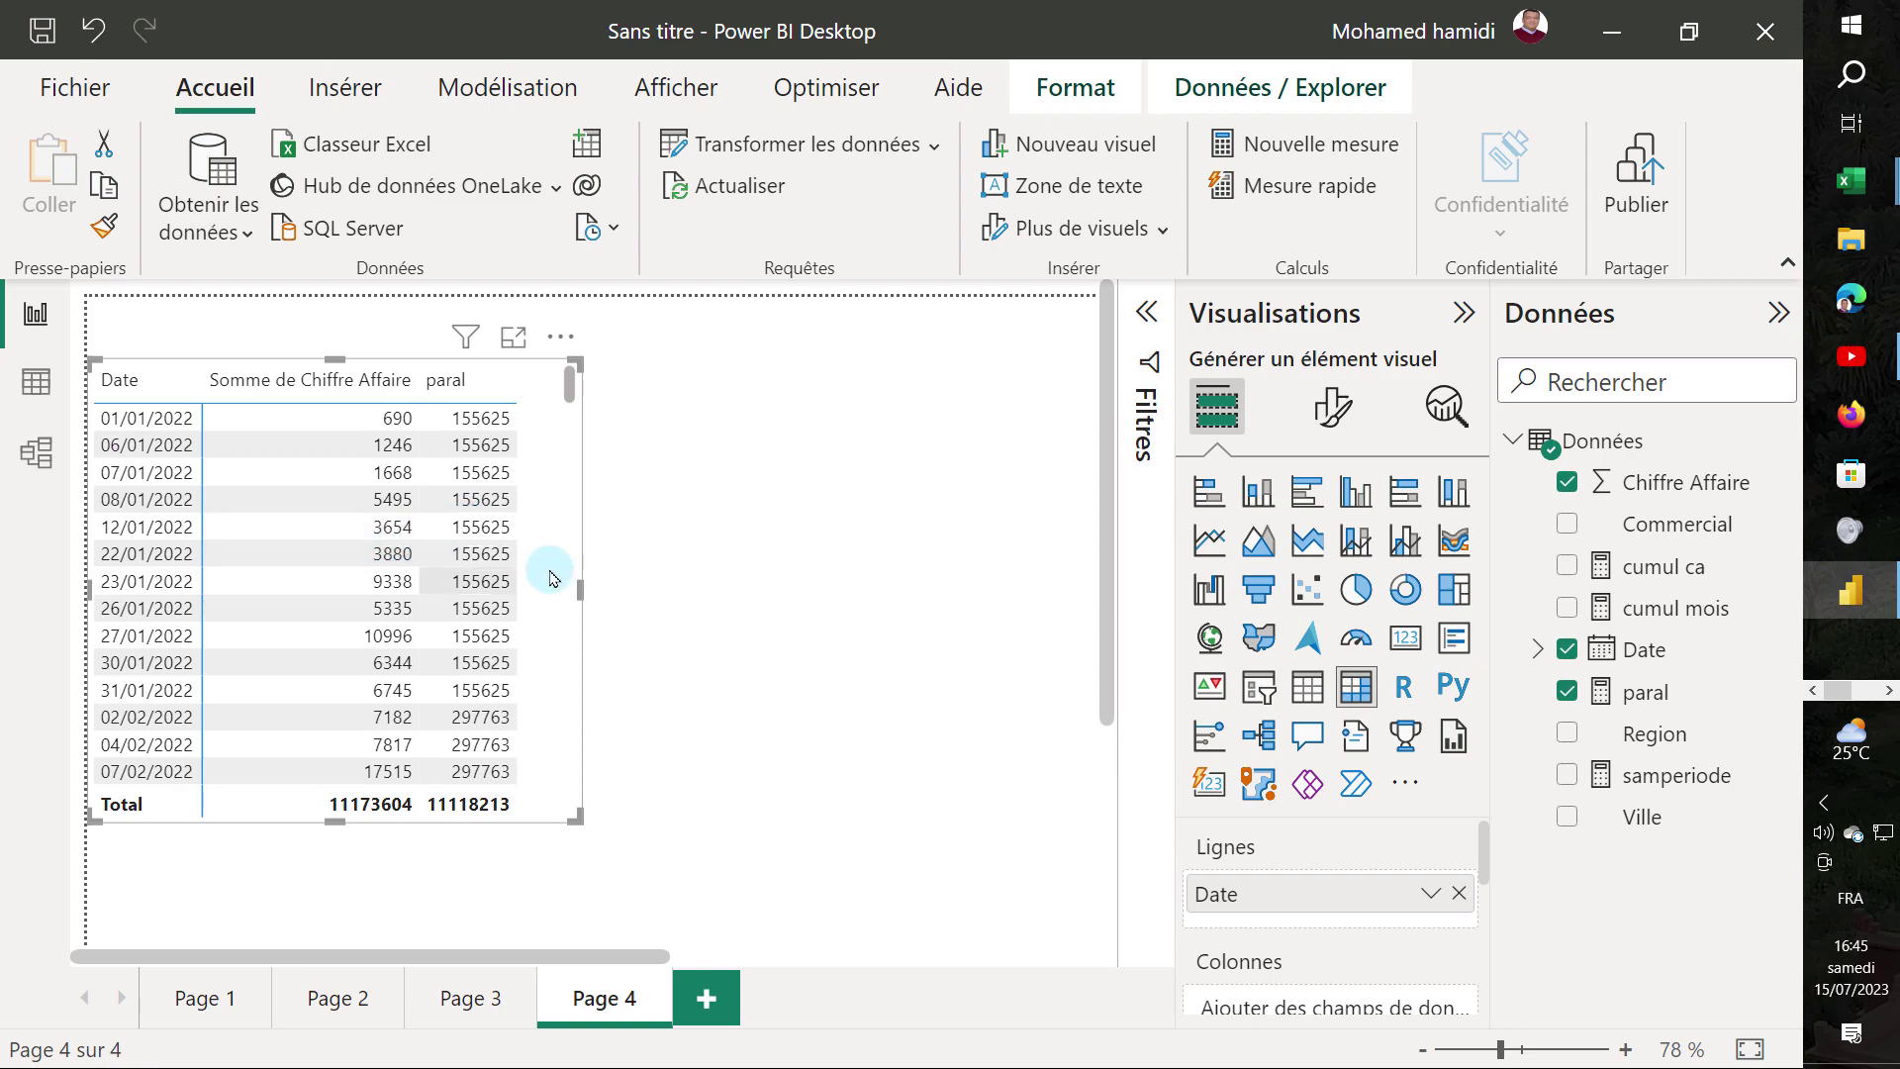
left_click_drag(580, 590, 701, 594)
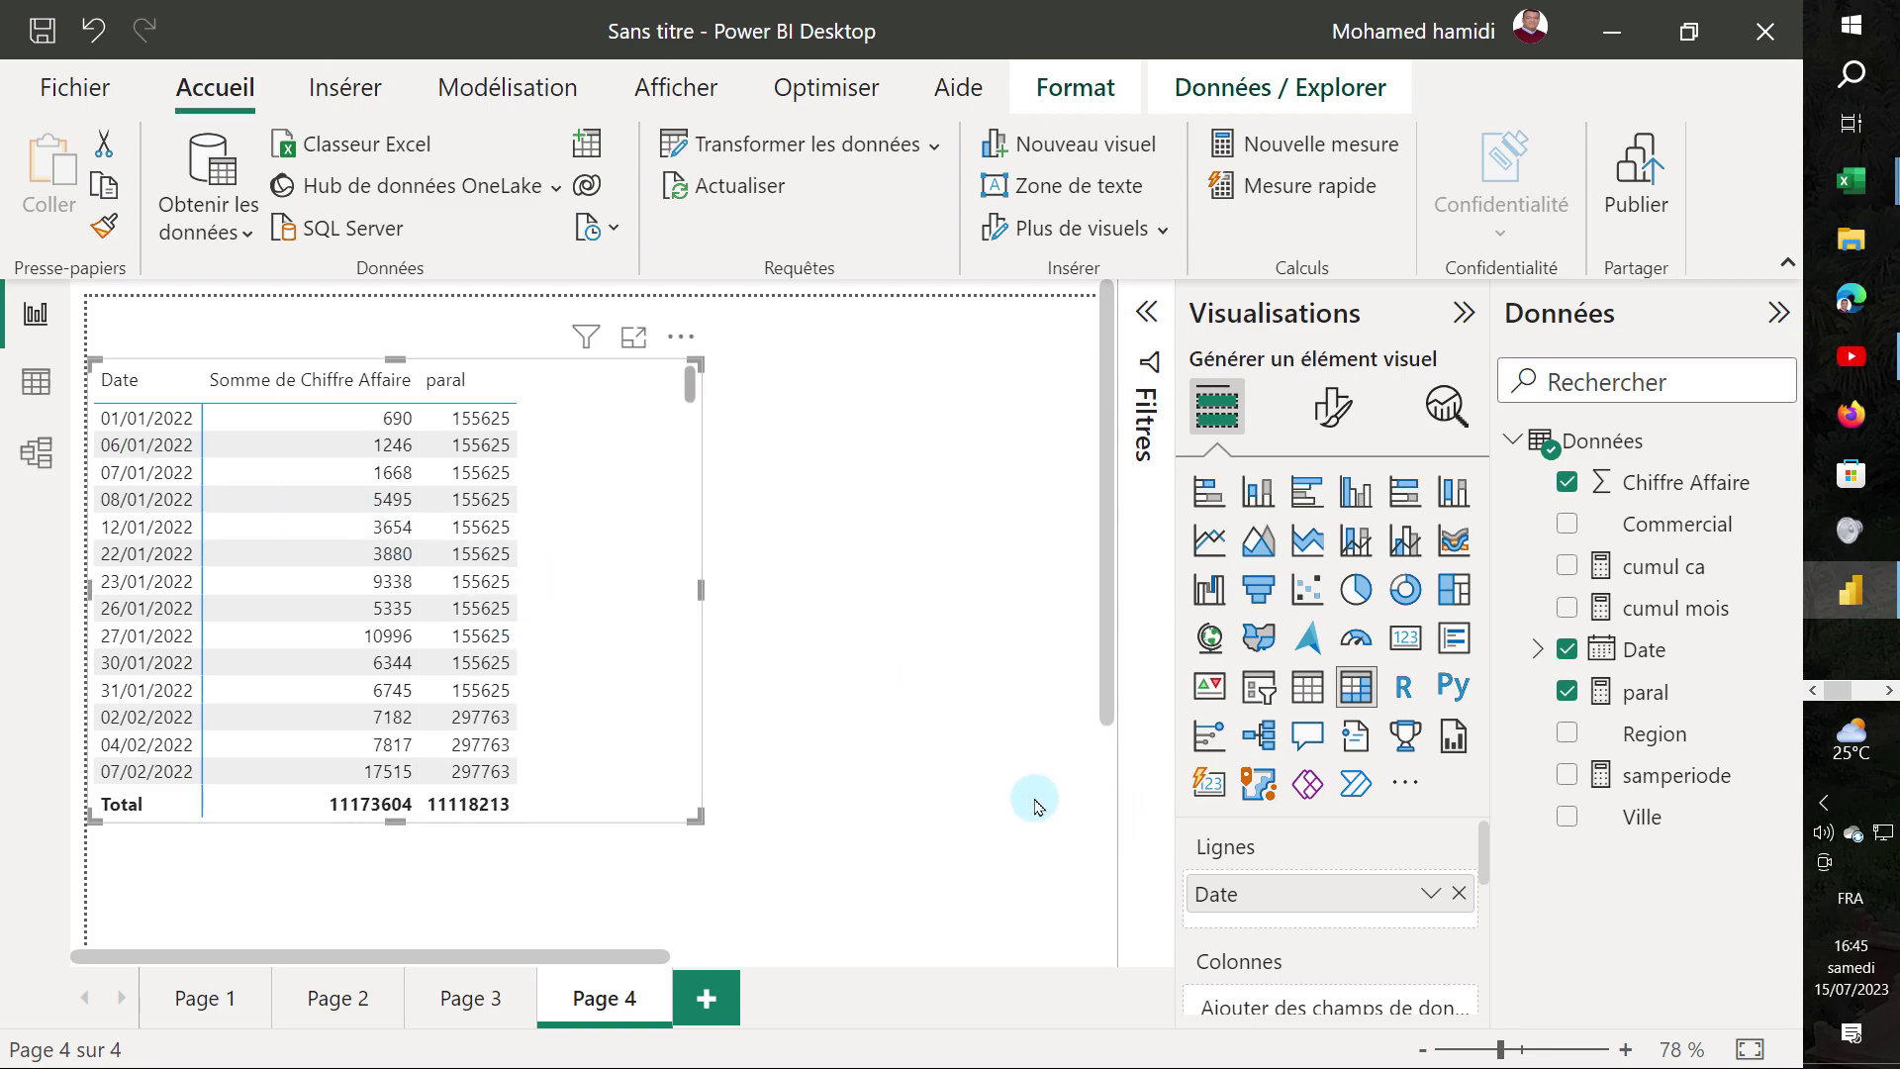
- Restore the Date hierarchy with only months, dropping Trimestre, Jour and Année, then add Page 5
left_click(1428, 893)
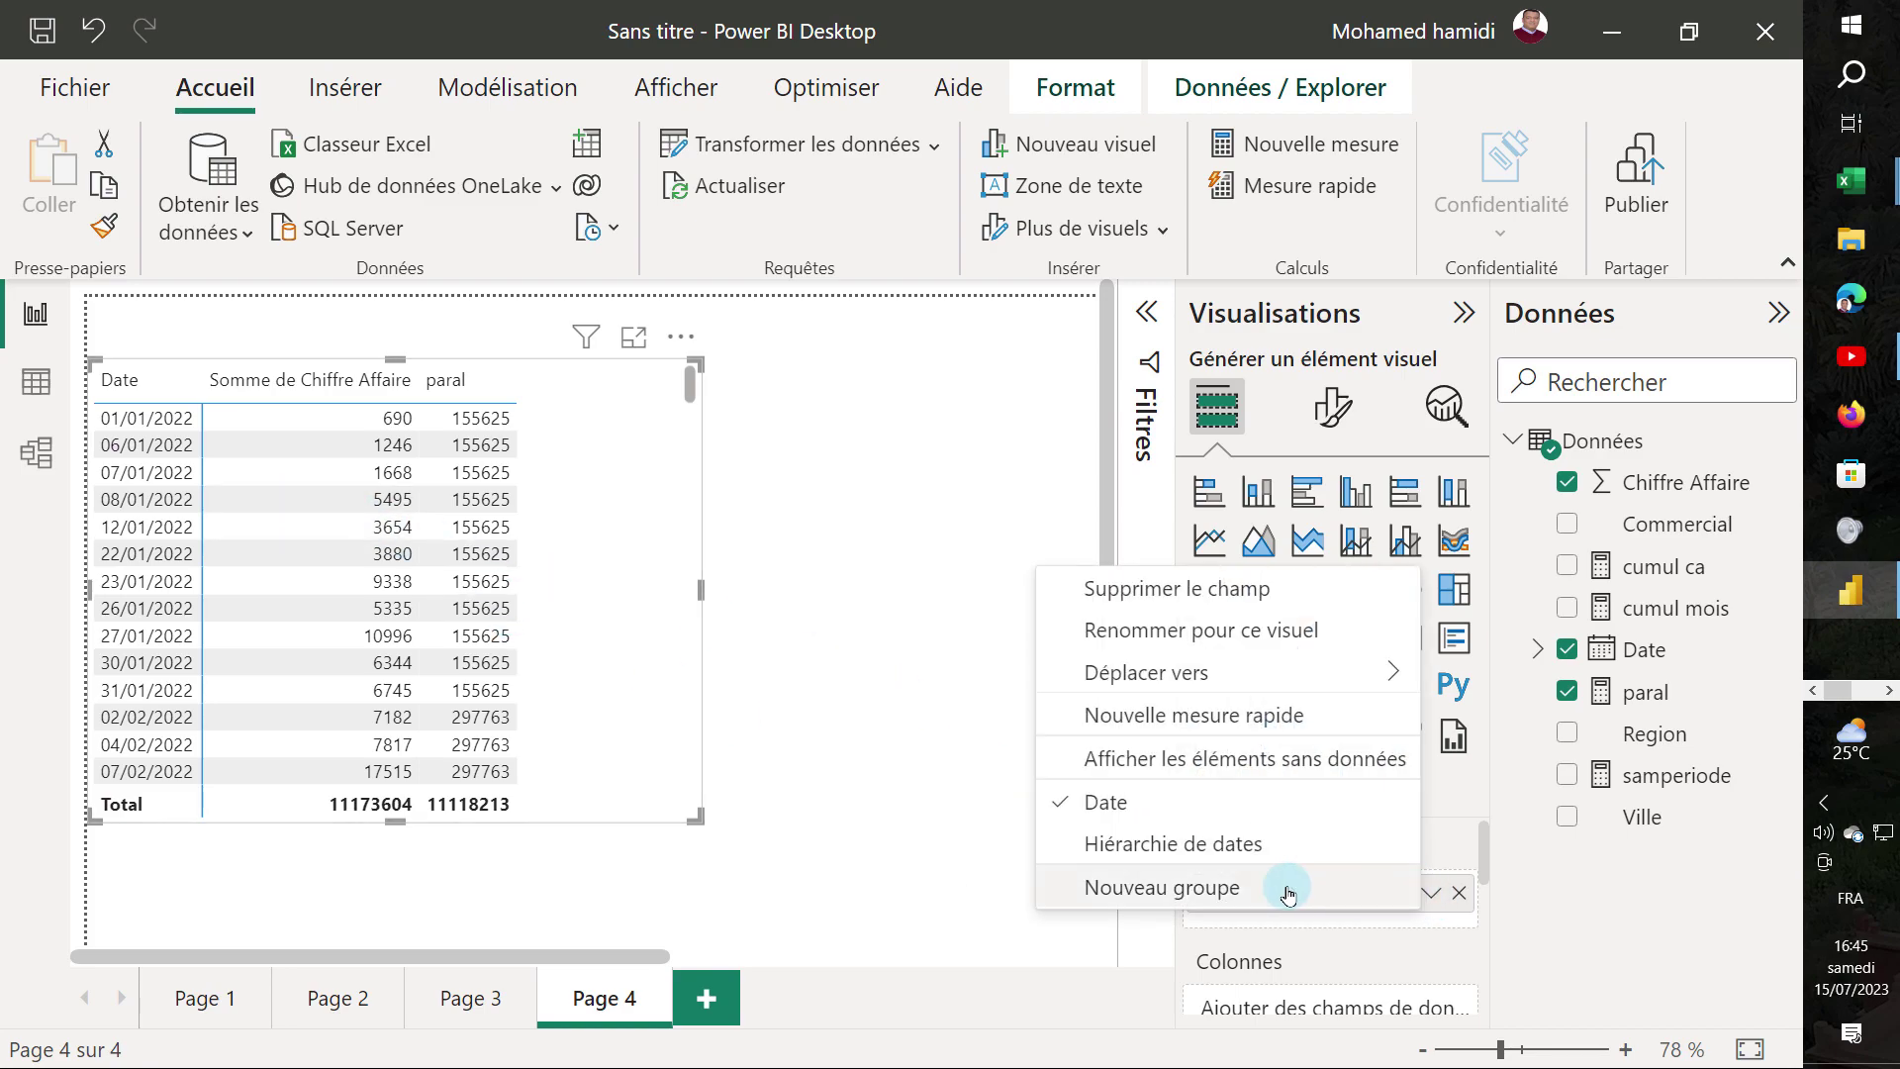
left_click(1208, 844)
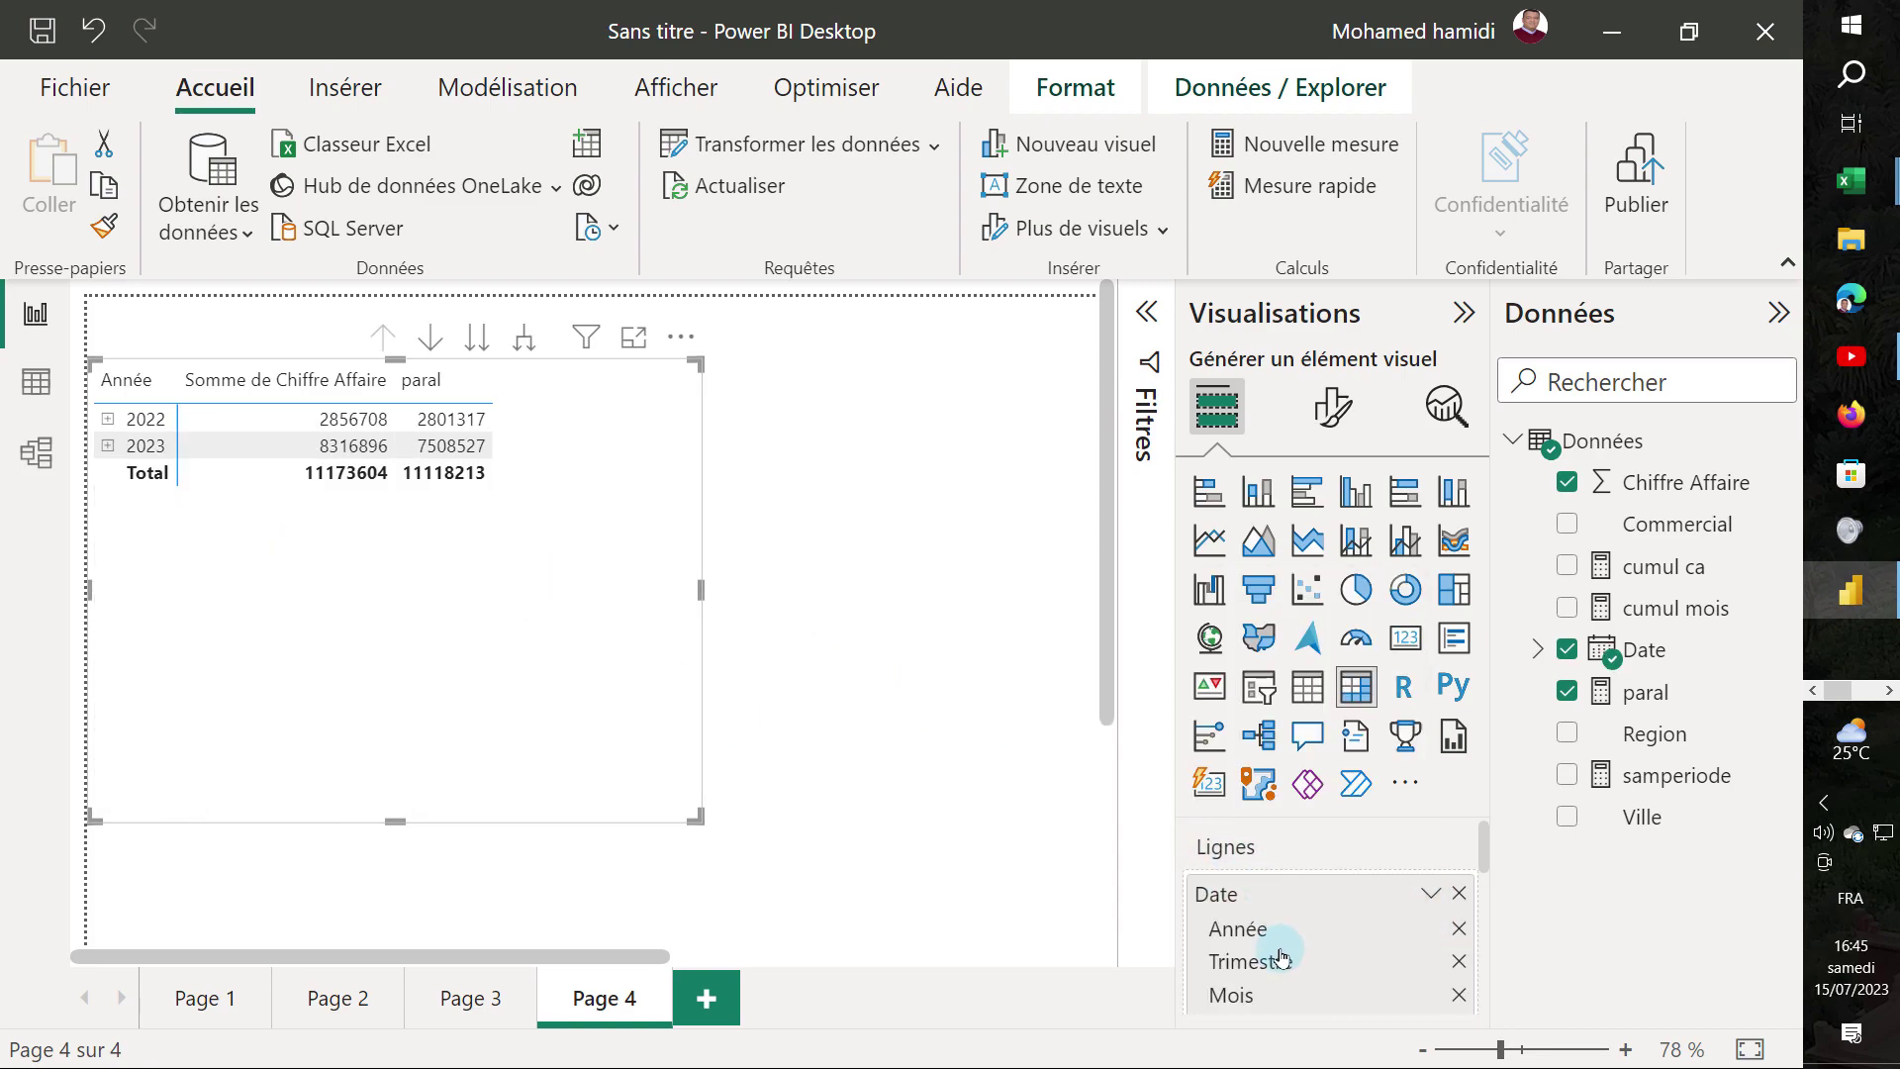
left_click(1458, 961)
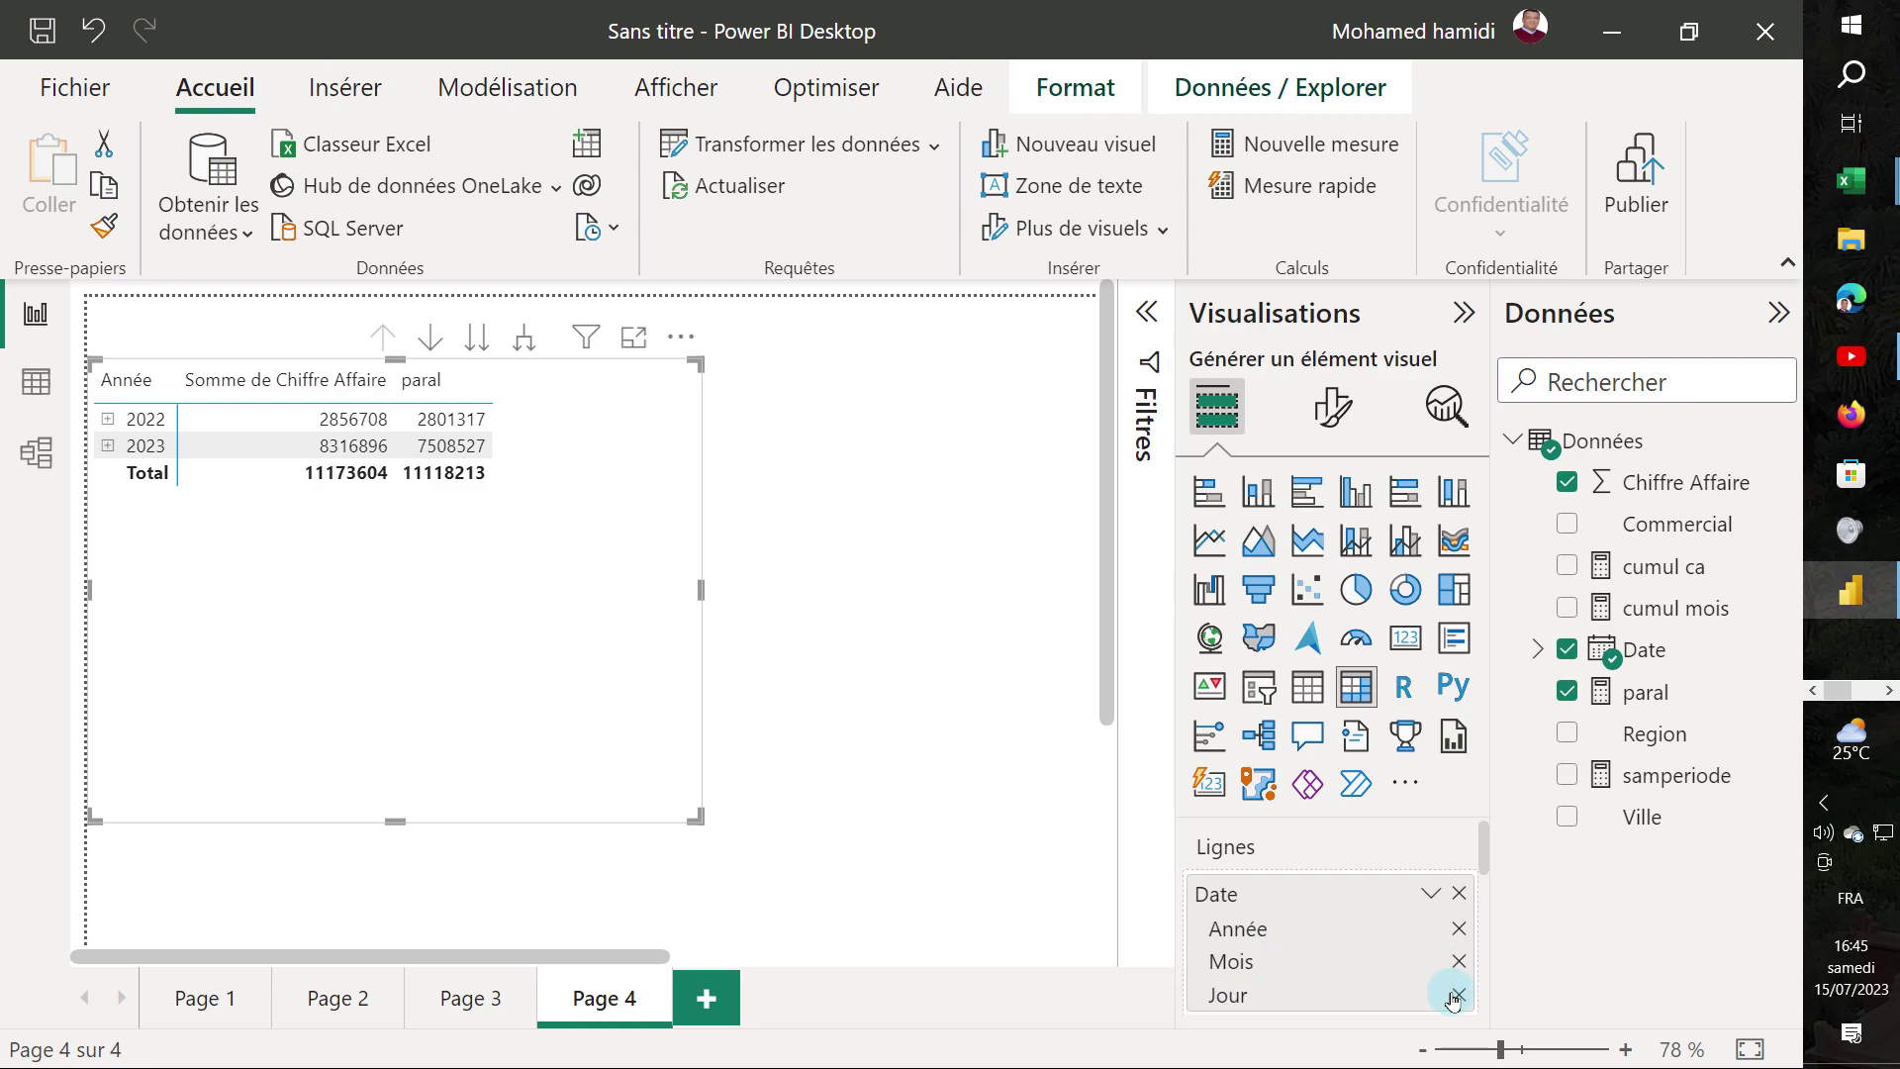
left_click(1458, 994)
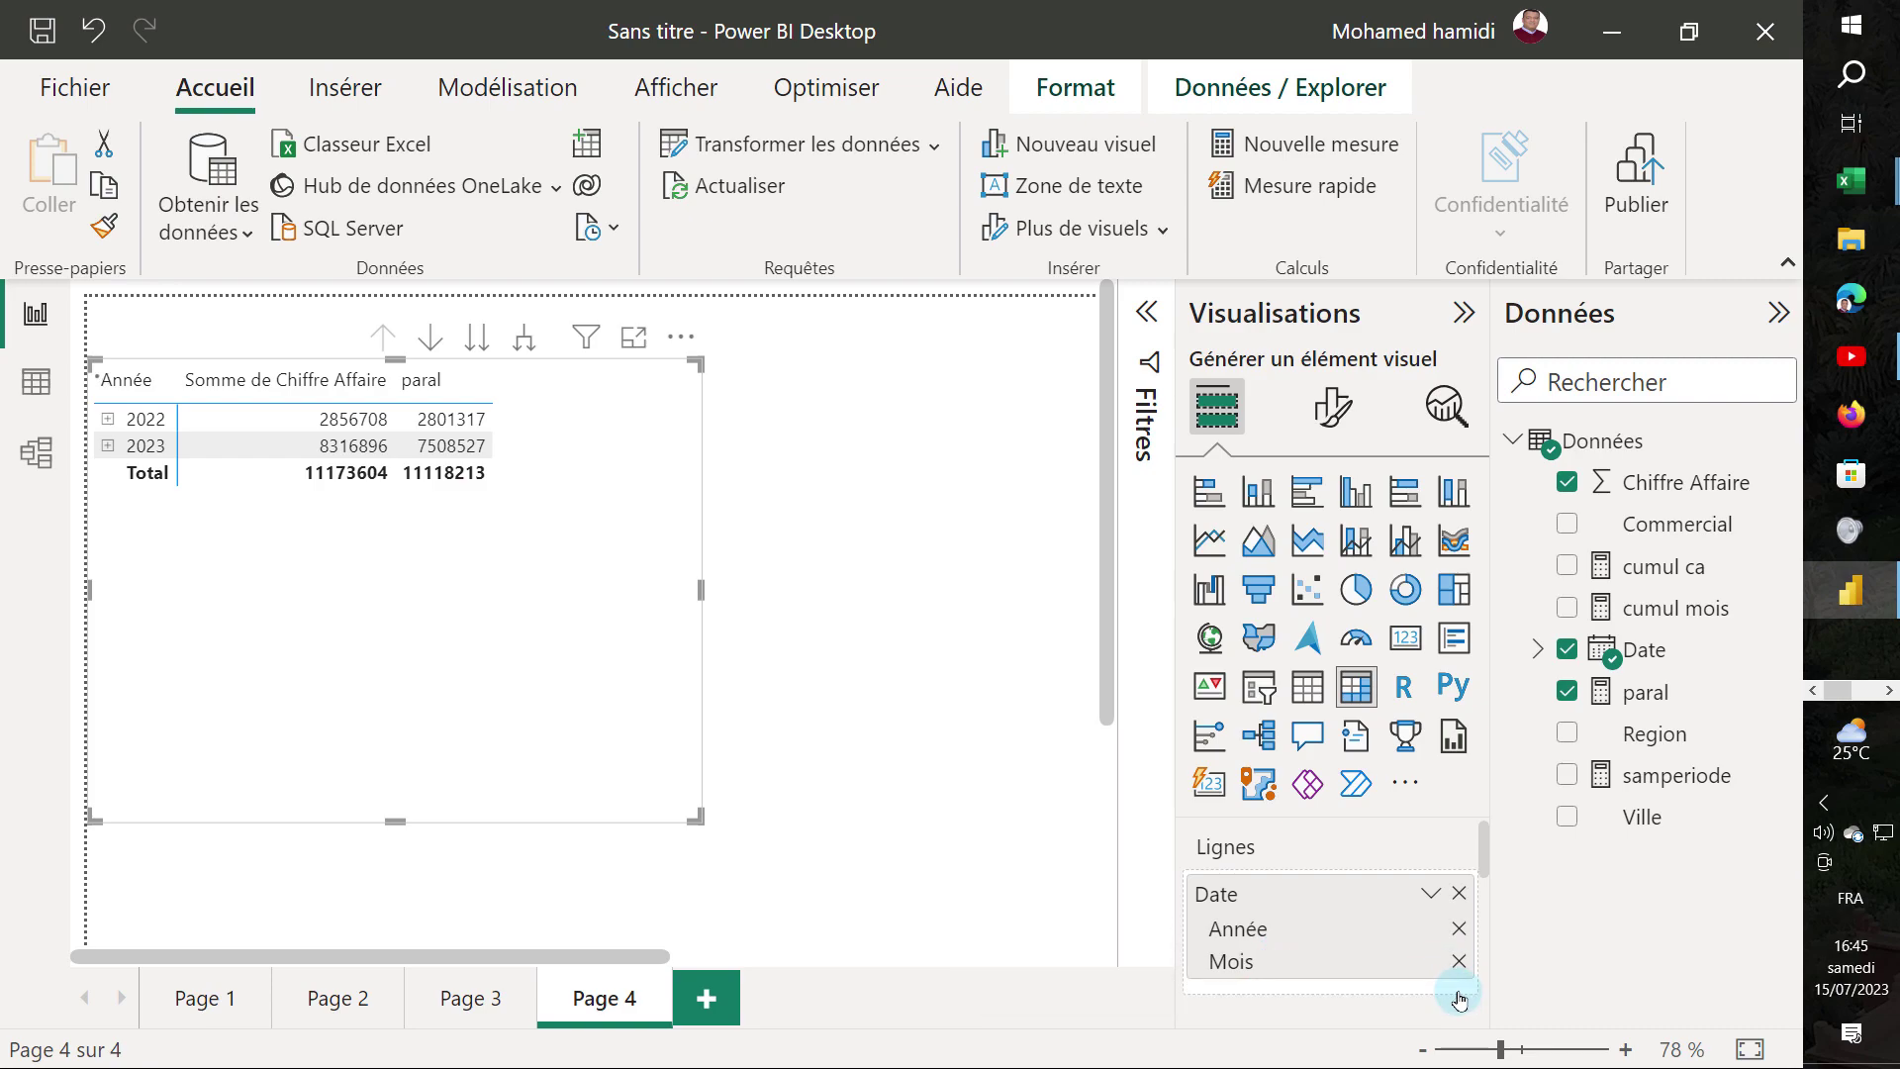
left_click(1458, 928)
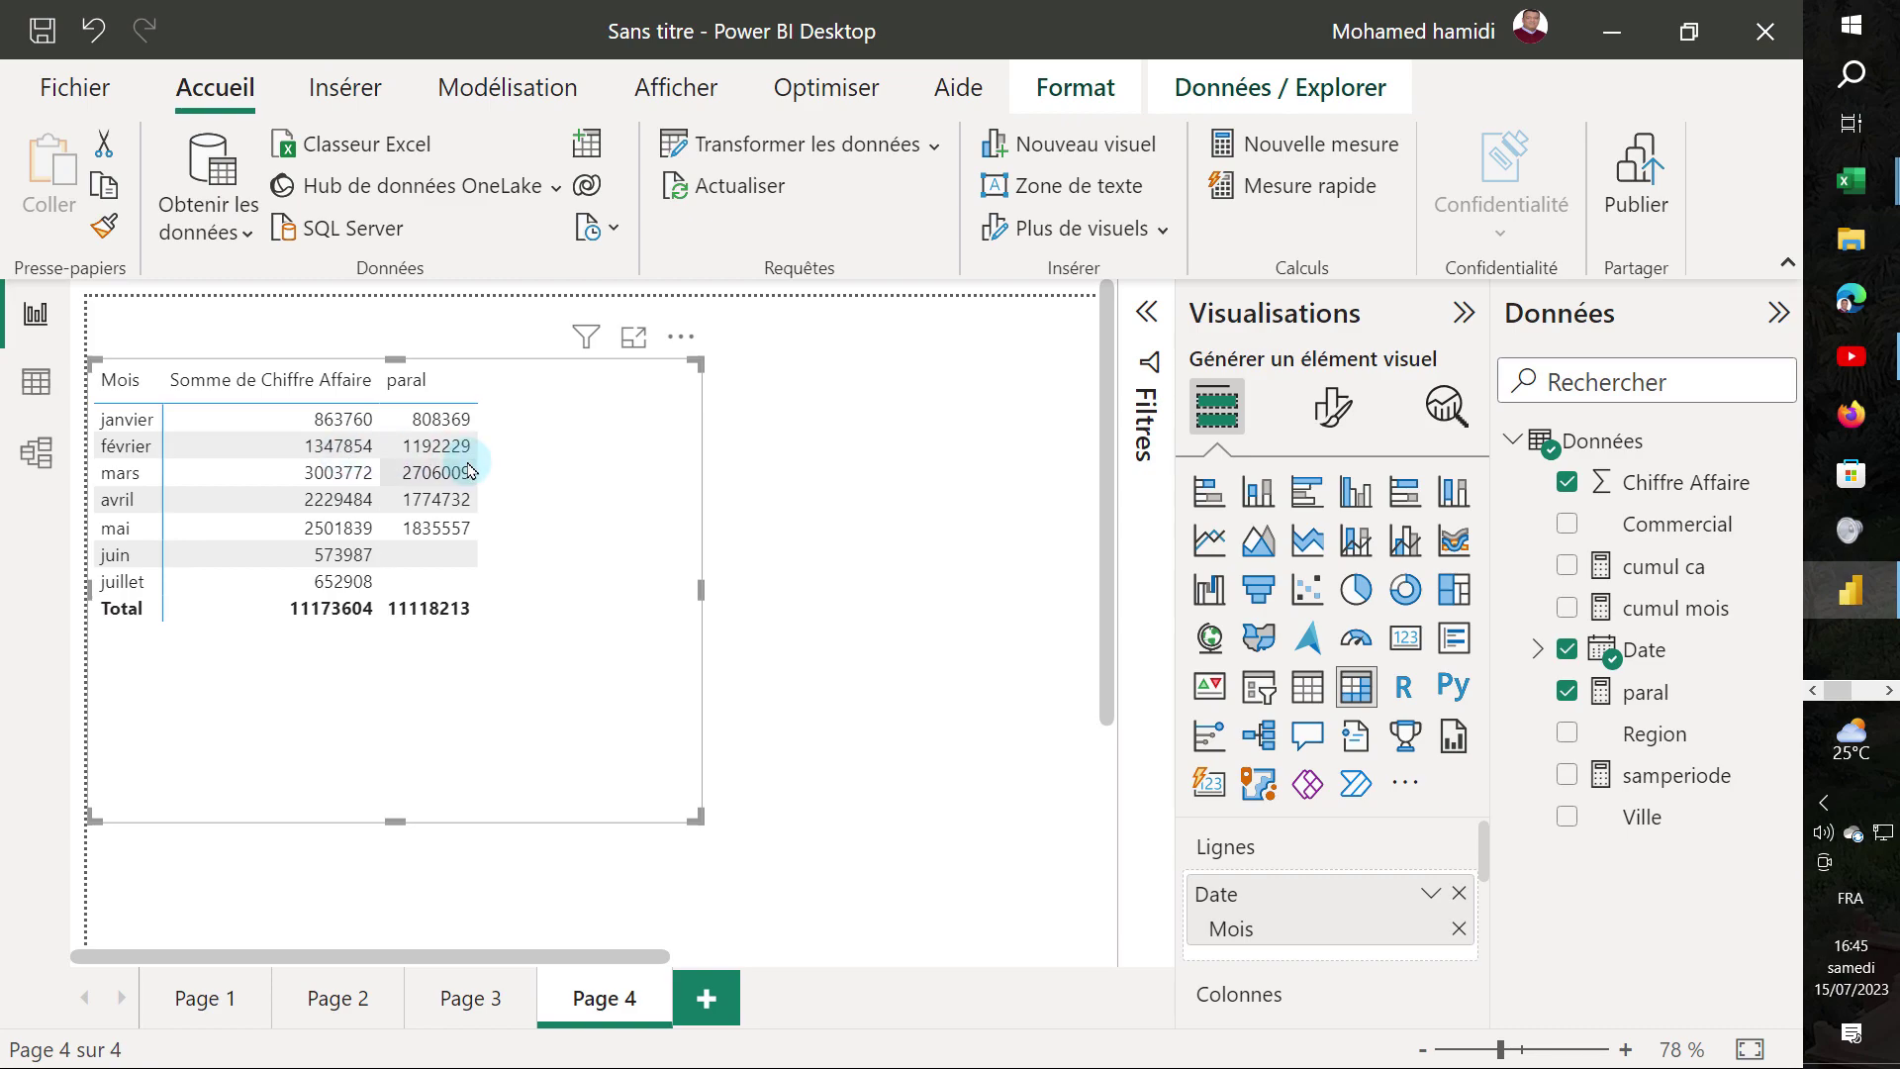
left_click(707, 998)
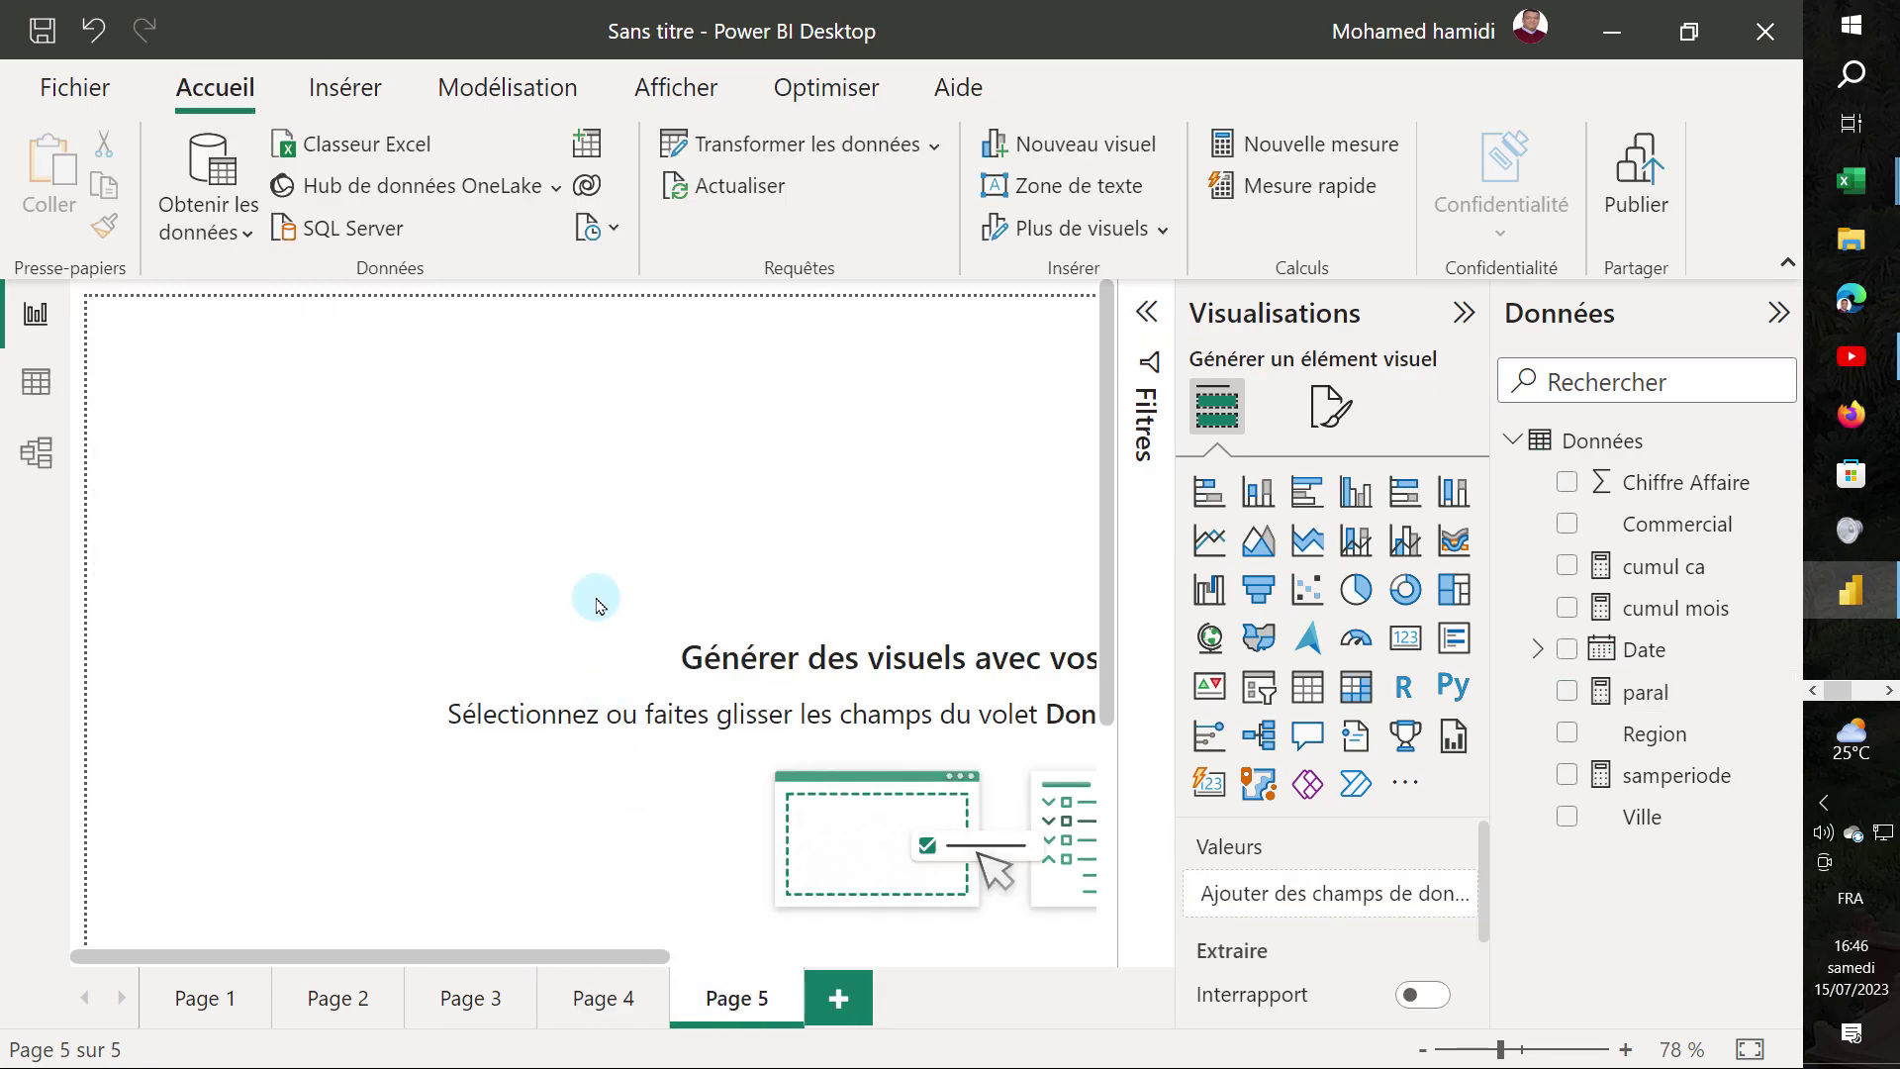
- Start a new Données measure as CALCULATE summing Chiffre Affaire
right_click(1590, 438)
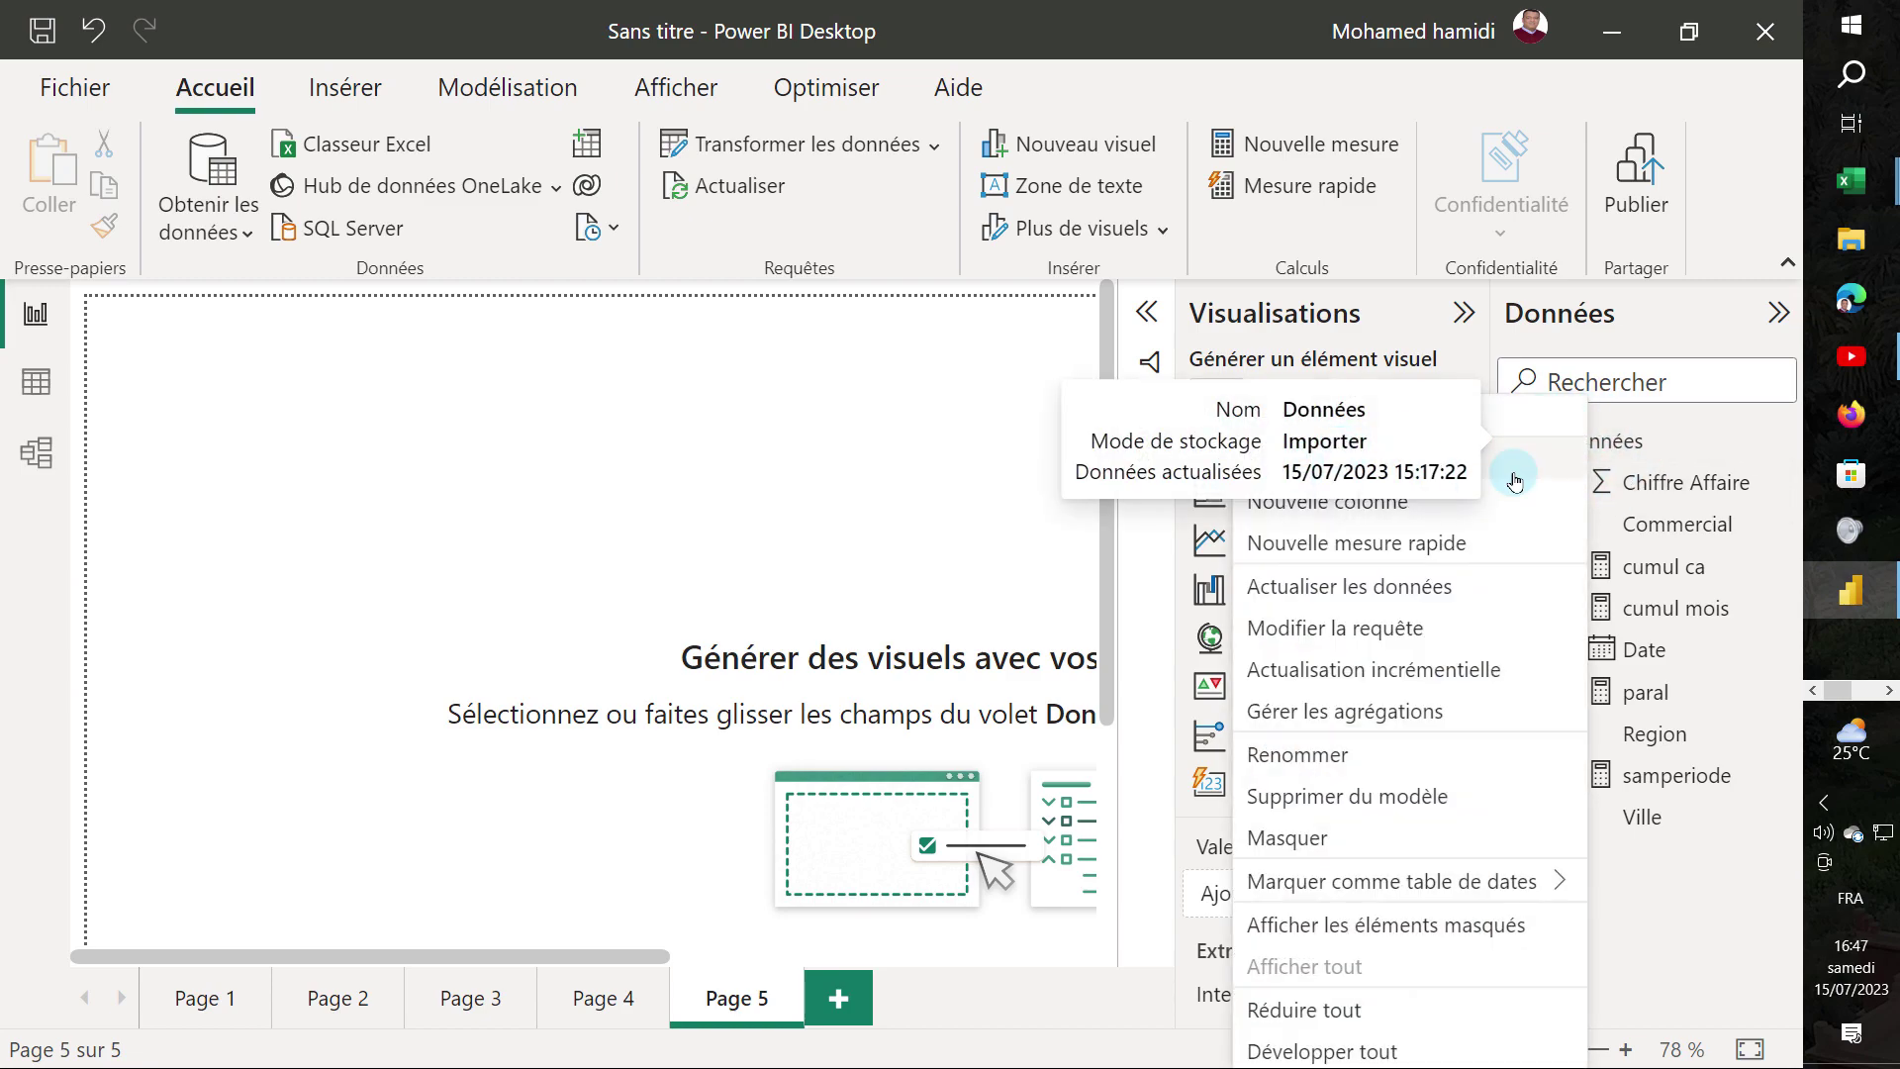
left_click(1337, 479)
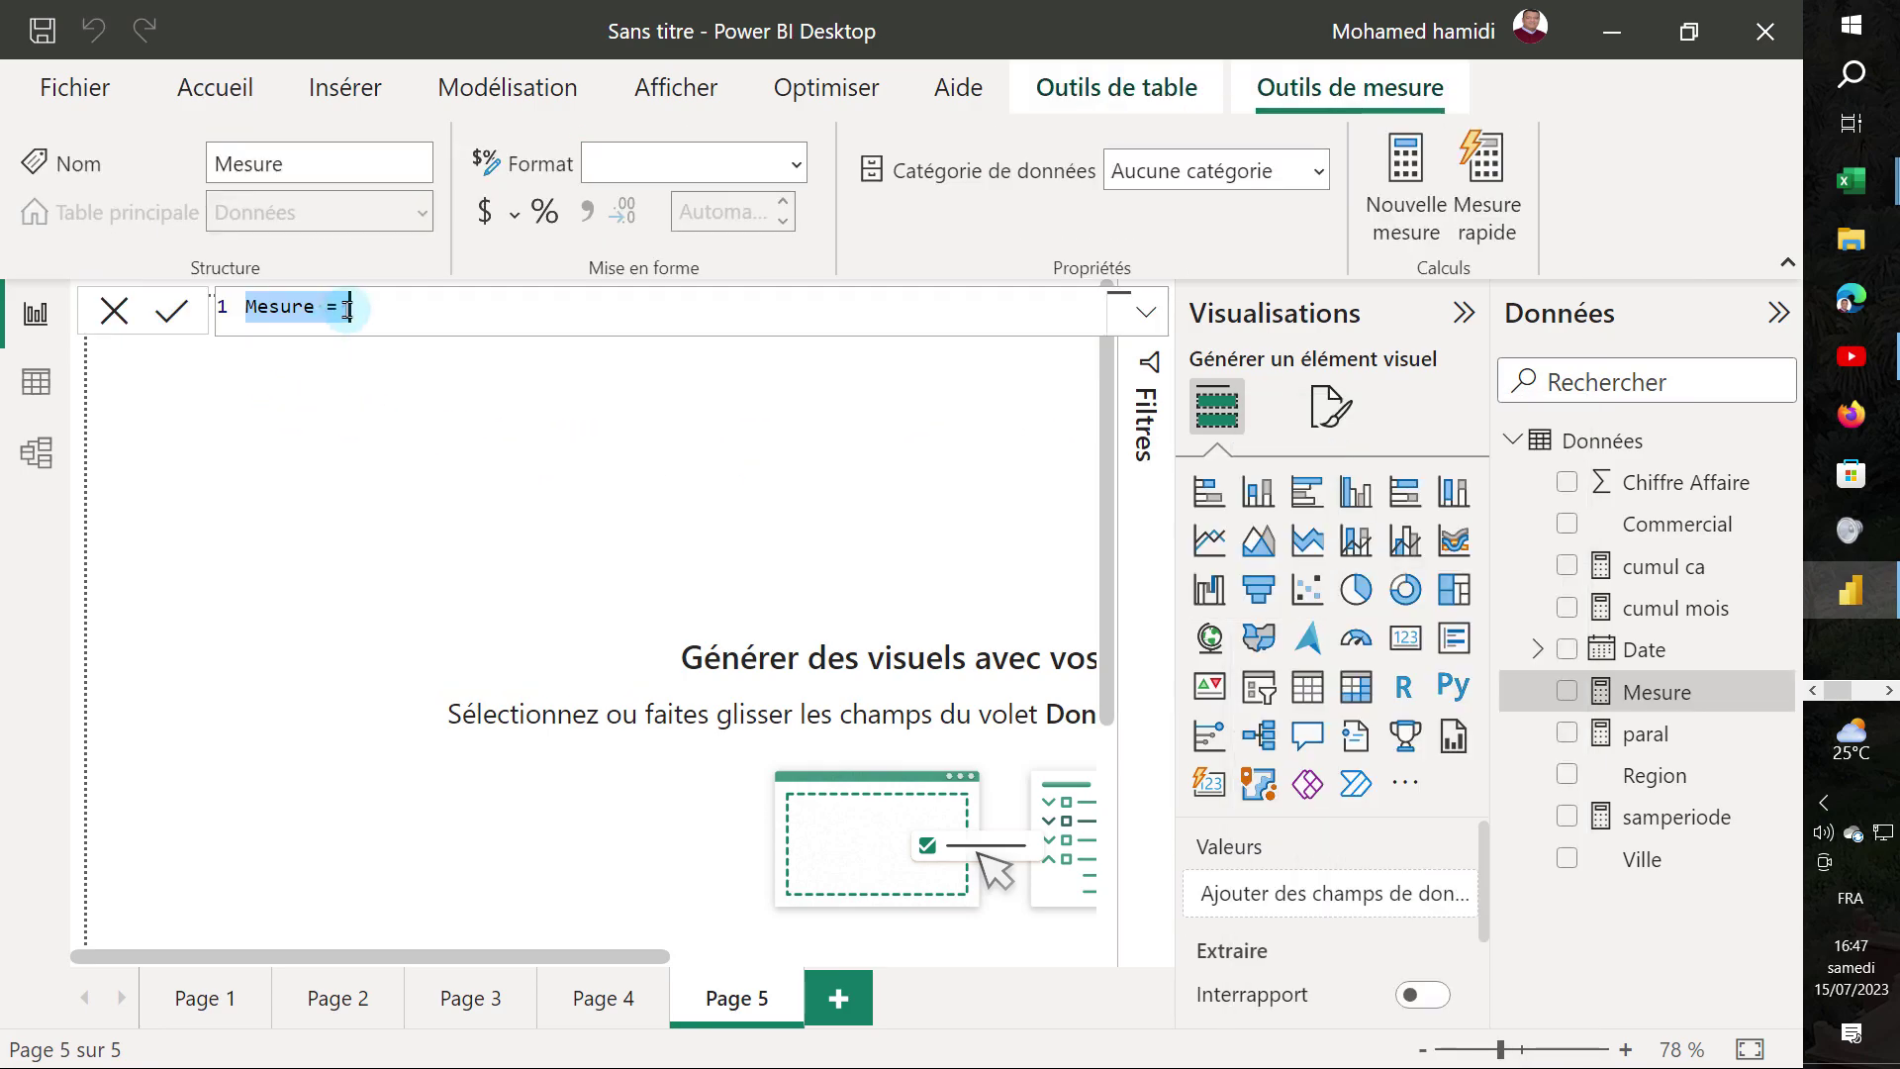
type("cal")
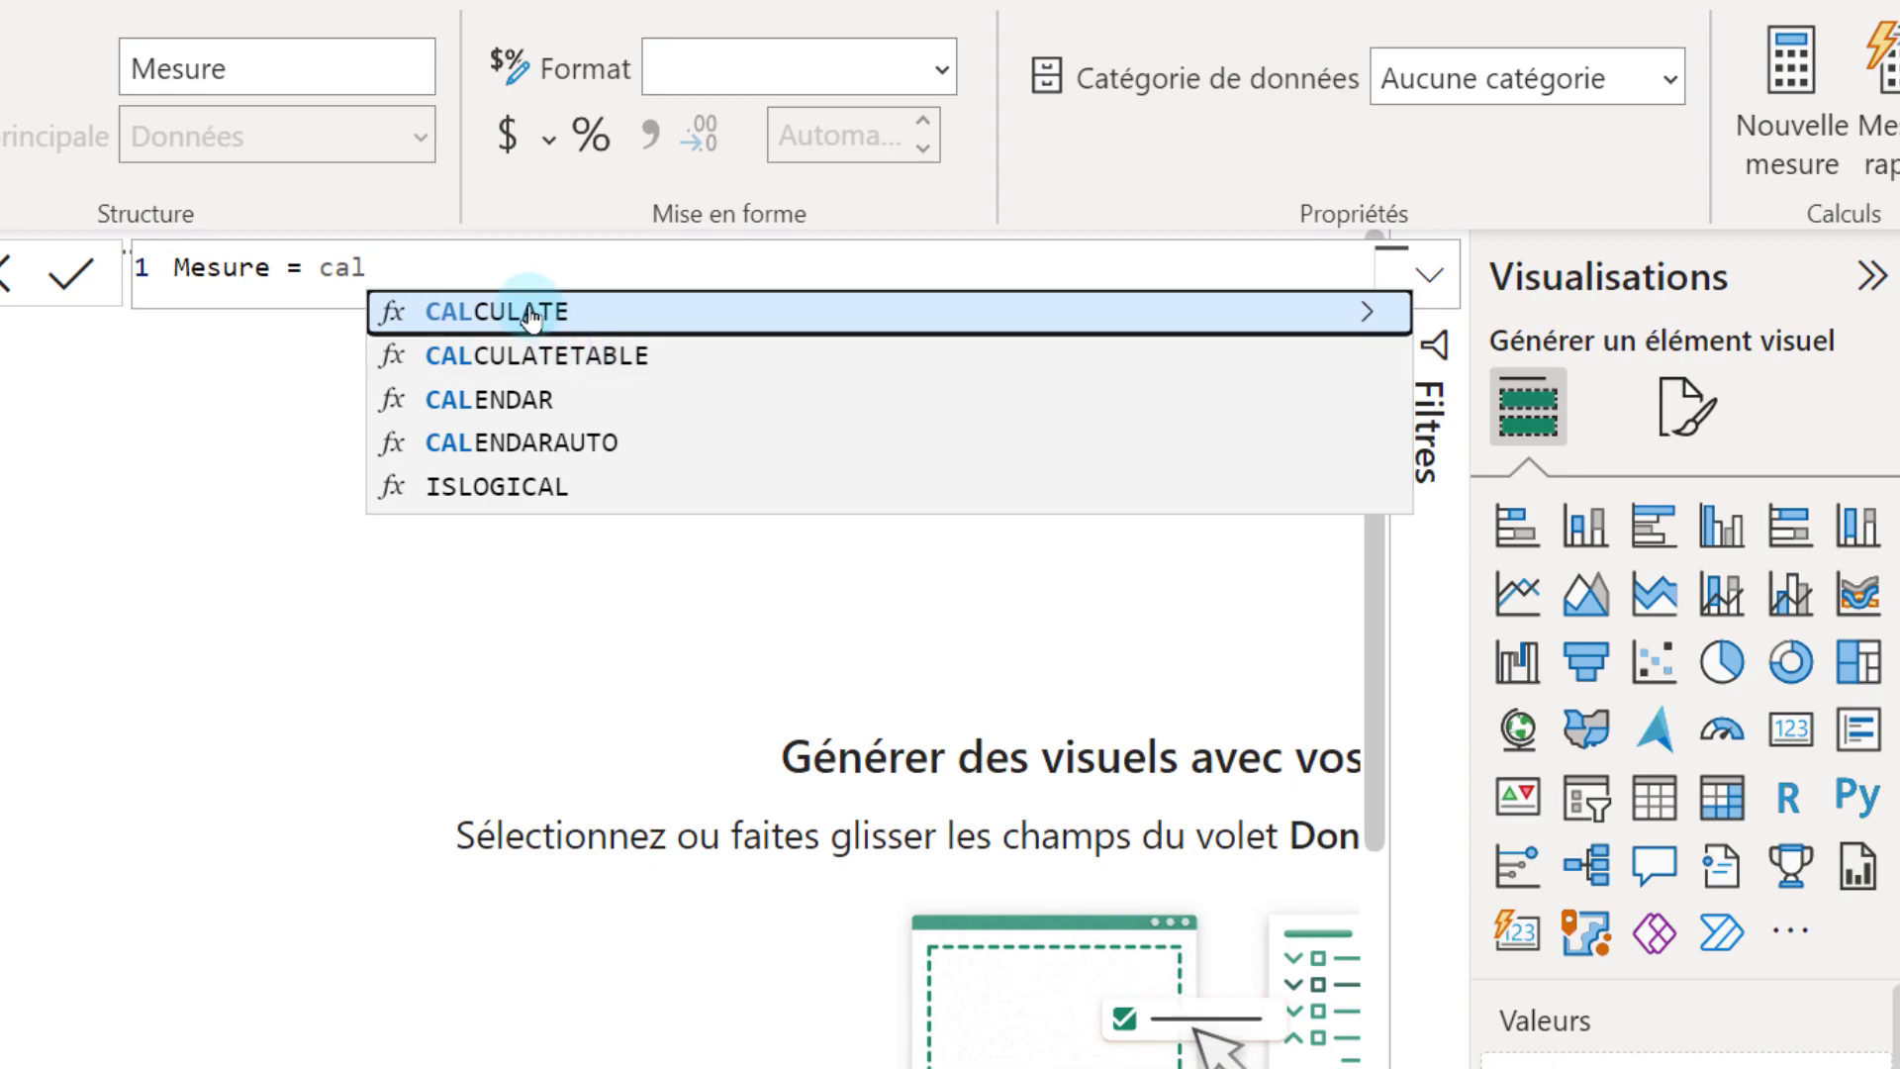
left_click(531, 313)
type("s")
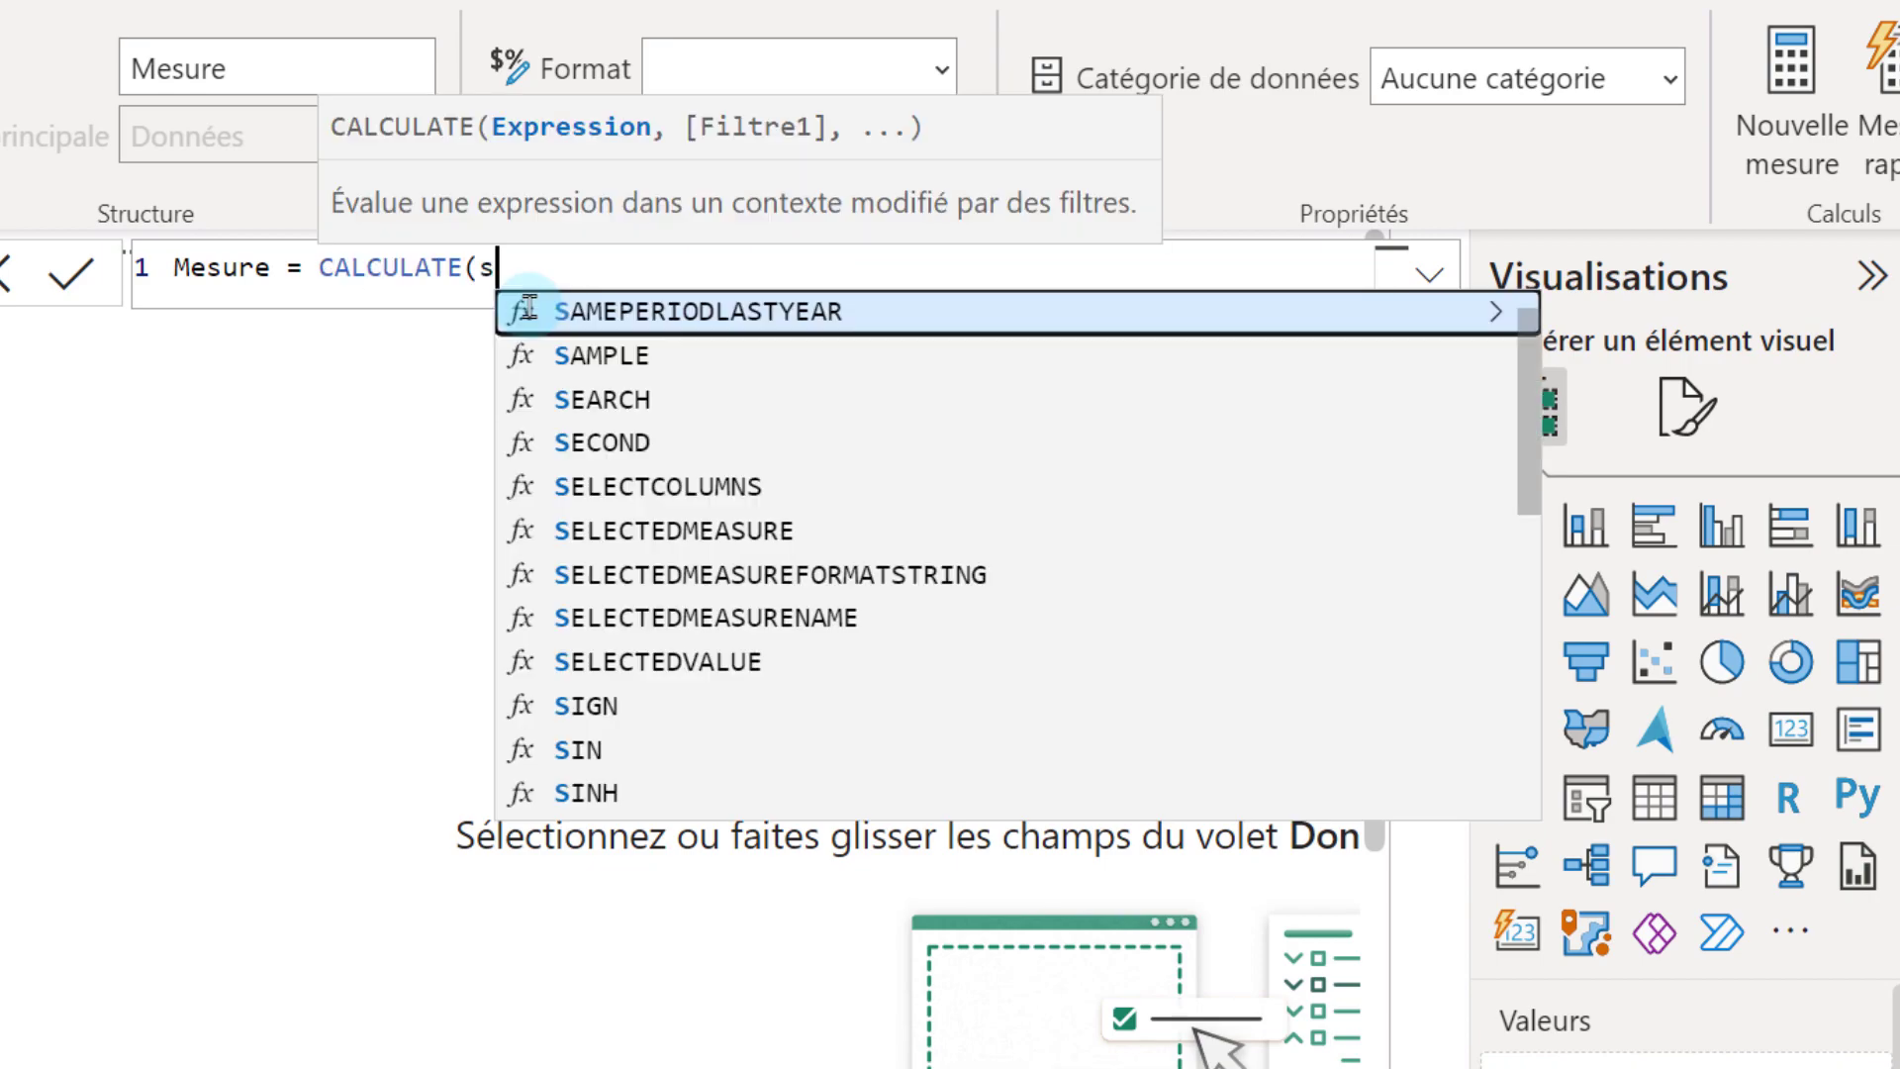
type("um")
left_click(662, 326)
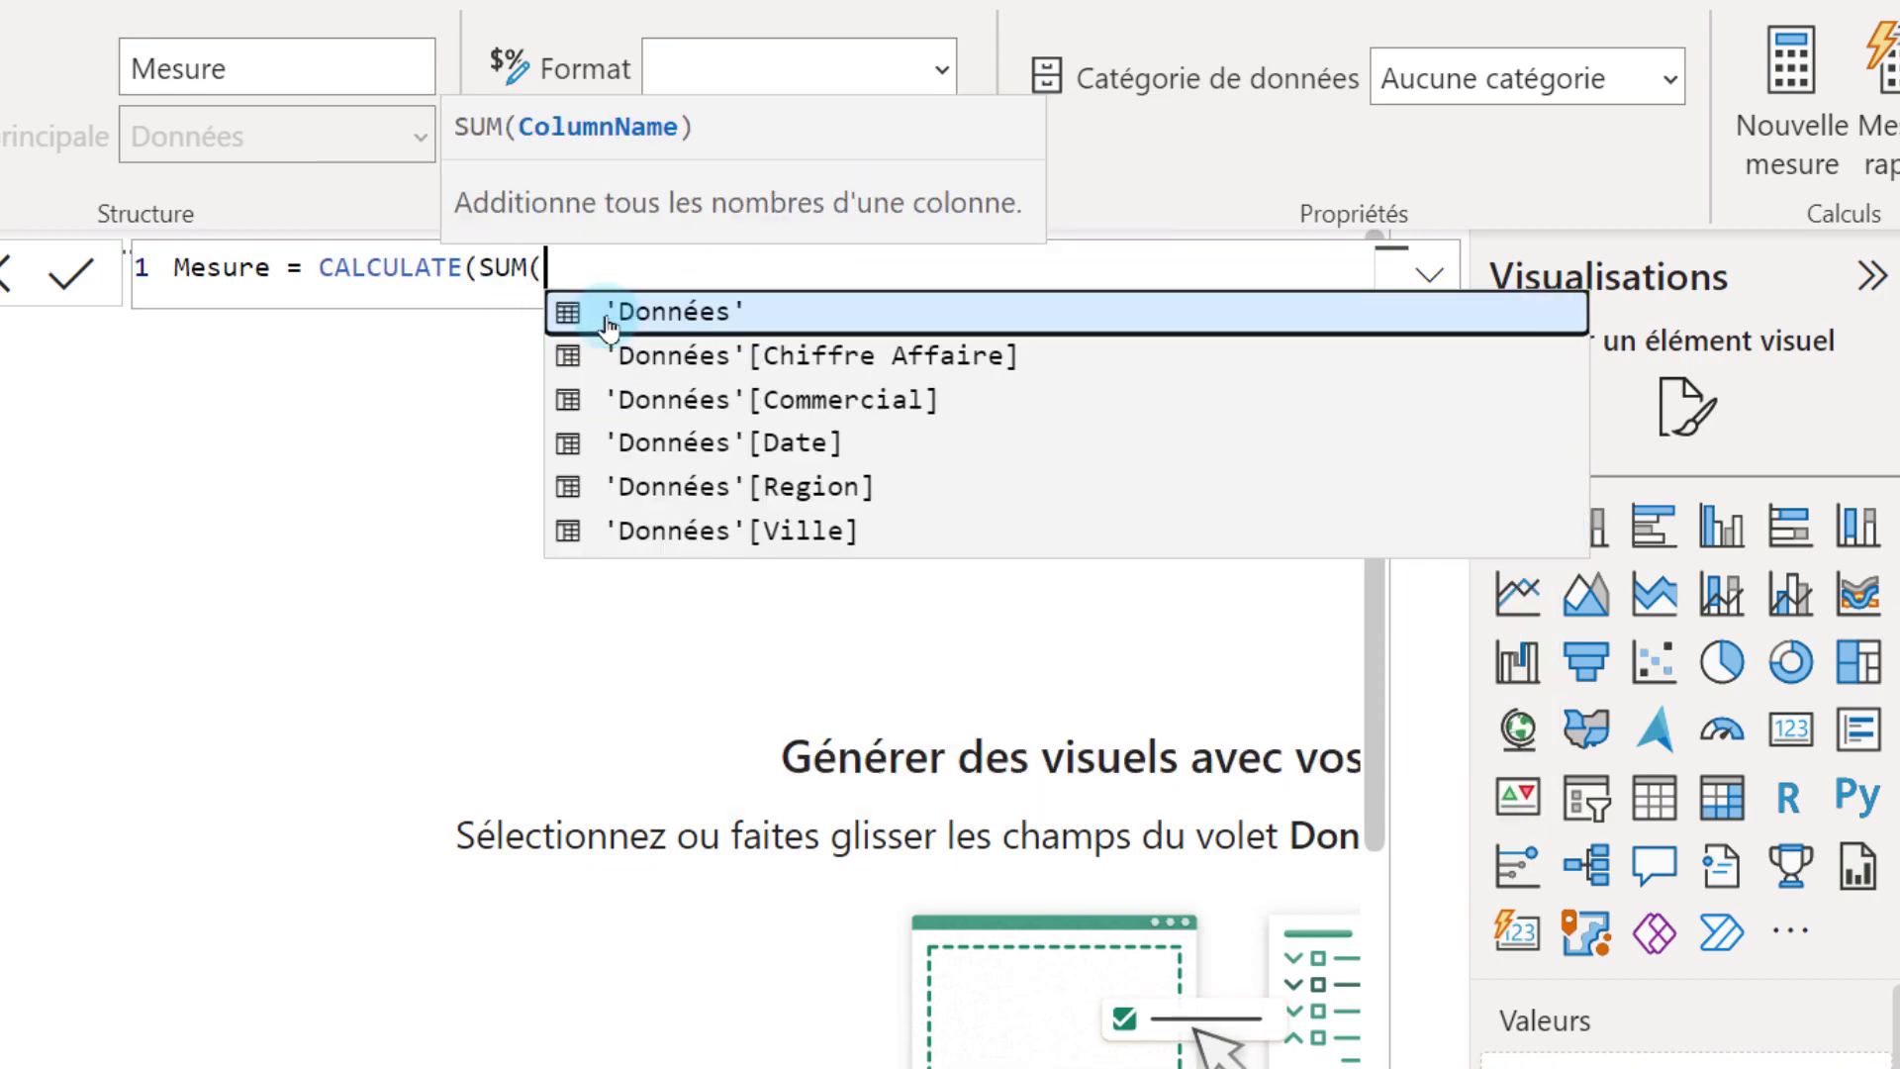
left_click(815, 354)
type(")")
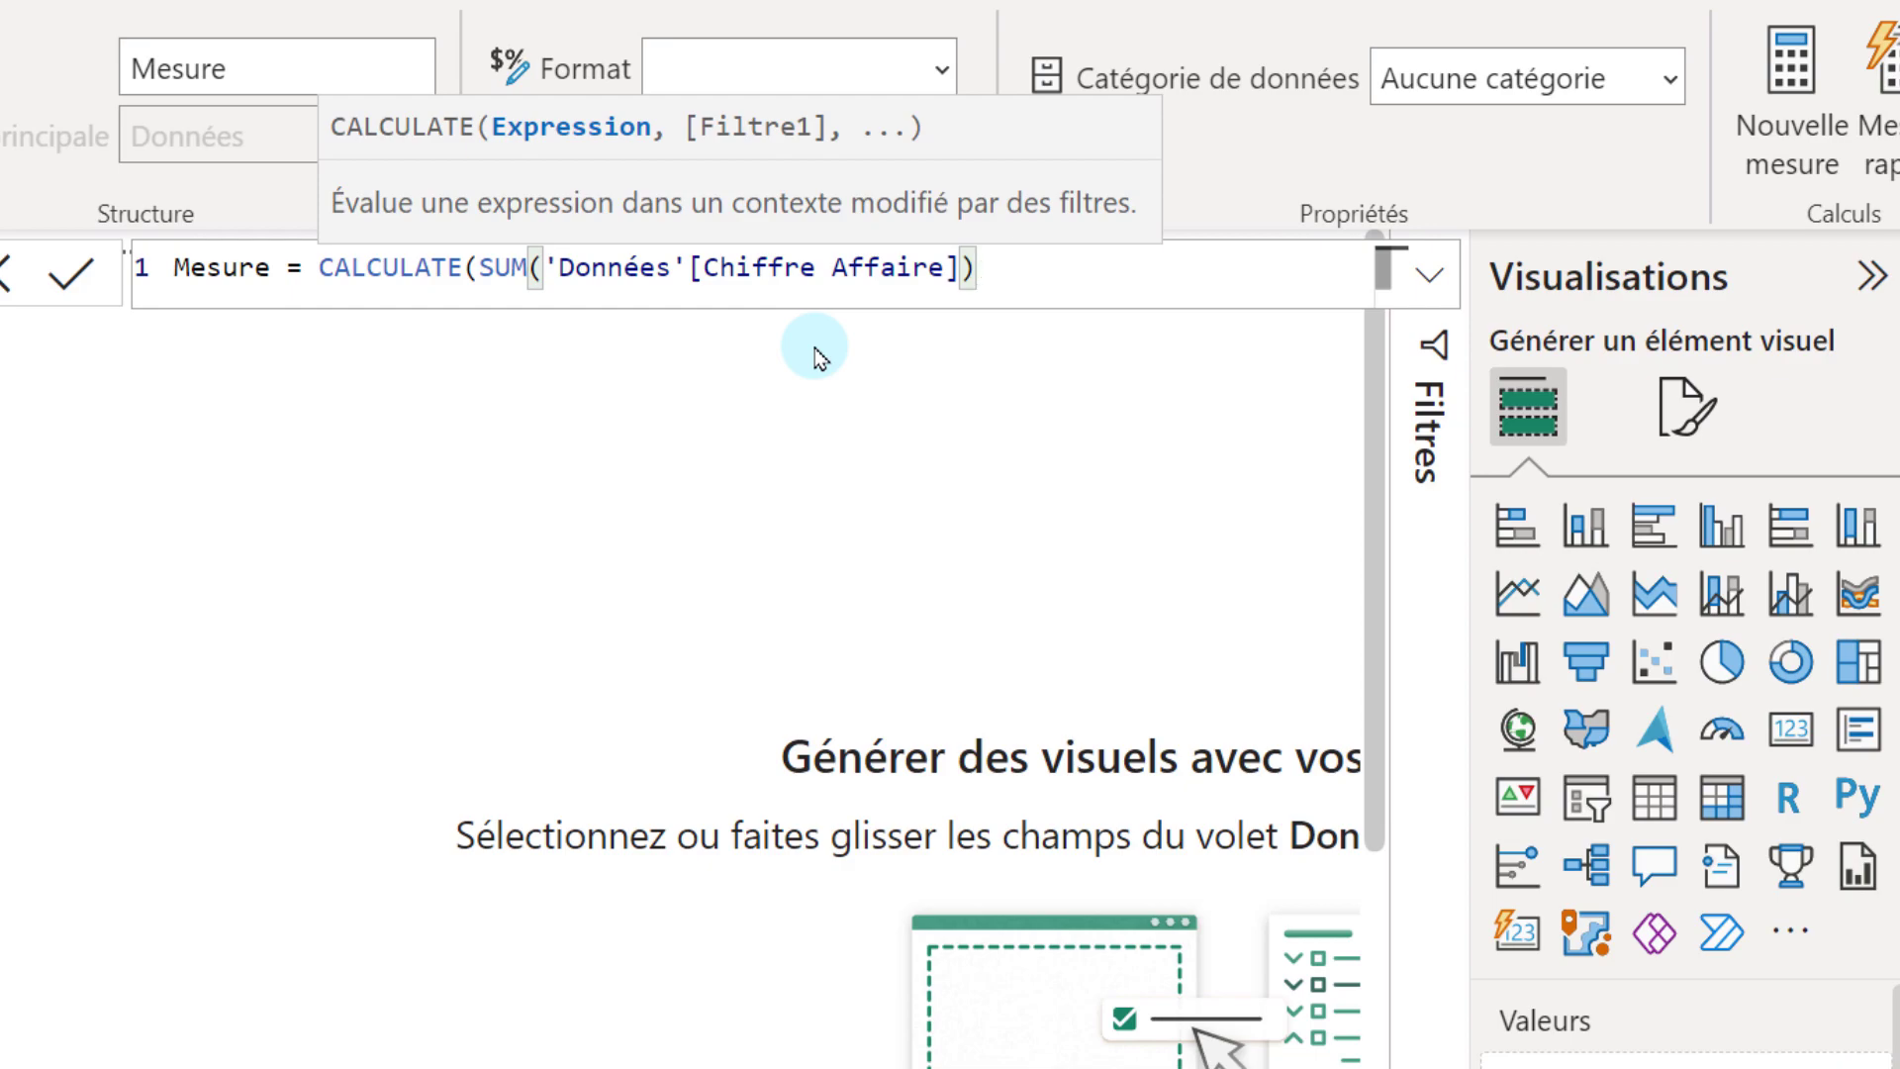
type(",pr")
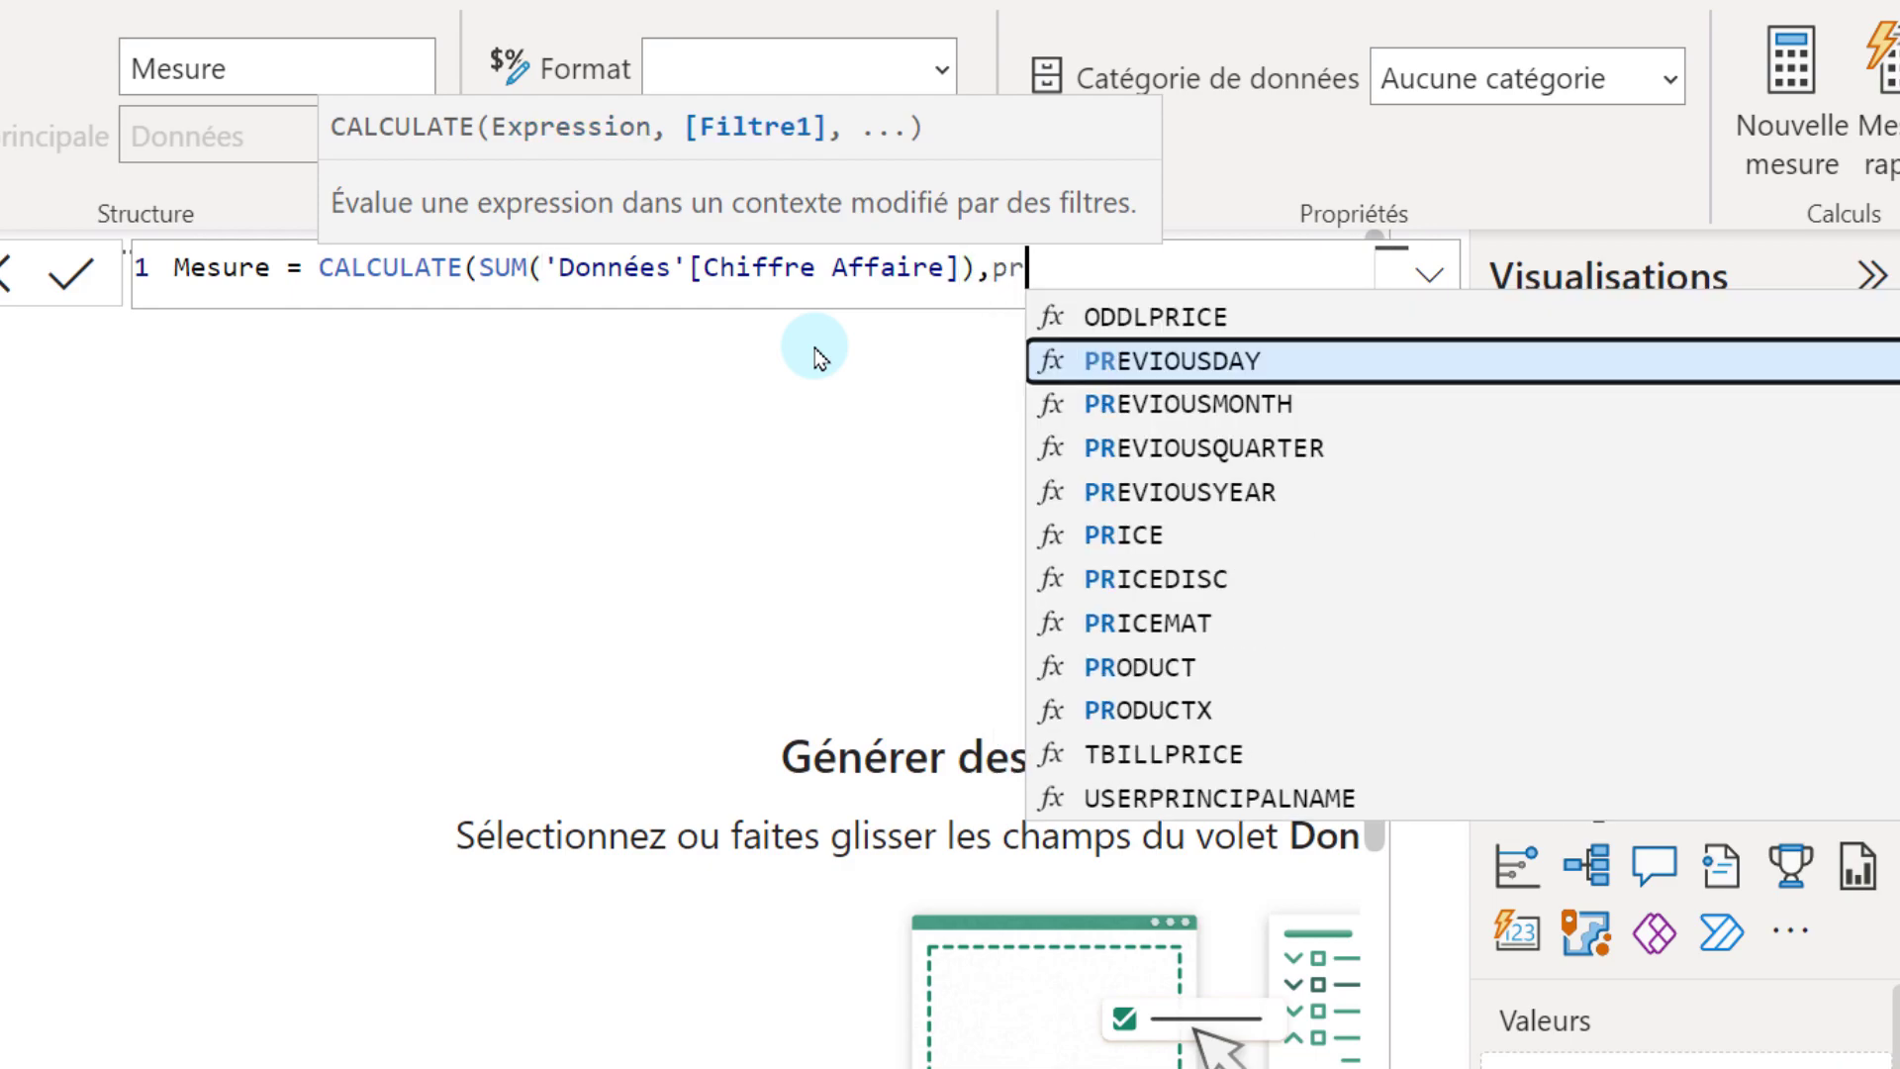
type("ev")
- Filter it with PREVIOUSDAY('Données'[Date]), name it day, commit, and place a matrix on Page 5
left_click(1202, 313)
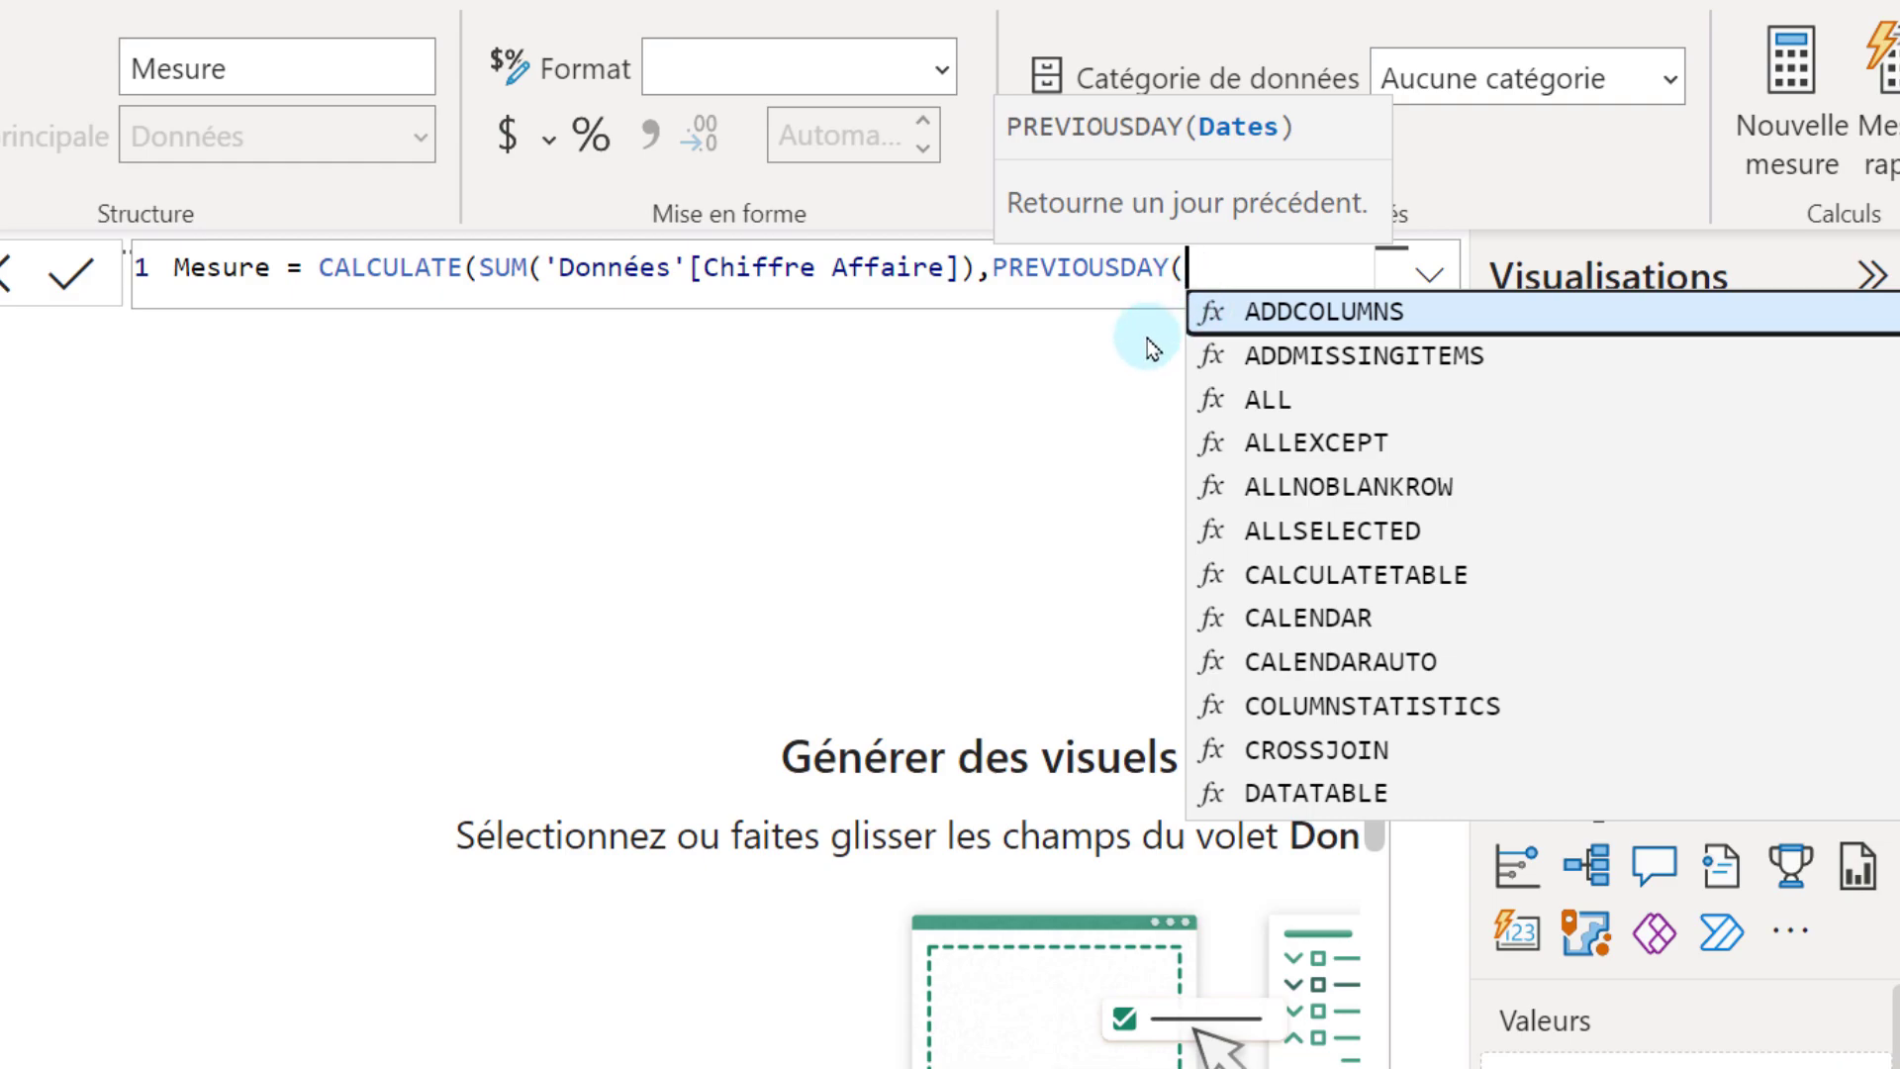
type("'")
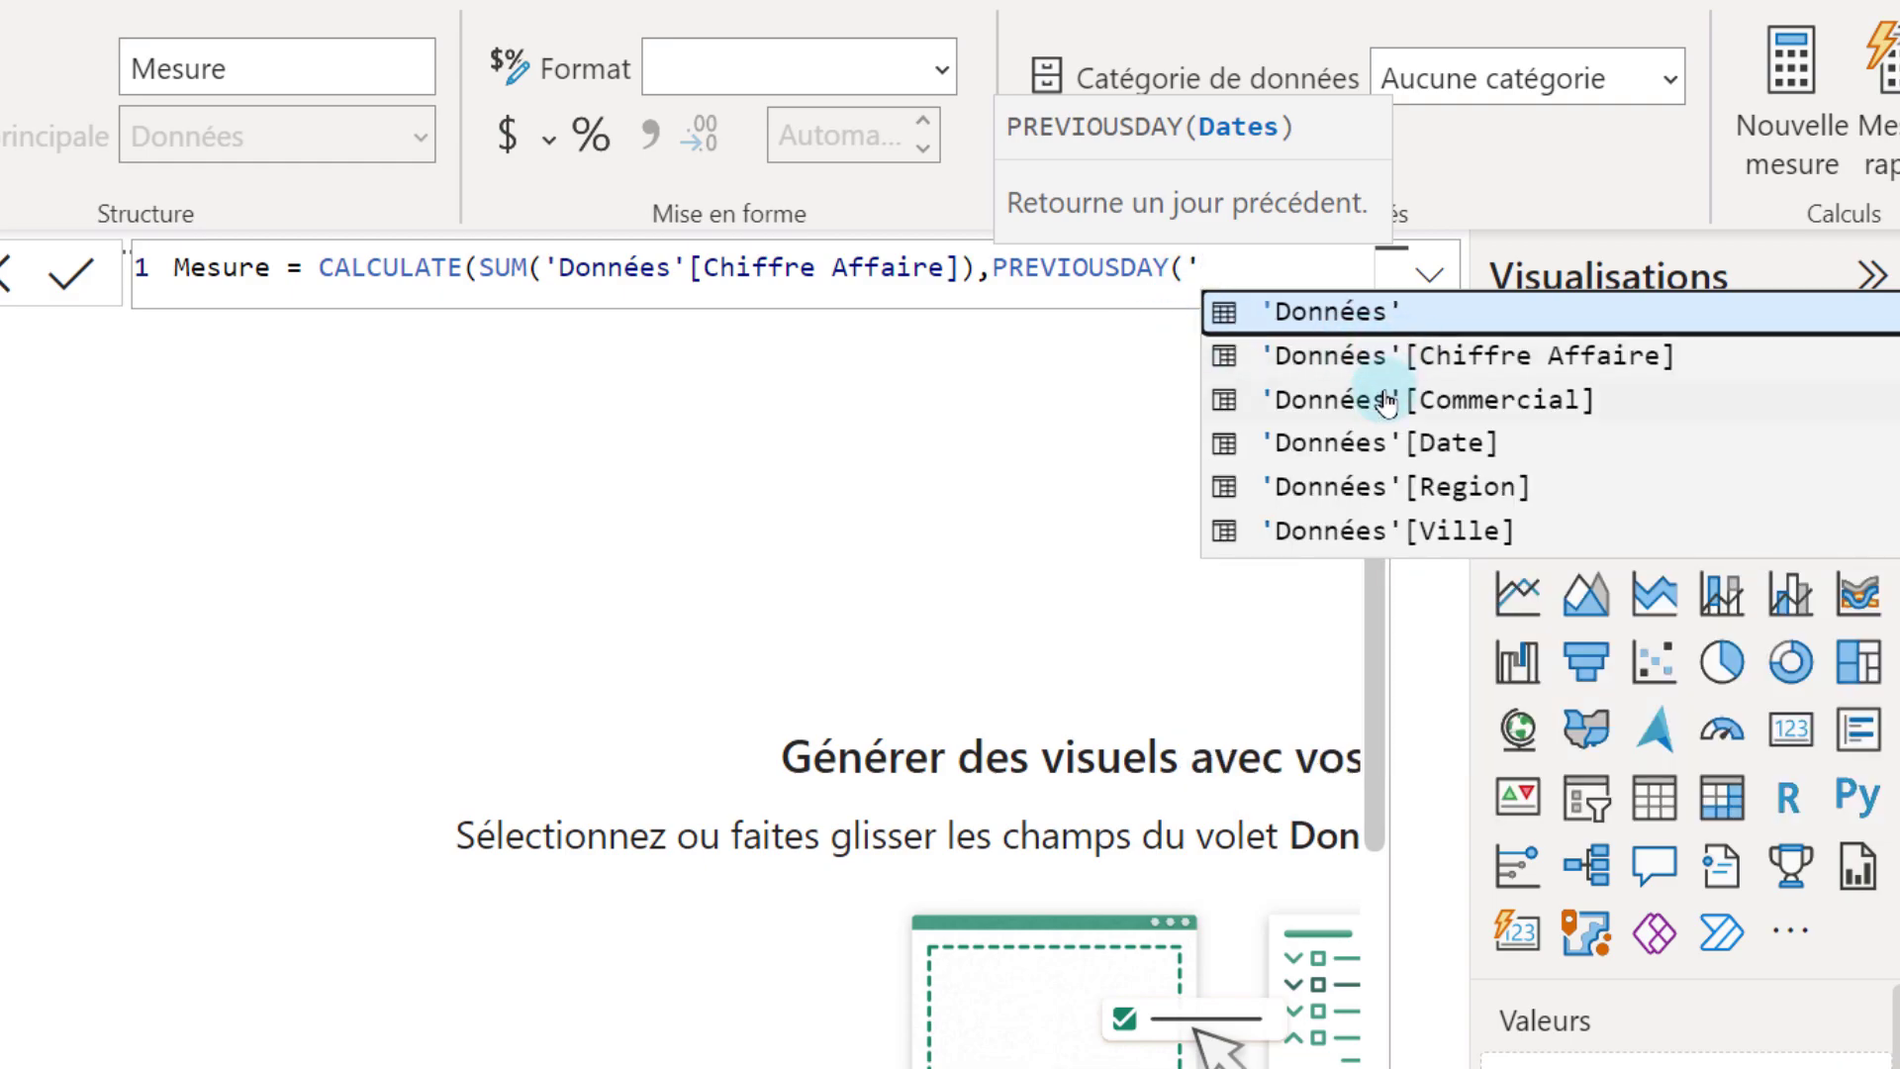
left_click(1375, 446)
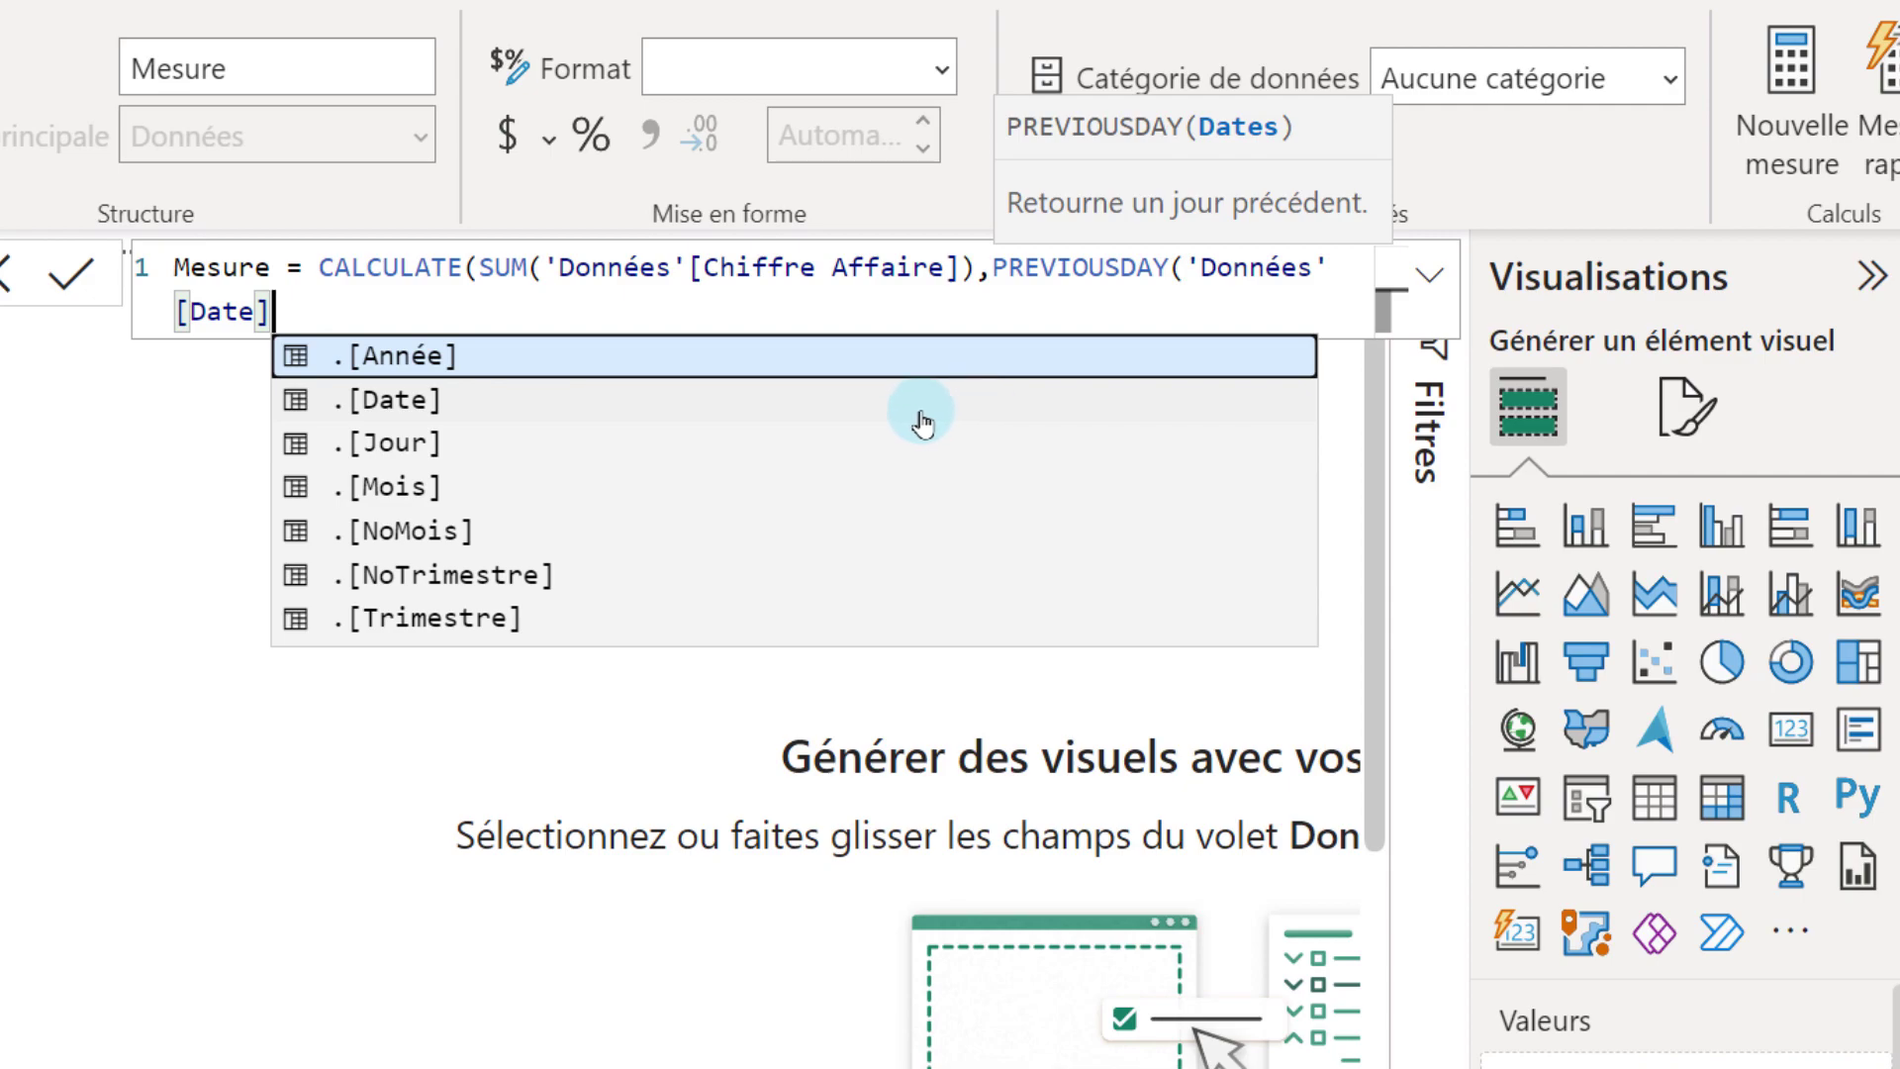
type("))")
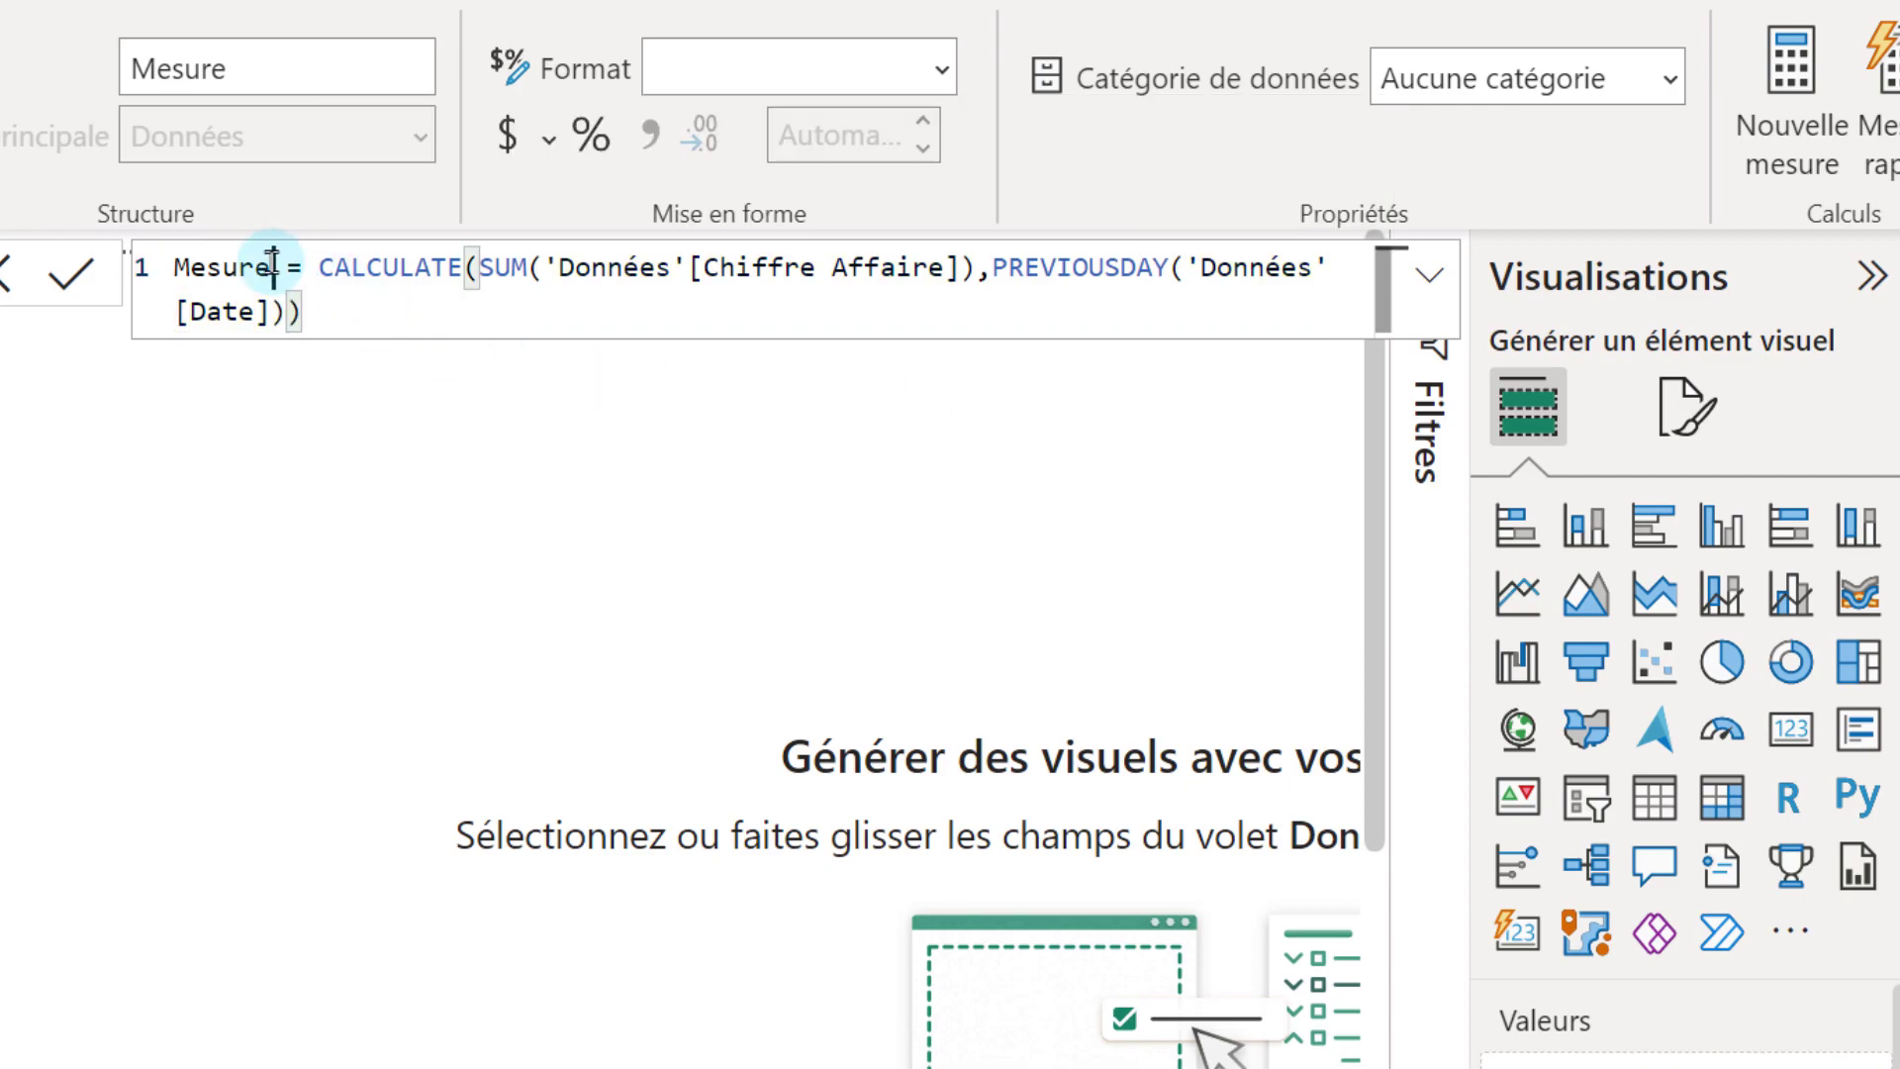
left_click_drag(270, 265, 173, 265)
type("day")
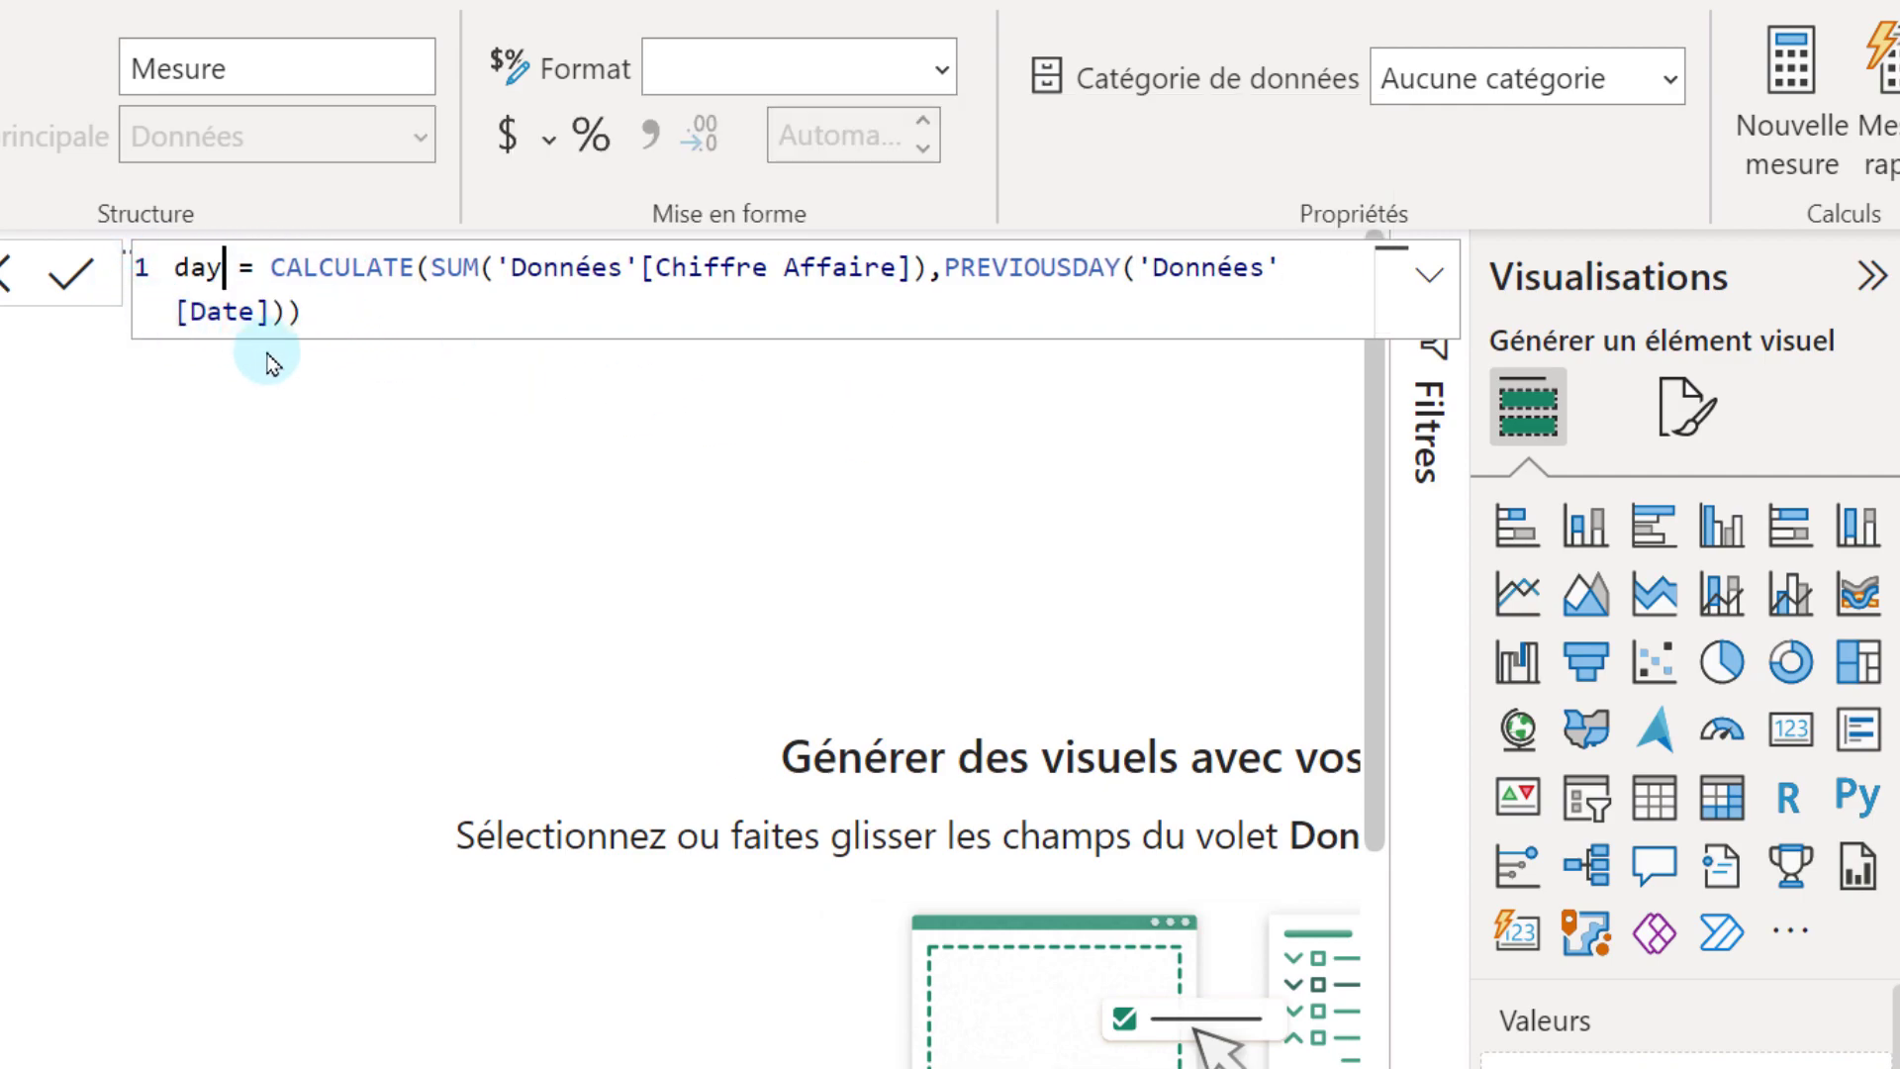
left_click(71, 278)
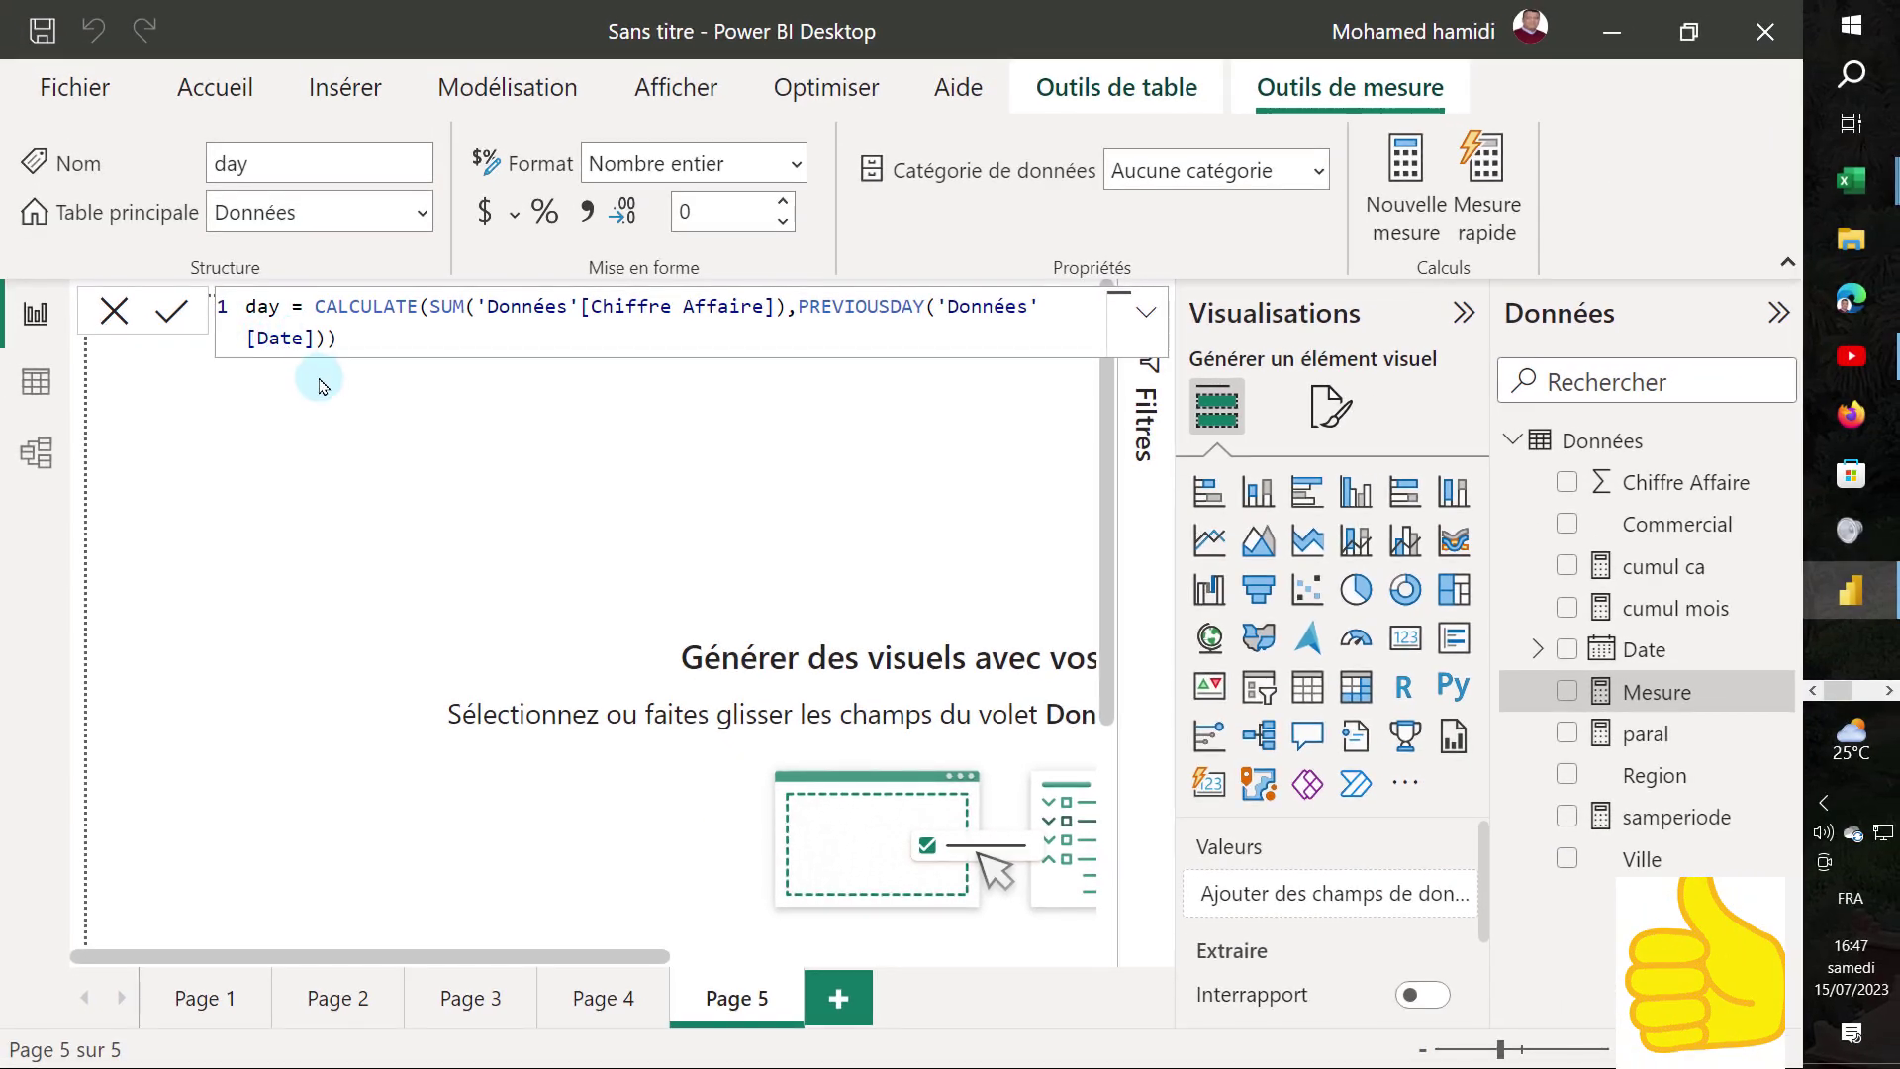
left_click(369, 414)
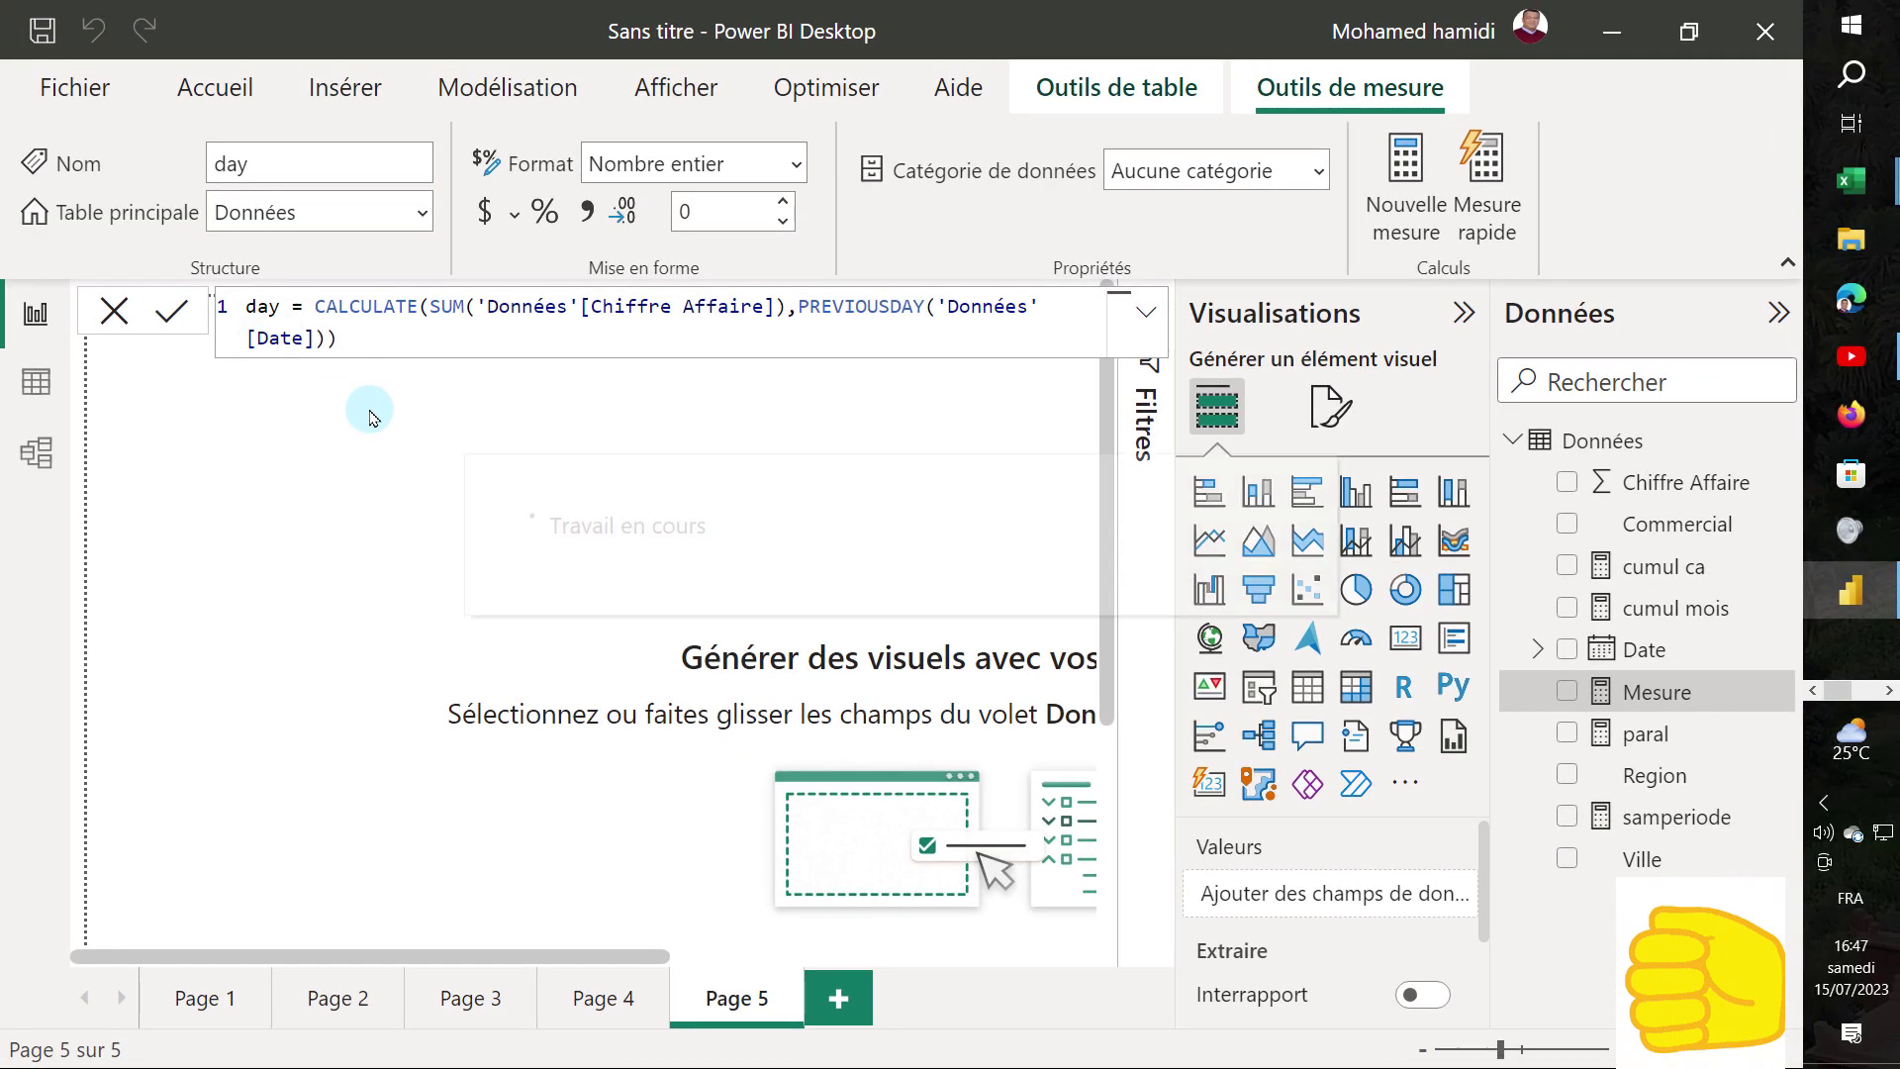
left_click(1355, 683)
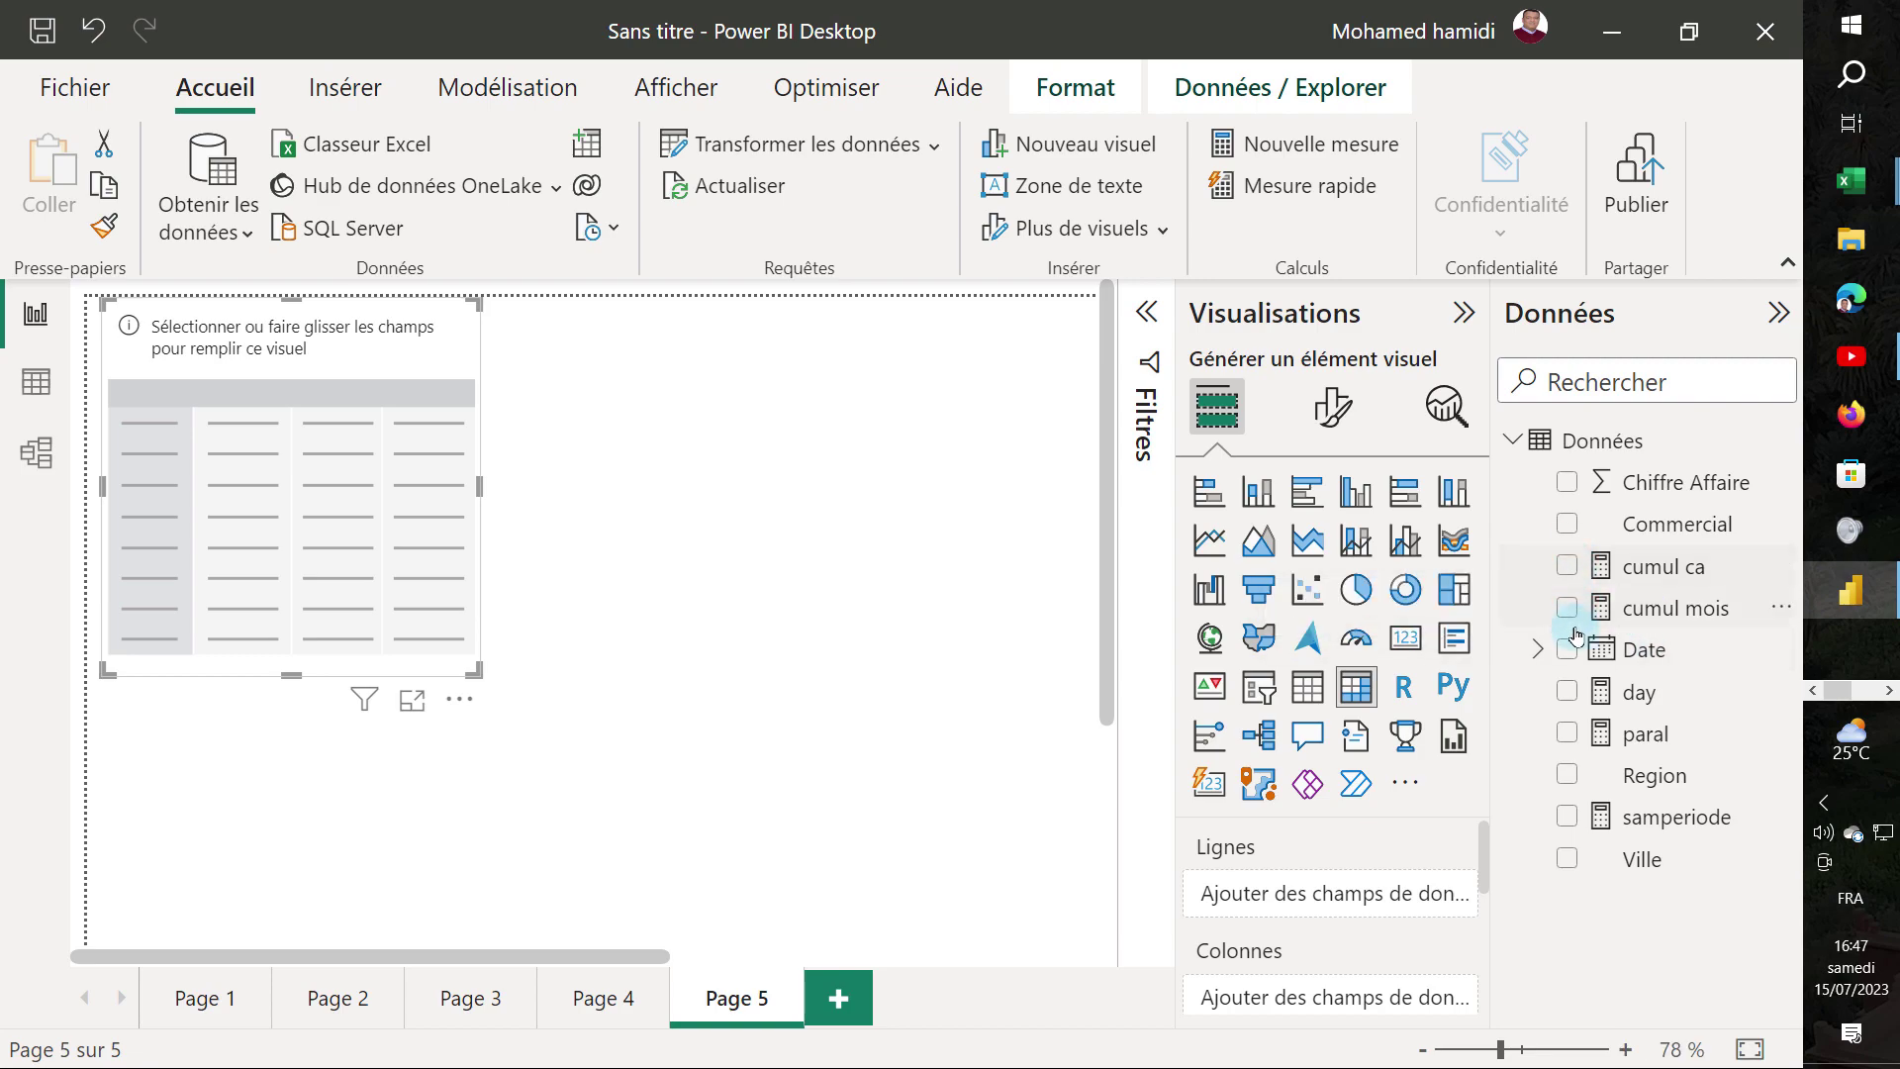
- Fill the Page 5 matrix with individual Dates, Somme de Chiffre Affaire and day, widened to fit
left_click(1568, 650)
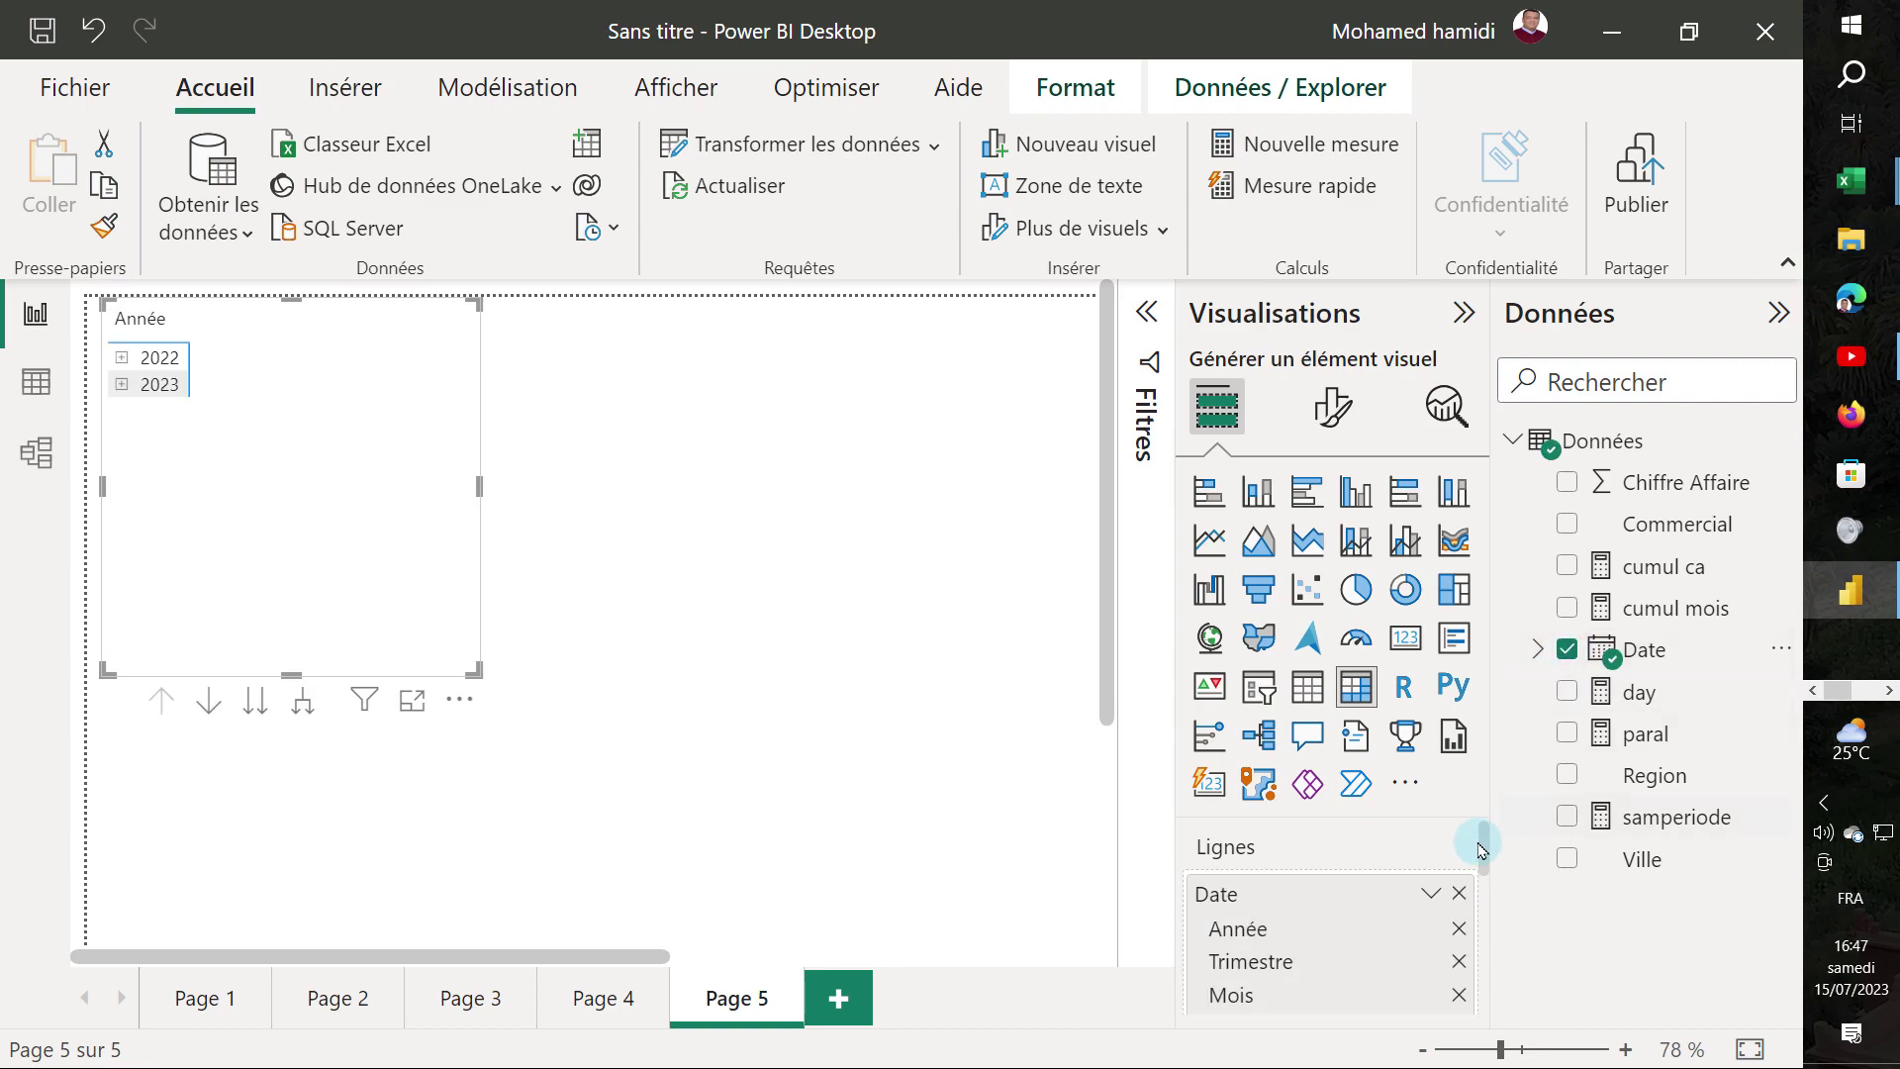
left_click(1431, 891)
left_click(1237, 846)
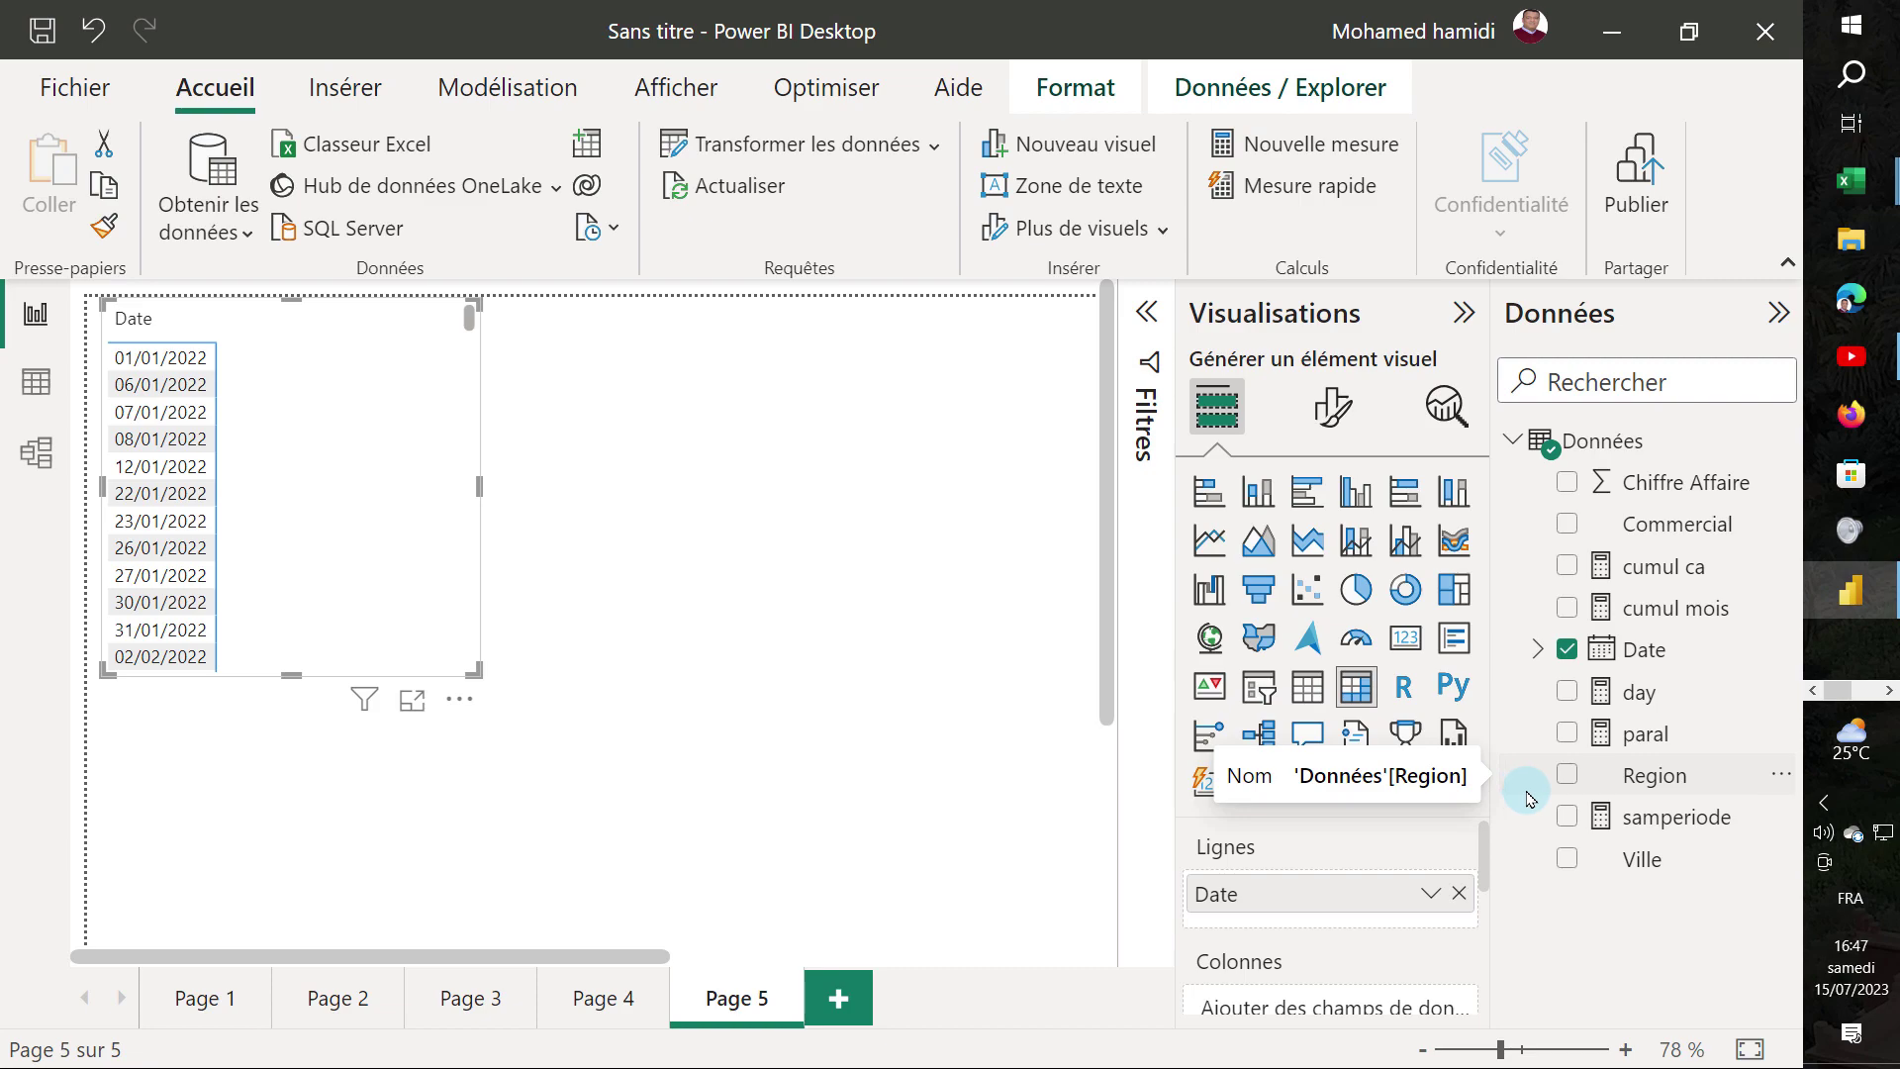
left_click(1564, 483)
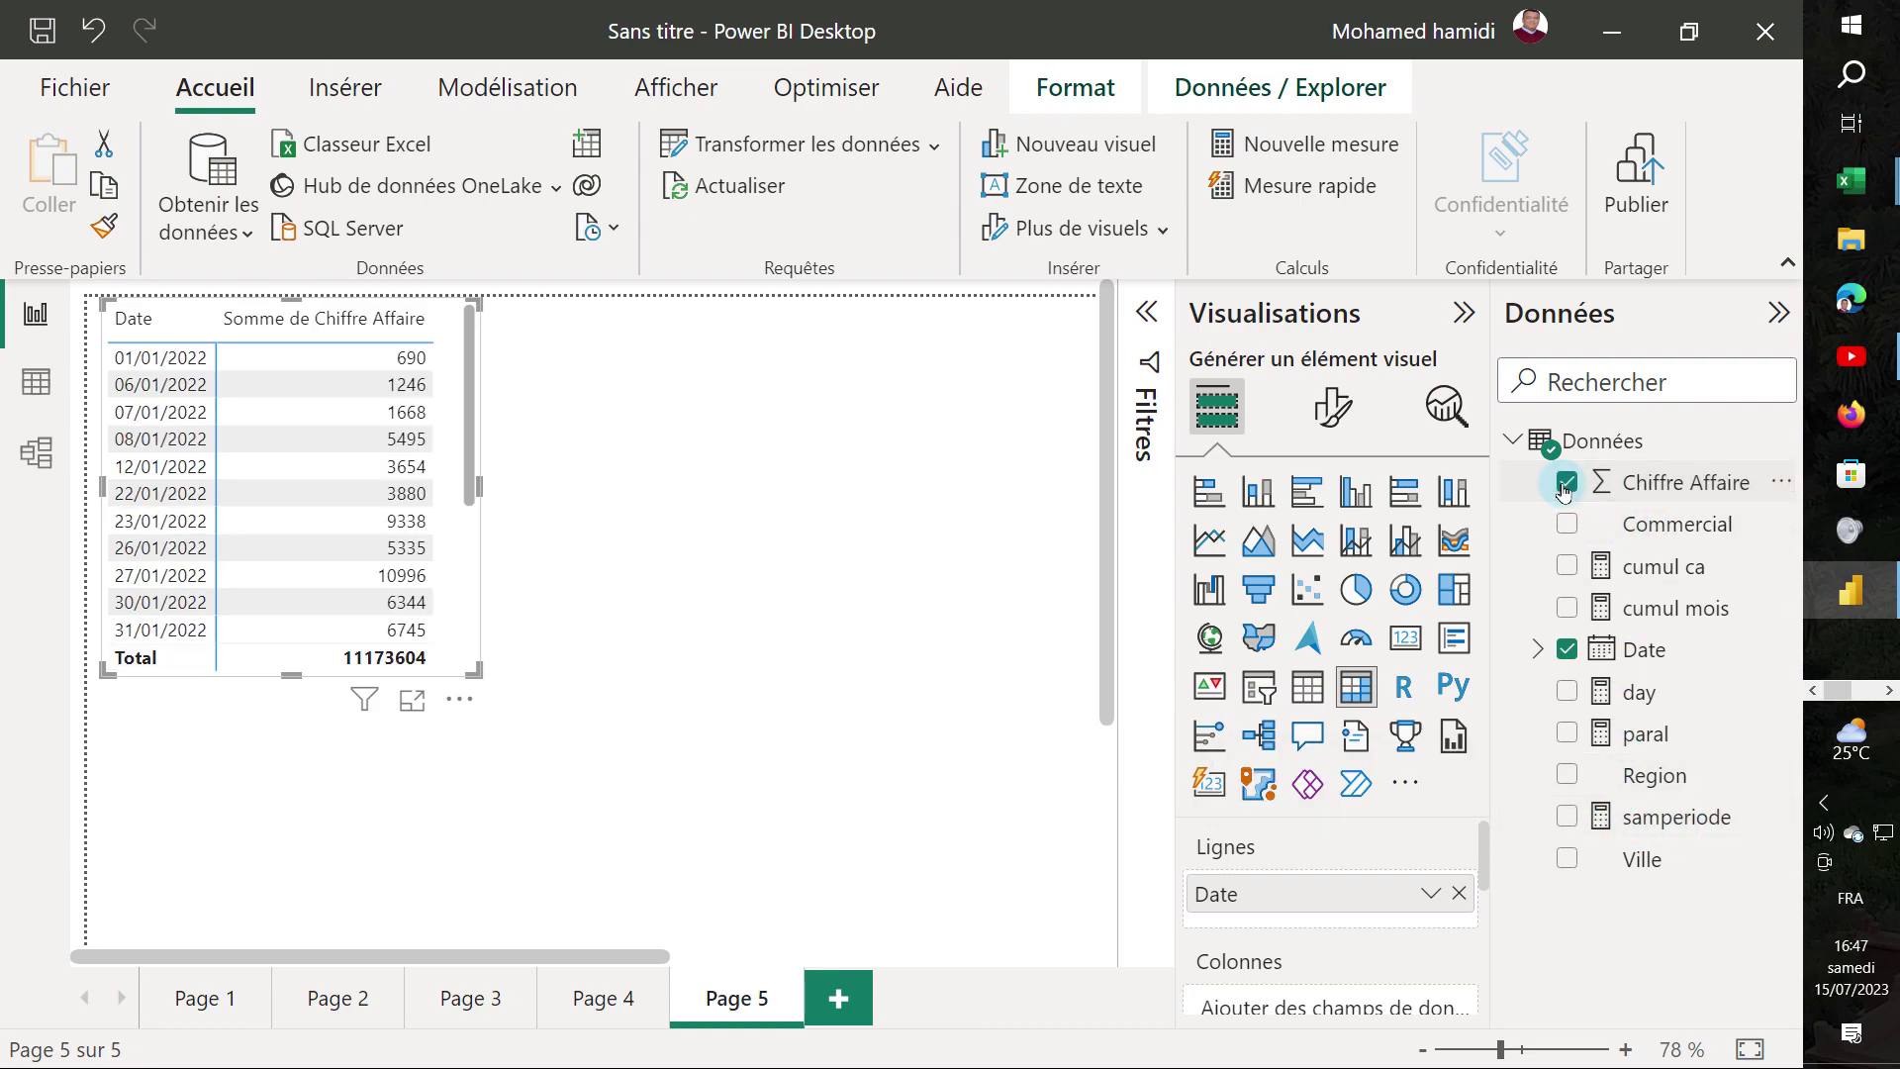
left_click(1567, 692)
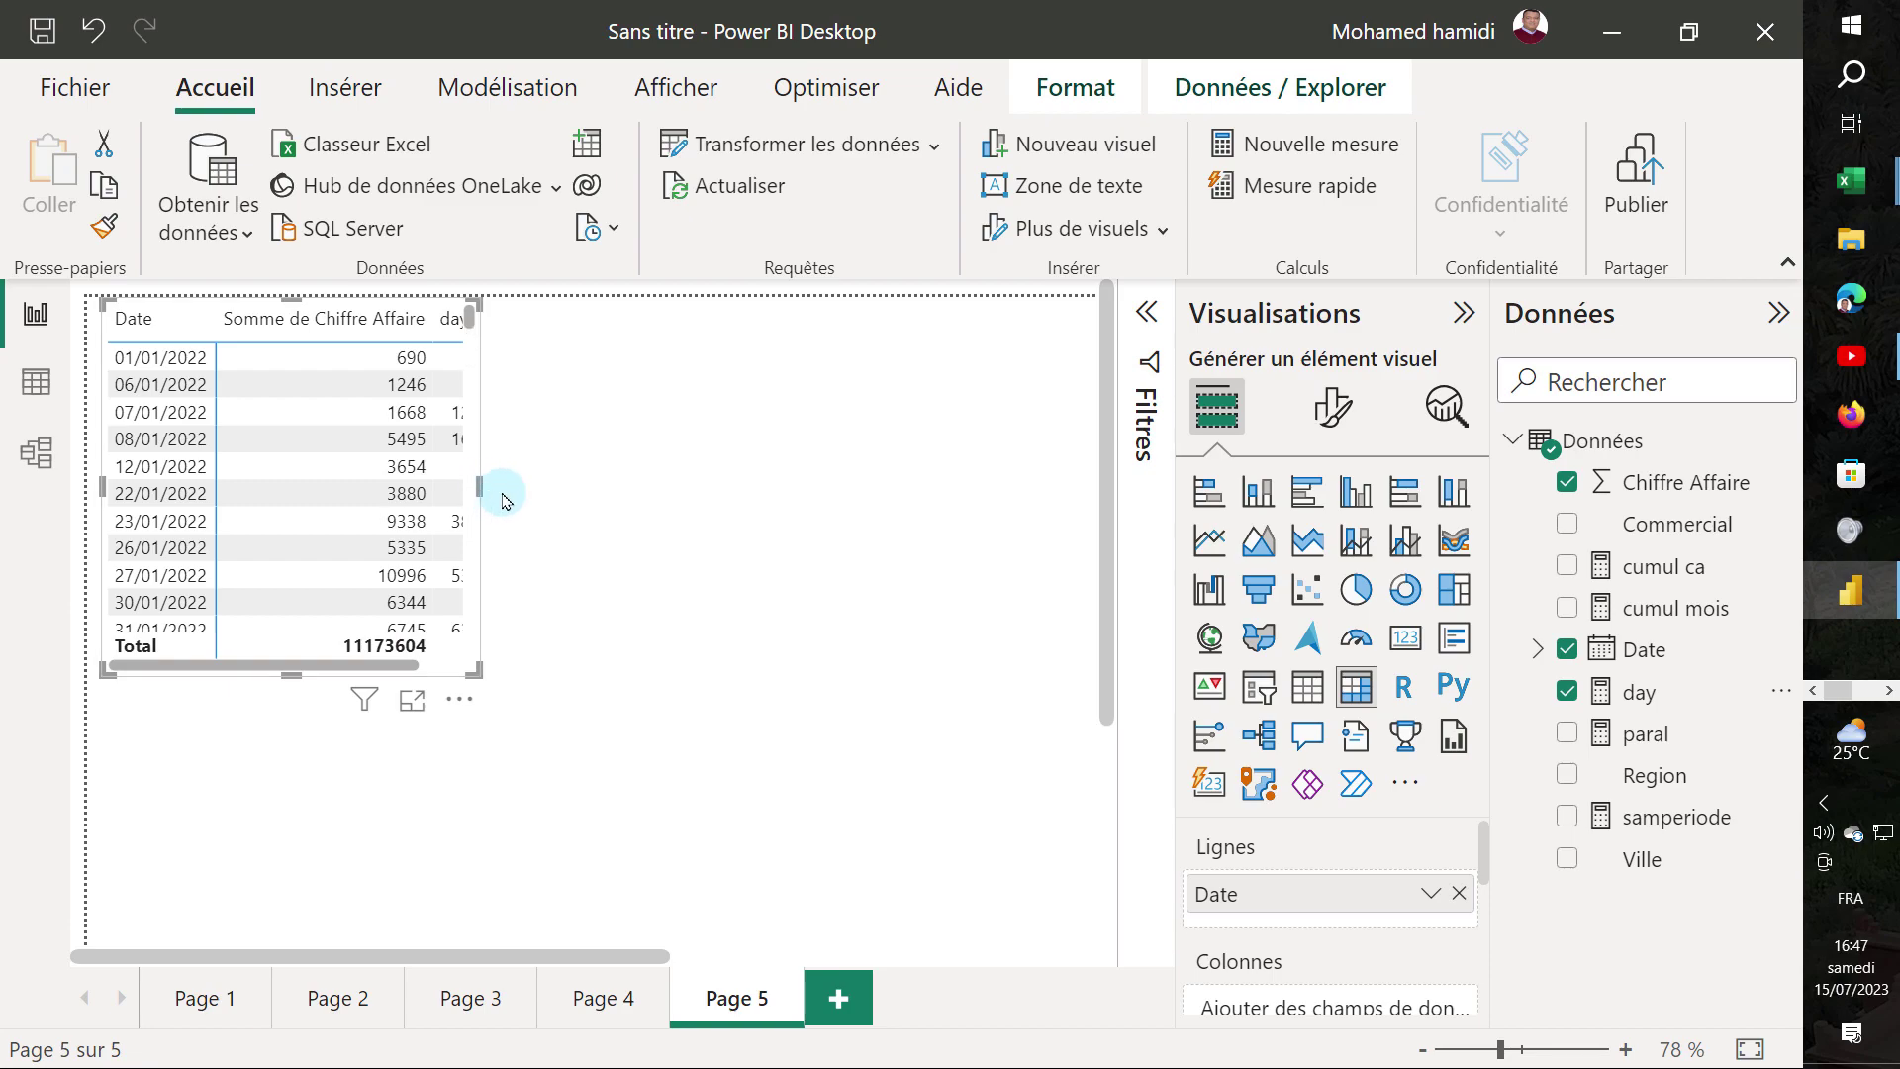
left_click_drag(503, 499, 641, 508)
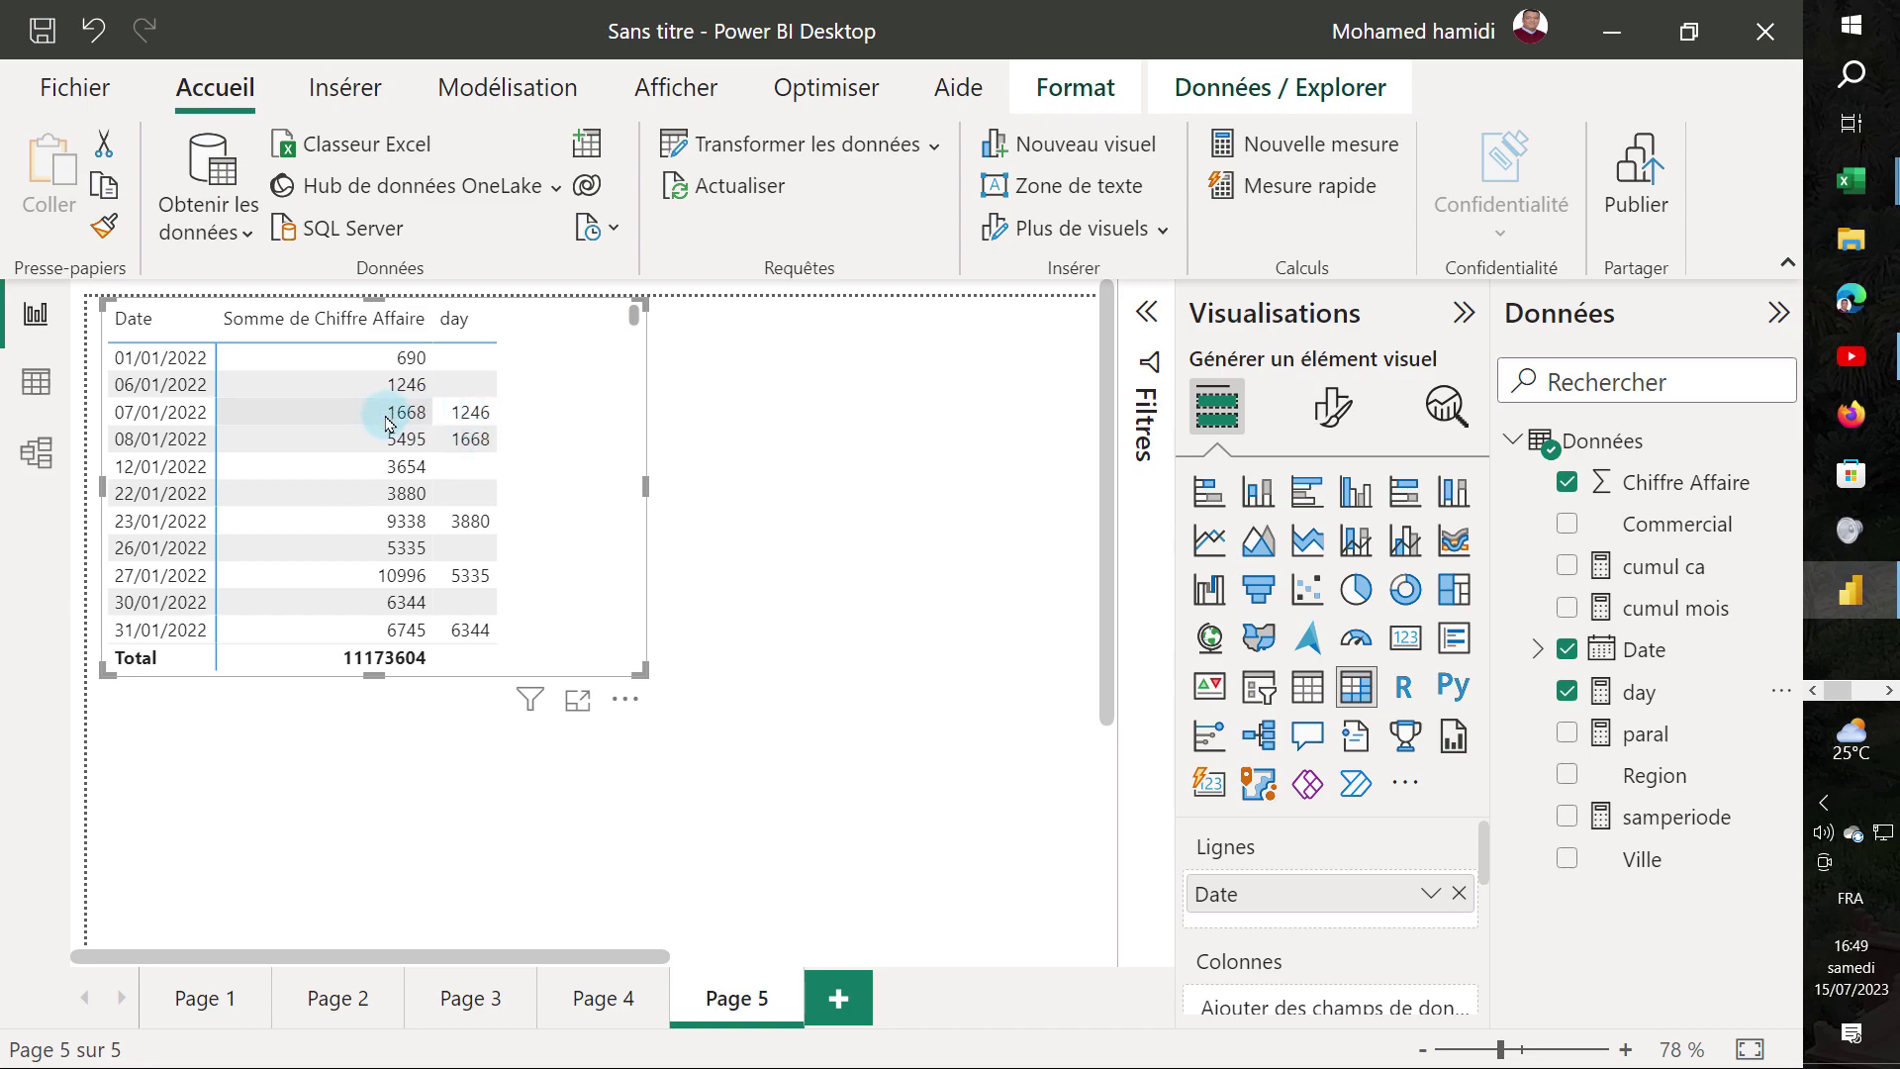
scroll(485, 539, "down", 1)
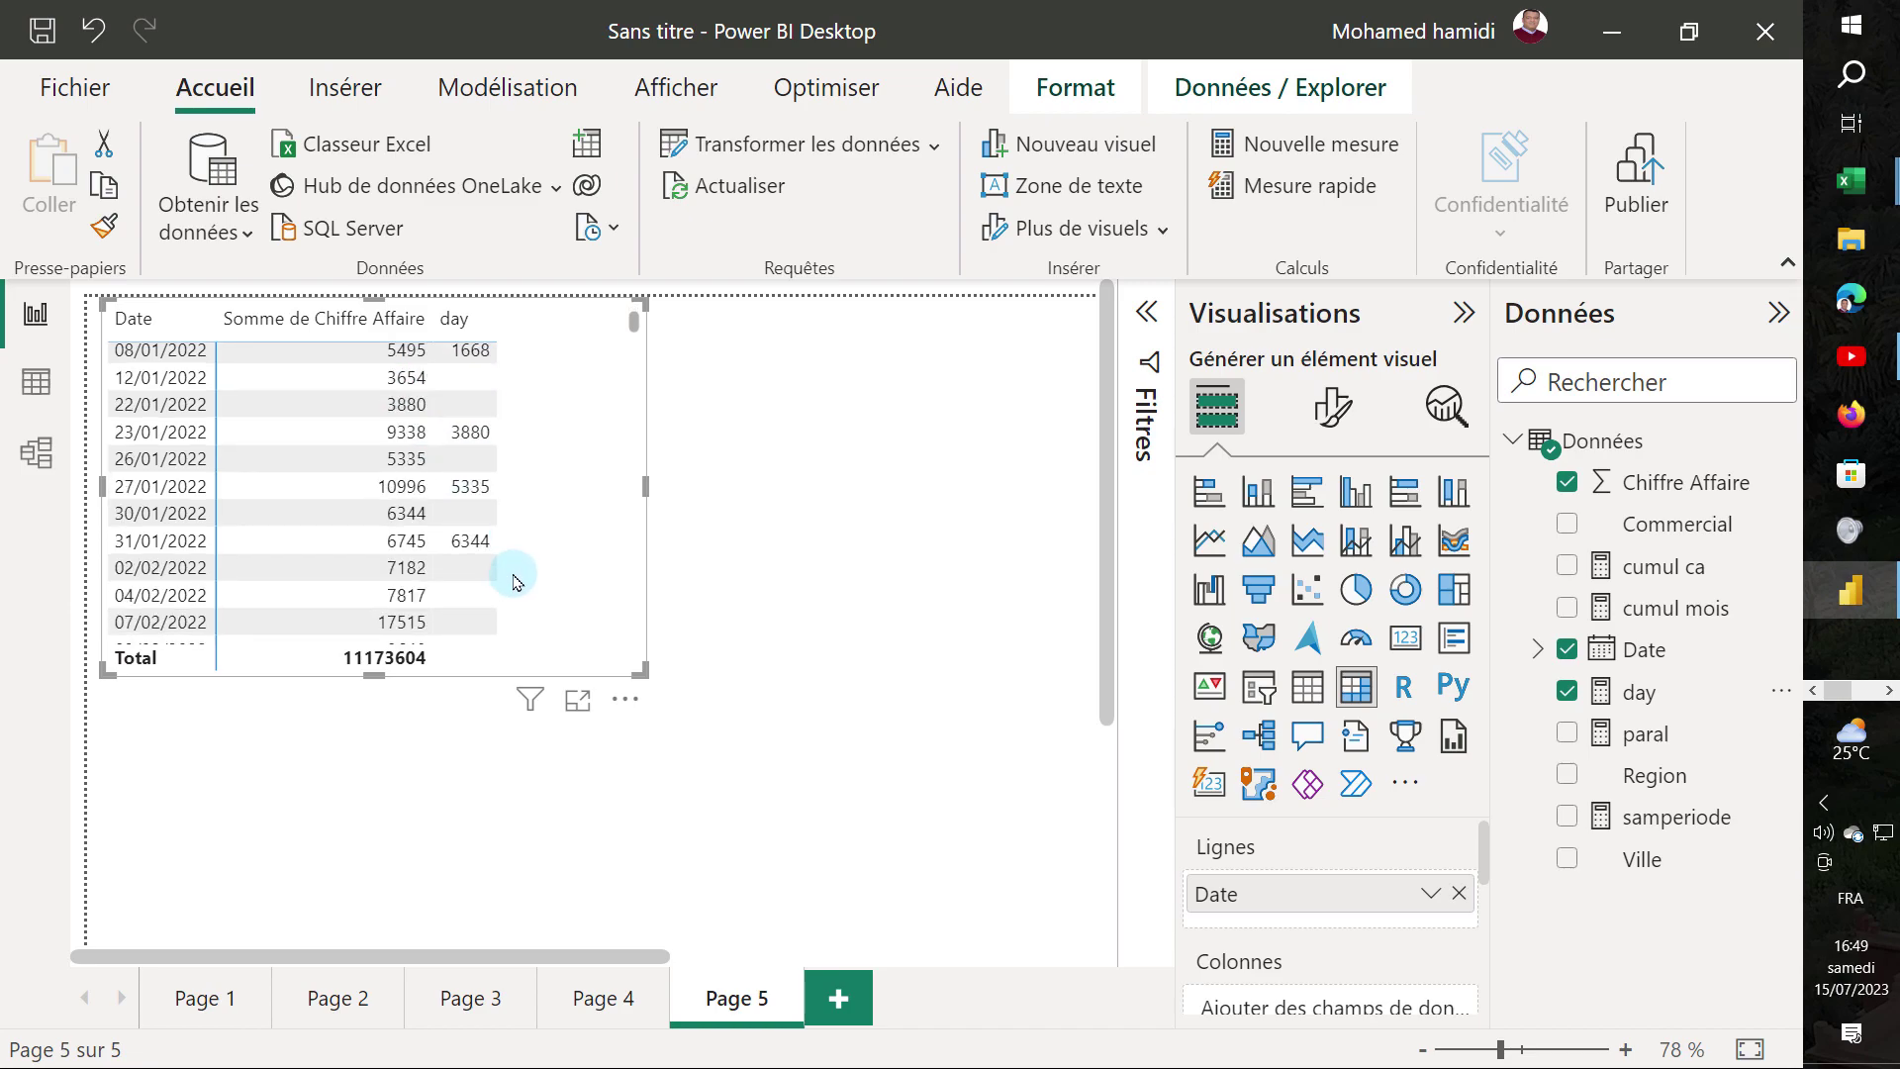
scroll(510, 584, "down", 3)
scroll(485, 593, "down", 1)
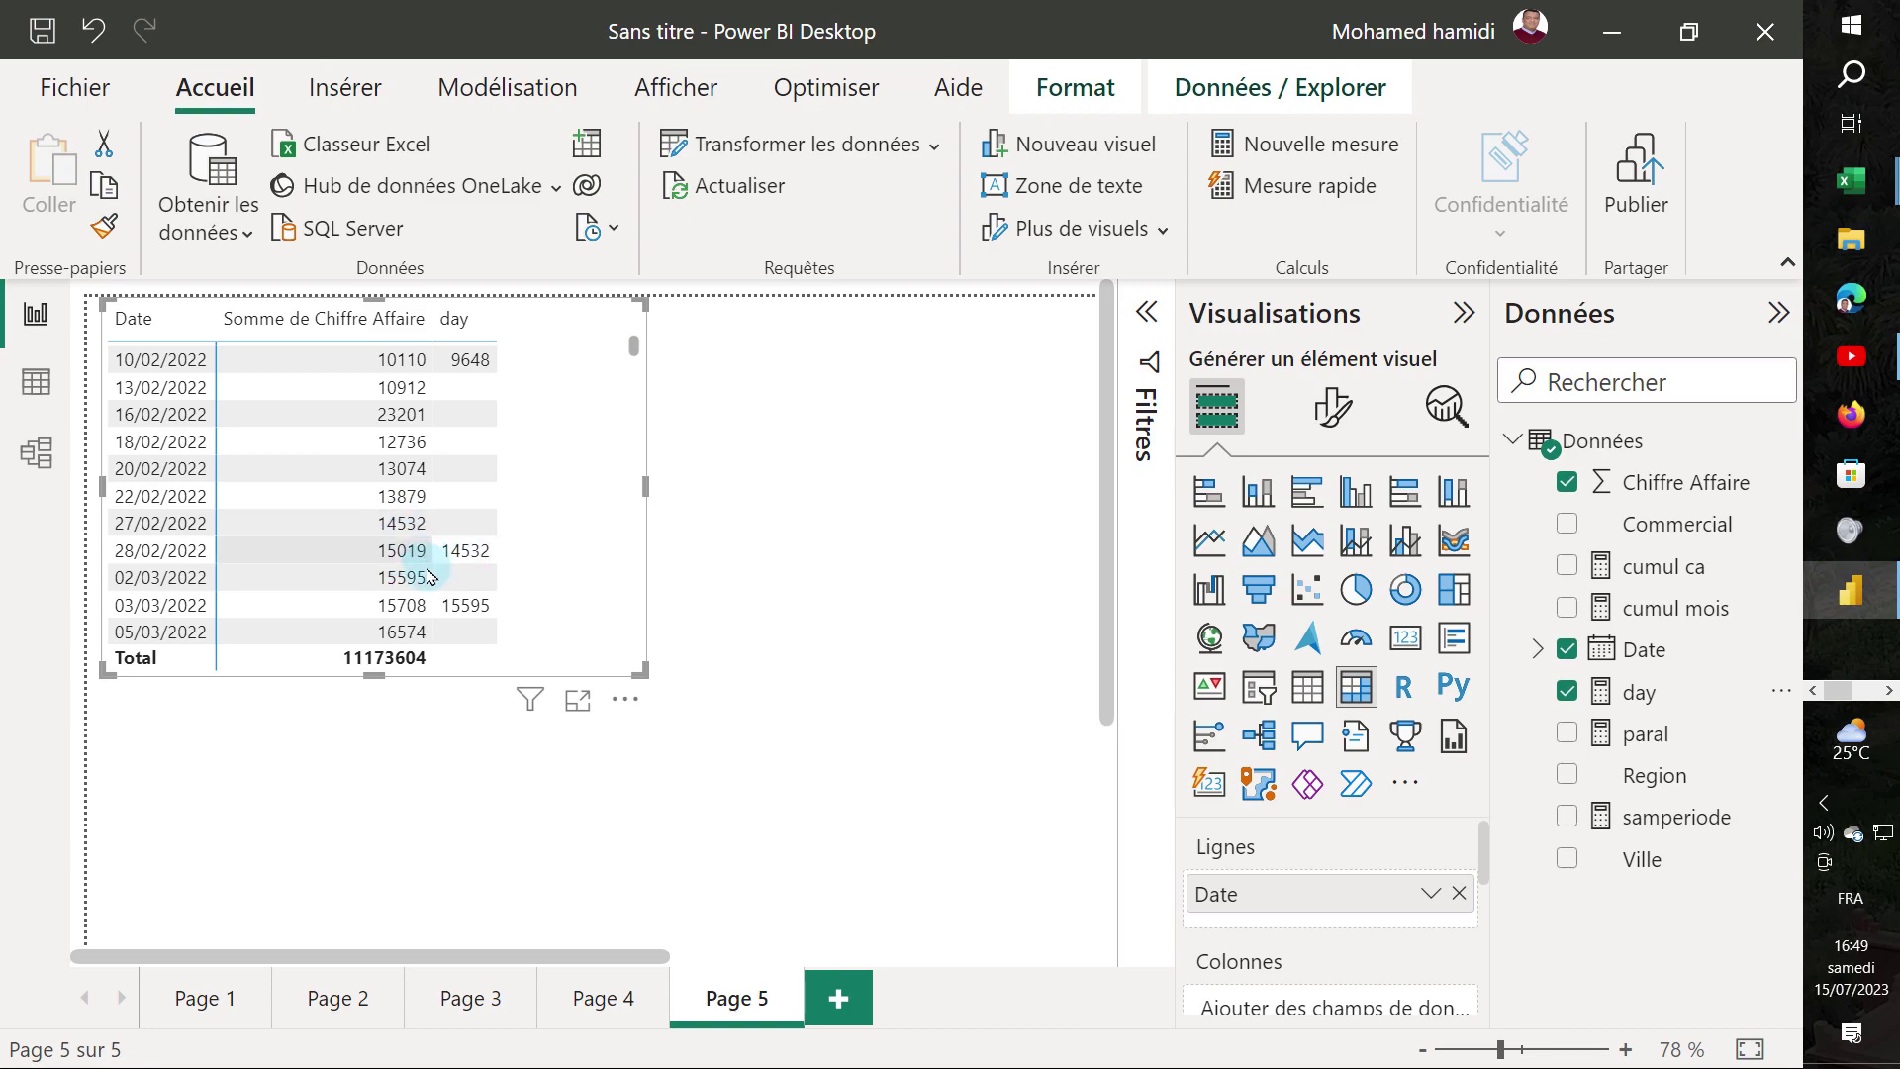
scroll(485, 584, "down", 5)
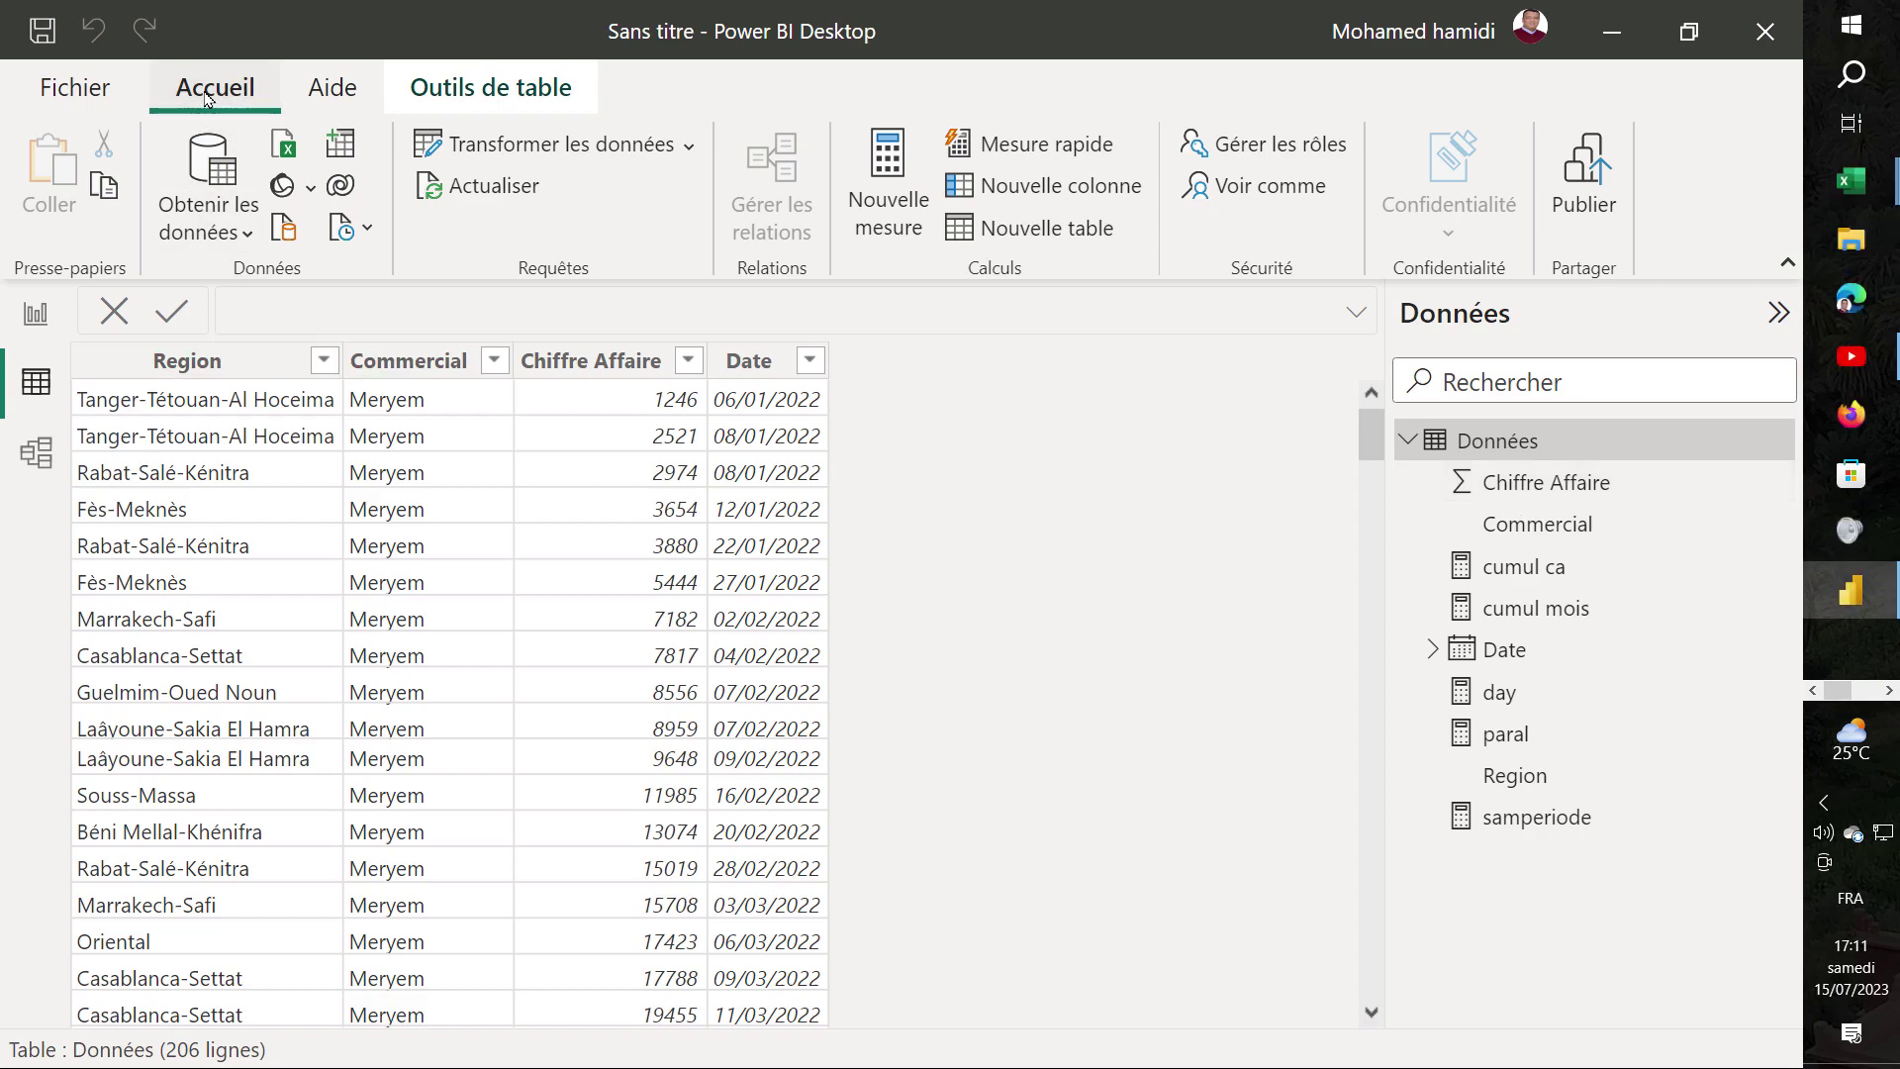
- Start a new calculated table using SUMMARIZE over 'Données' grouped by Commercial and Region
left_click(1033, 244)
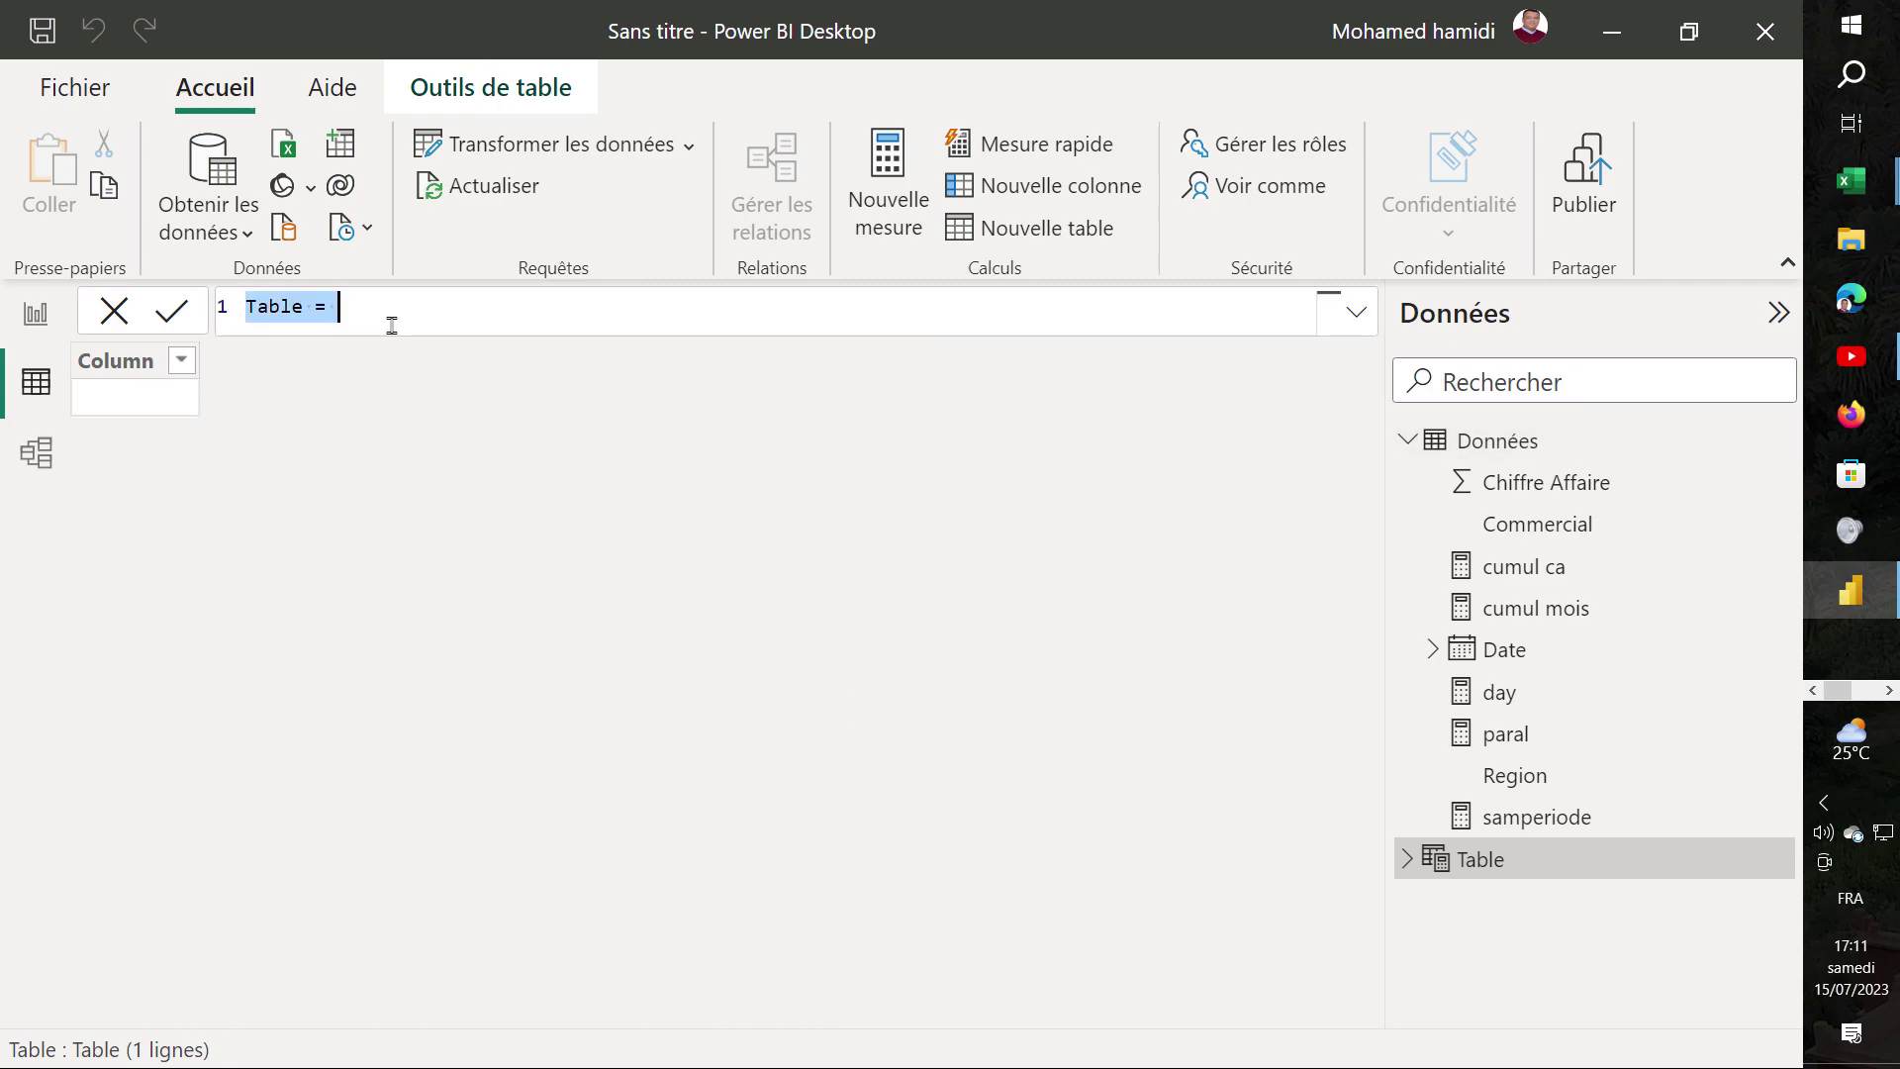
left_click(383, 319)
type("u")
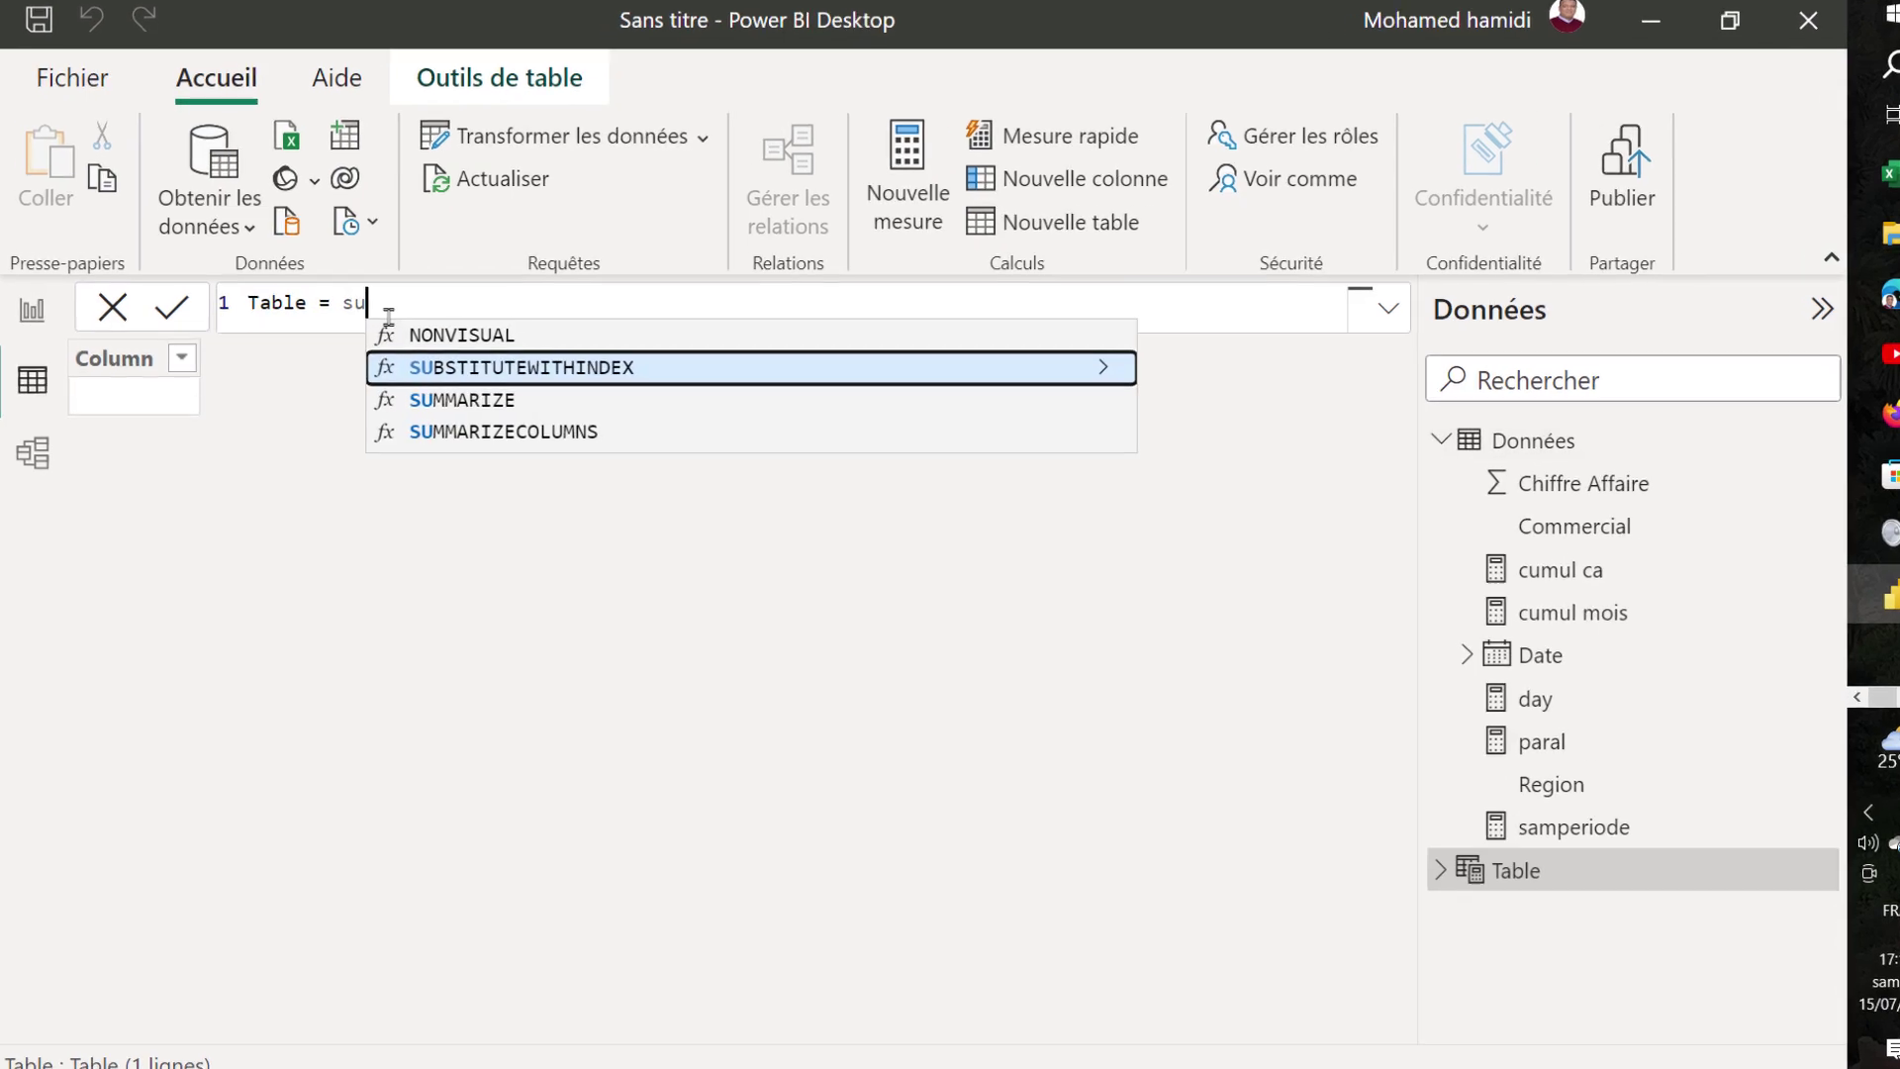
type("m")
left_click(460, 333)
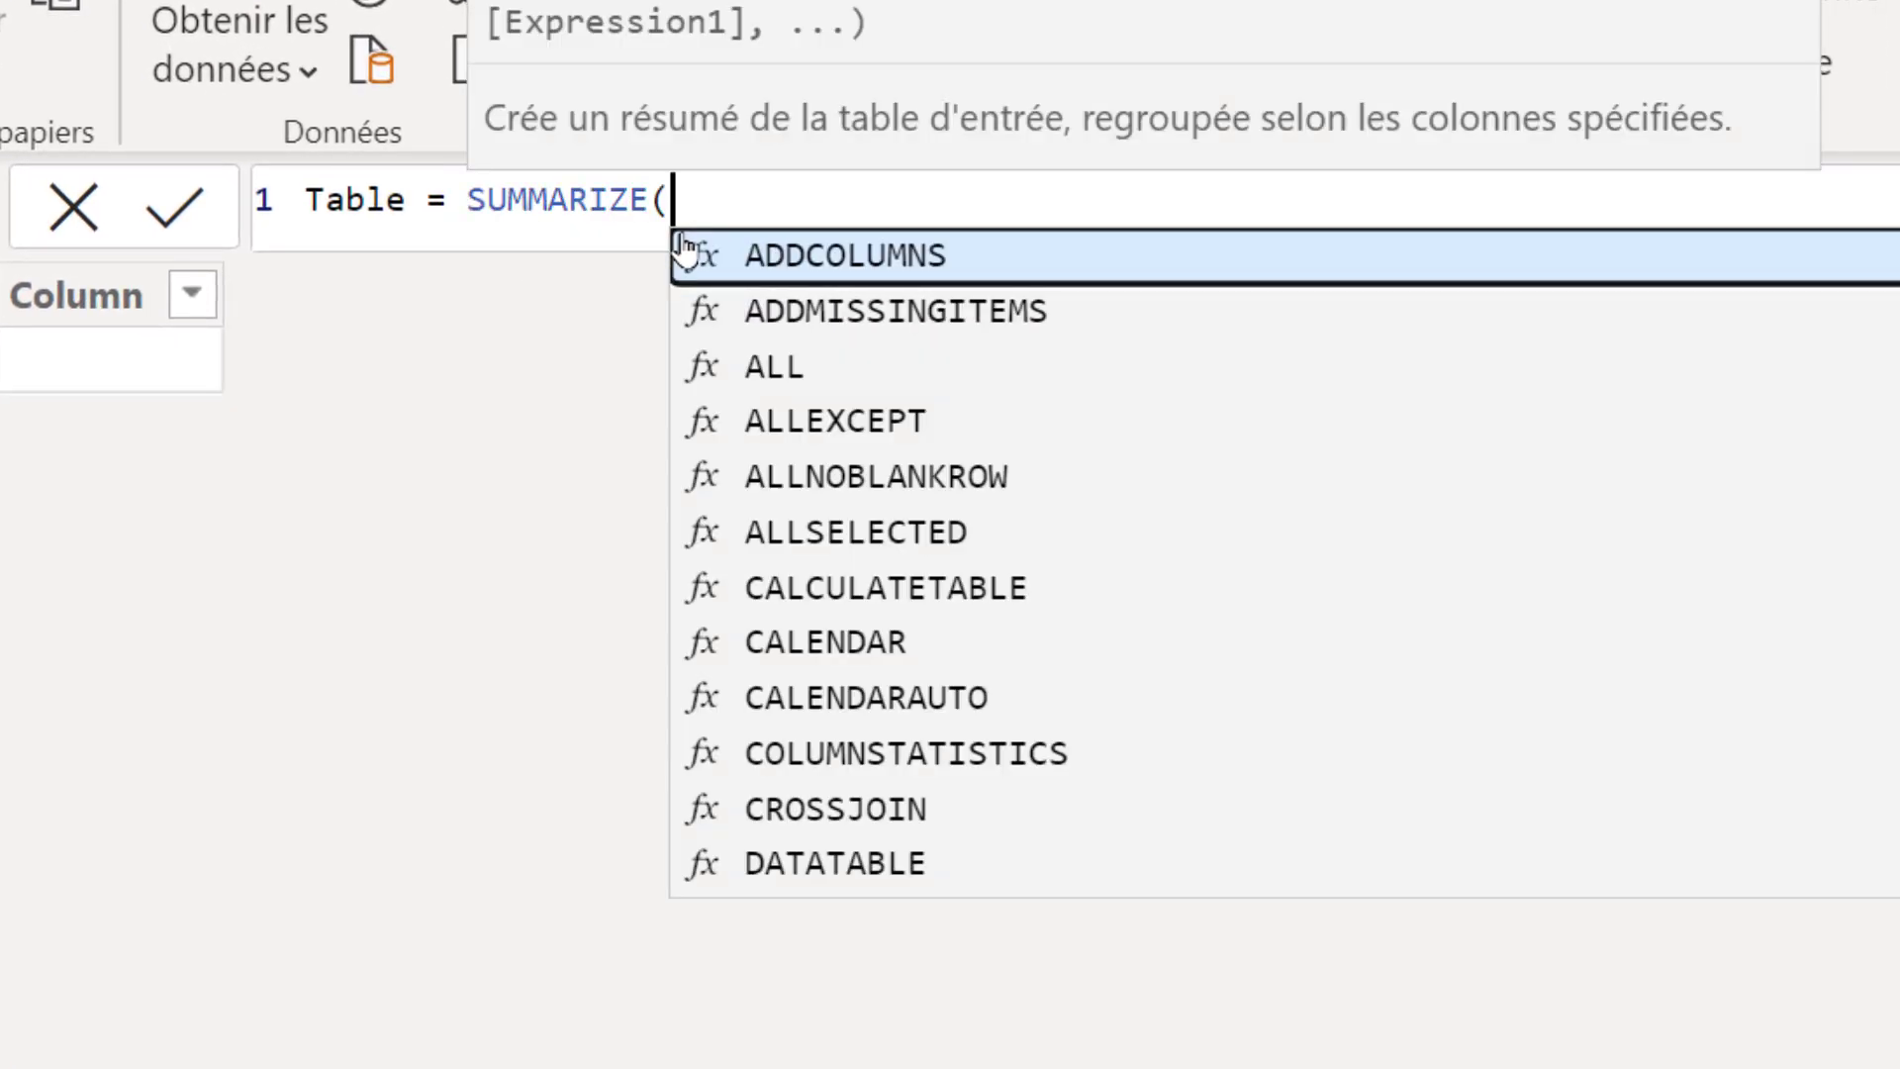
type("'")
left_click(810, 261)
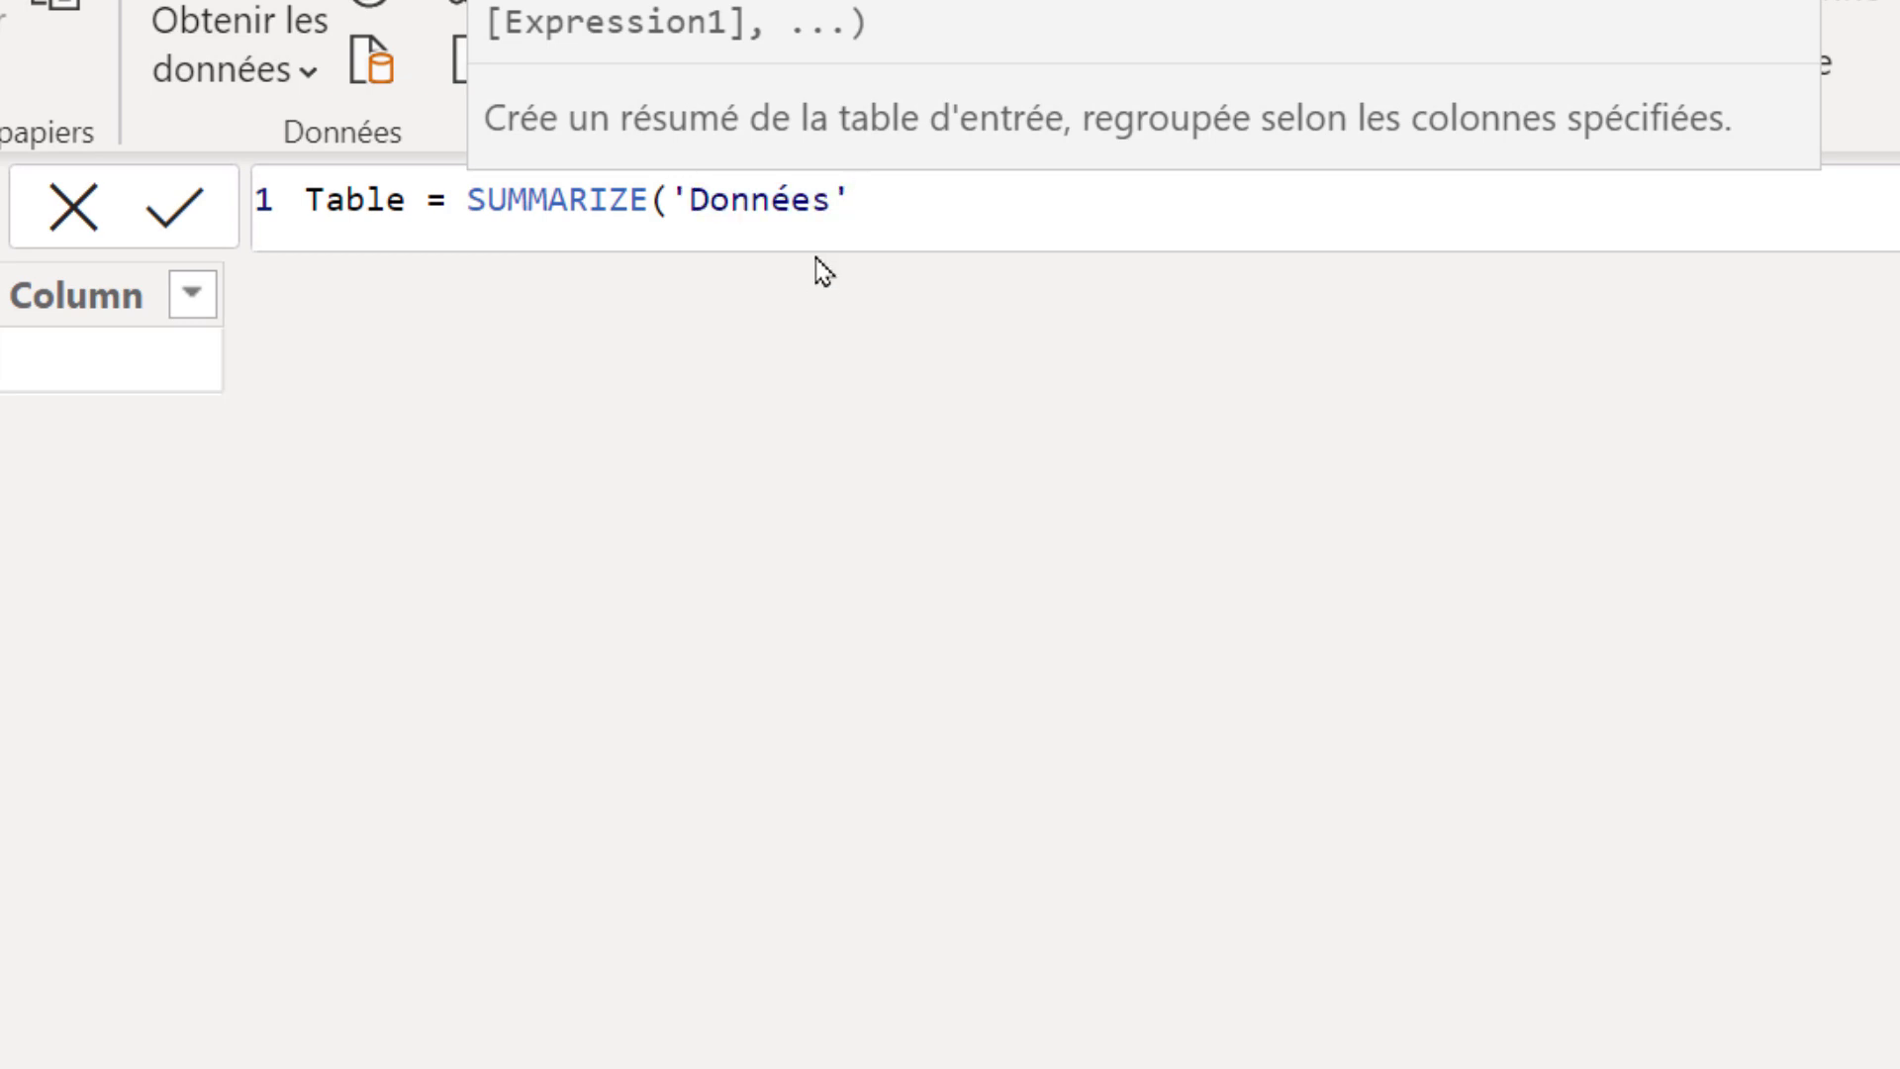
type(",")
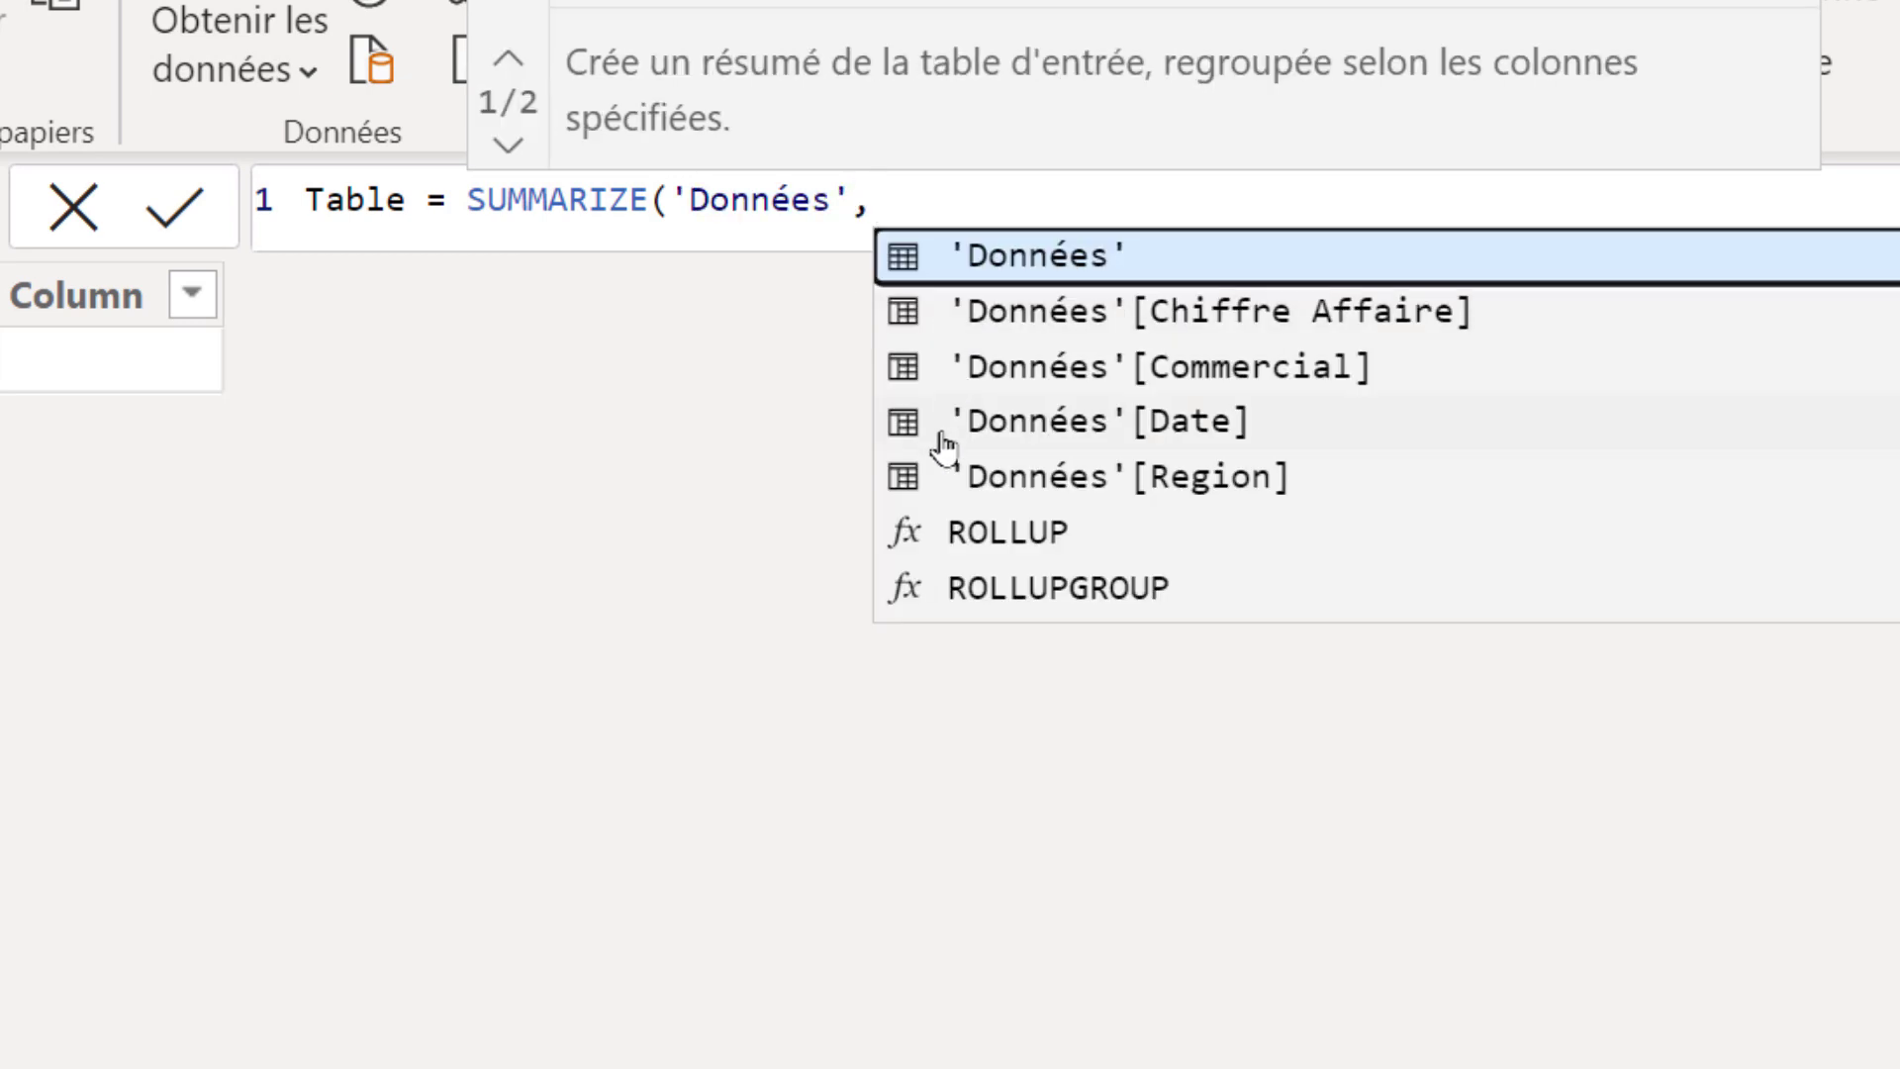
left_click(1270, 367)
type(",")
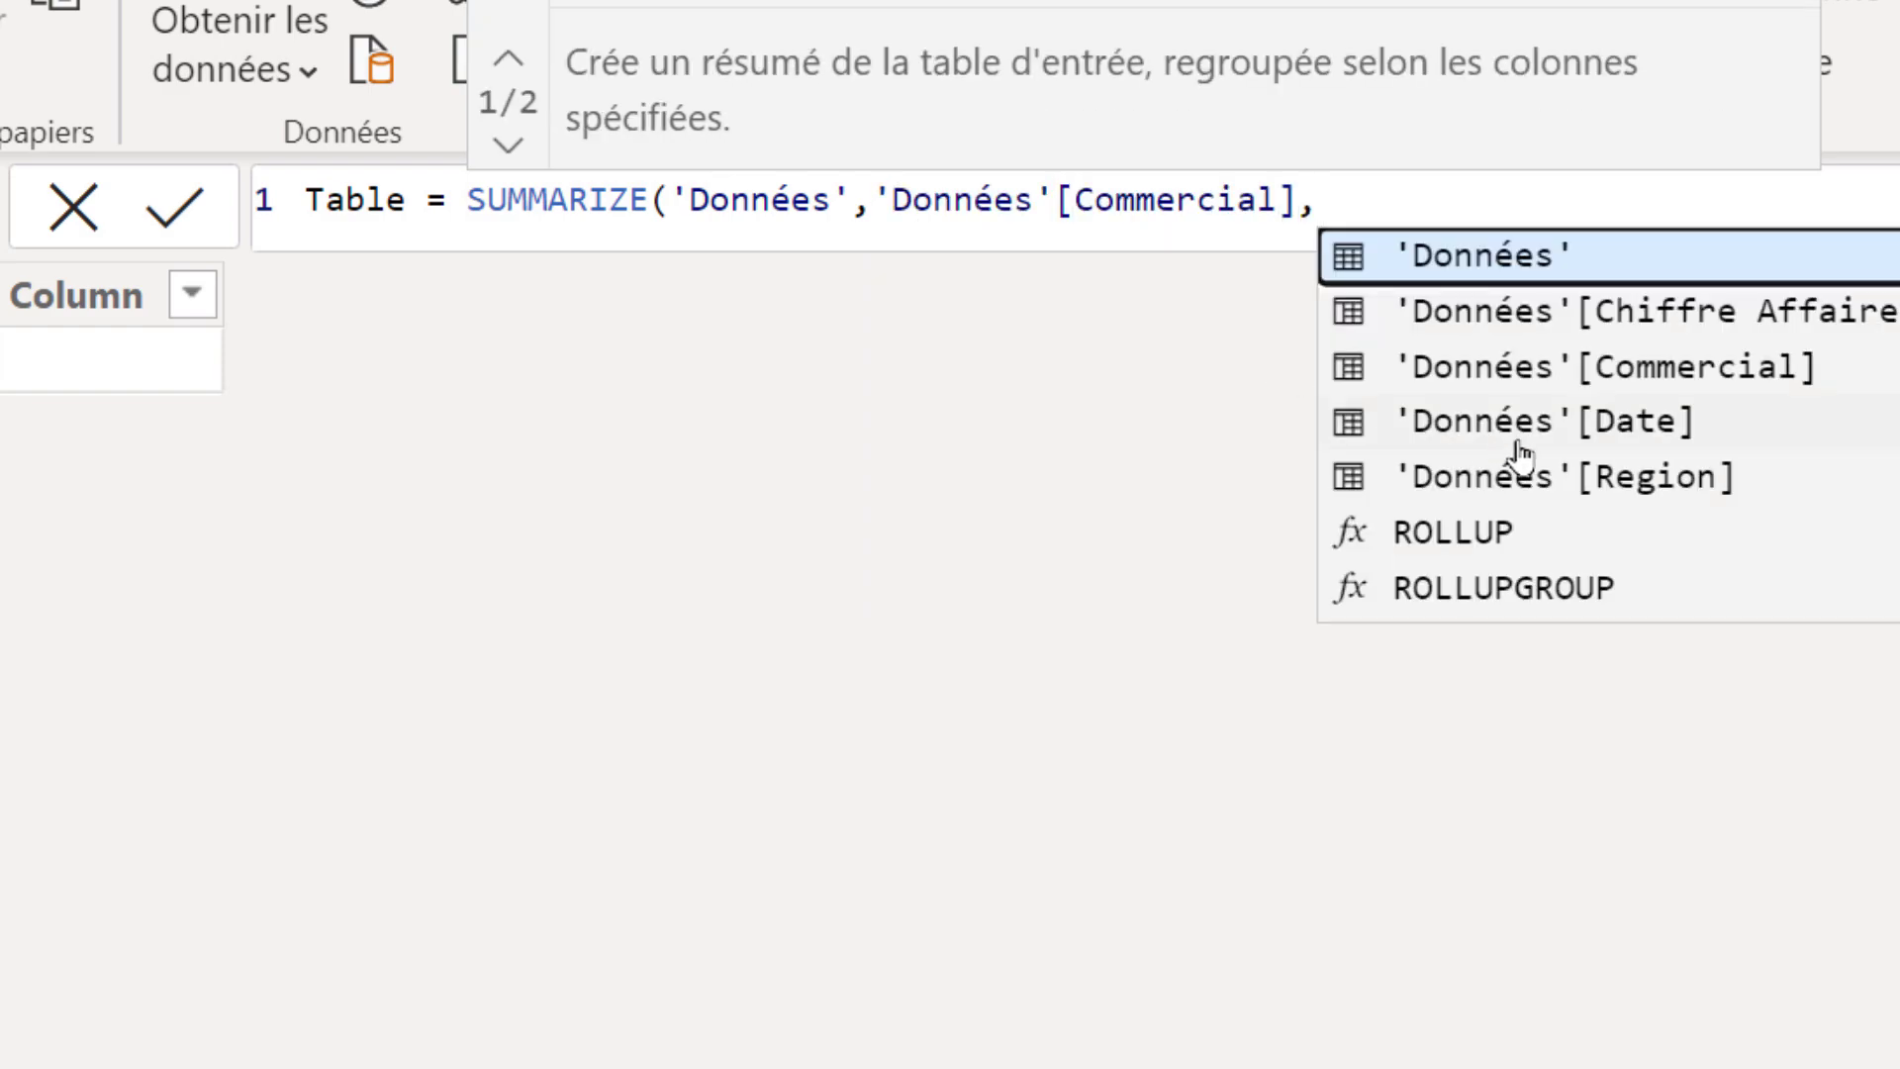
left_click(1564, 477)
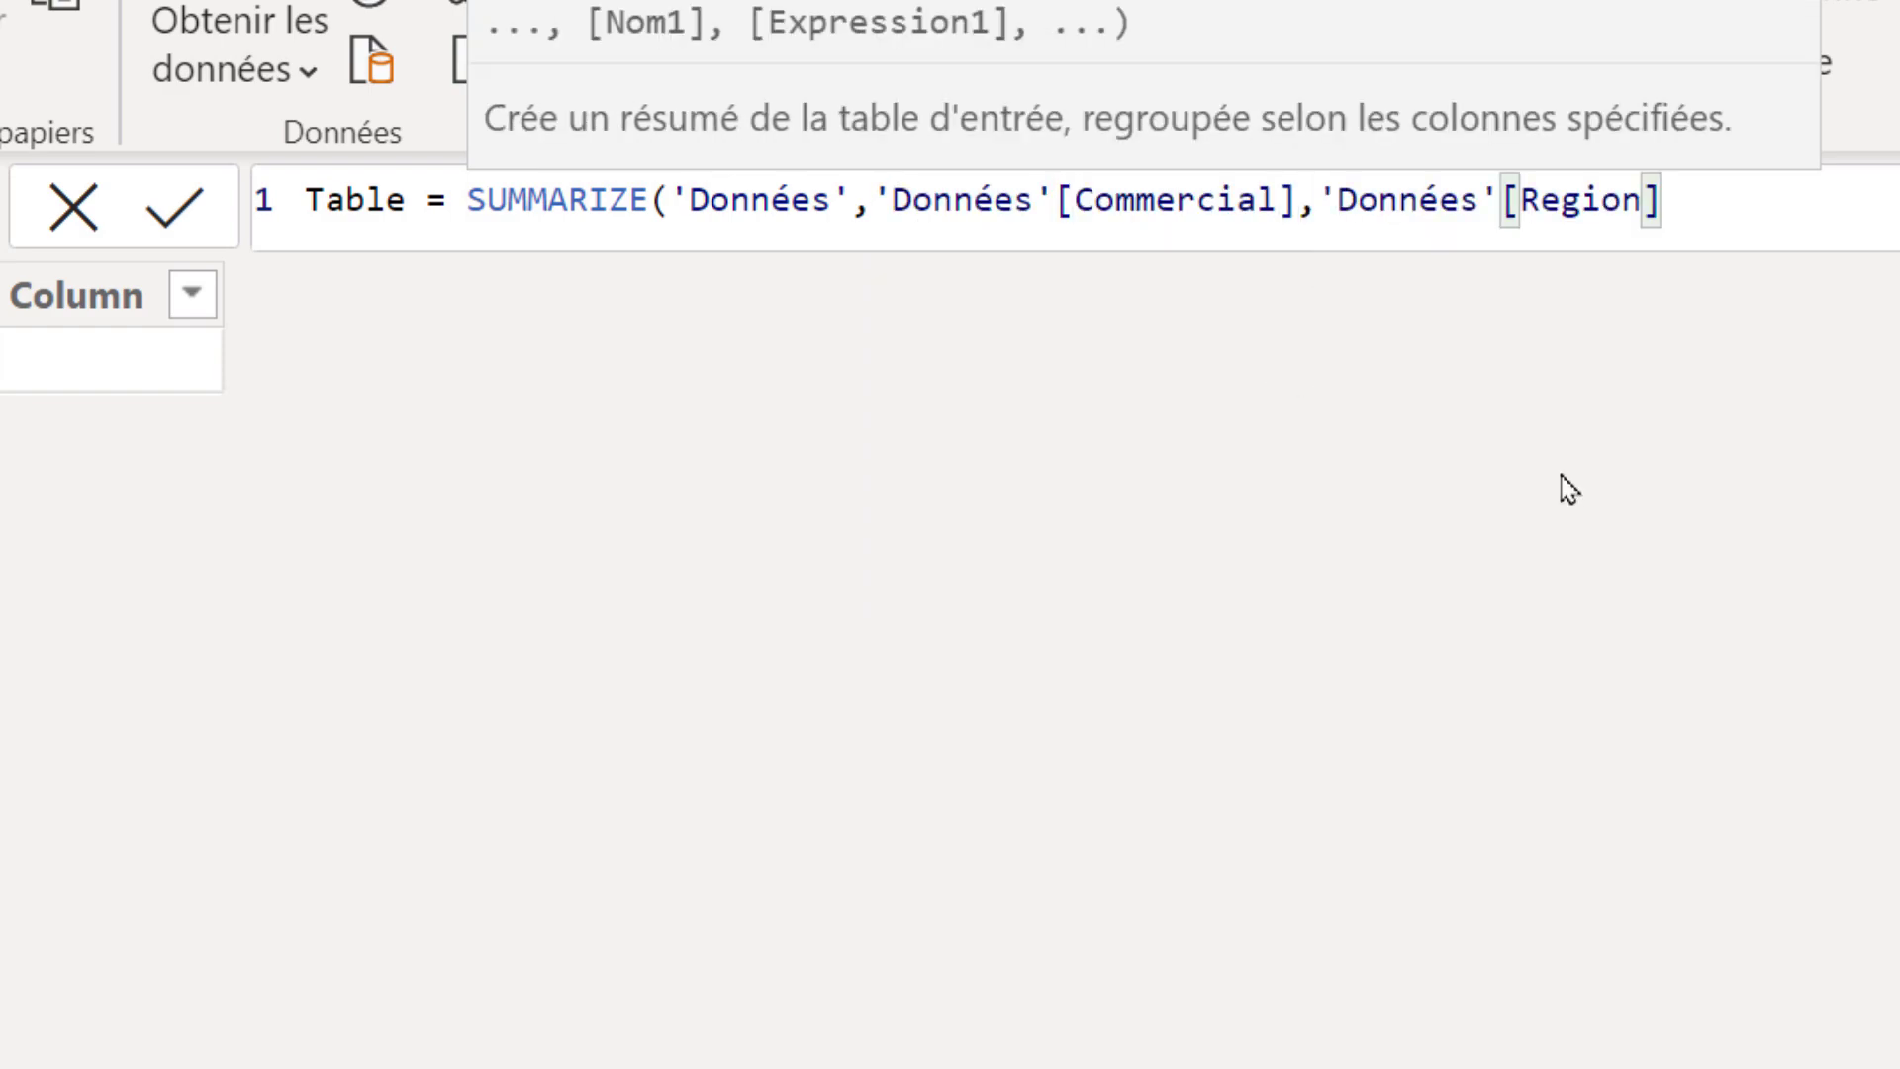
- Add a "ca commerc" column as SUM of Chiffre Affaire and commit the table
type(",")
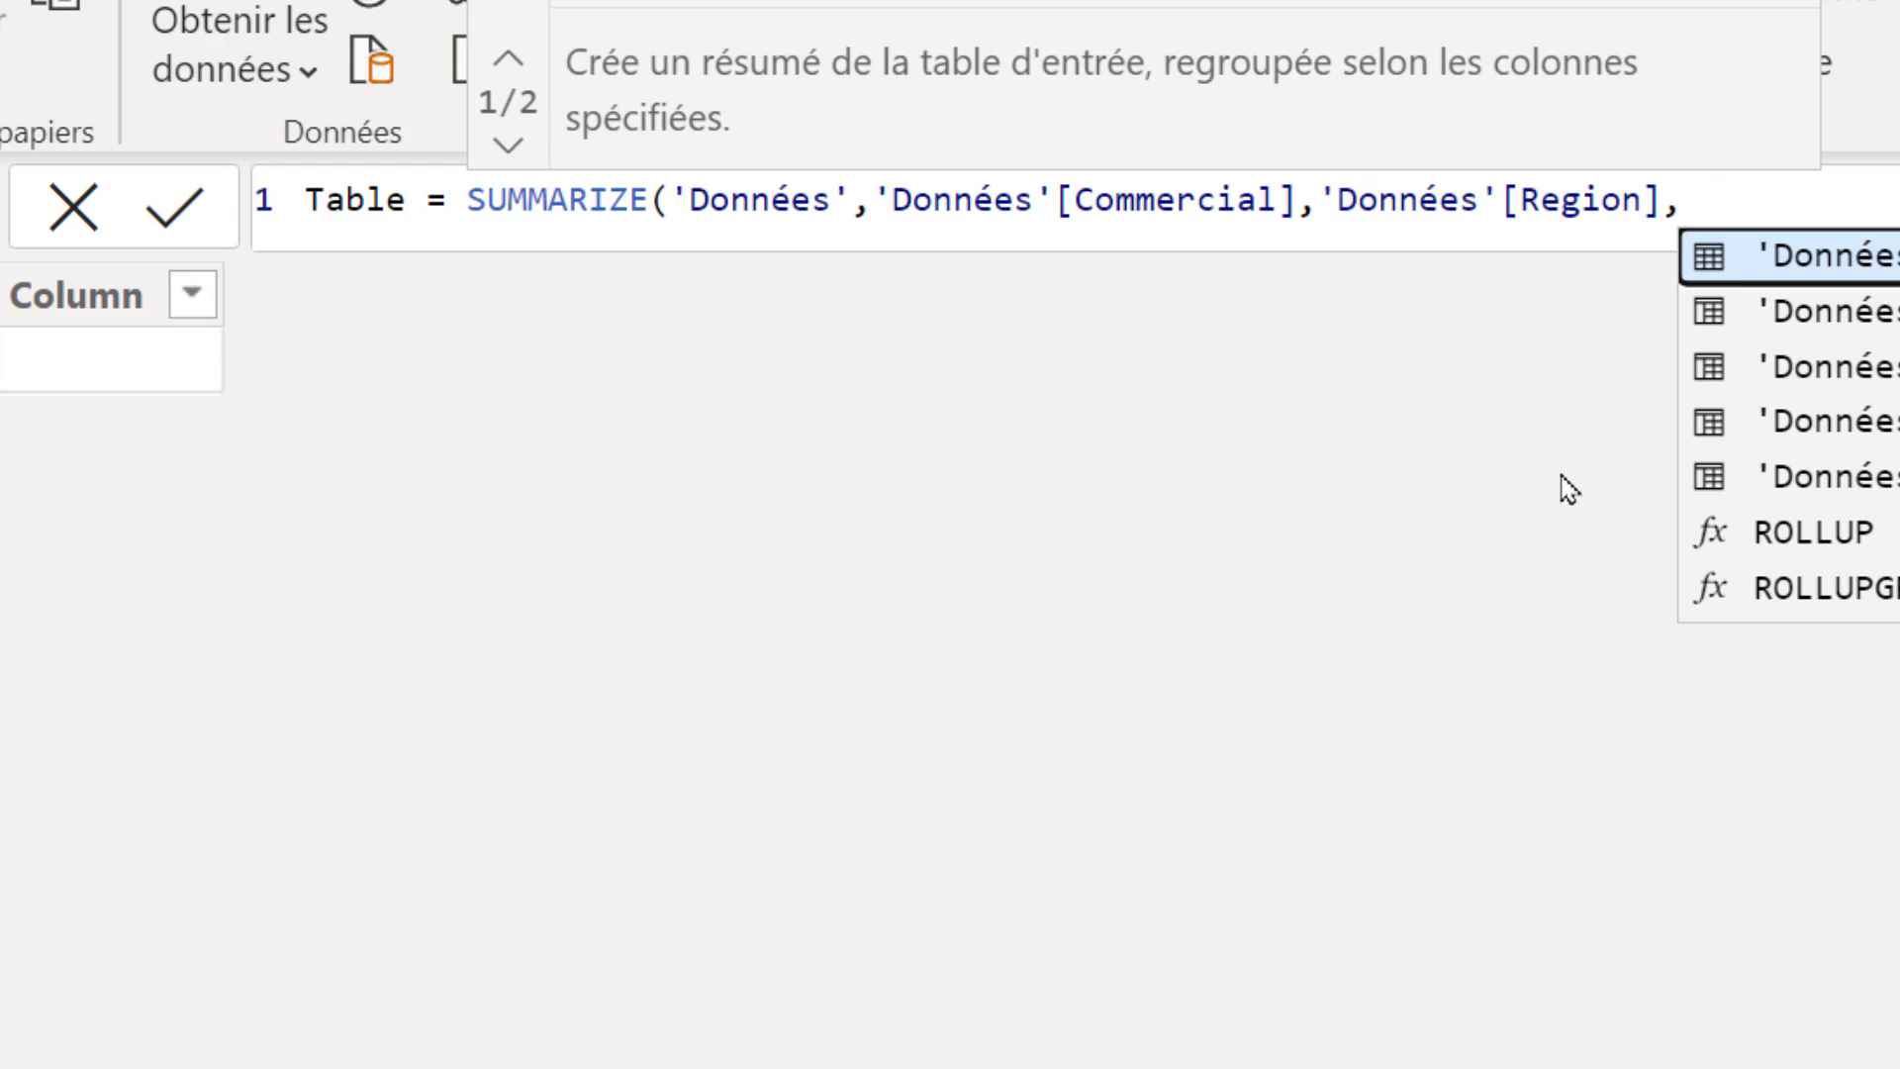
type("\"\"")
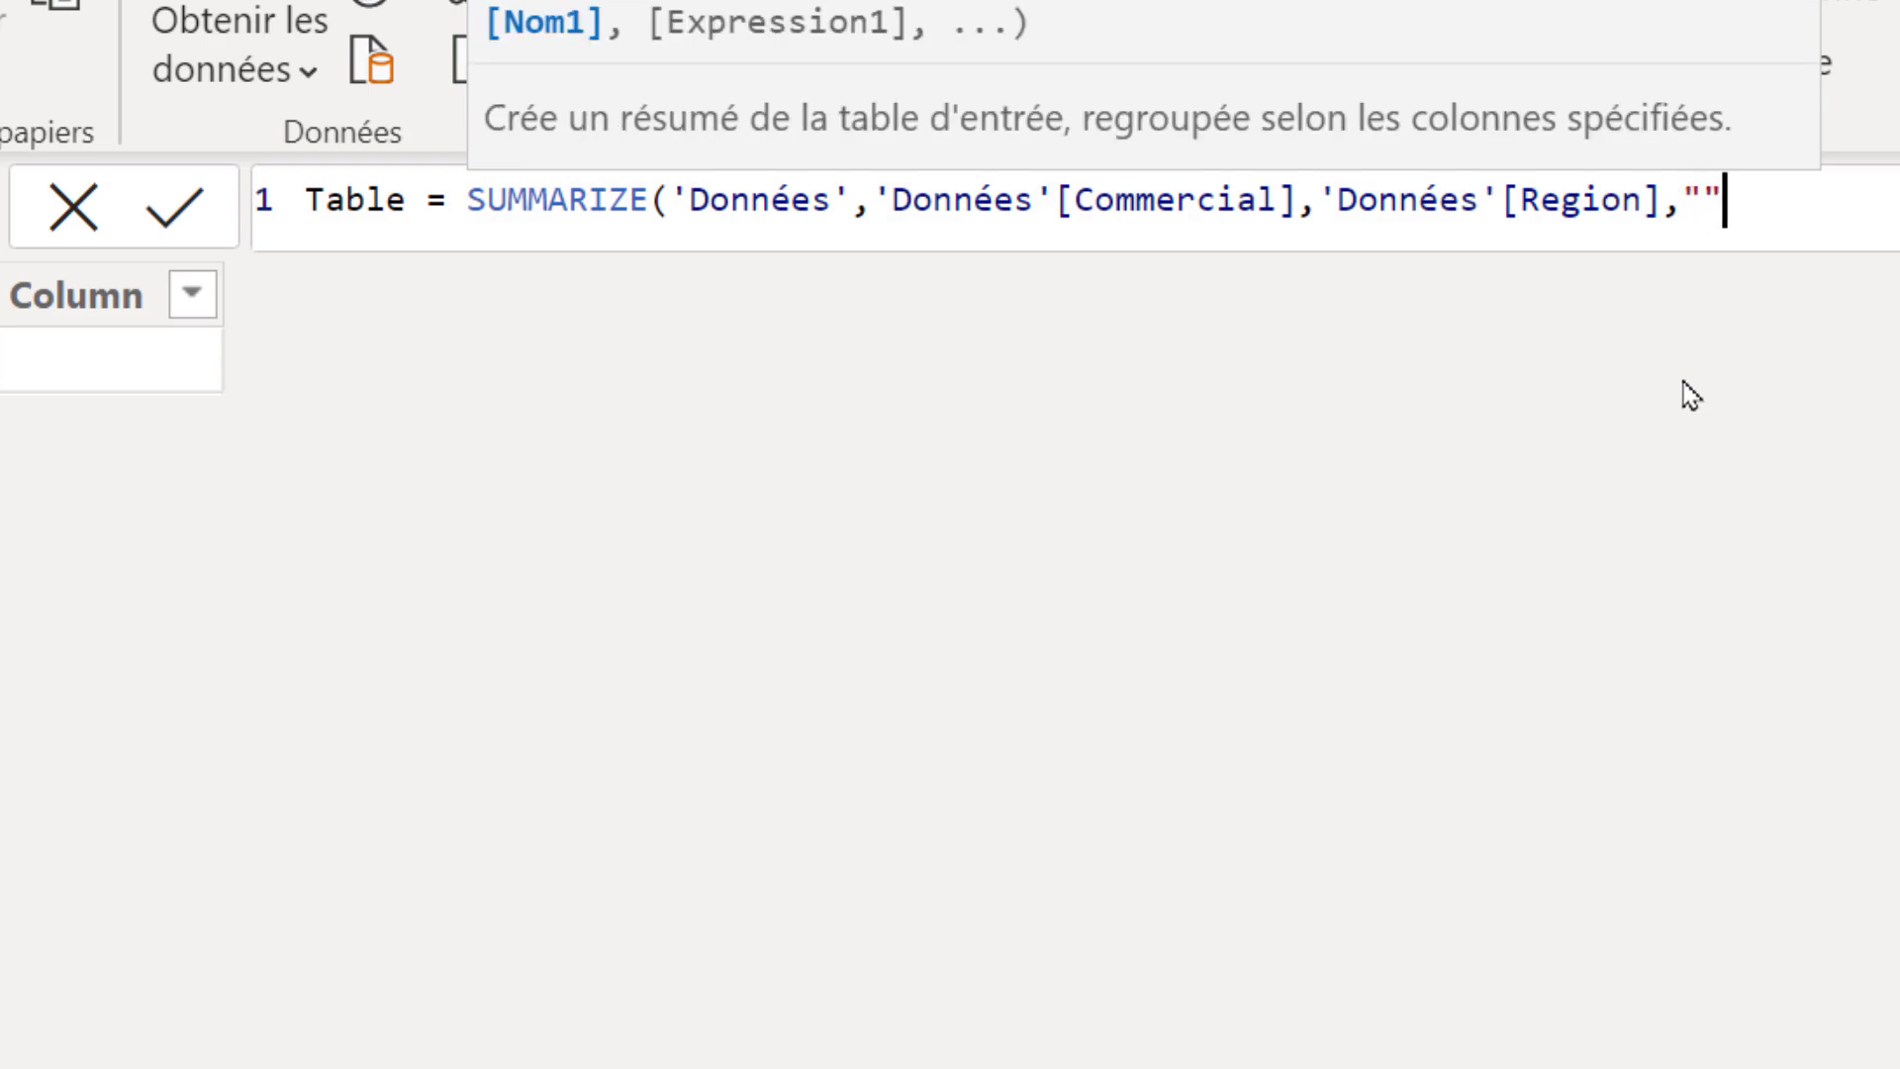
key("Left")
type("c")
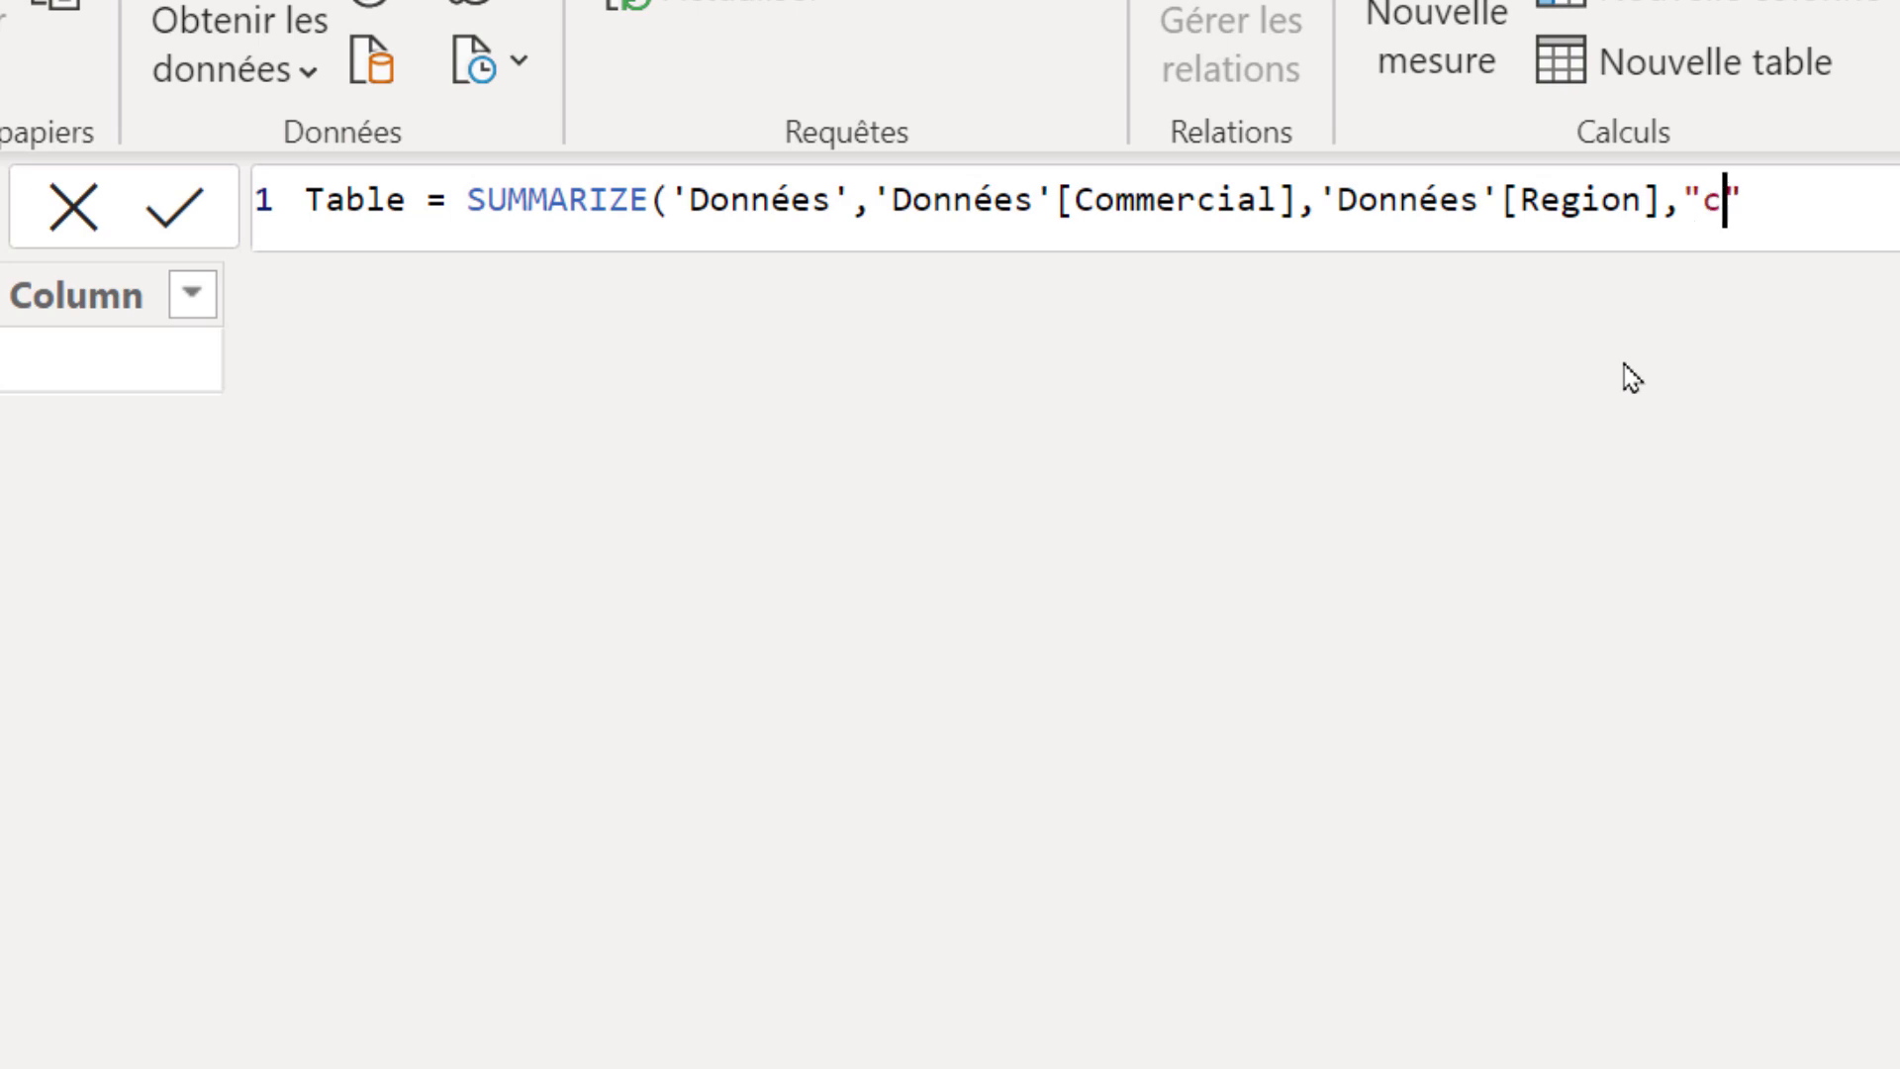
type("a com")
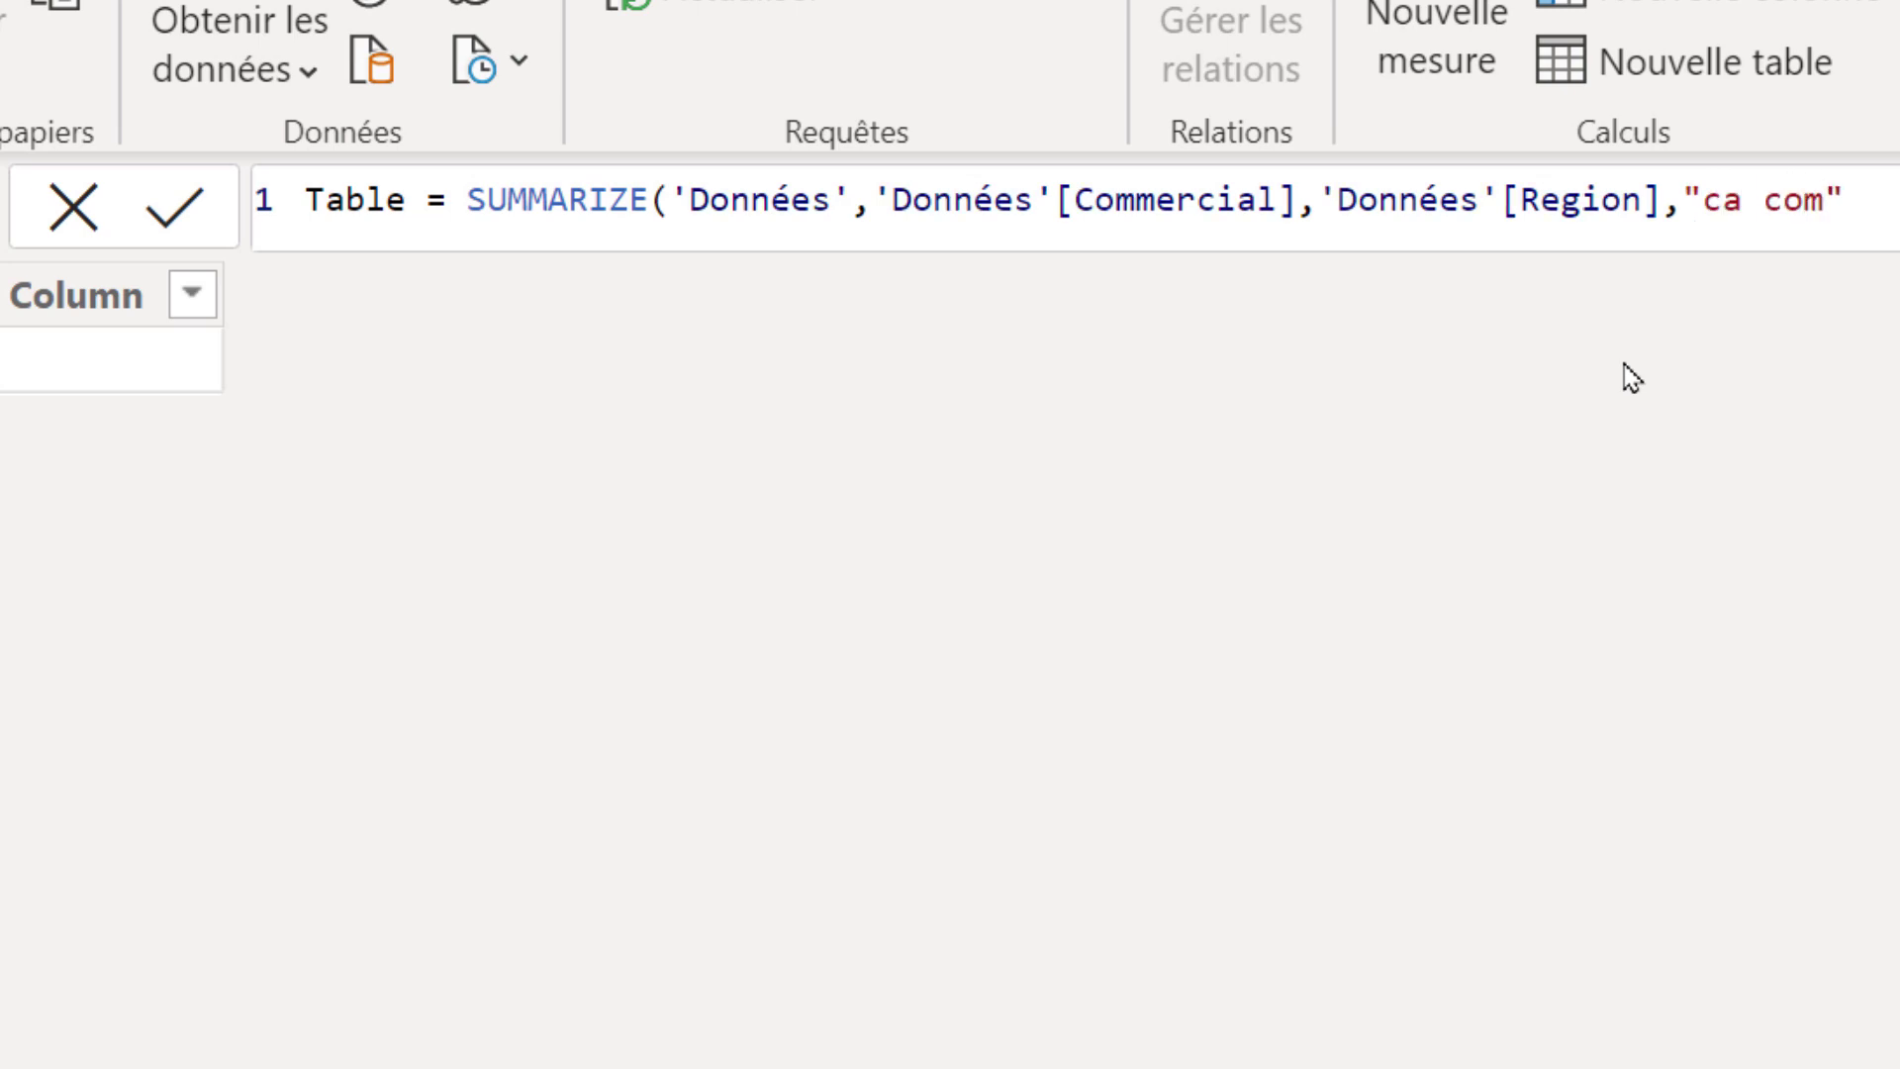
type("merc\"")
type(",")
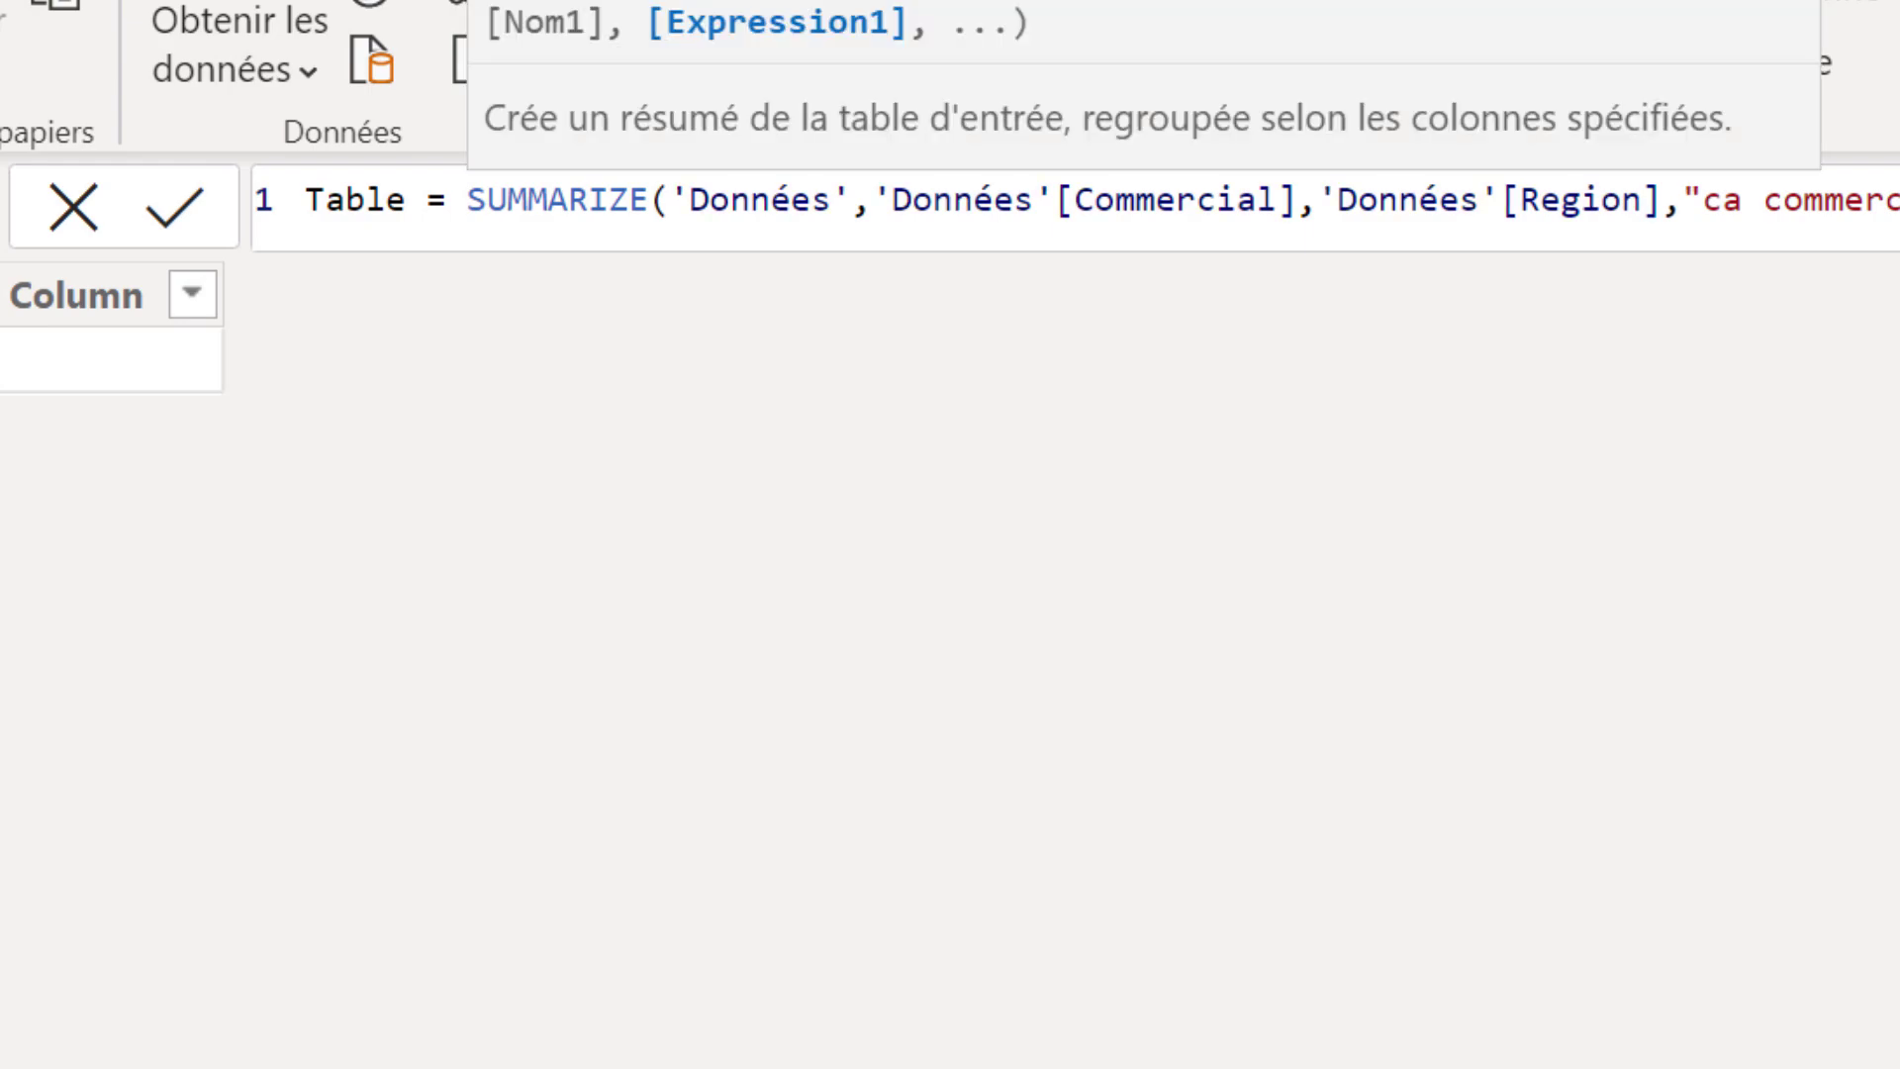
type("SUM")
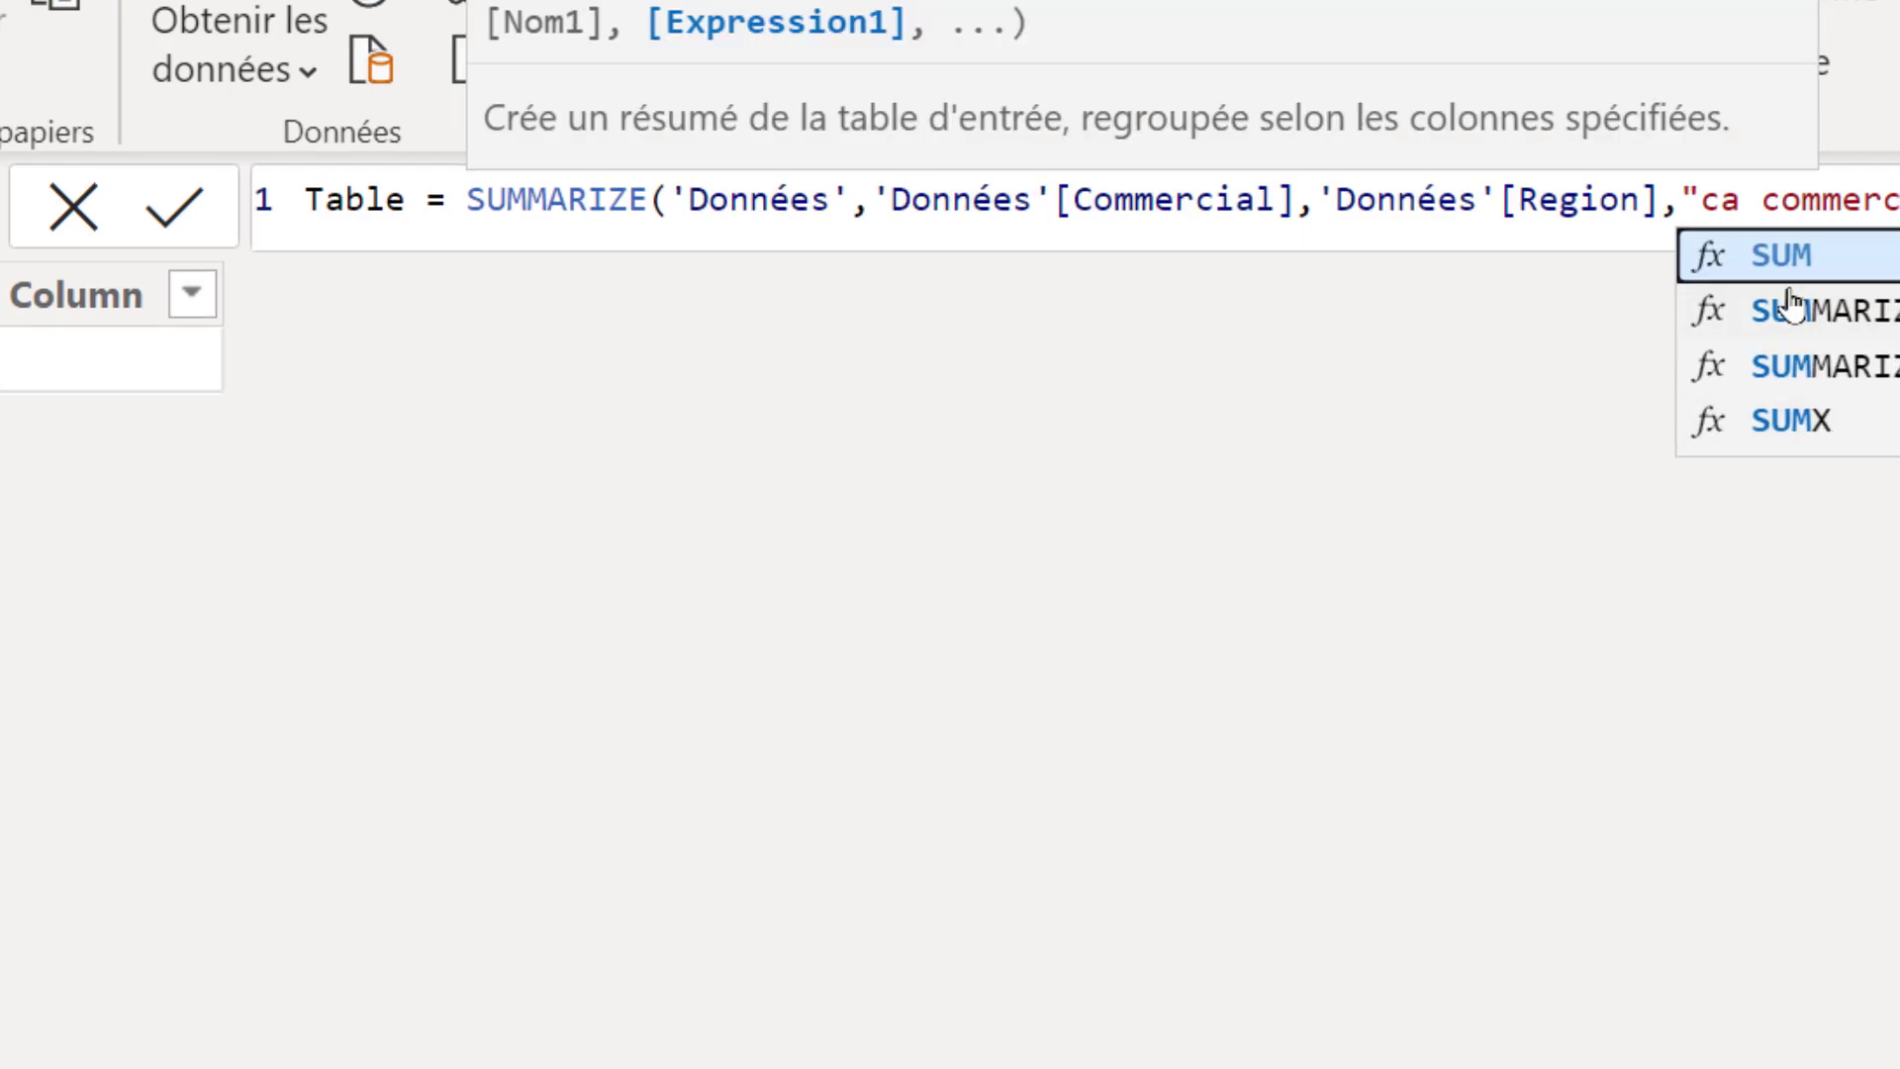
left_click(1785, 256)
left_click(1831, 285)
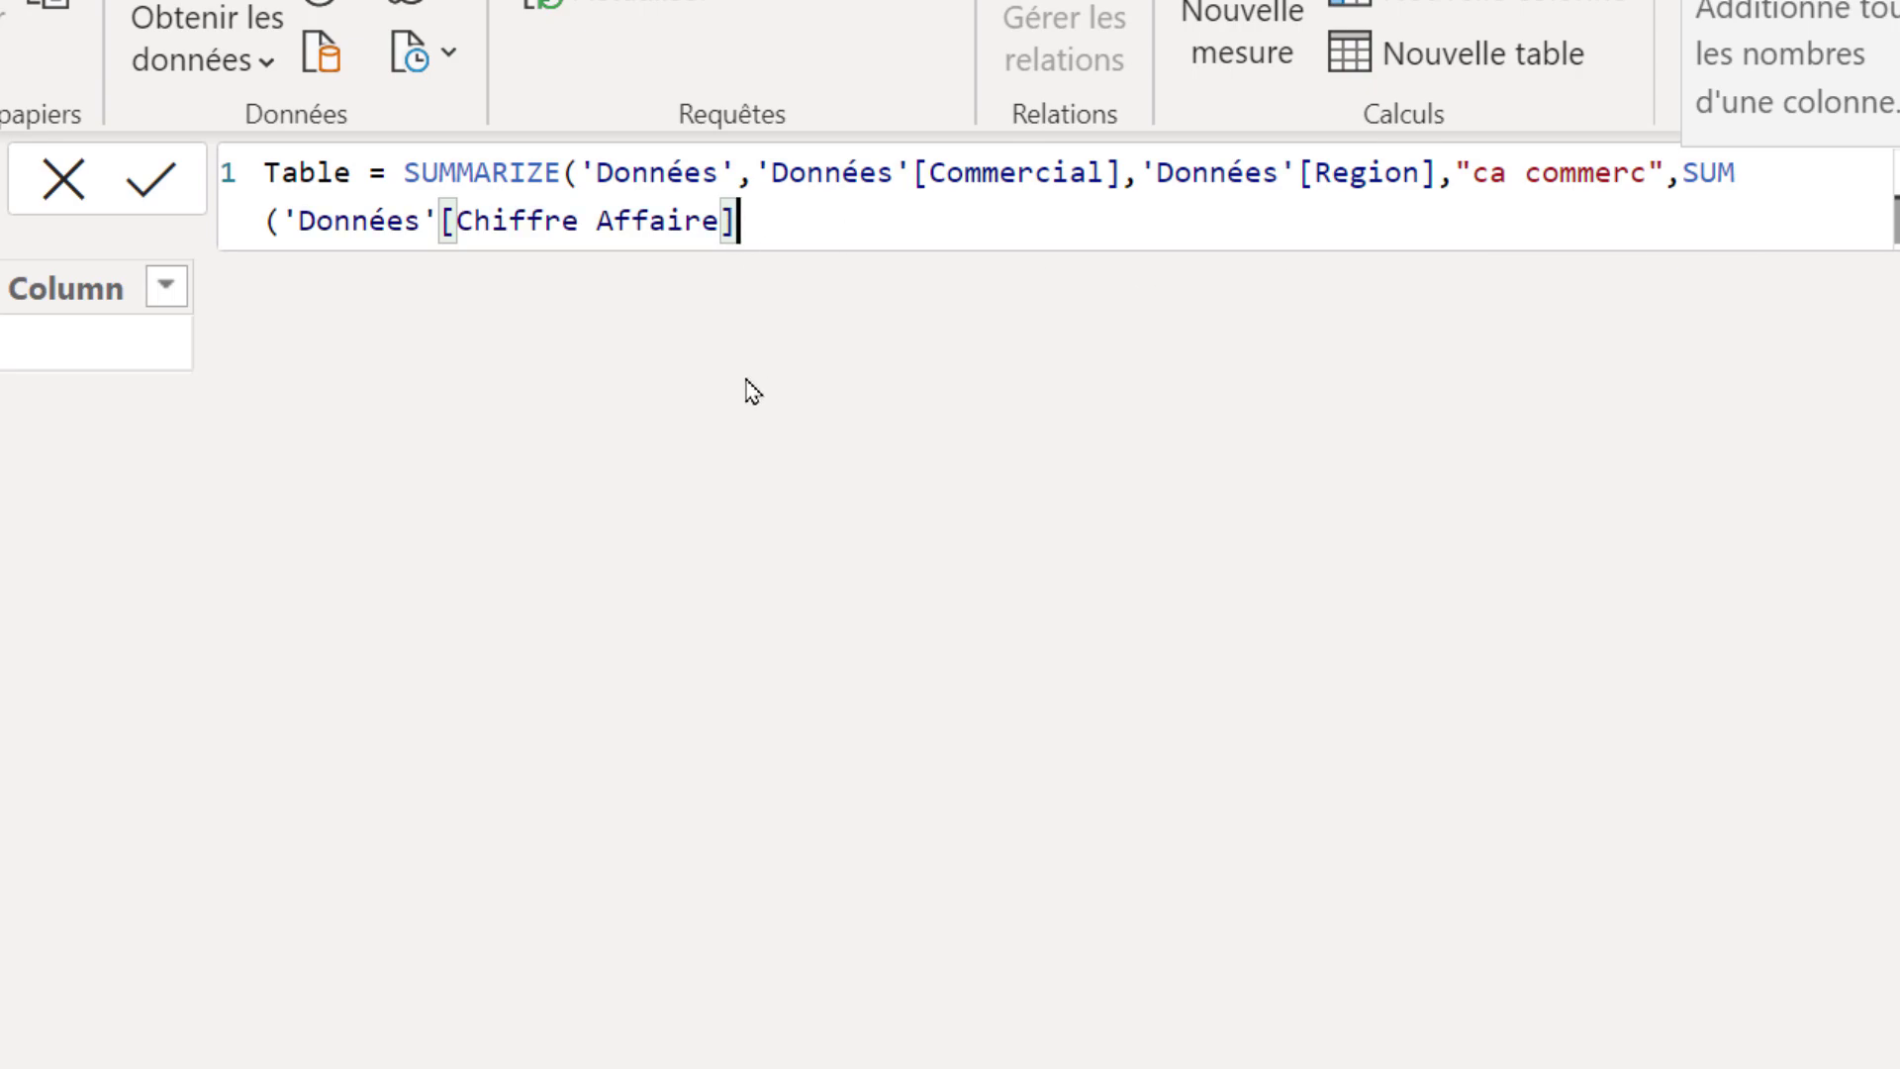
type("))")
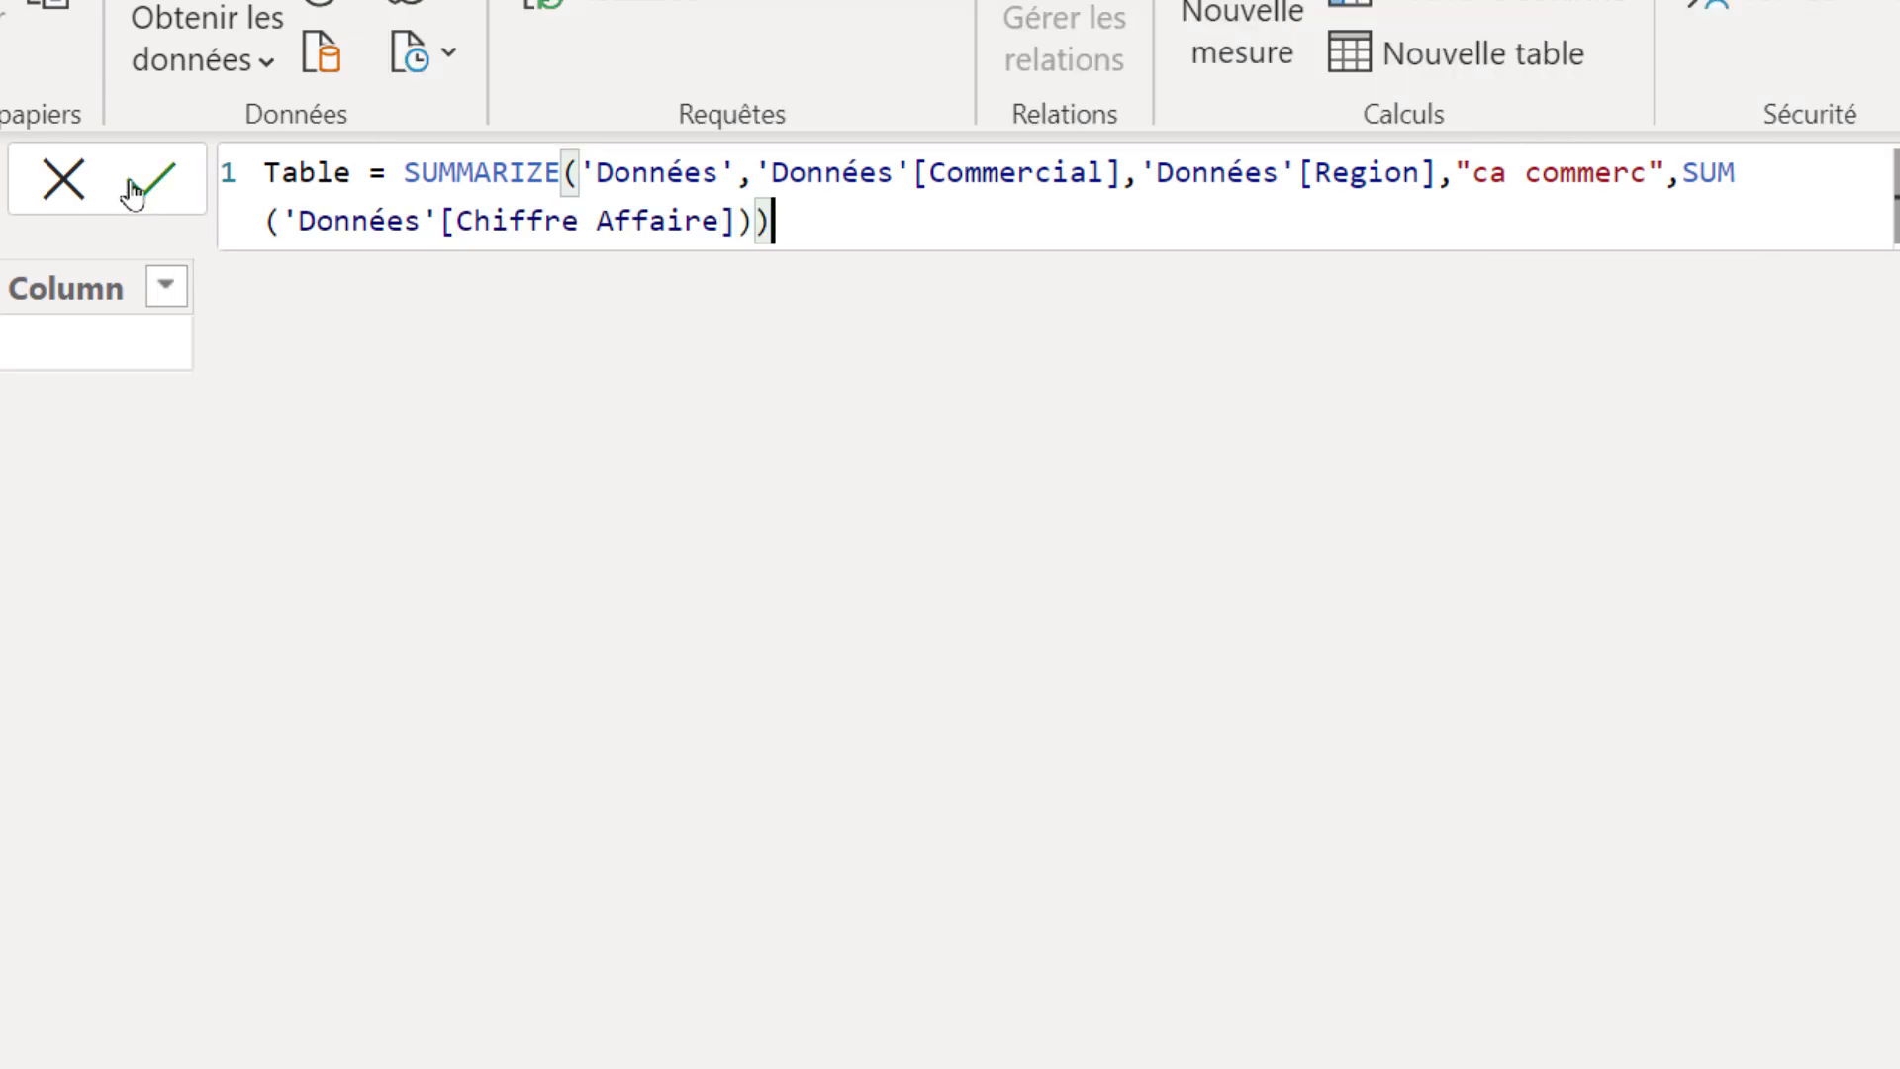
left_click(134, 193)
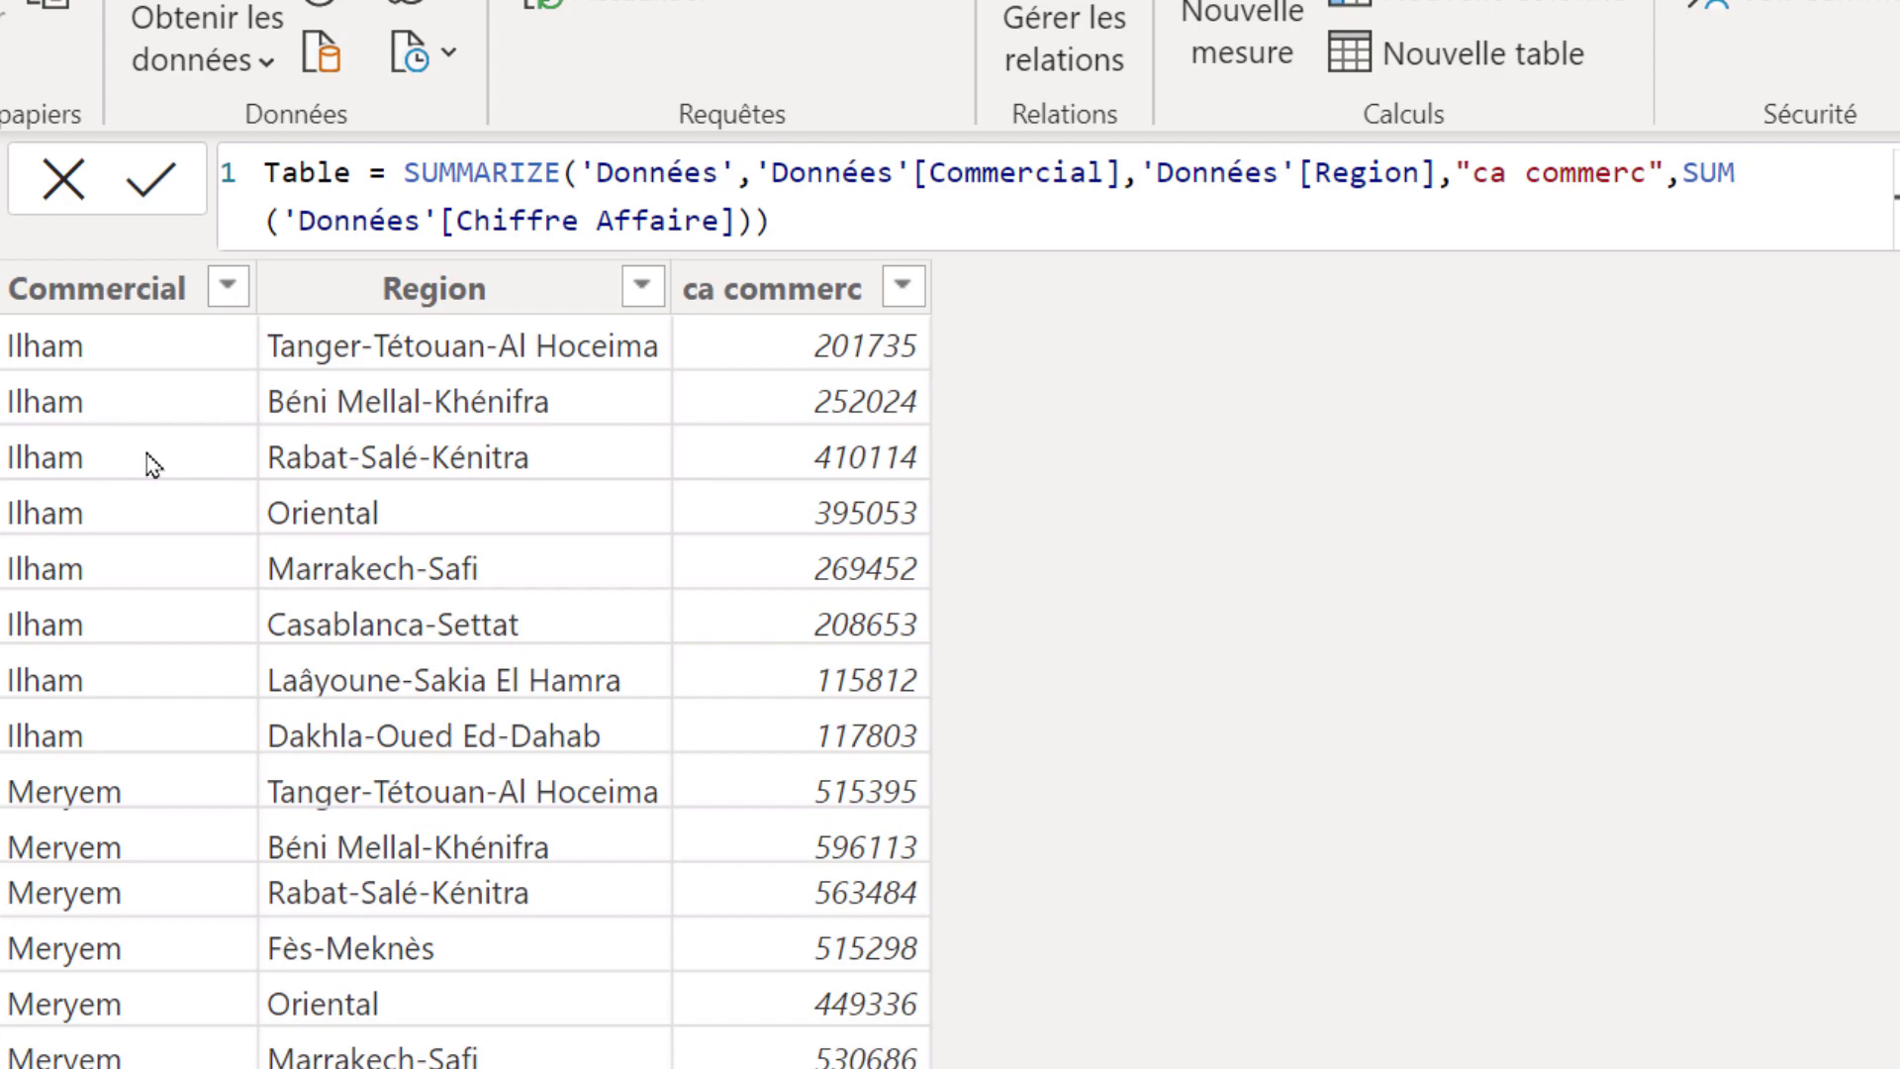
- Drop 'Données'[Region] from the SUMMARIZE formula and recommit, leaving four Commercial rows
scroll(871, 408, "down", 3)
scroll(871, 409, "down", 2)
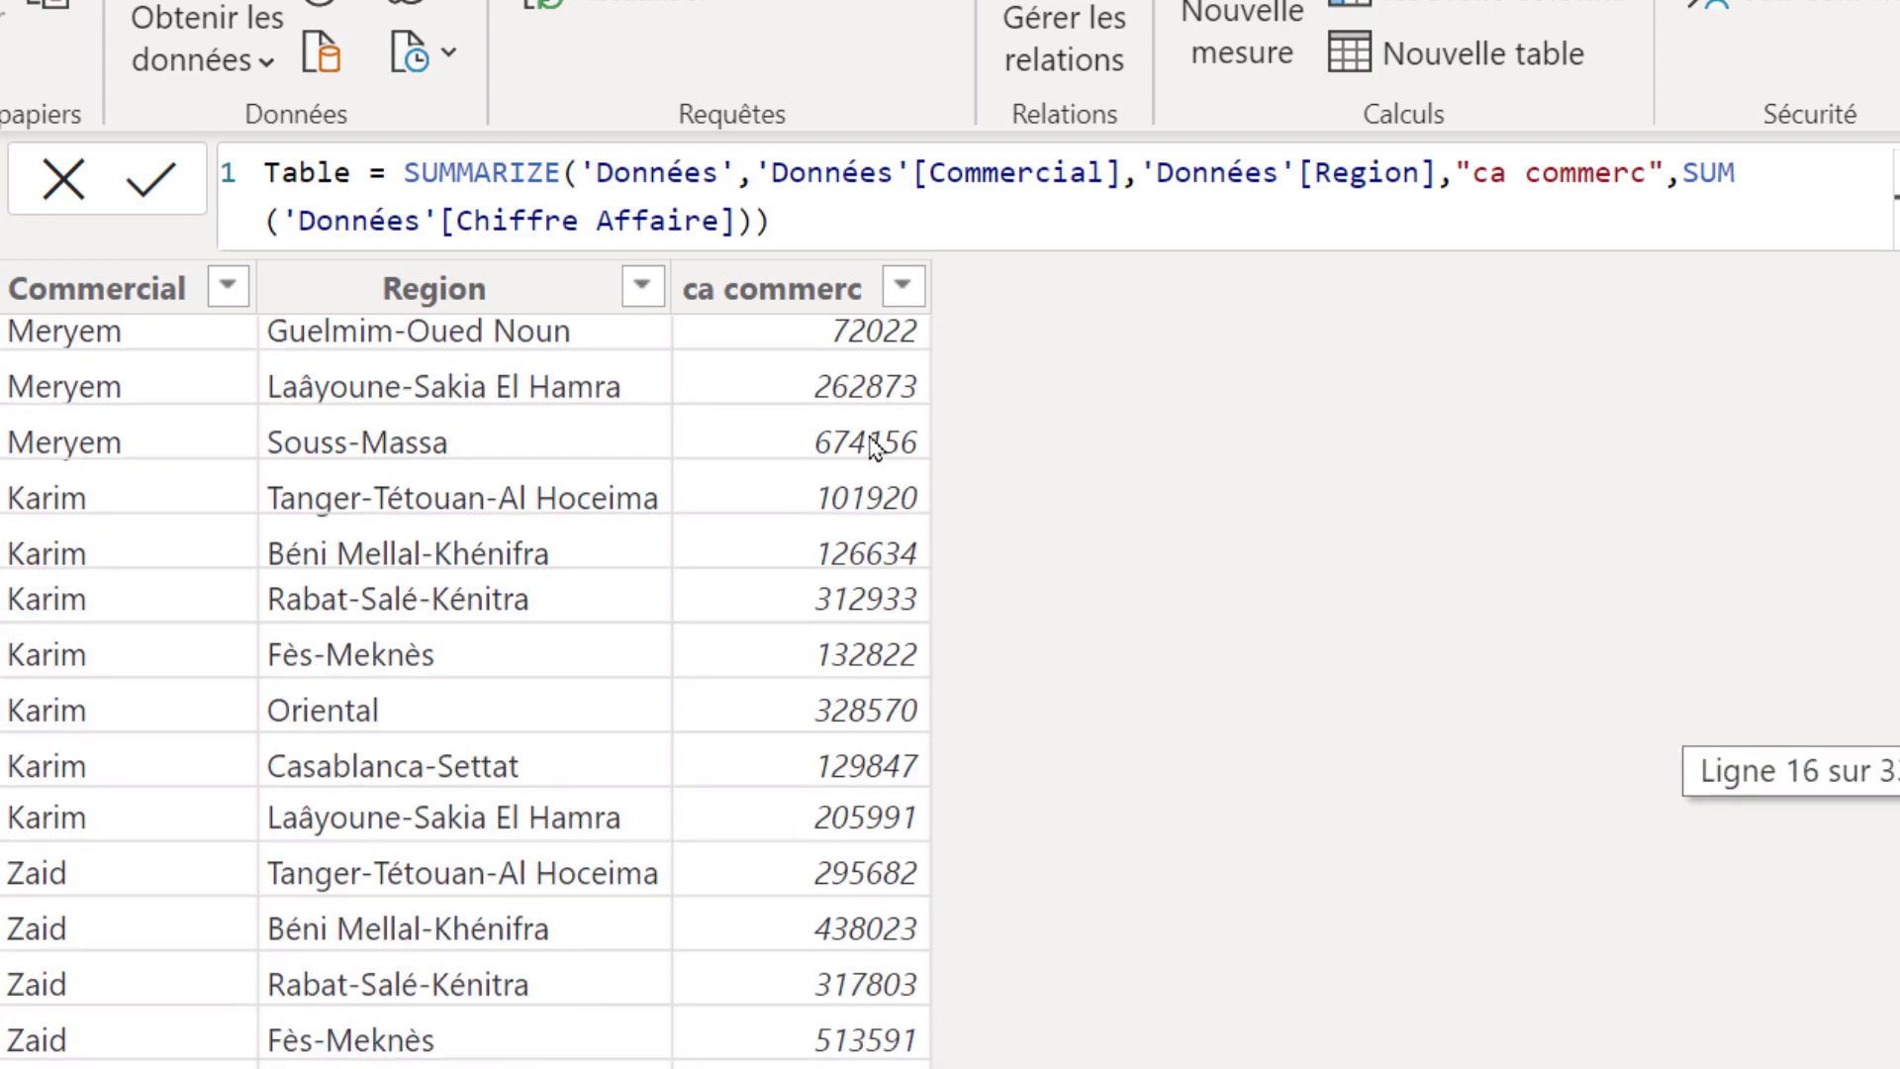
scroll(870, 408, "up", 5)
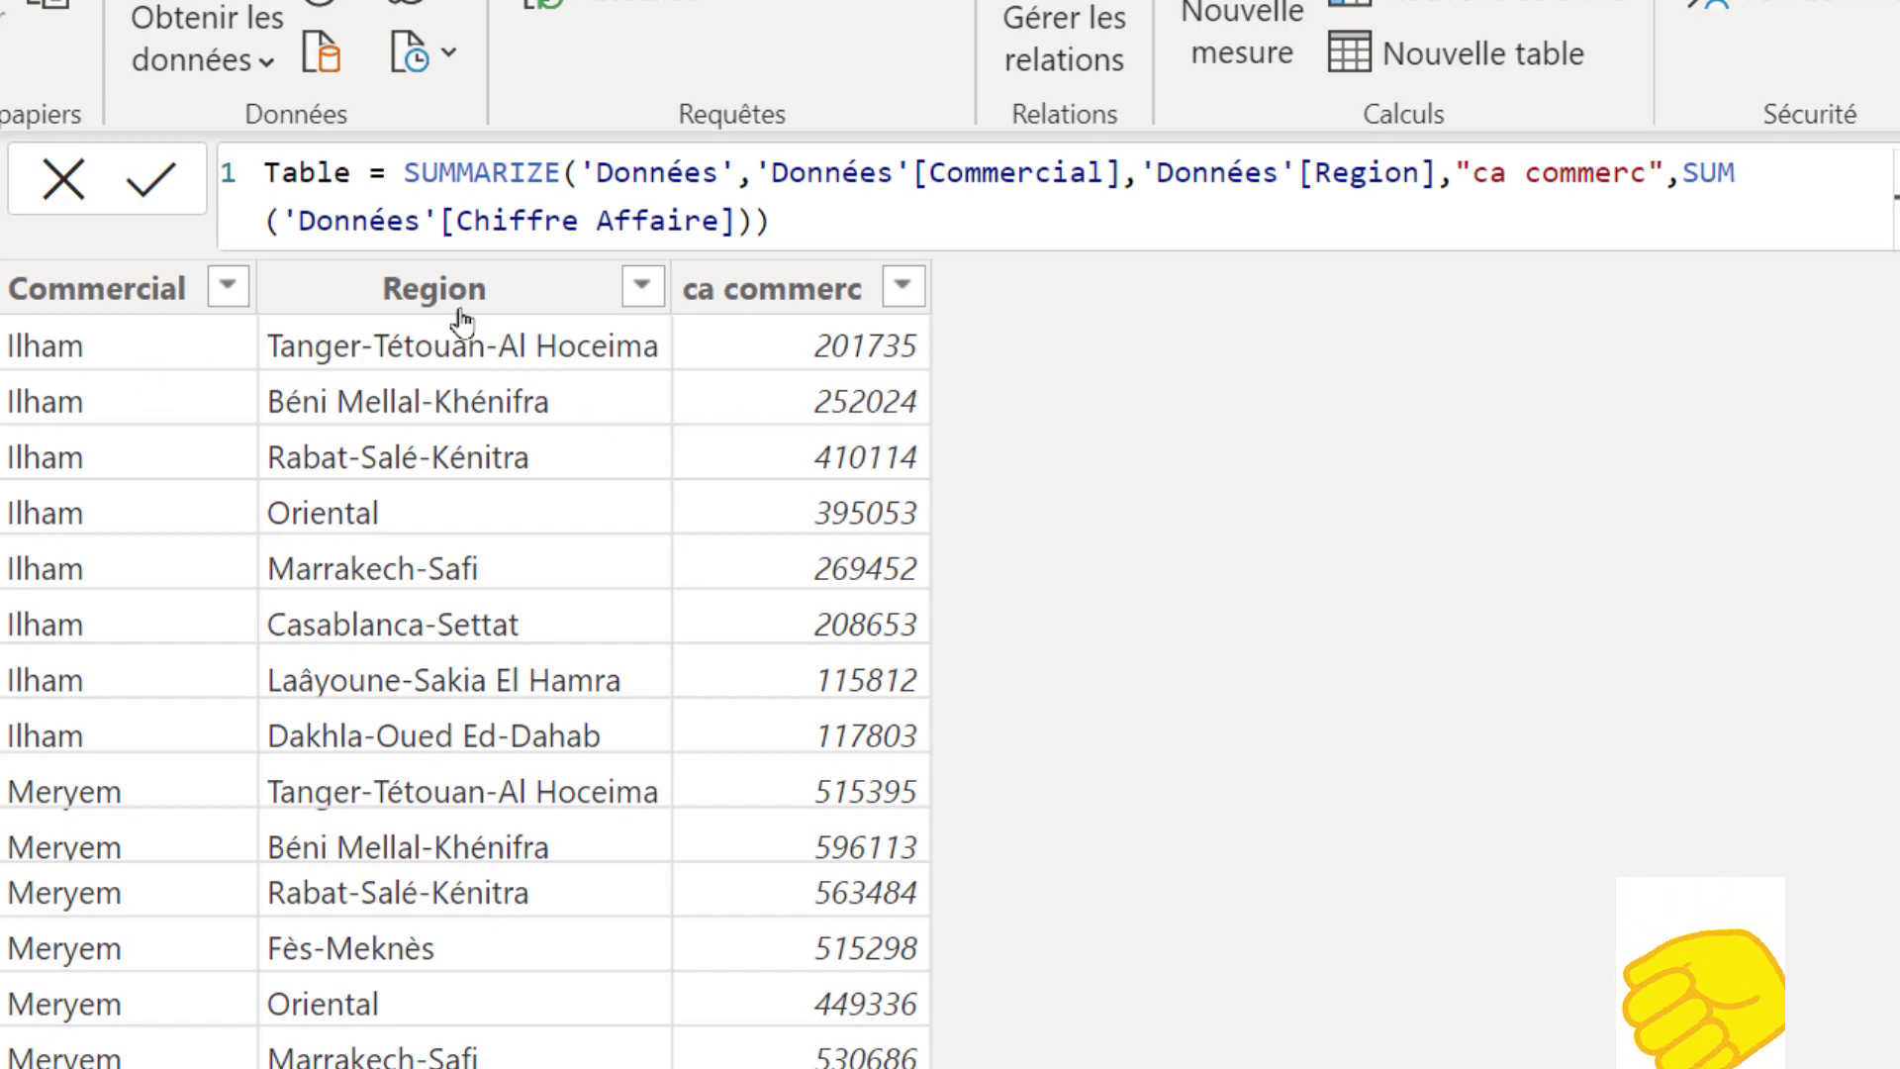
left_click(1429, 183)
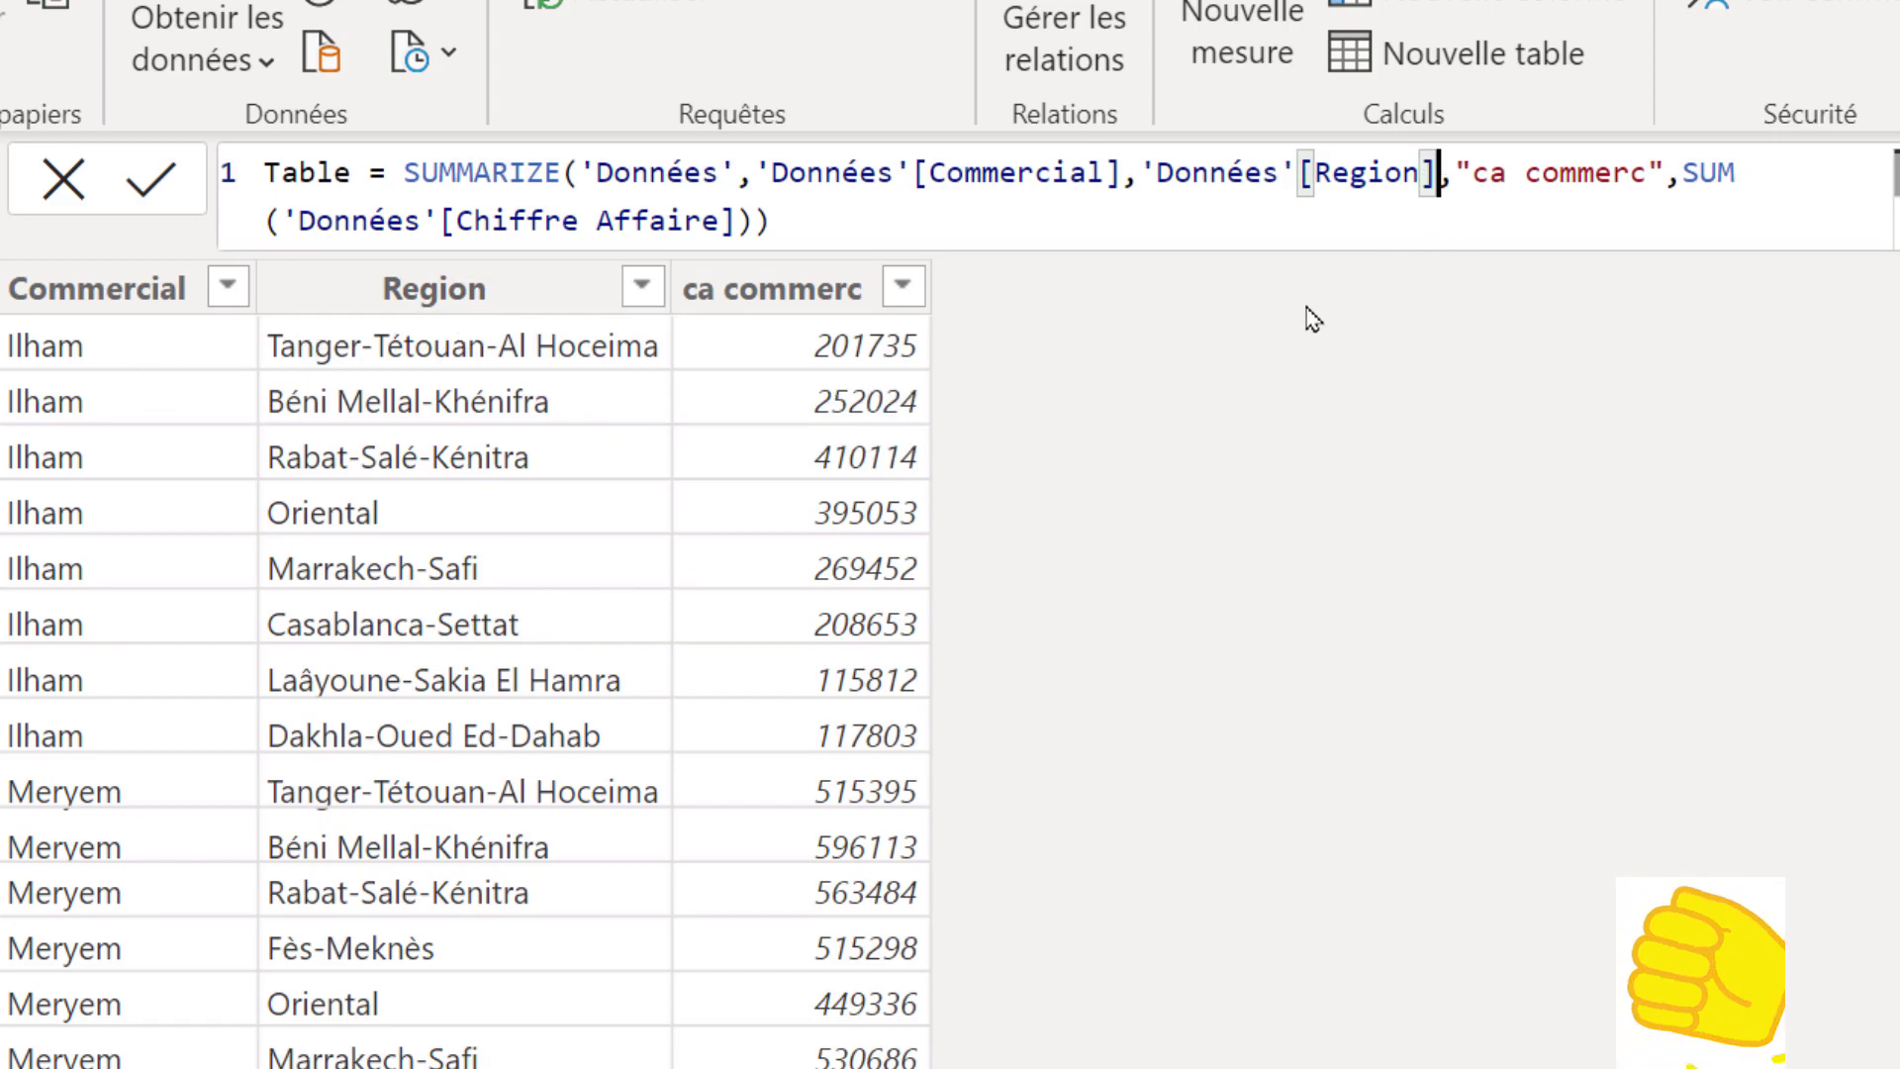
key("BackSpace")
key("BackSpace")
key("BackSpace")
key("BackSpace")
key("BackSpace")
key("BackSpace")
key("BackSpace")
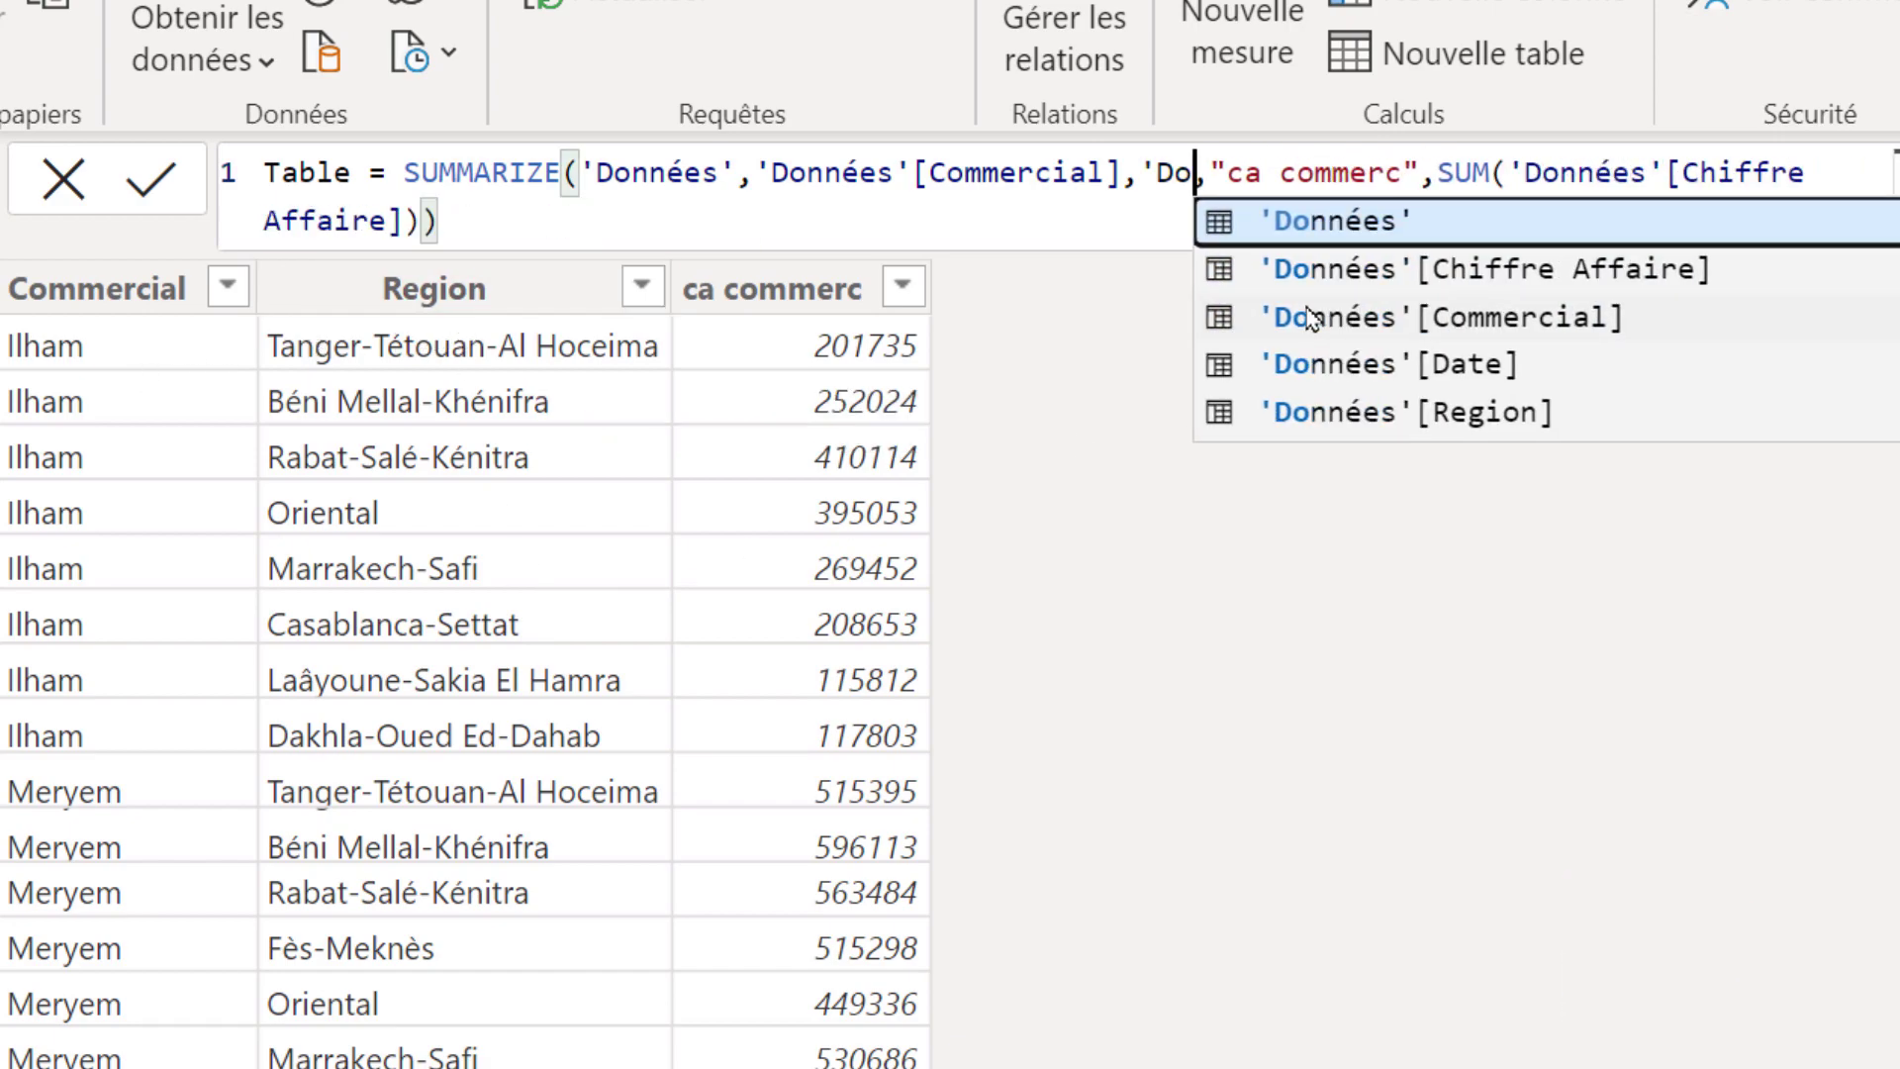
key("BackSpace")
key("BackSpace")
key("BackSpace")
key("BackSpace")
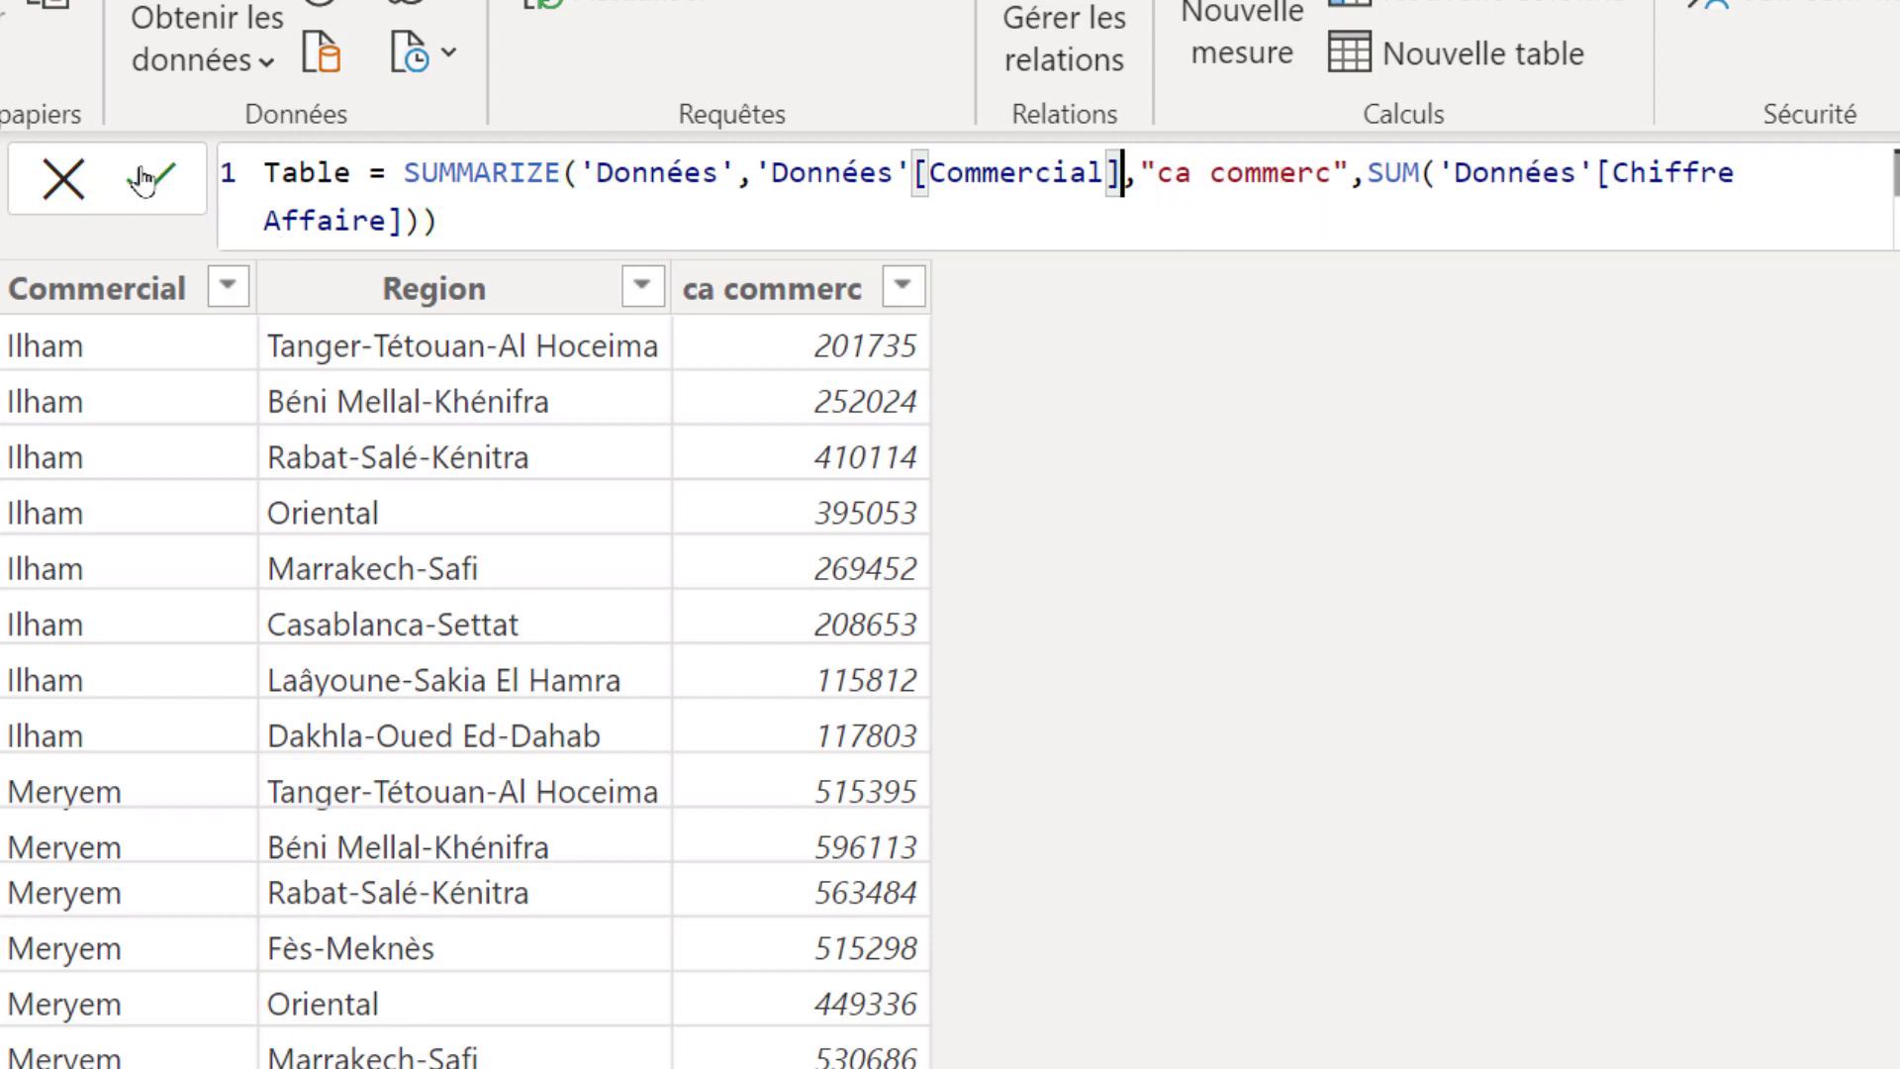
left_click(150, 180)
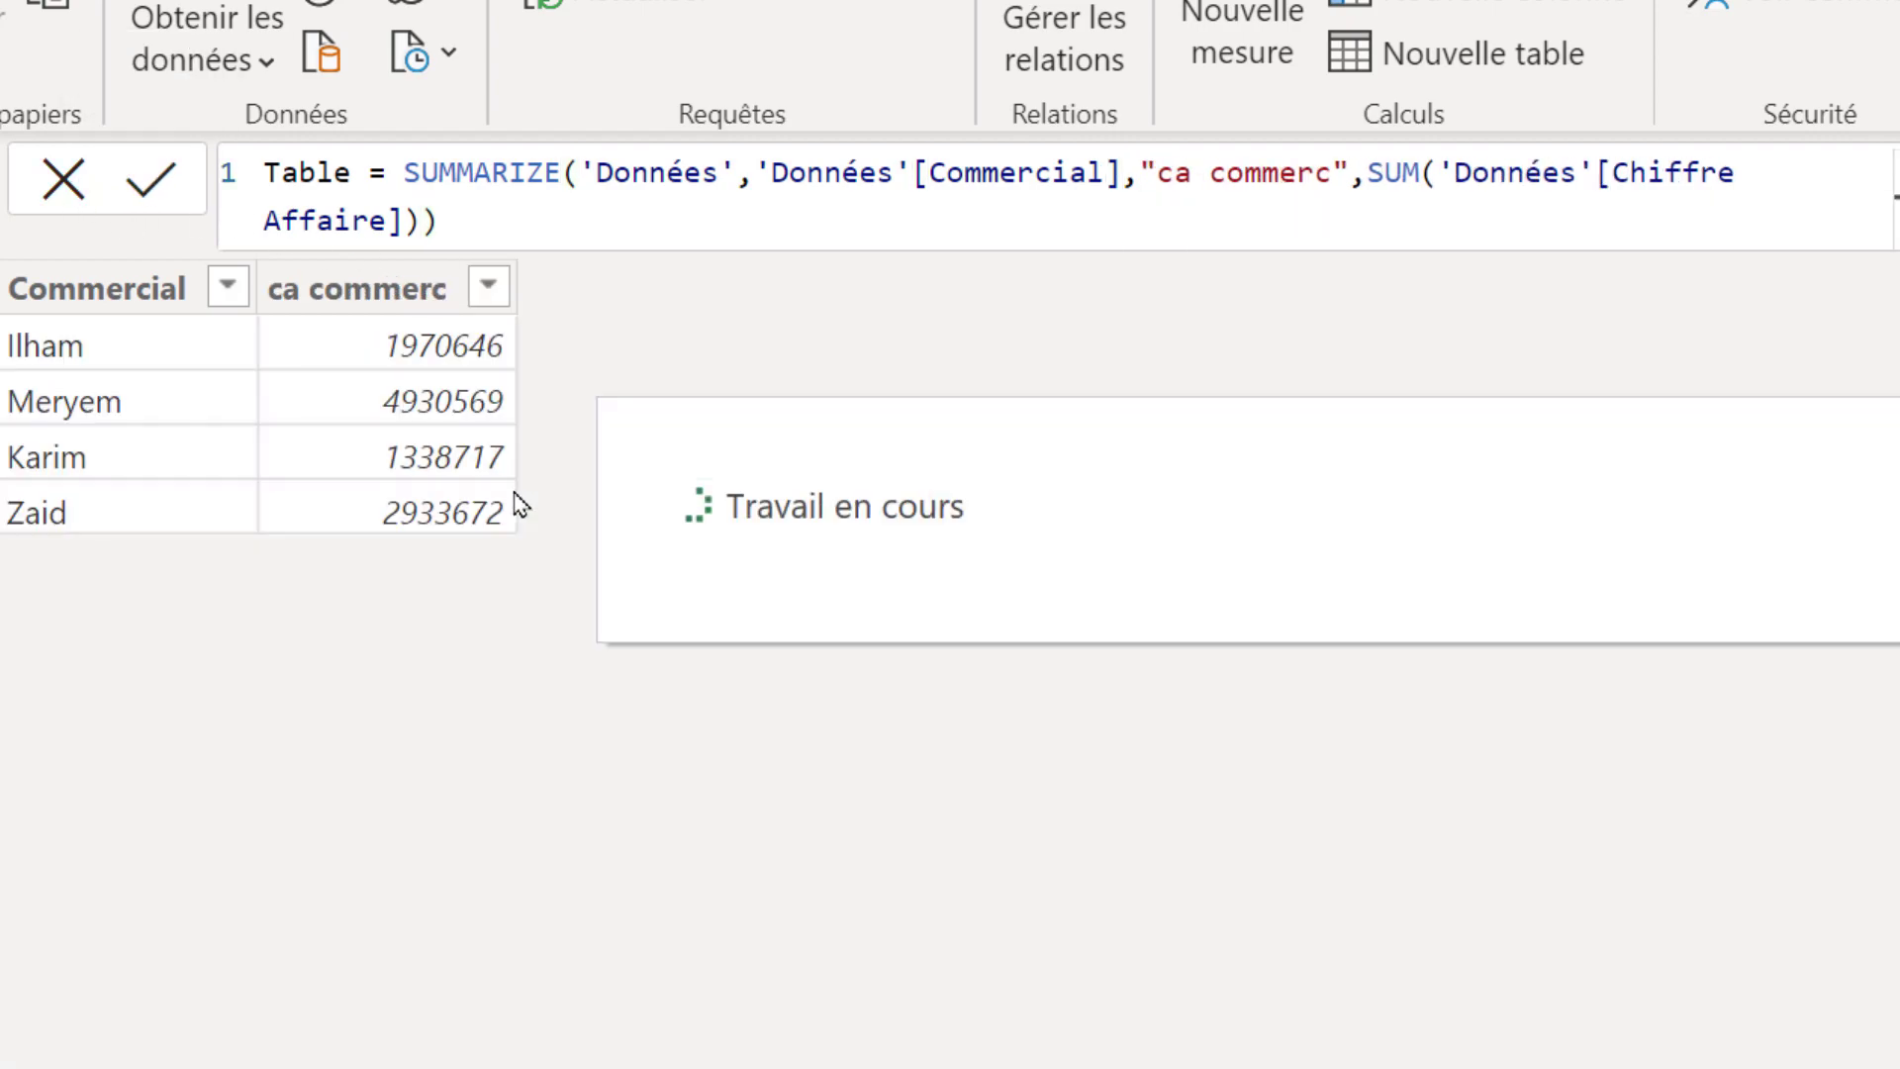